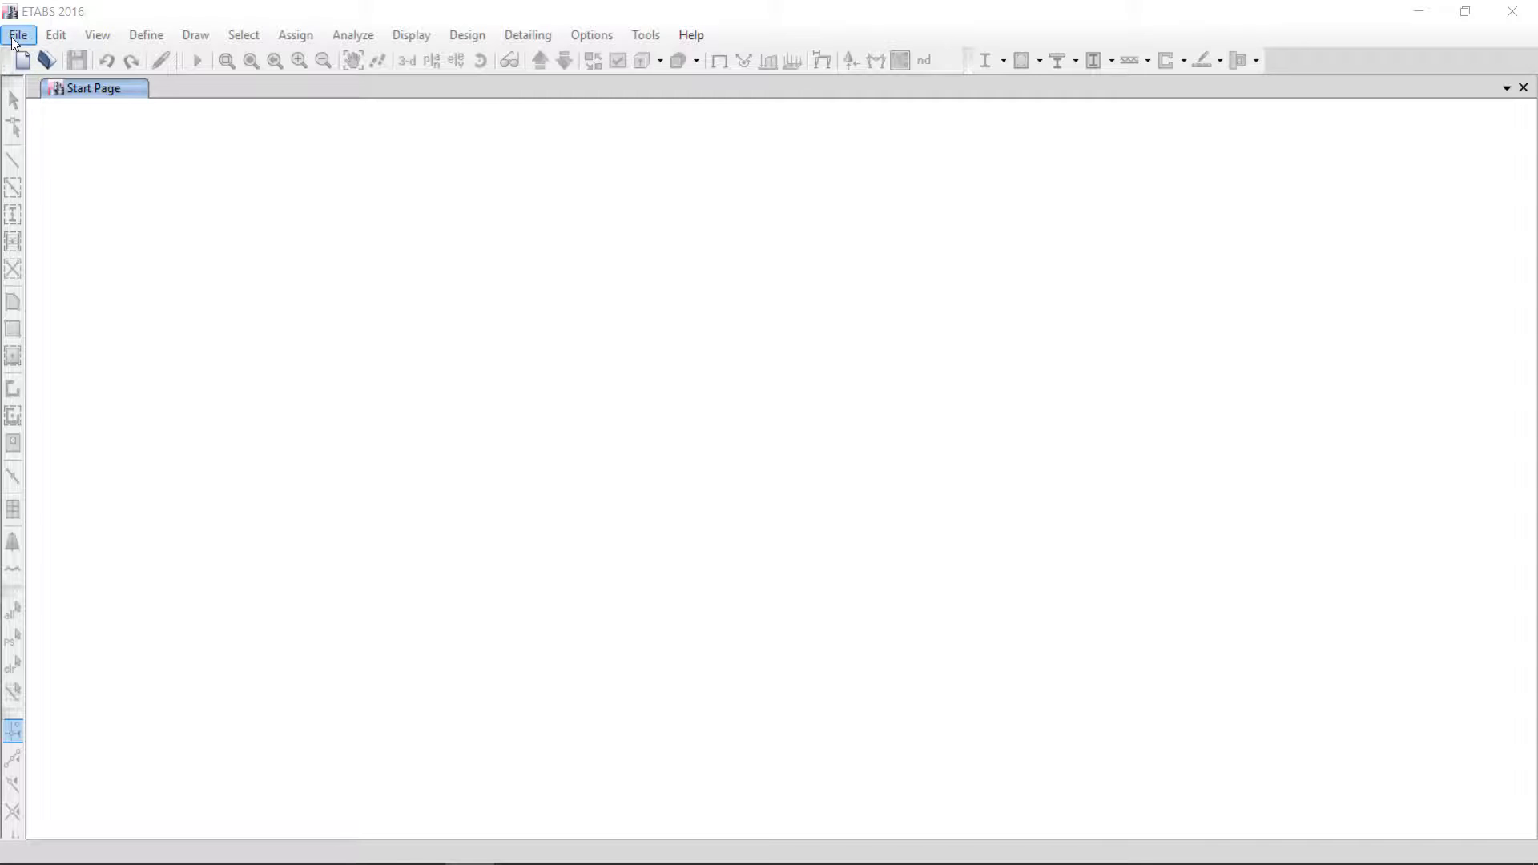
# Start a new model and choose to initialize it with built-in settings
pyautogui.click(16, 36)
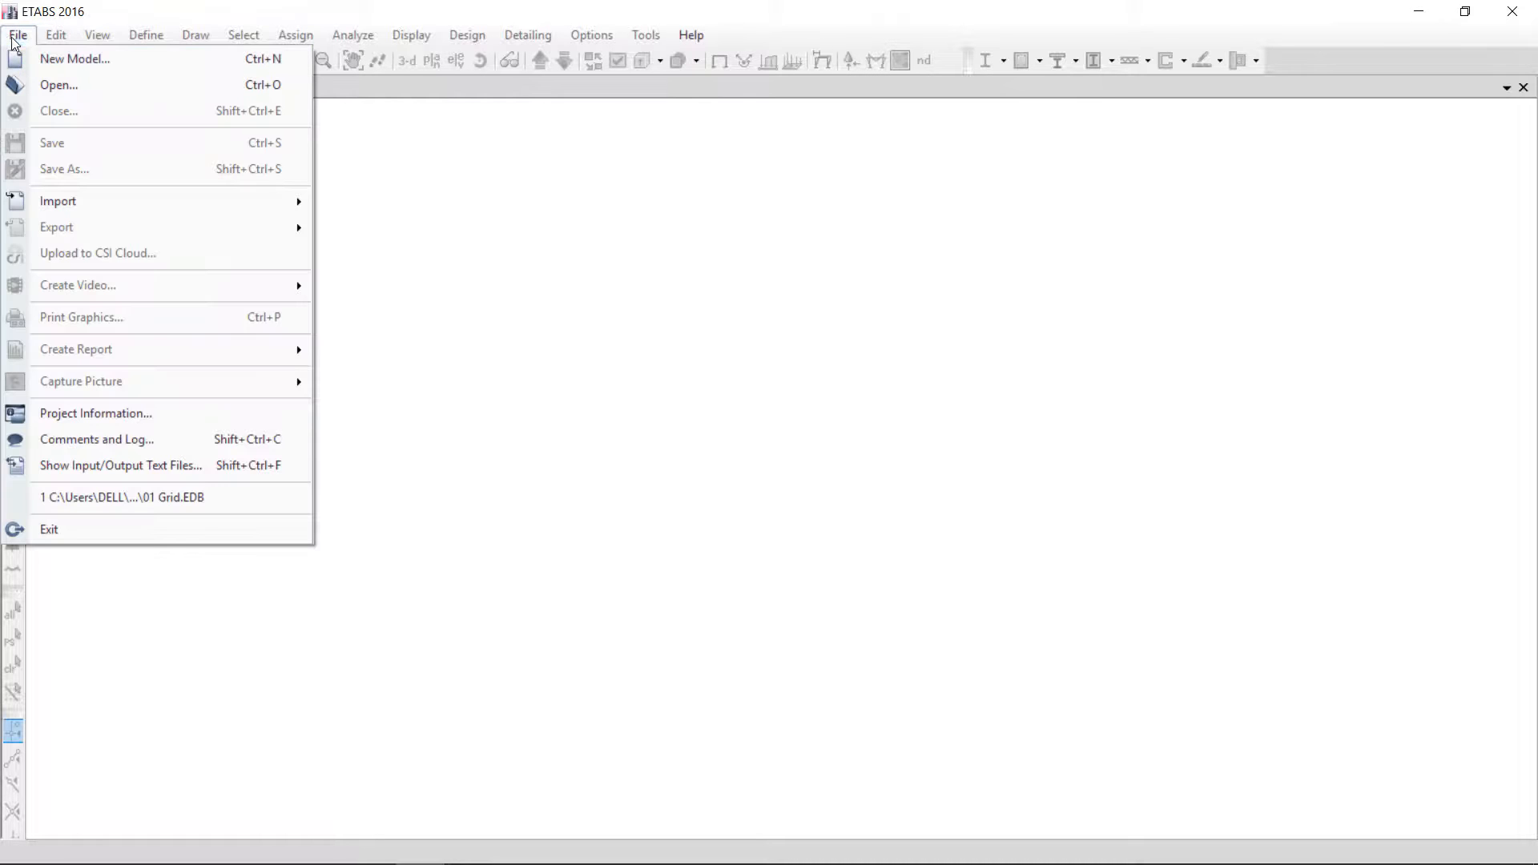
pyautogui.click(84, 60)
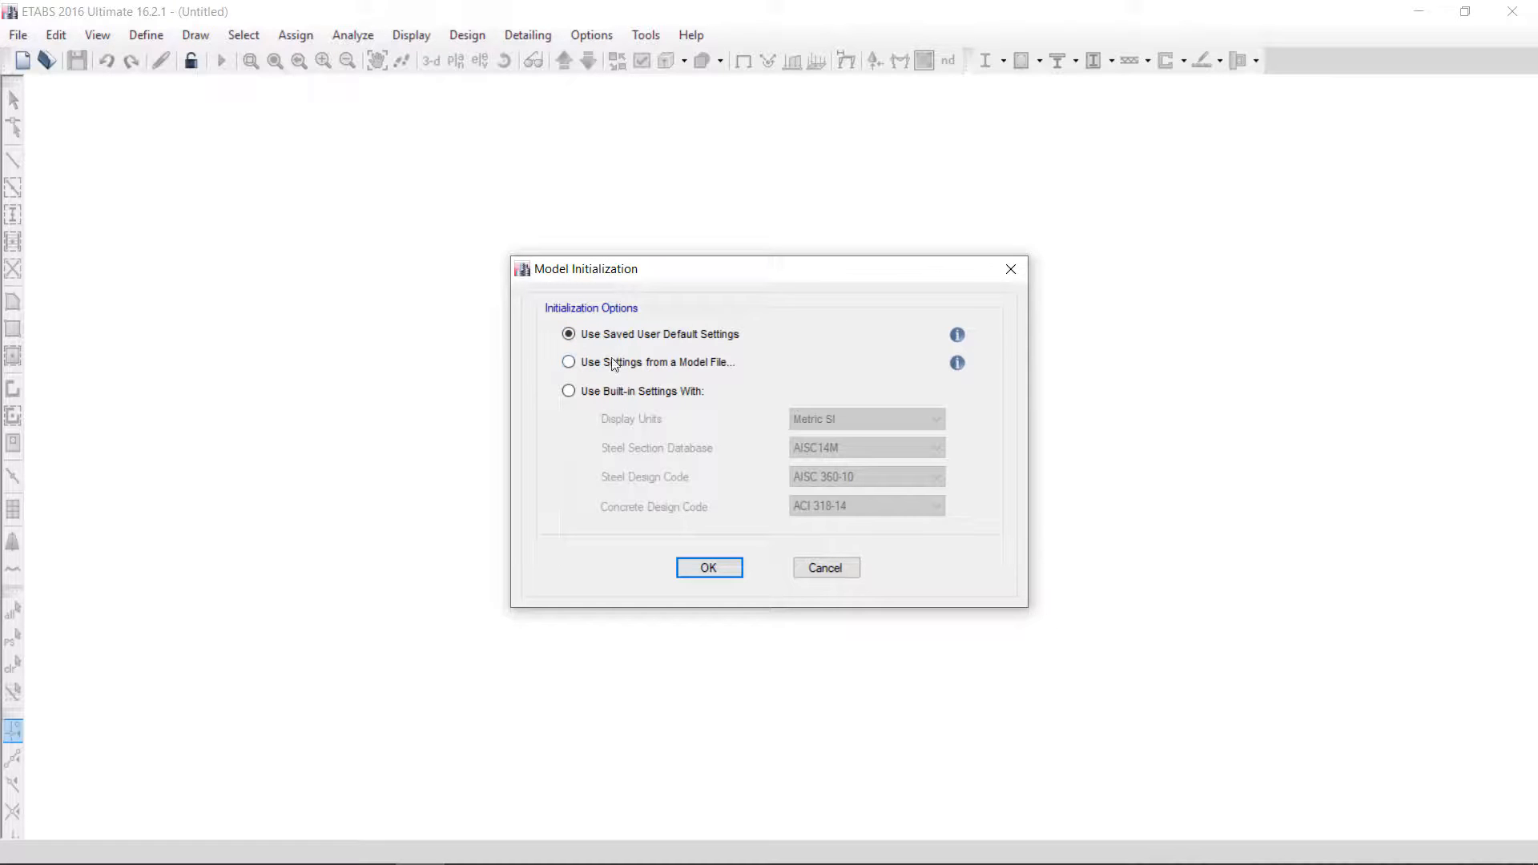
pyautogui.click(593, 392)
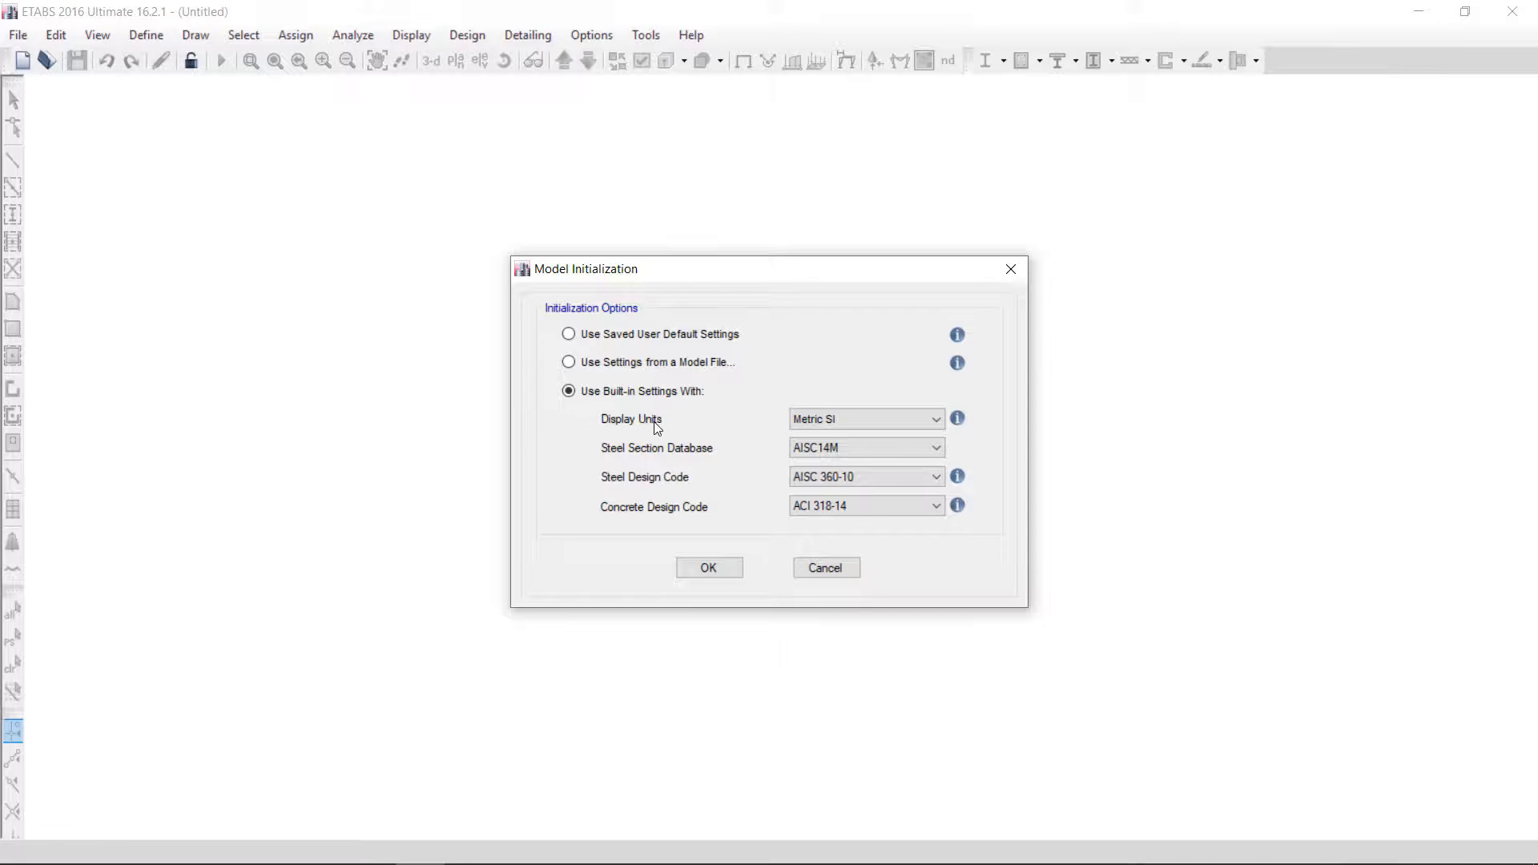
# Initialize the model with Metric SI units, AISC14M steel sections and the AISC 360-10 steel design code
pyautogui.click(858, 419)
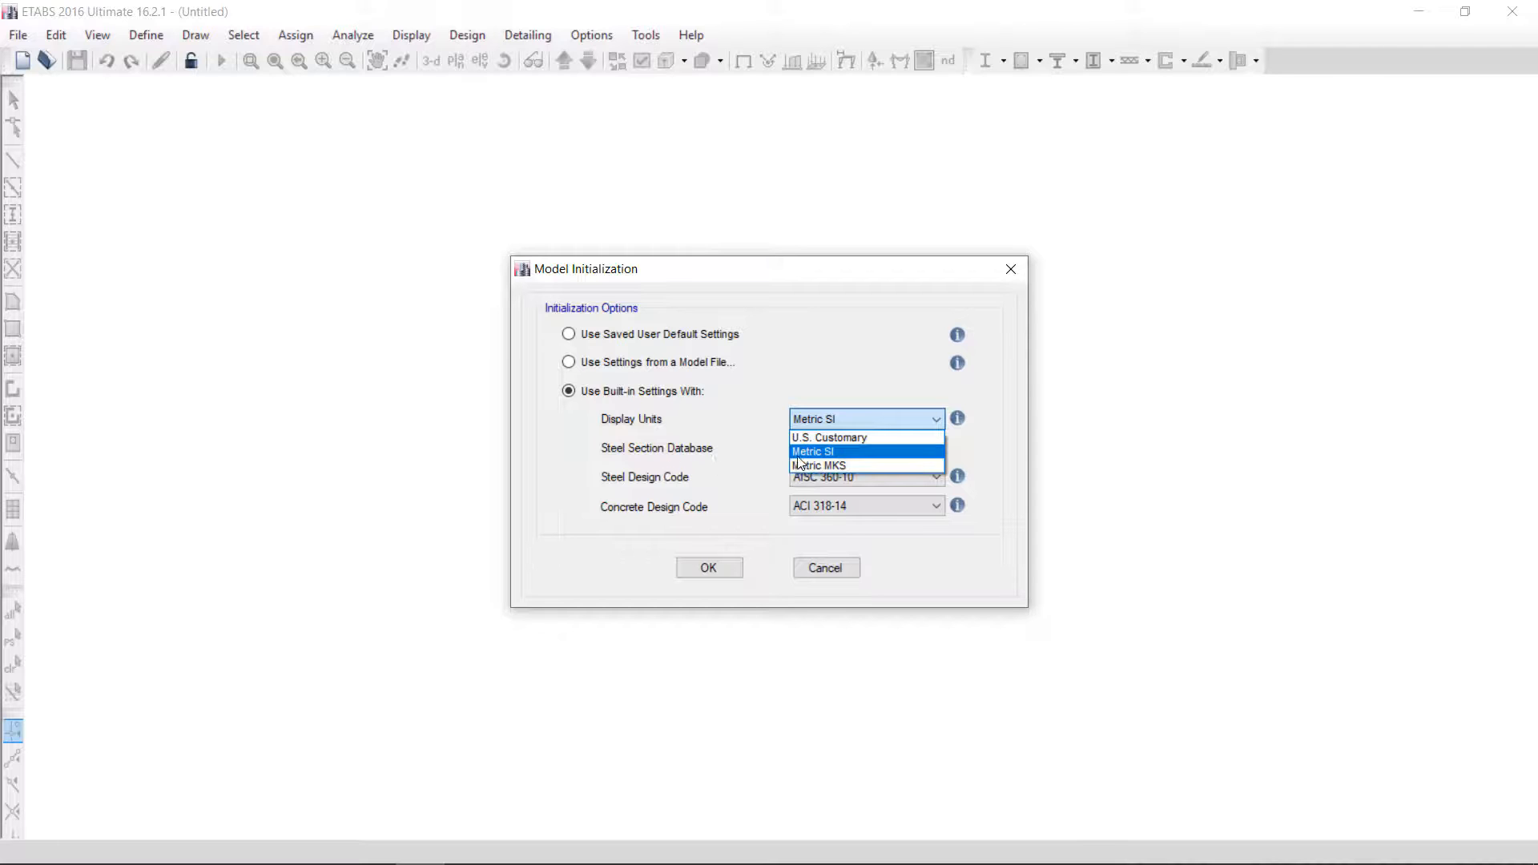
pyautogui.click(835, 453)
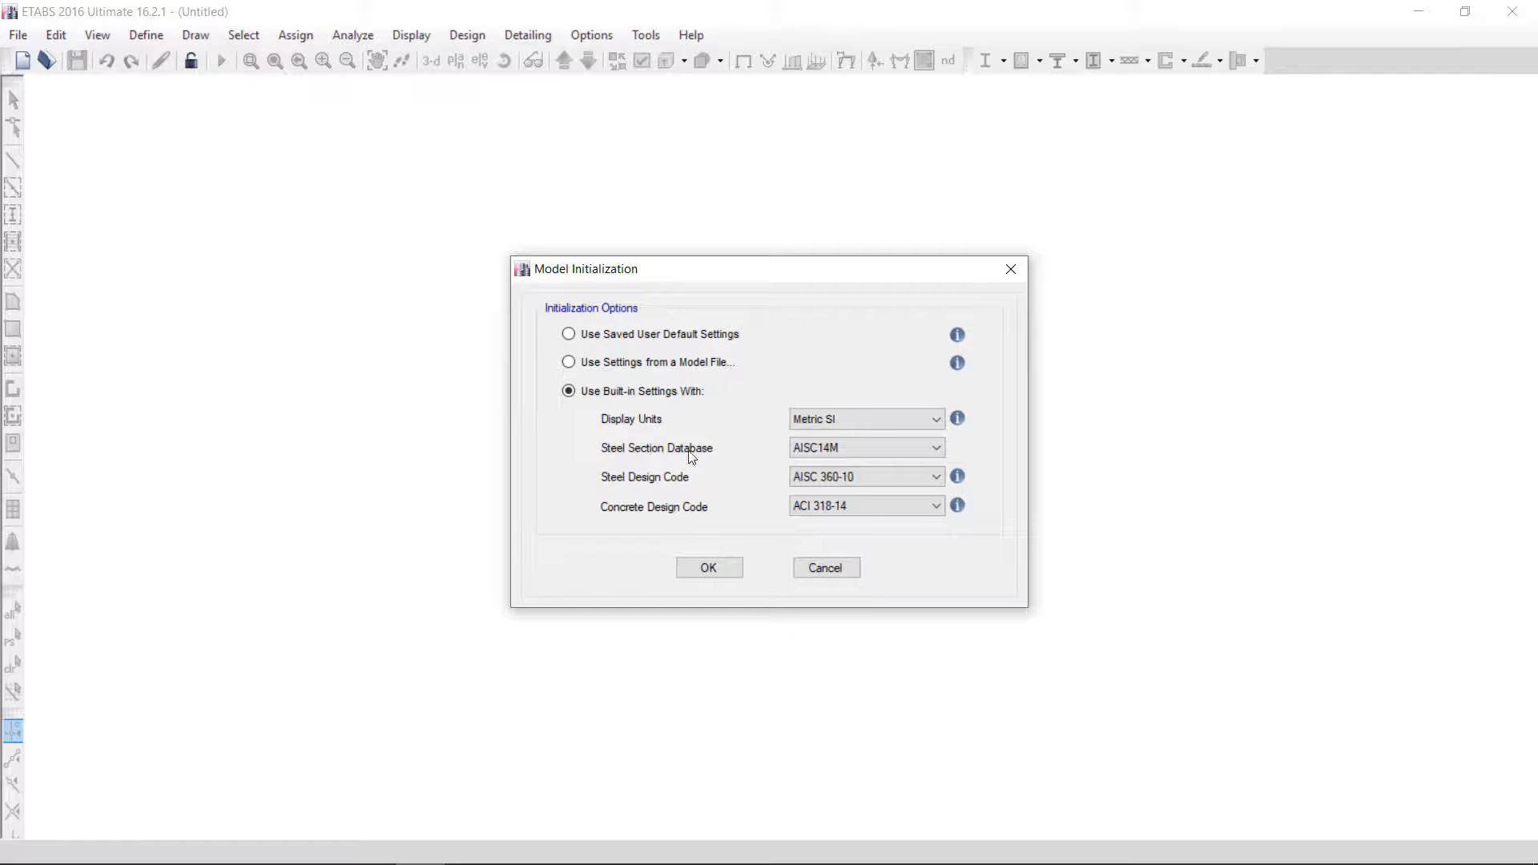
pyautogui.click(832, 454)
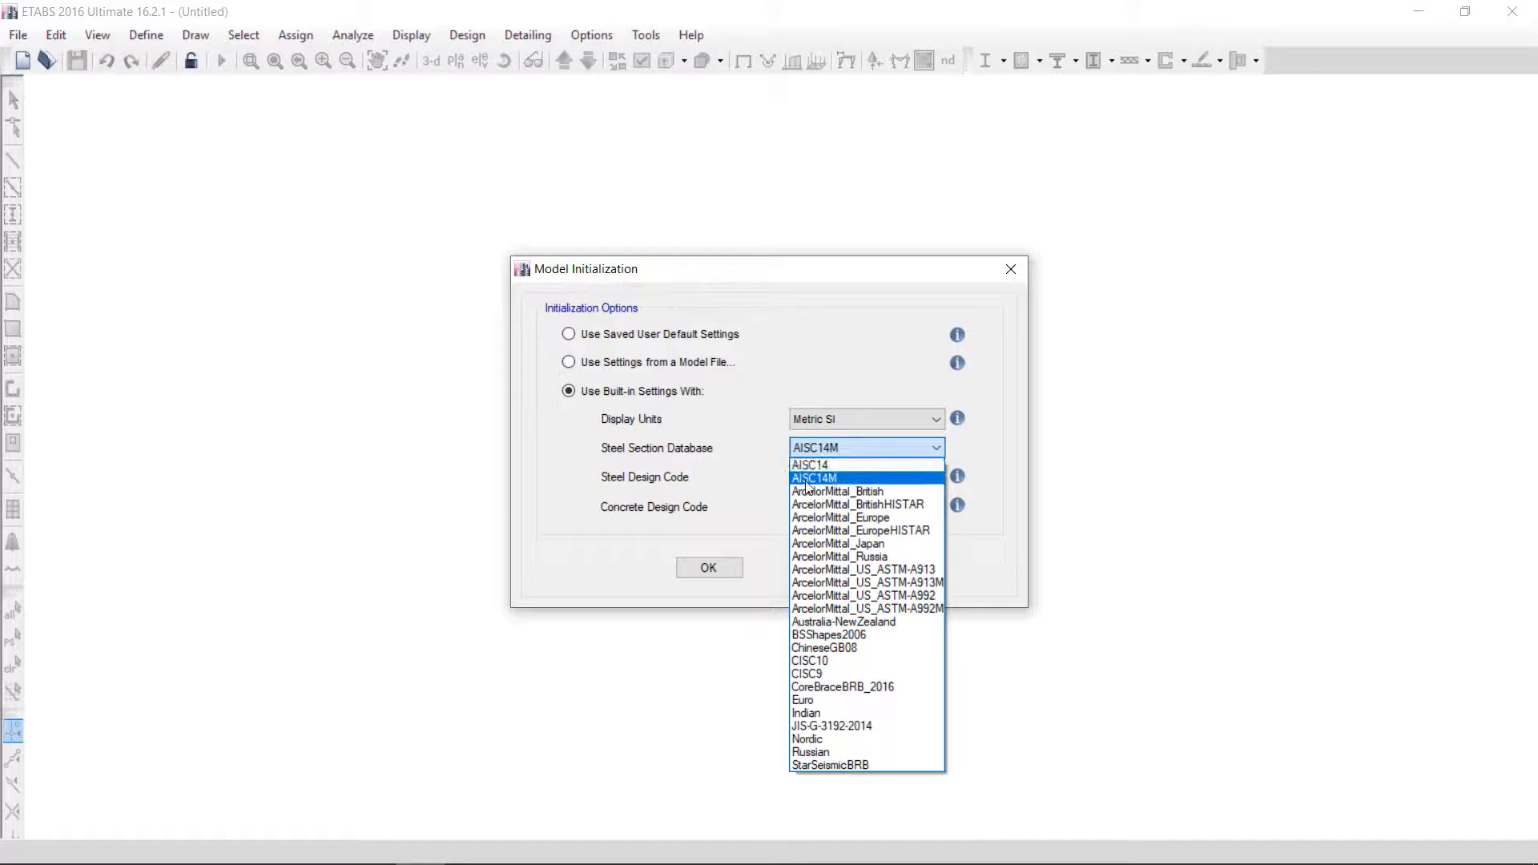
pyautogui.click(838, 478)
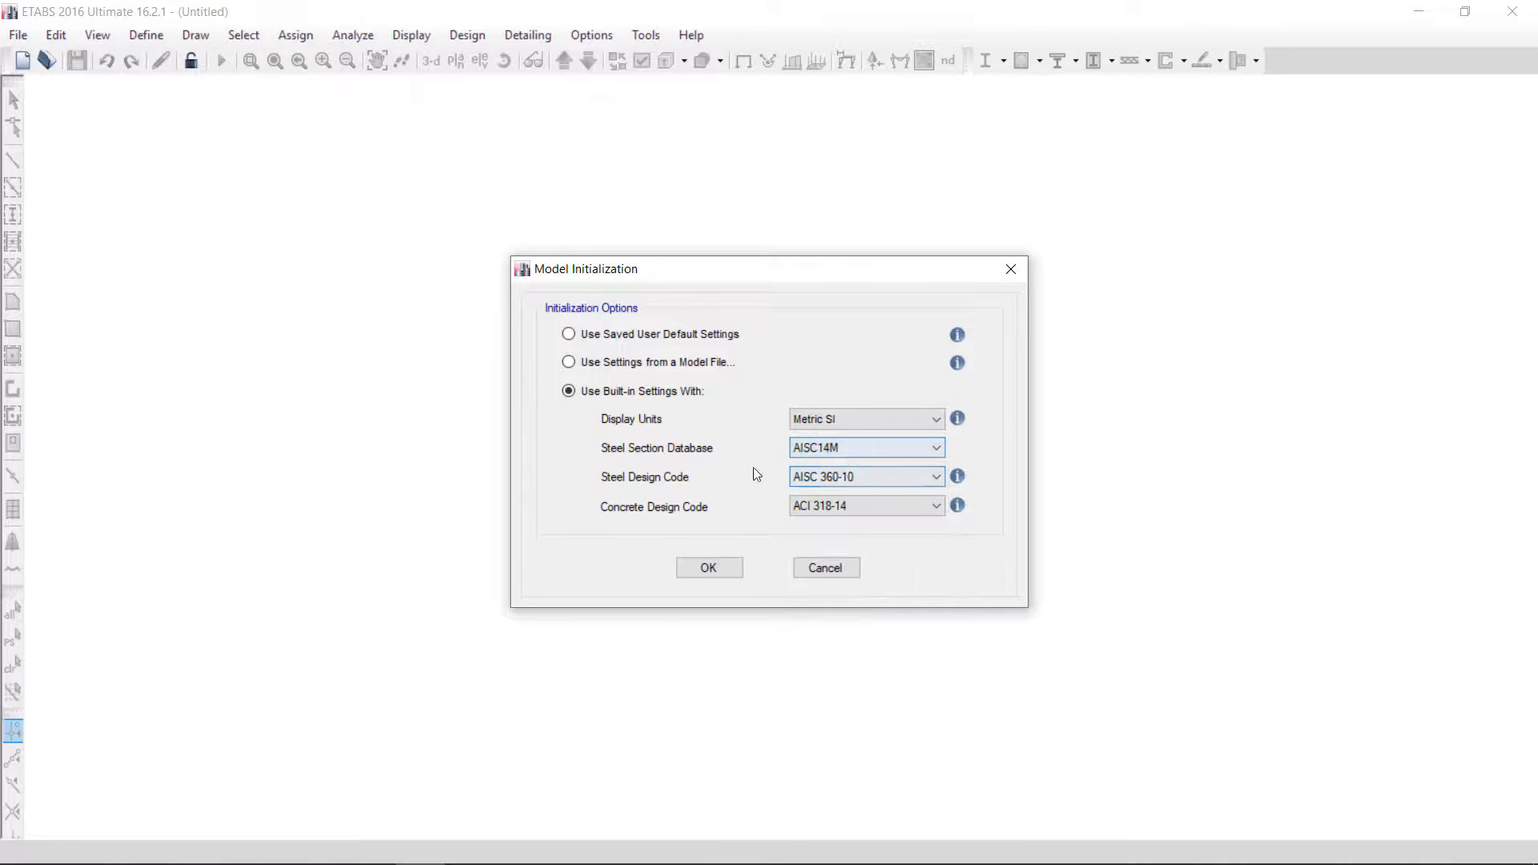
pyautogui.click(821, 473)
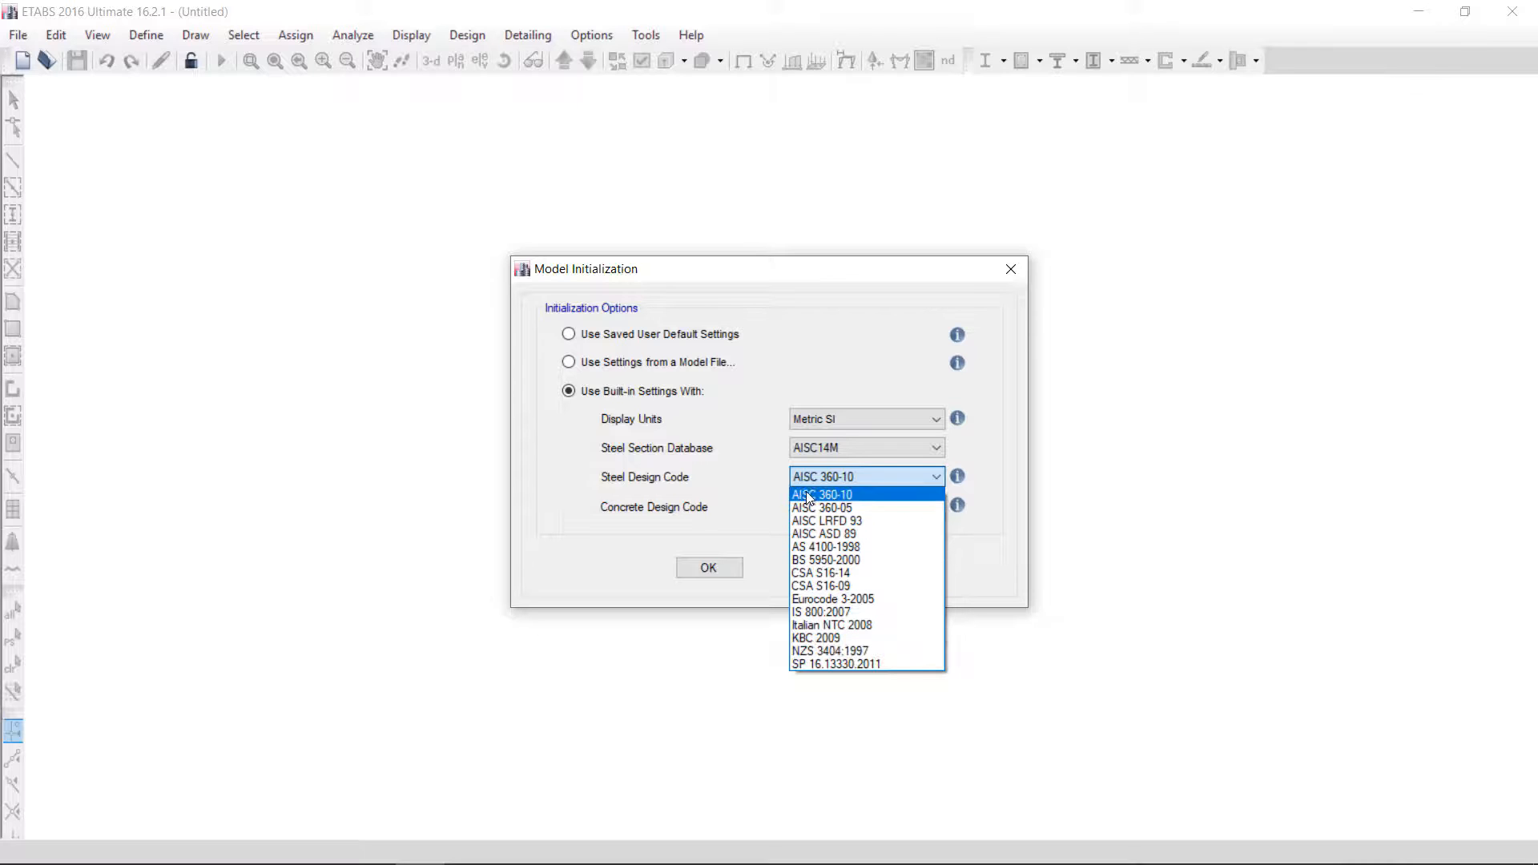
pyautogui.click(864, 495)
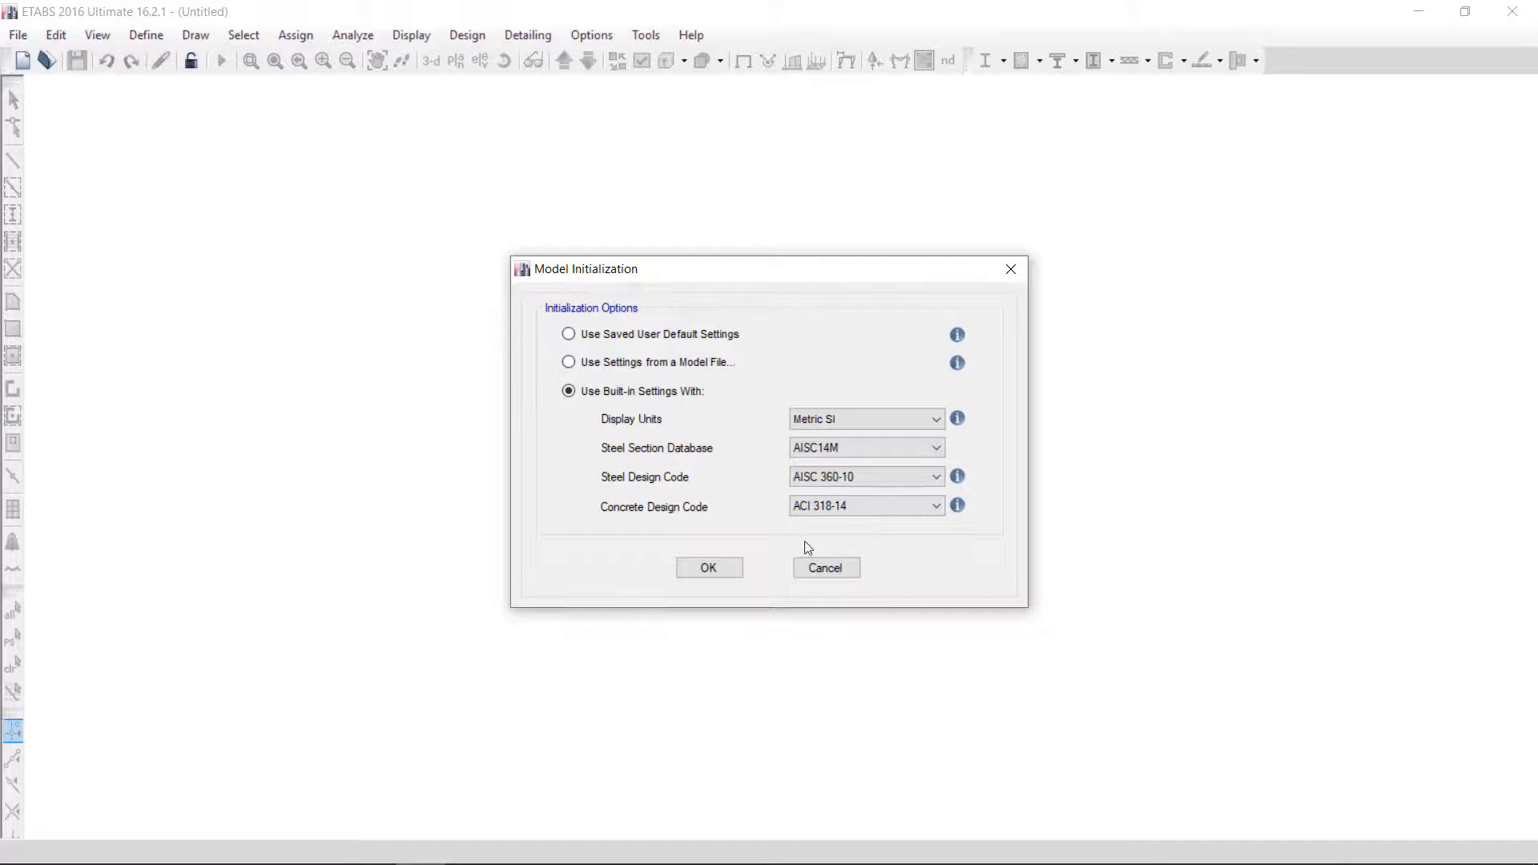
pyautogui.moveTo(963, 510)
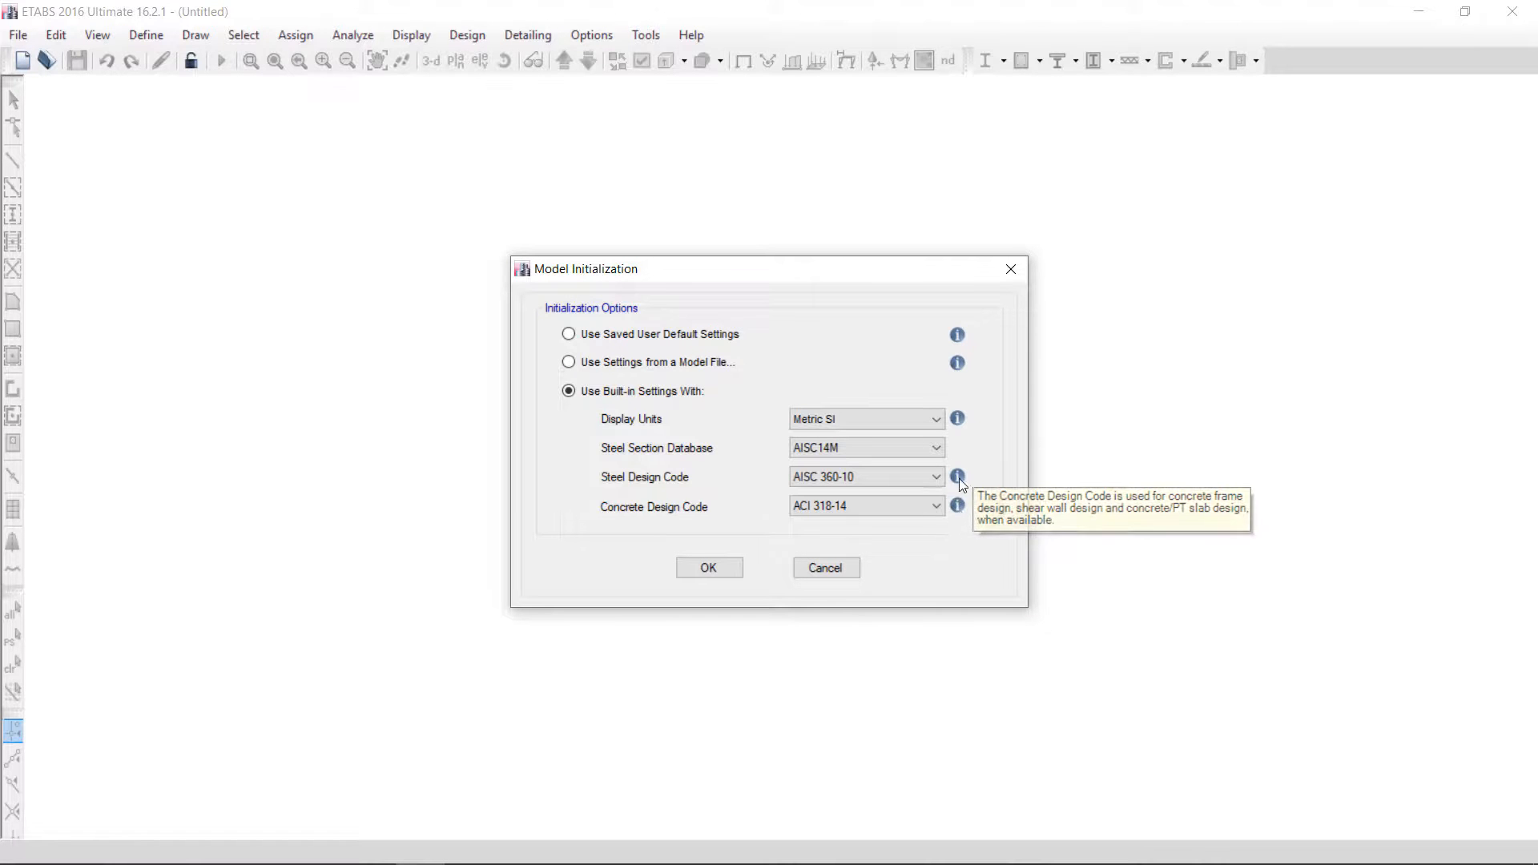
pyautogui.moveTo(960, 479)
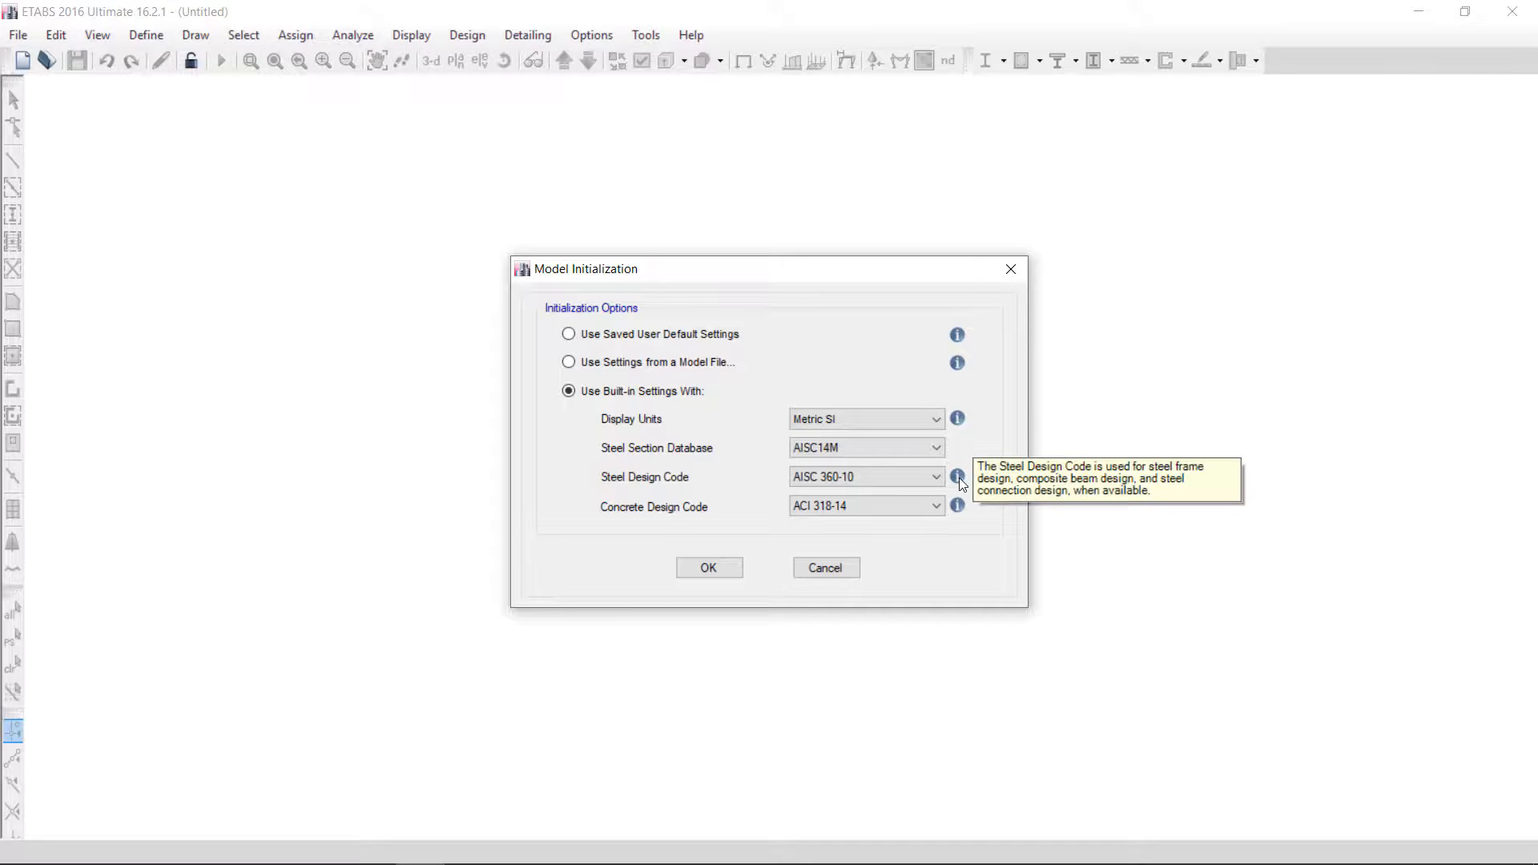
pyautogui.moveTo(958, 420)
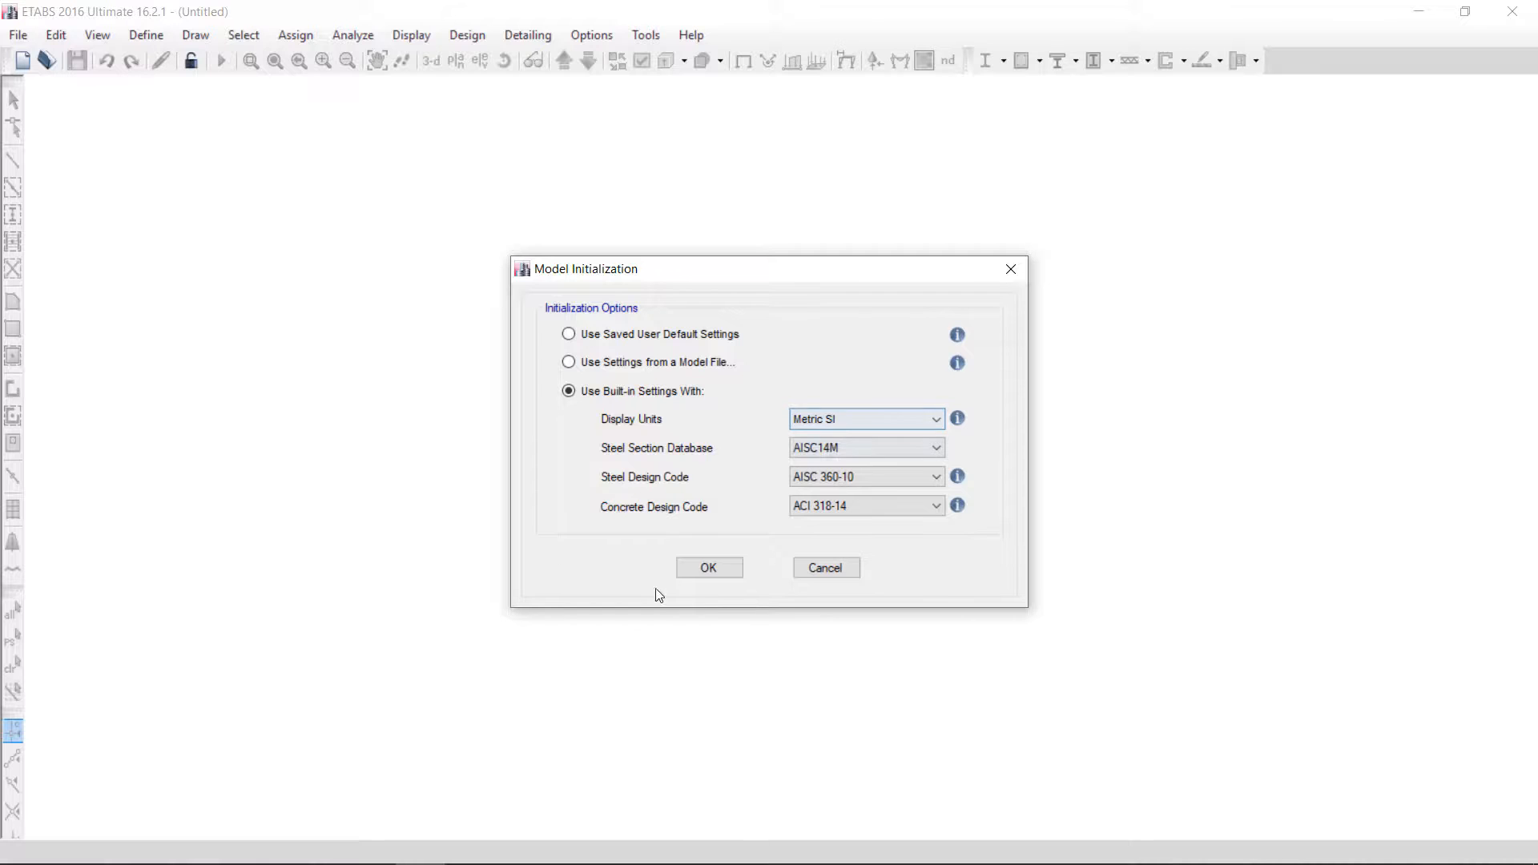
pyautogui.click(708, 569)
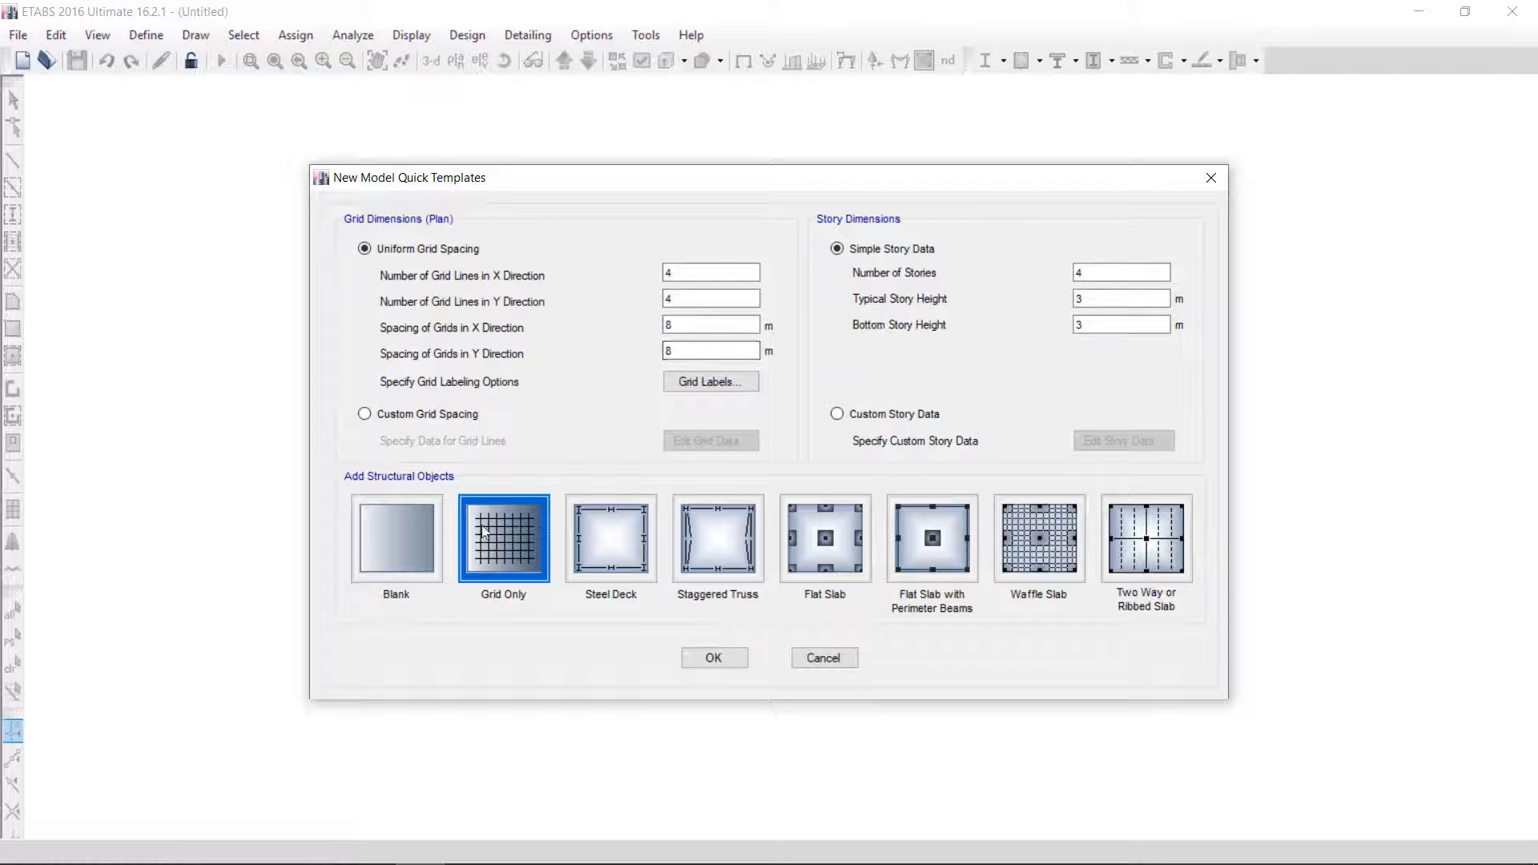
# Create the model from the Blank quick template
pyautogui.click(391, 556)
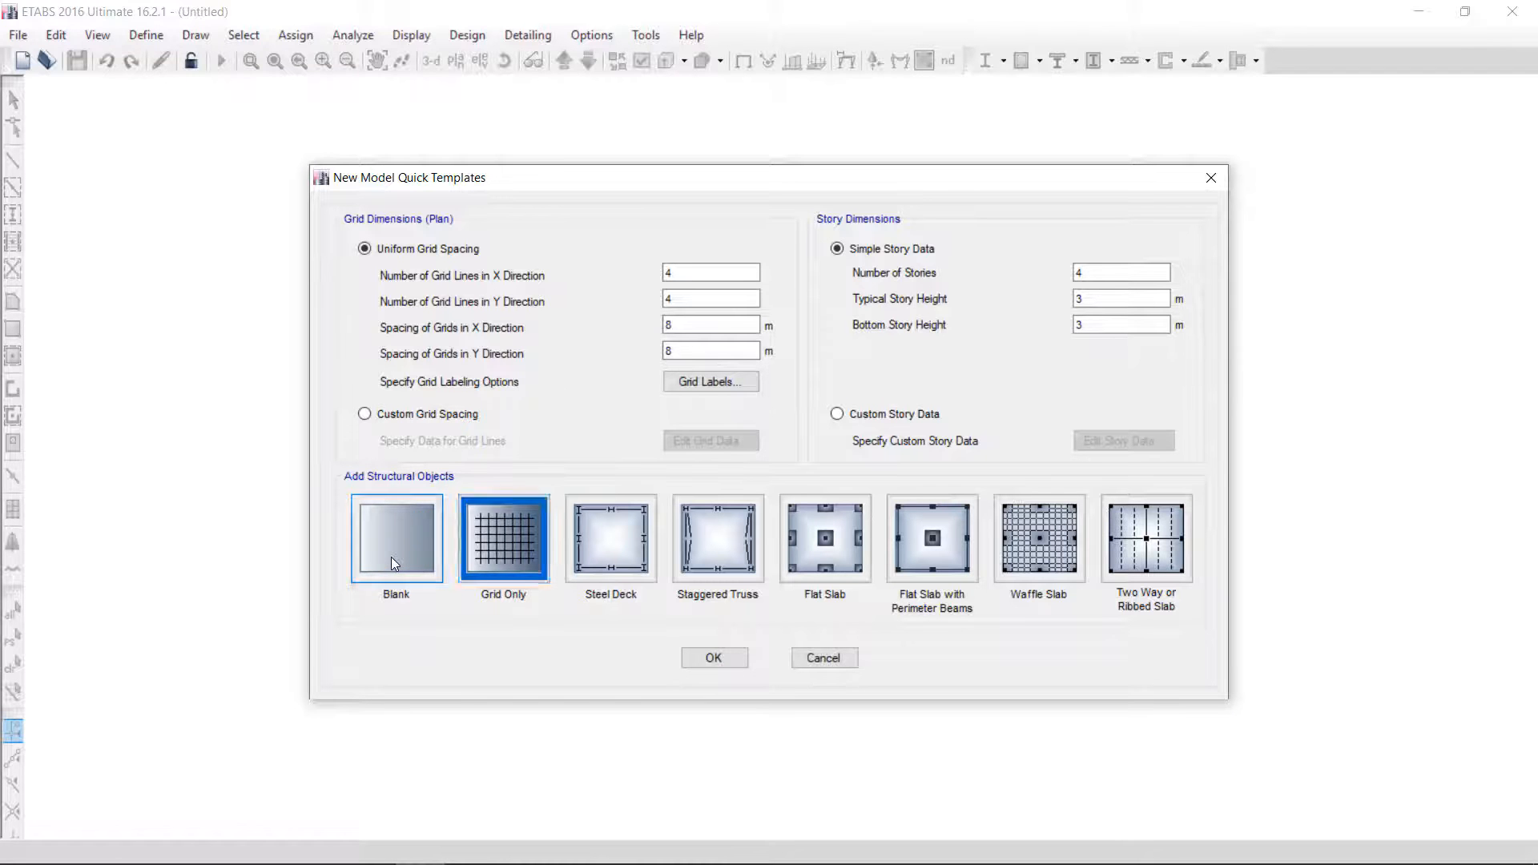
pyautogui.click(725, 658)
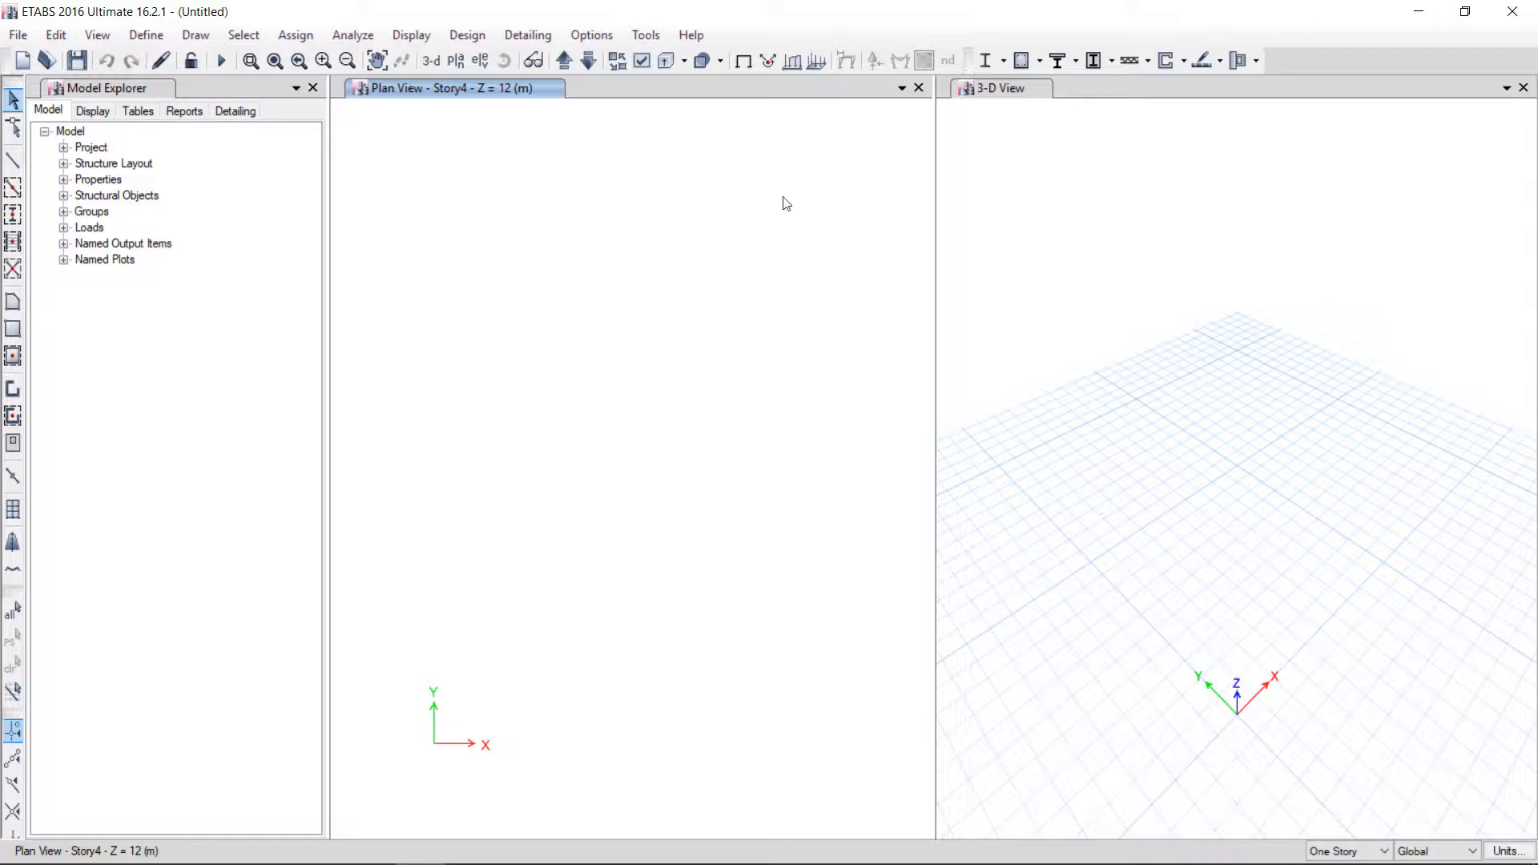
# Open the story data and add one 3 m story above Story4, replicated from Story4
pyautogui.click(157, 40)
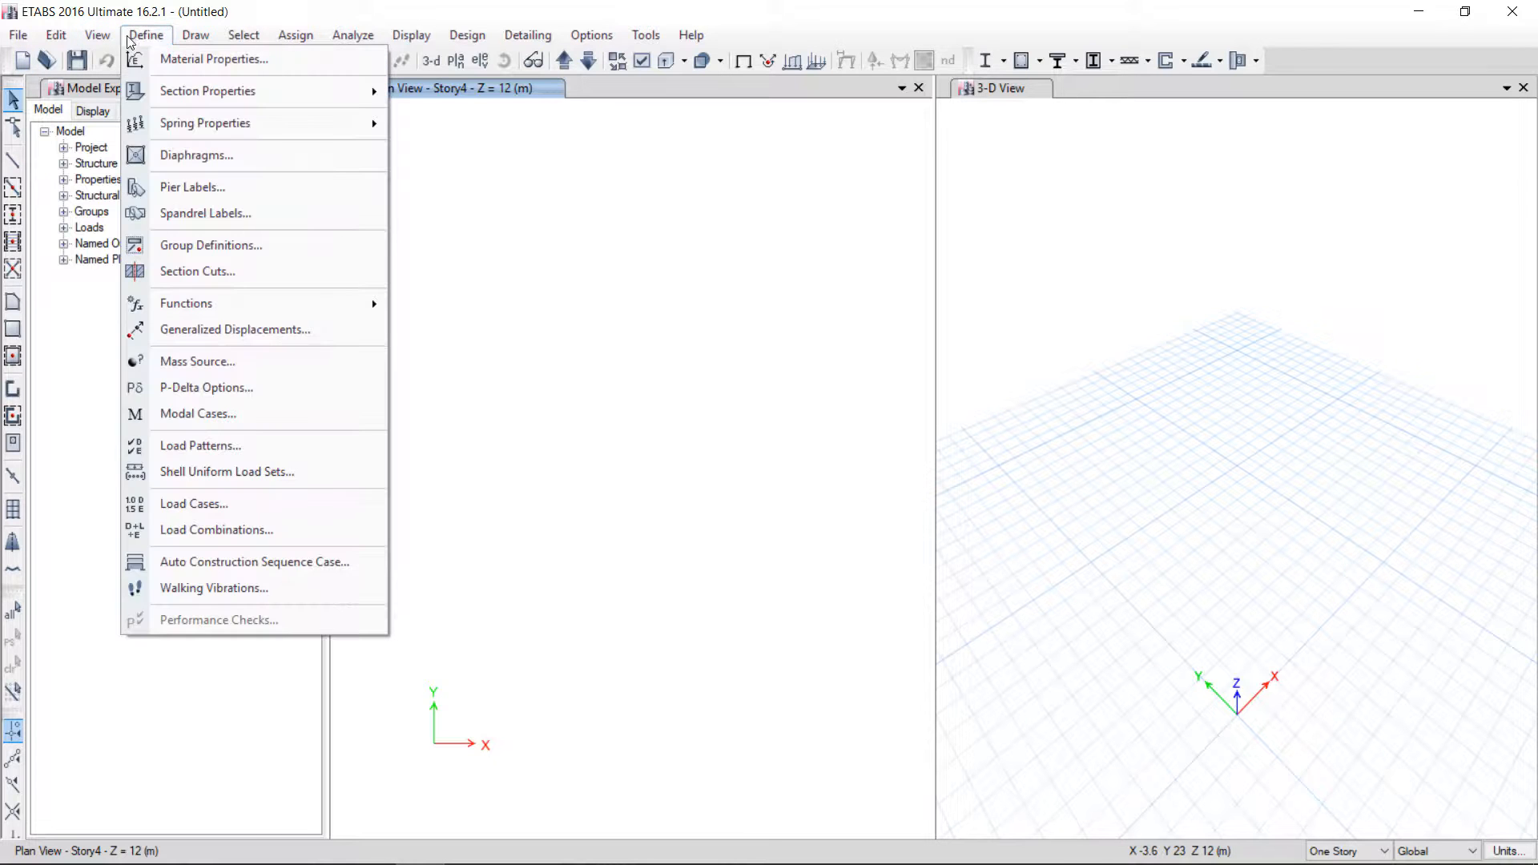
pyautogui.moveTo(56, 36)
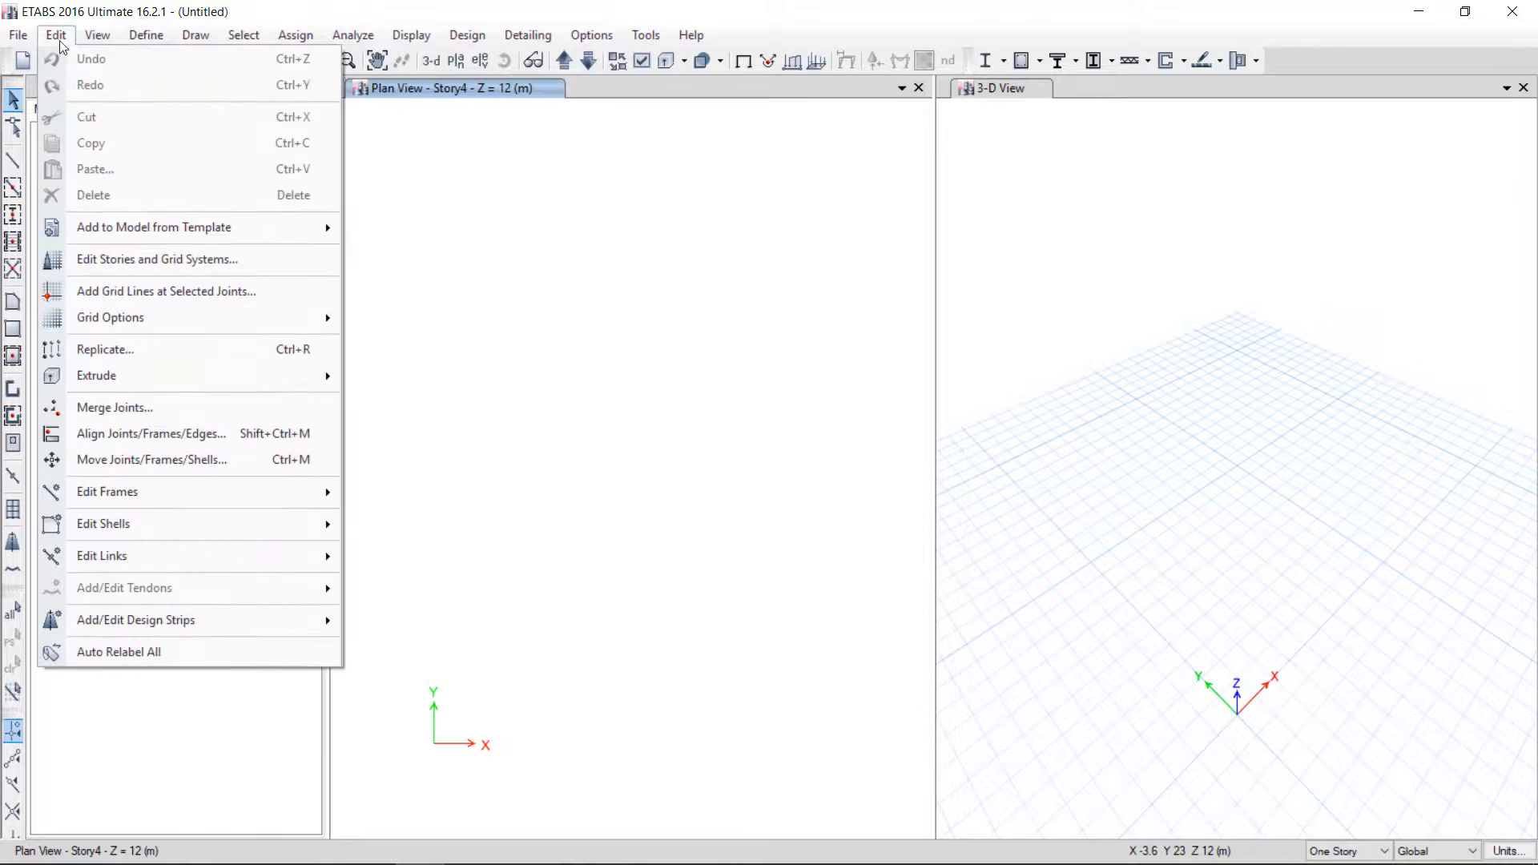
pyautogui.click(162, 264)
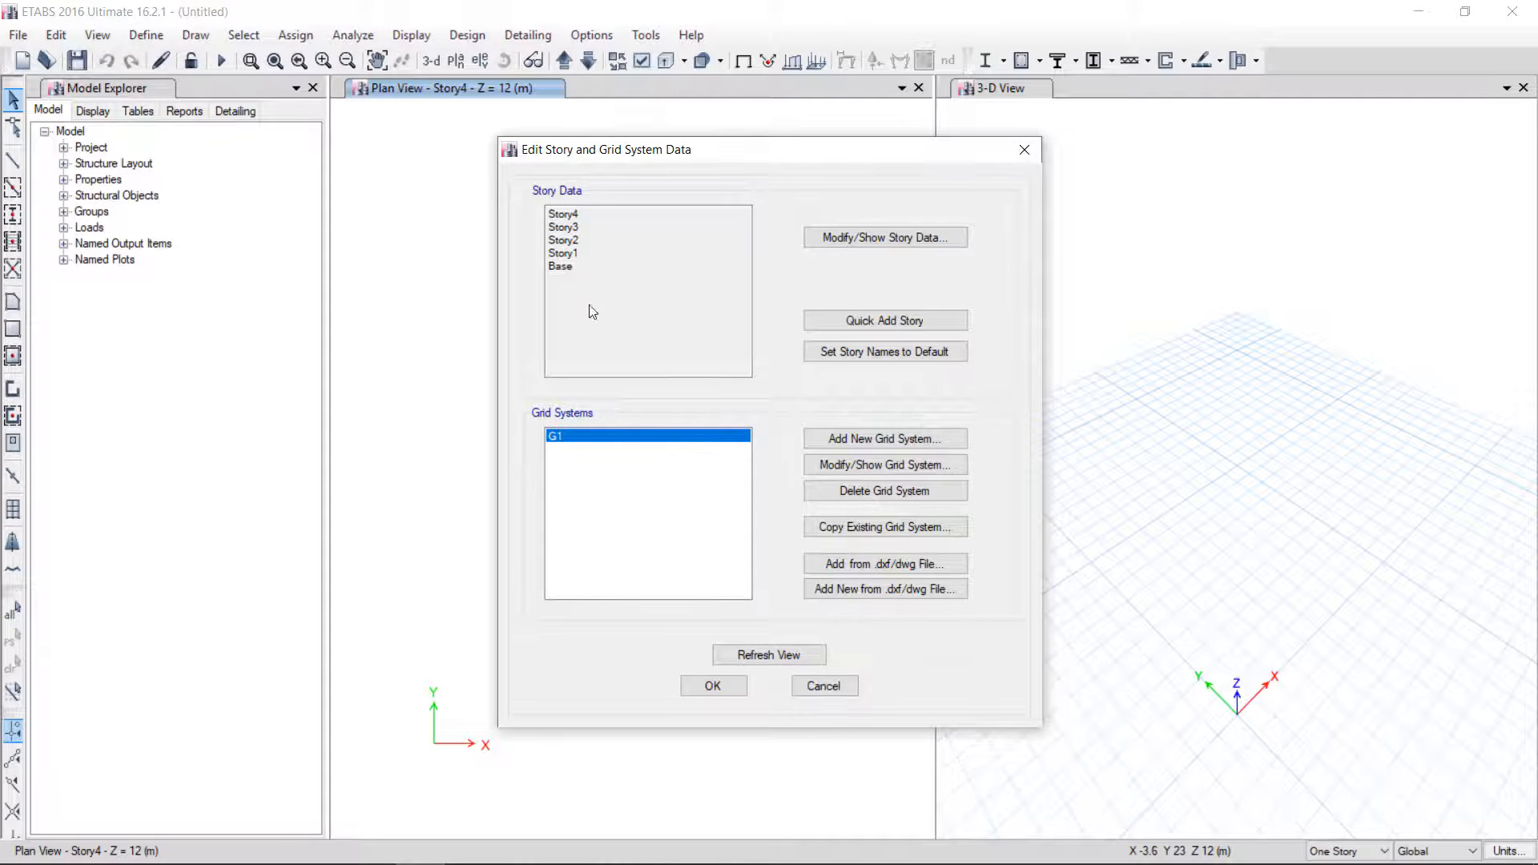
pyautogui.click(853, 244)
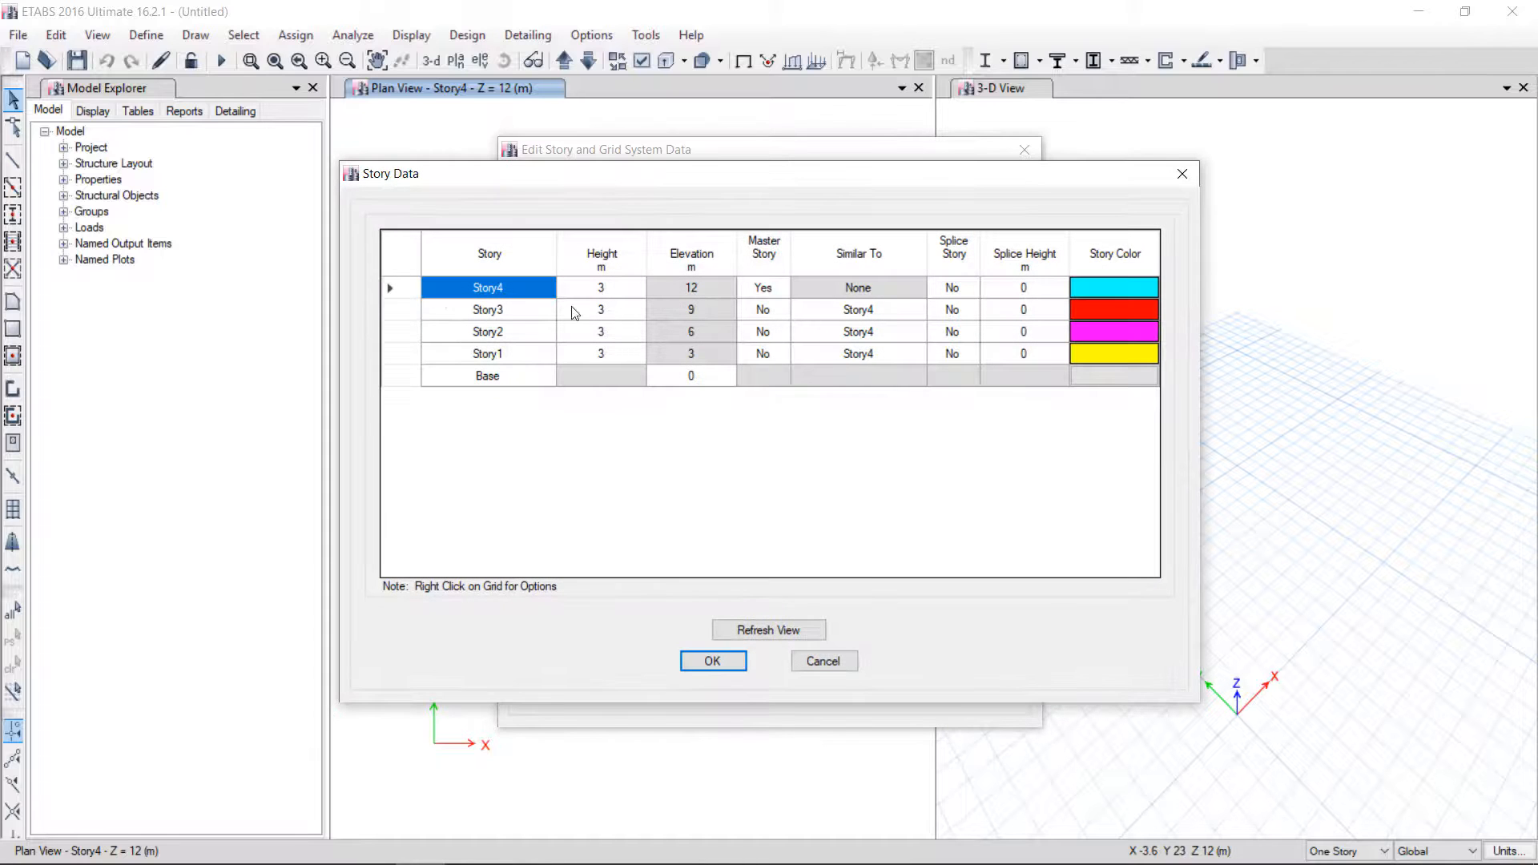
pyautogui.rightClick(403, 293)
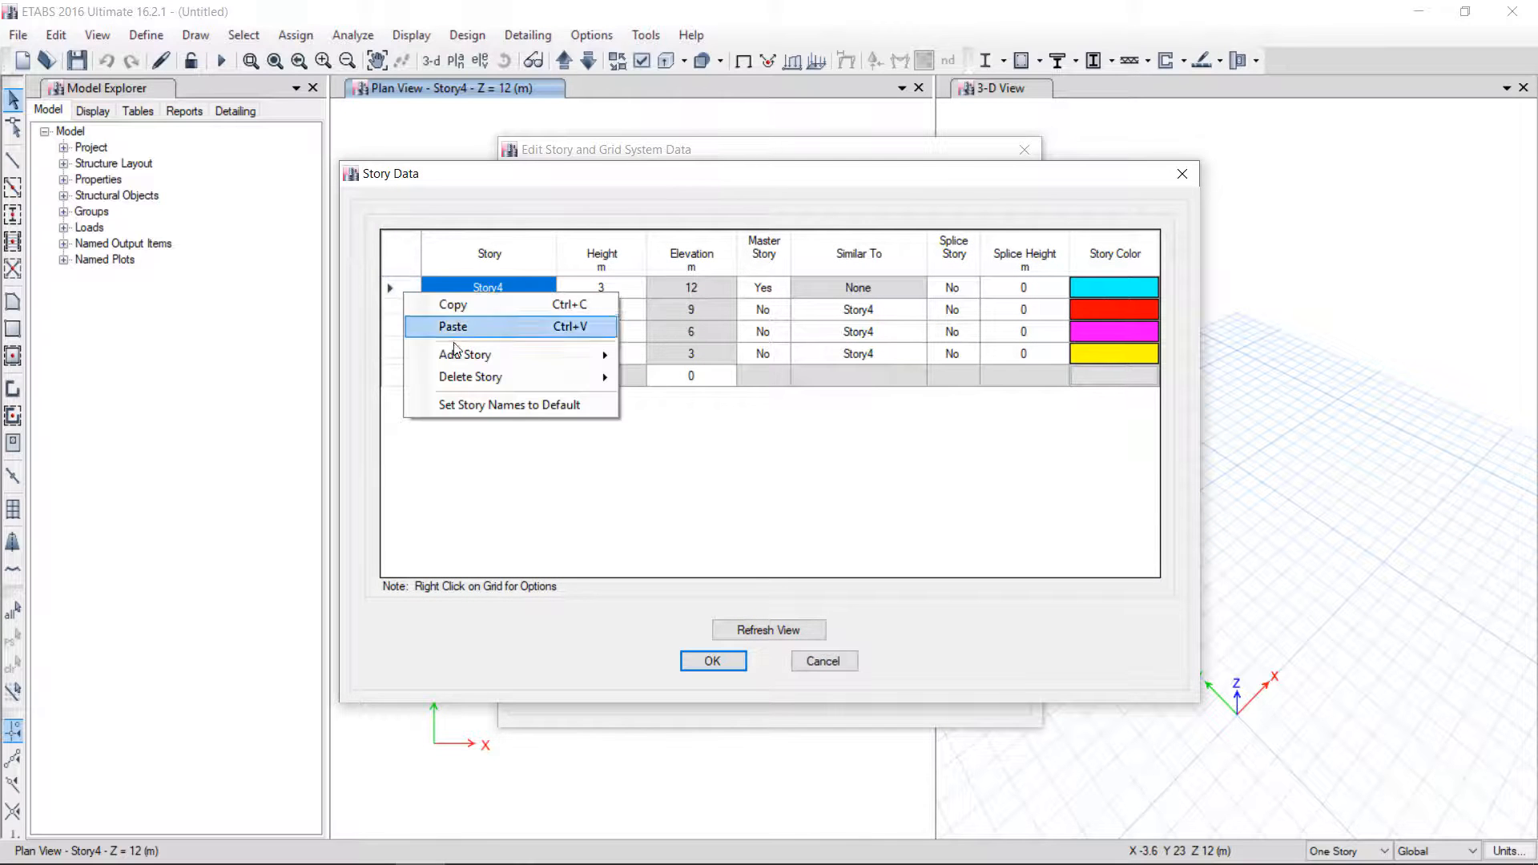
pyautogui.moveTo(563, 360)
pyautogui.click(701, 359)
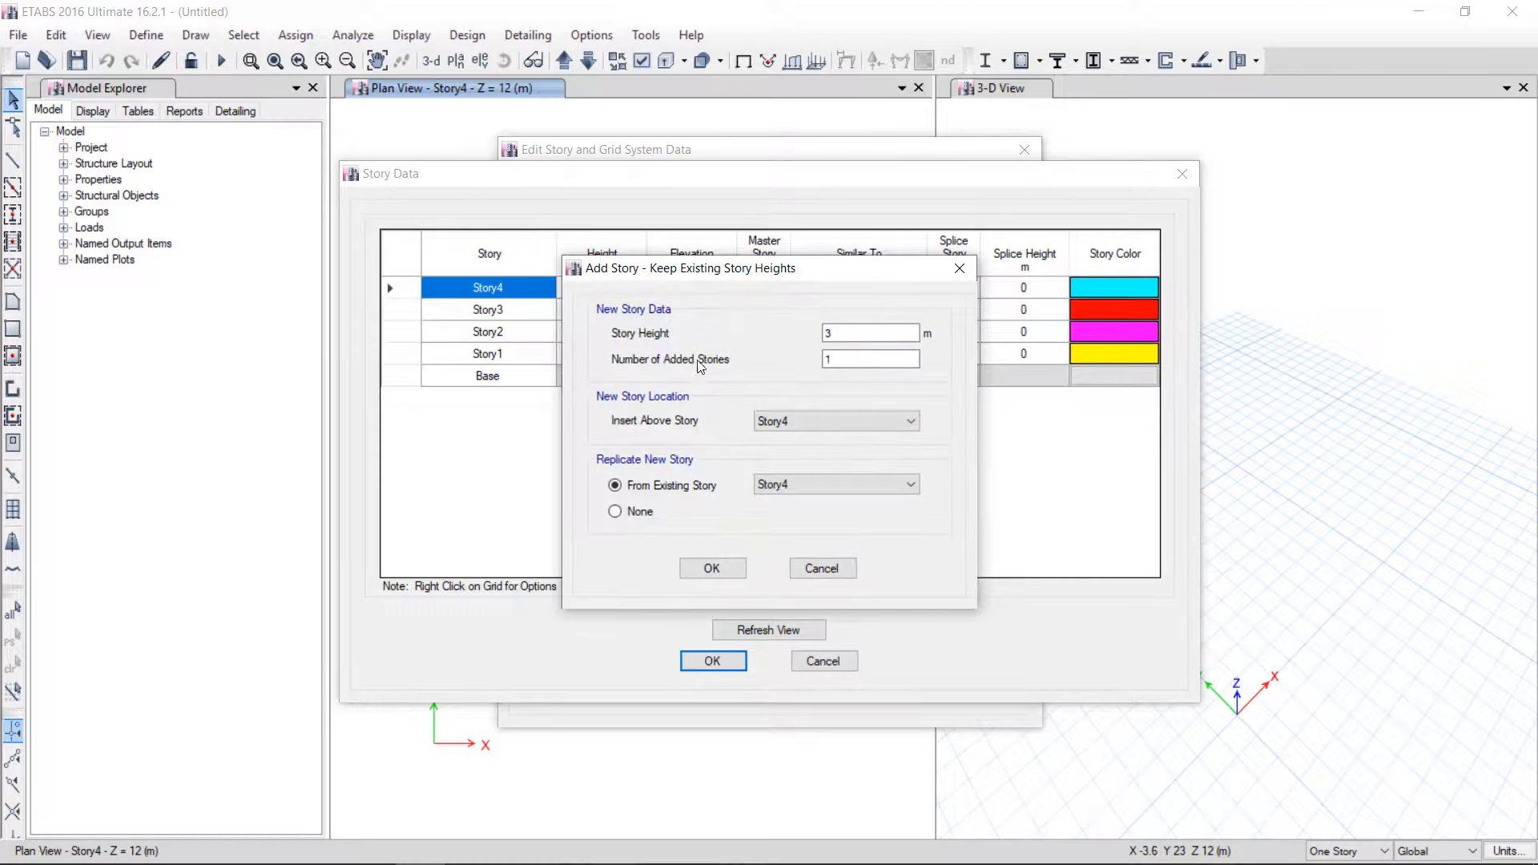
pyautogui.moveTo(835, 286); pyautogui.dragTo(1004, 342)
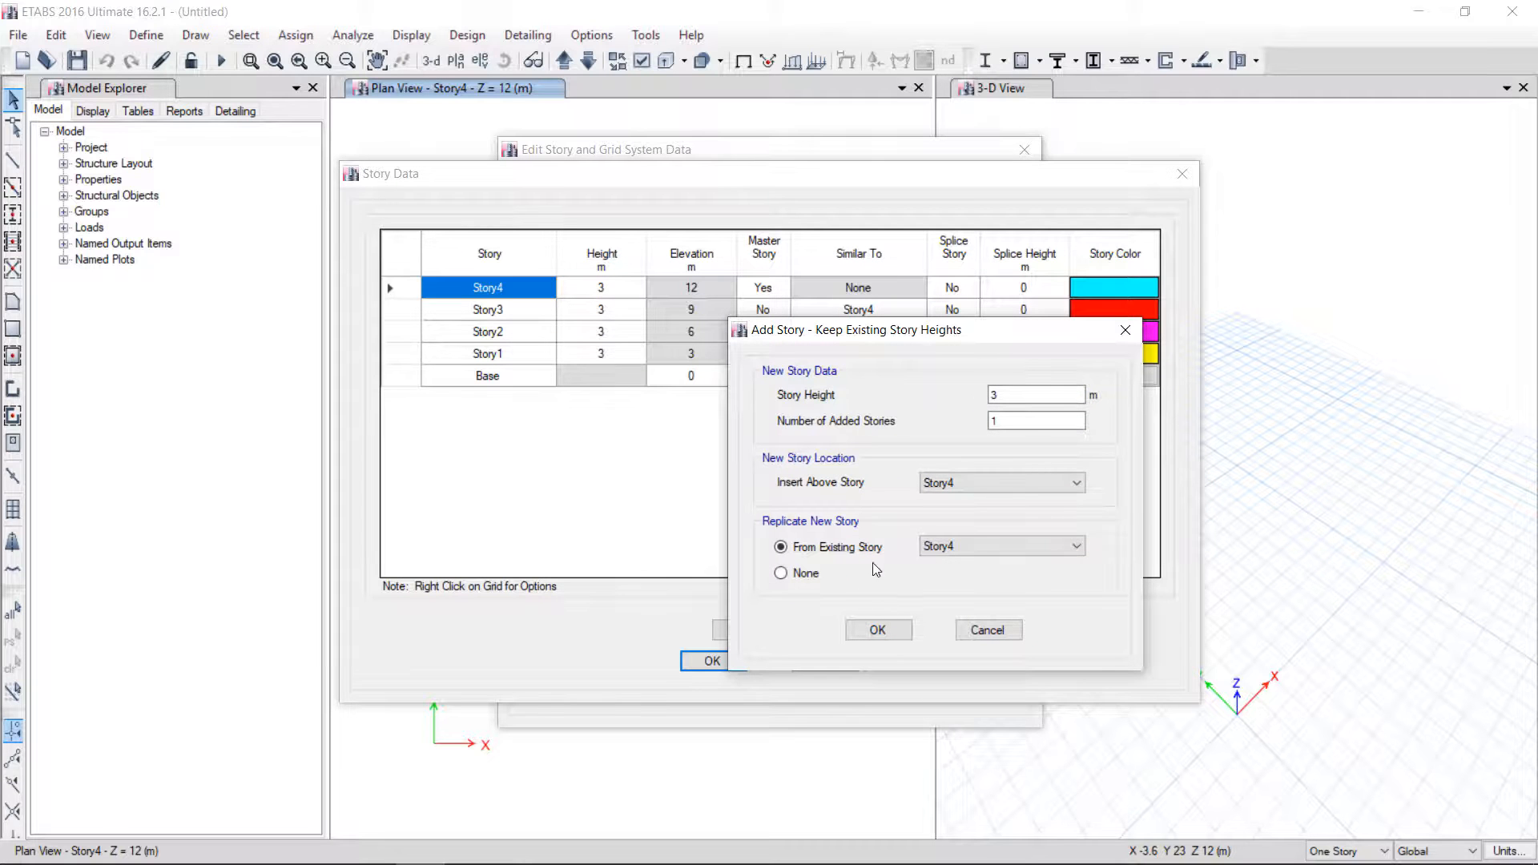
pyautogui.click(881, 627)
# Set Story1's height to 3.5 m
pyautogui.click(547, 282)
pyautogui.click(603, 376)
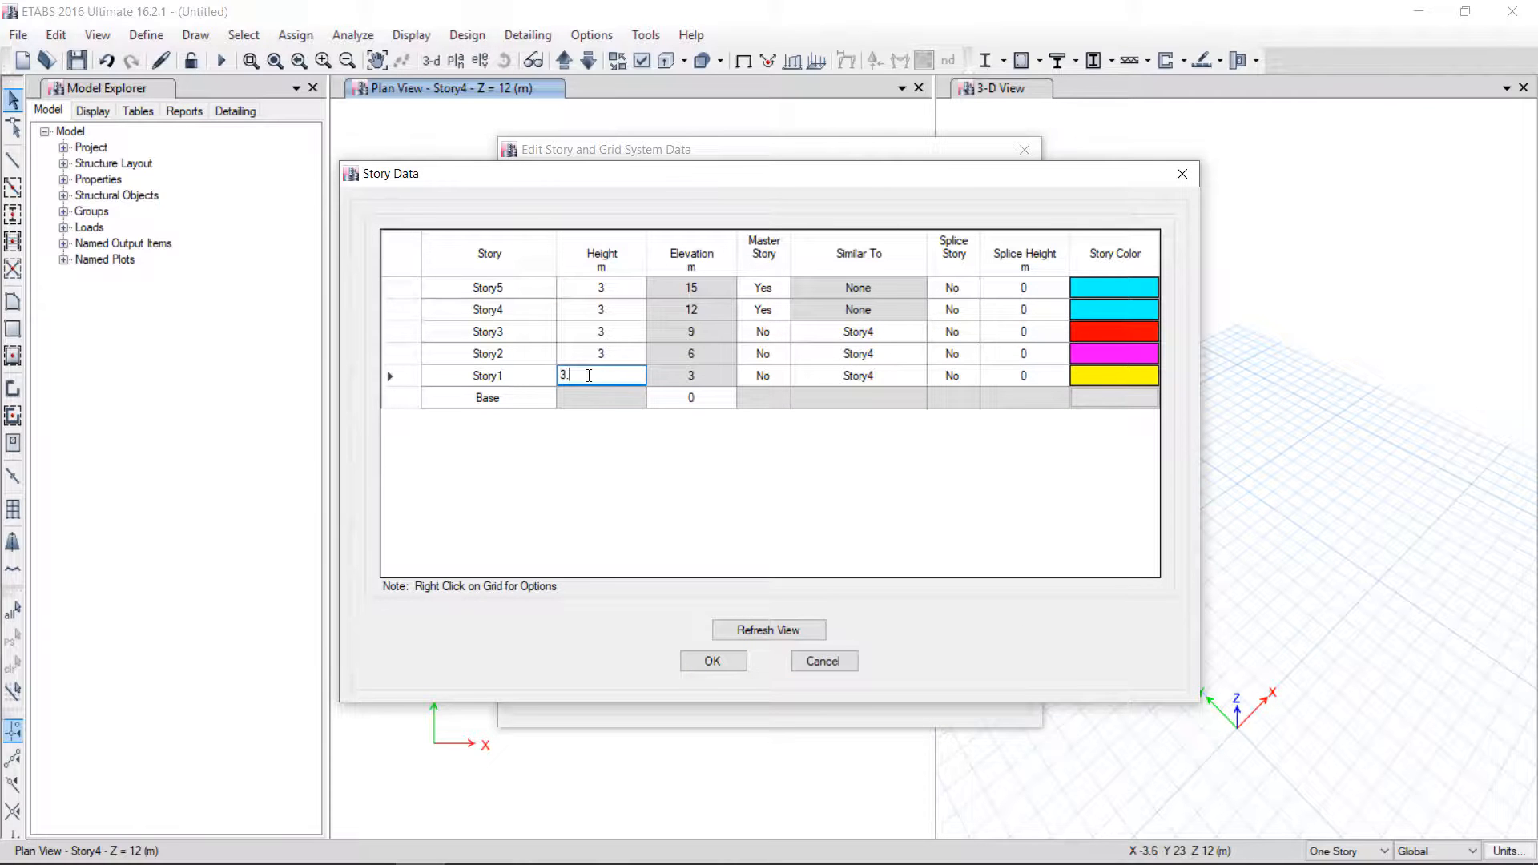
pyautogui.press('Return')
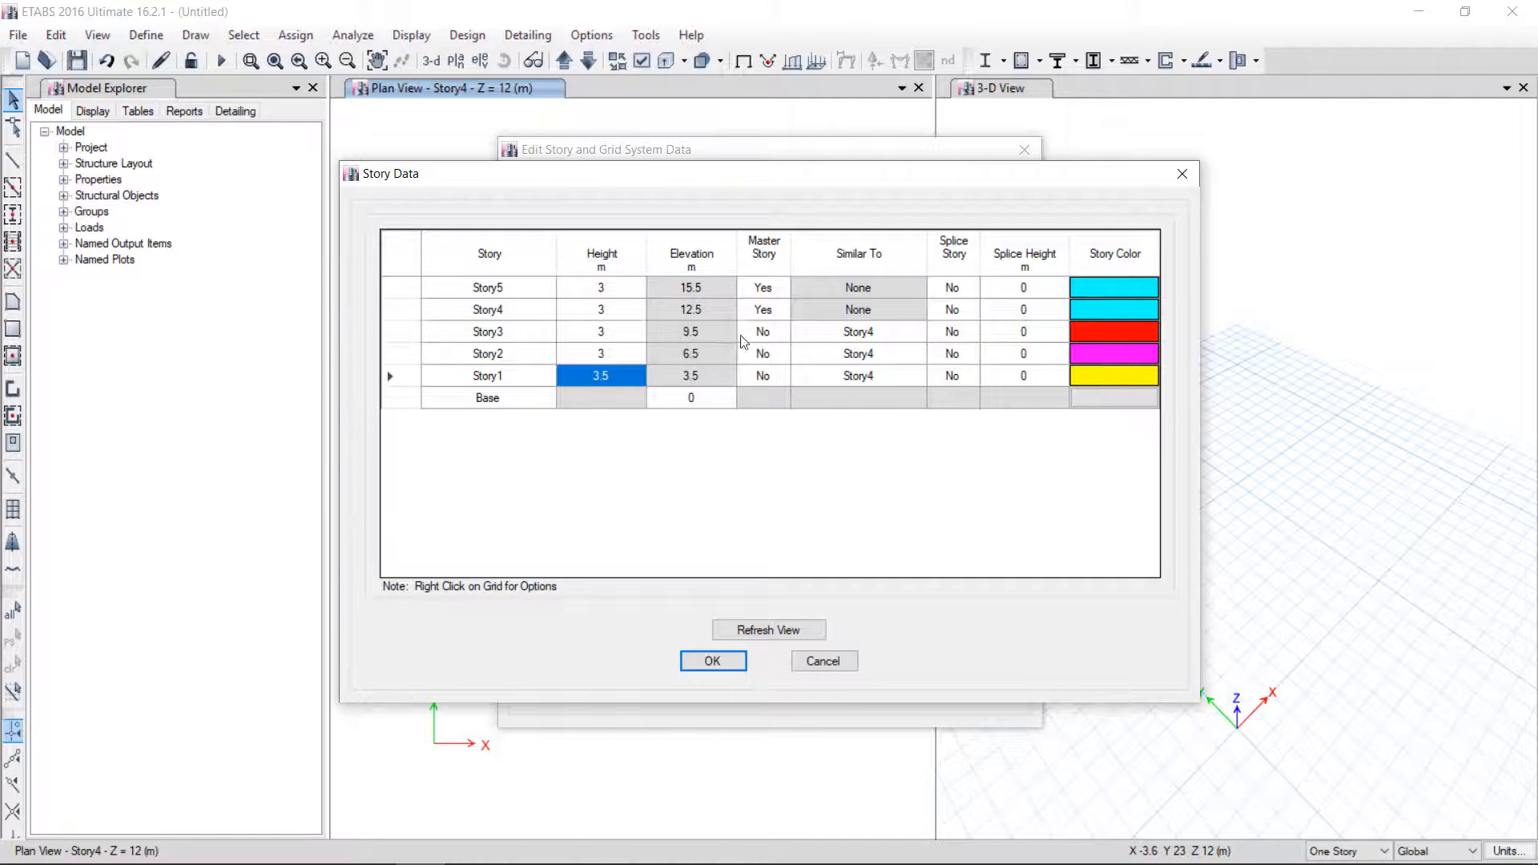
# Set Story4 so it is no longer a master story
pyautogui.click(765, 311)
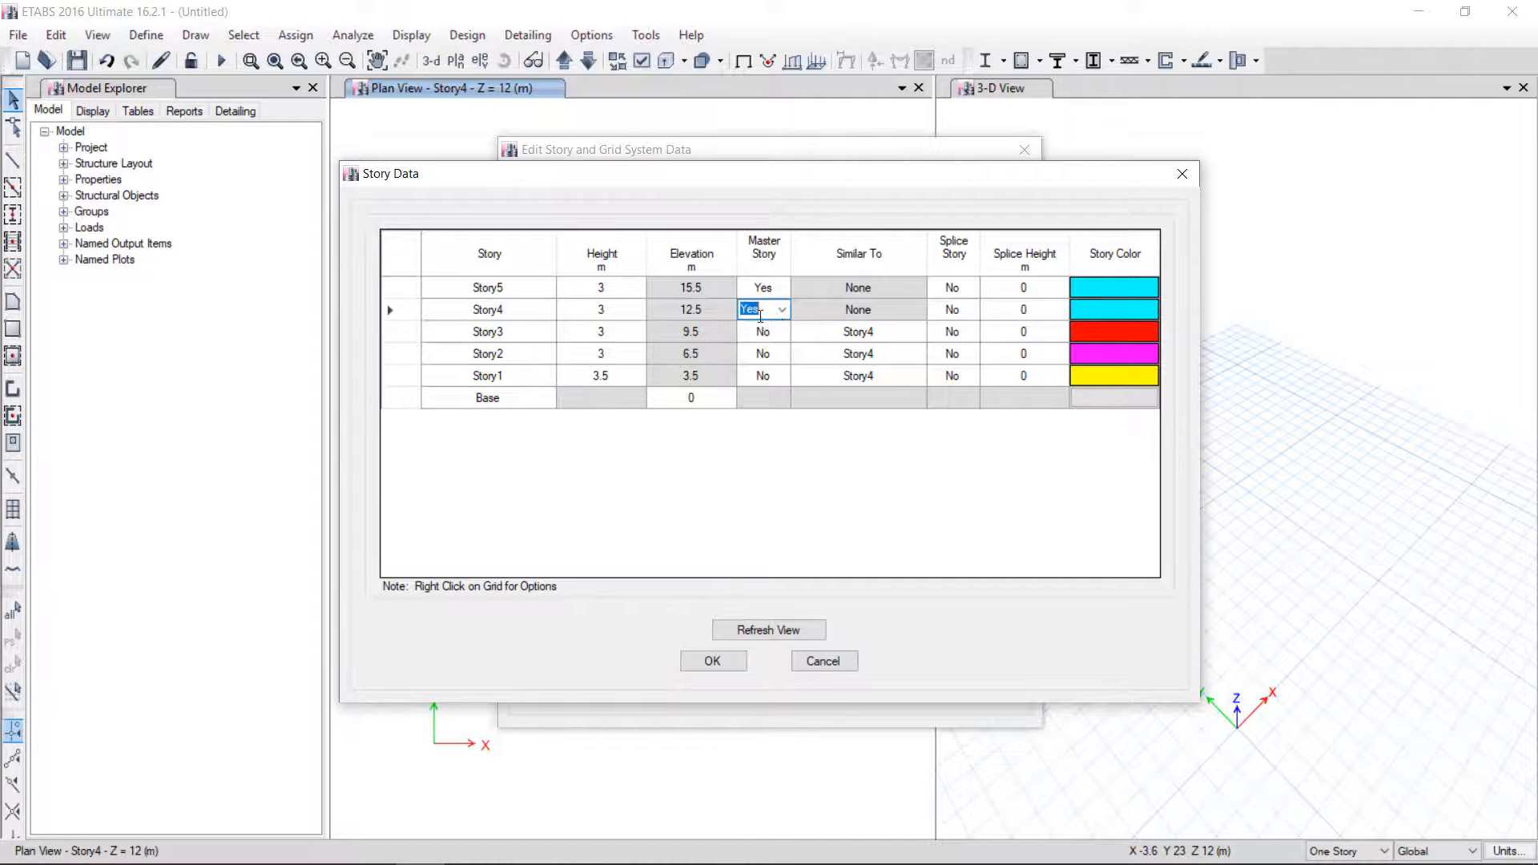
pyautogui.click(783, 313)
pyautogui.click(753, 334)
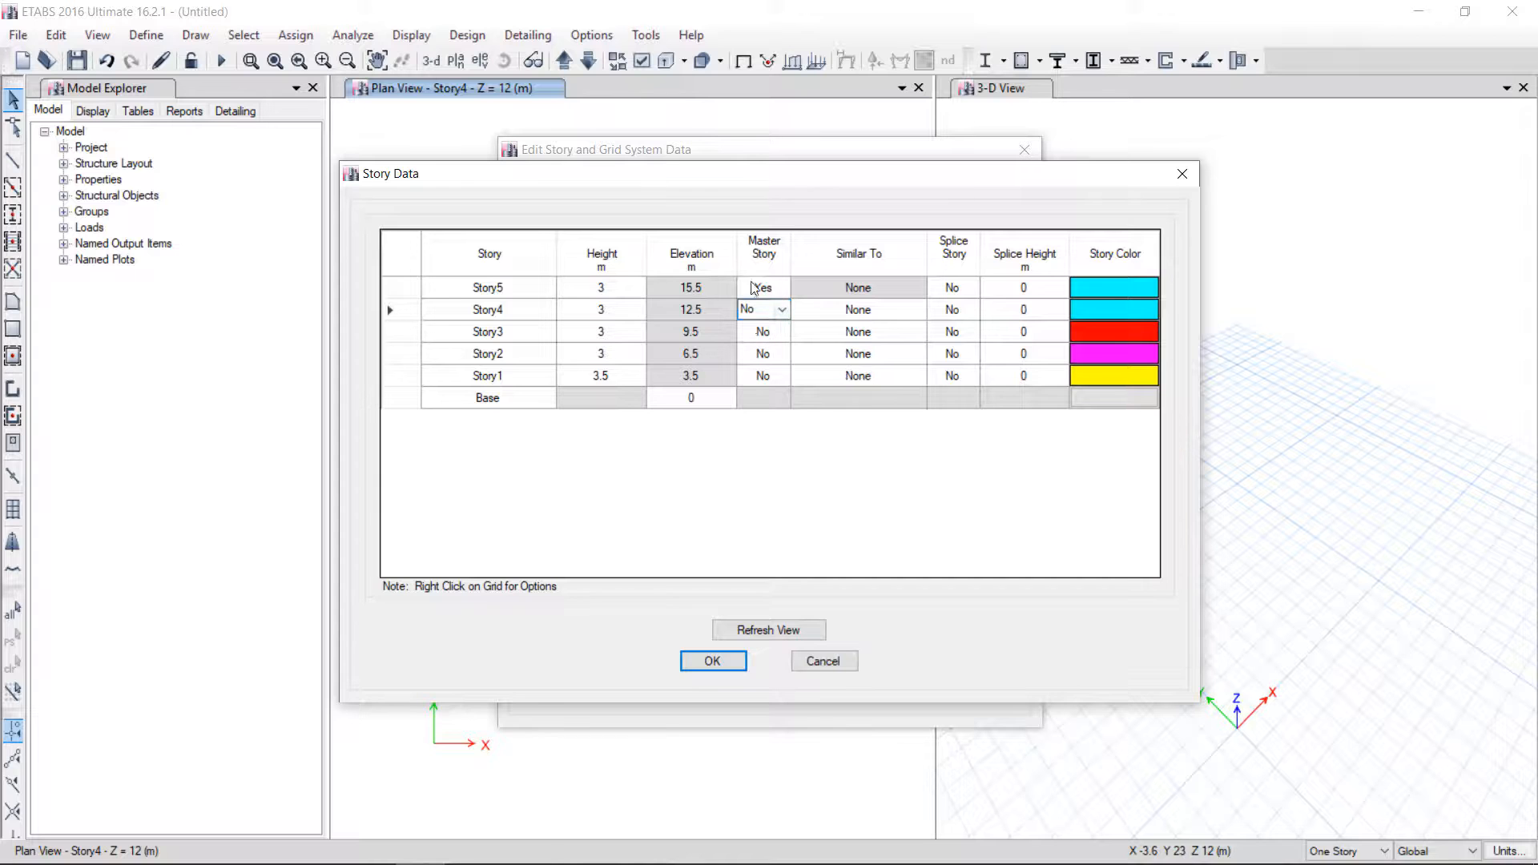
pyautogui.click(782, 467)
# Make Story4, Story3, Story2 and Story1 similar to Story5 and apply the story data
pyautogui.click(876, 313)
pyautogui.click(918, 309)
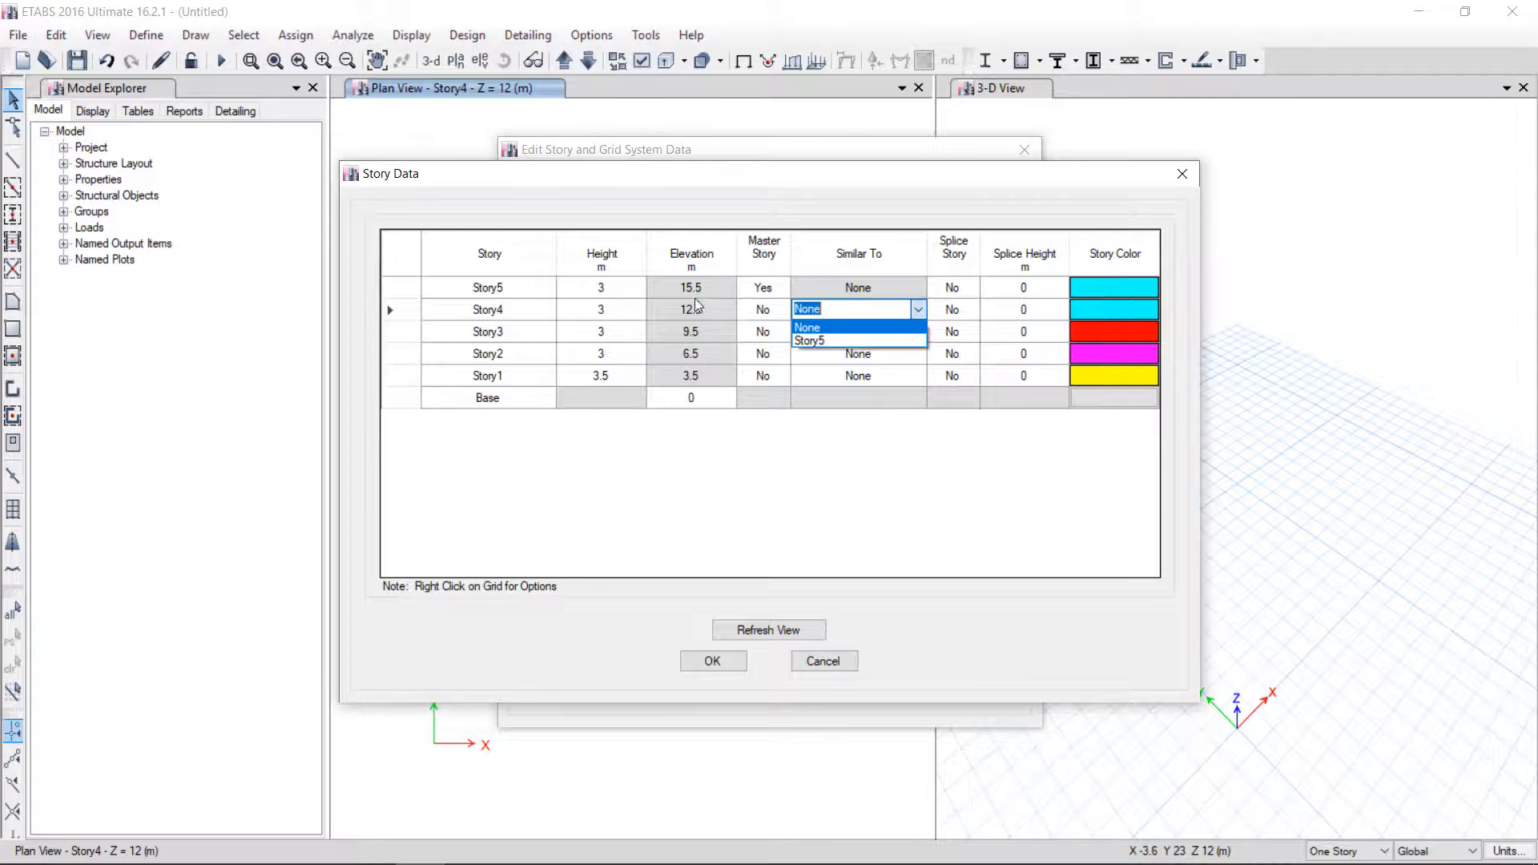
pyautogui.click(825, 340)
pyautogui.click(873, 334)
pyautogui.click(870, 332)
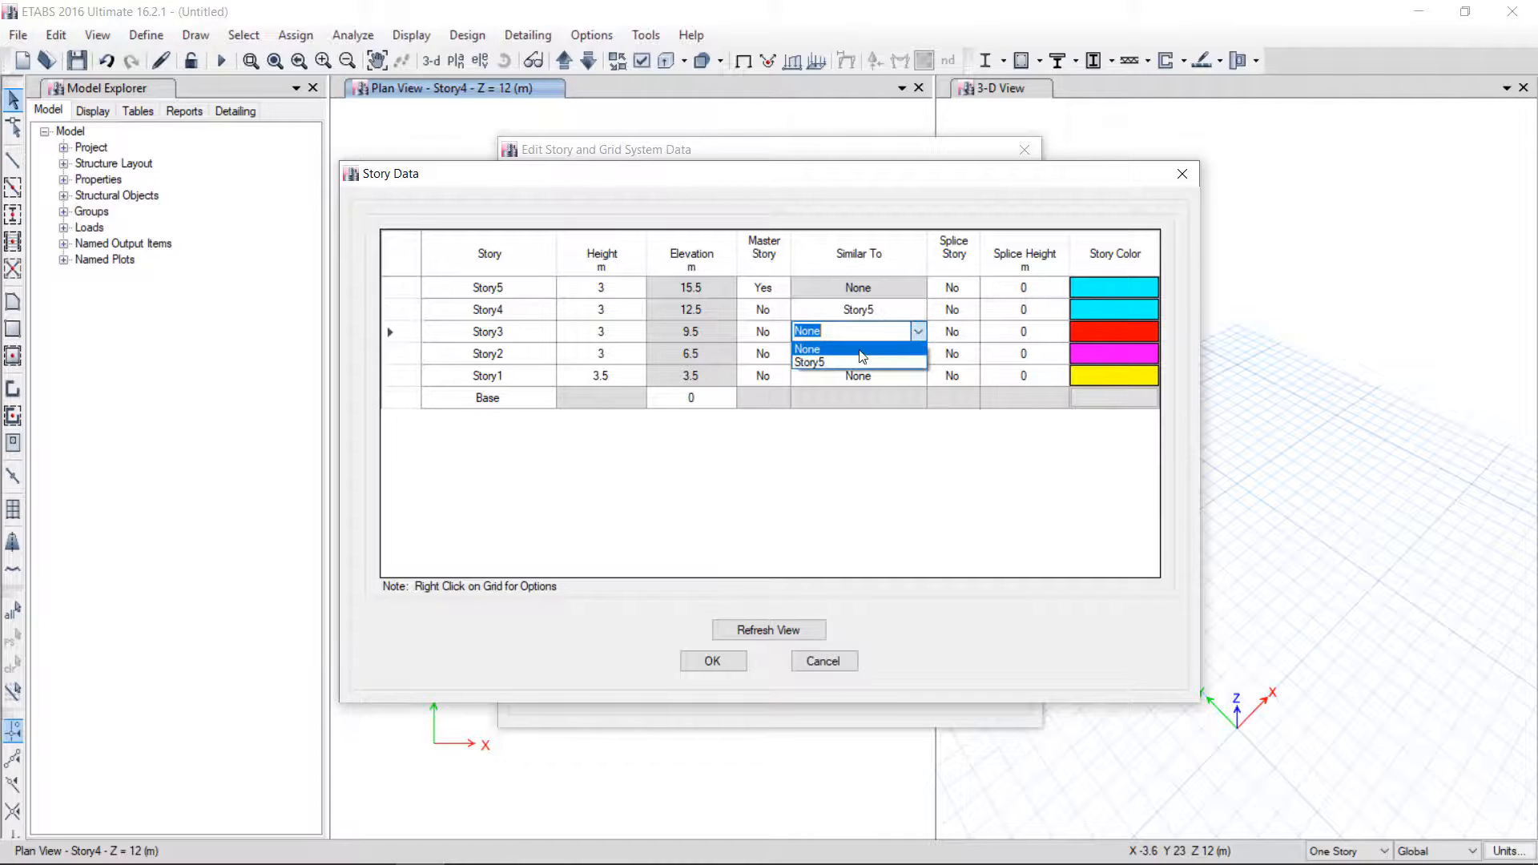
pyautogui.click(845, 363)
pyautogui.click(882, 353)
pyautogui.click(918, 353)
pyautogui.click(879, 389)
pyautogui.click(917, 375)
pyautogui.click(917, 375)
pyautogui.click(842, 407)
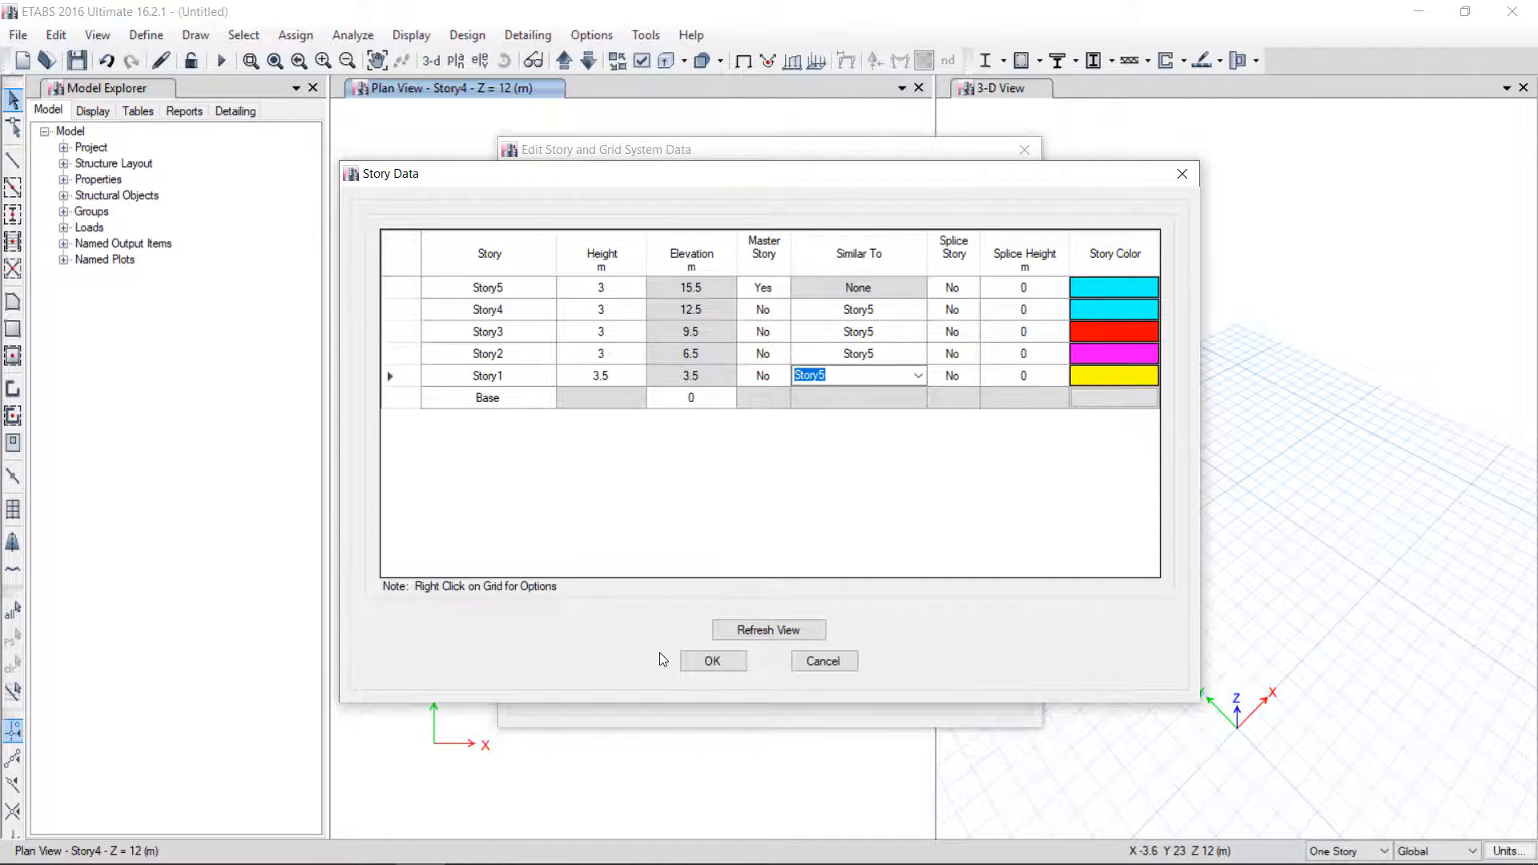
pyautogui.click(712, 662)
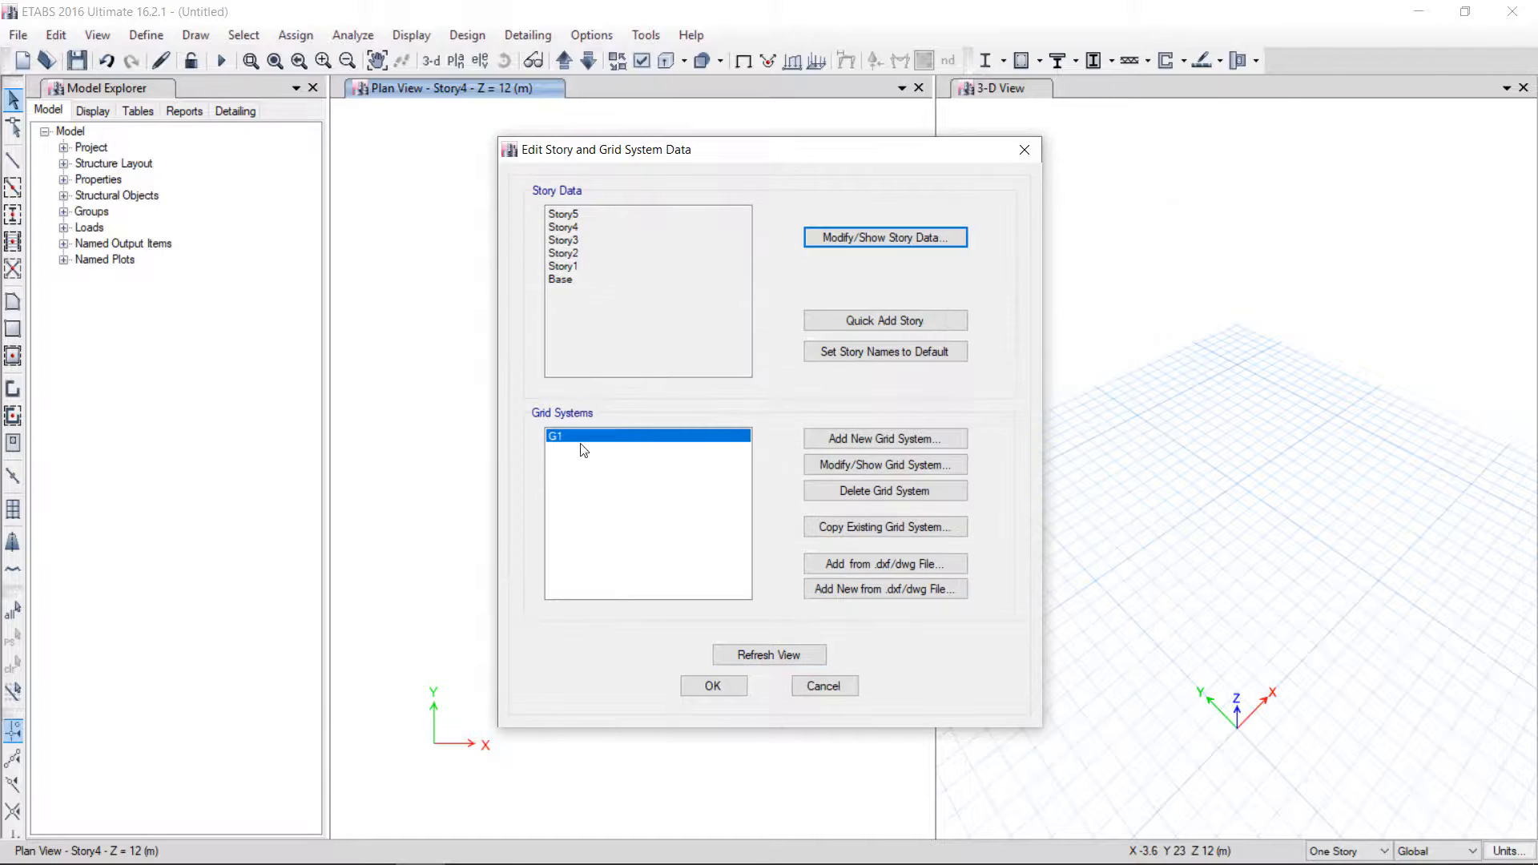
# Quick-generate rectangular grids for G1 with 5 grid lines in Y and 5 m spacing in X
pyautogui.click(837, 468)
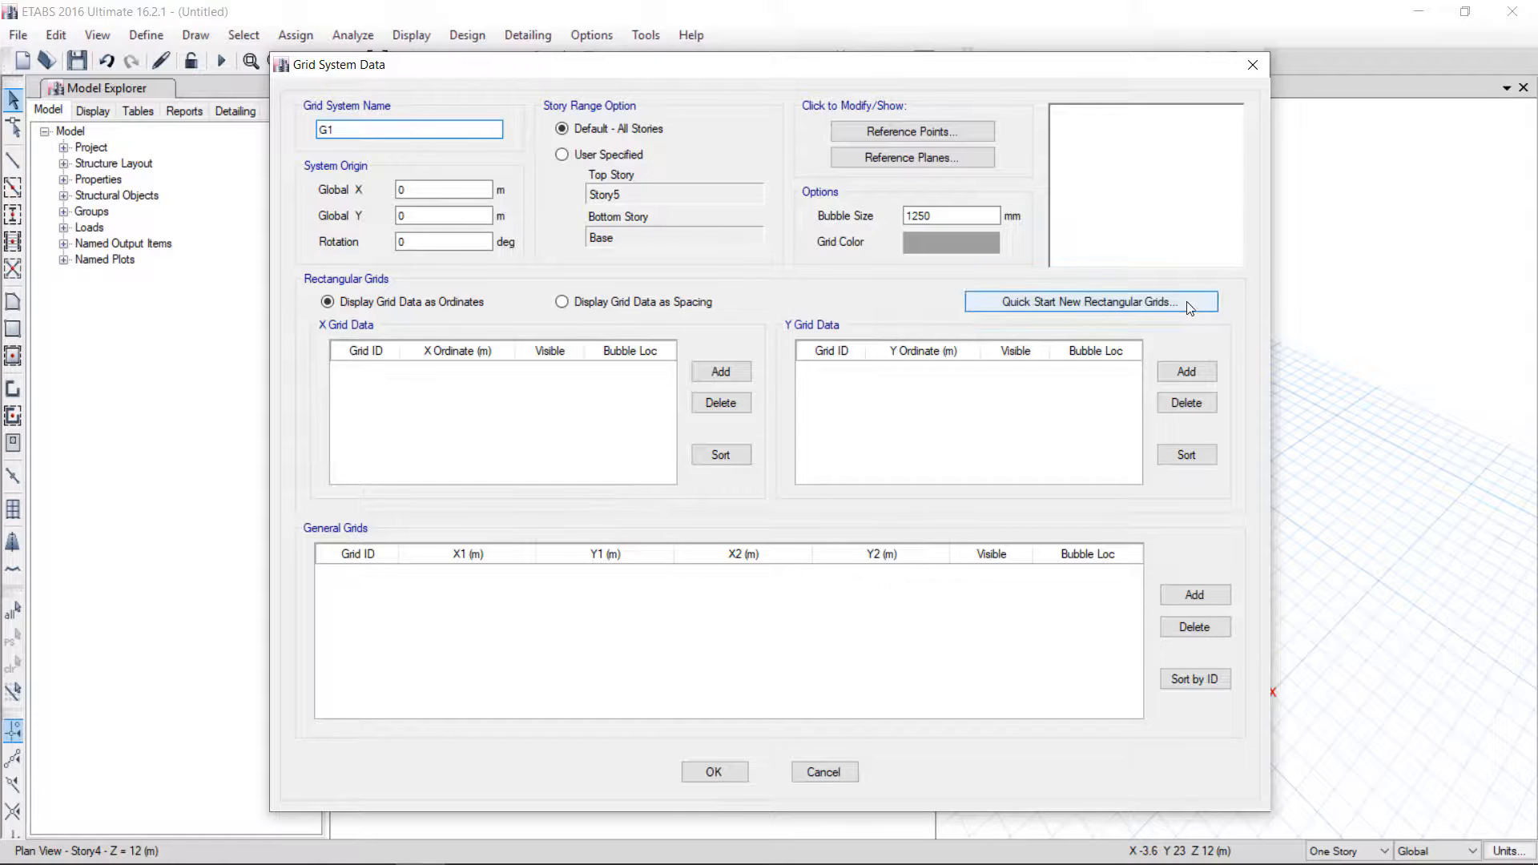
pyautogui.click(1152, 303)
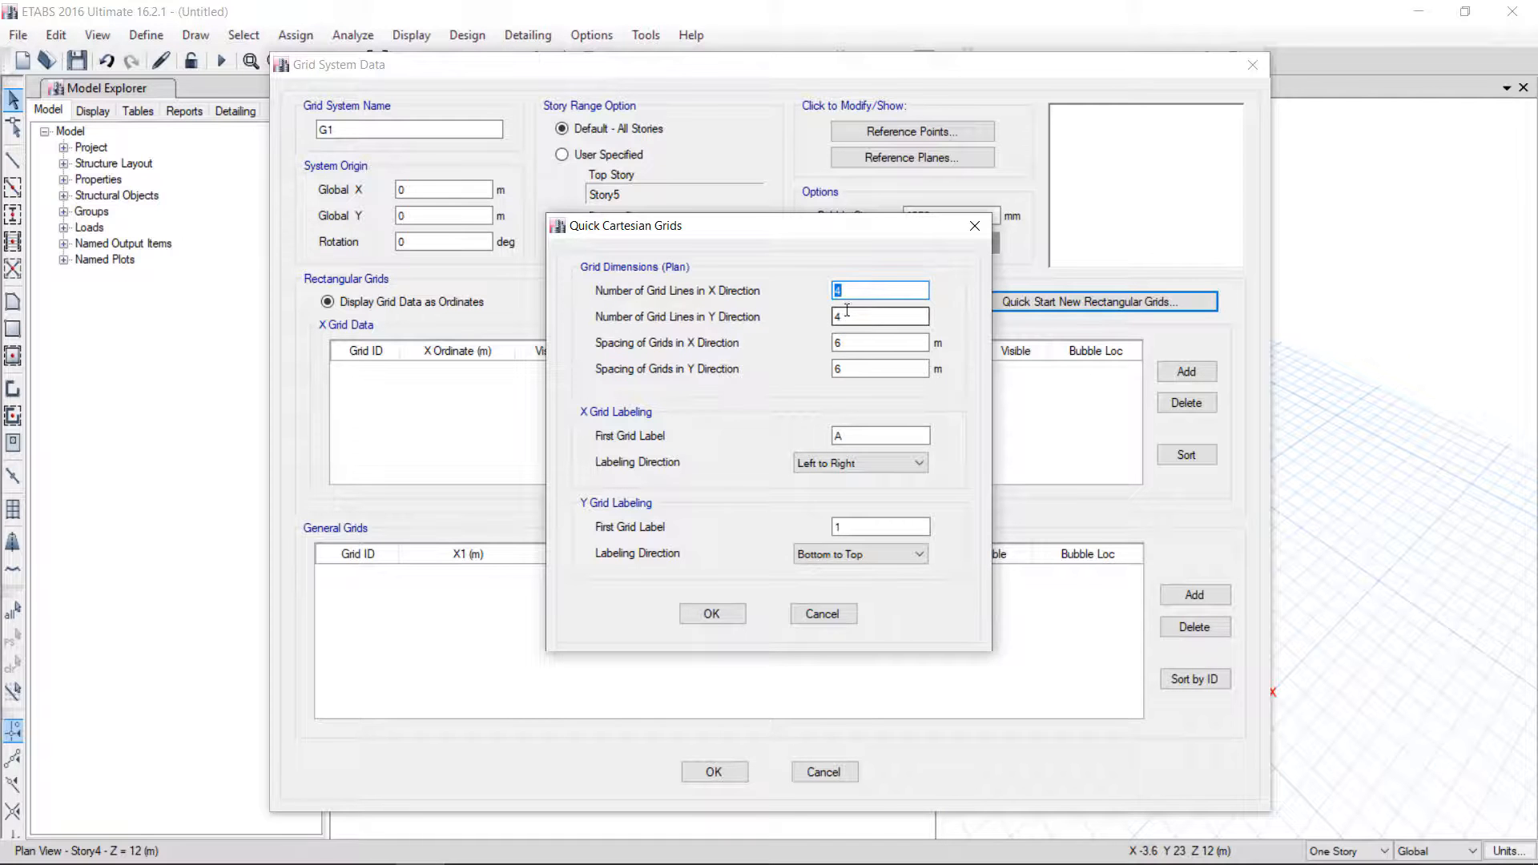
pyautogui.press('Tab')
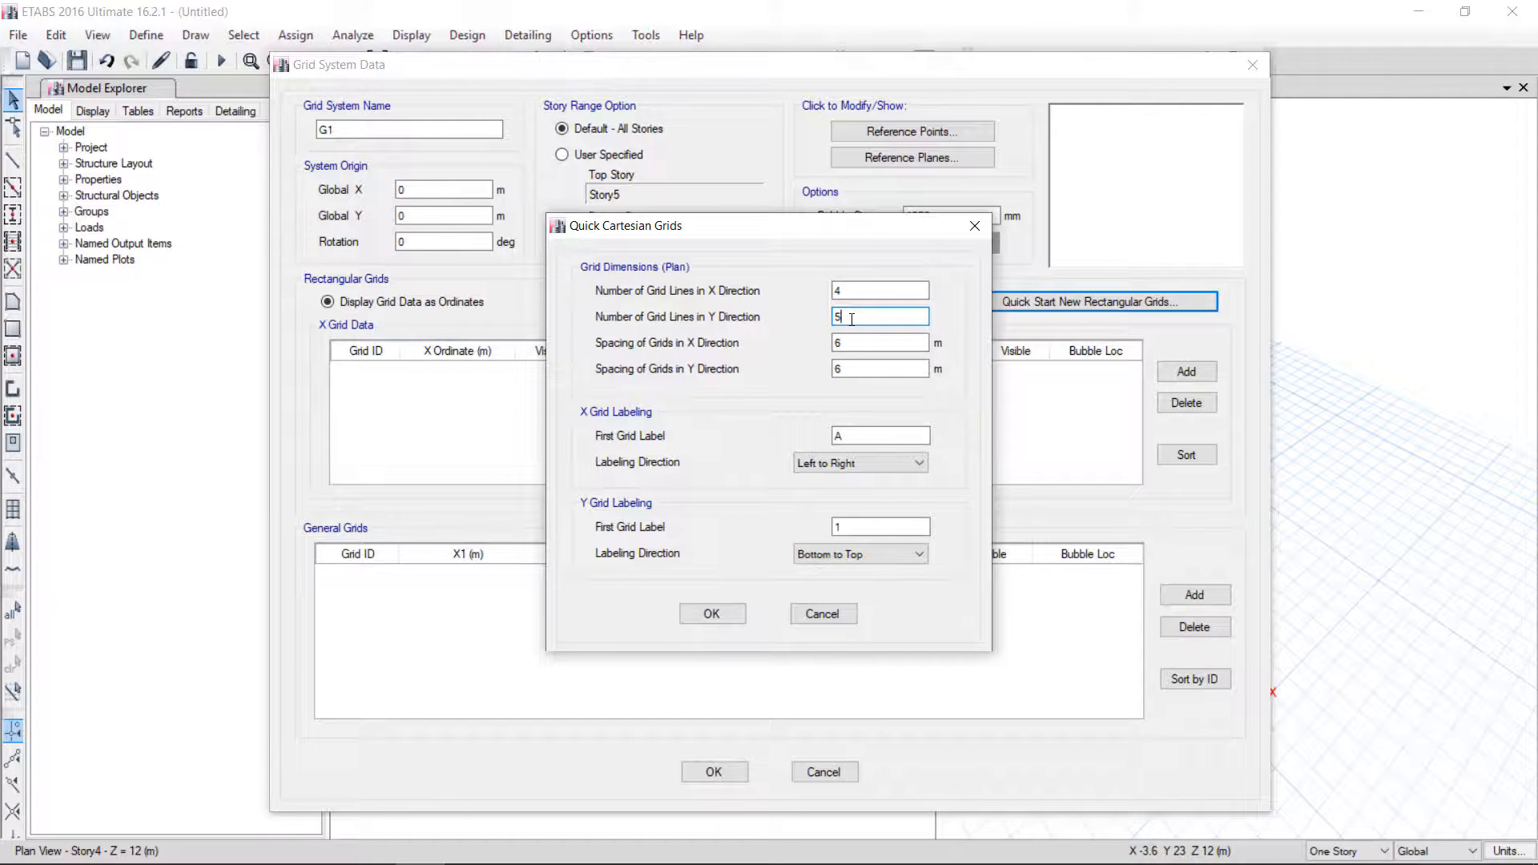
pyautogui.write('5')
pyautogui.press('Tab')
pyautogui.write('5')
pyautogui.press('Tab')
pyautogui.click(698, 621)
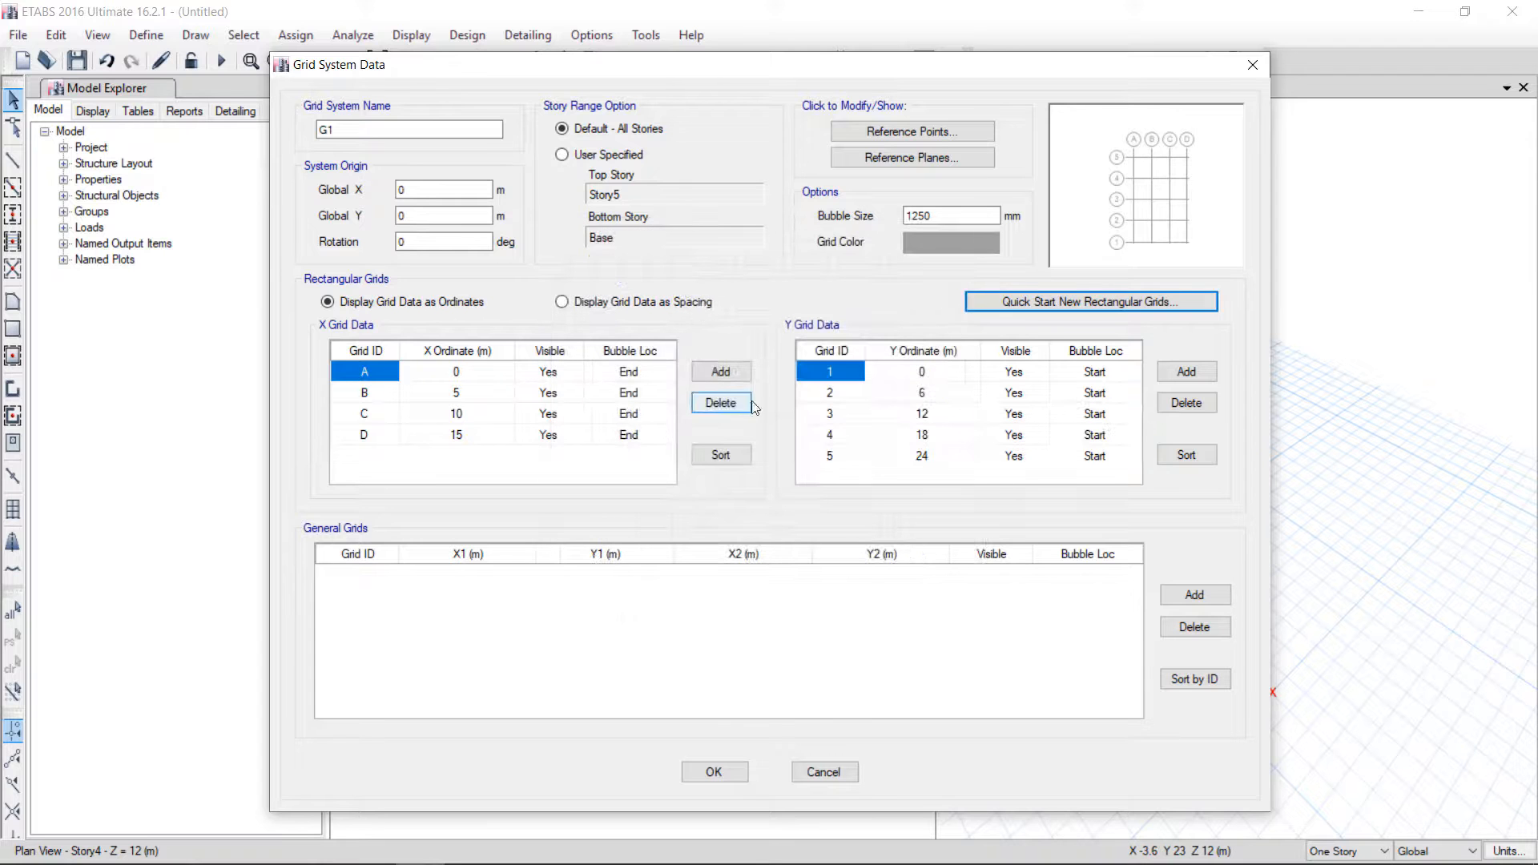
# Display the grid data as spacing instead of ordinates
pyautogui.click(584, 304)
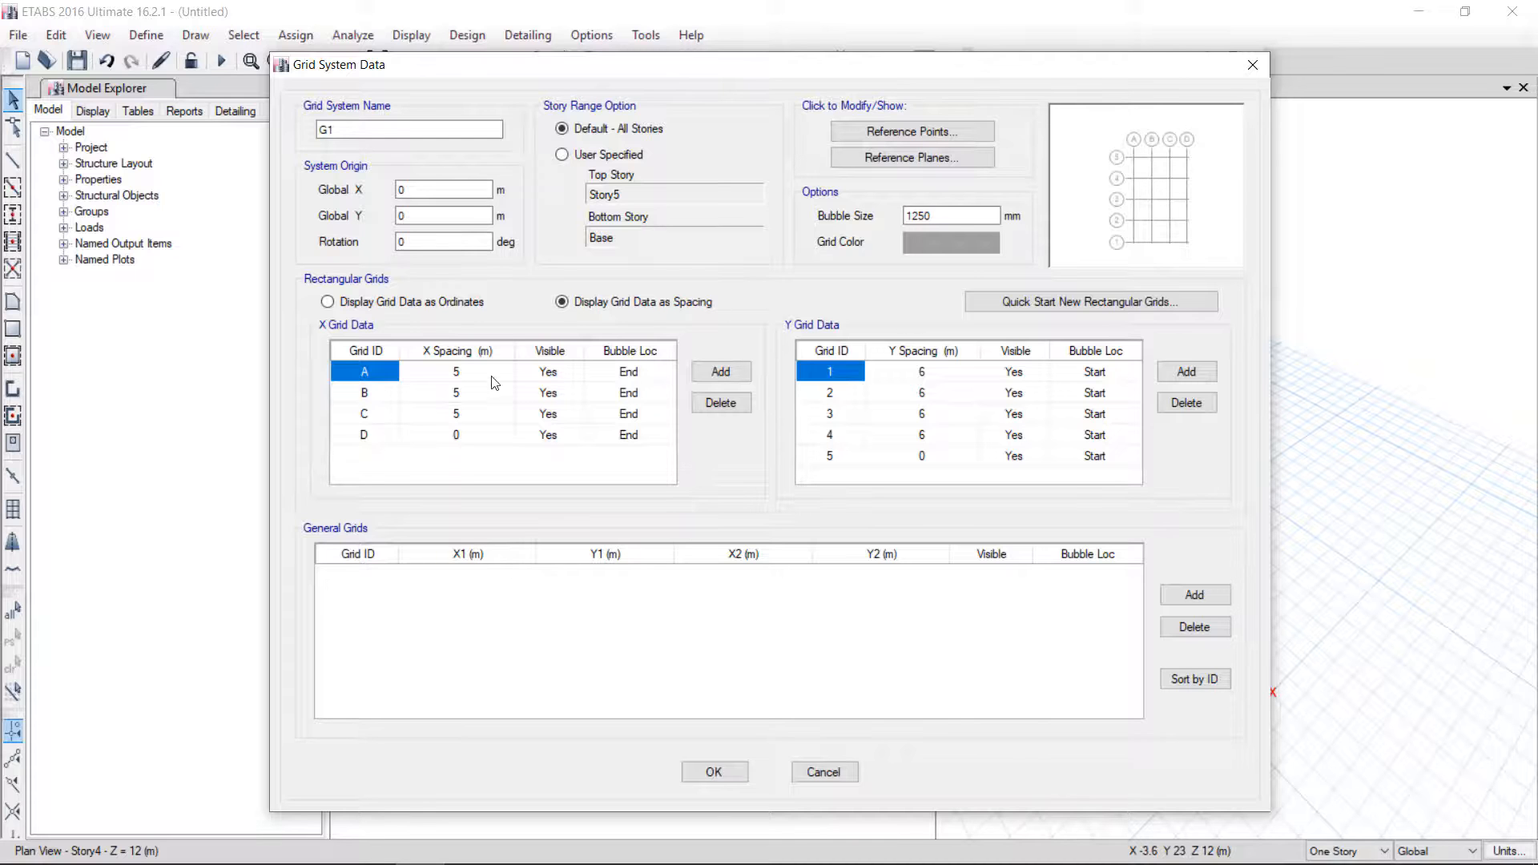
# Set the X grid spacing at grid line B to 6 m
pyautogui.click(461, 395)
pyautogui.write('6')
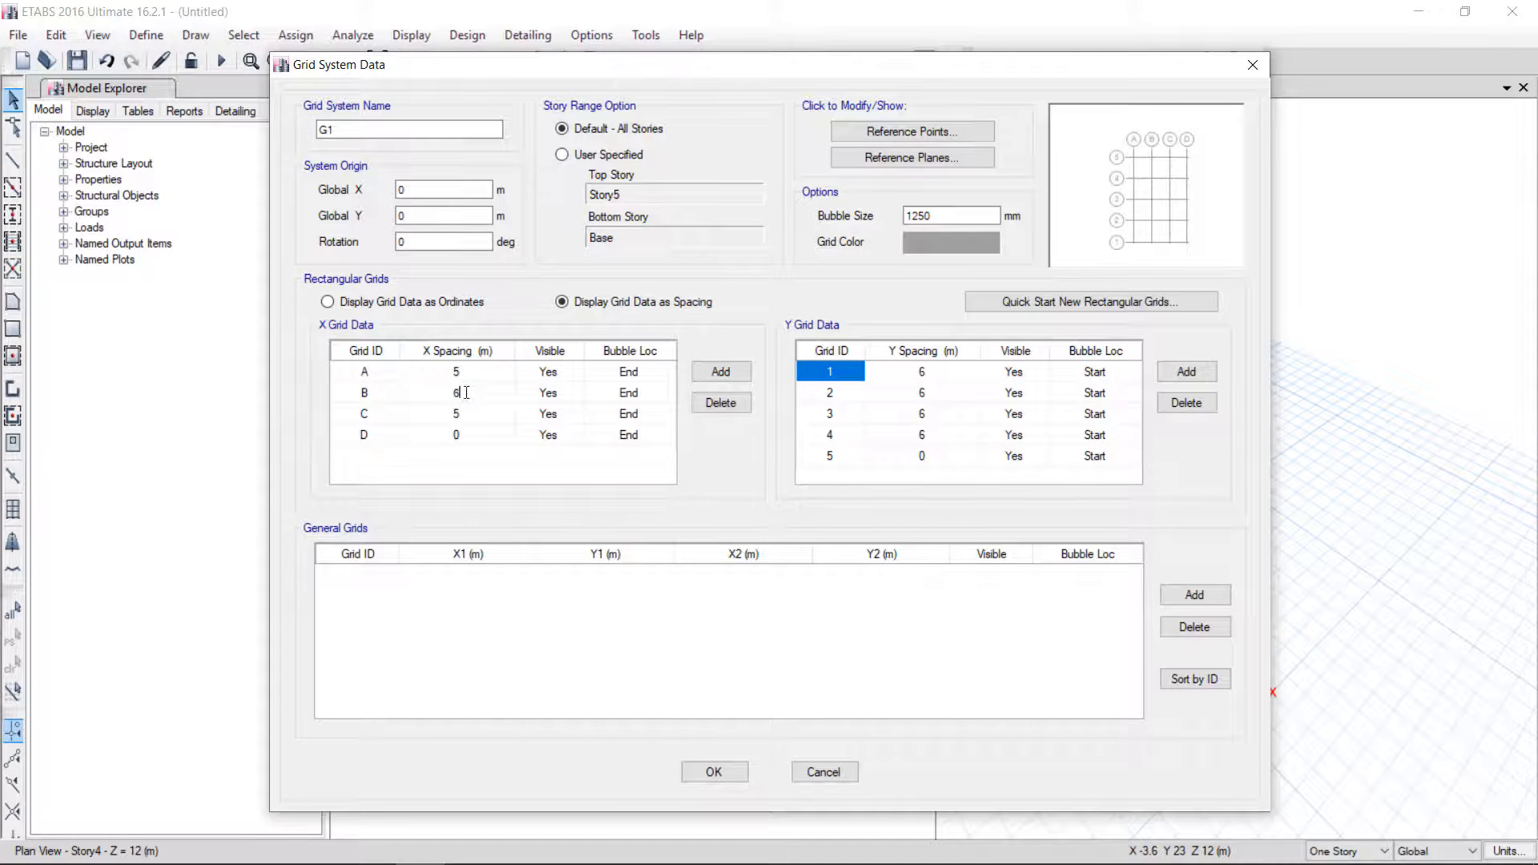
pyautogui.click(479, 413)
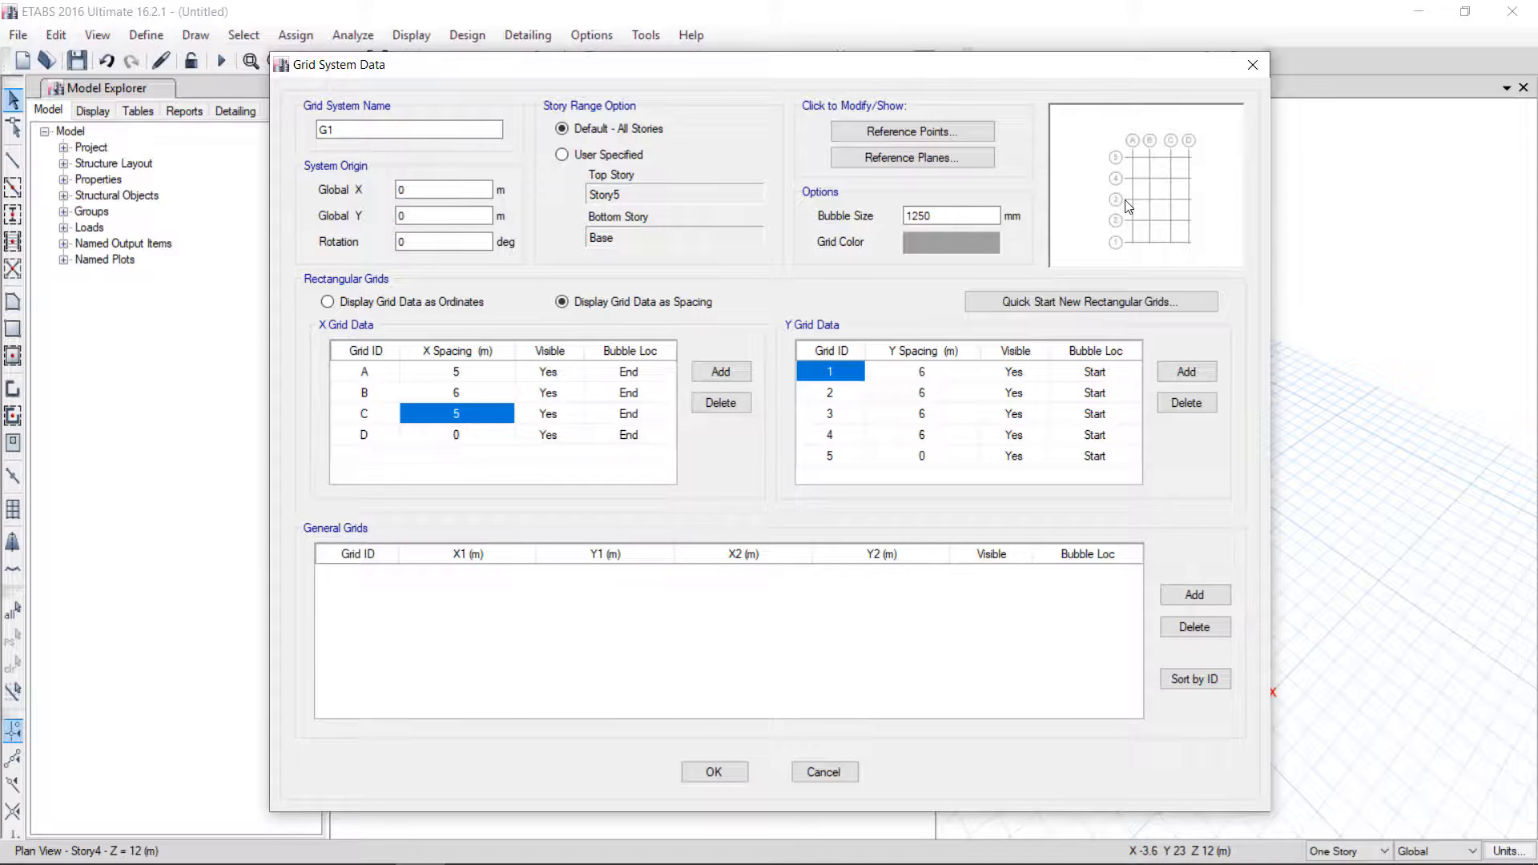
# Set the Y grid spacing at grid line 3 to 5 m and apply the grid system changes
pyautogui.click(935, 415)
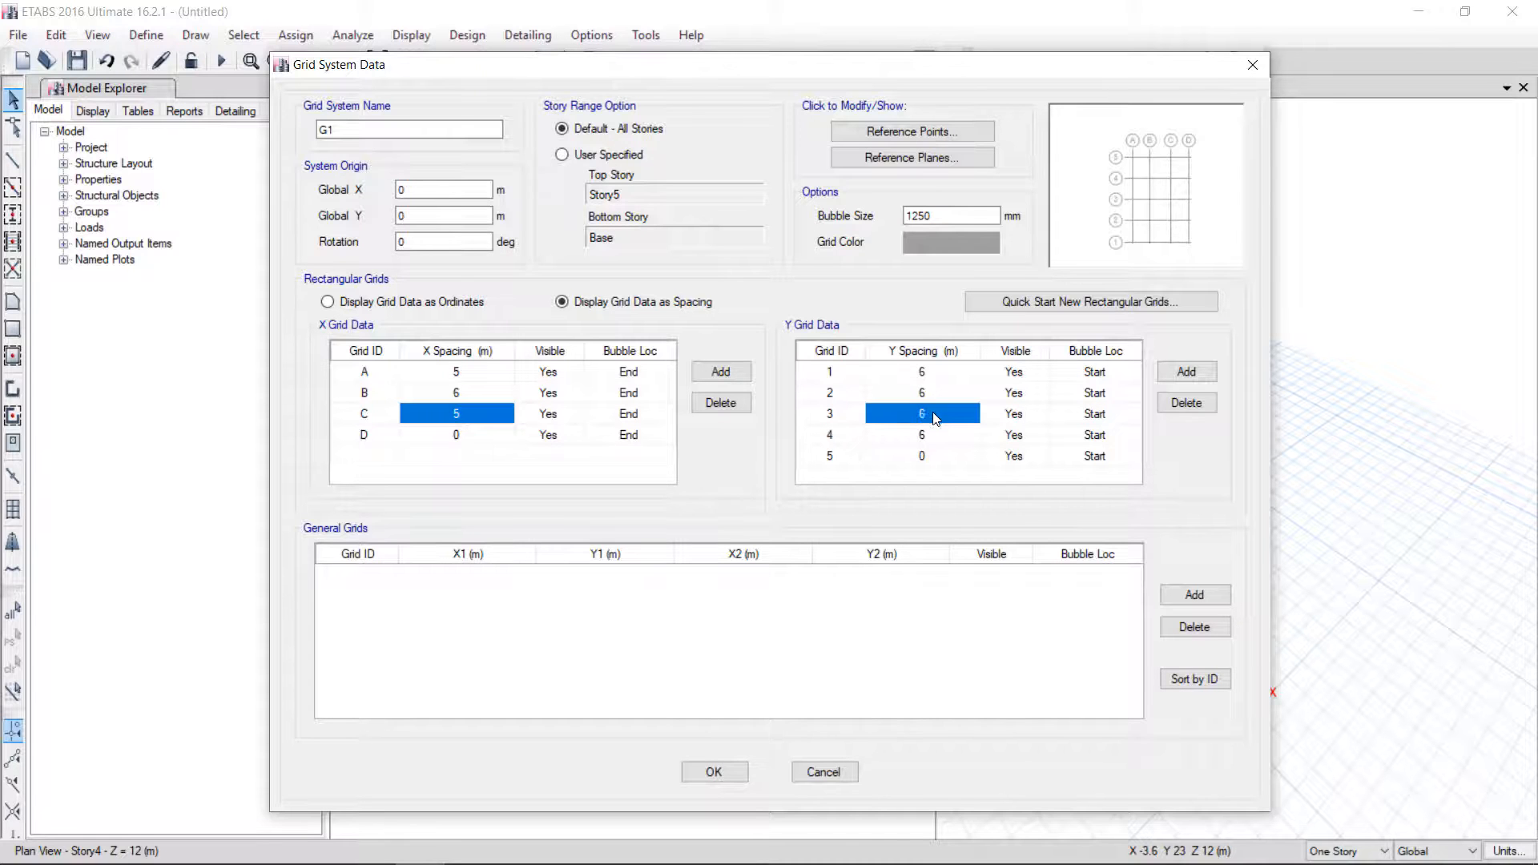
pyautogui.write('5')
pyautogui.press('Return')
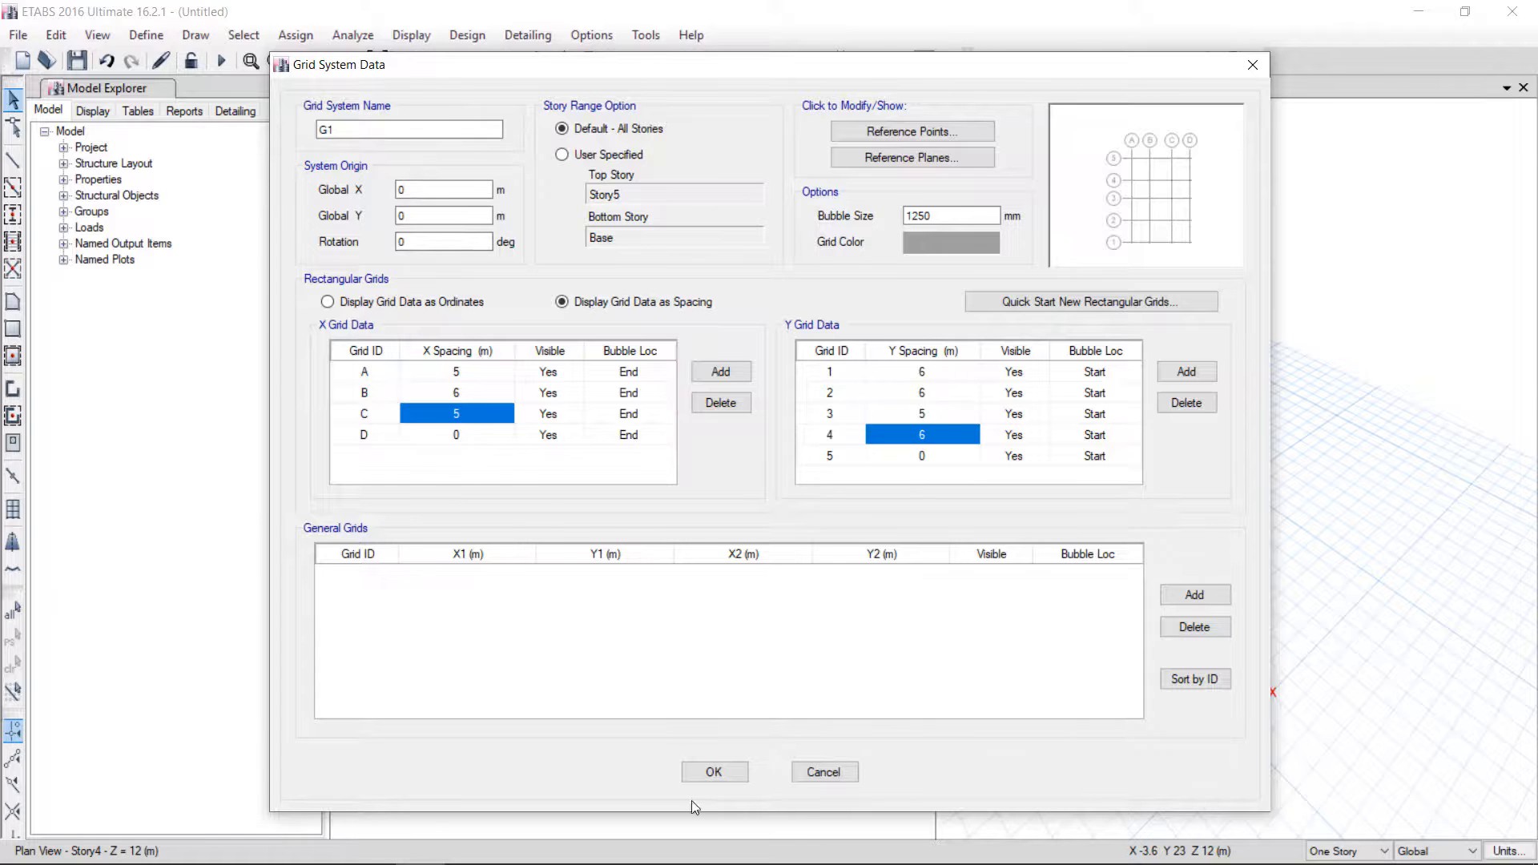
pyautogui.click(714, 774)
pyautogui.click(724, 689)
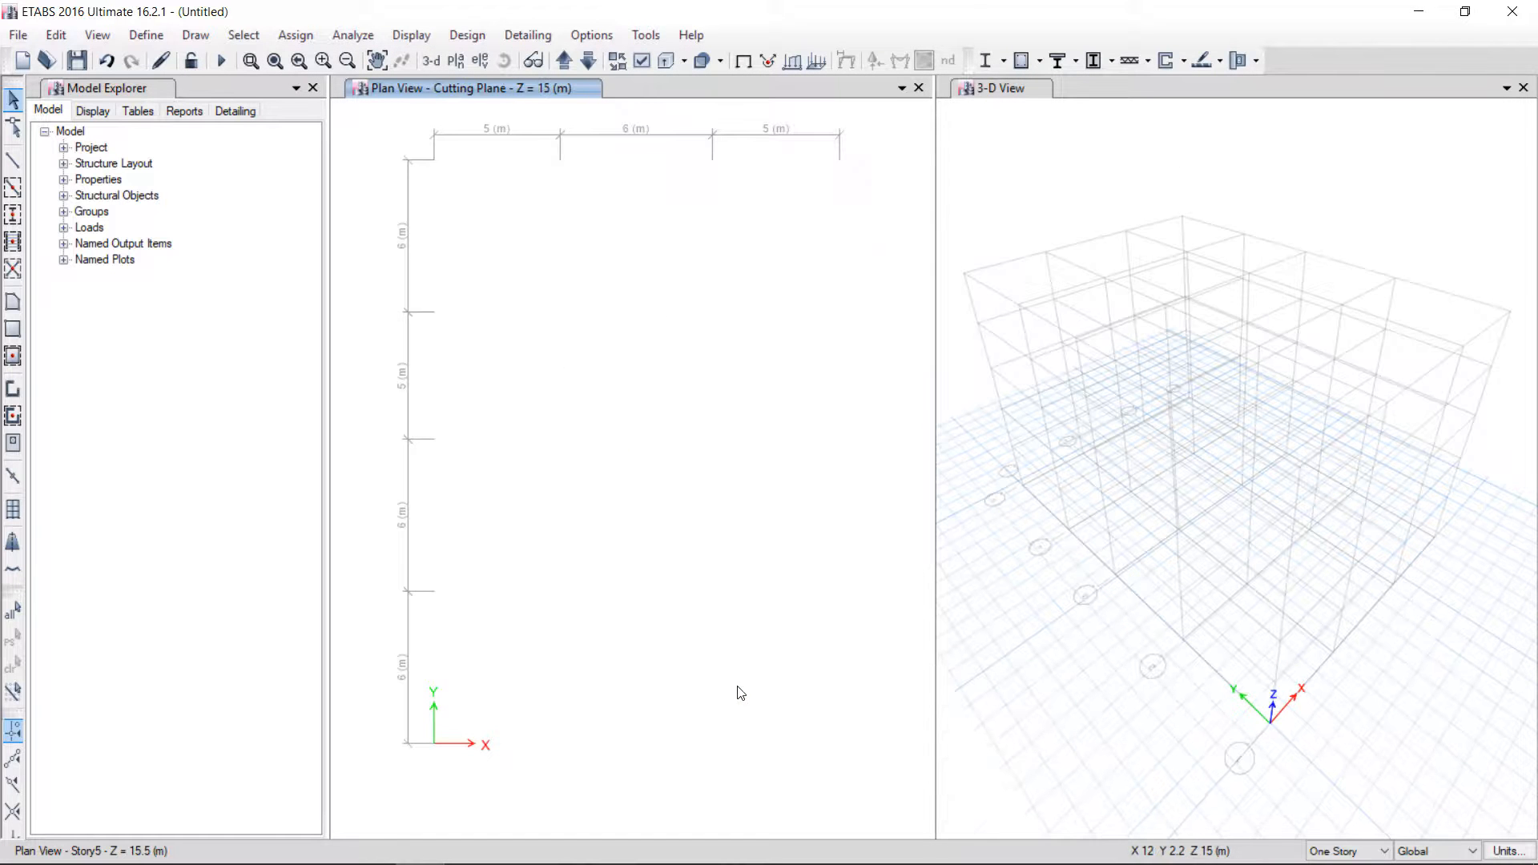
# Switch the plan view to the Story5 level
pyautogui.scroll(-3, 553, 336)
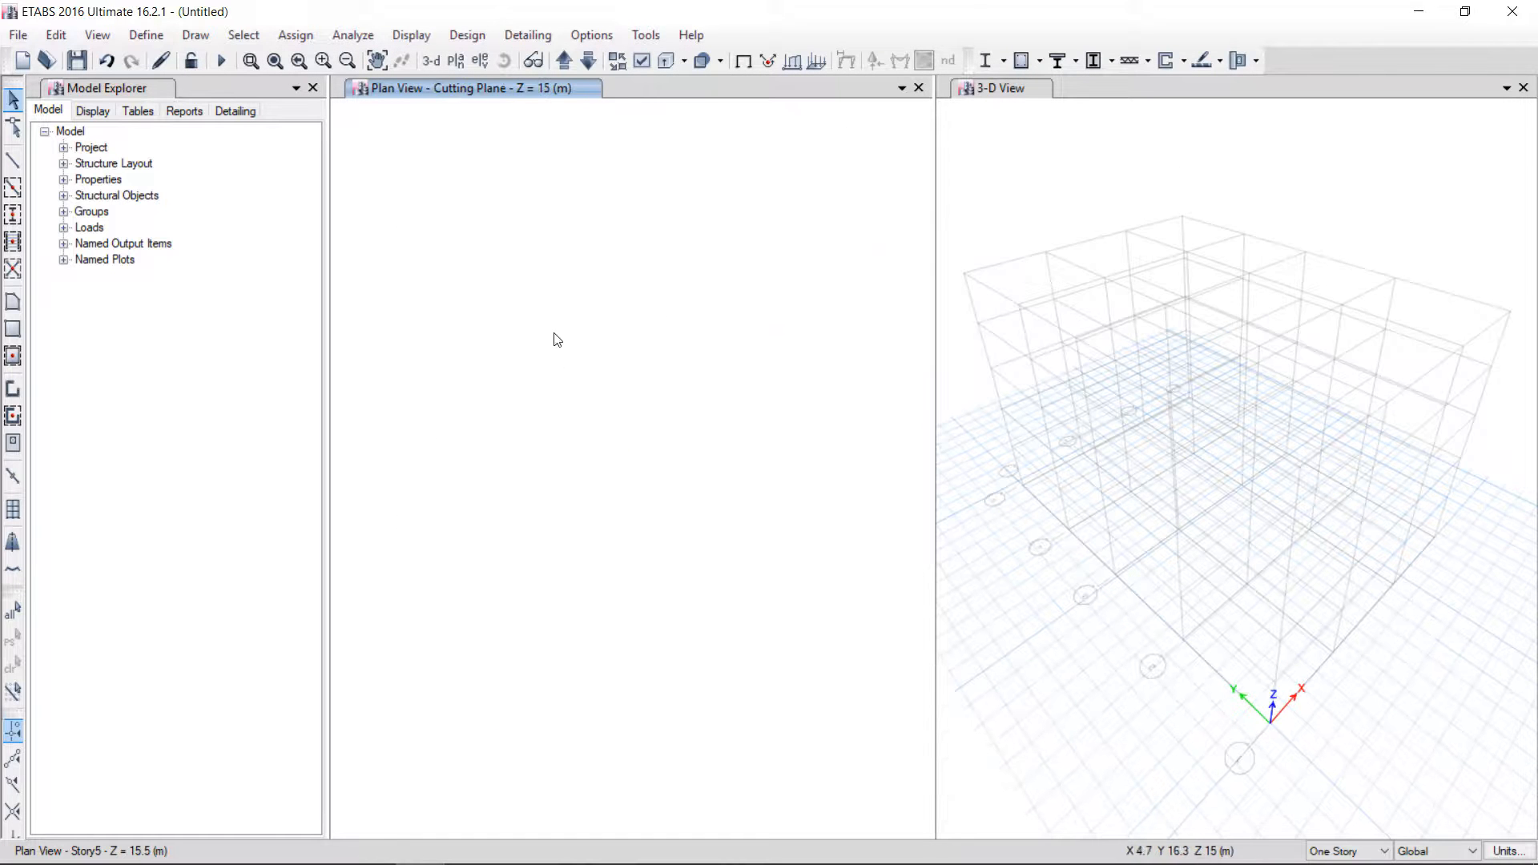
pyautogui.scroll(3, 564, 345)
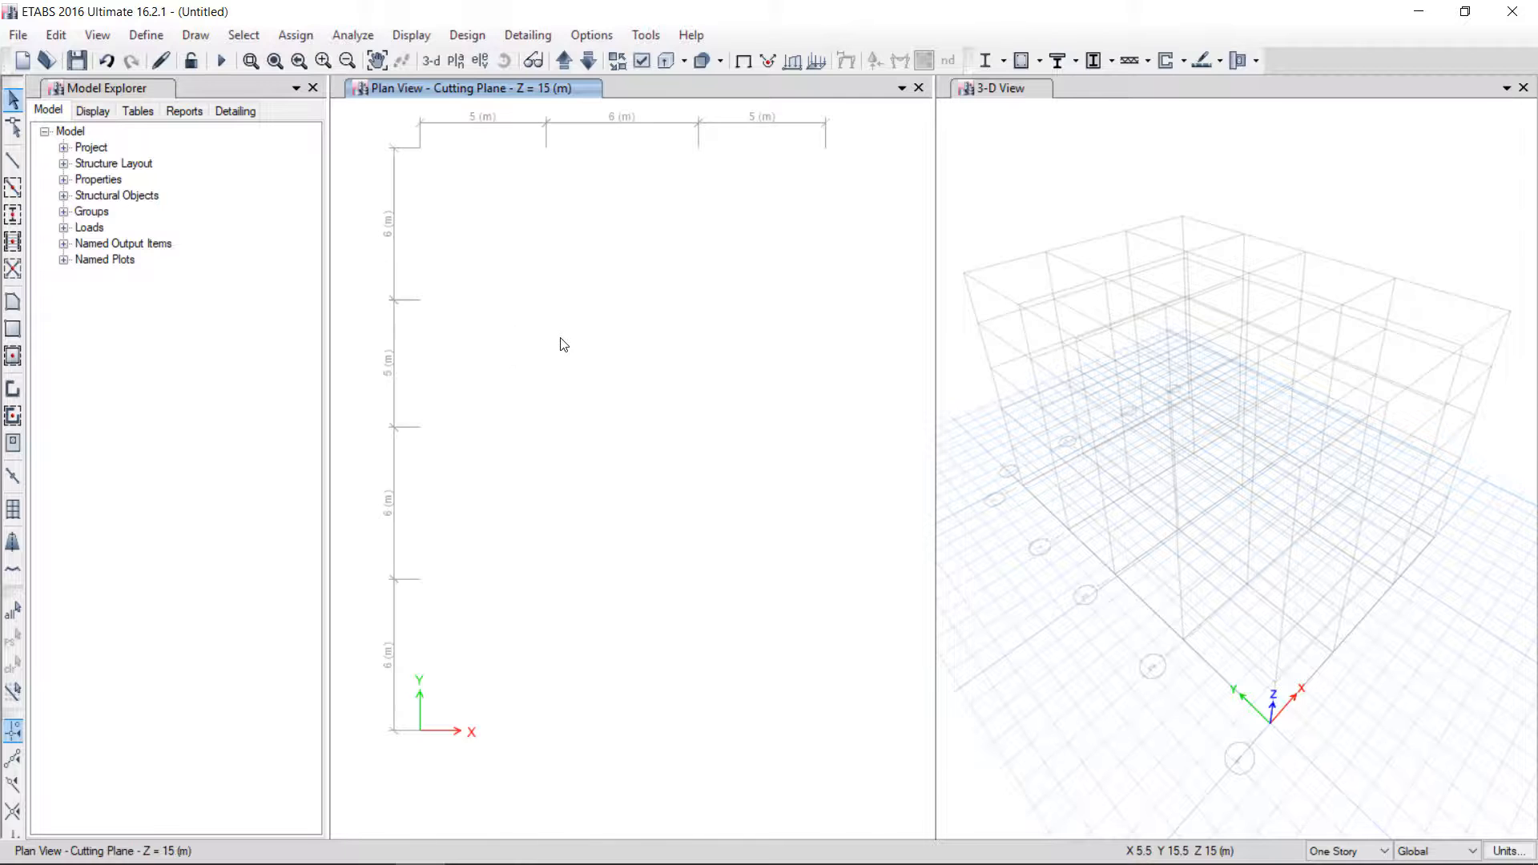
pyautogui.click(456, 61)
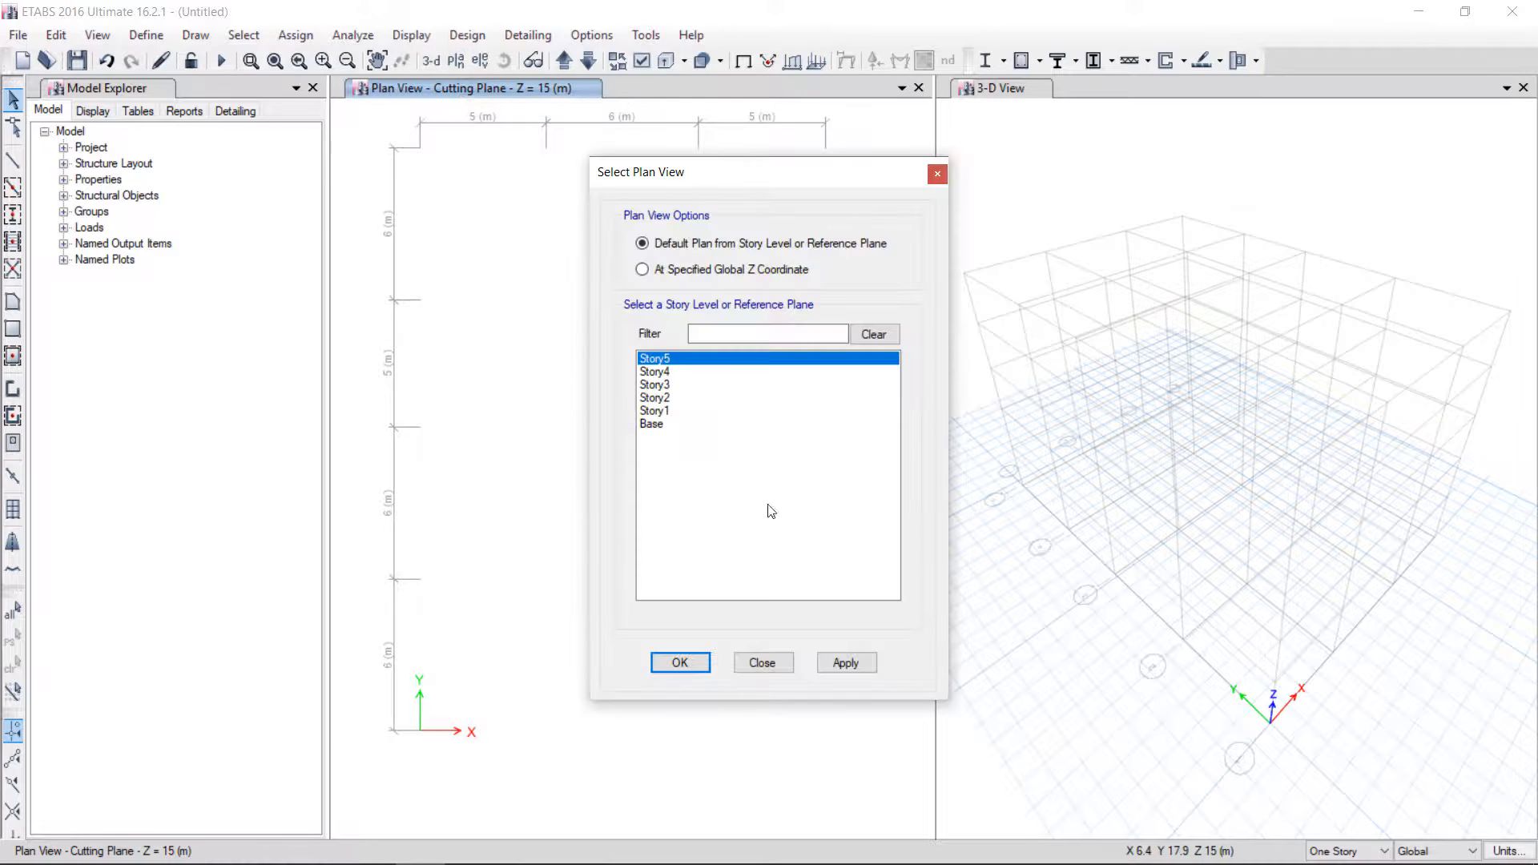
pyautogui.click(845, 663)
pyautogui.click(681, 663)
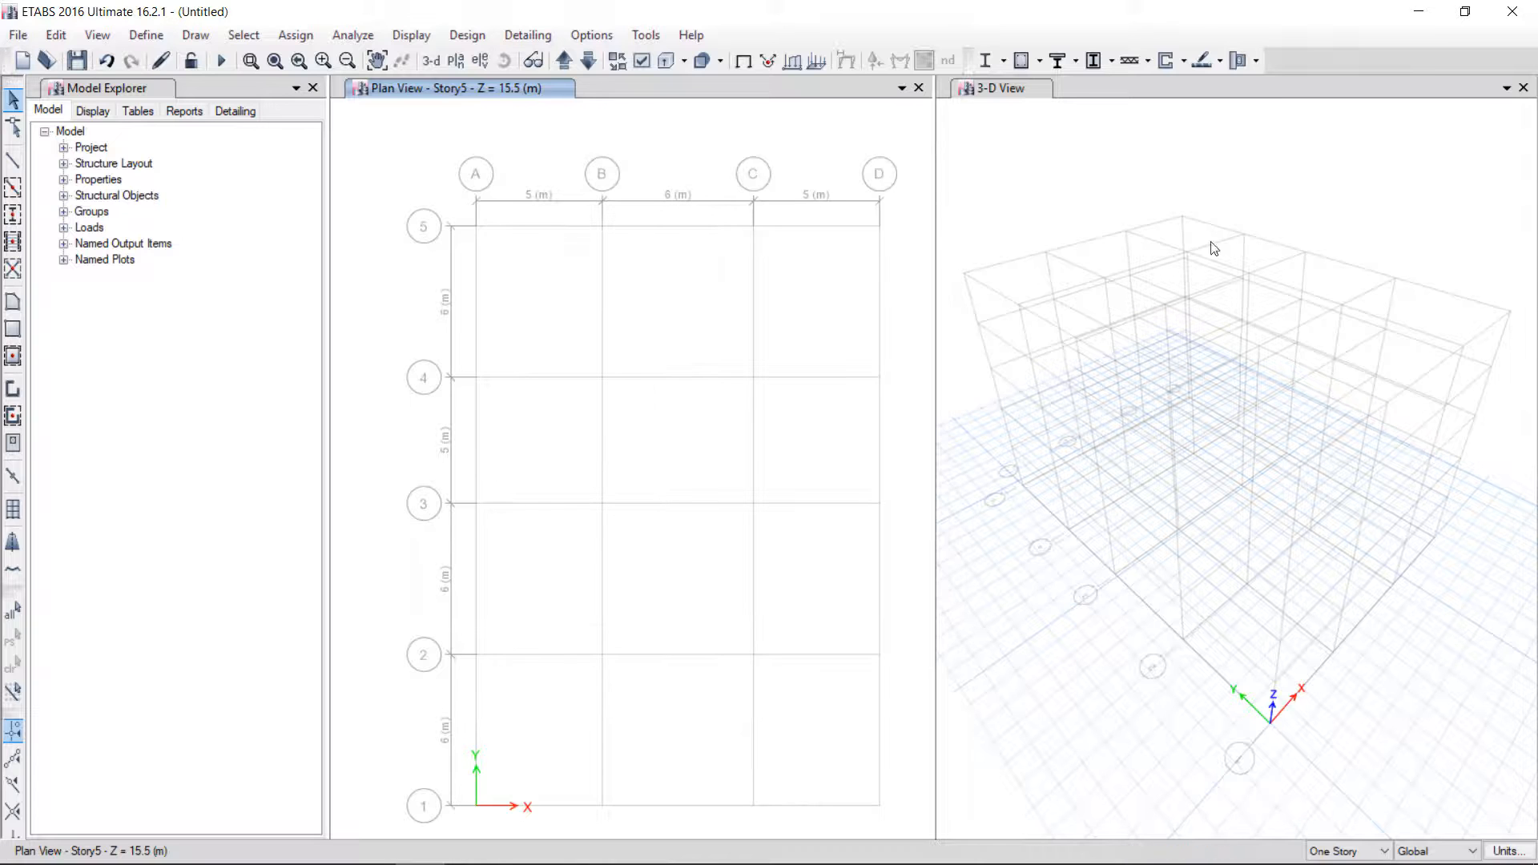
# Save the model as SteelFrameDesign
pyautogui.click(1241, 205)
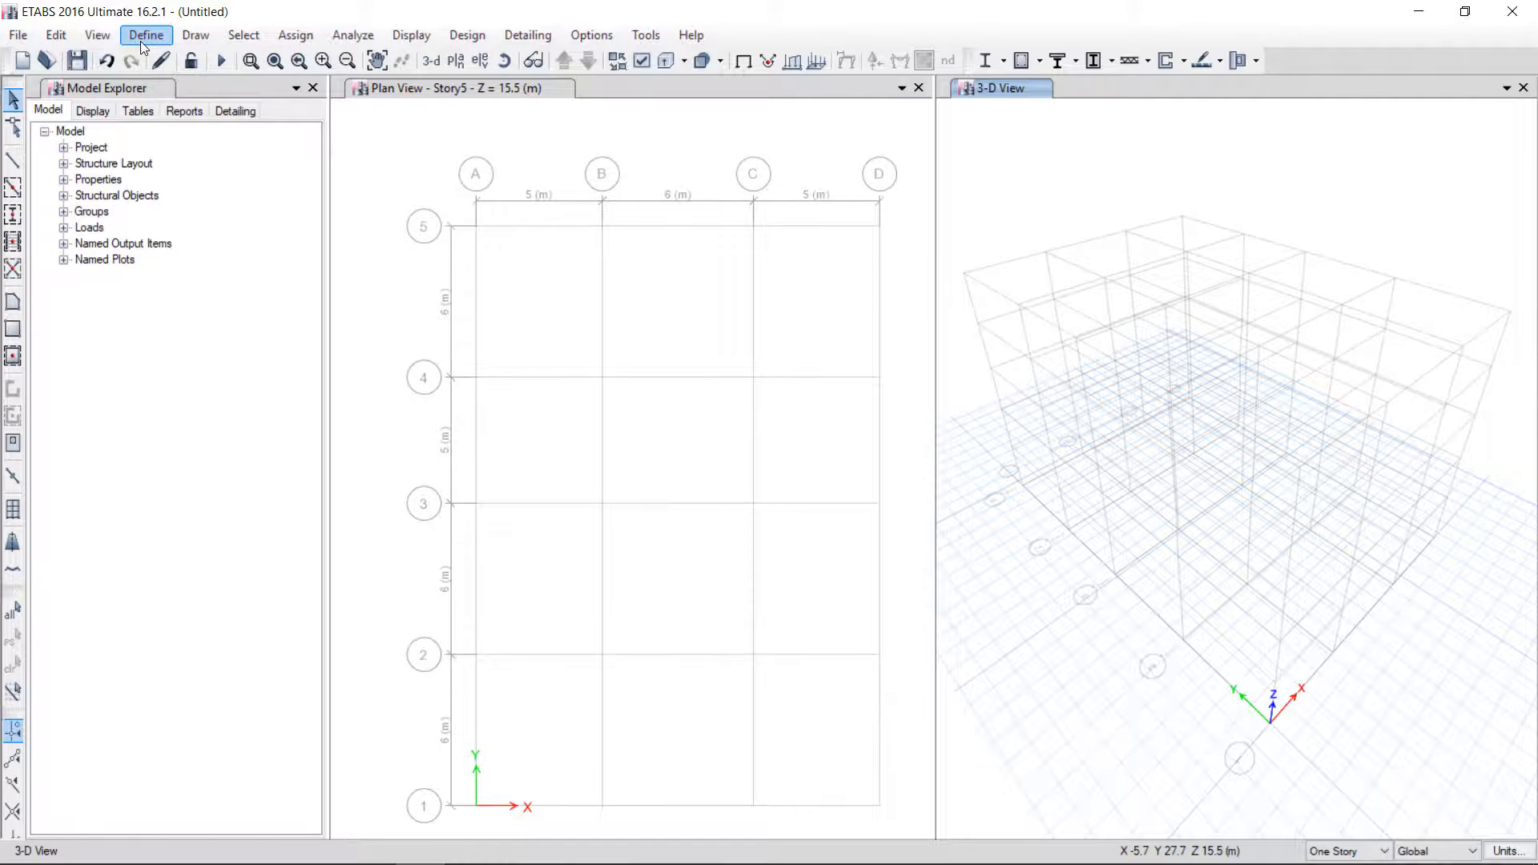
pyautogui.click(78, 62)
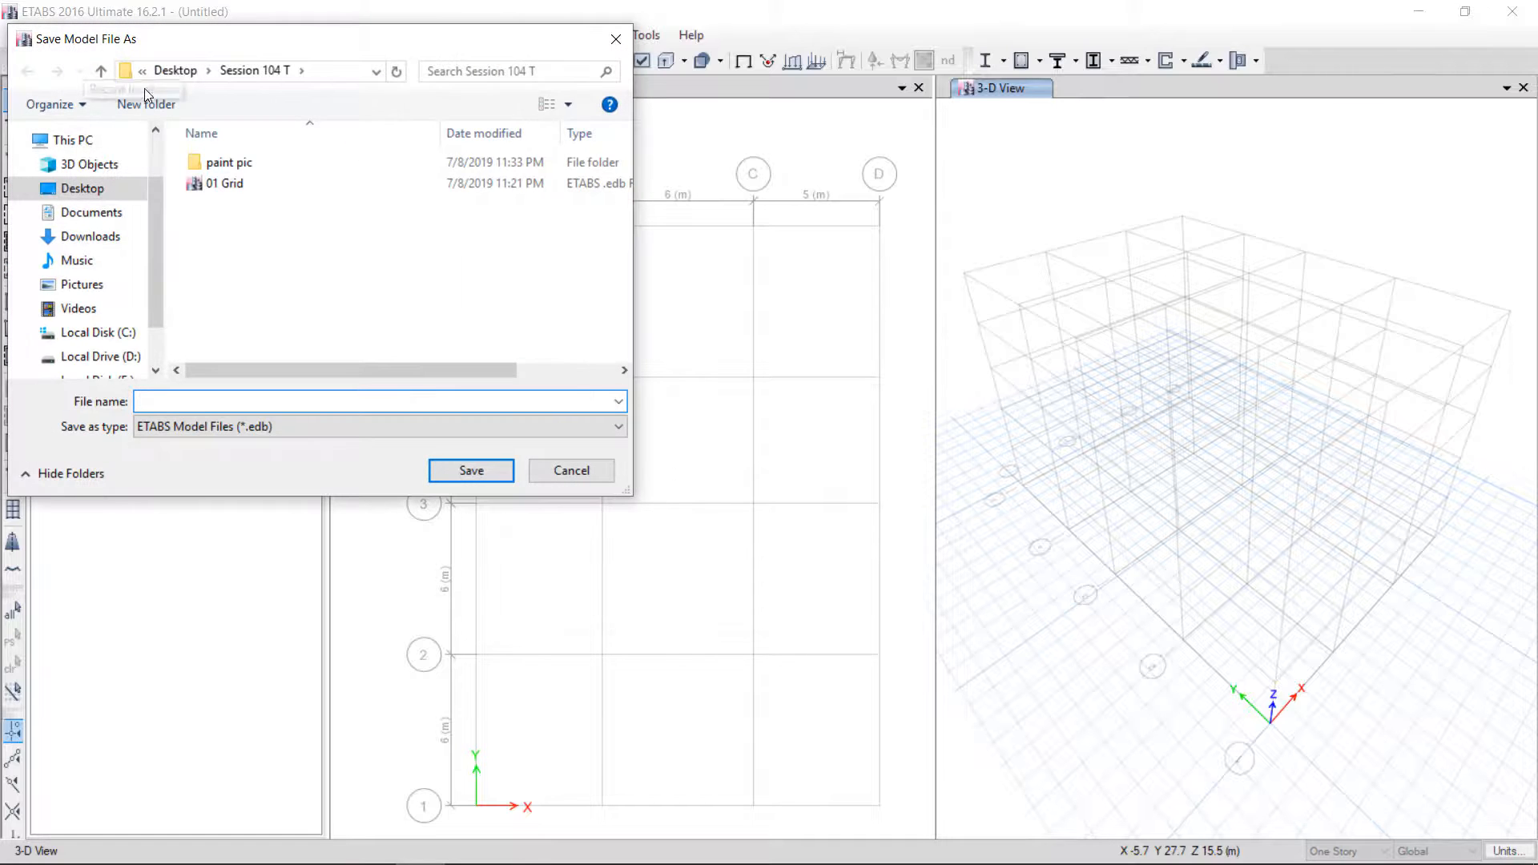
pyautogui.write('Stee')
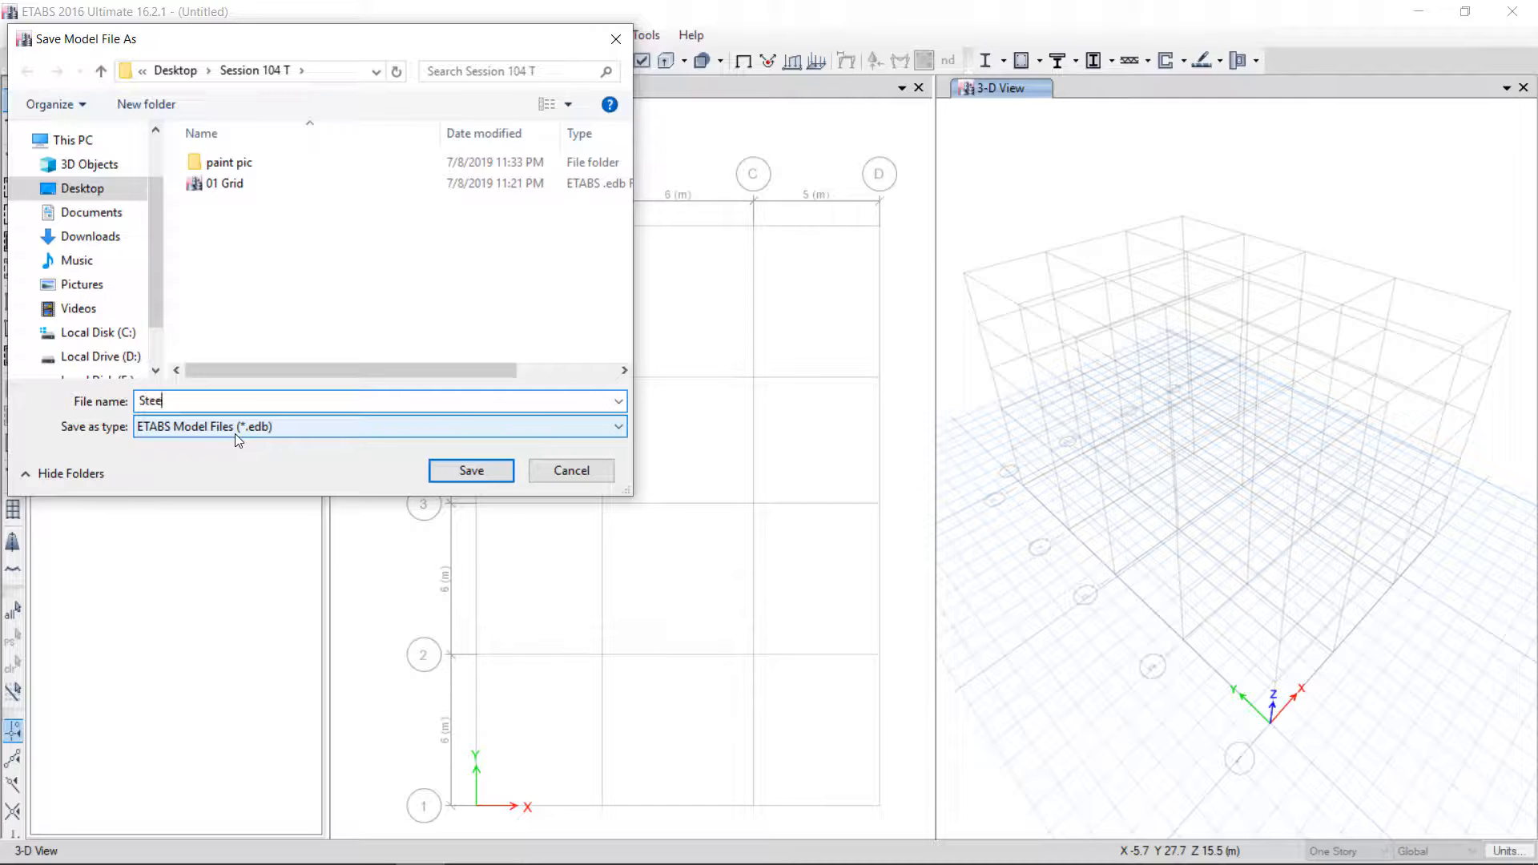
pyautogui.write('lFrameDesign')
pyautogui.press('Return')
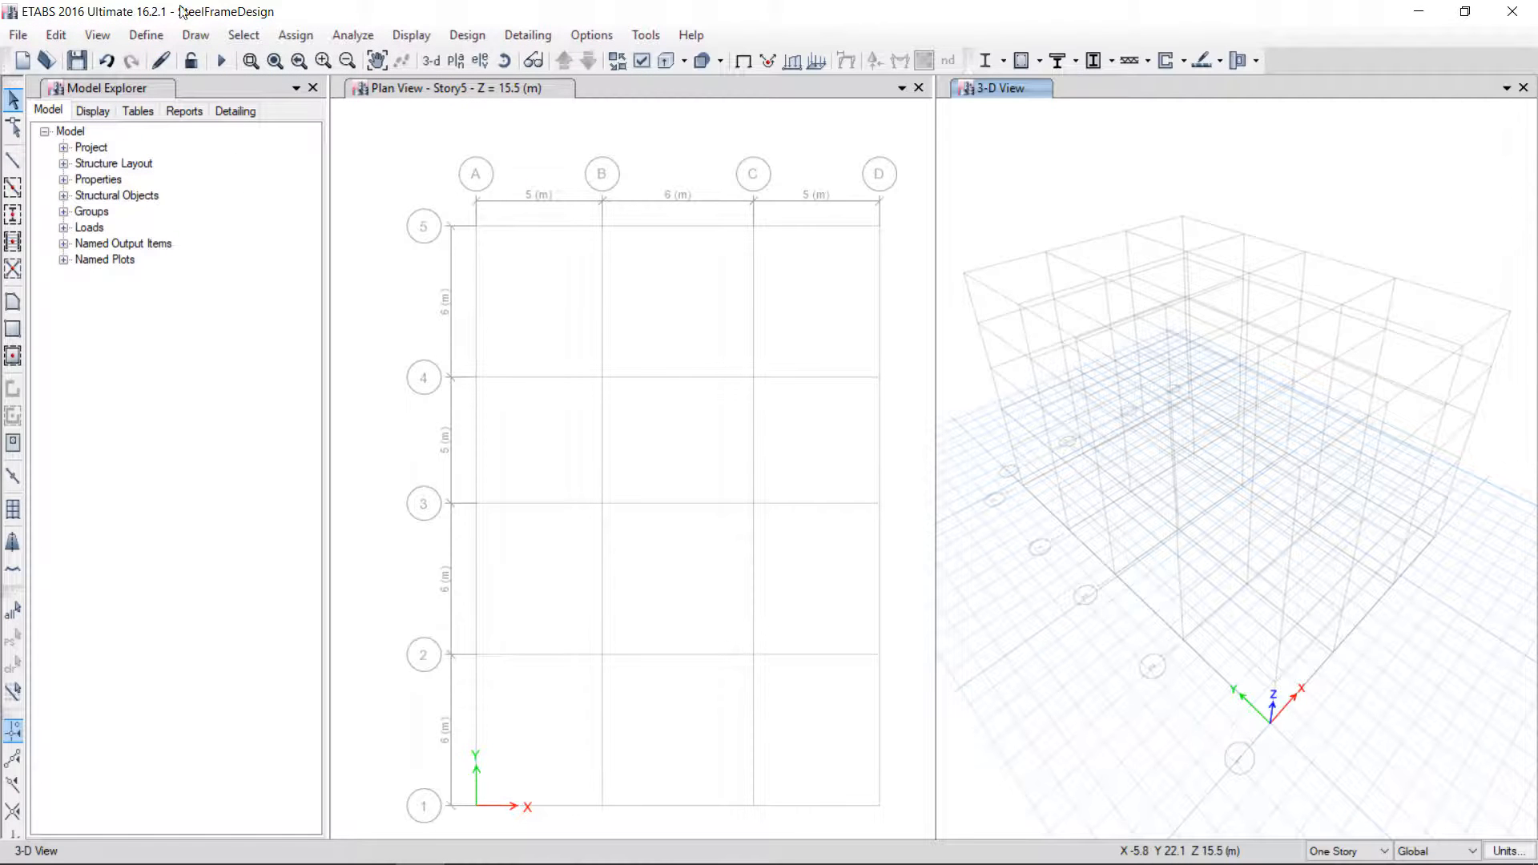
# Inspect the A992Fy50 steel material's properties and its design data
pyautogui.click(142, 41)
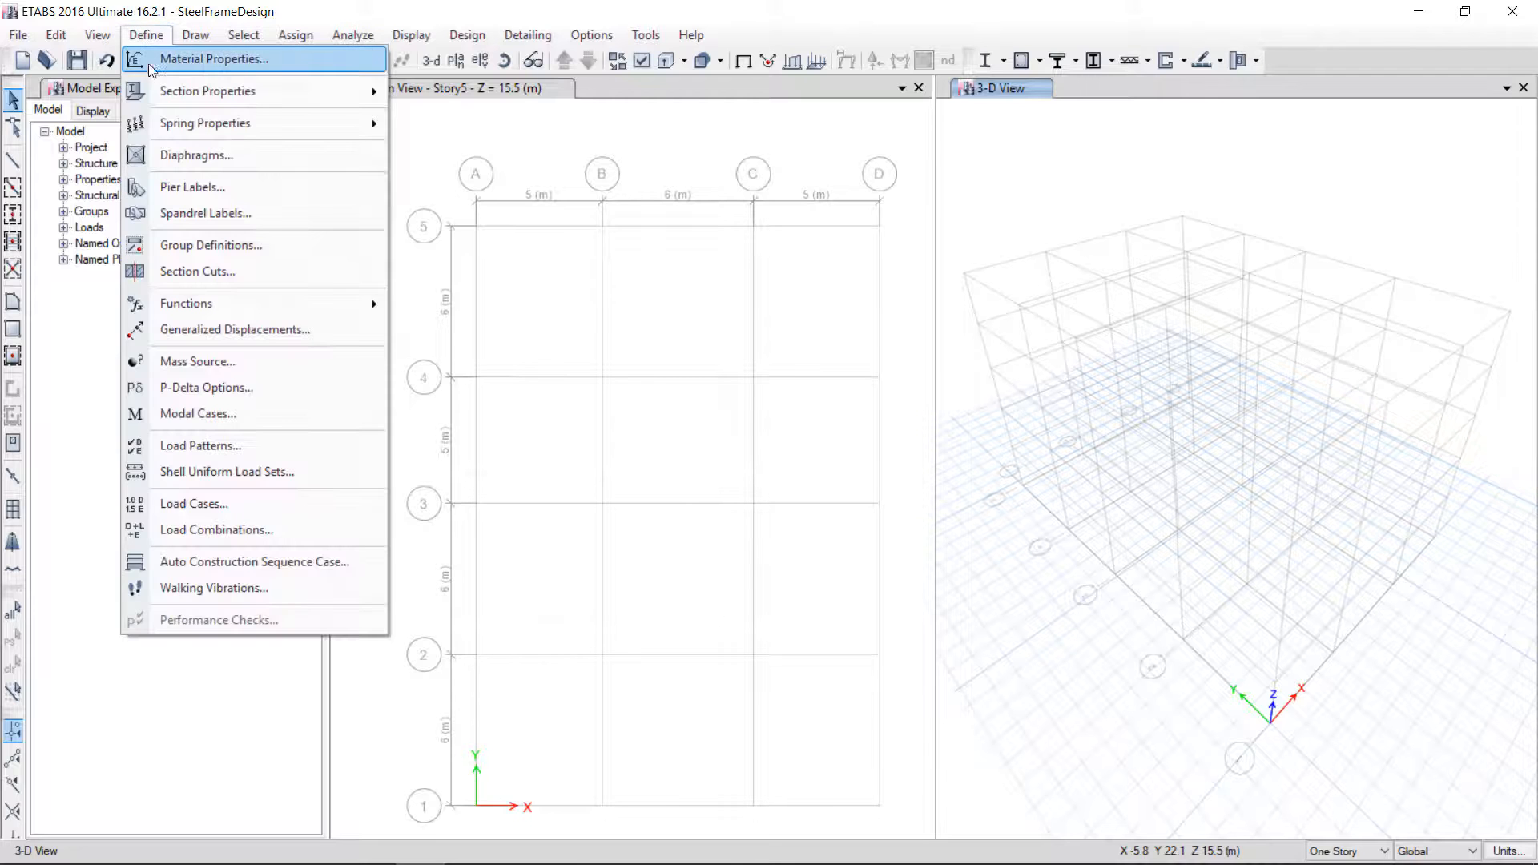
pyautogui.click(185, 61)
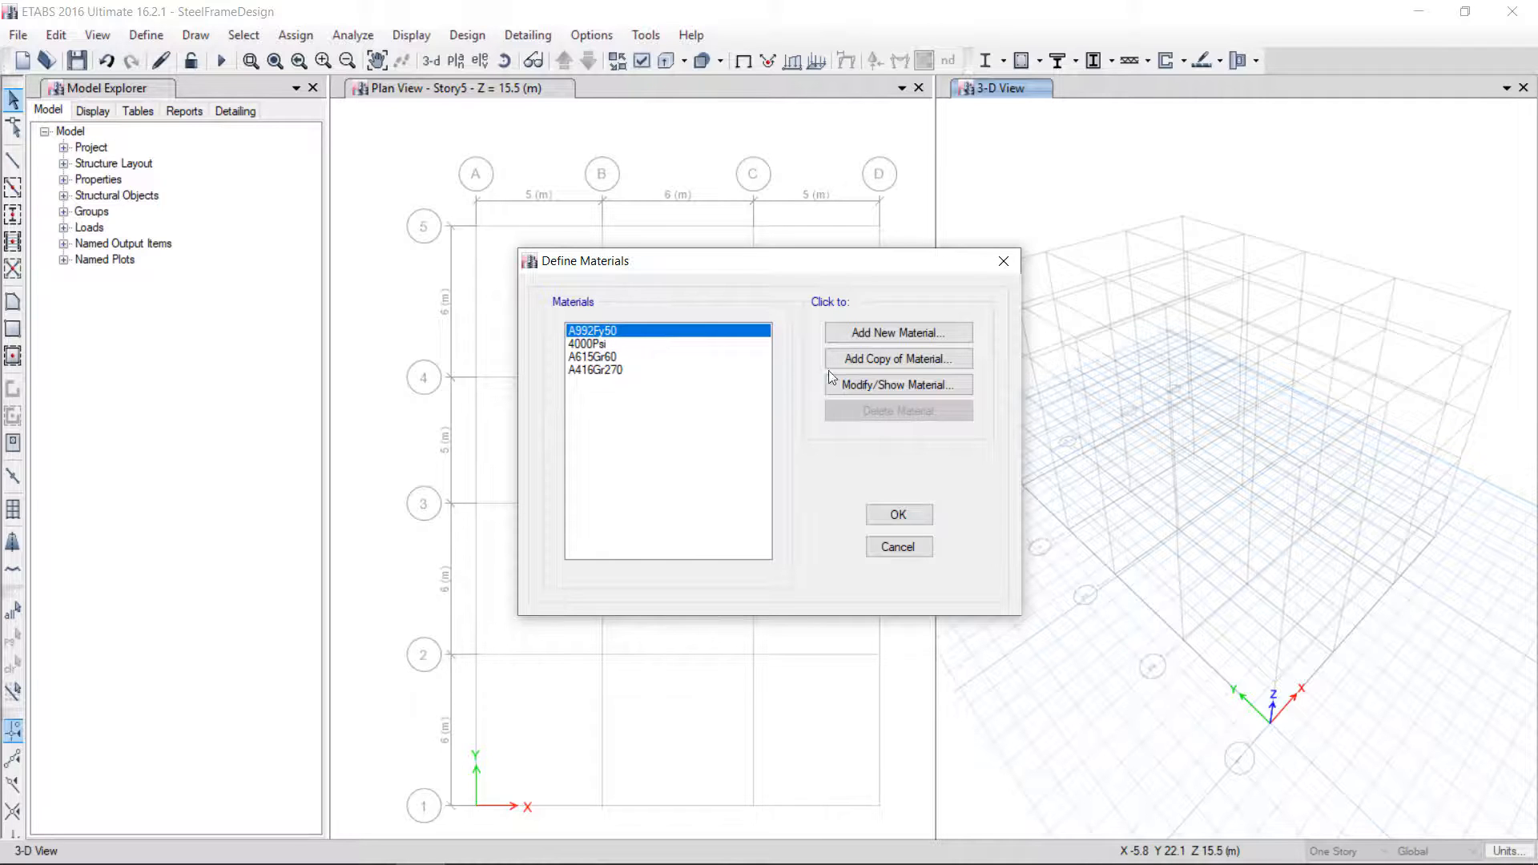
pyautogui.click(846, 384)
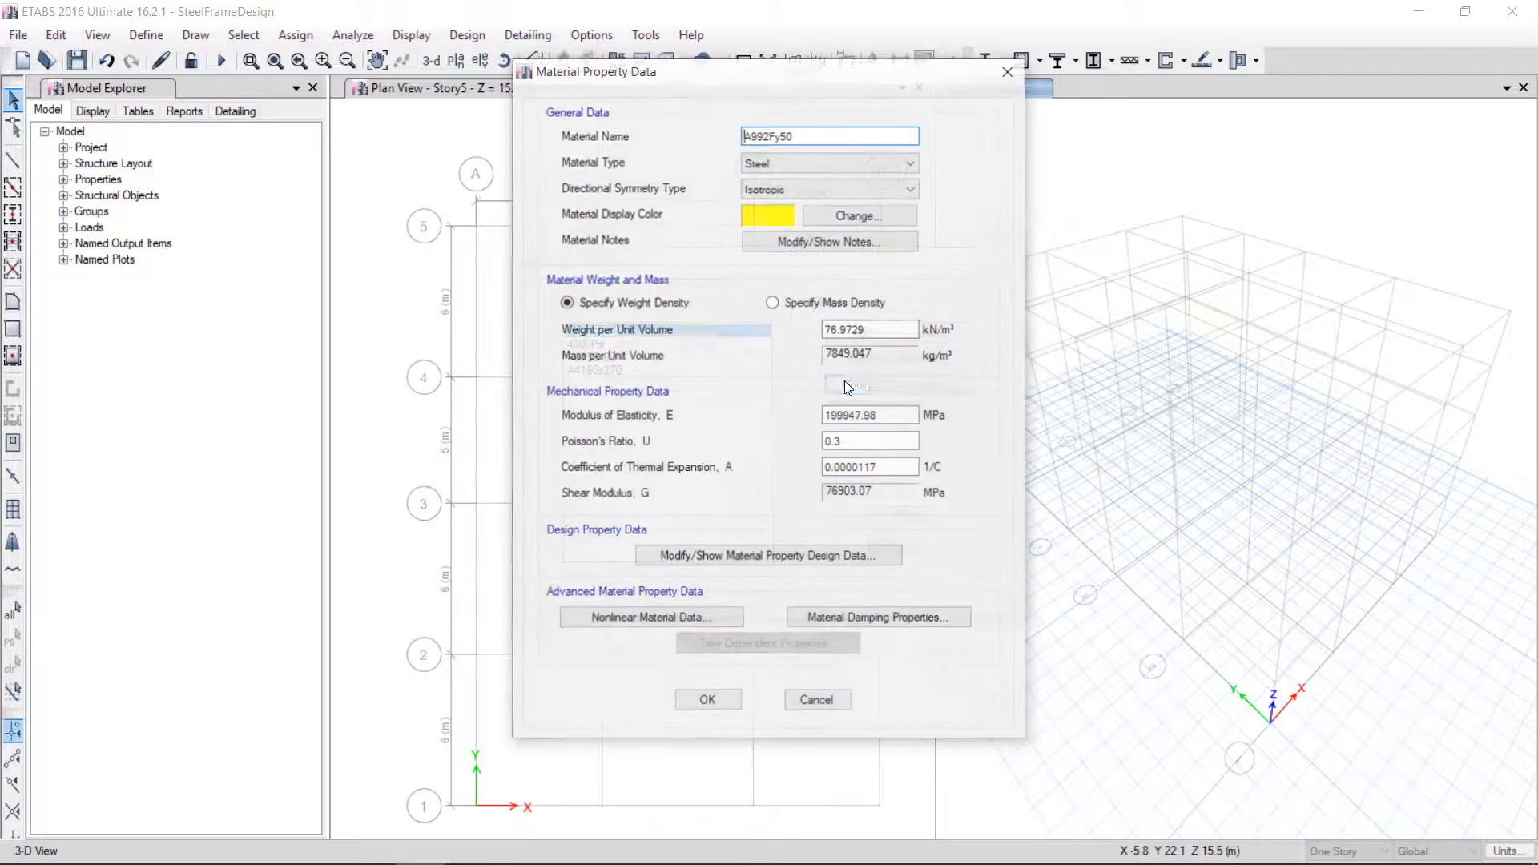
pyautogui.click(774, 562)
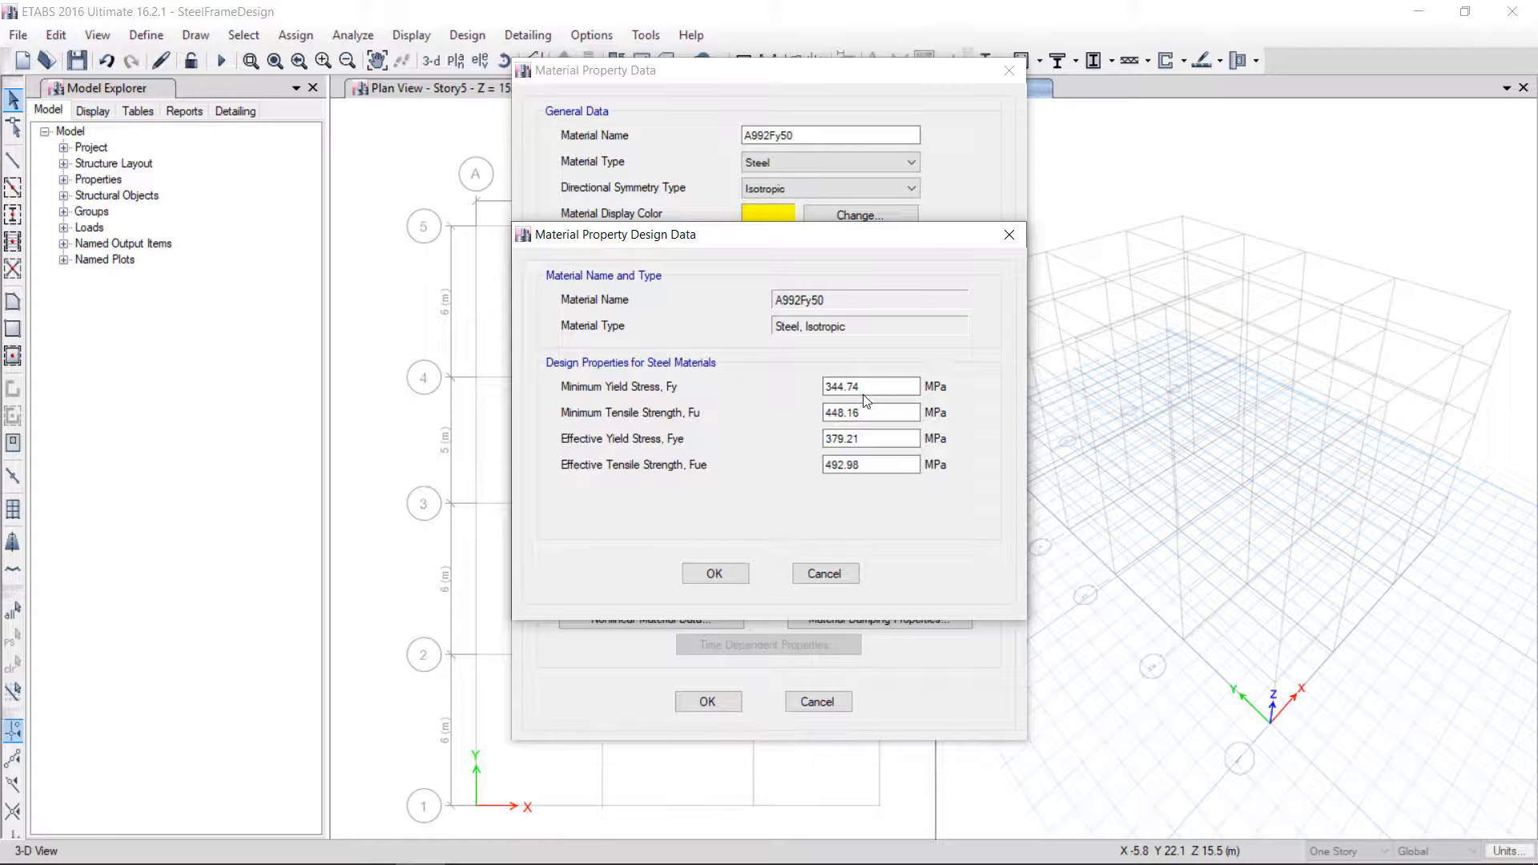
pyautogui.click(822, 574)
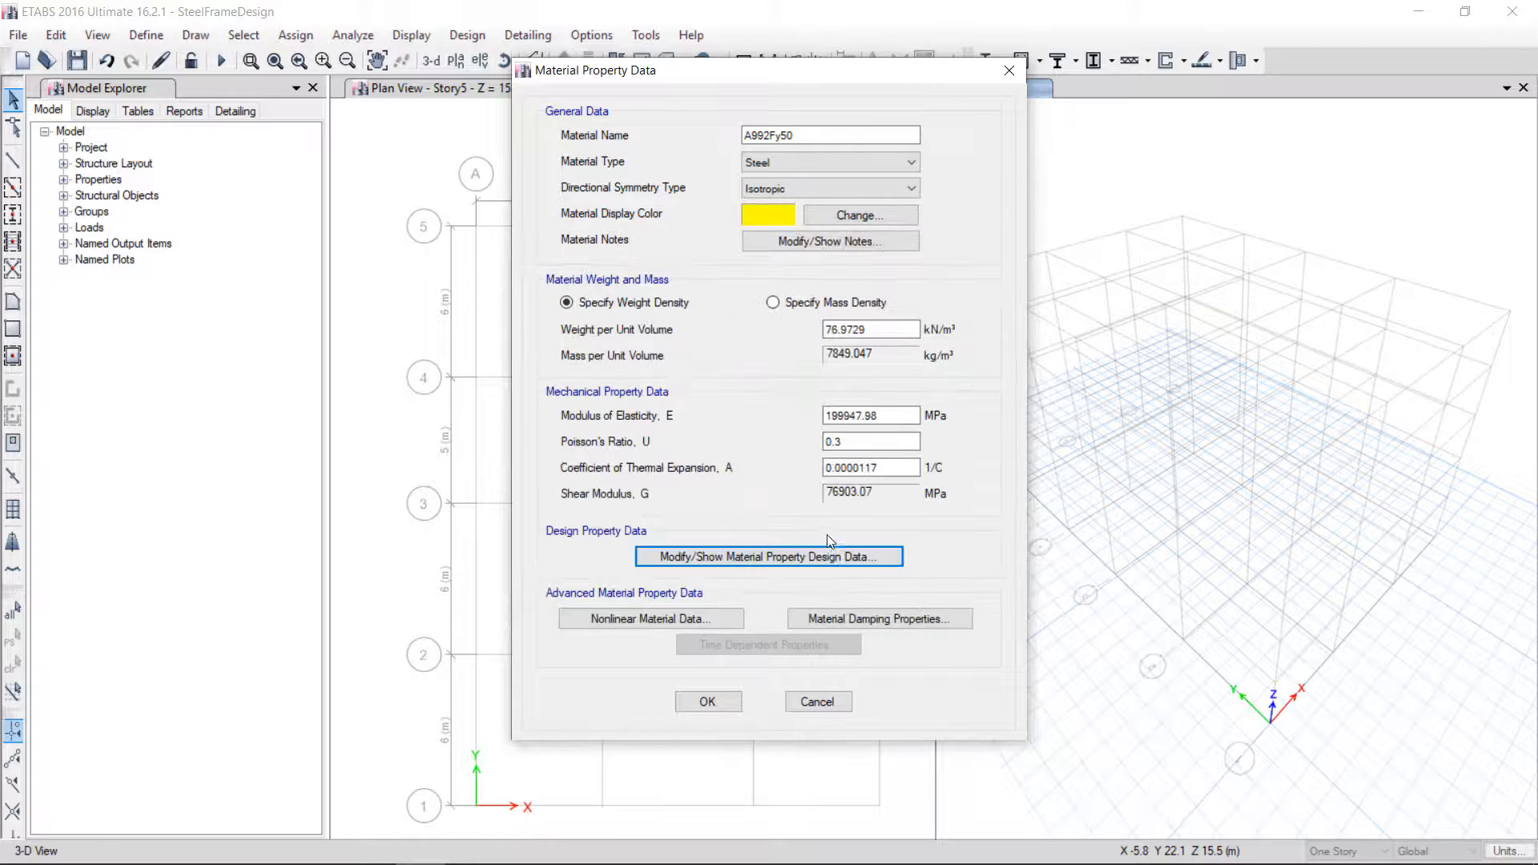
pyautogui.click(817, 699)
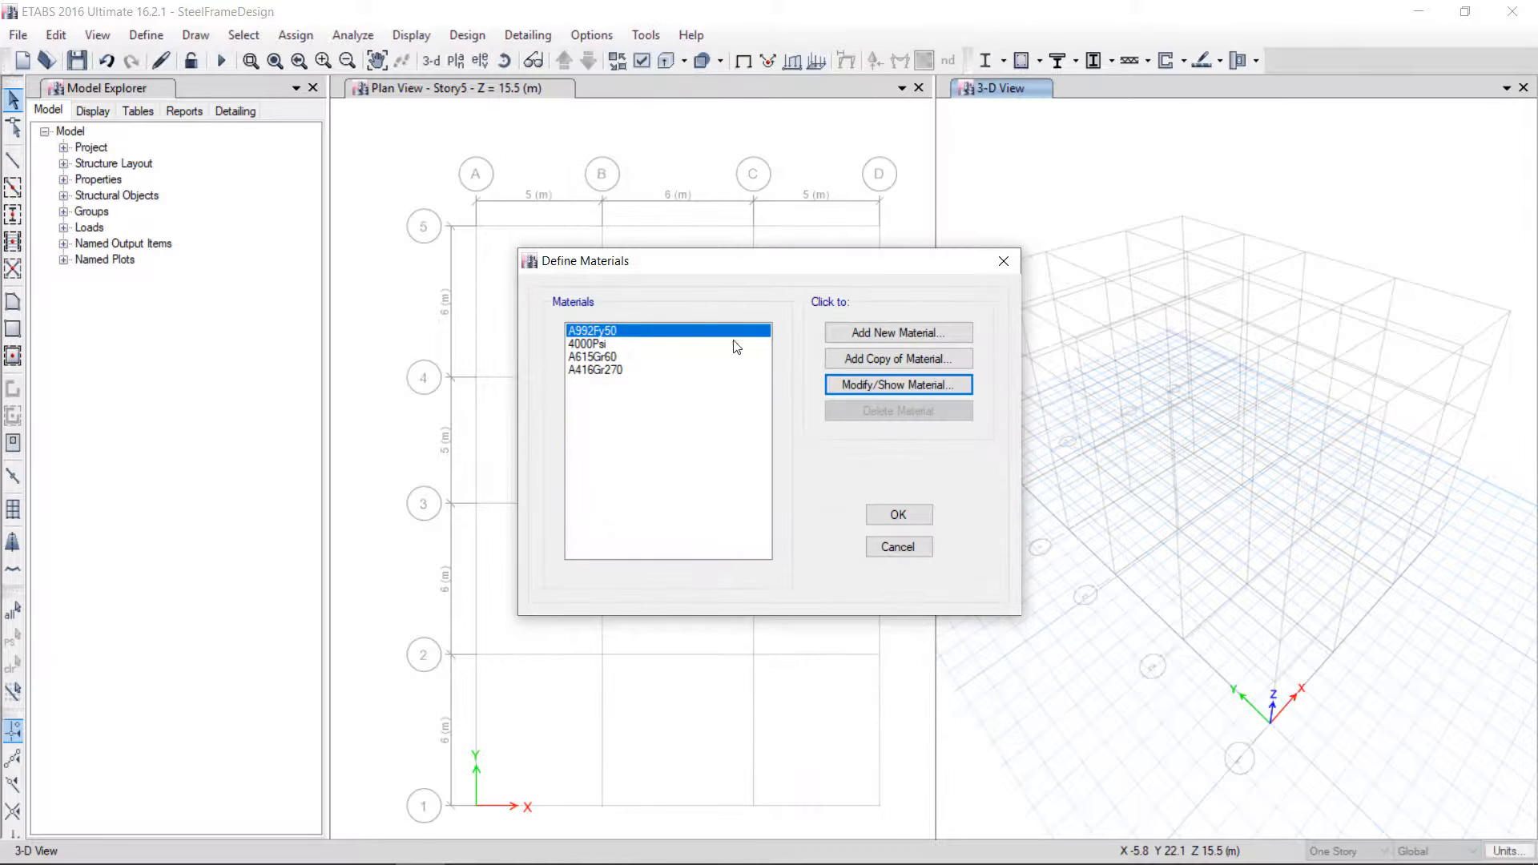
# Add a new steel material to the US standard ASTM A36, Grade 36, and close the materials list
pyautogui.click(867, 333)
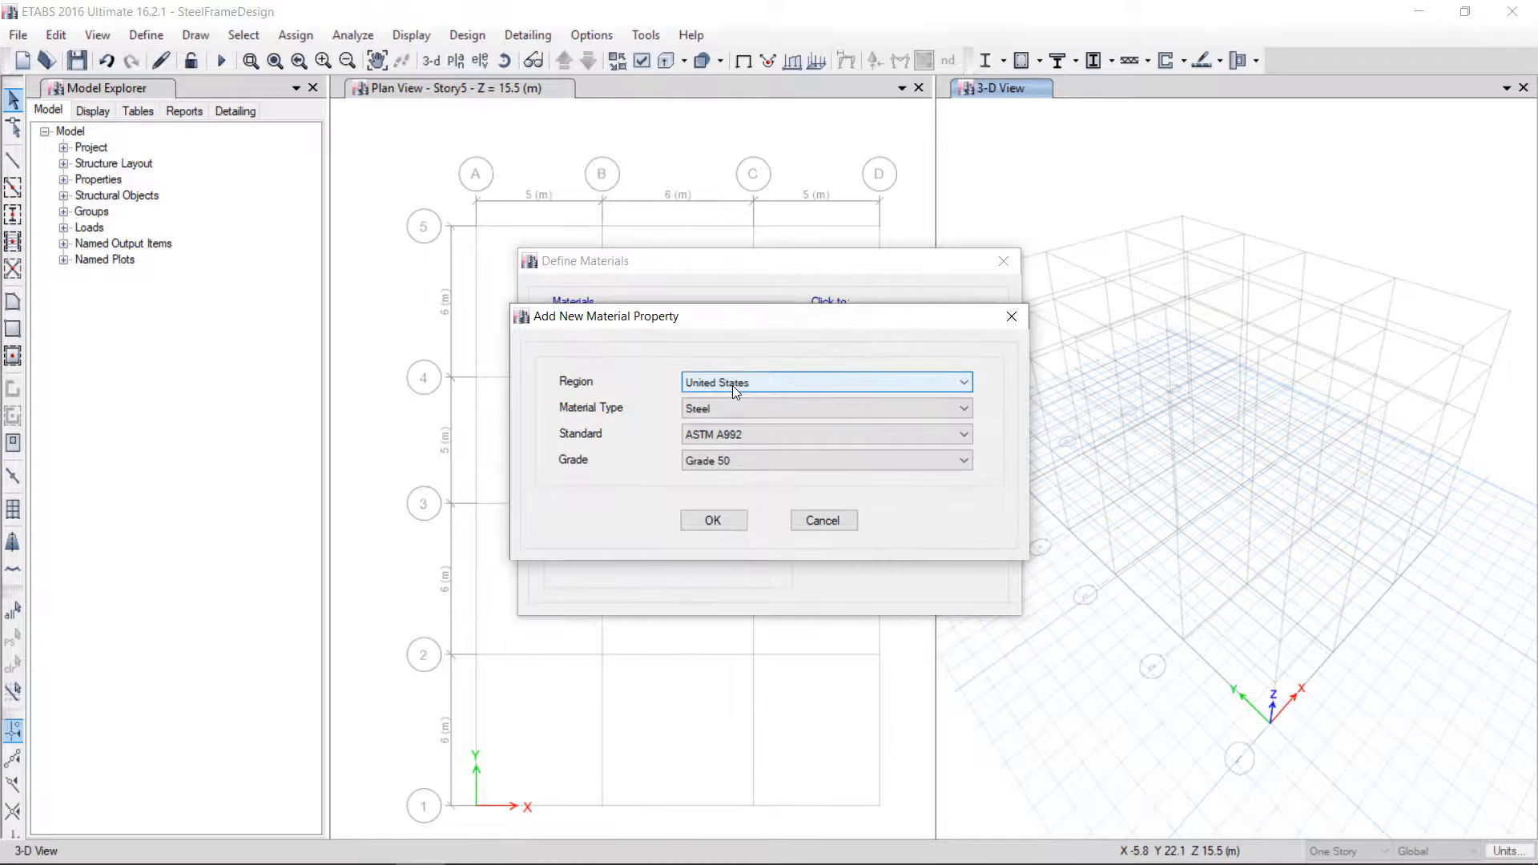
pyautogui.click(716, 407)
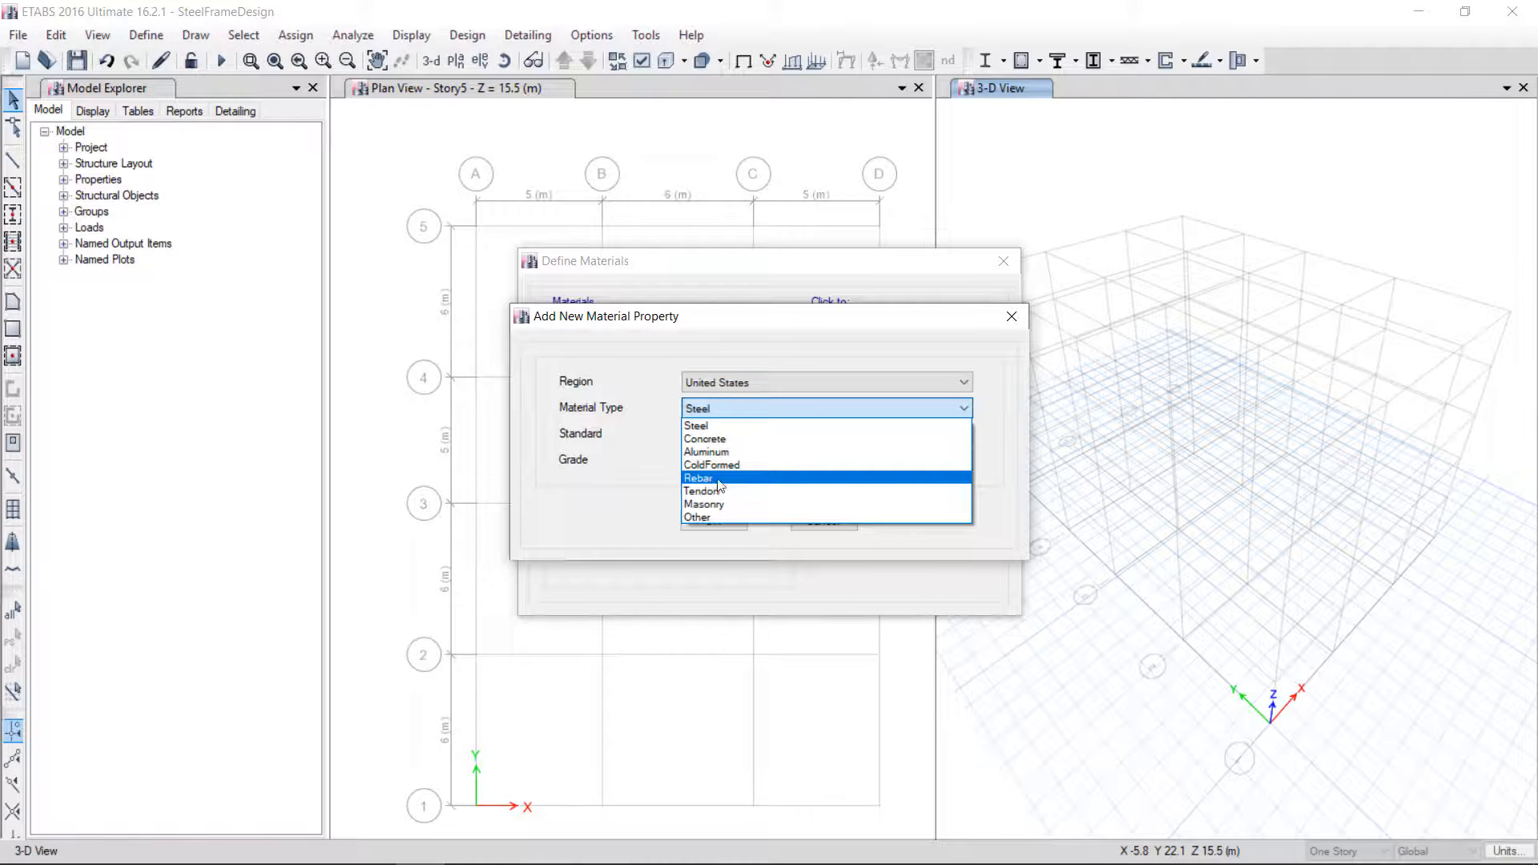
pyautogui.click(706, 427)
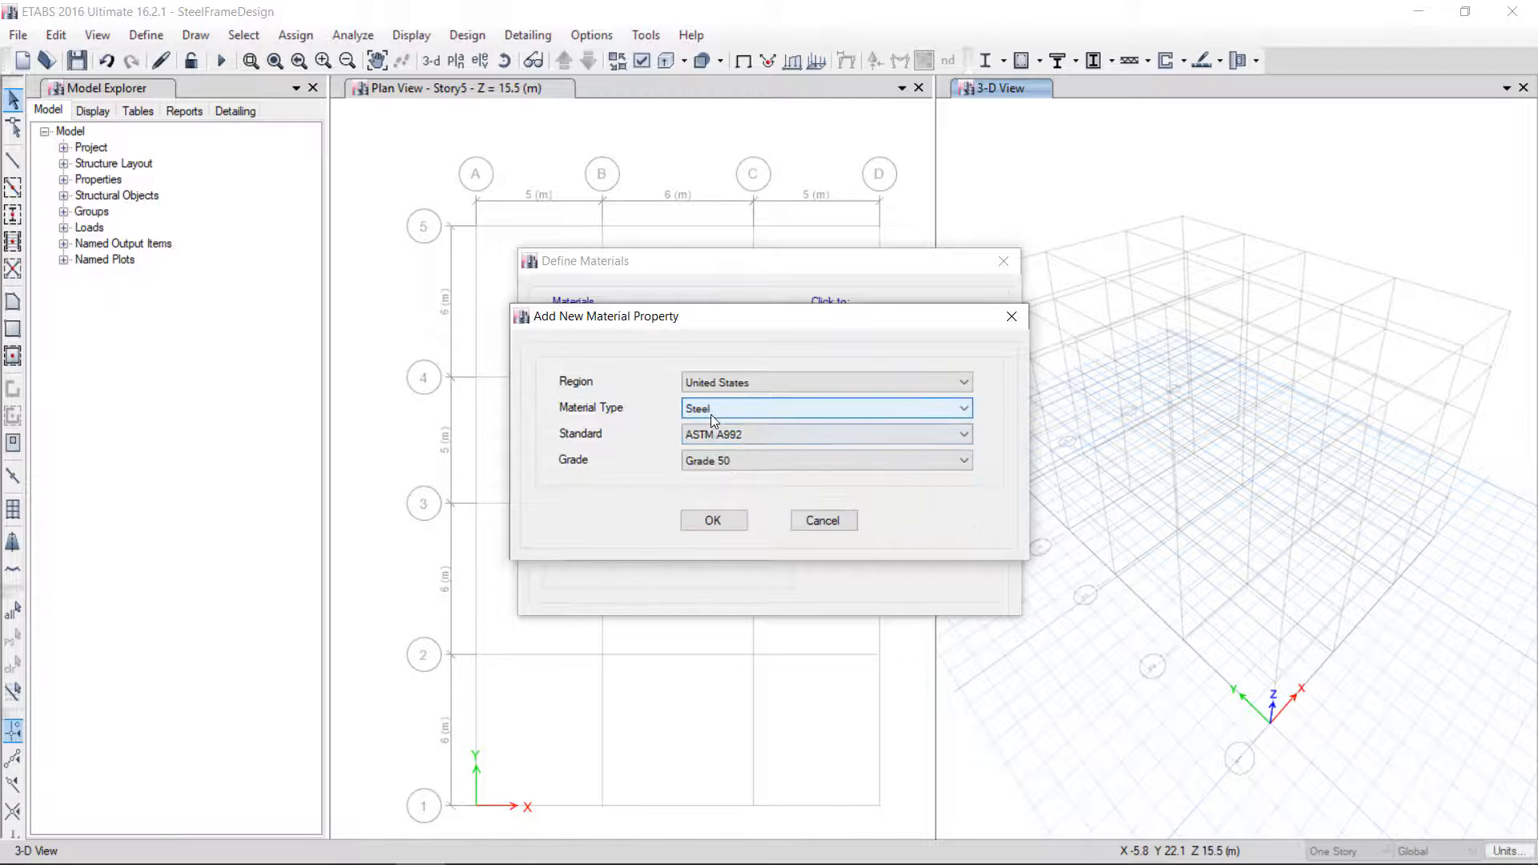
pyautogui.click(730, 436)
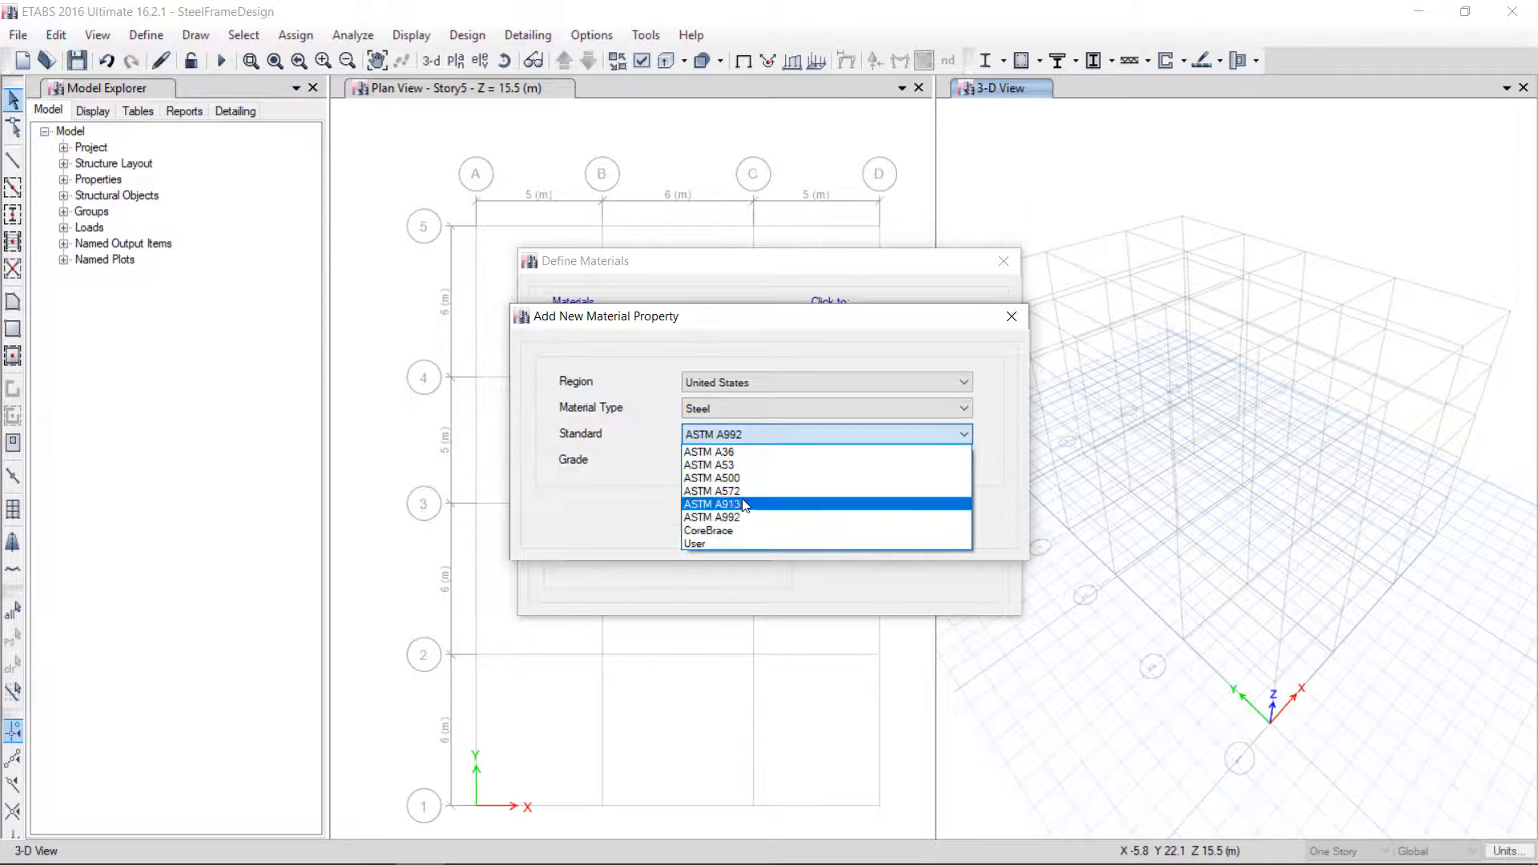
pyautogui.click(742, 453)
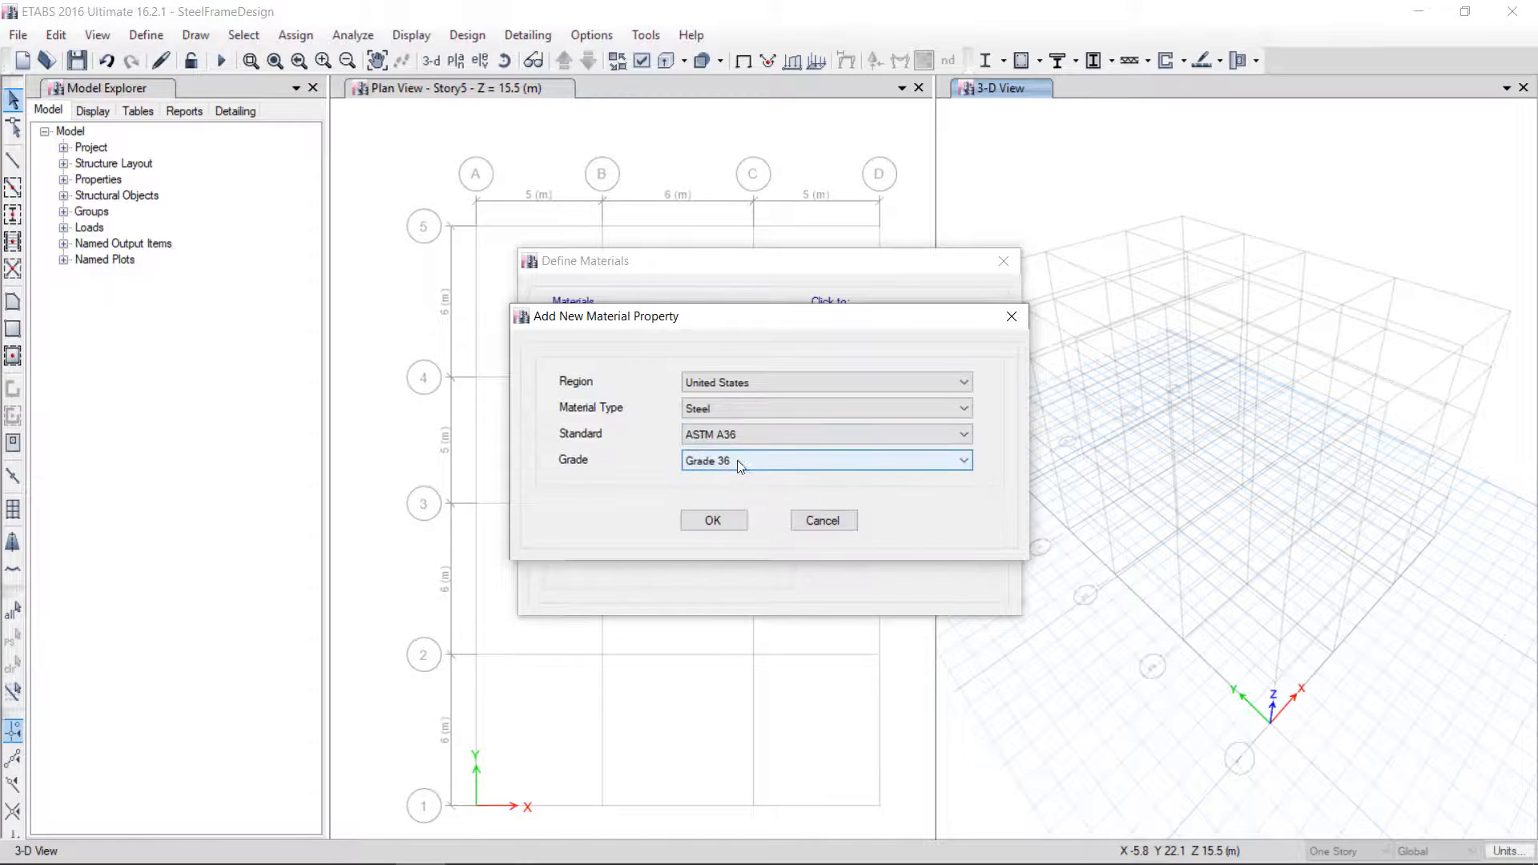
pyautogui.click(705, 522)
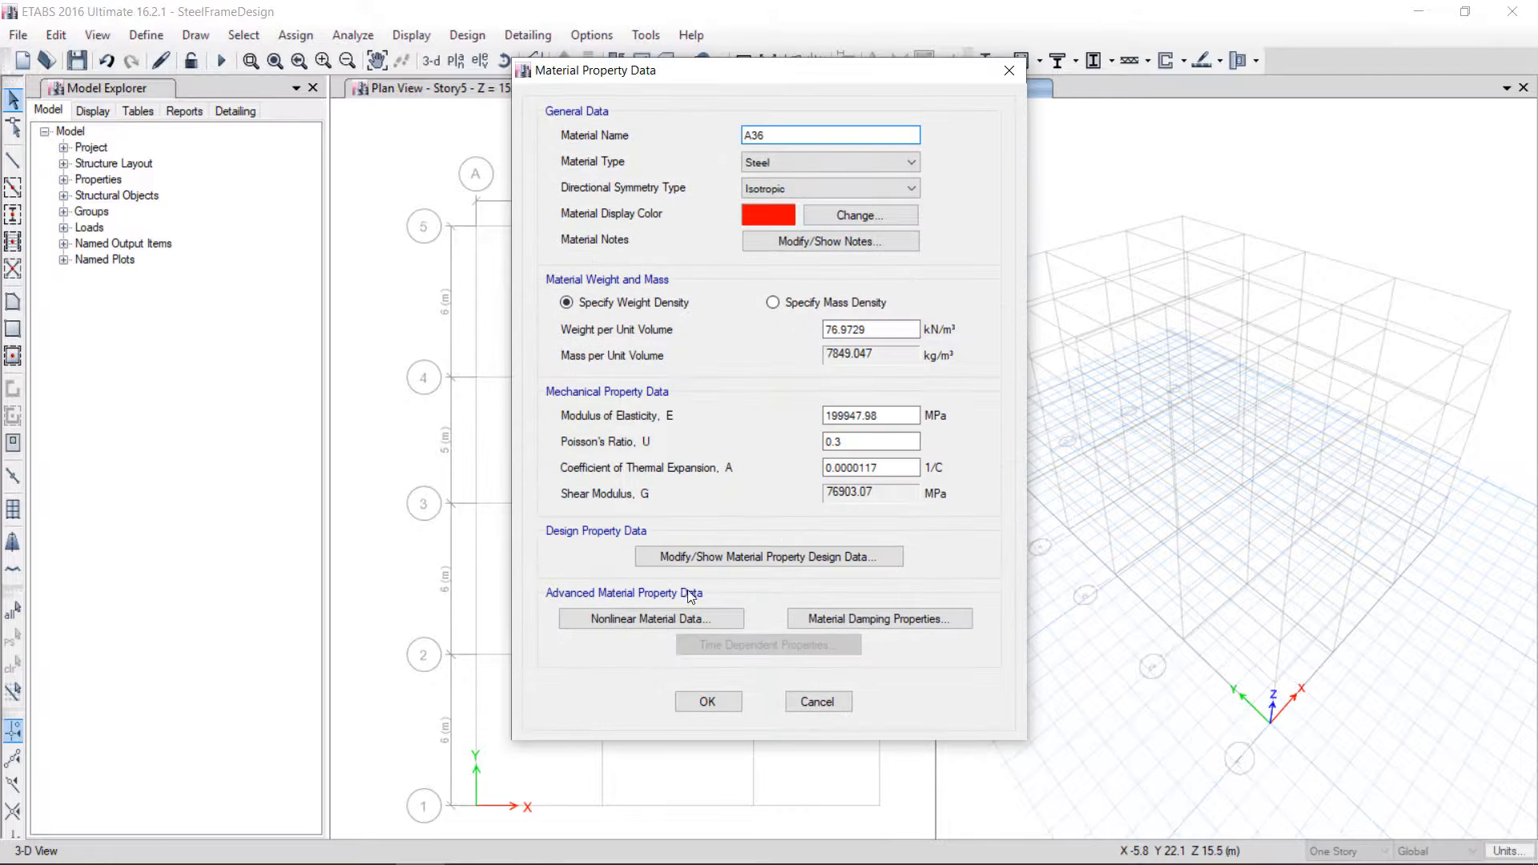
pyautogui.click(753, 564)
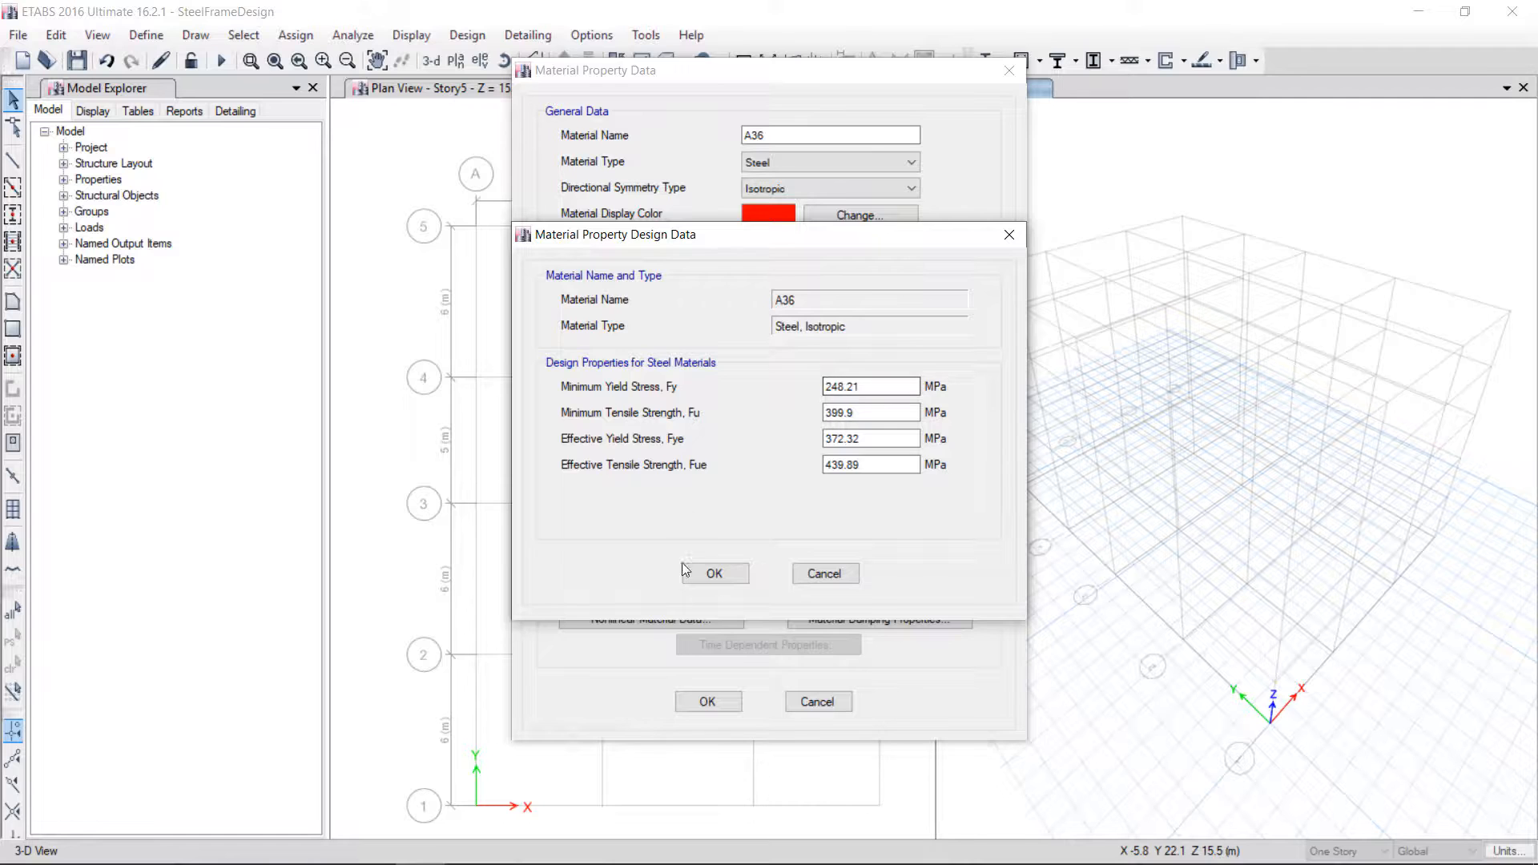
pyautogui.click(714, 574)
pyautogui.click(709, 702)
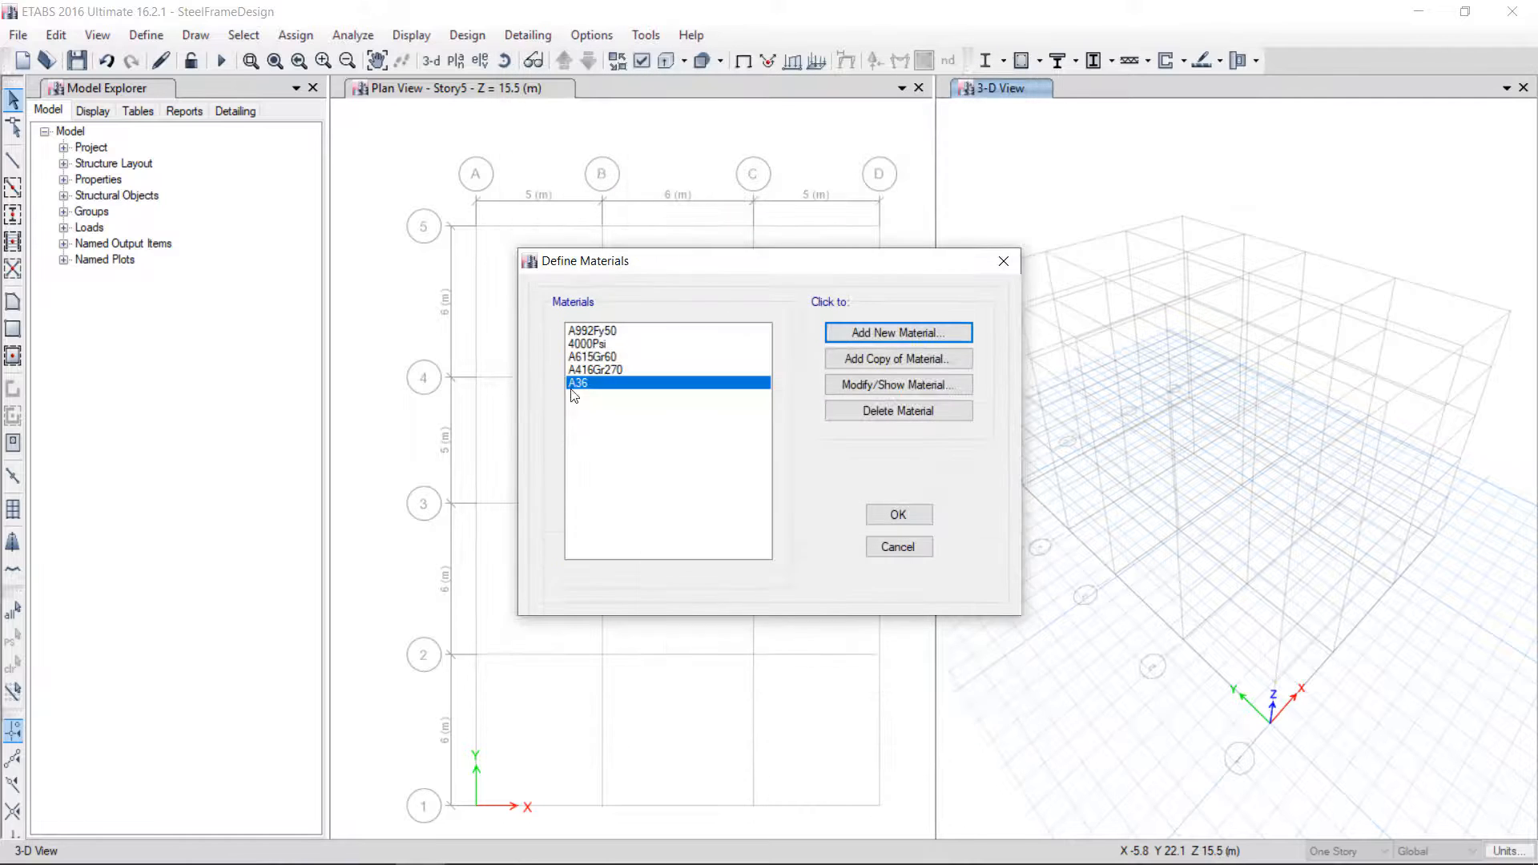
pyautogui.click(622, 333)
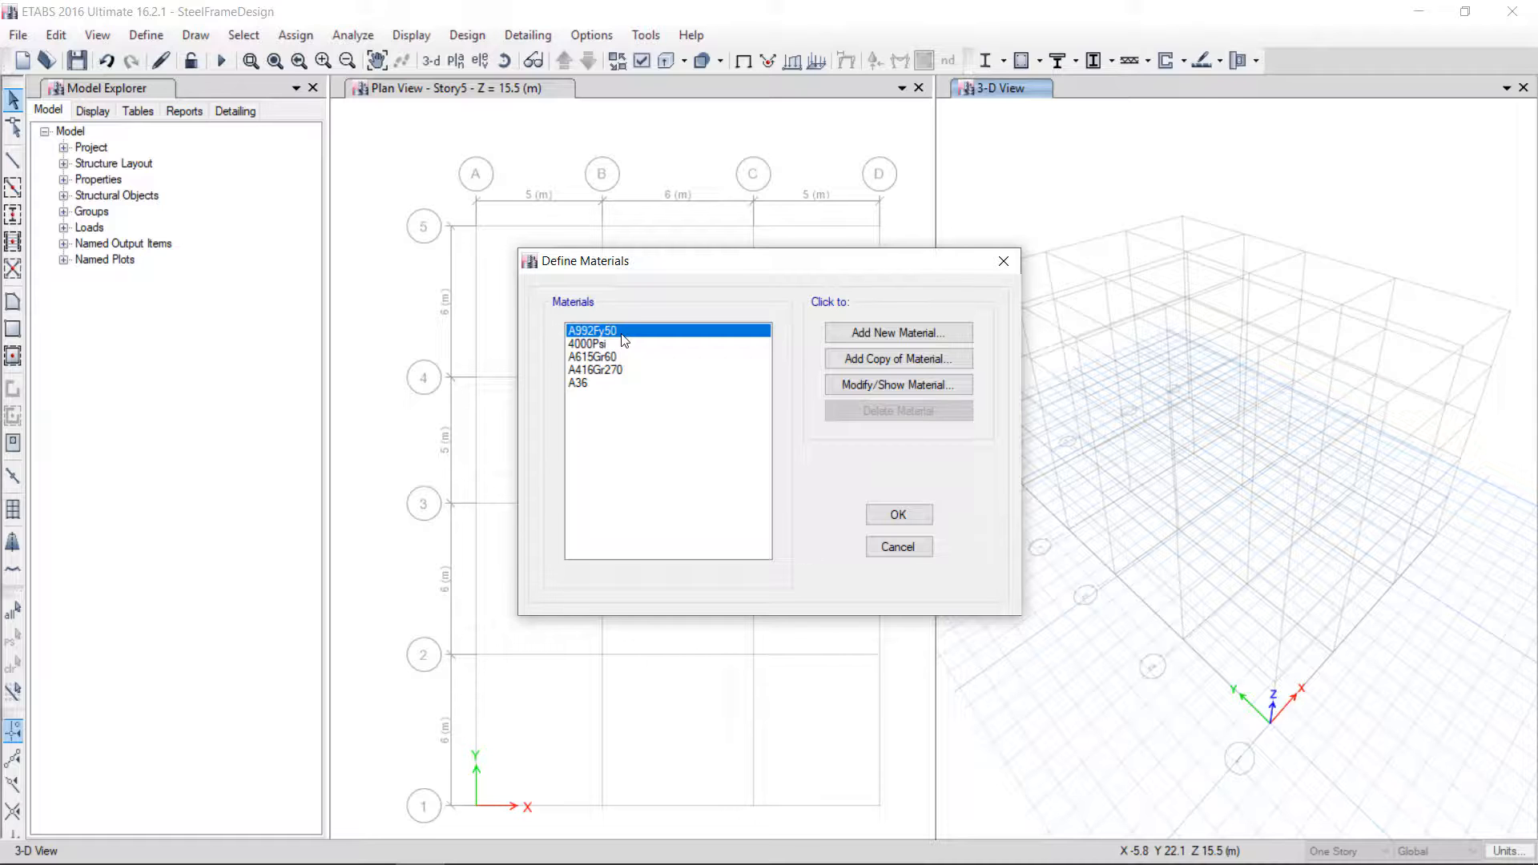
pyautogui.click(898, 514)
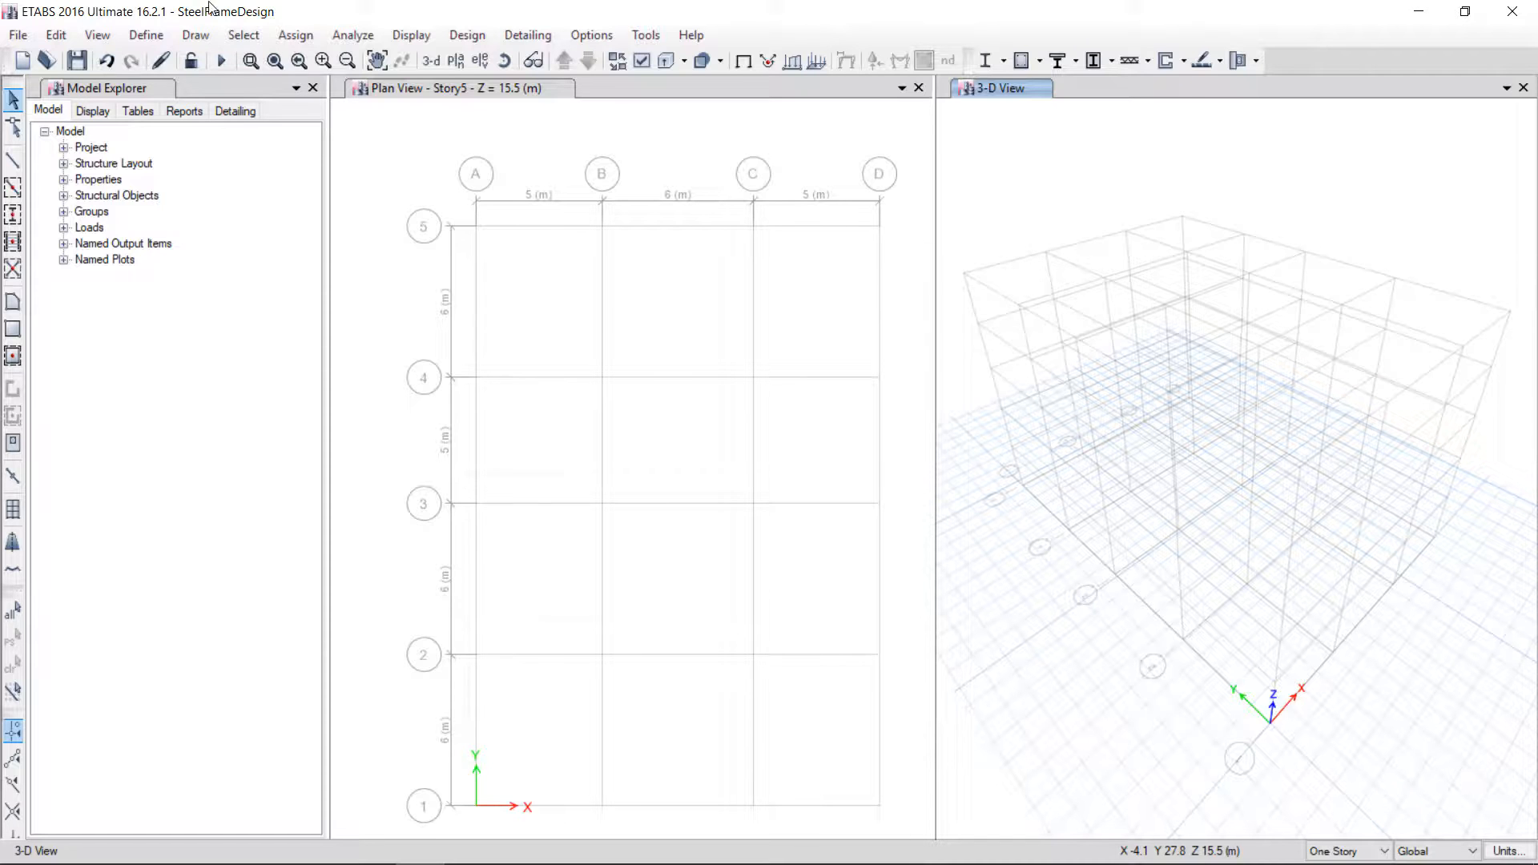
# Begin importing Steel I/Wide Flange frame sections from the AISC14M property file
pyautogui.click(167, 37)
pyautogui.moveTo(333, 86)
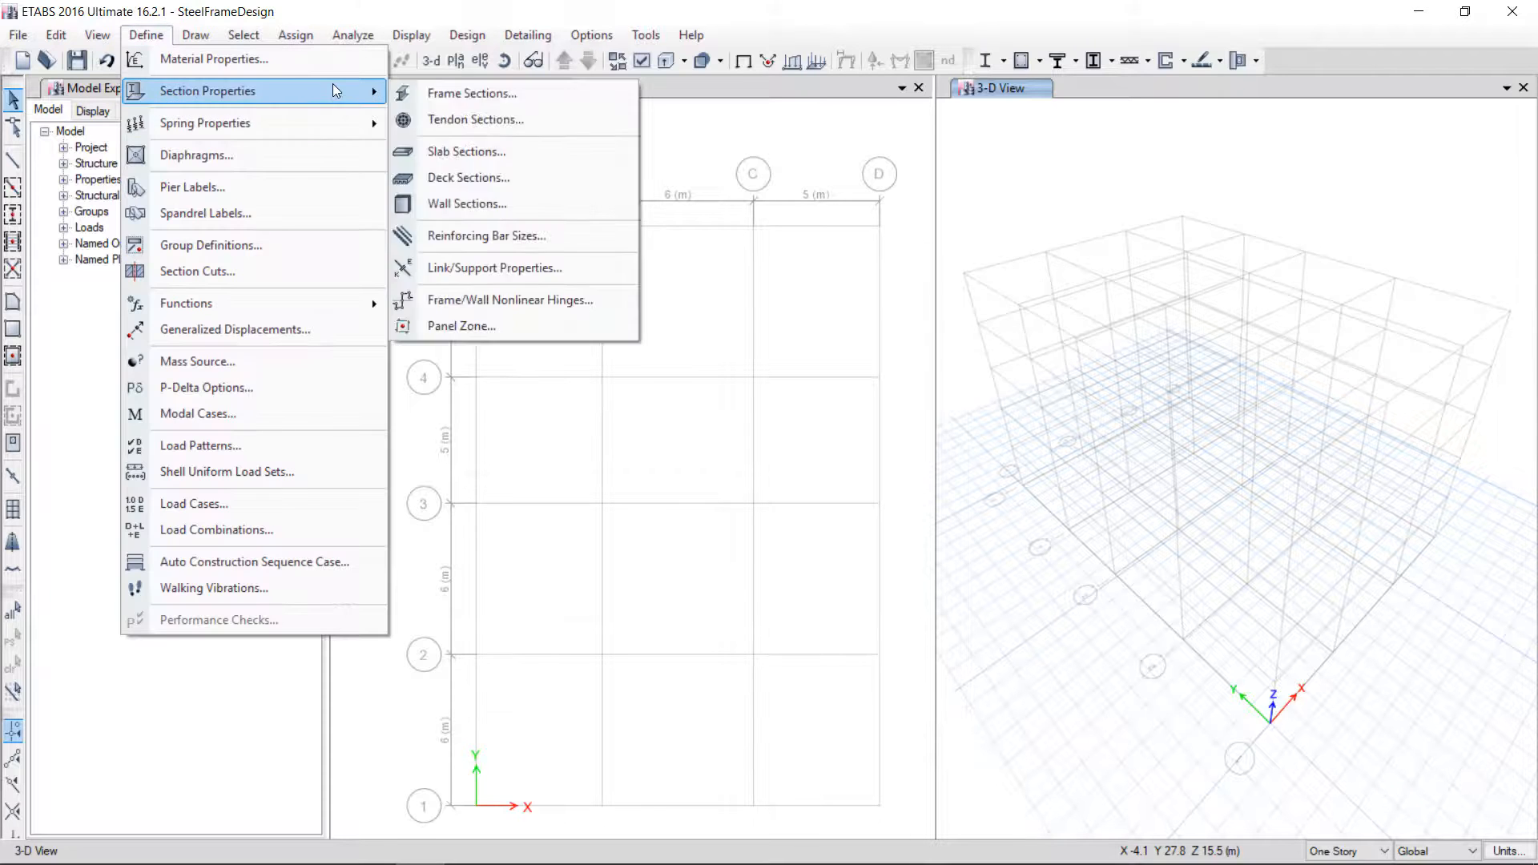
pyautogui.click(488, 95)
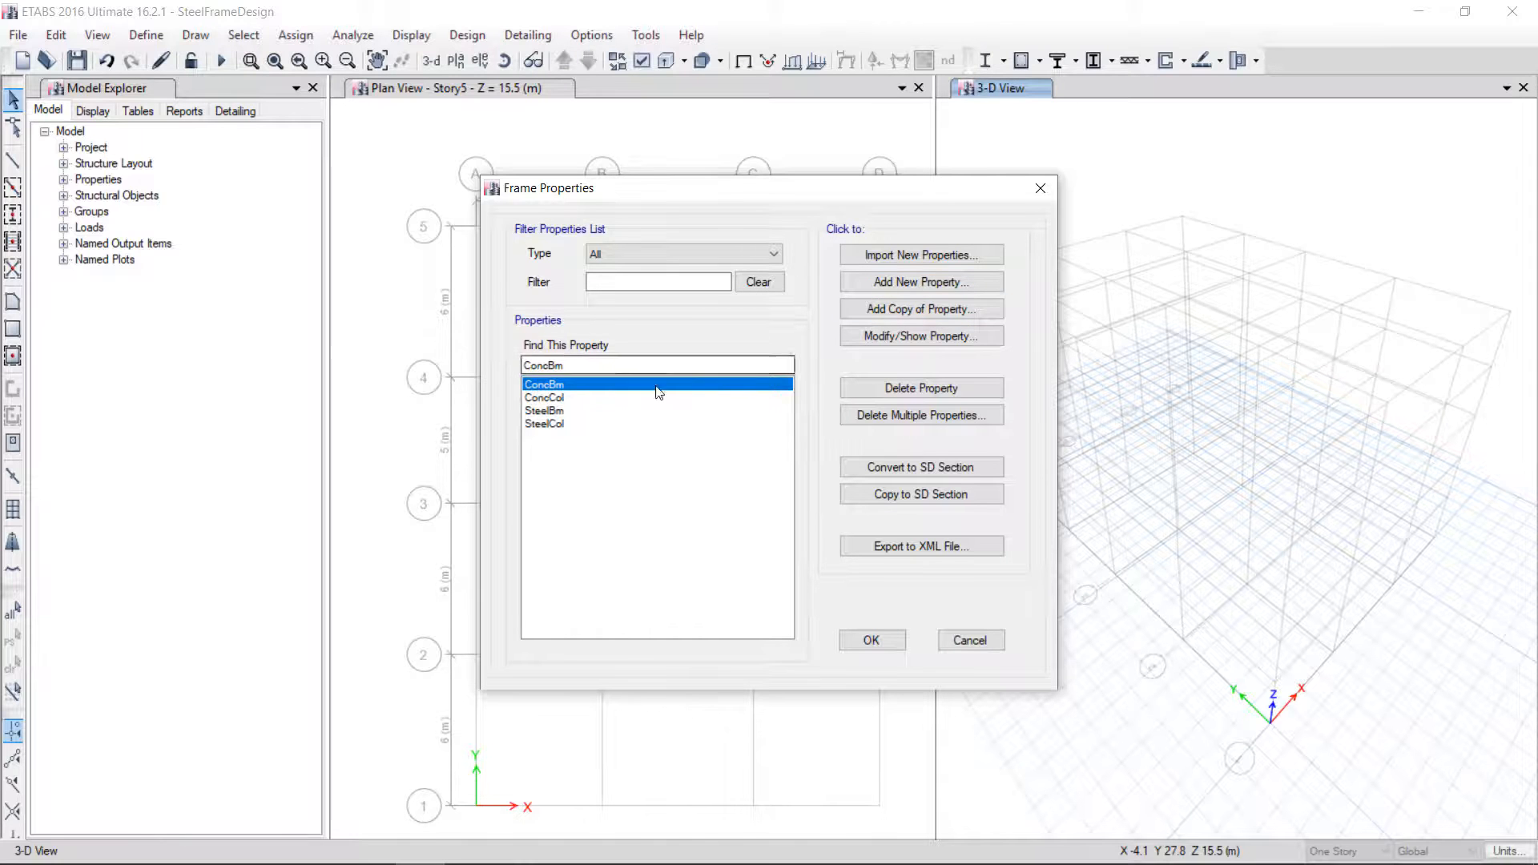
pyautogui.click(895, 256)
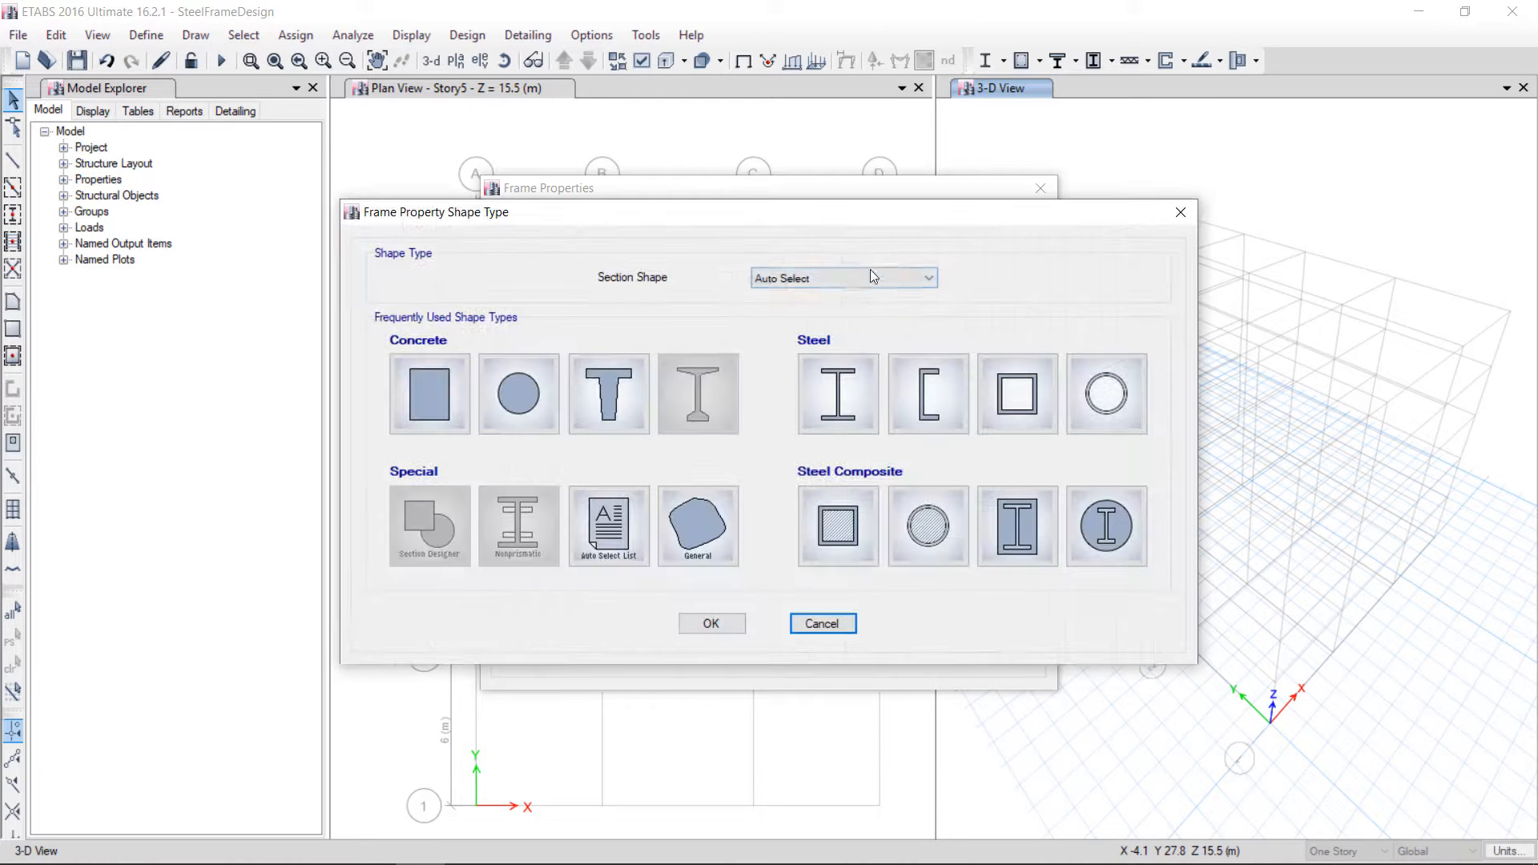
pyautogui.click(801, 278)
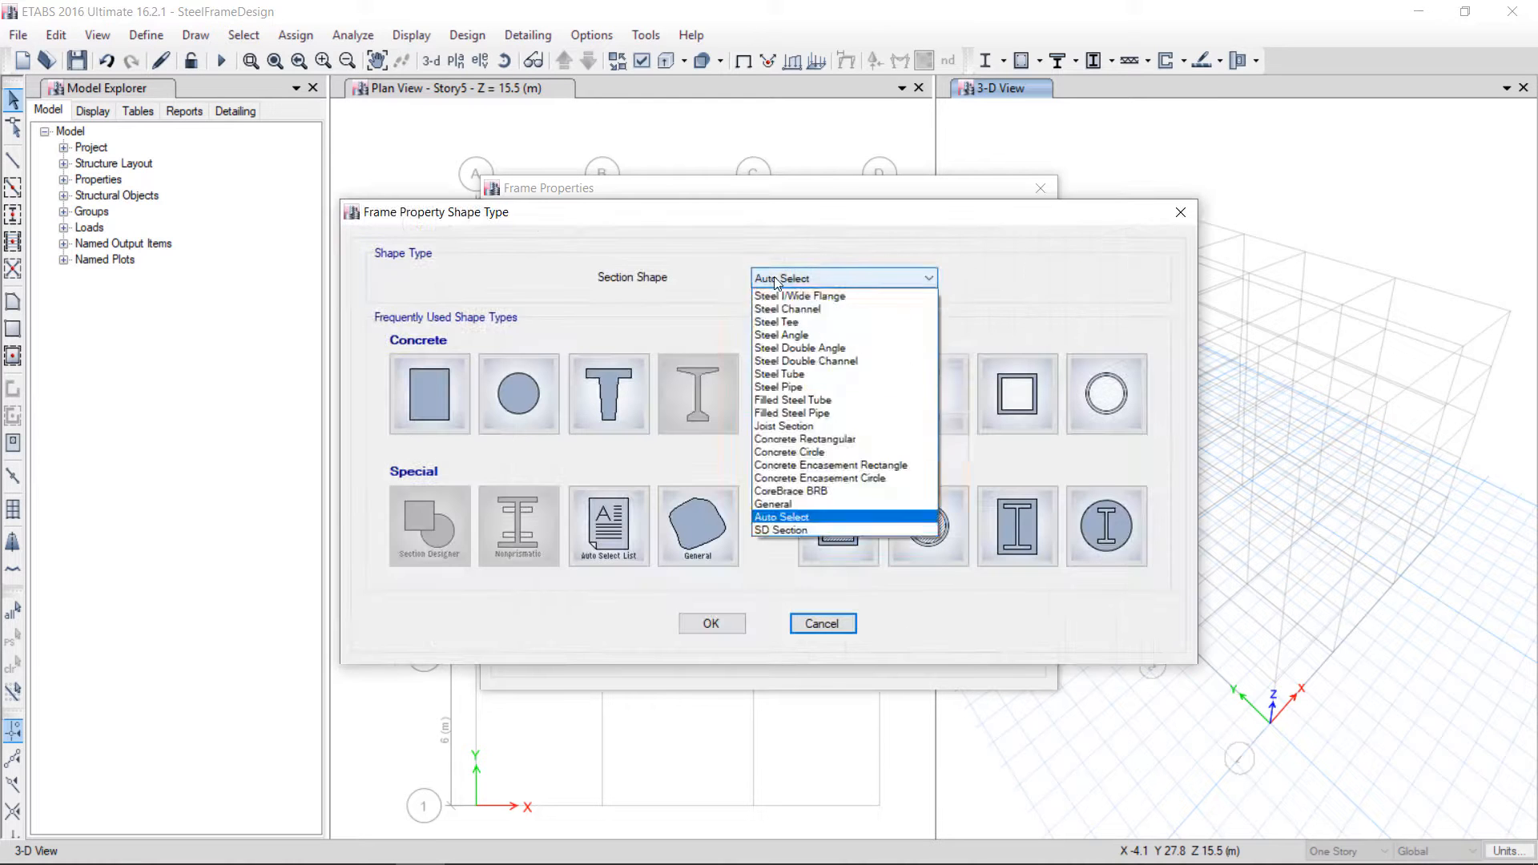
pyautogui.click(792, 299)
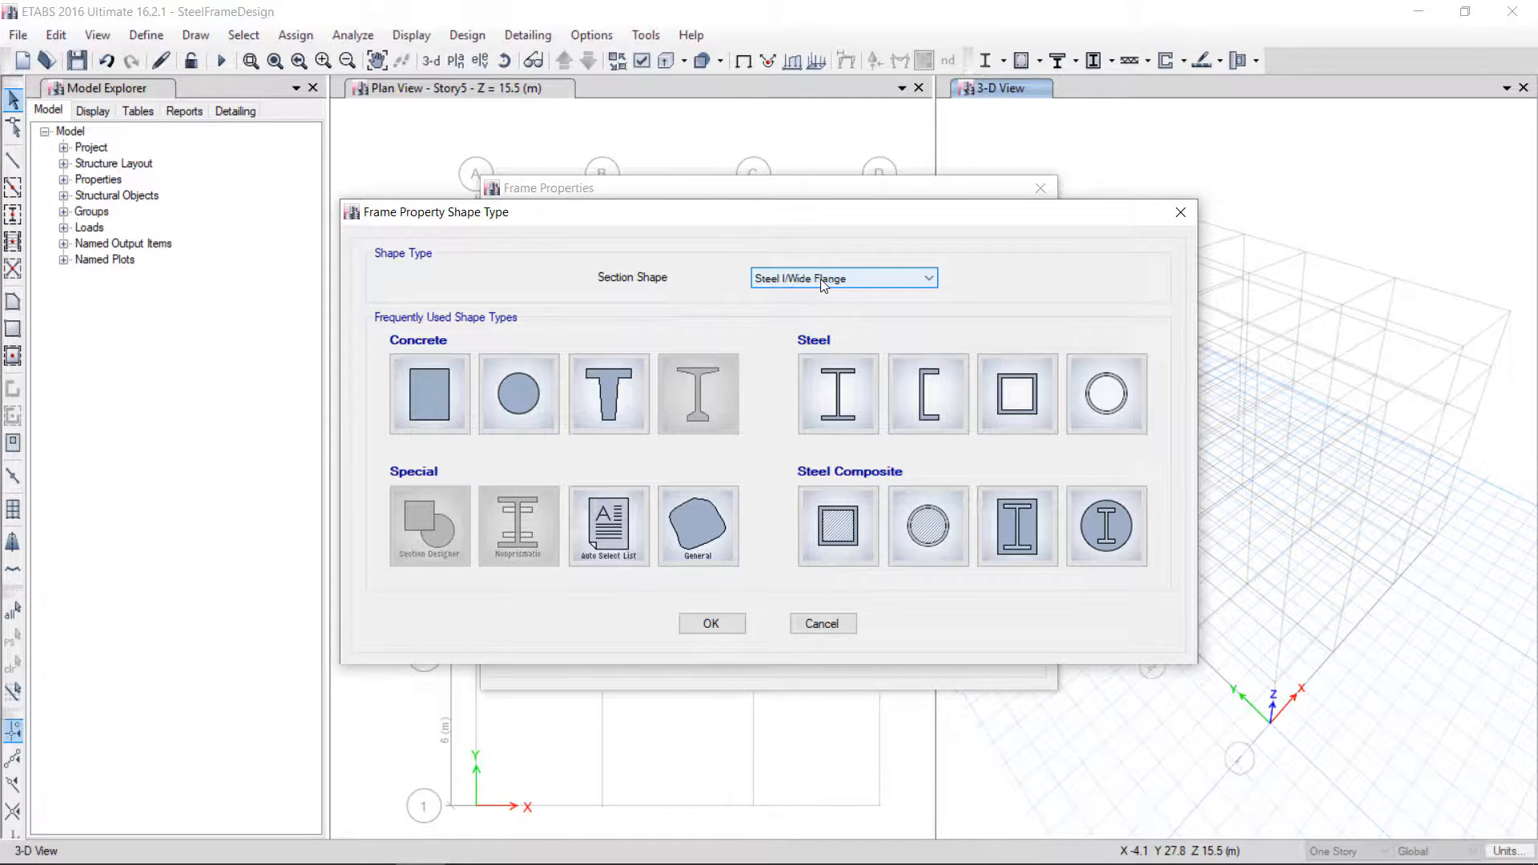
pyautogui.click(715, 623)
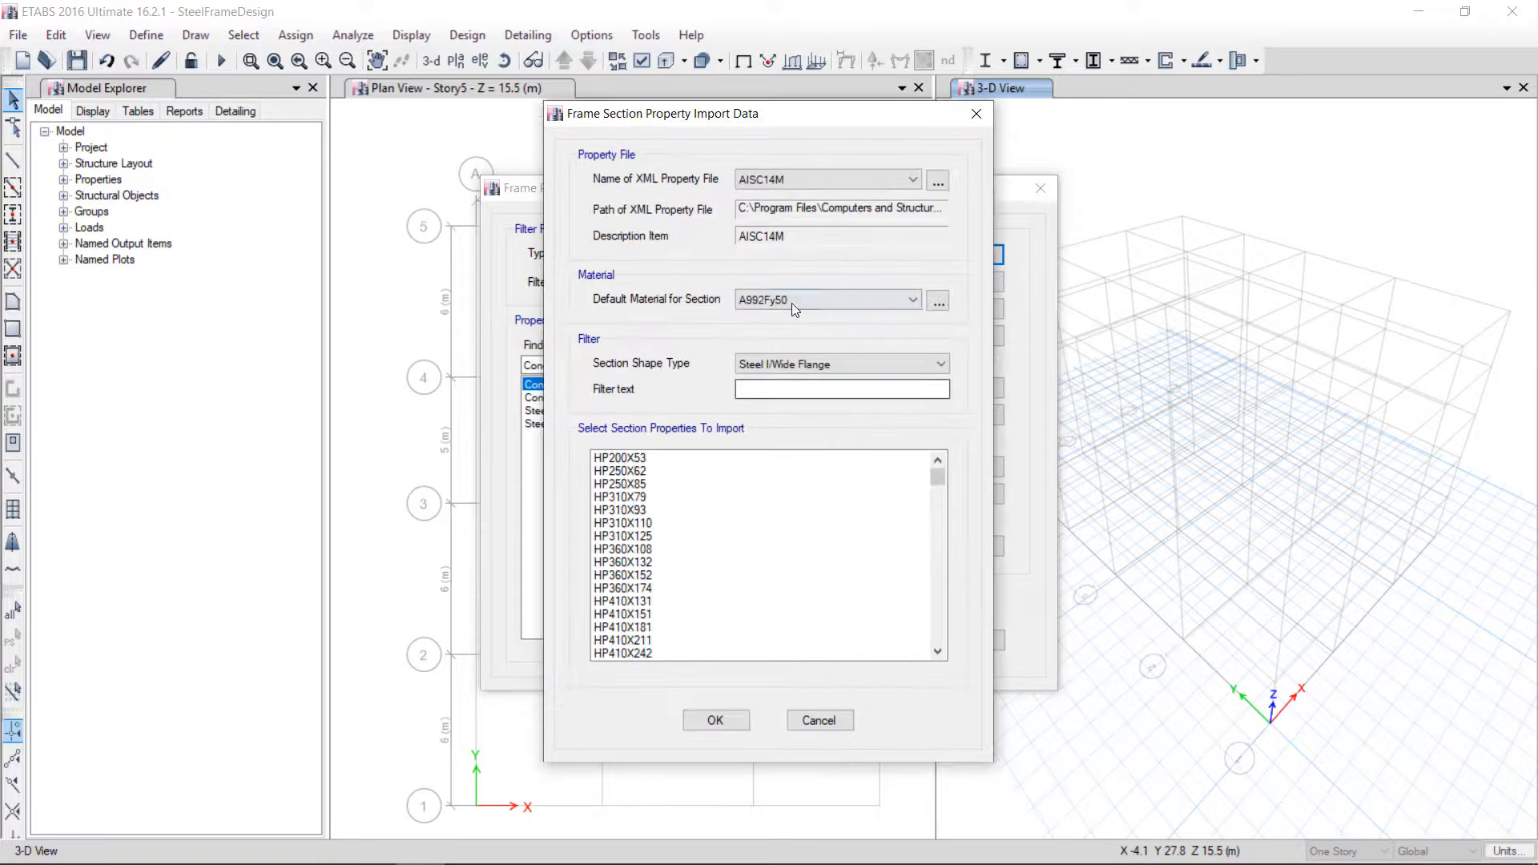
pyautogui.click(784, 182)
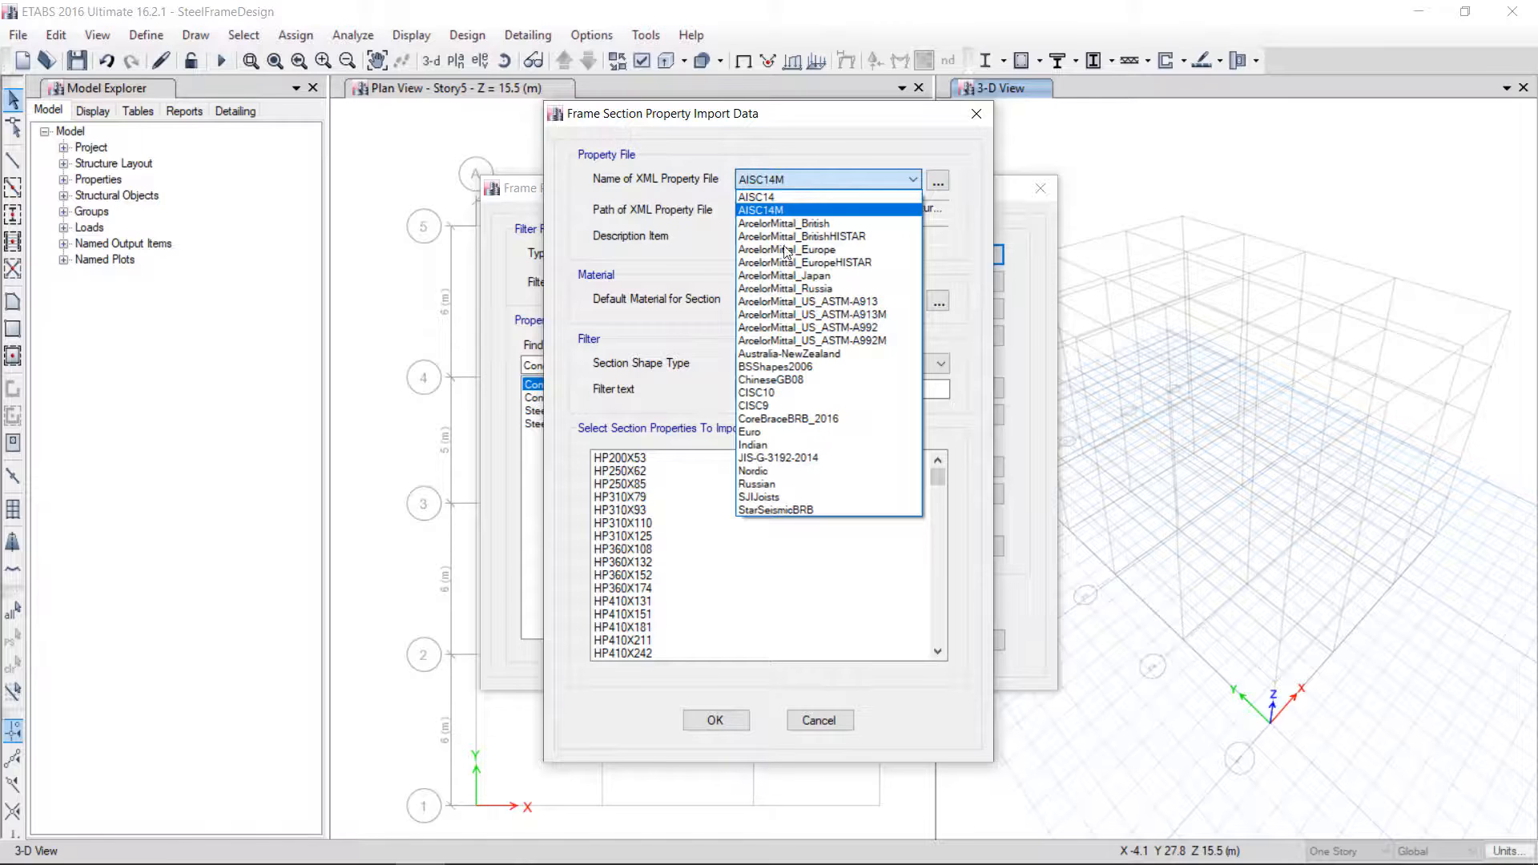
pyautogui.click(779, 211)
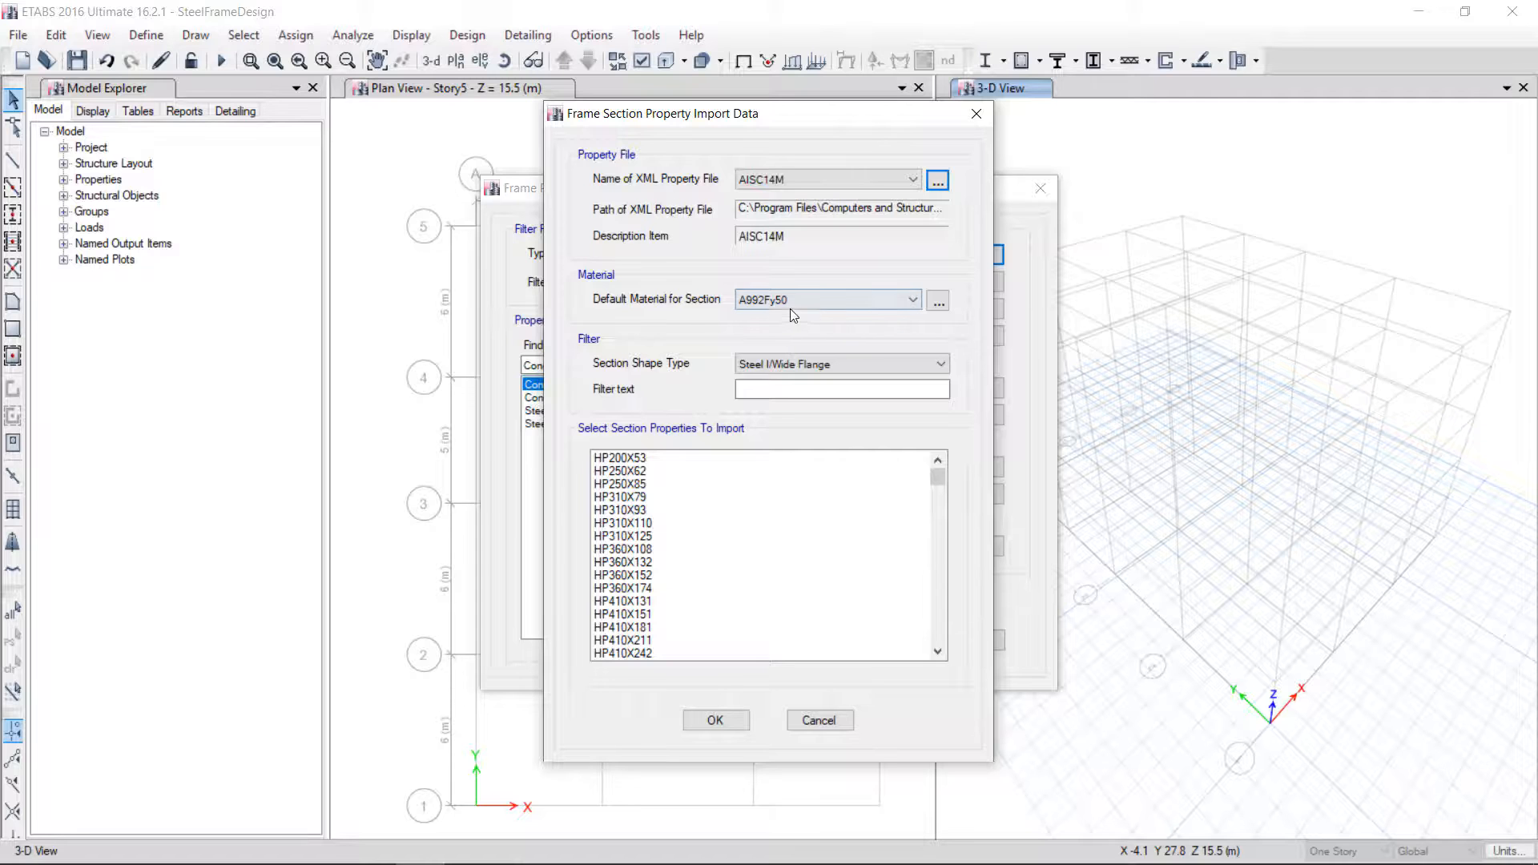
# Import the W200X15 through W460X384 wide-flange sections with the A992Fy50 default material
pyautogui.scroll(-10, 940, 505)
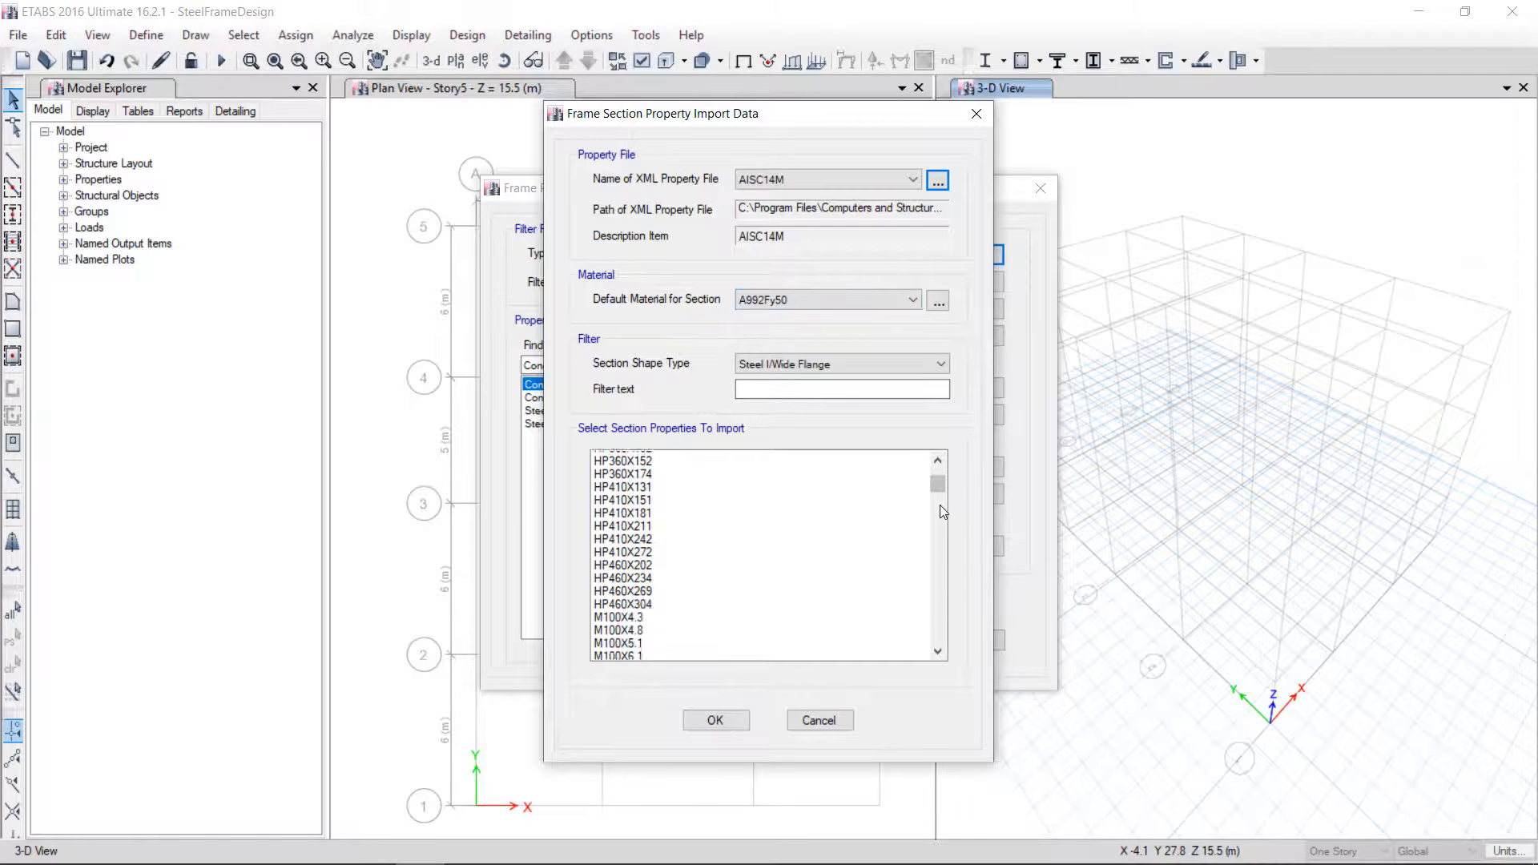
pyautogui.scroll(-15, 941, 551)
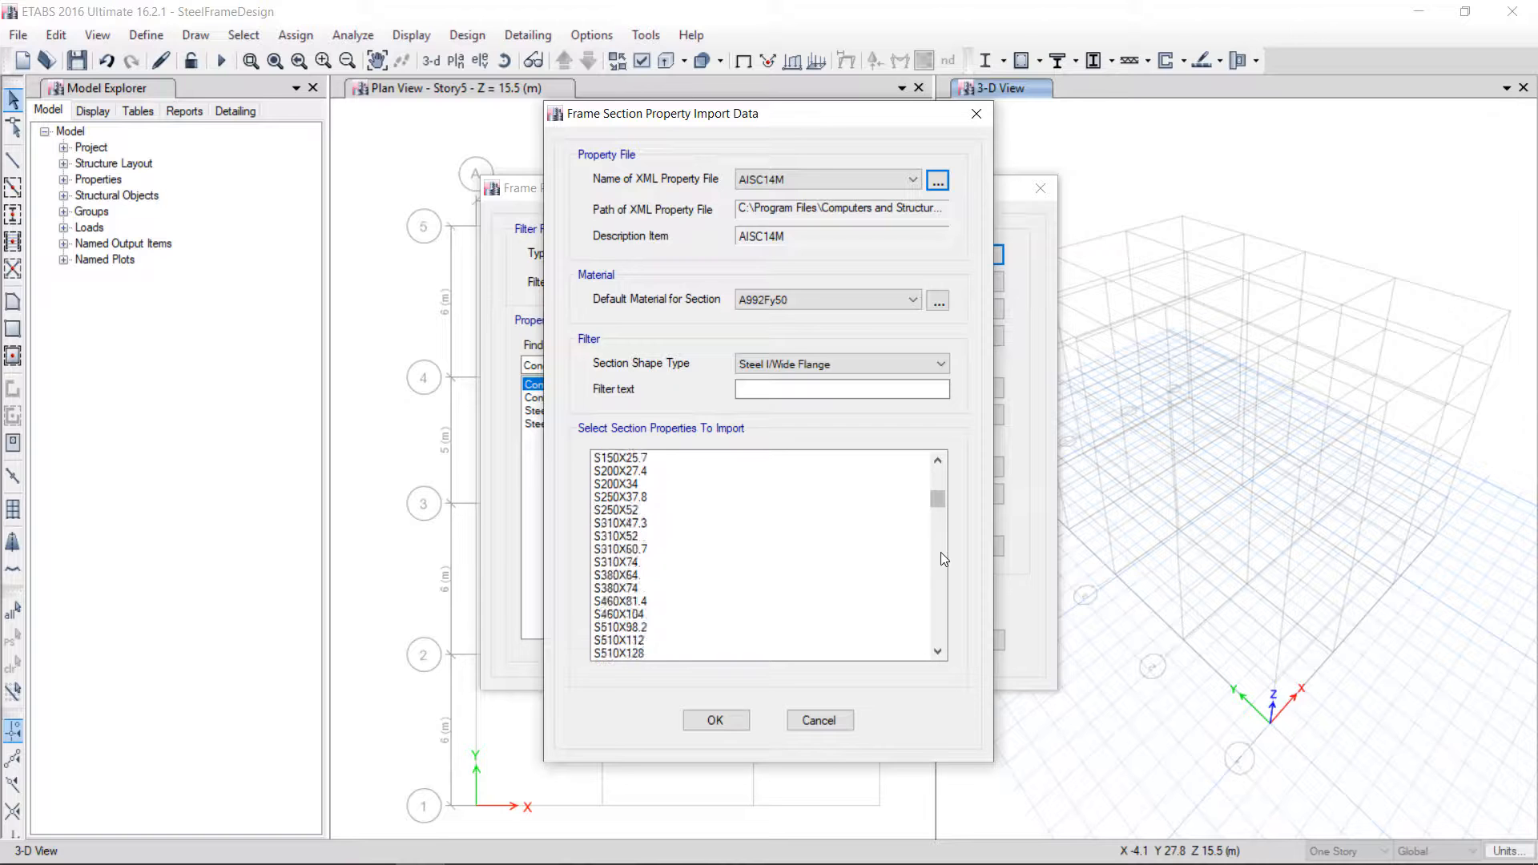
pyautogui.scroll(1, 802, 567)
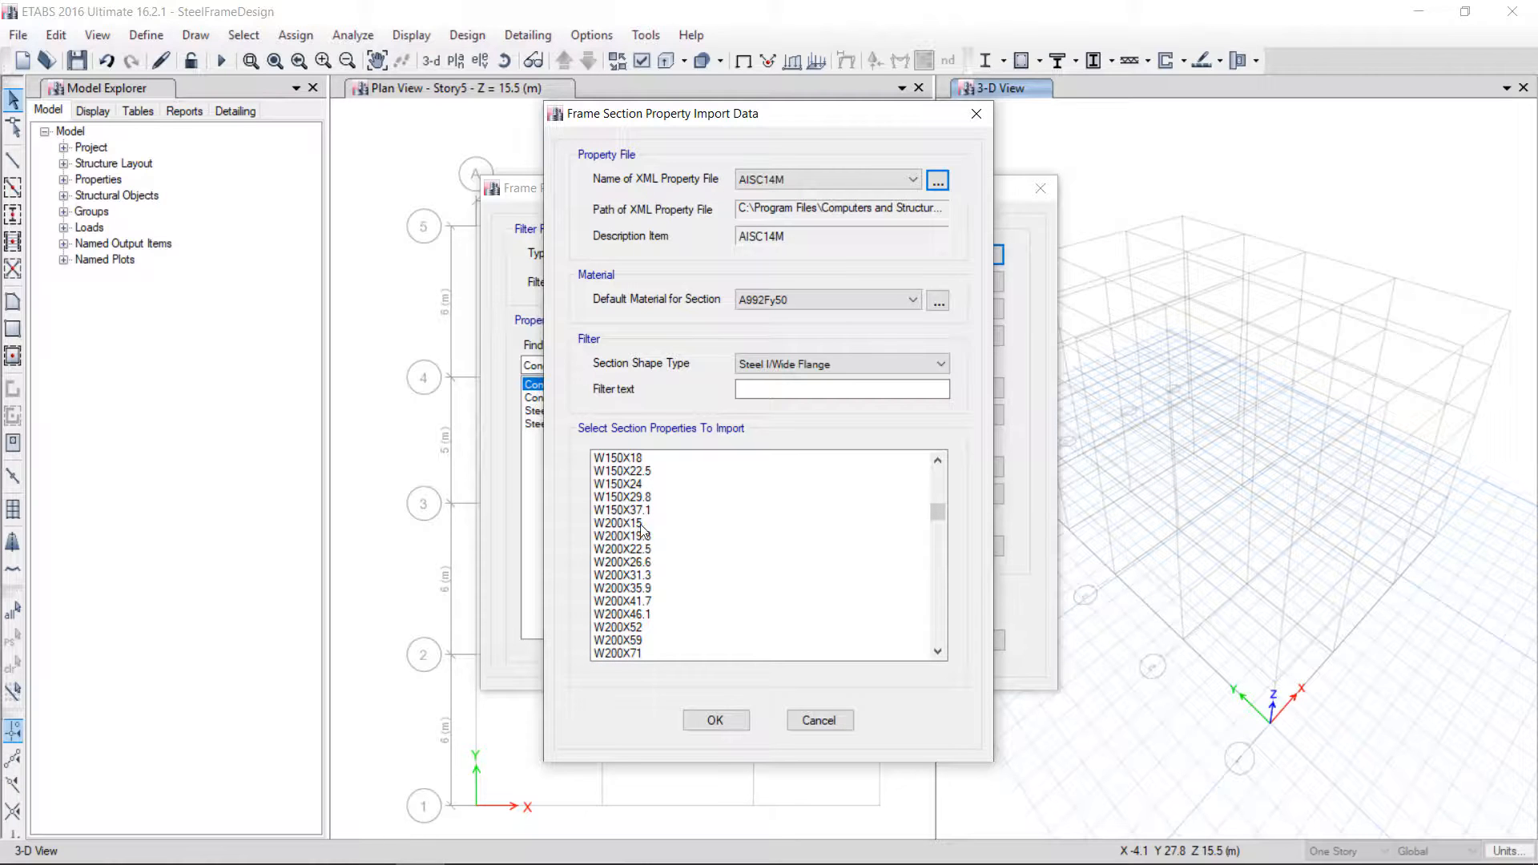
pyautogui.moveTo(641, 523); pyautogui.dragTo(641, 660)
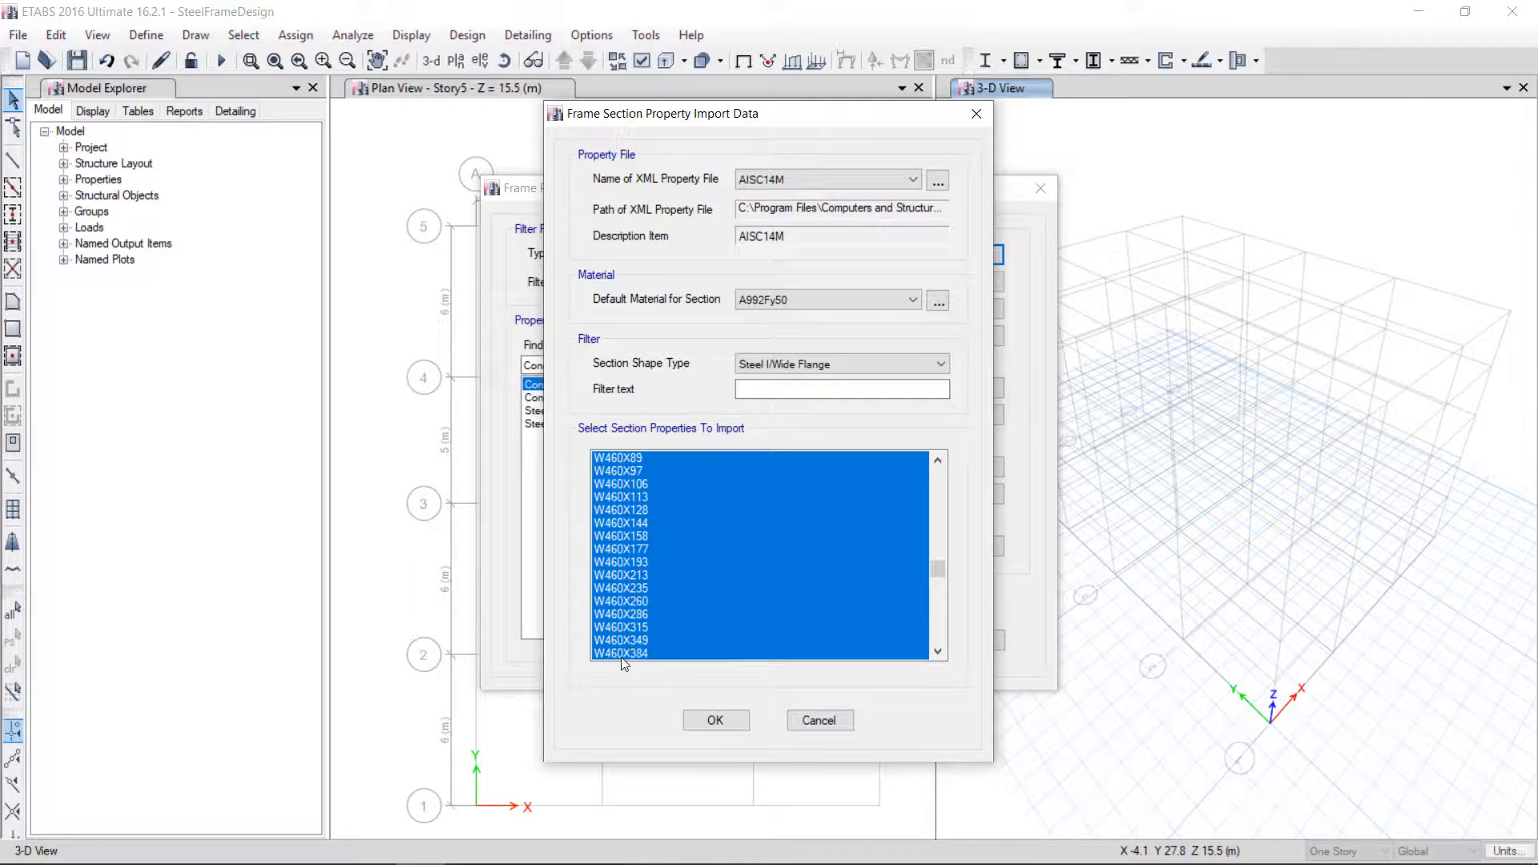
pyautogui.scroll(11, 806, 564)
pyautogui.scroll(-15, 694, 541)
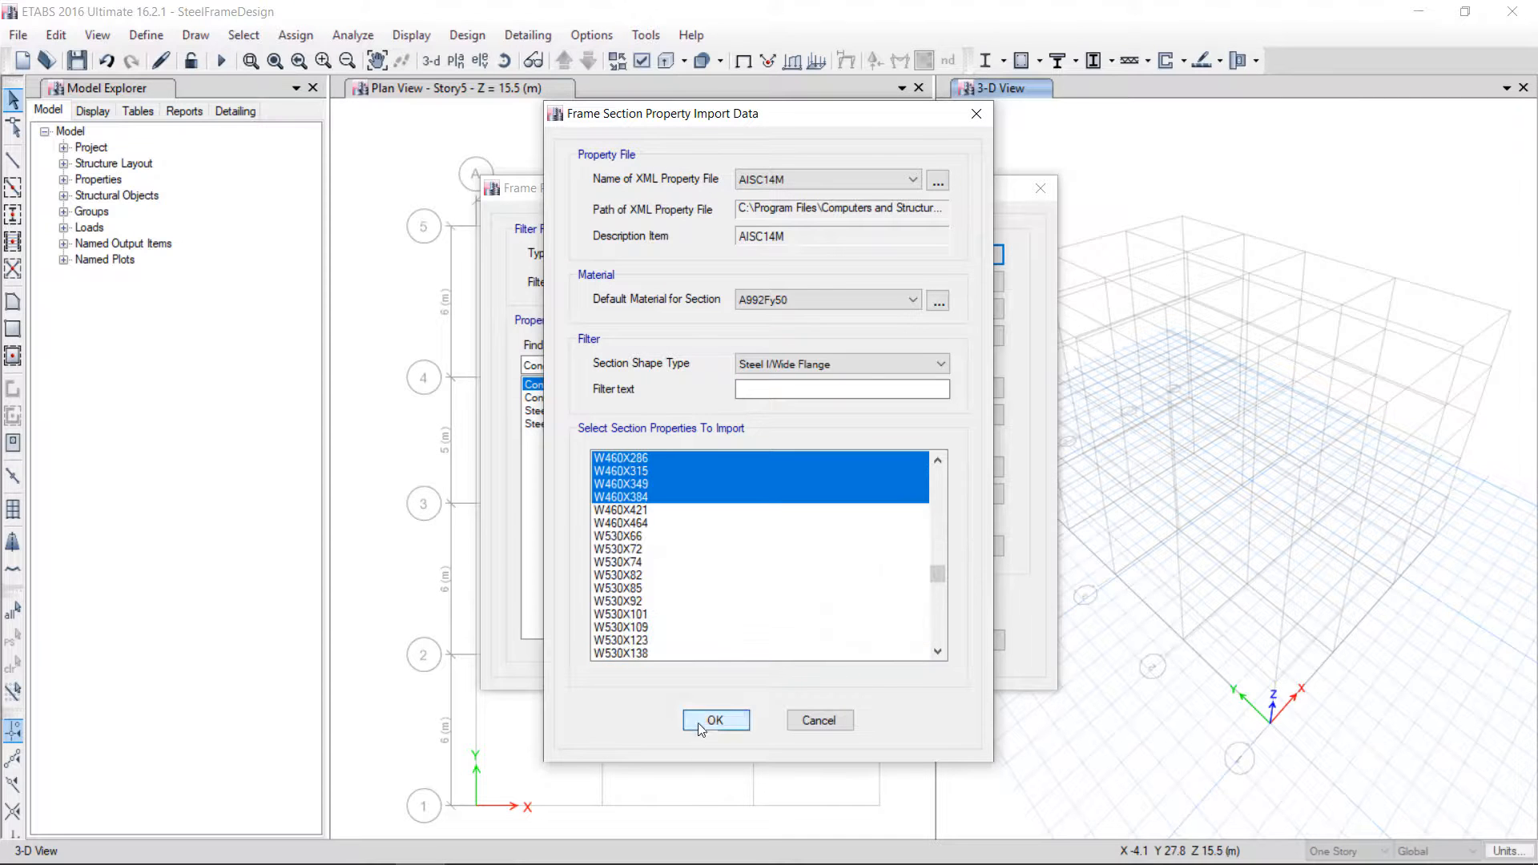
pyautogui.click(699, 722)
# Add an auto select list section named Composit Beam containing the W250X32.7 through W360X1086 sections
pyautogui.moveTo(785, 607); pyautogui.dragTo(805, 387)
pyautogui.scroll(-9, 771, 392)
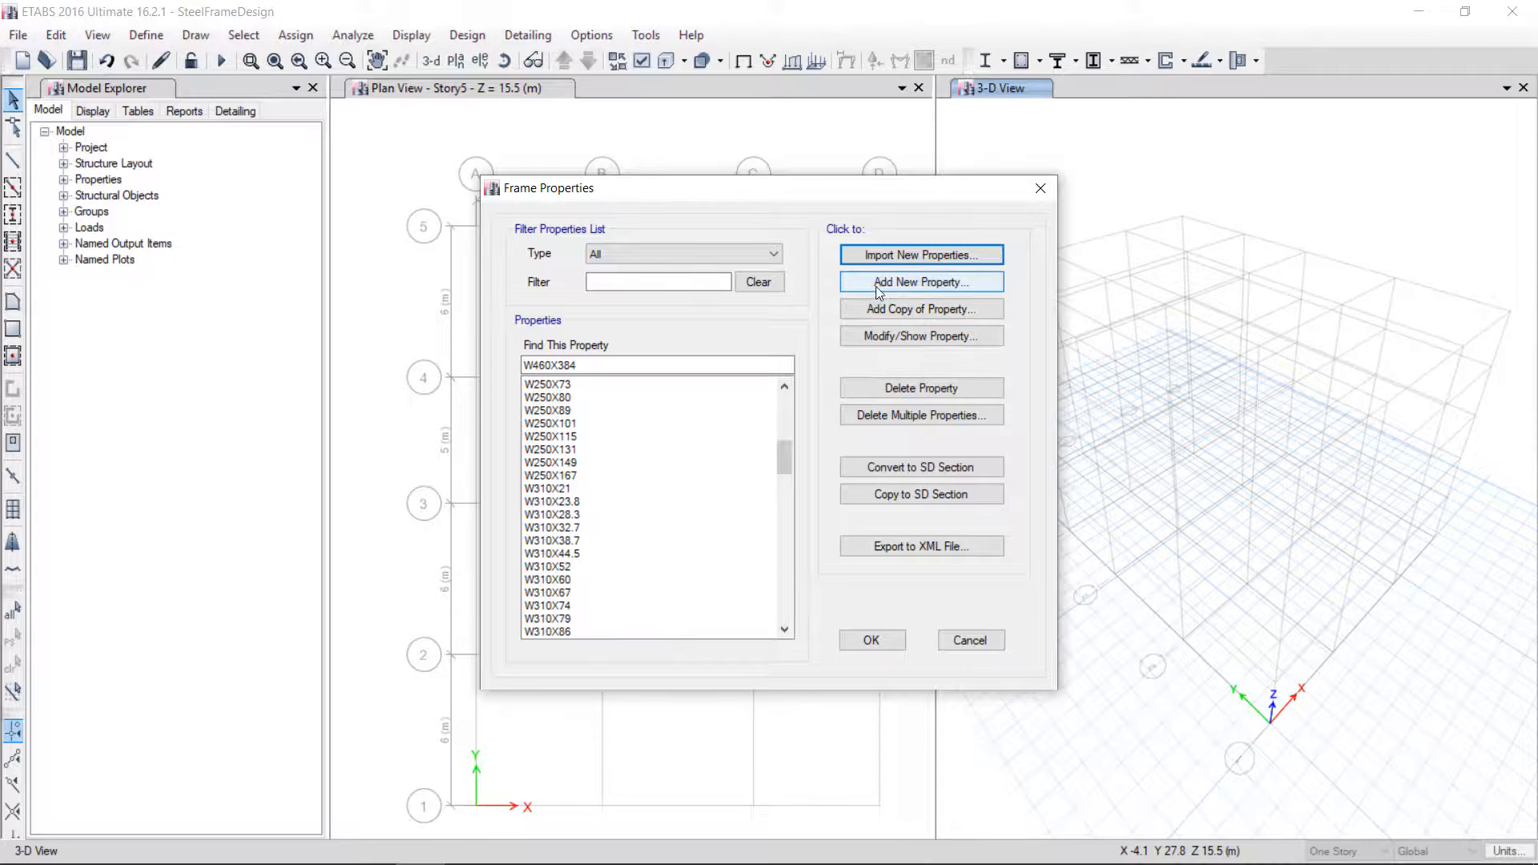
pyautogui.click(877, 286)
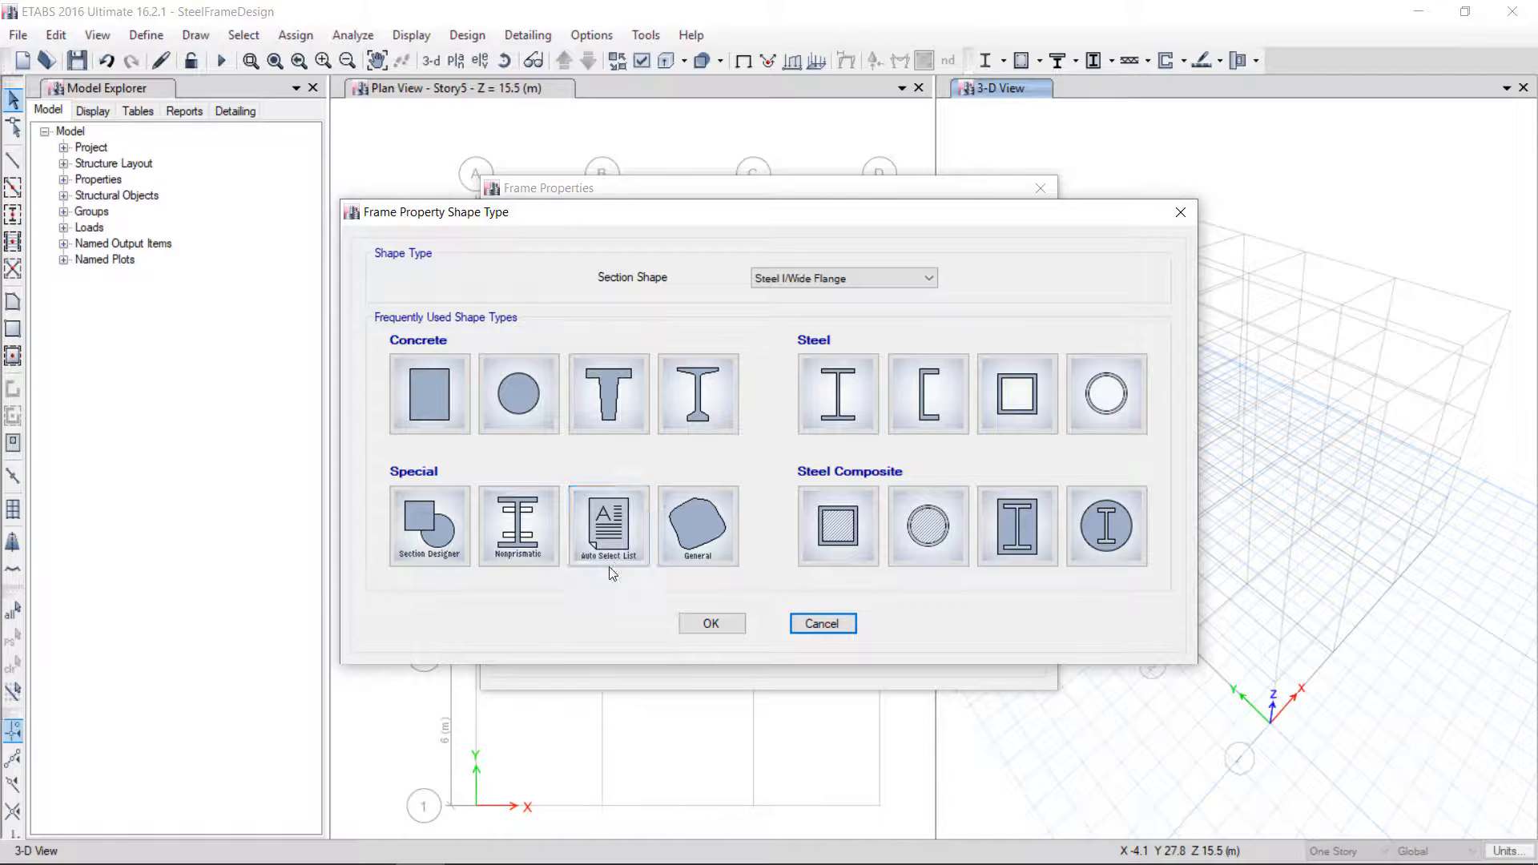
pyautogui.click(607, 528)
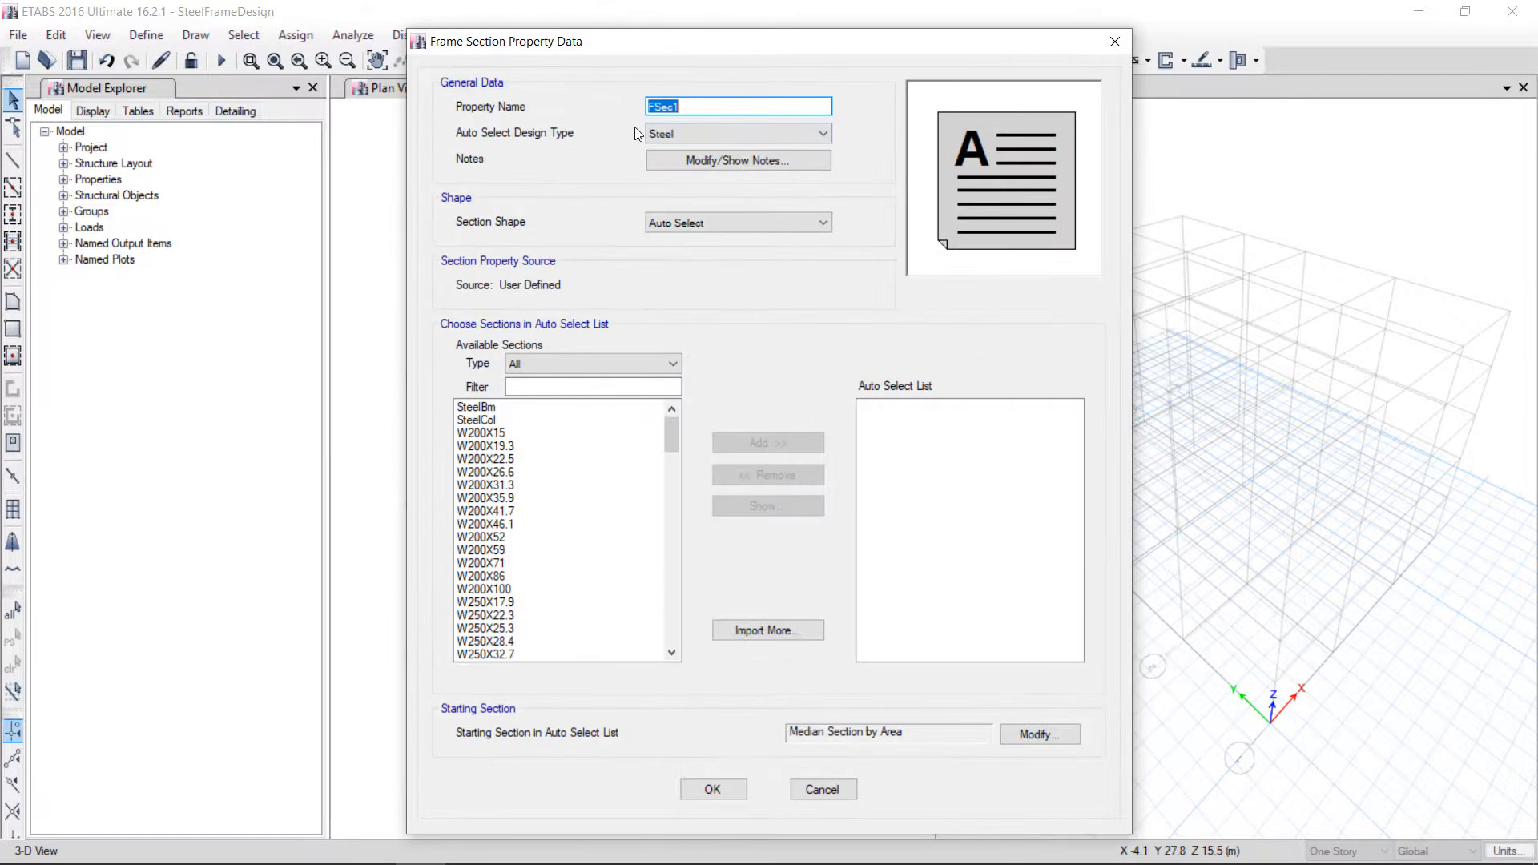
pyautogui.write('Composit Beam')
pyautogui.click(674, 519)
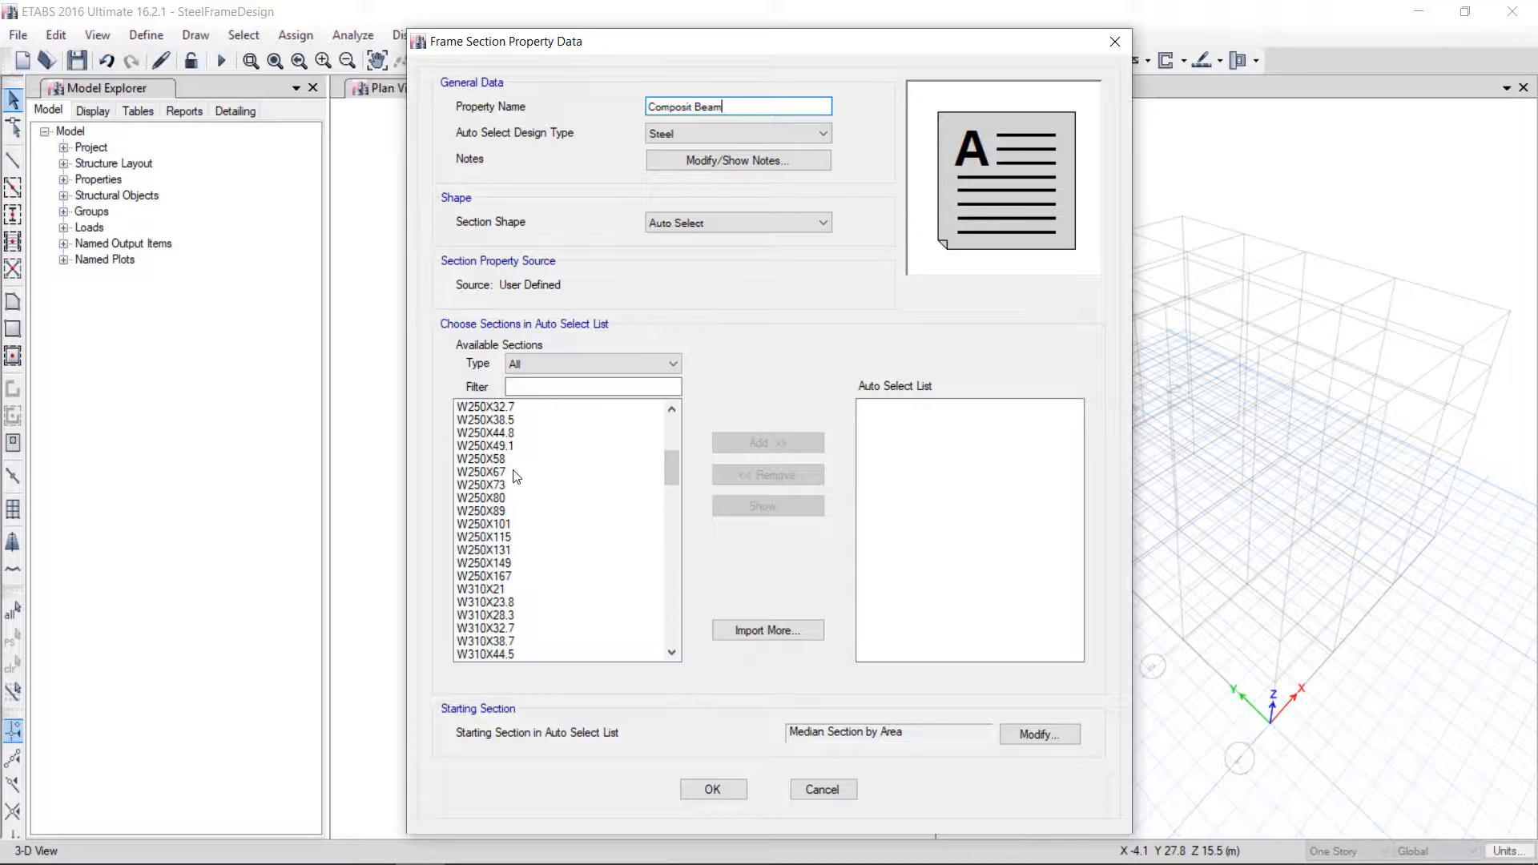
pyautogui.scroll(1, 519, 475)
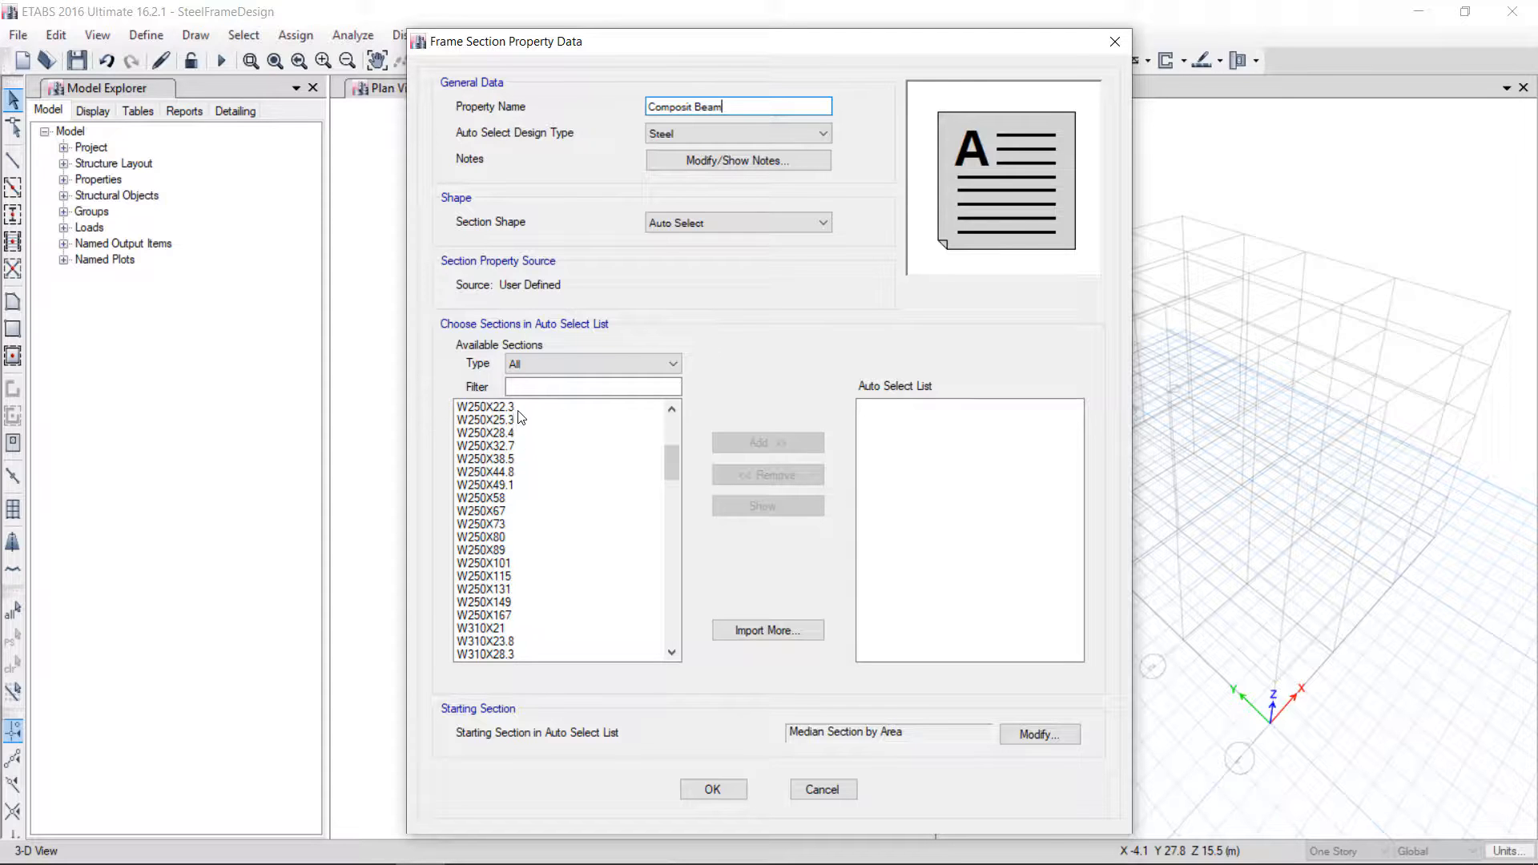
pyautogui.moveTo(527, 450); pyautogui.dragTo(515, 480)
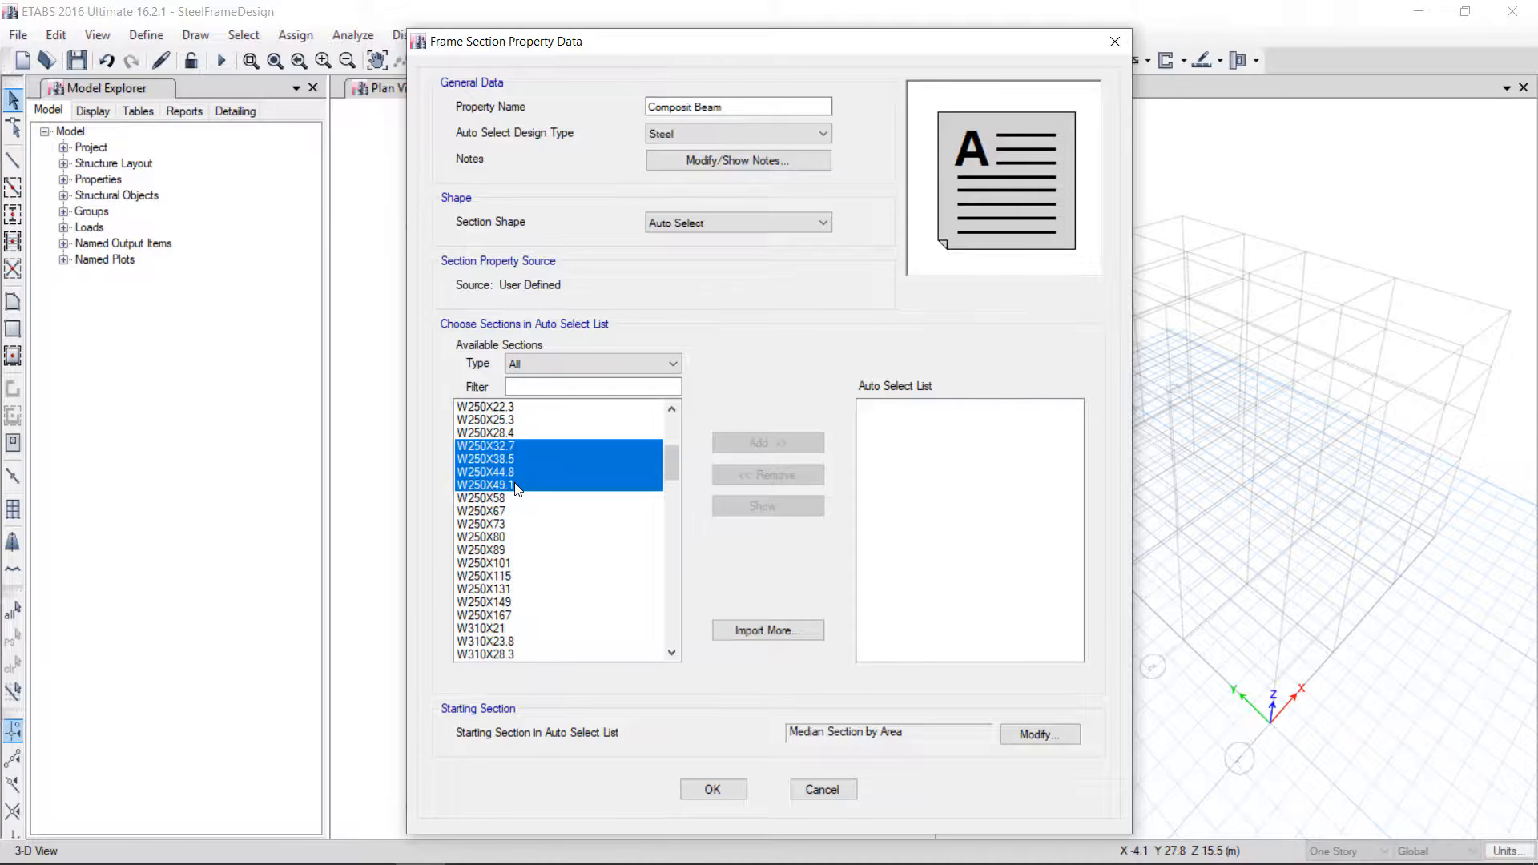
pyautogui.moveTo(519, 488)
pyautogui.mouseDown()
pyautogui.moveTo(529, 689)
pyautogui.moveTo(539, 432)
pyautogui.moveTo(522, 500)
pyautogui.mouseUp()
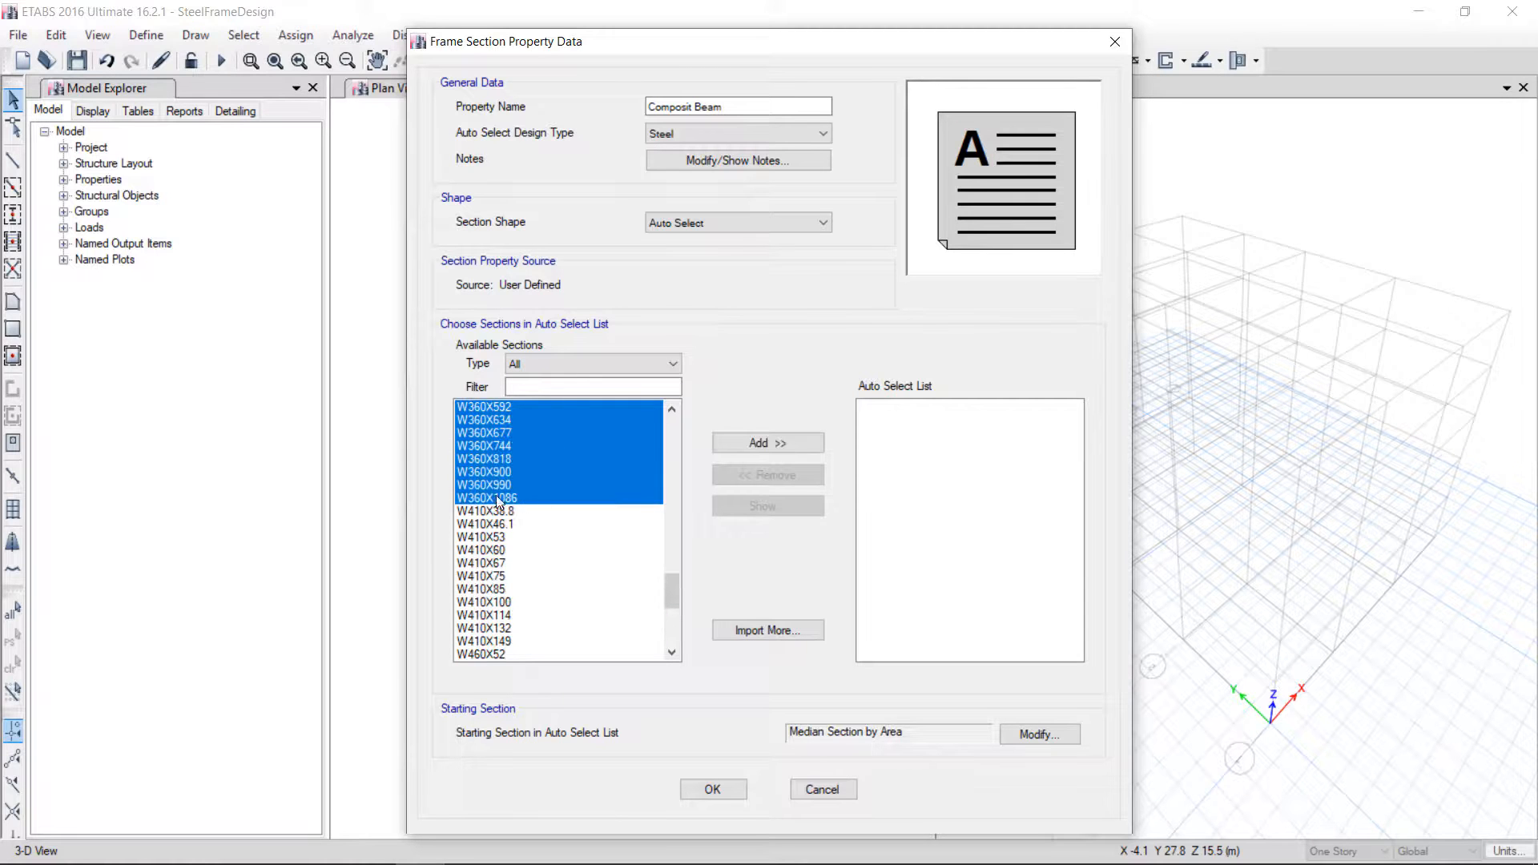
pyautogui.click(783, 445)
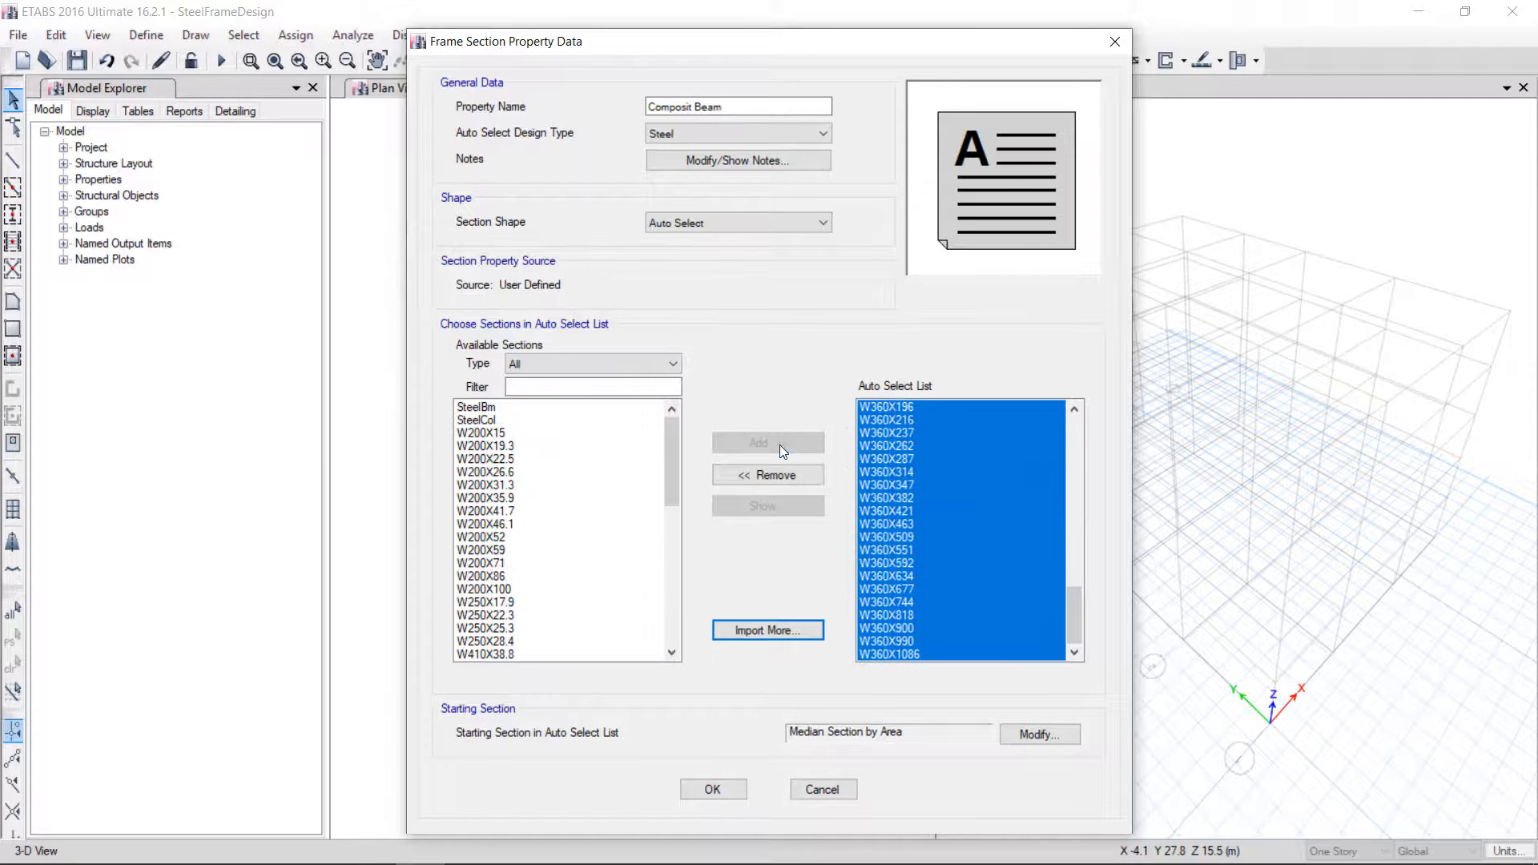
pyautogui.moveTo(1076, 629); pyautogui.dragTo(1085, 422)
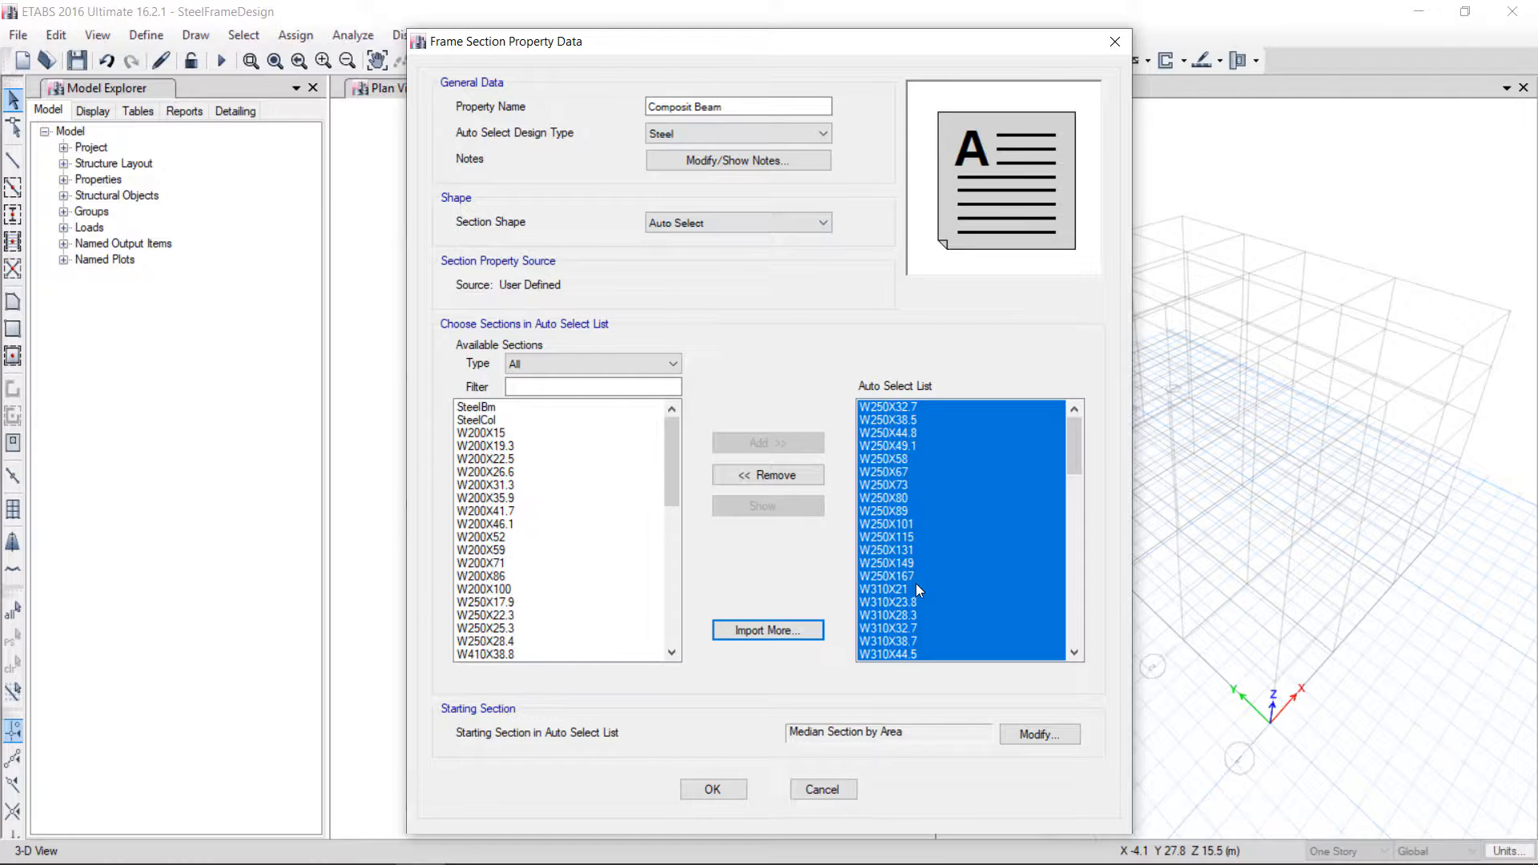
pyautogui.click(714, 794)
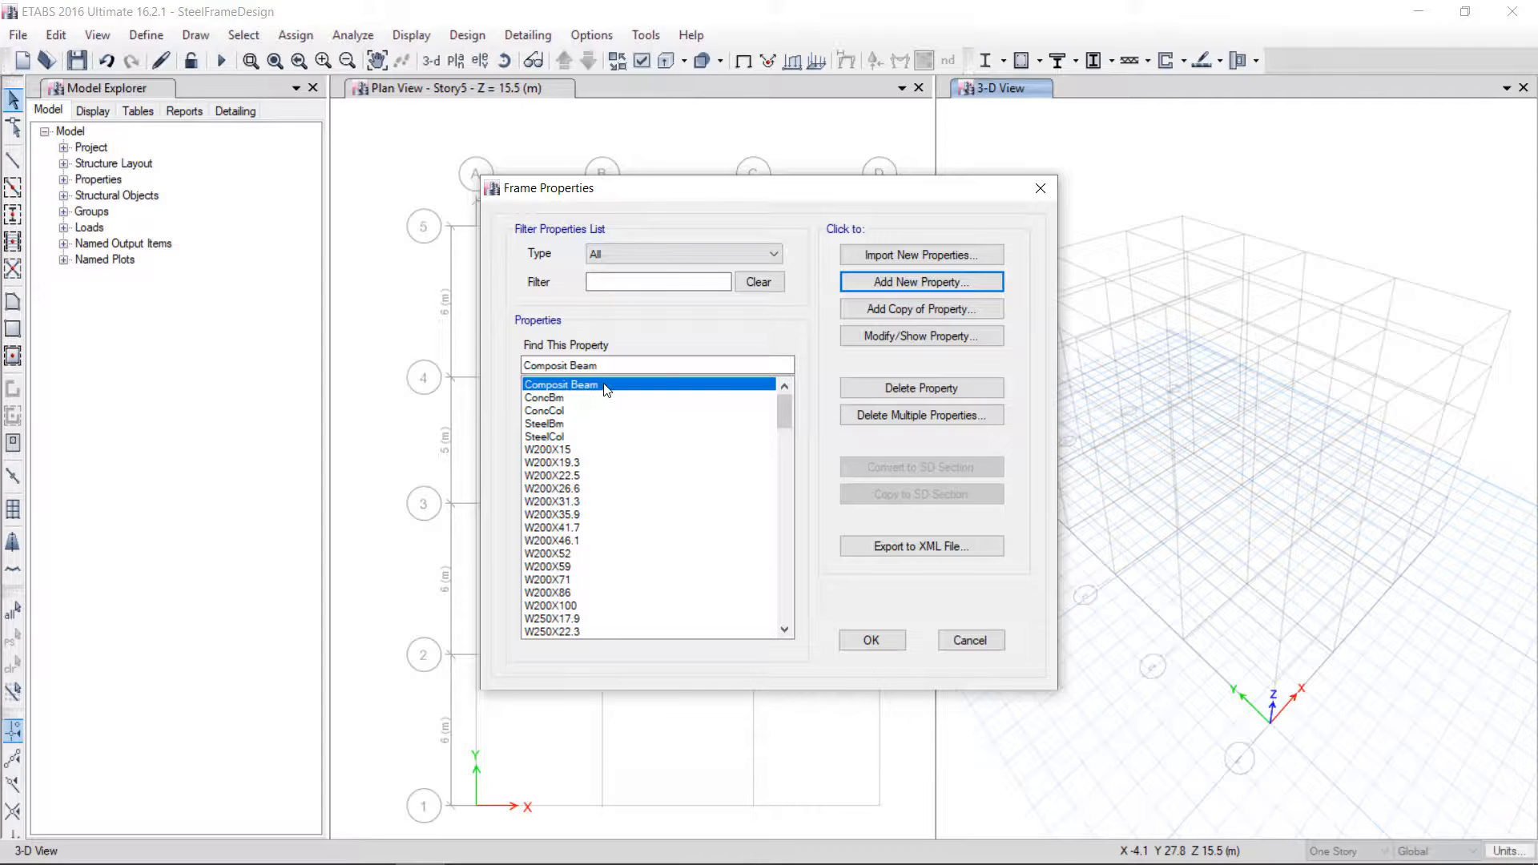
# Add an auto select list section named AutoBeam containing the W250X22.3 through W460X384 sections
pyautogui.click(927, 282)
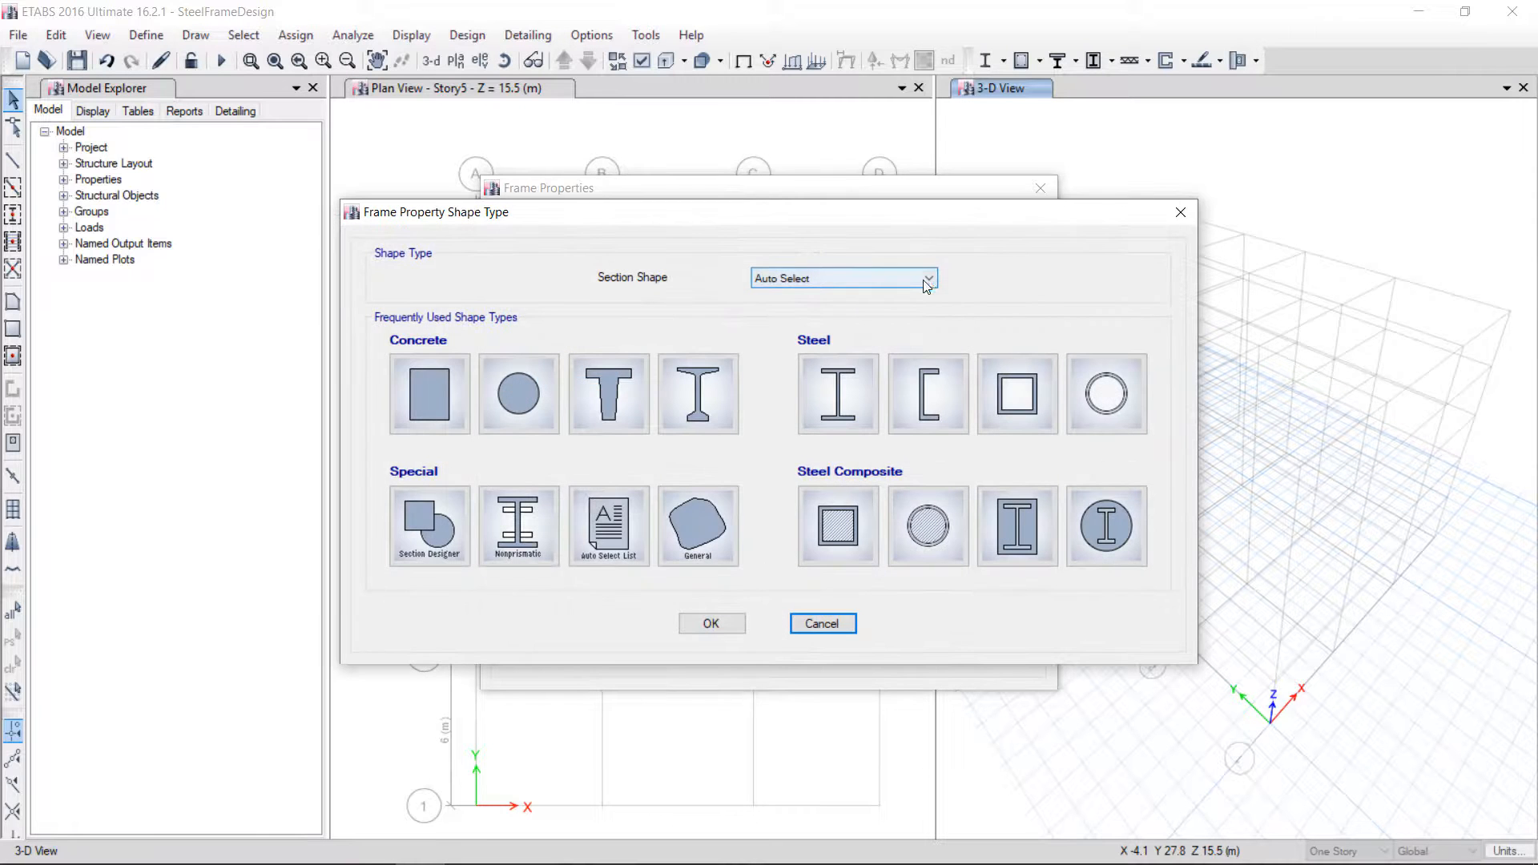
pyautogui.click(623, 535)
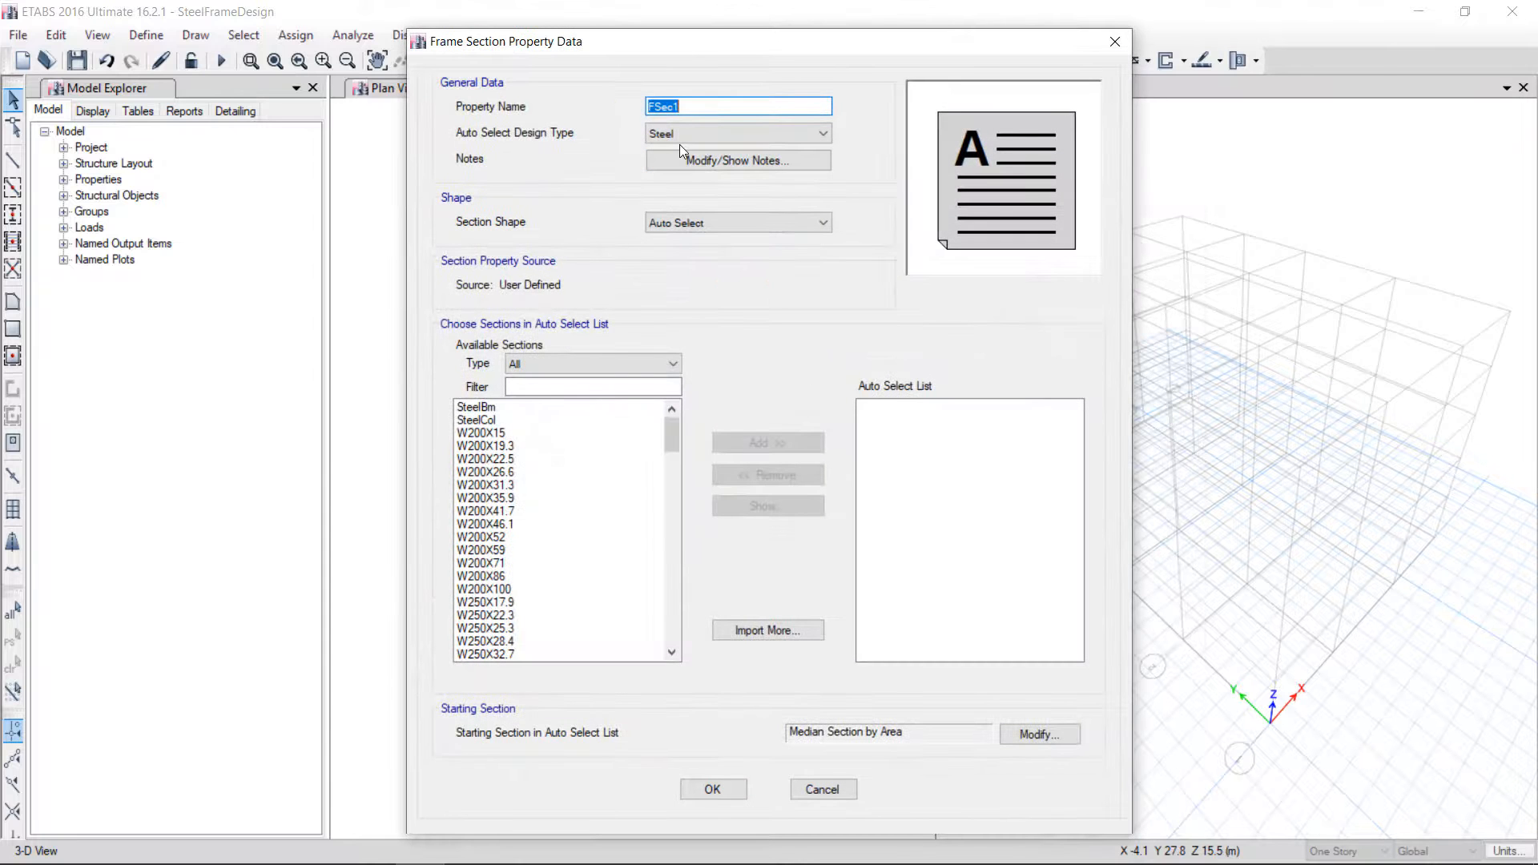
pyautogui.write('AutoBeam')
pyautogui.click(548, 487)
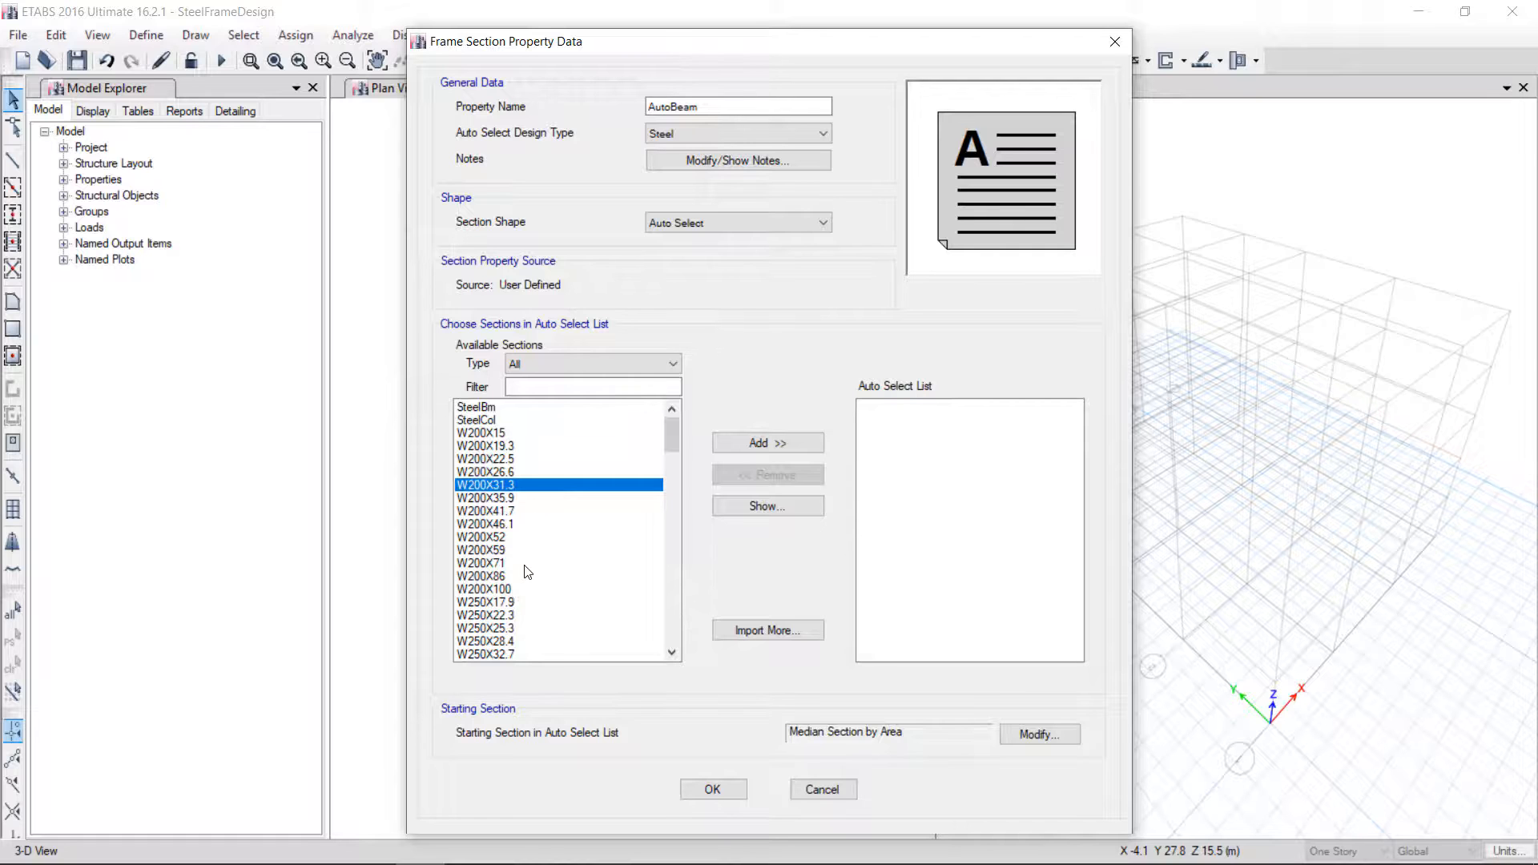
pyautogui.moveTo(524, 625); pyautogui.dragTo(602, 639)
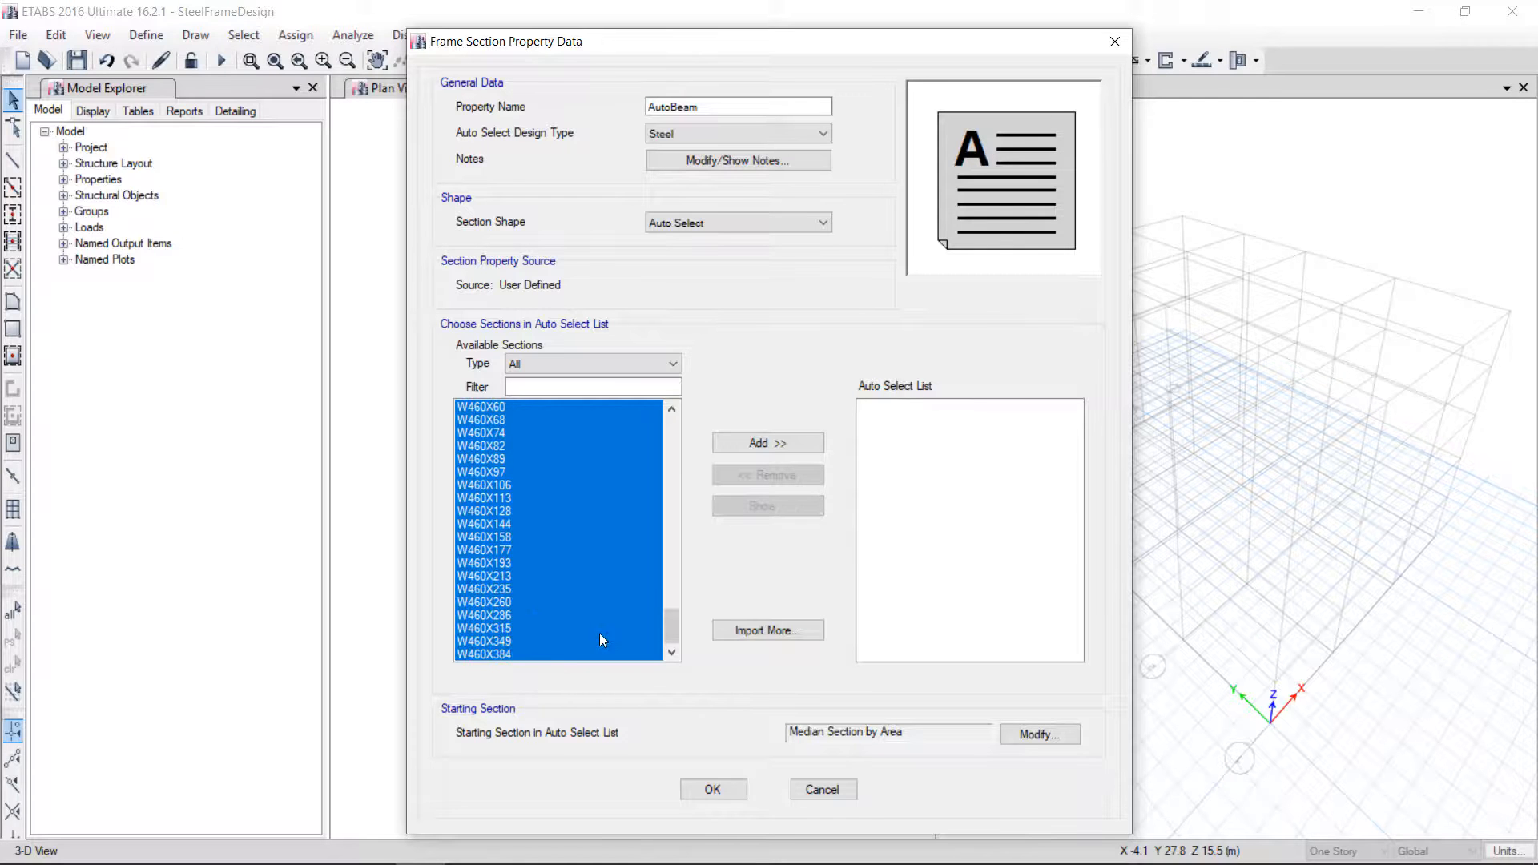
pyautogui.click(785, 442)
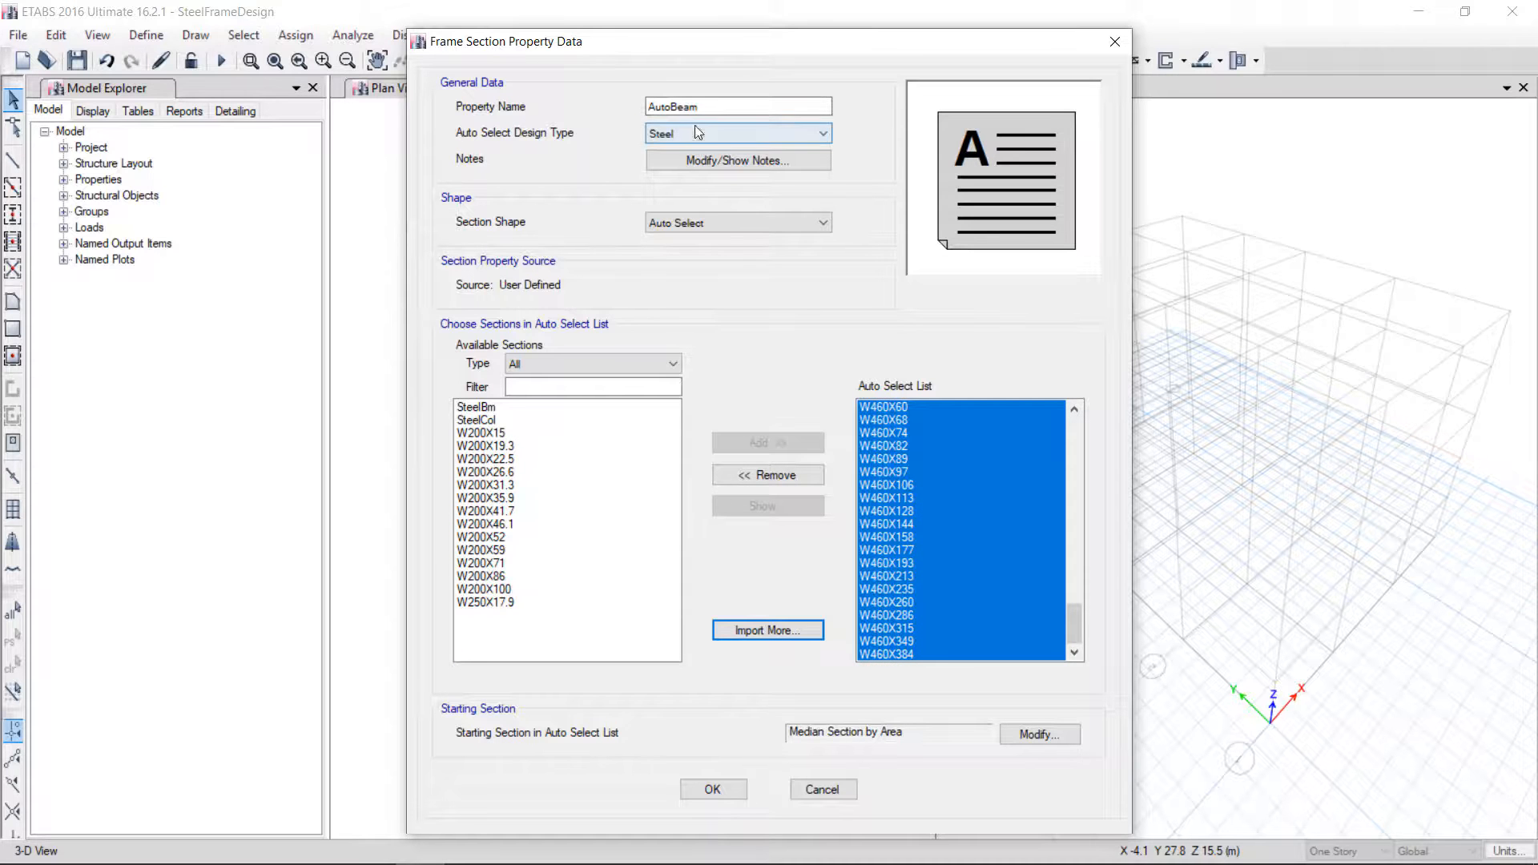
pyautogui.click(713, 790)
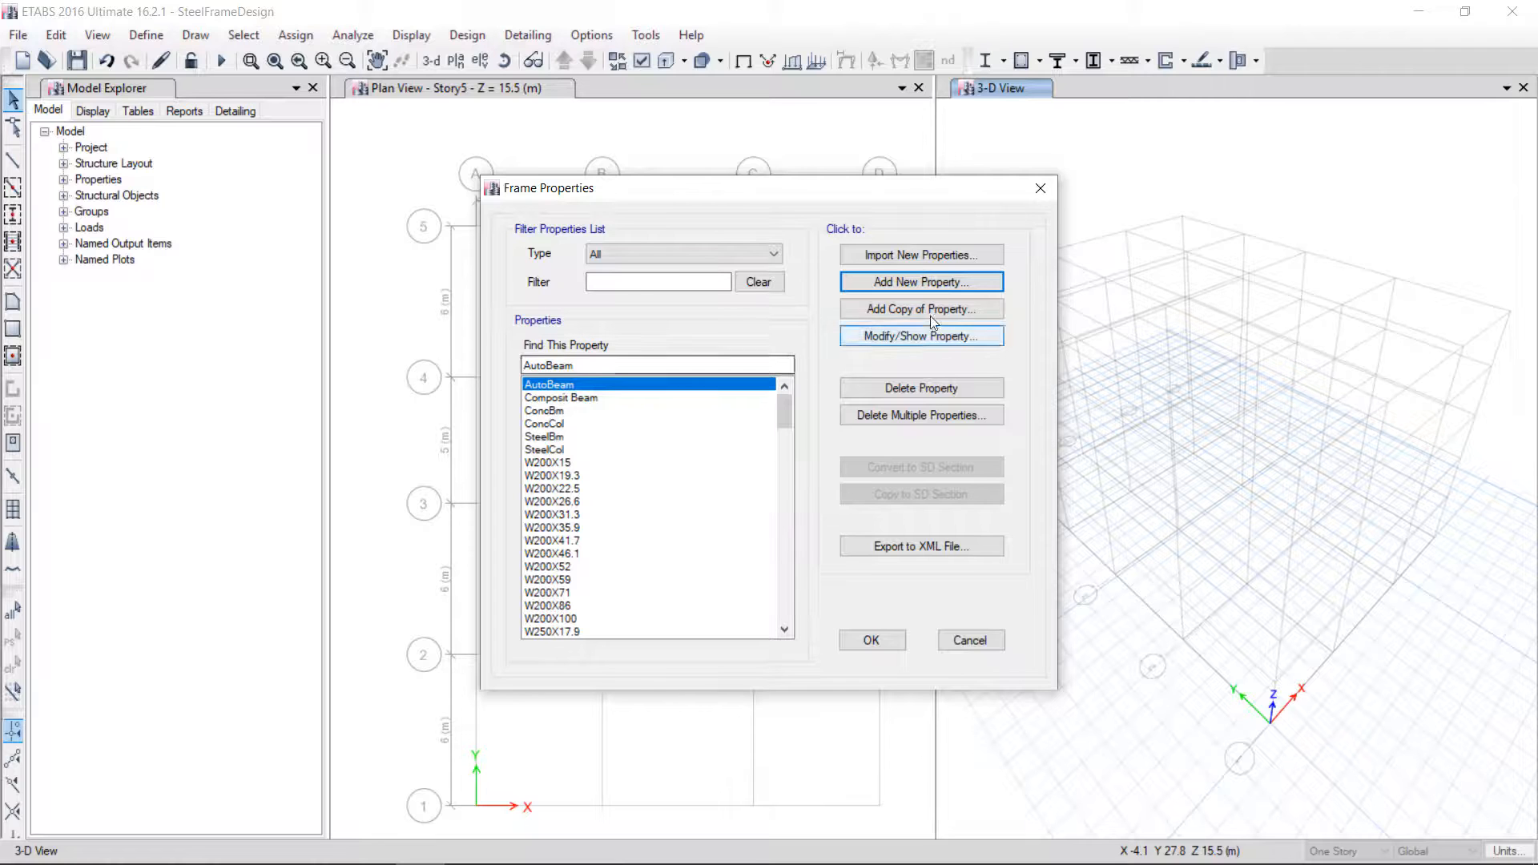
# Add an auto select list section named AutoColumn containing the W310X23.8 through W460X384 sections
pyautogui.click(930, 287)
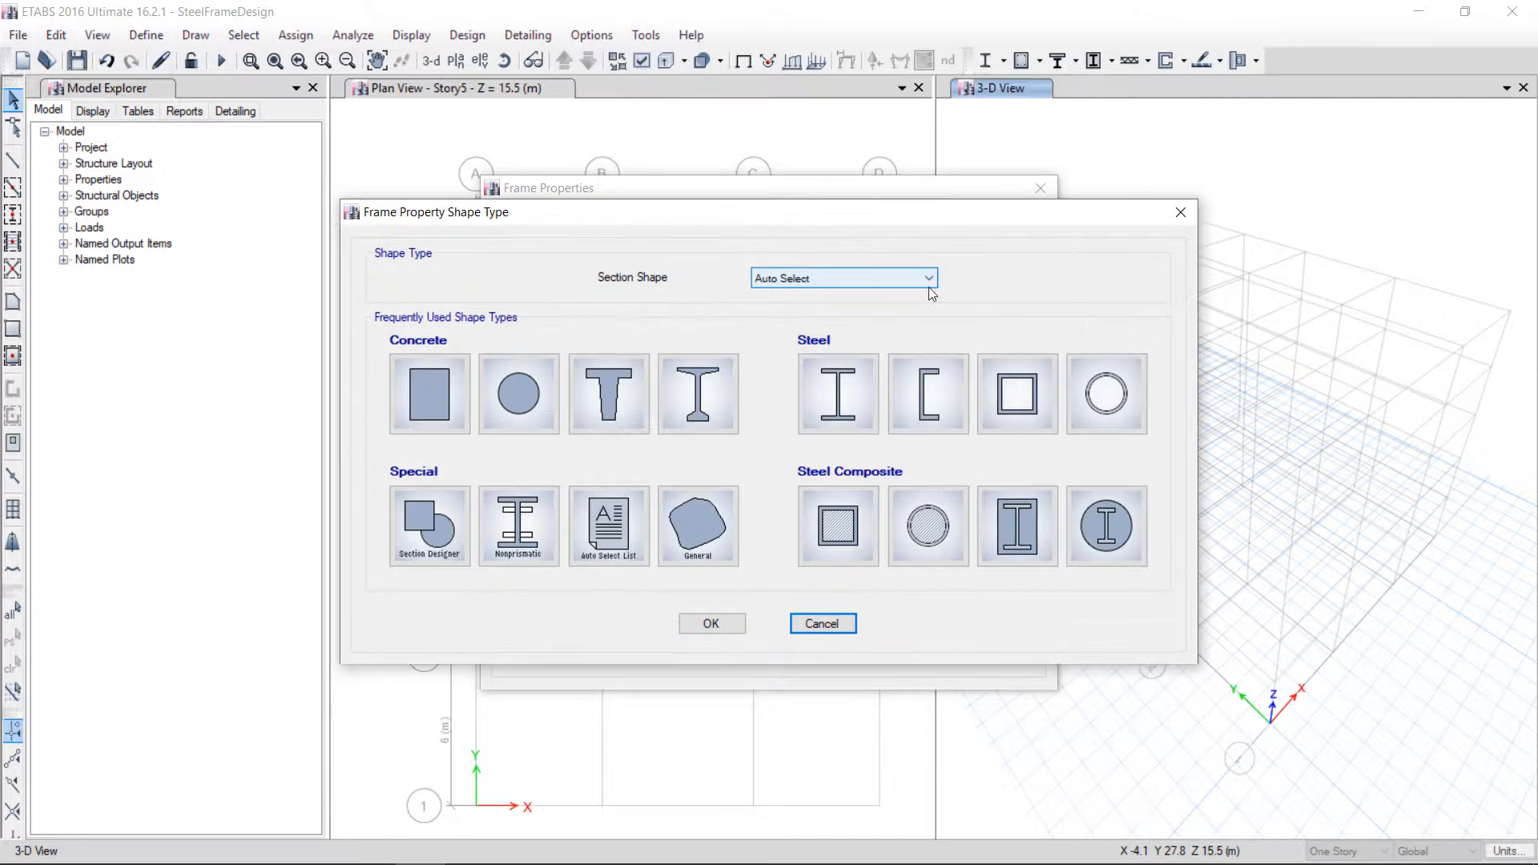
pyautogui.click(608, 521)
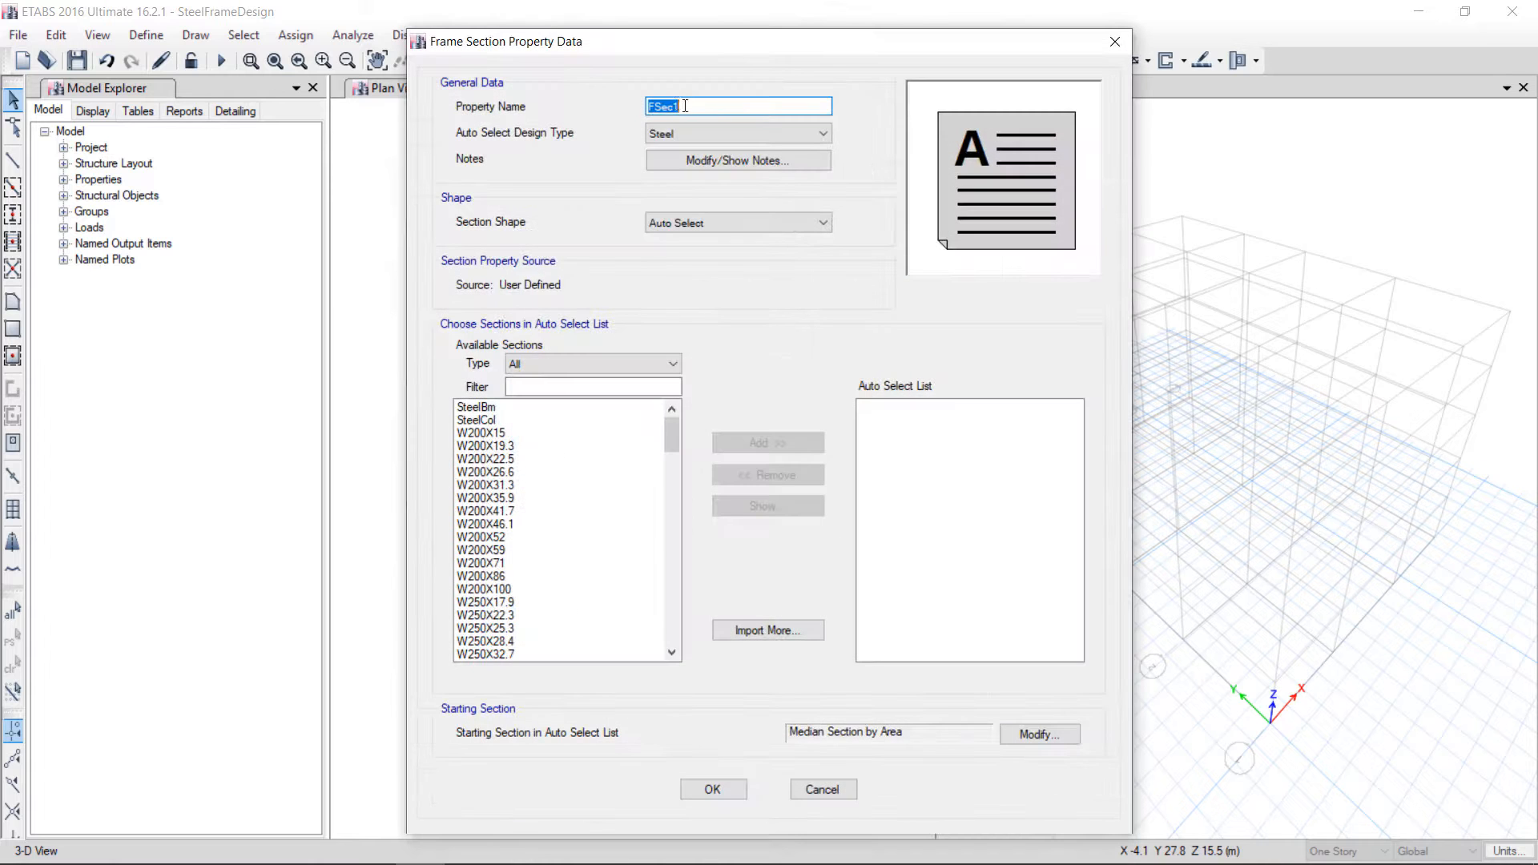
pyautogui.write('AutoColumn')
pyautogui.click(676, 559)
pyautogui.moveTo(511, 593); pyautogui.dragTo(478, 772)
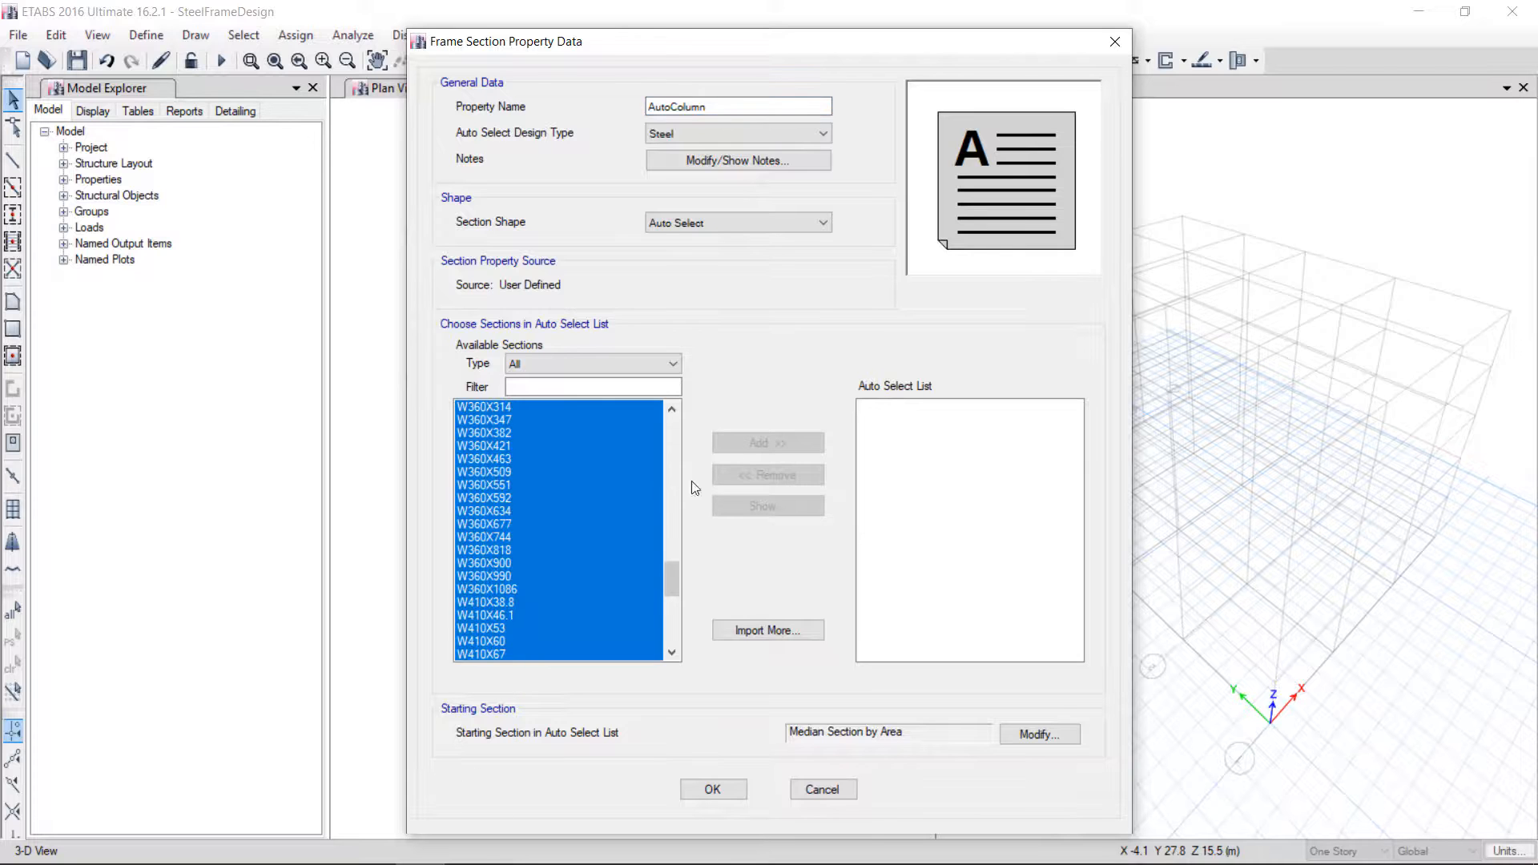
pyautogui.click(597, 498)
pyautogui.click(679, 626)
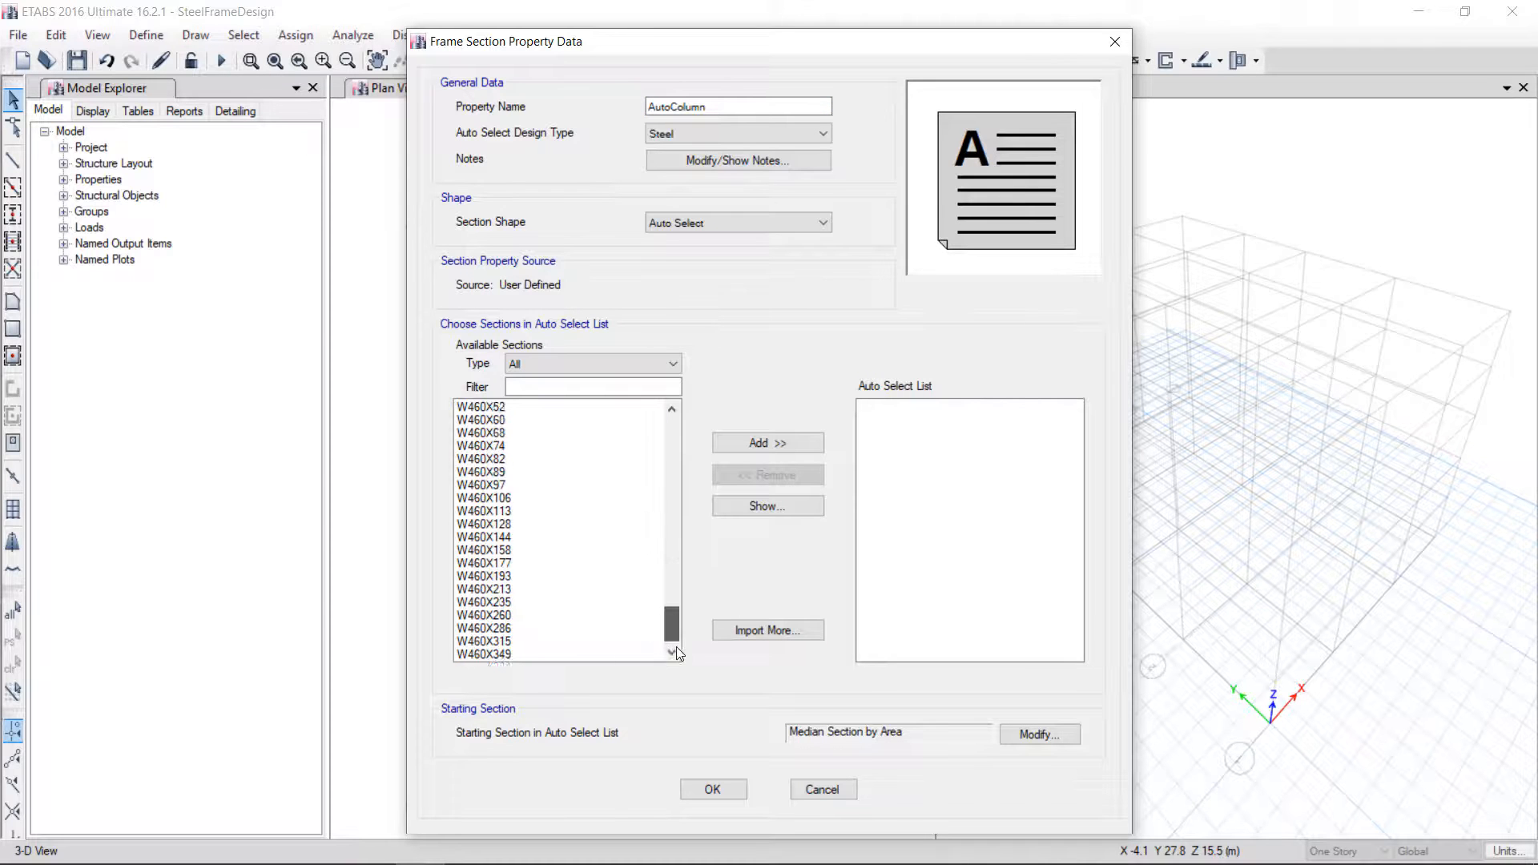
pyautogui.moveTo(520, 656); pyautogui.dragTo(503, 457)
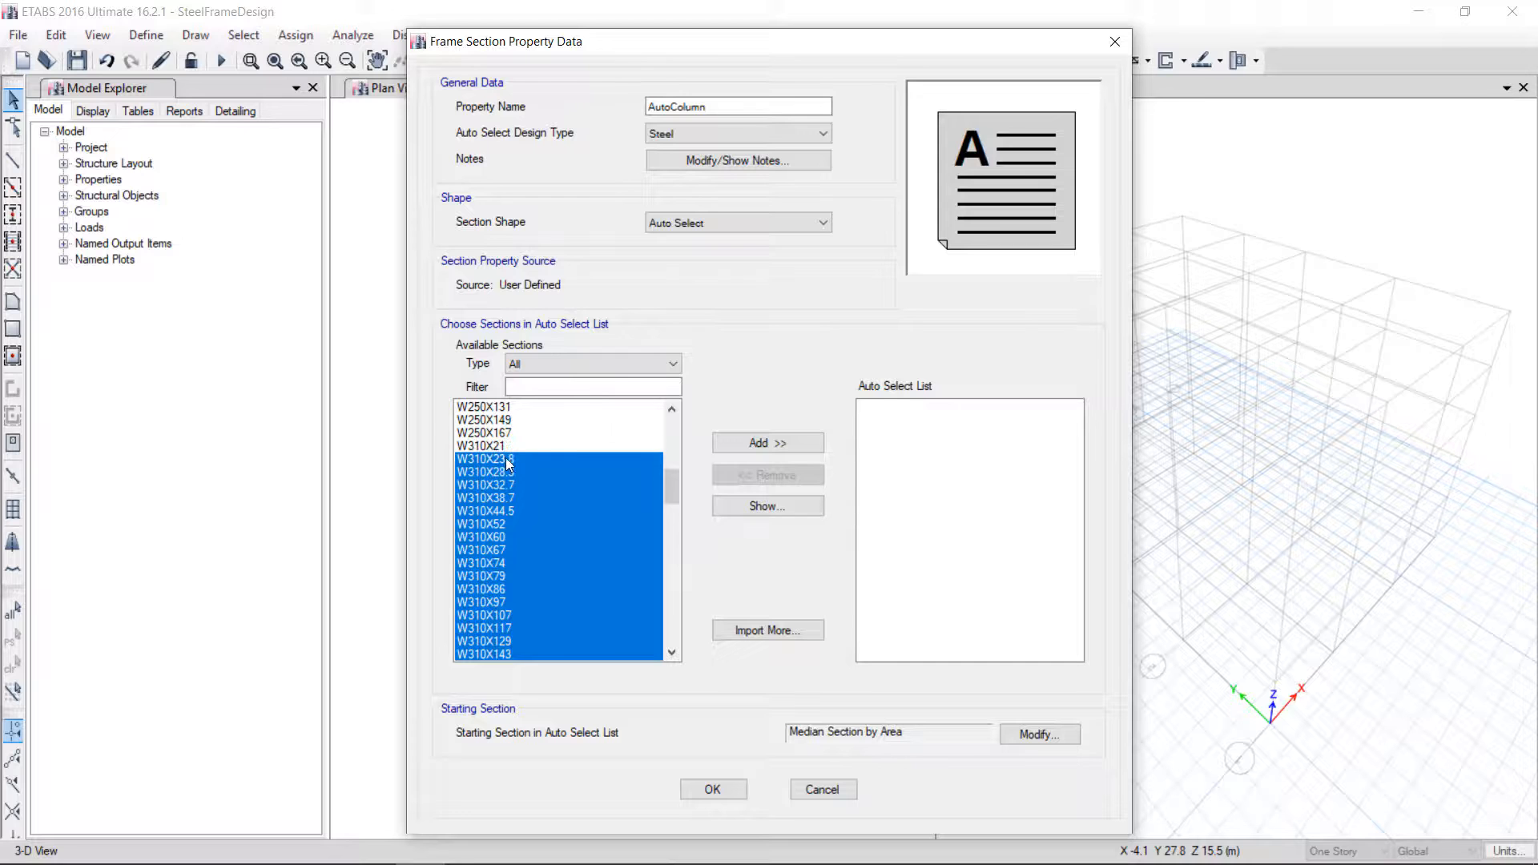
pyautogui.click(757, 445)
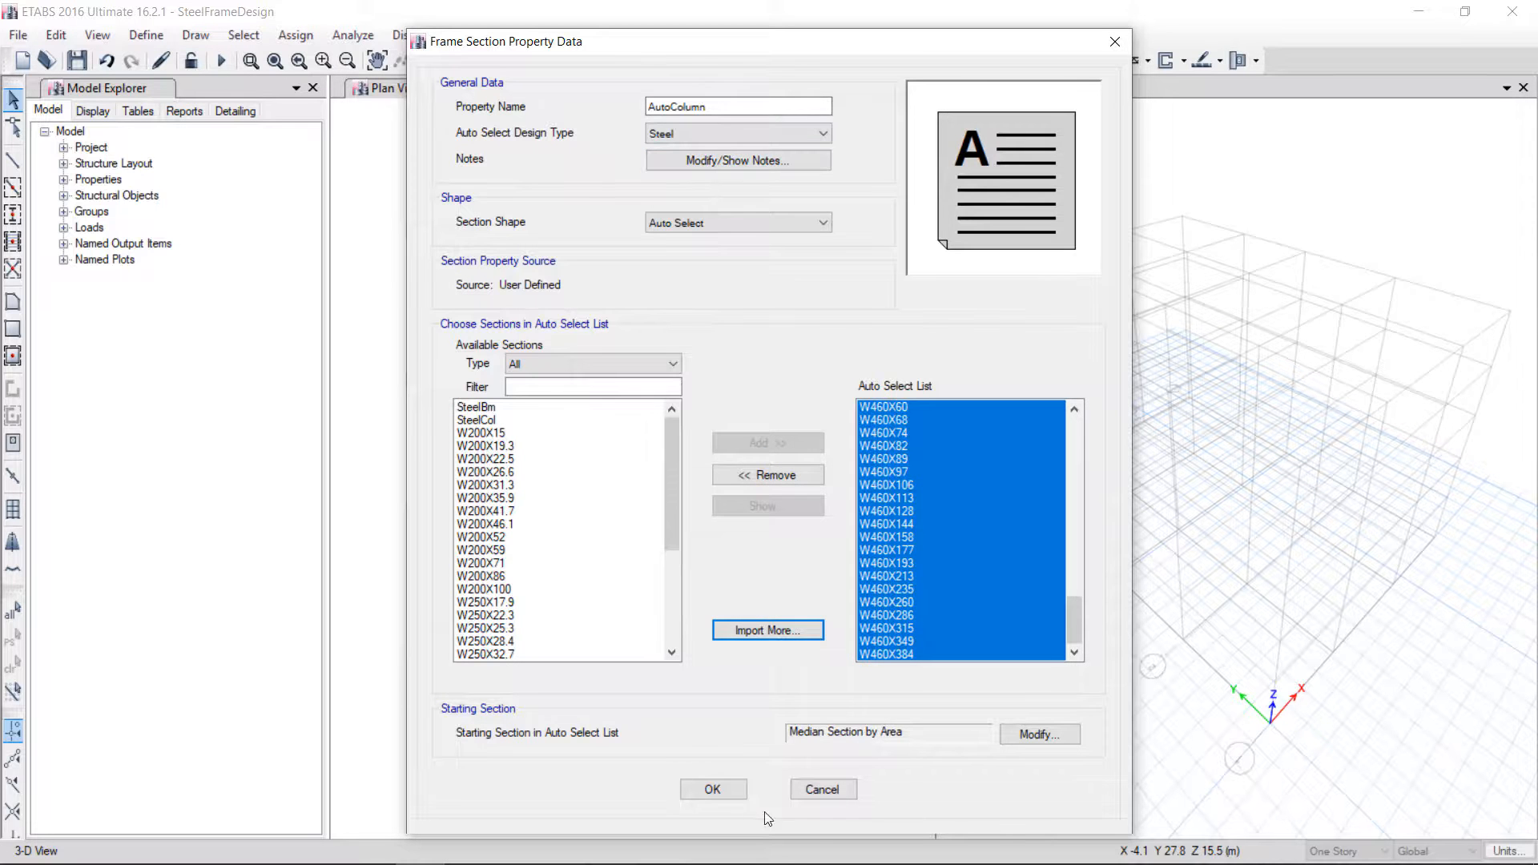
pyautogui.click(712, 790)
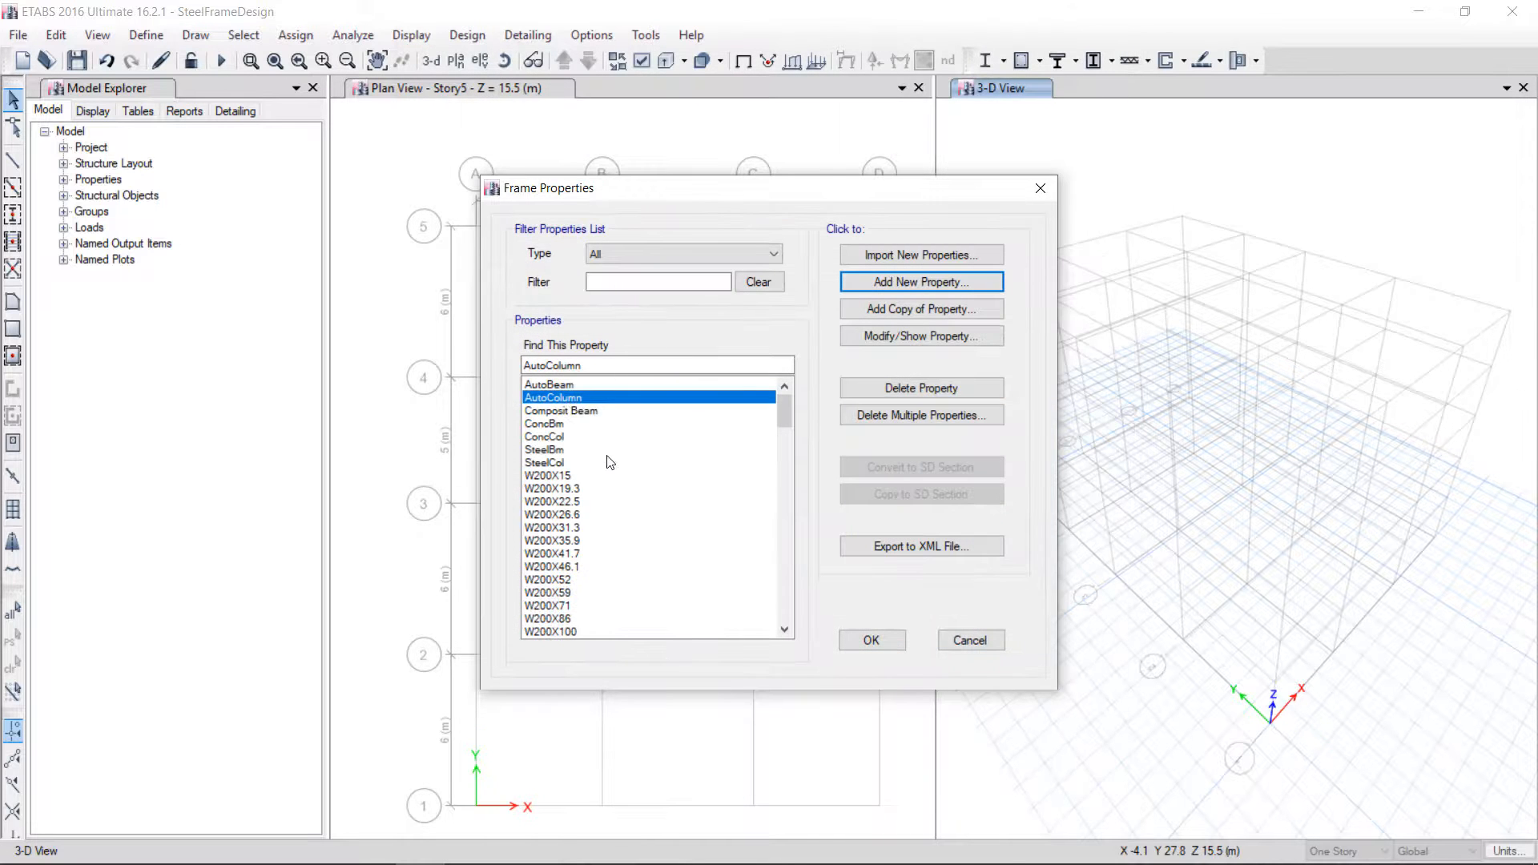
pyautogui.click(871, 641)
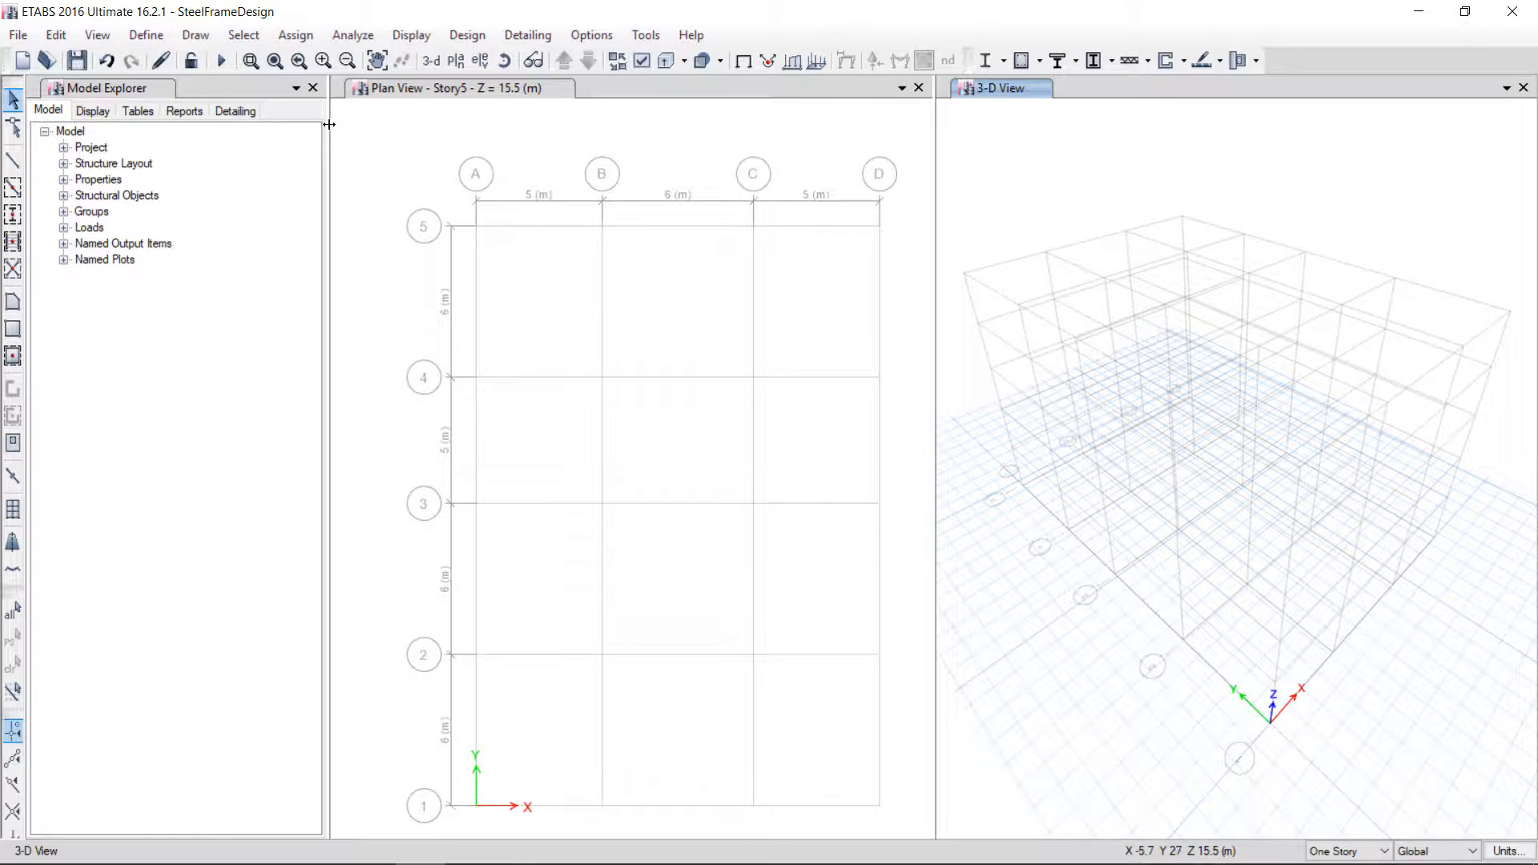
# Start drawing columns in the Story5 plan view with the AutoColumn section property
pyautogui.click(14, 215)
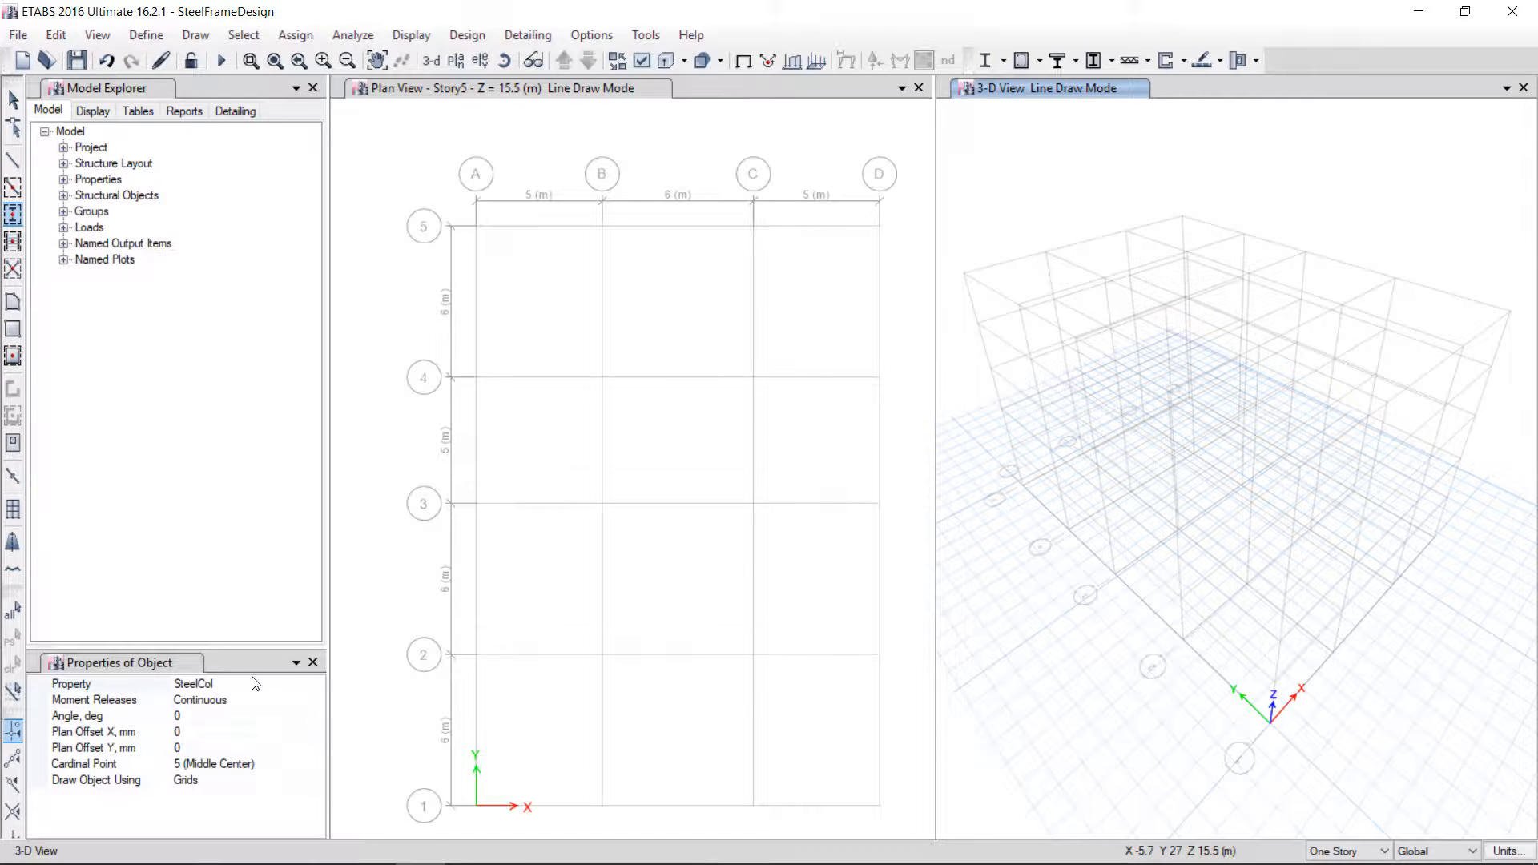
pyautogui.click(310, 685)
pyautogui.click(315, 684)
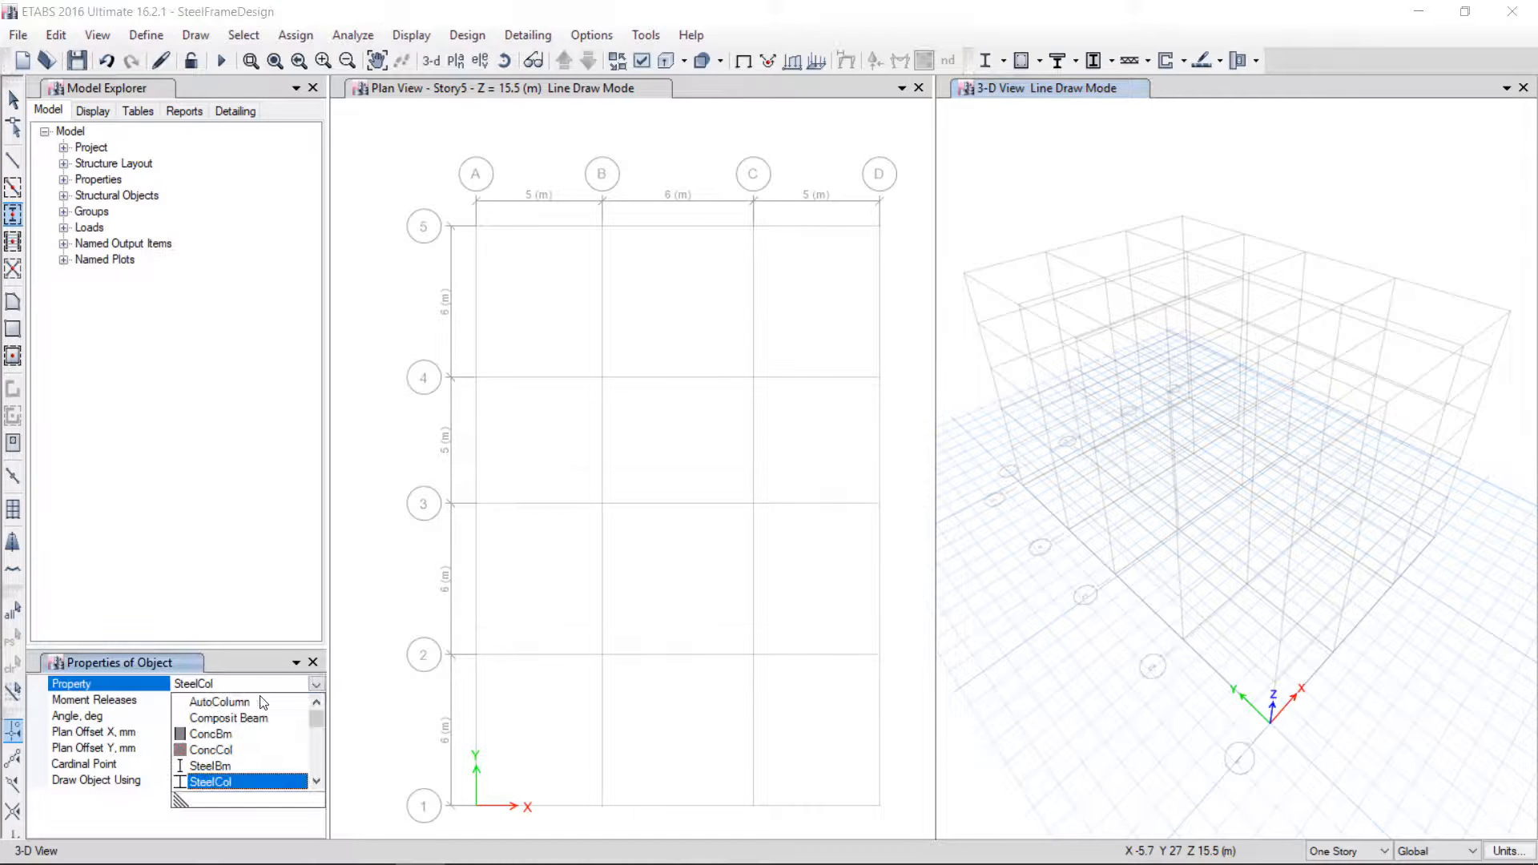
pyautogui.click(218, 704)
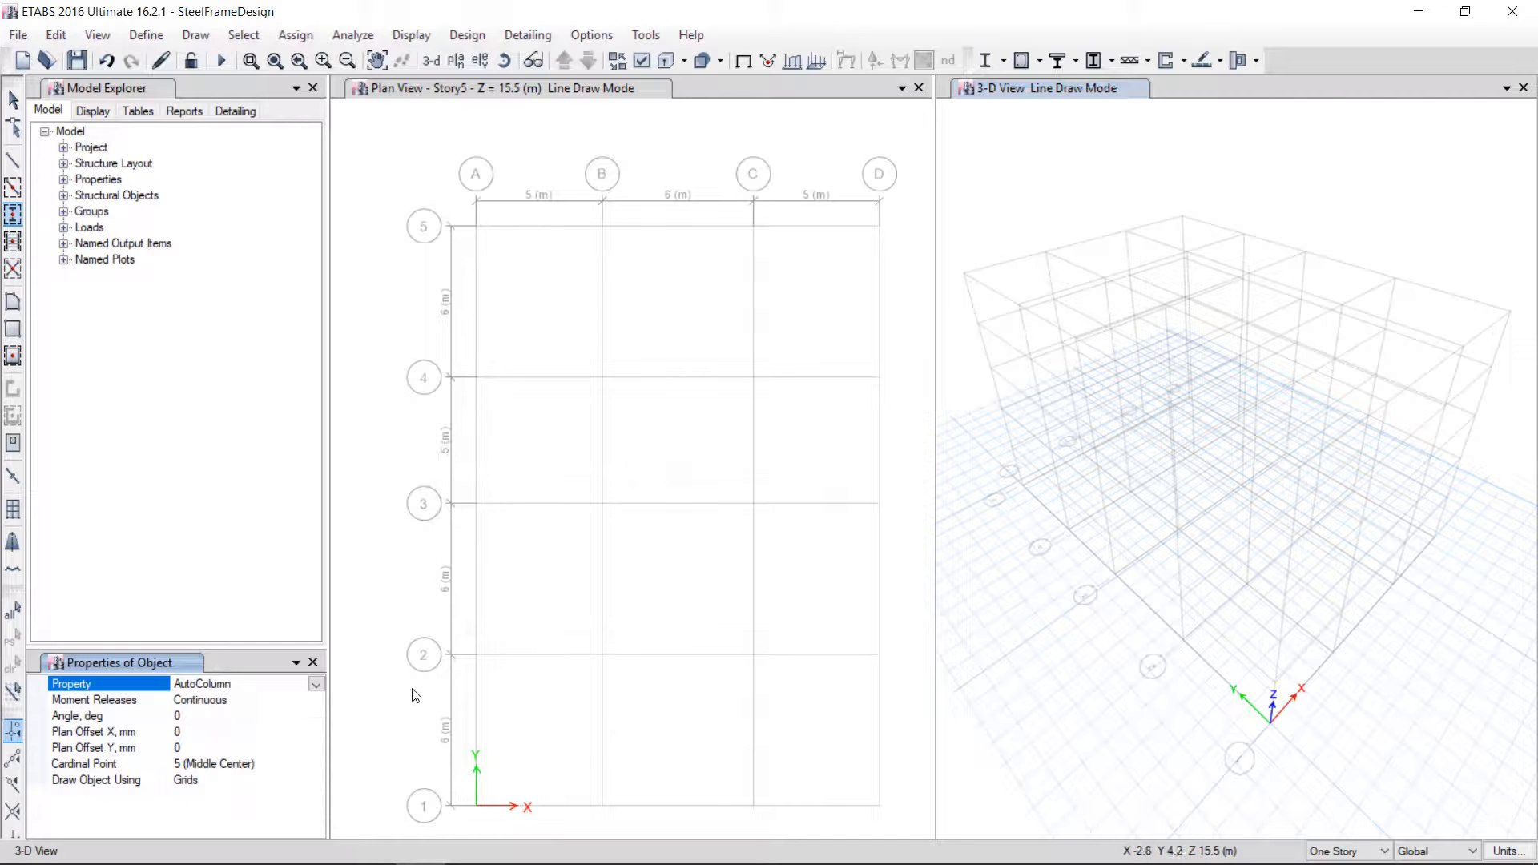
pyautogui.click(524, 92)
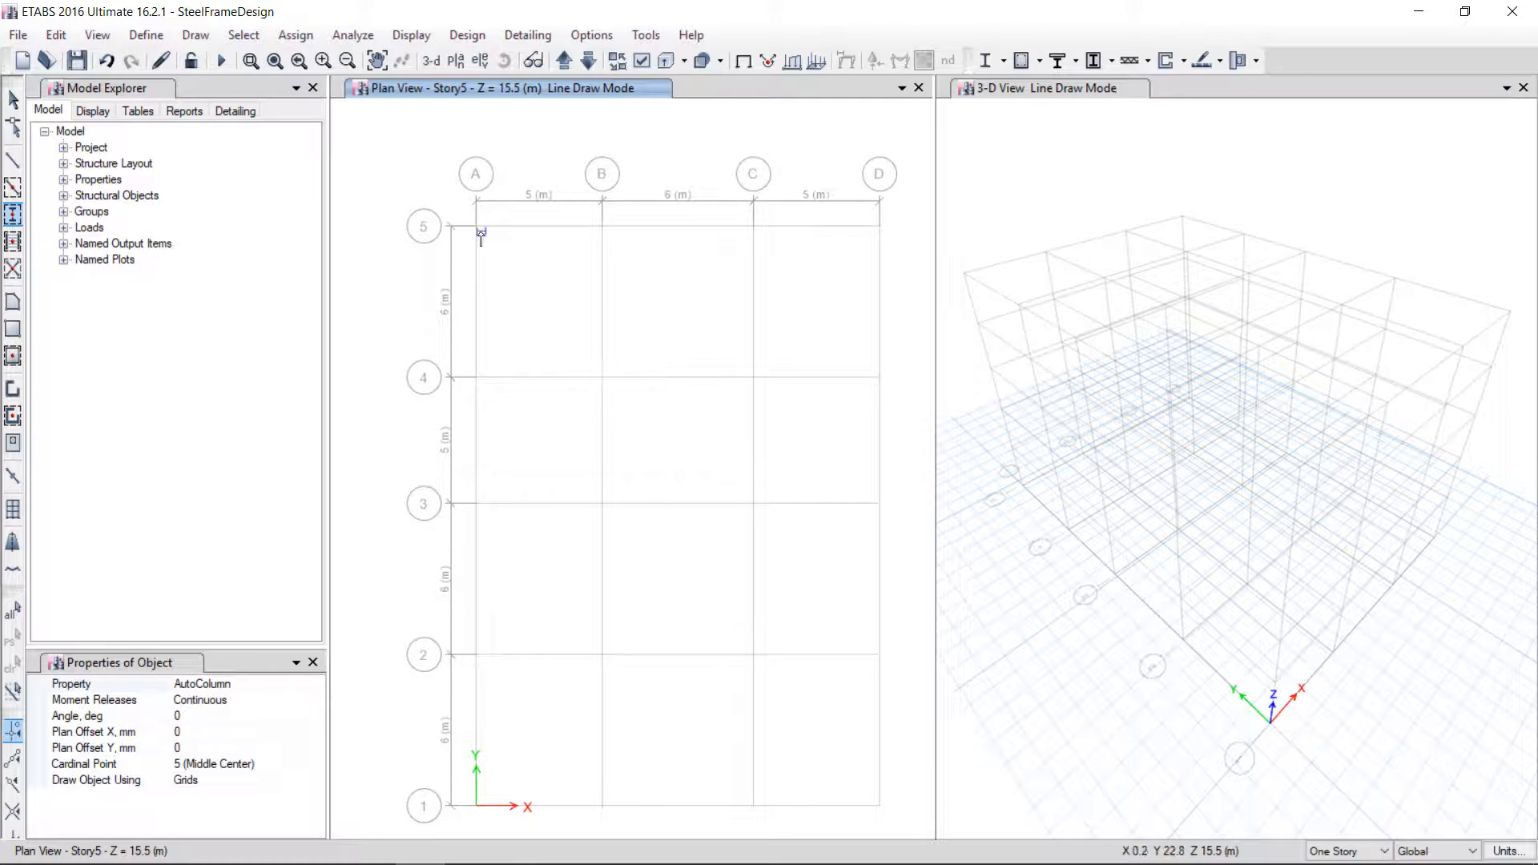
# Undo a single-story column placed at grid A5 and set drawing to apply to all stories
pyautogui.click(514, 241)
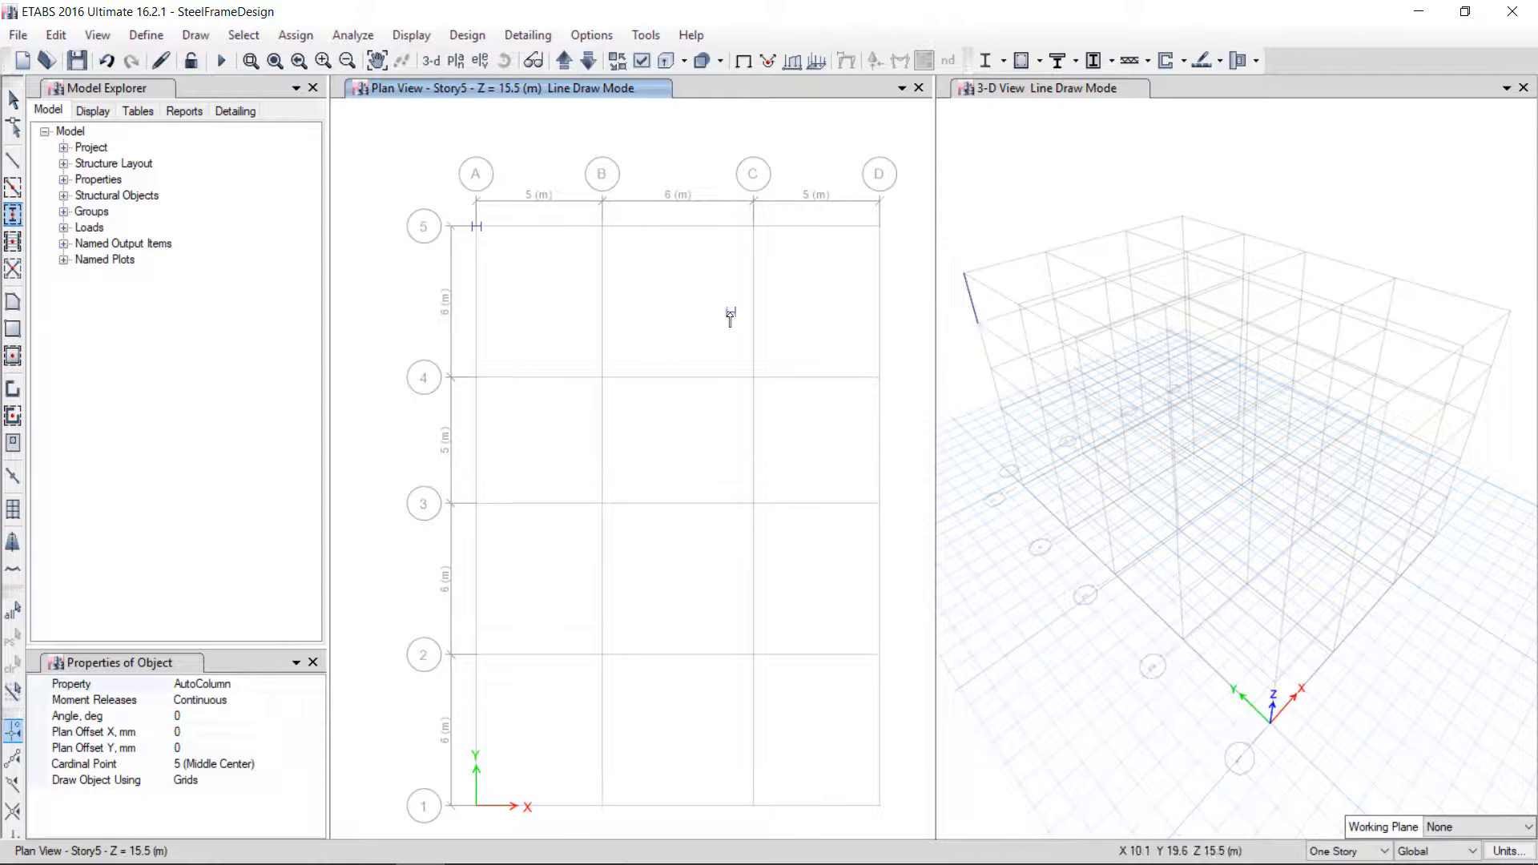
pyautogui.hotkey('ctrl', 'z')
pyautogui.click(1350, 853)
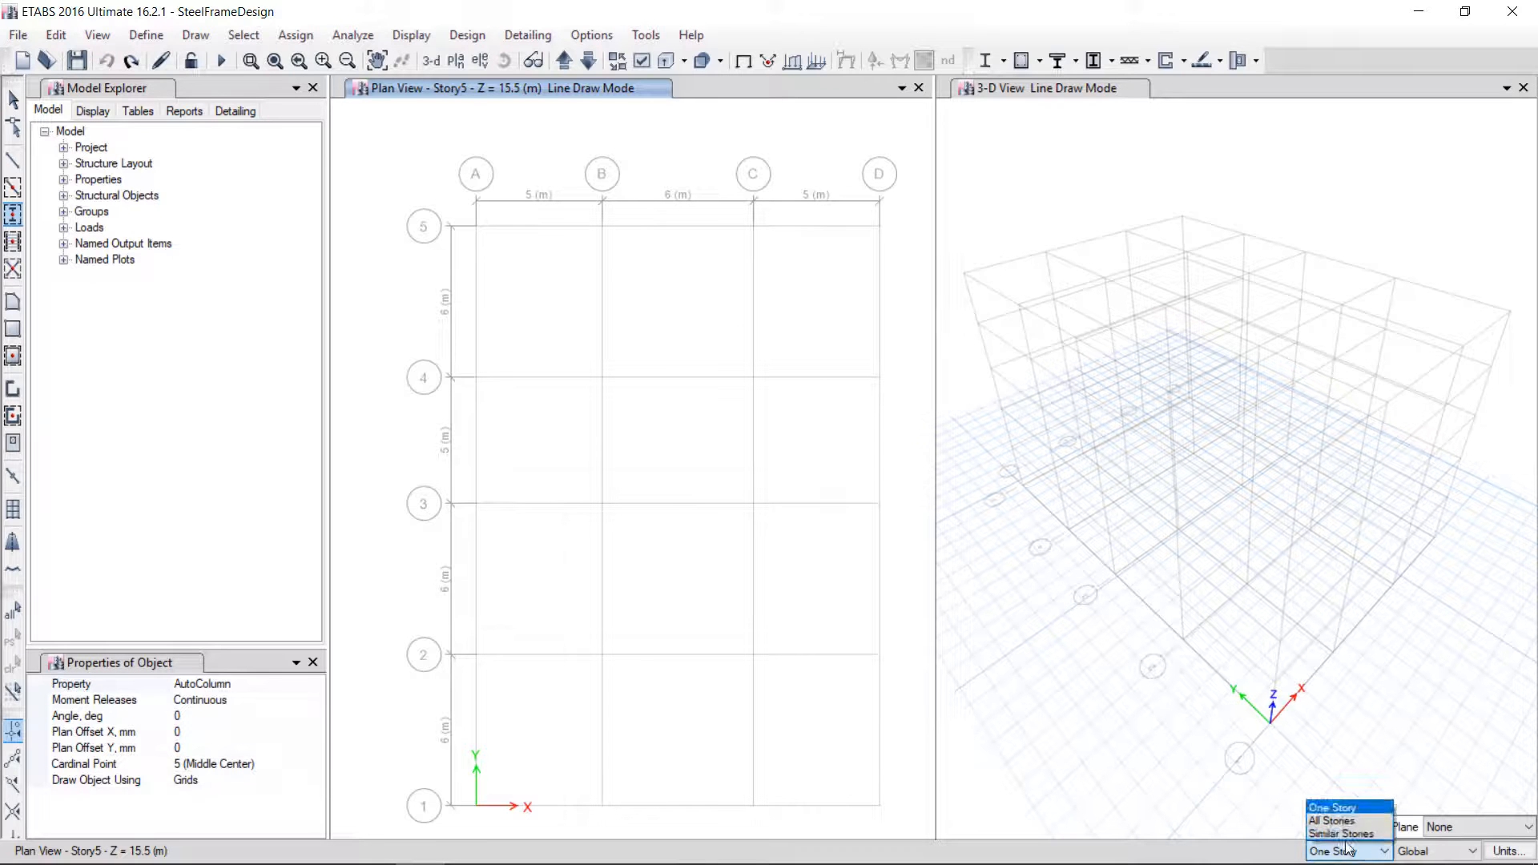
pyautogui.click(1347, 822)
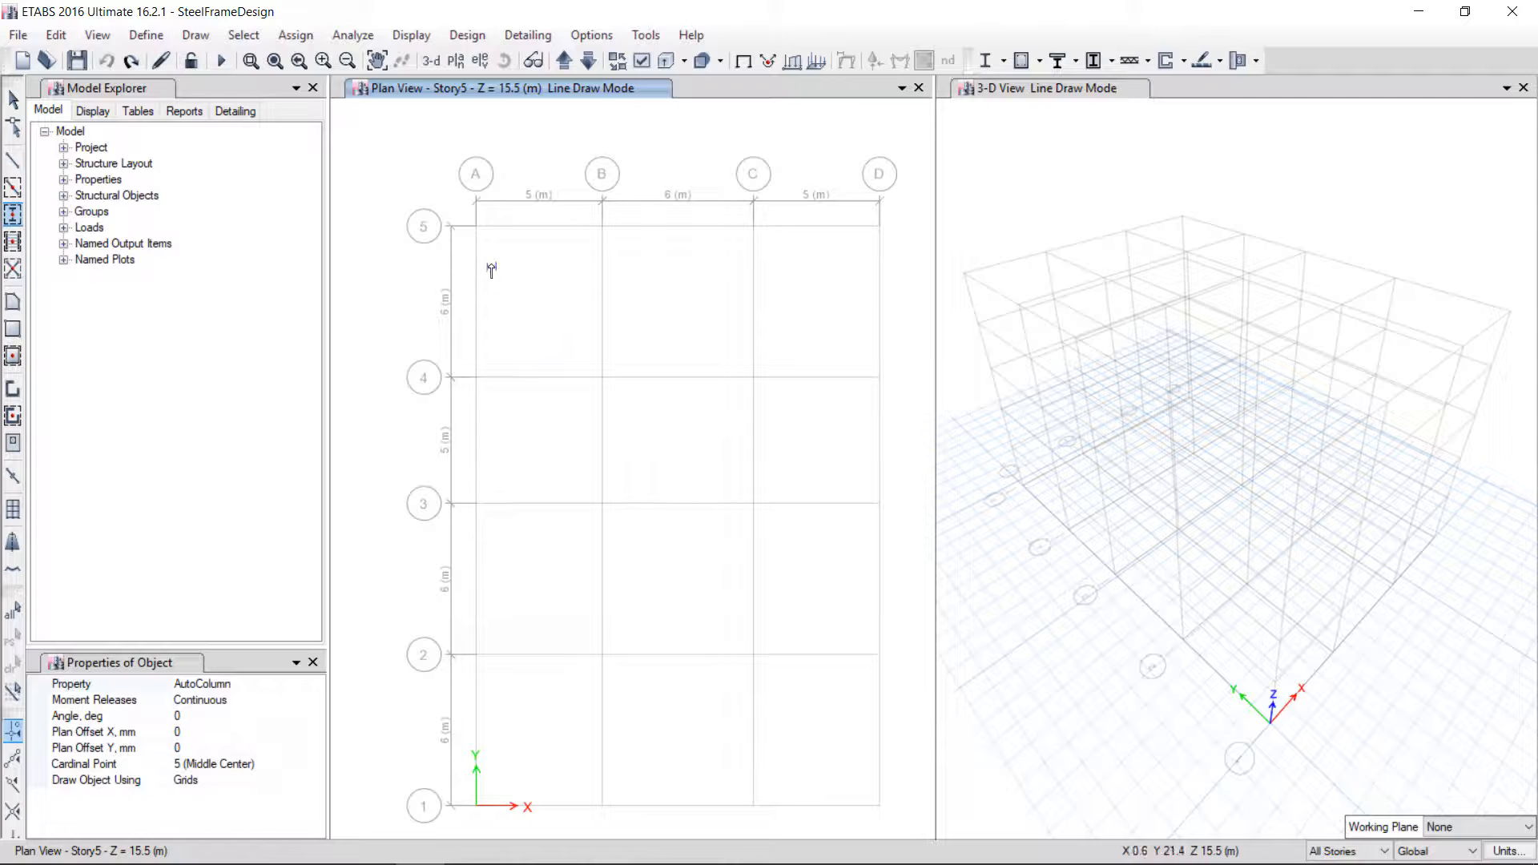
# Place AutoColumn columns at every grid intersection on all stories, then exit the drawing tool
pyautogui.click(478, 230)
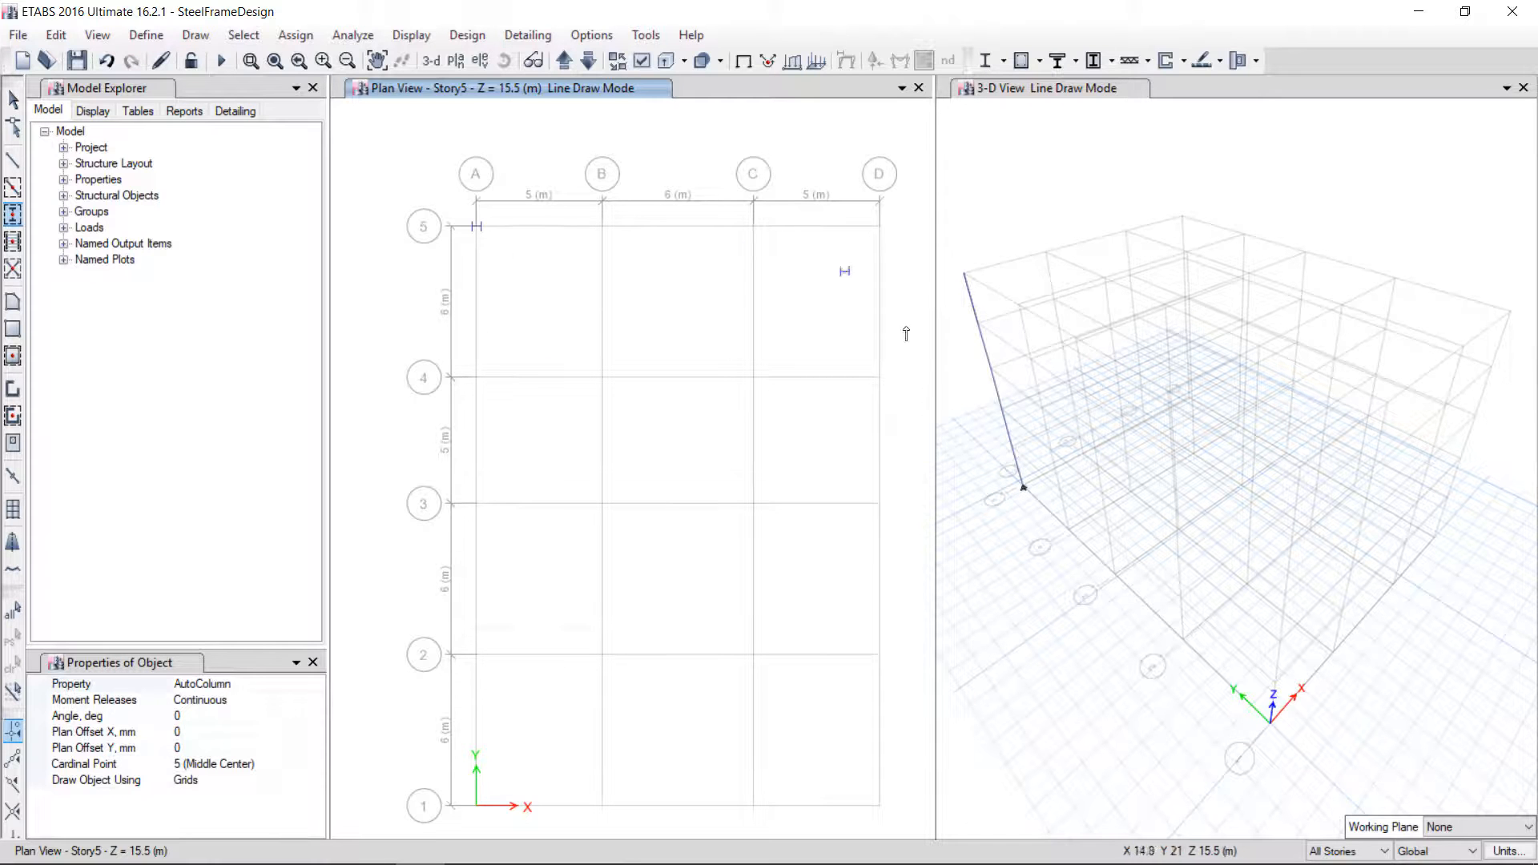
pyautogui.click(602, 227)
pyautogui.click(753, 227)
pyautogui.click(882, 231)
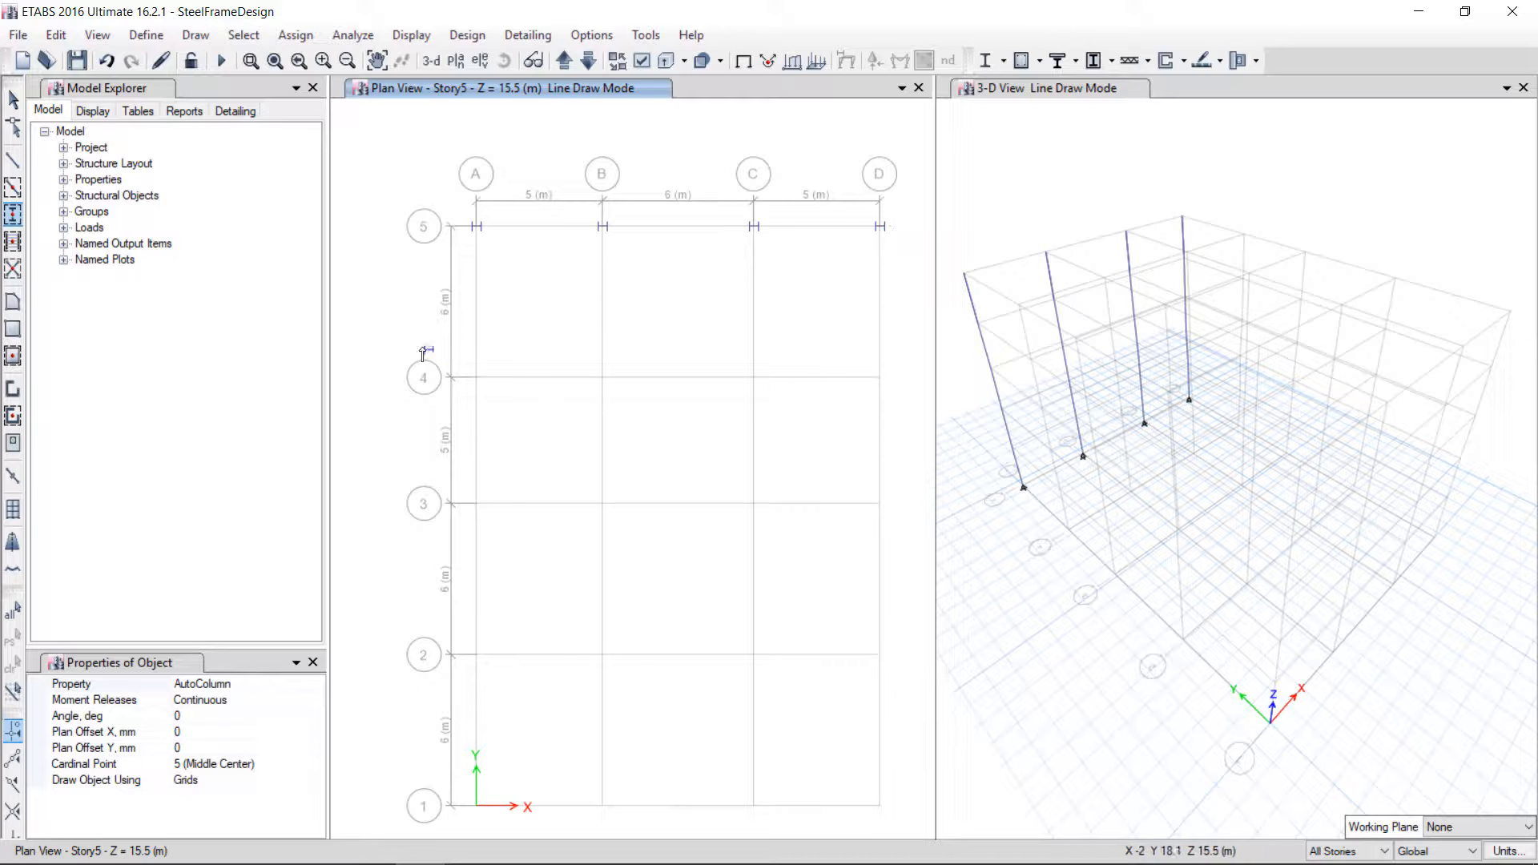
pyautogui.moveTo(422, 337); pyautogui.dragTo(784, 828)
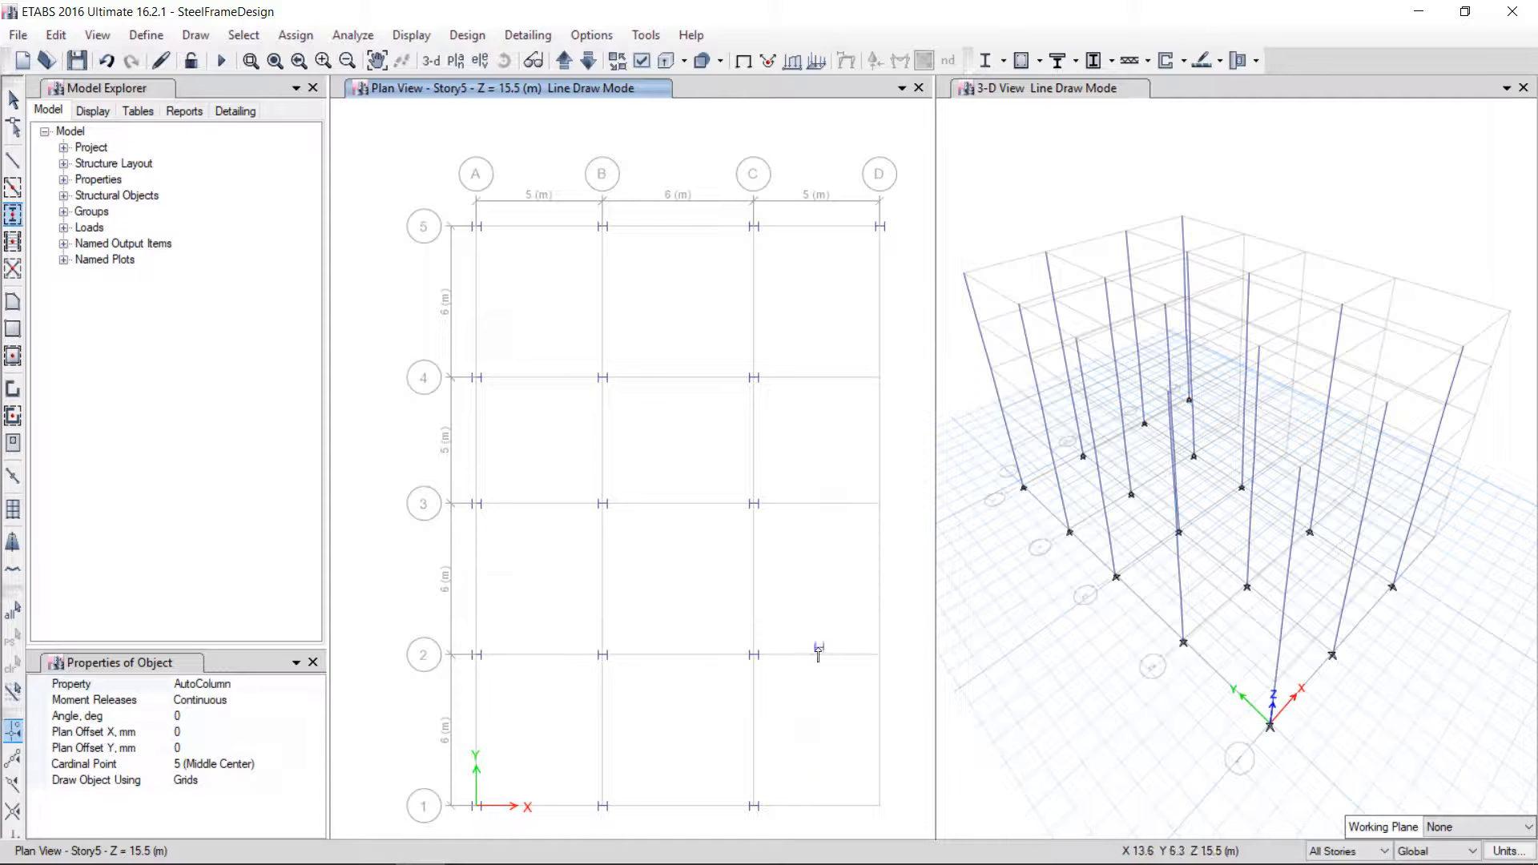
pyautogui.click(878, 376)
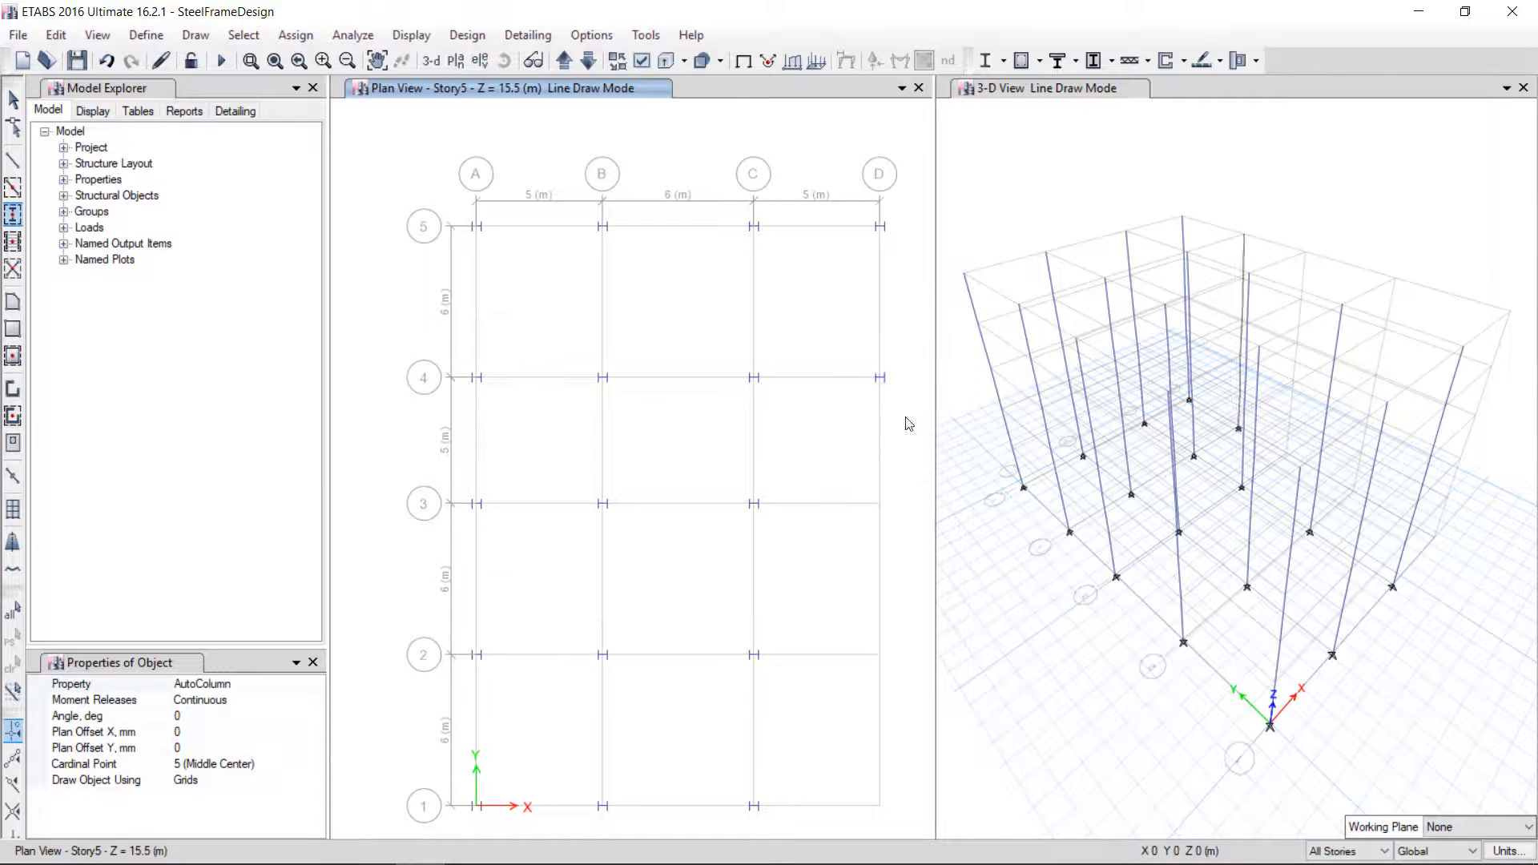
pyautogui.moveTo(848, 623); pyautogui.dragTo(910, 833)
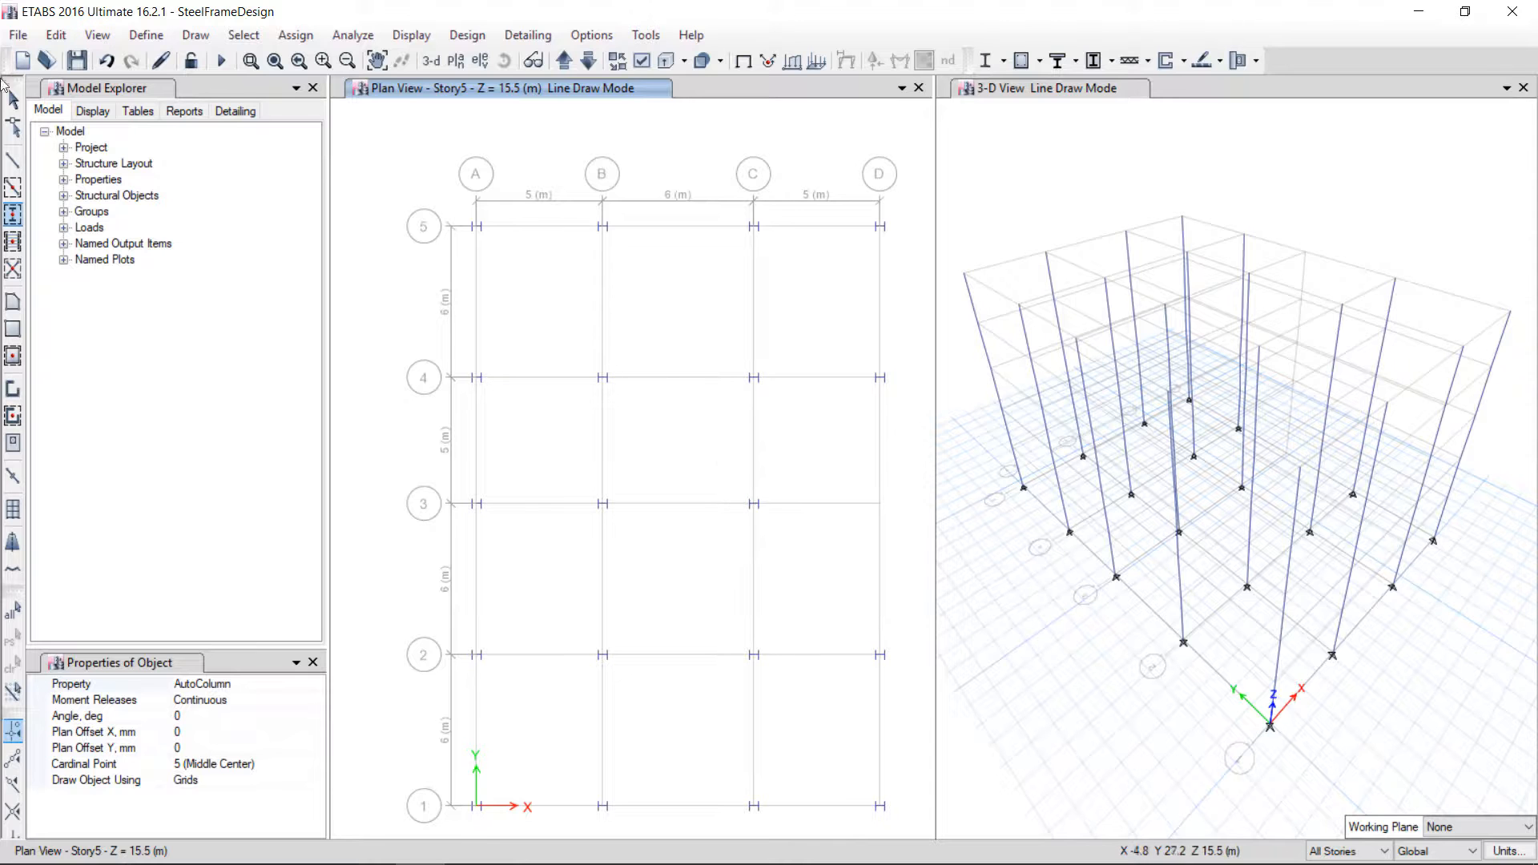
pyautogui.click(12, 100)
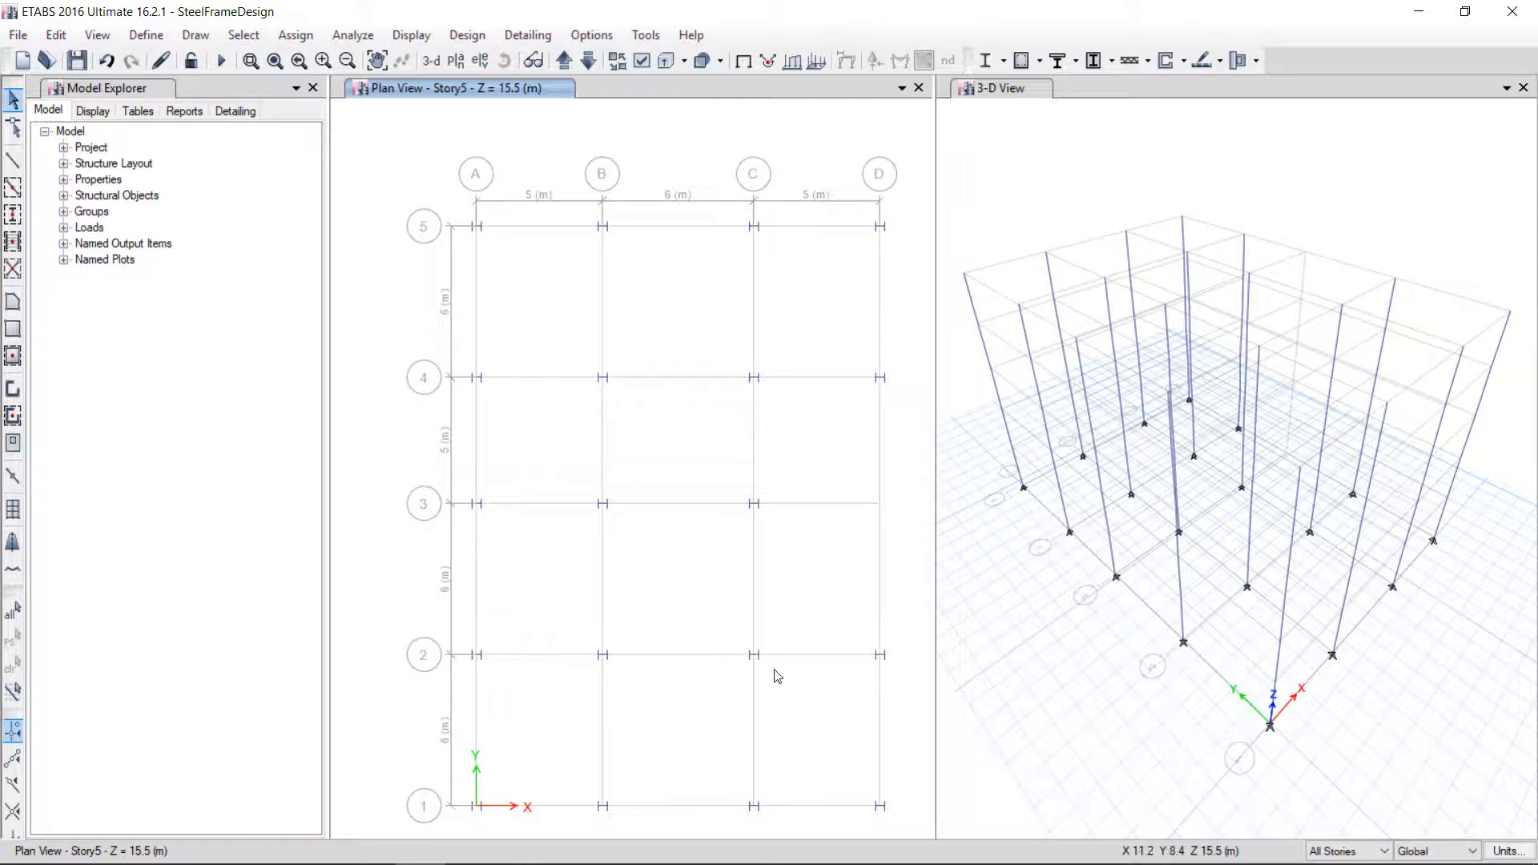
# Select the columns and orient their local axes with grid system G1, with the major direction along Y
pyautogui.moveTo(446, 347); pyautogui.dragTo(920, 703)
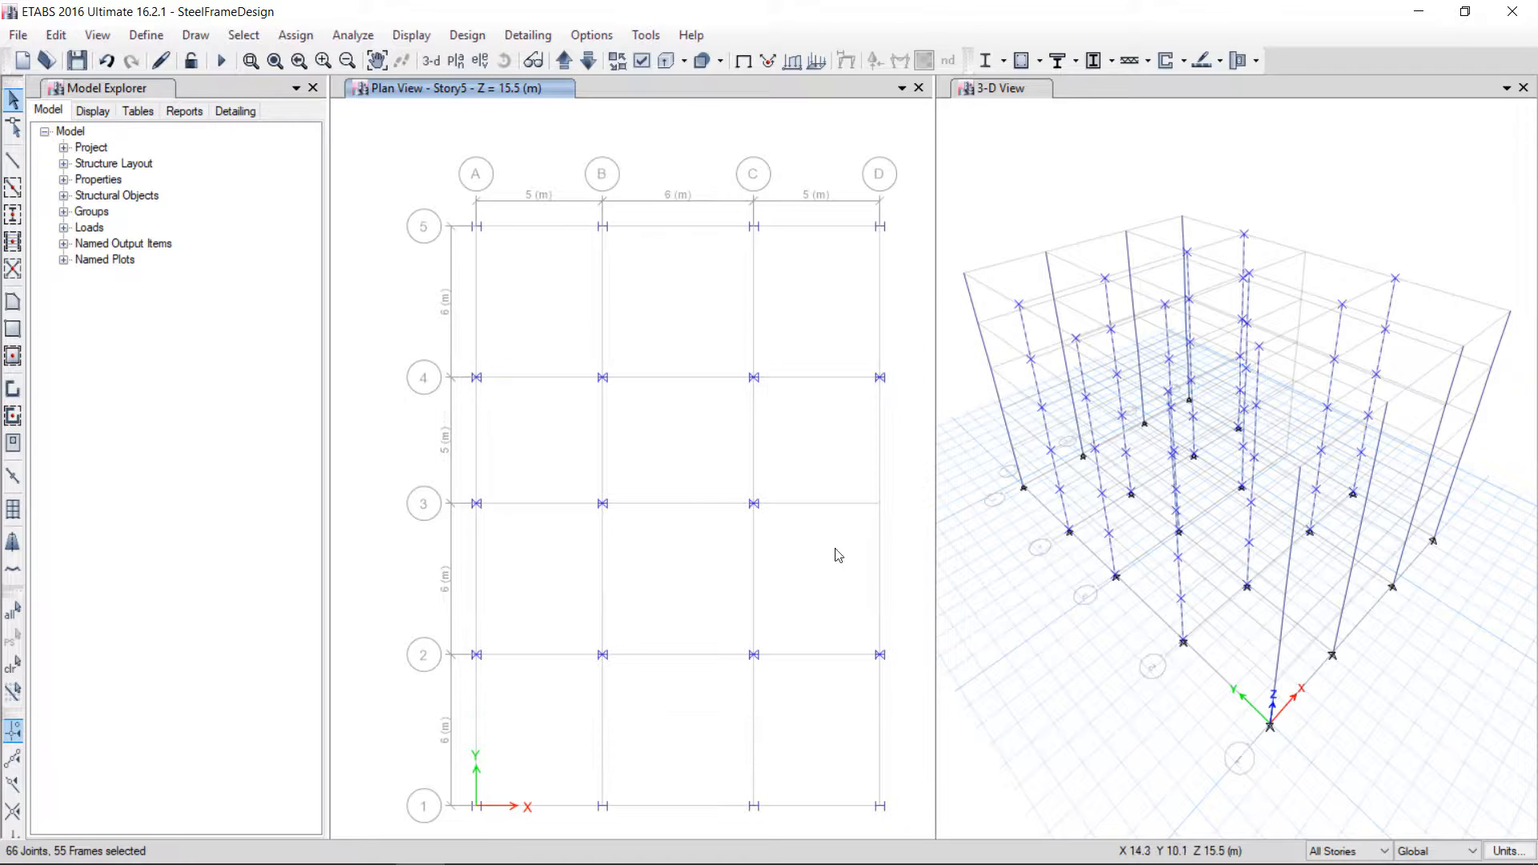
pyautogui.click(296, 35)
pyautogui.moveTo(376, 84)
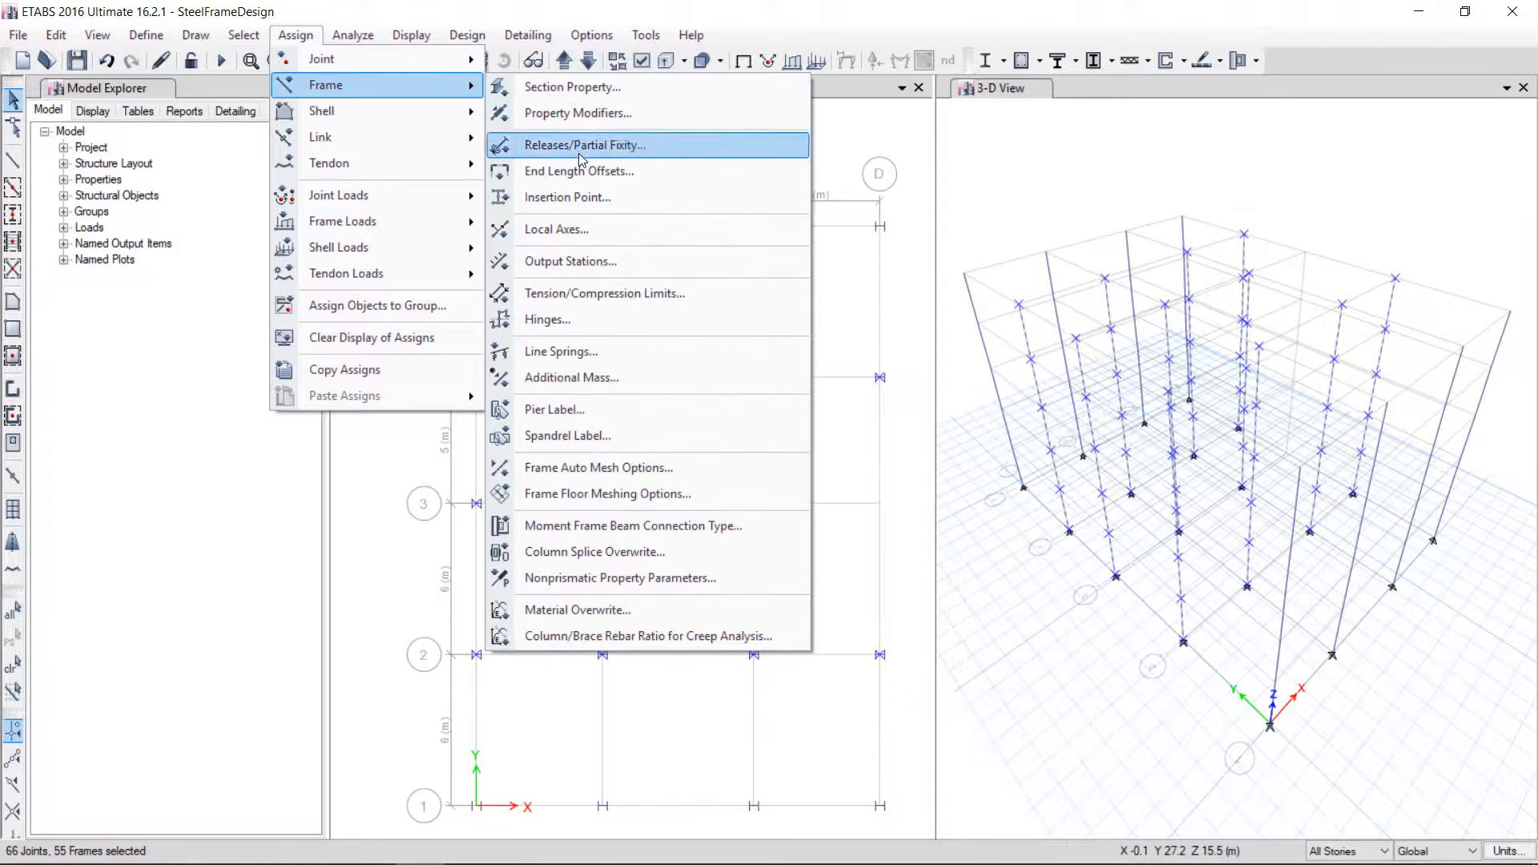
pyautogui.click(559, 229)
pyautogui.moveTo(662, 261); pyautogui.dragTo(294, 233)
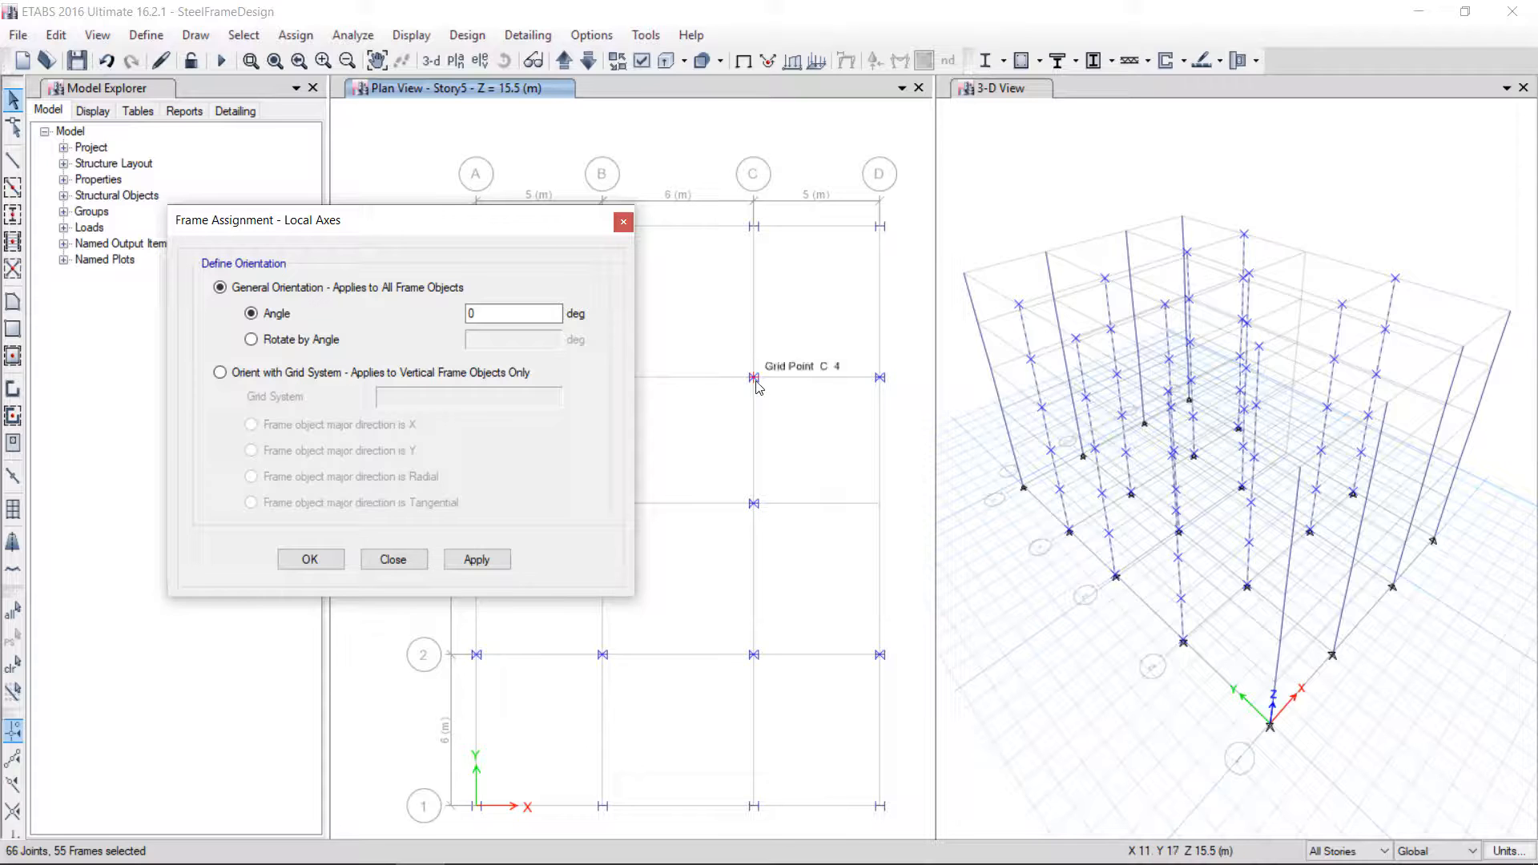
pyautogui.scroll(3, 757, 385)
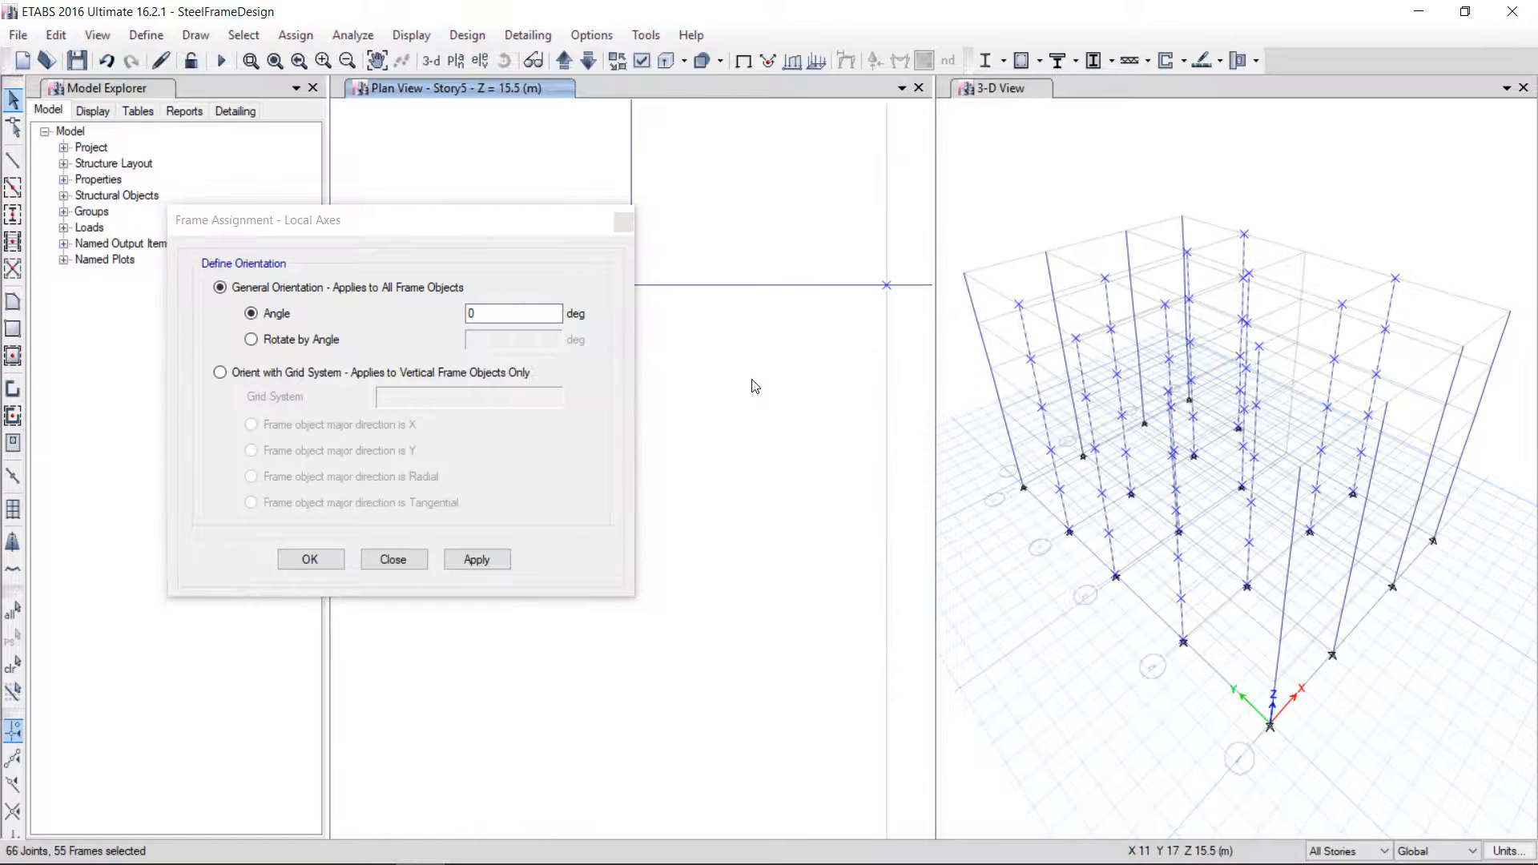
pyautogui.scroll(-2, 751, 381)
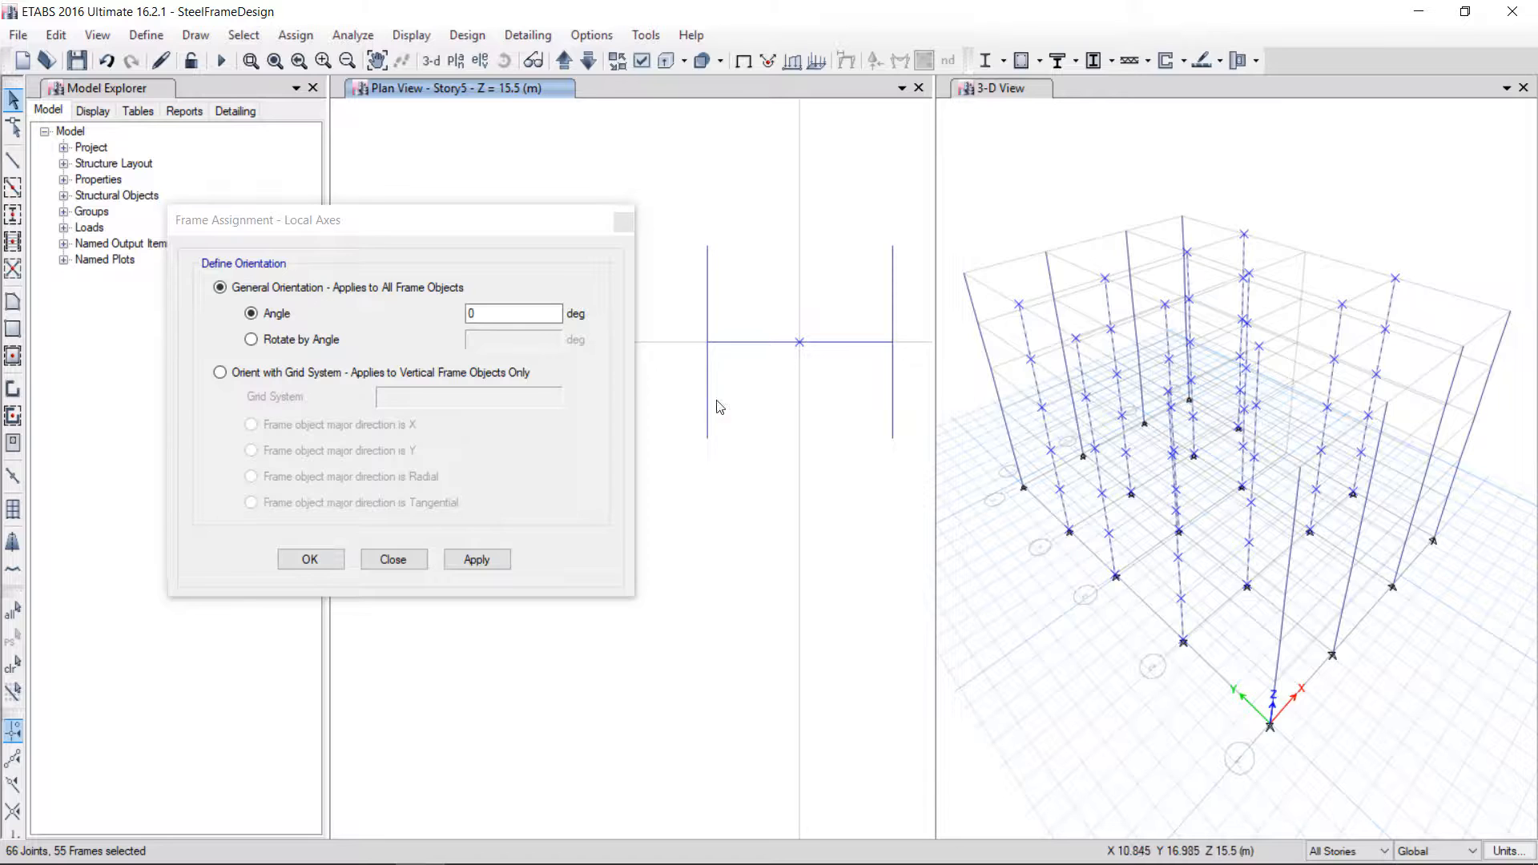
pyautogui.scroll(-2, 773, 413)
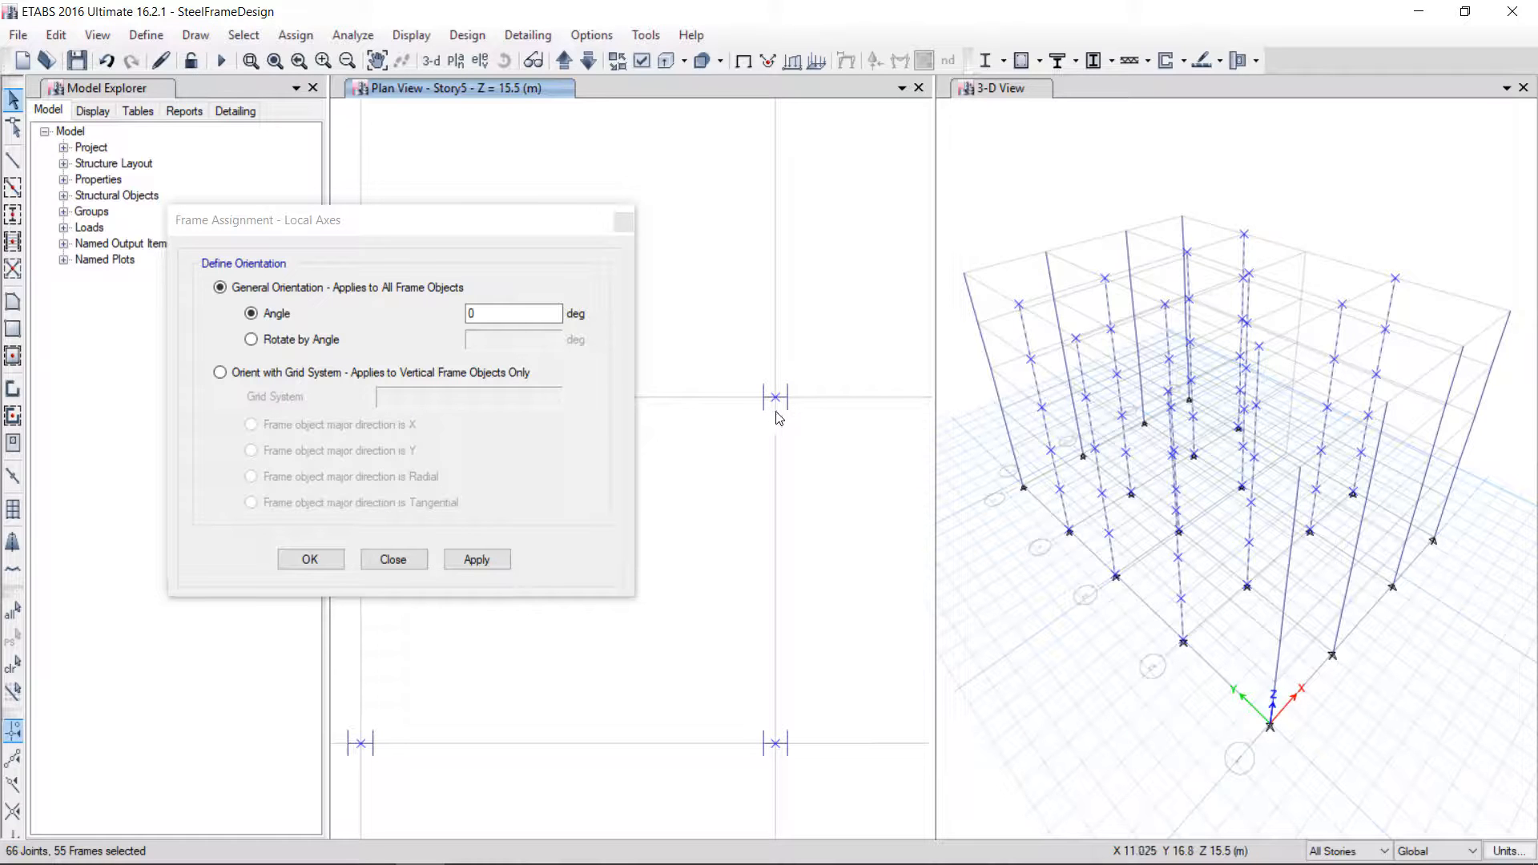
pyautogui.click(490, 319)
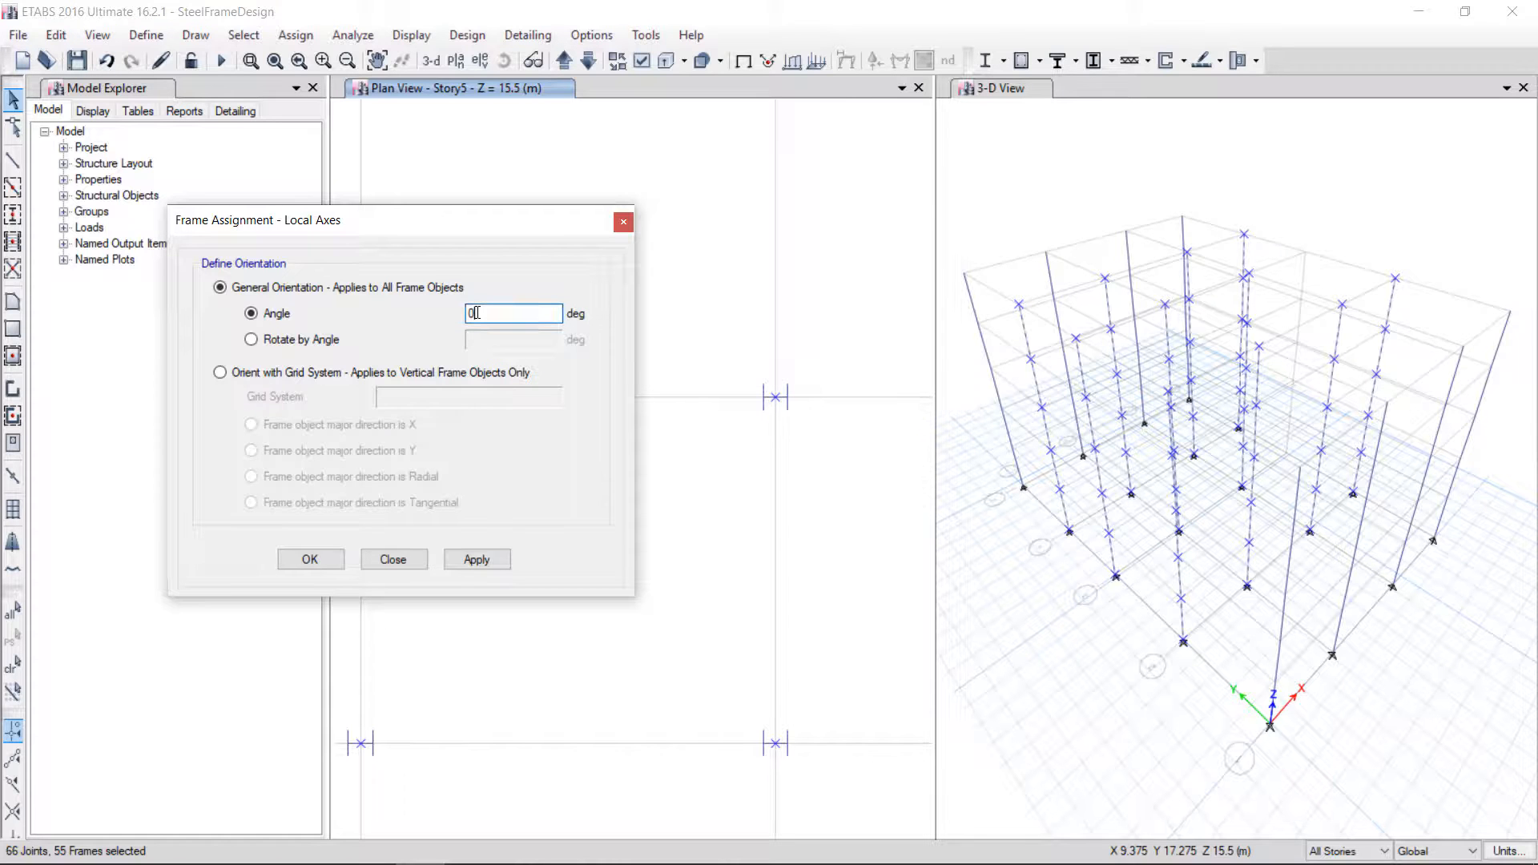
pyautogui.click(273, 375)
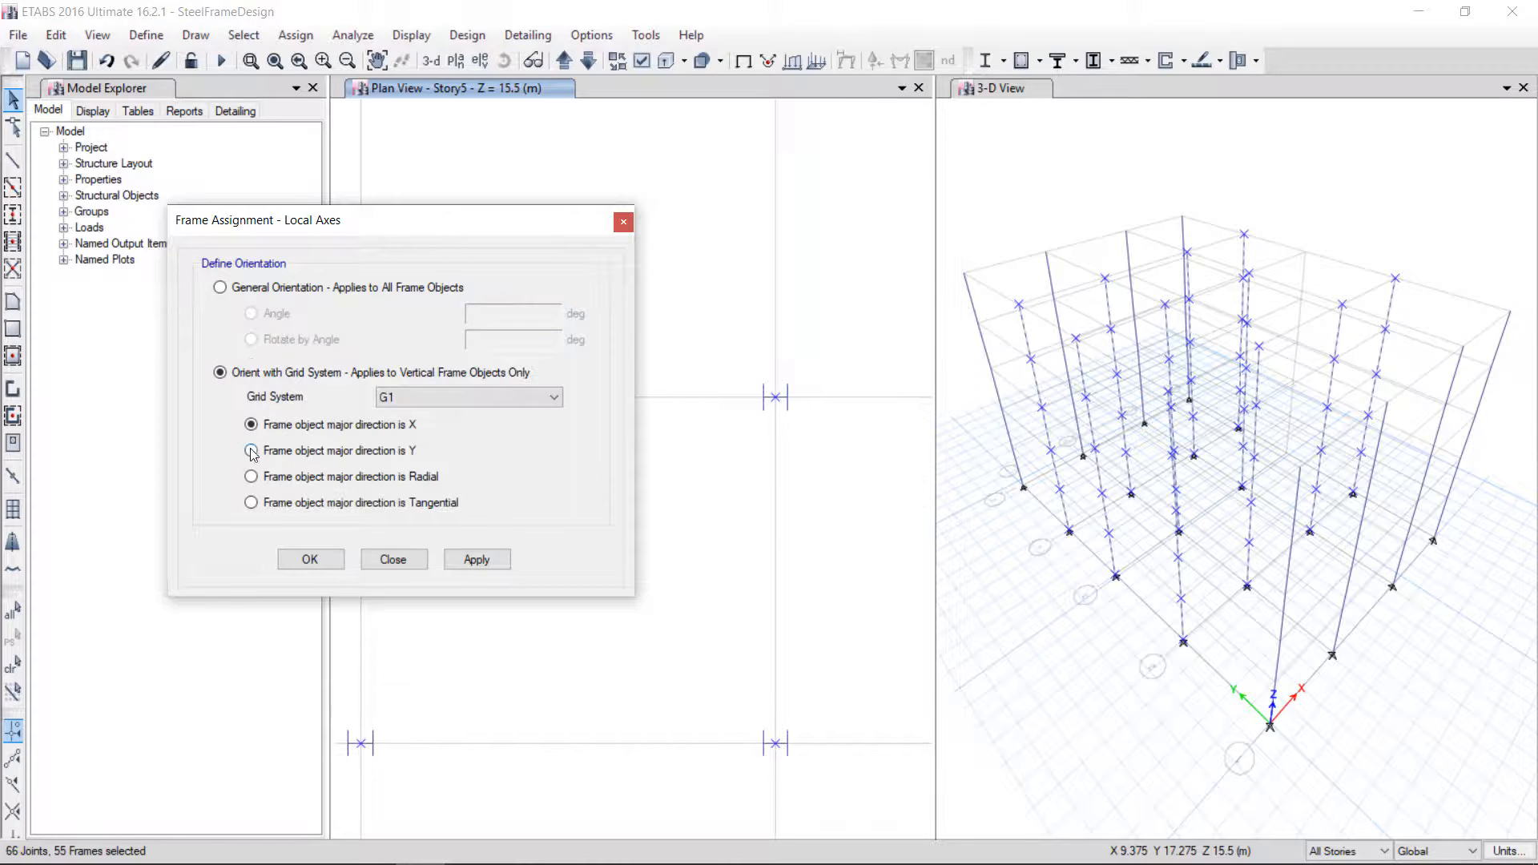
pyautogui.click(295, 453)
pyautogui.click(481, 560)
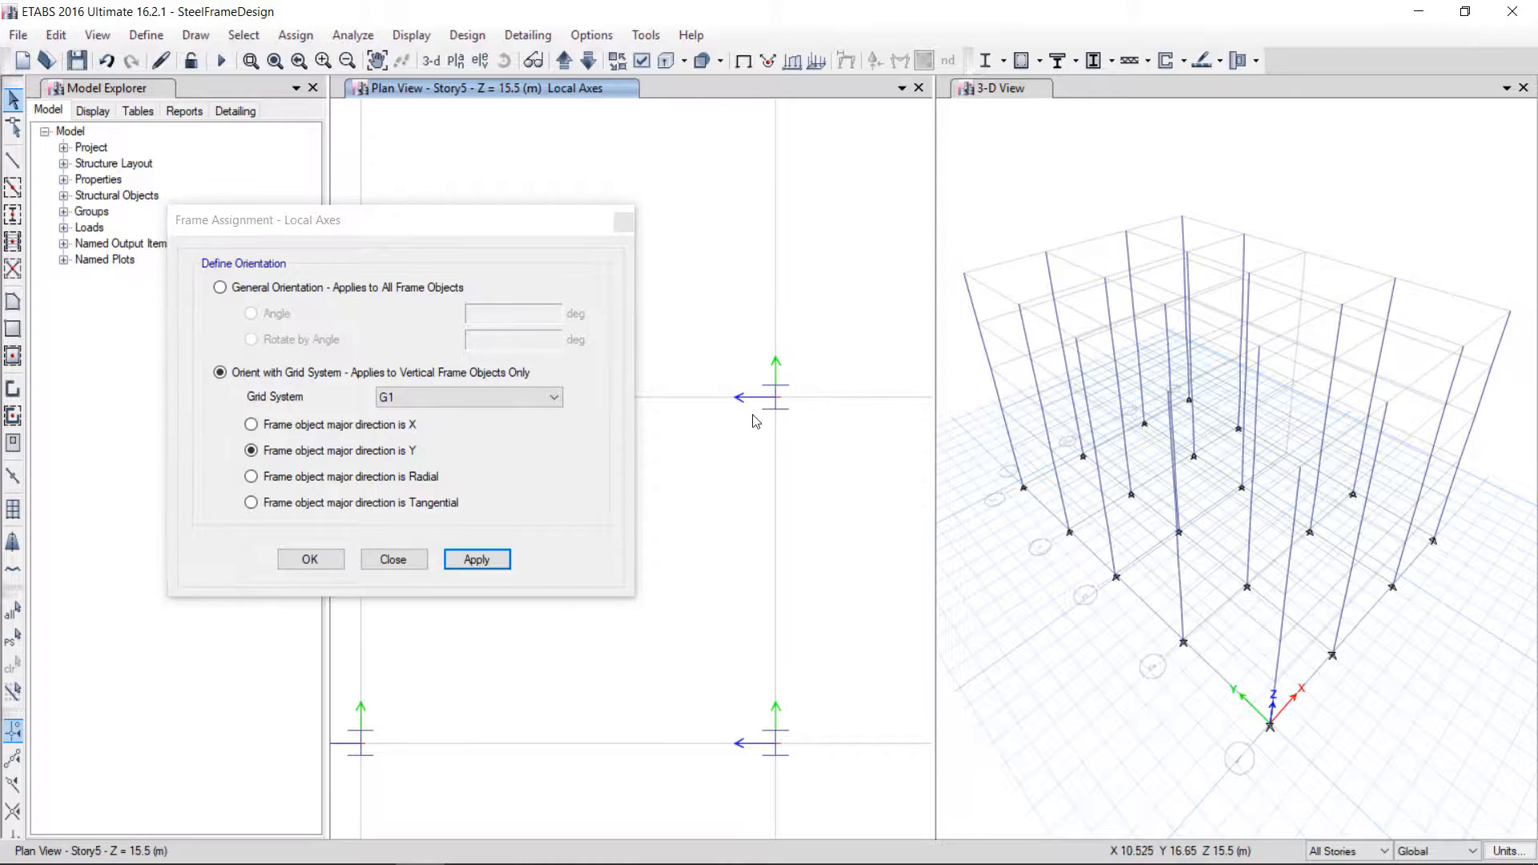
pyautogui.click(393, 560)
# Draw an AutoBeam beam along grid line 5 between grids A and B on all stories
pyautogui.scroll(-5, 874, 526)
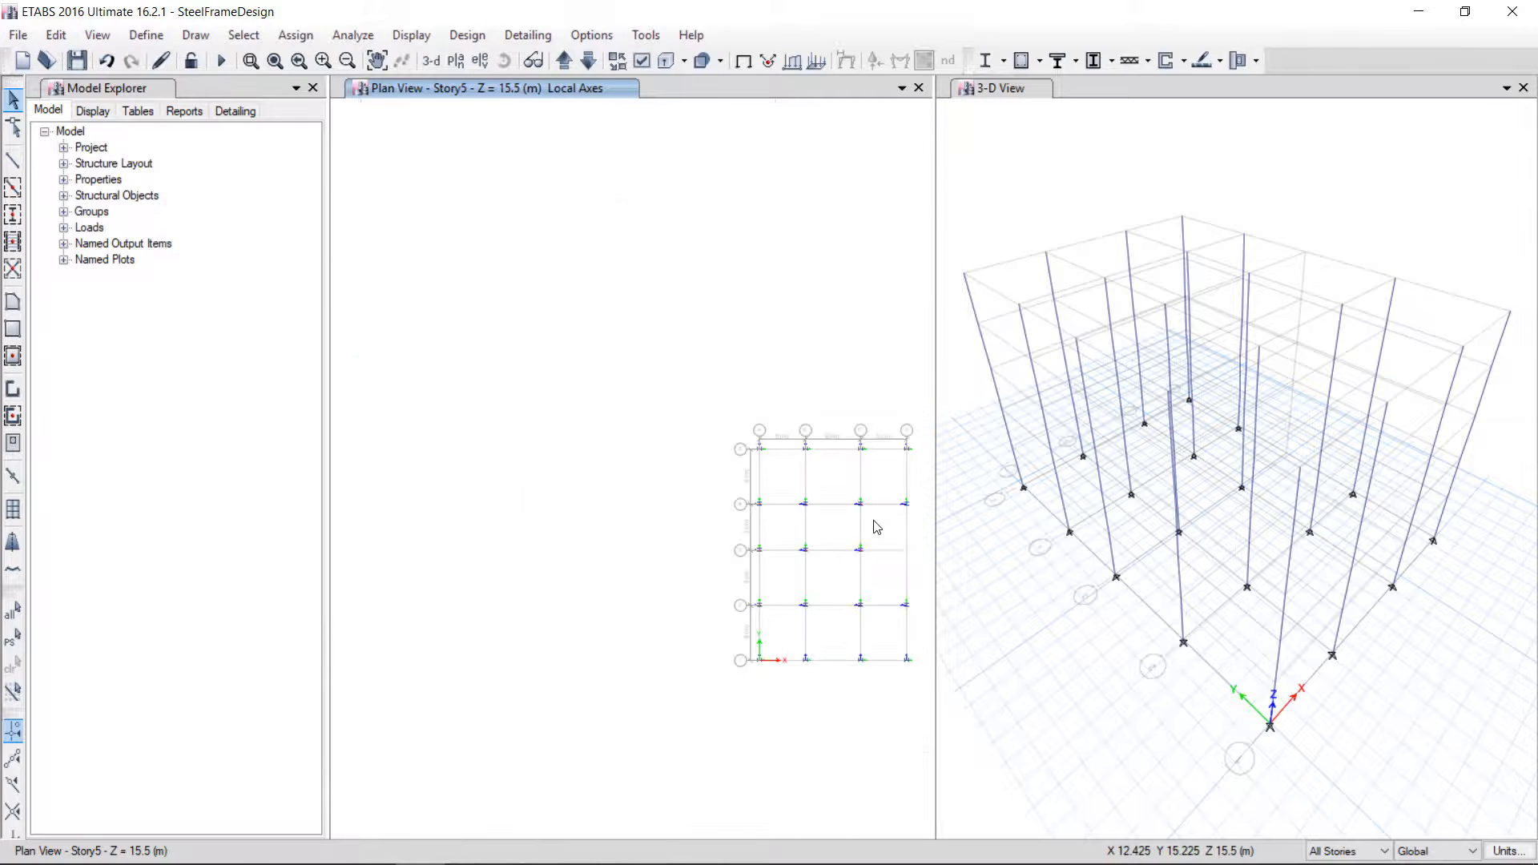
pyautogui.scroll(3, 875, 530)
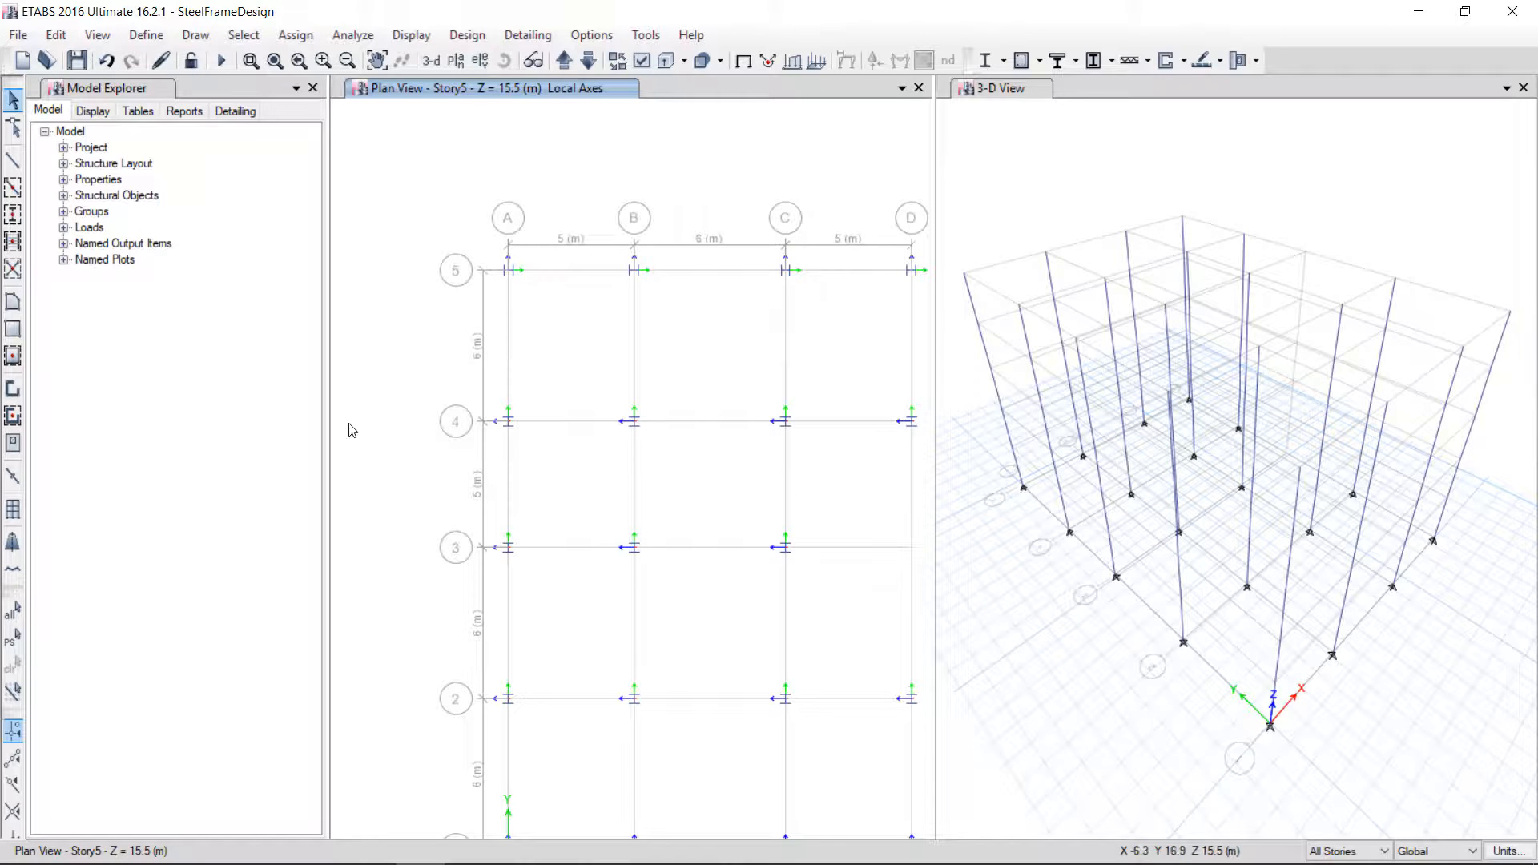
pyautogui.scroll(-3, 349, 424)
pyautogui.scroll(2, 377, 420)
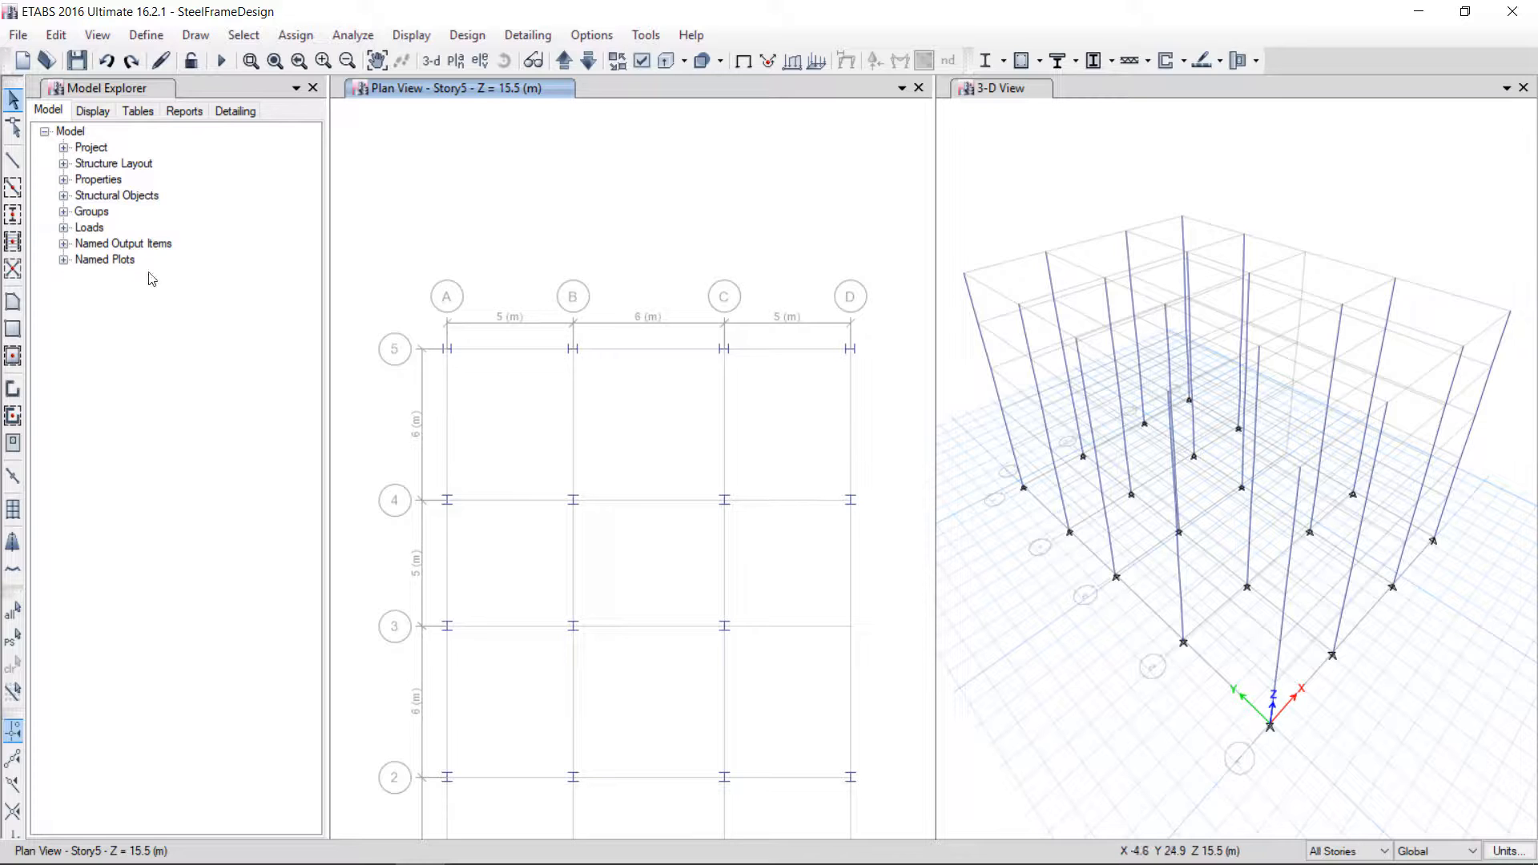
pyautogui.click(12, 187)
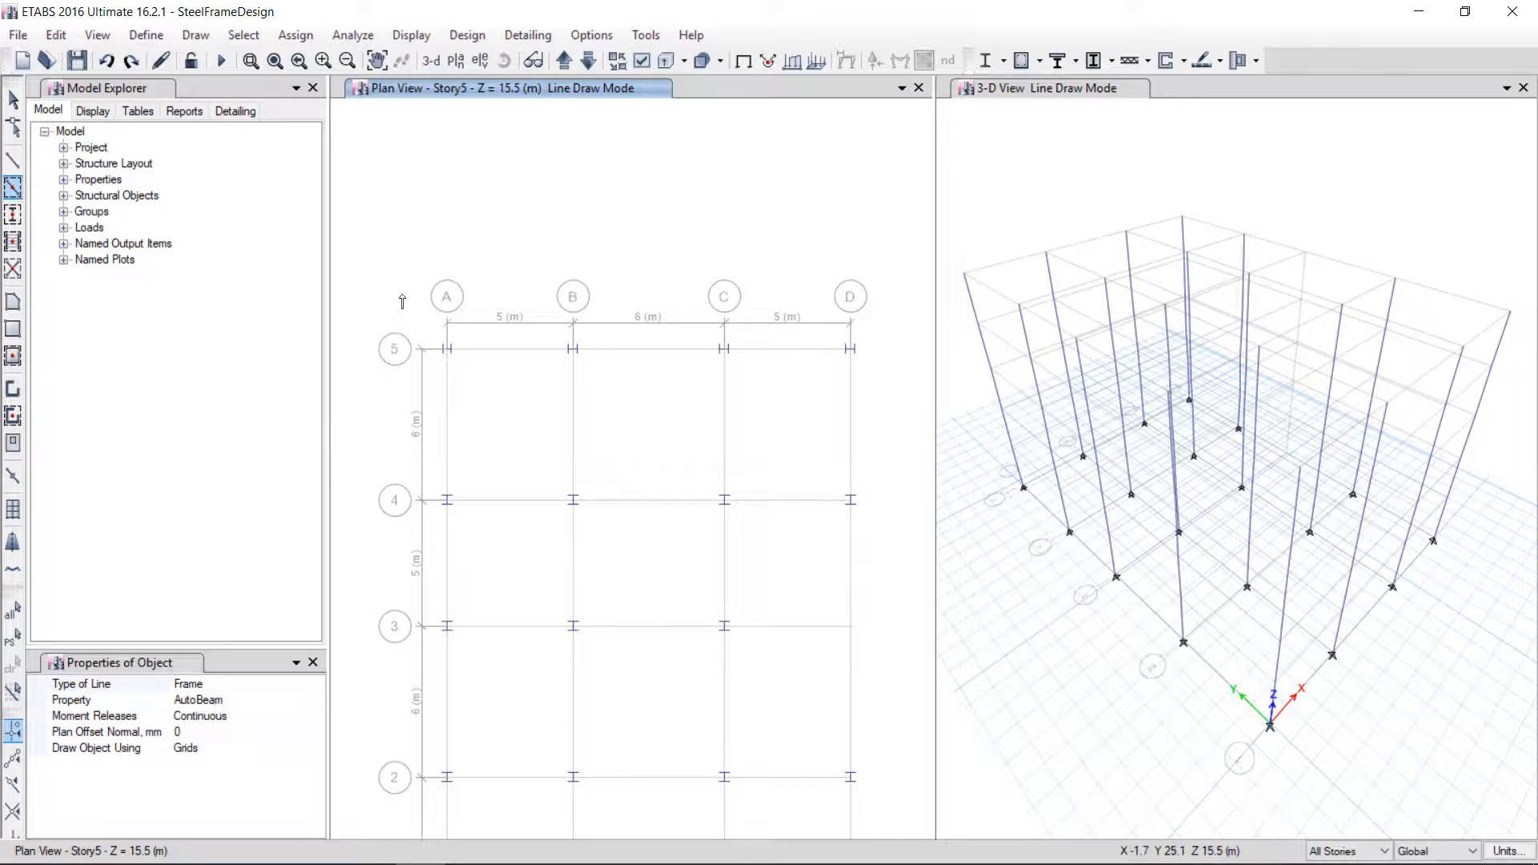
pyautogui.click(504, 354)
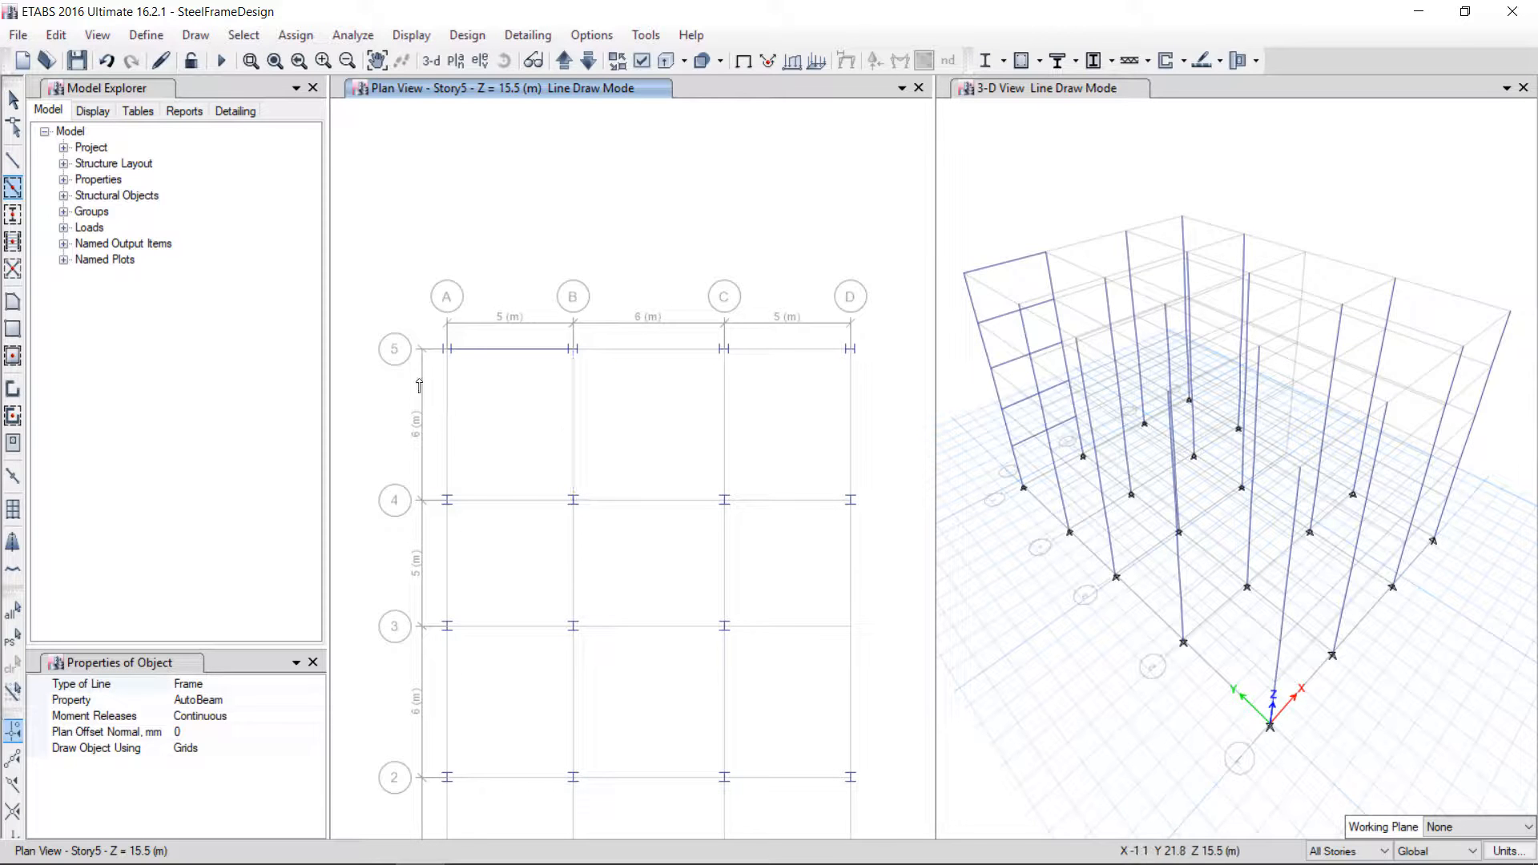
# Try drawing beams with a window drag, then undo the recent beam drawing operations
pyautogui.scroll(-4, 407, 302)
pyautogui.scroll(4, 422, 299)
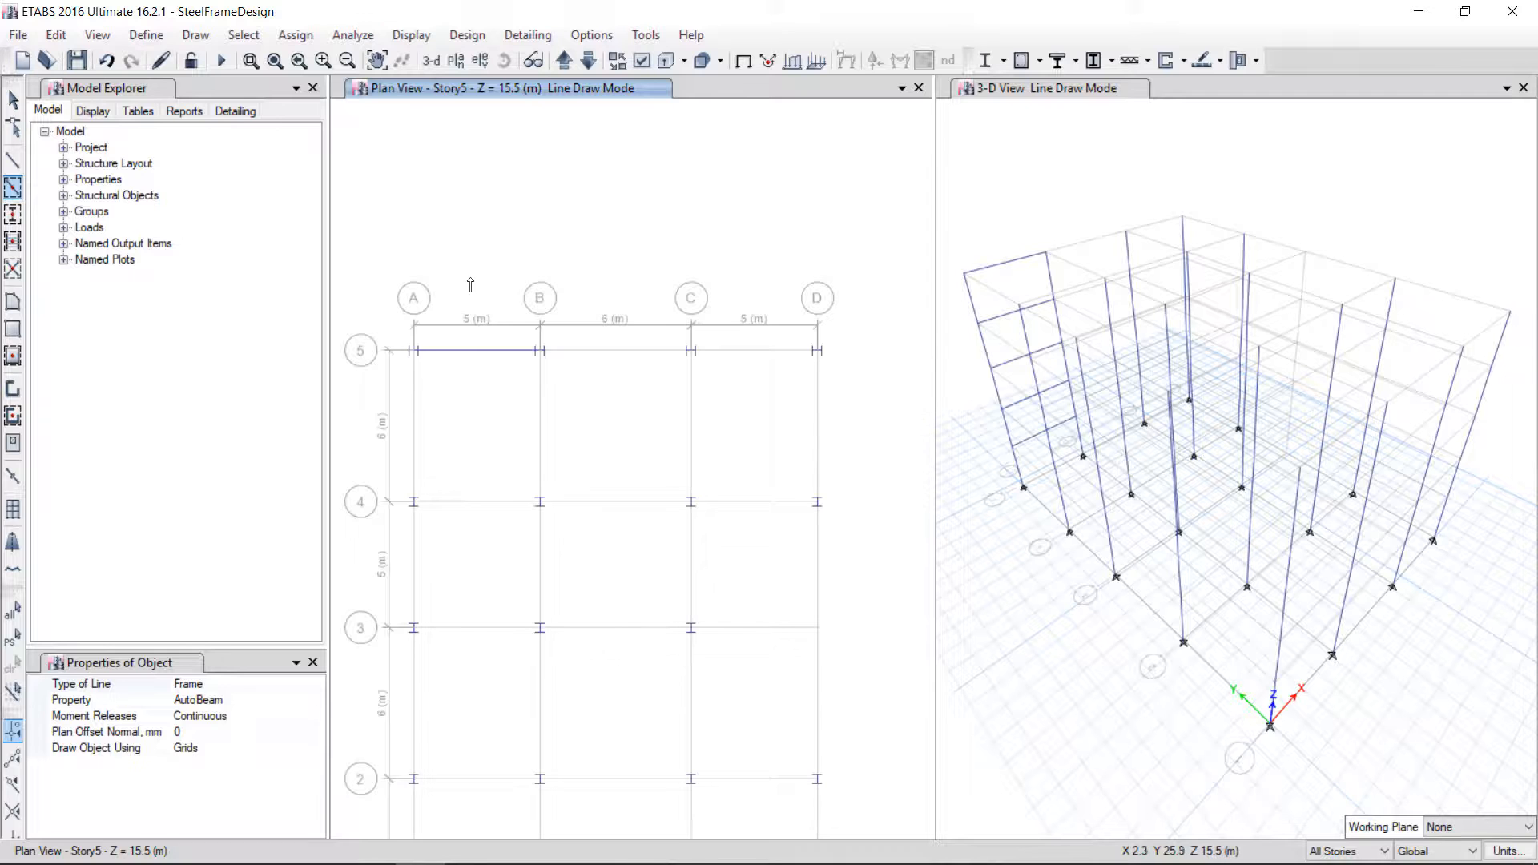
pyautogui.moveTo(376, 306)
pyautogui.mouseDown()
pyautogui.moveTo(628, 748)
pyautogui.moveTo(663, 801)
pyautogui.moveTo(708, 823)
pyautogui.mouseUp()
pyautogui.scroll(-3, 691, 745)
pyautogui.moveTo(691, 745)
pyautogui.mouseDown()
pyautogui.moveTo(699, 825)
pyautogui.moveTo(686, 749)
pyautogui.mouseUp()
pyautogui.hotkey('ctrl', 'z')
pyautogui.hotkey('ctrl', 'z')
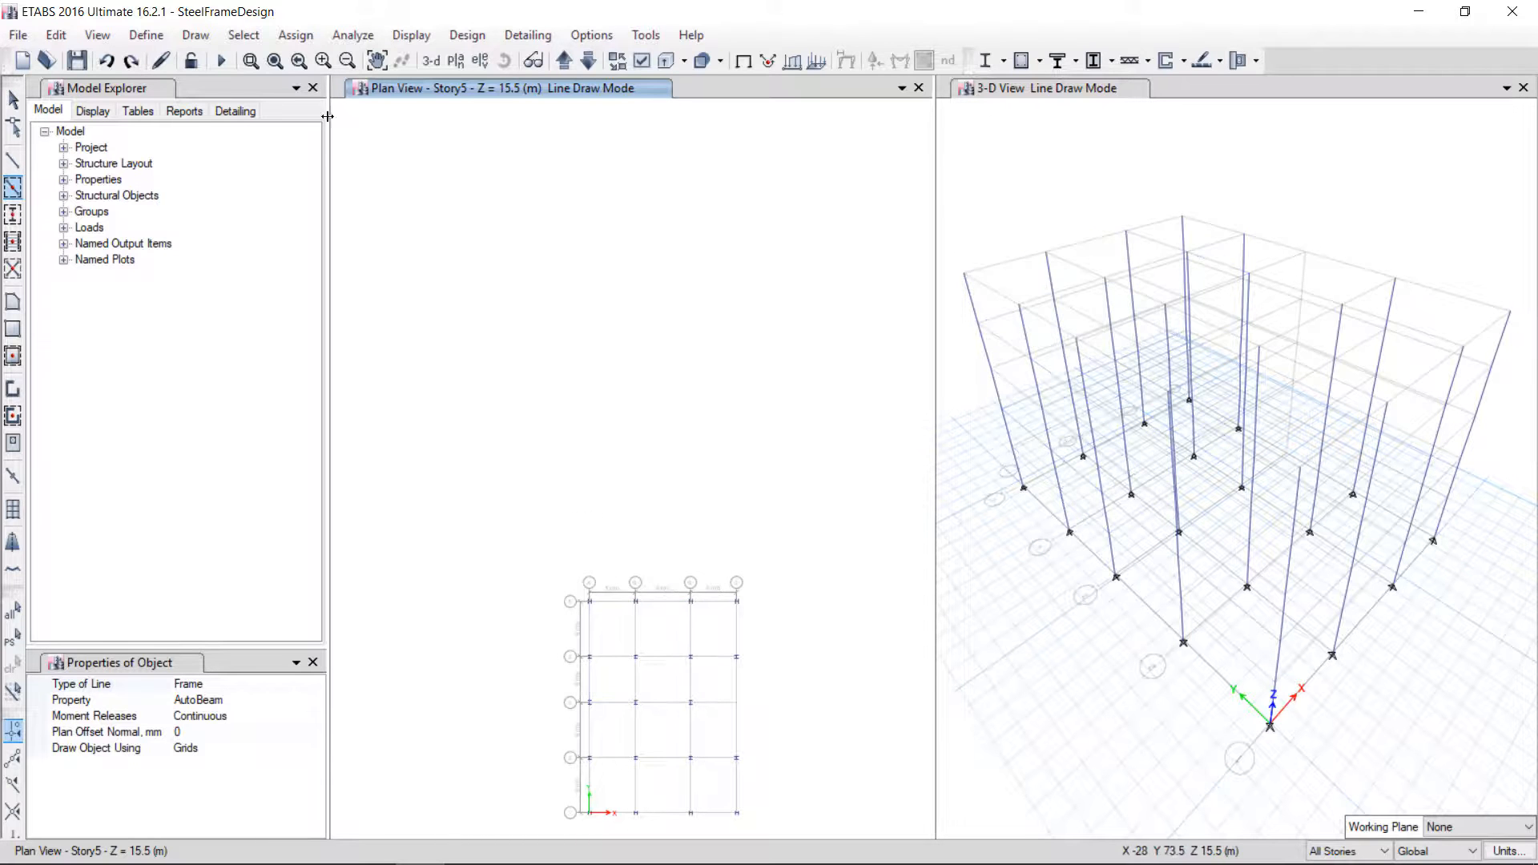
# Draw AutoBeams on every grid line inside a window covering grids A to C and 1 to 5
pyautogui.click(277, 65)
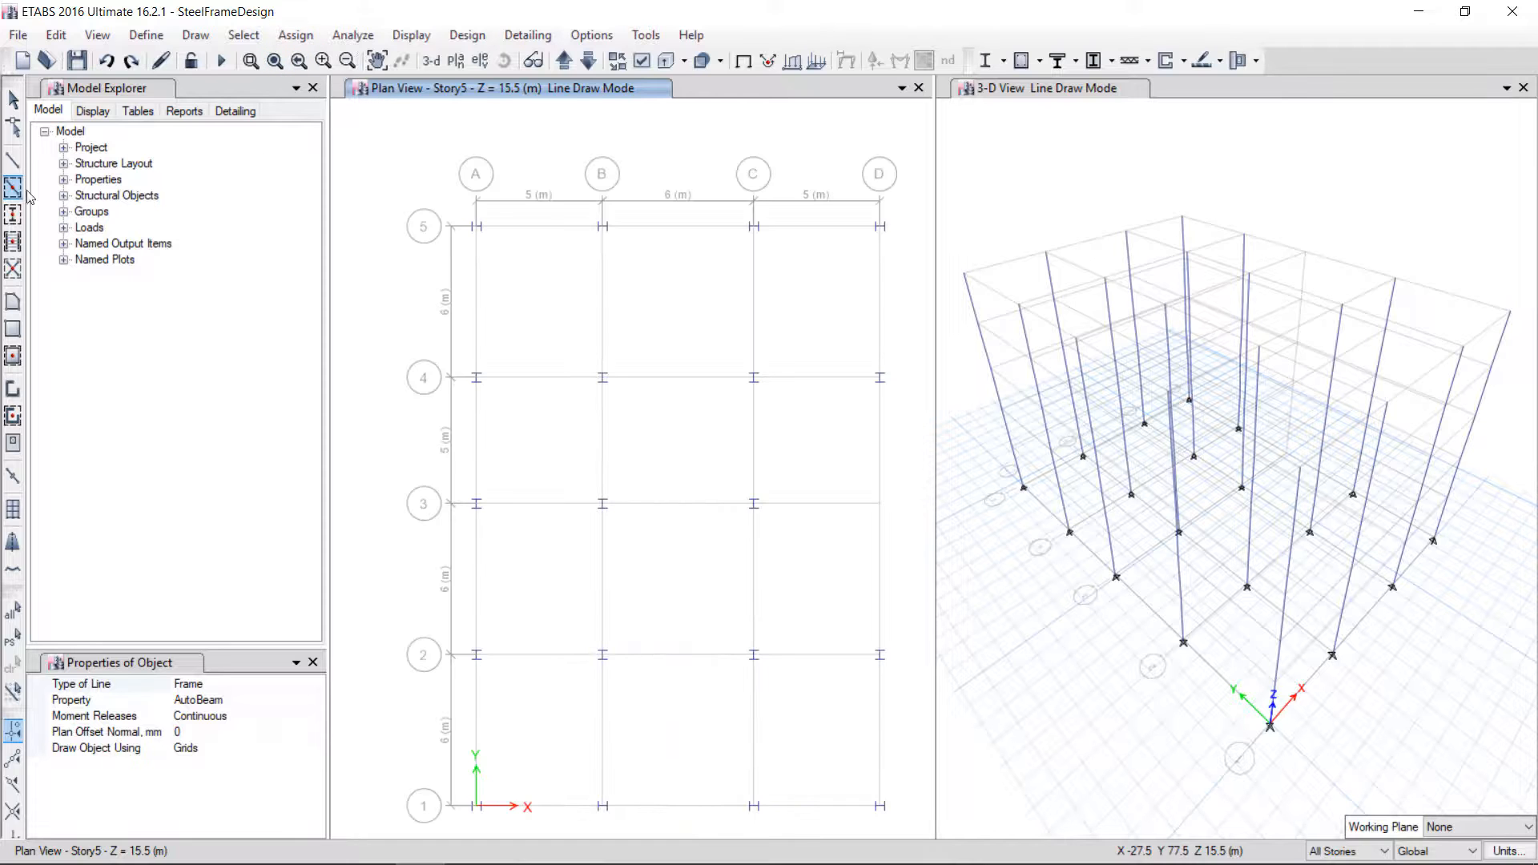
pyautogui.moveTo(579, 414); pyautogui.dragTo(794, 829)
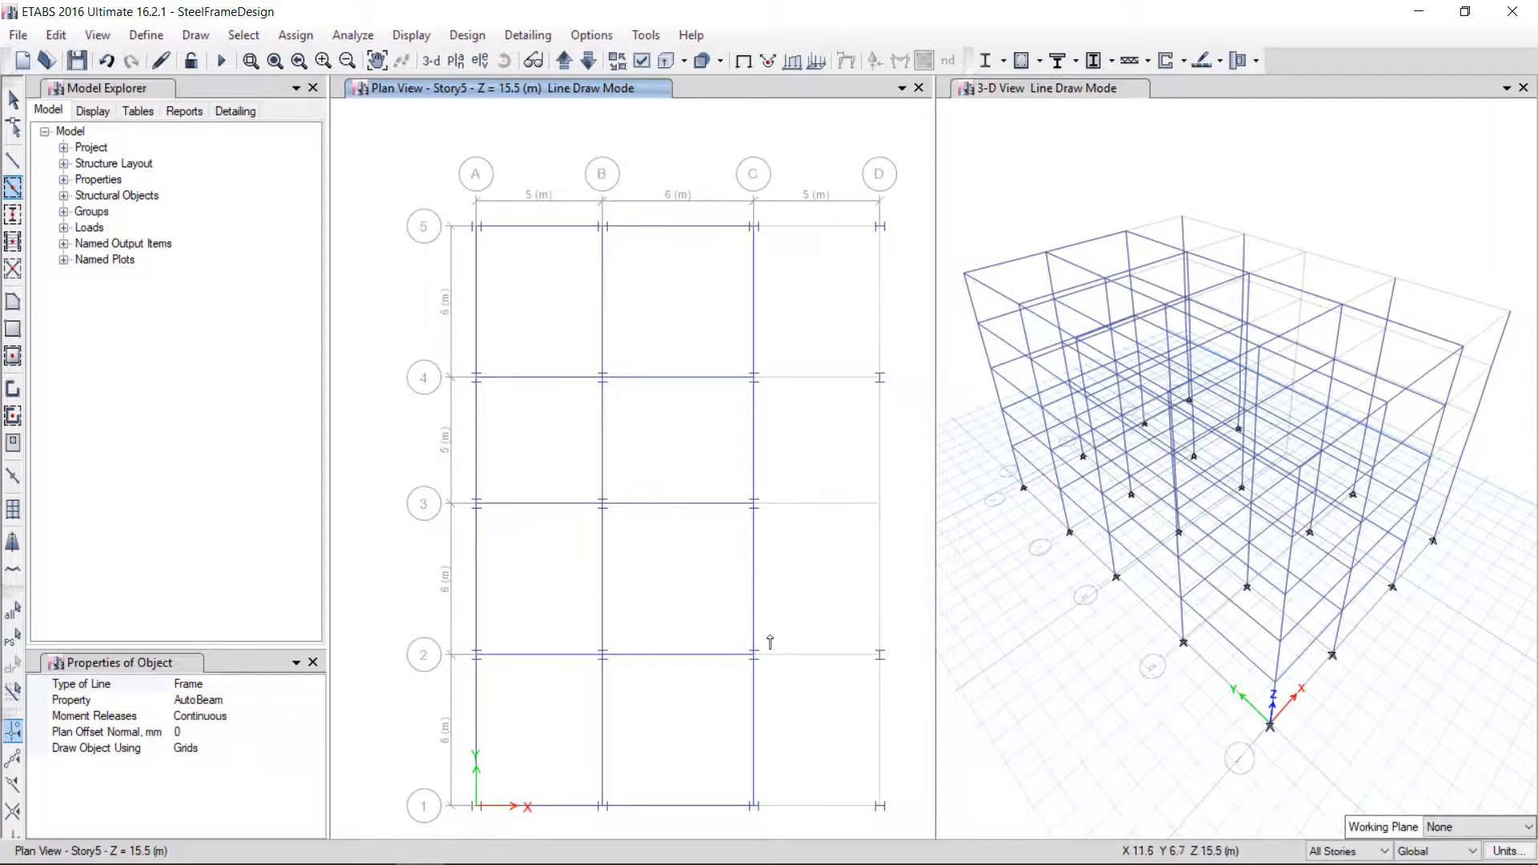
# Add the remaining perimeter AutoBeams along grid D and along grid 5 between C and D
pyautogui.click(880, 753)
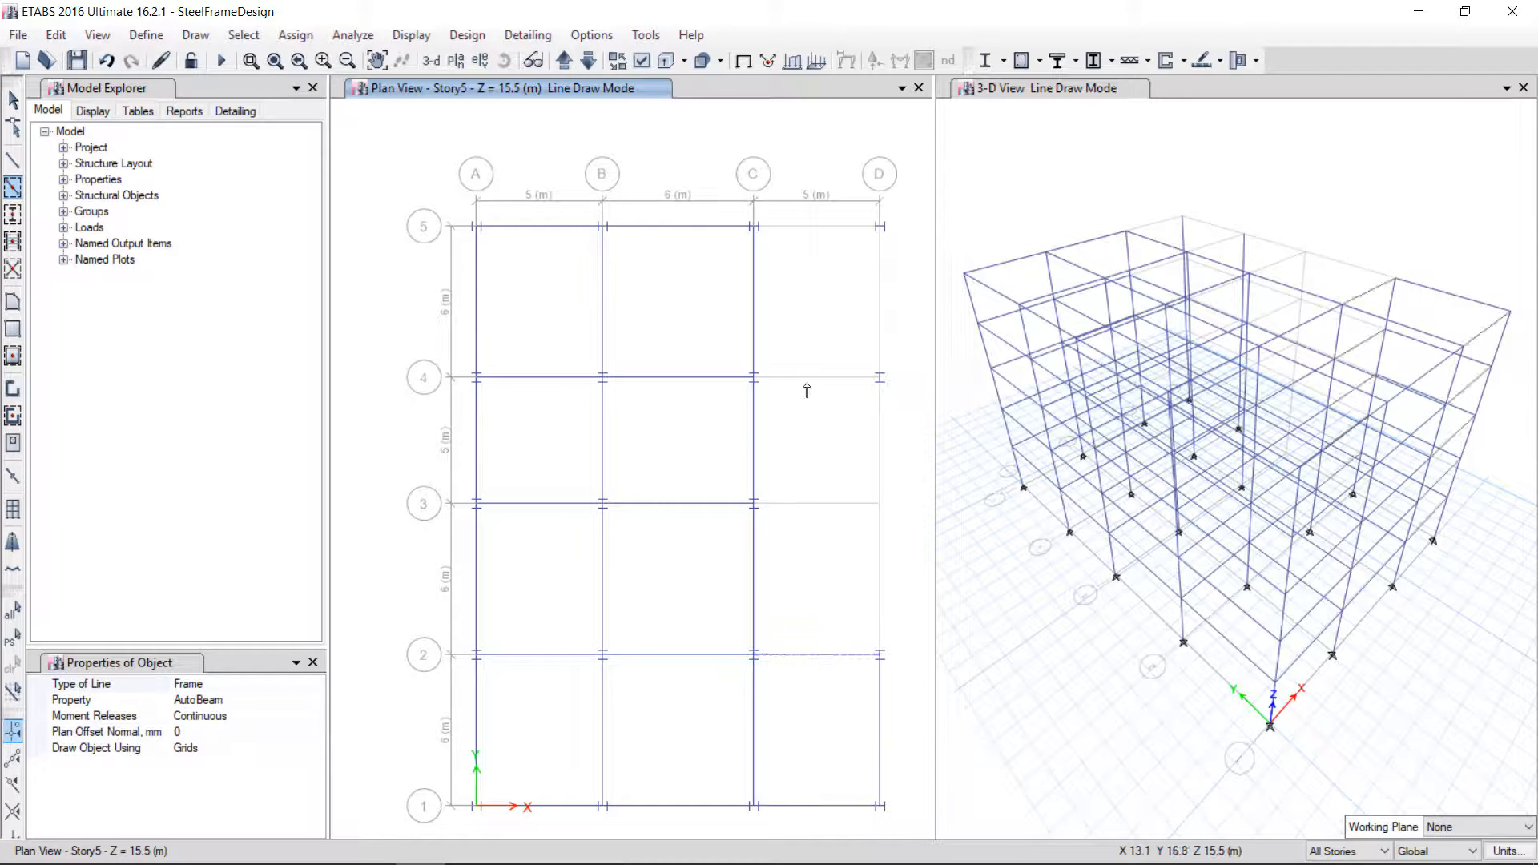
pyautogui.click(831, 229)
pyautogui.press('Escape')
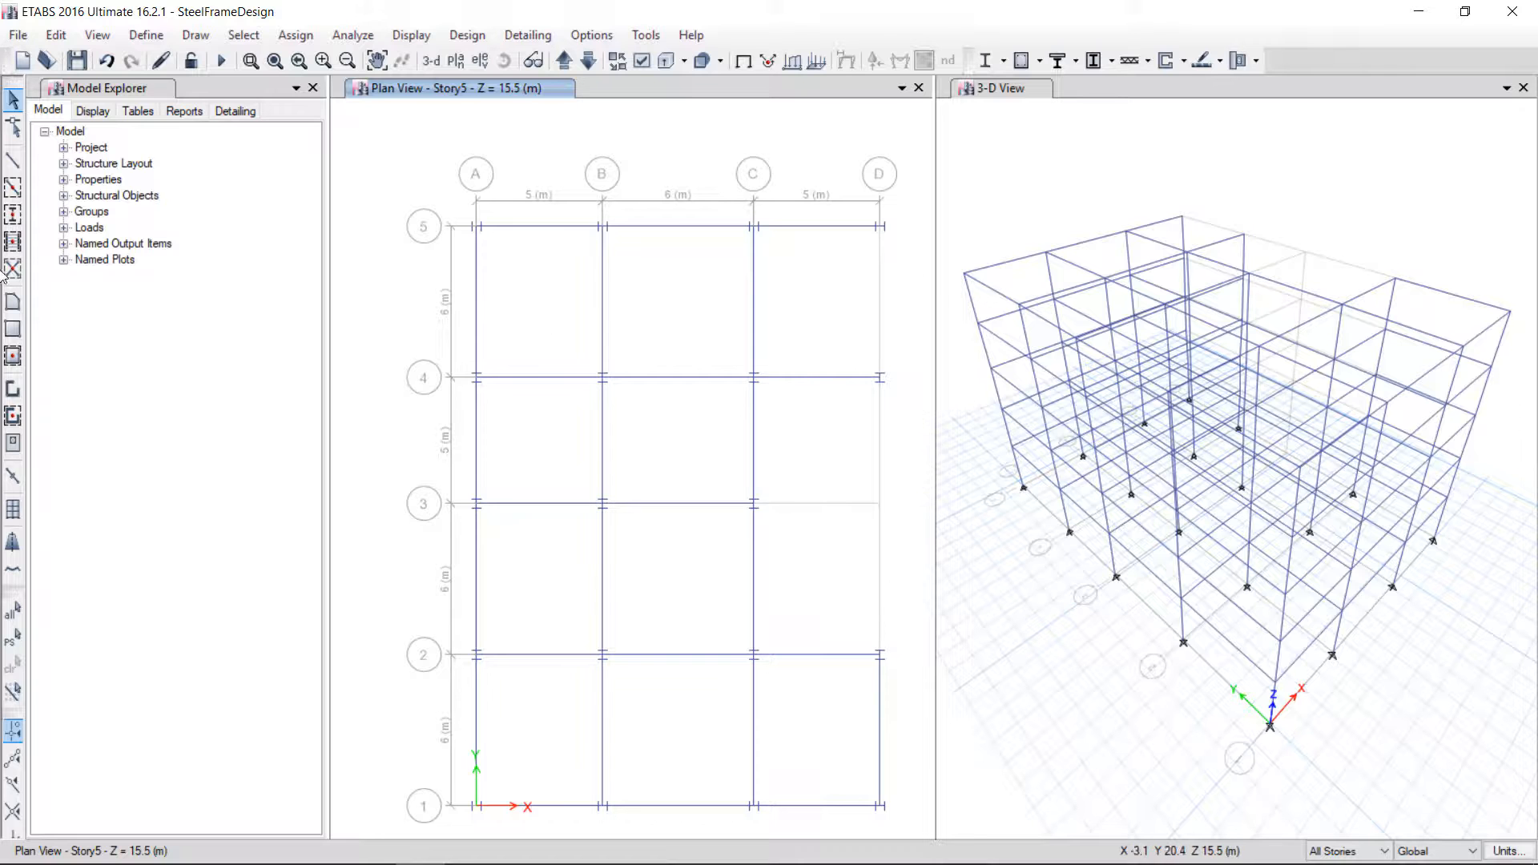
pyautogui.click(13, 188)
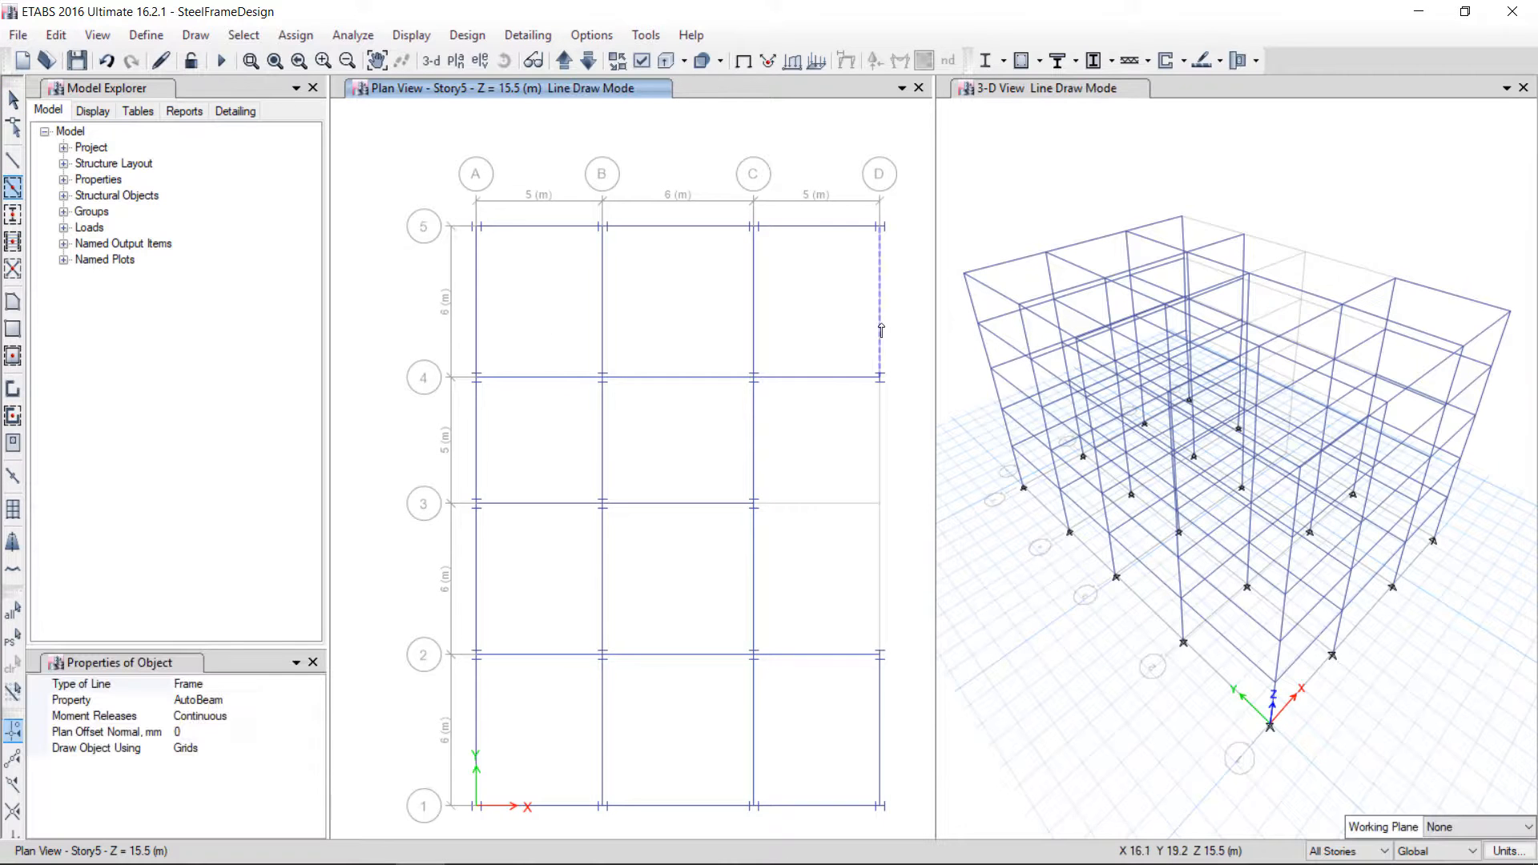
pyautogui.click(881, 330)
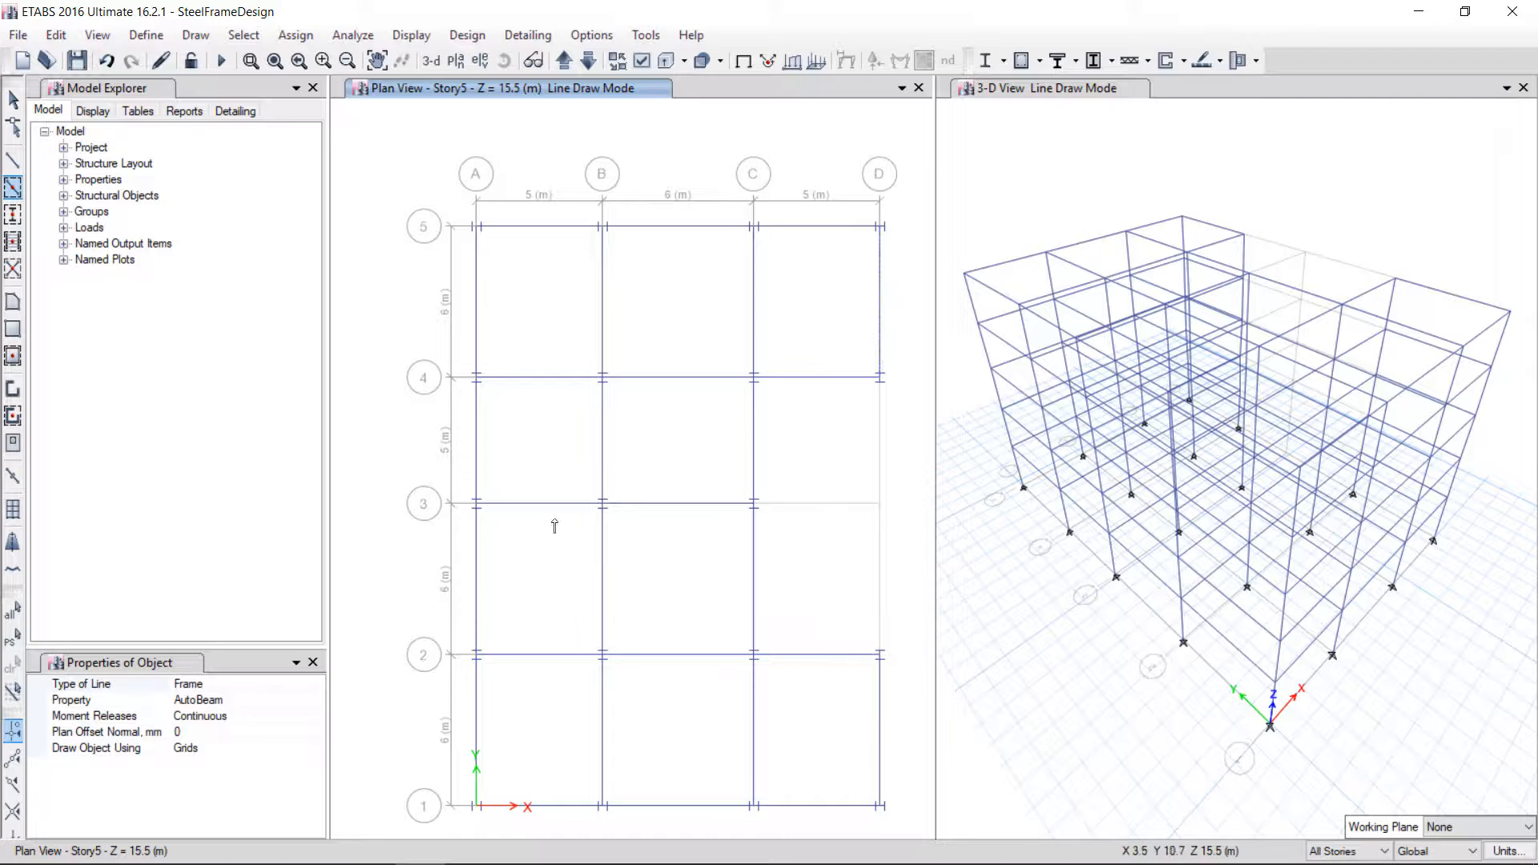
pyautogui.press('Escape')
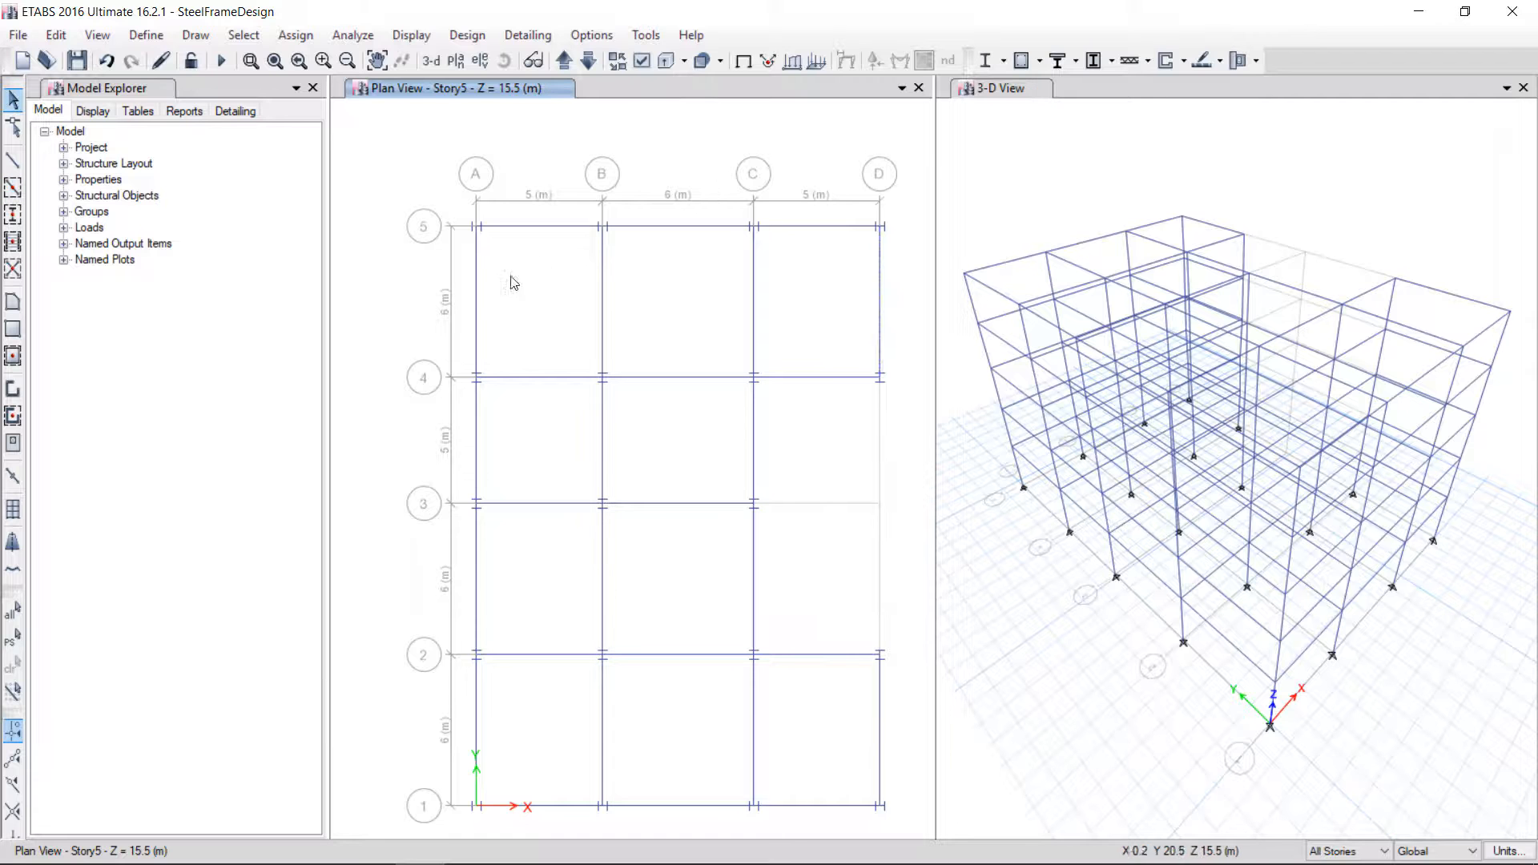
# Inspect the assignments of the beam on grid 5 between grids B and C
pyautogui.rightClick(683, 229)
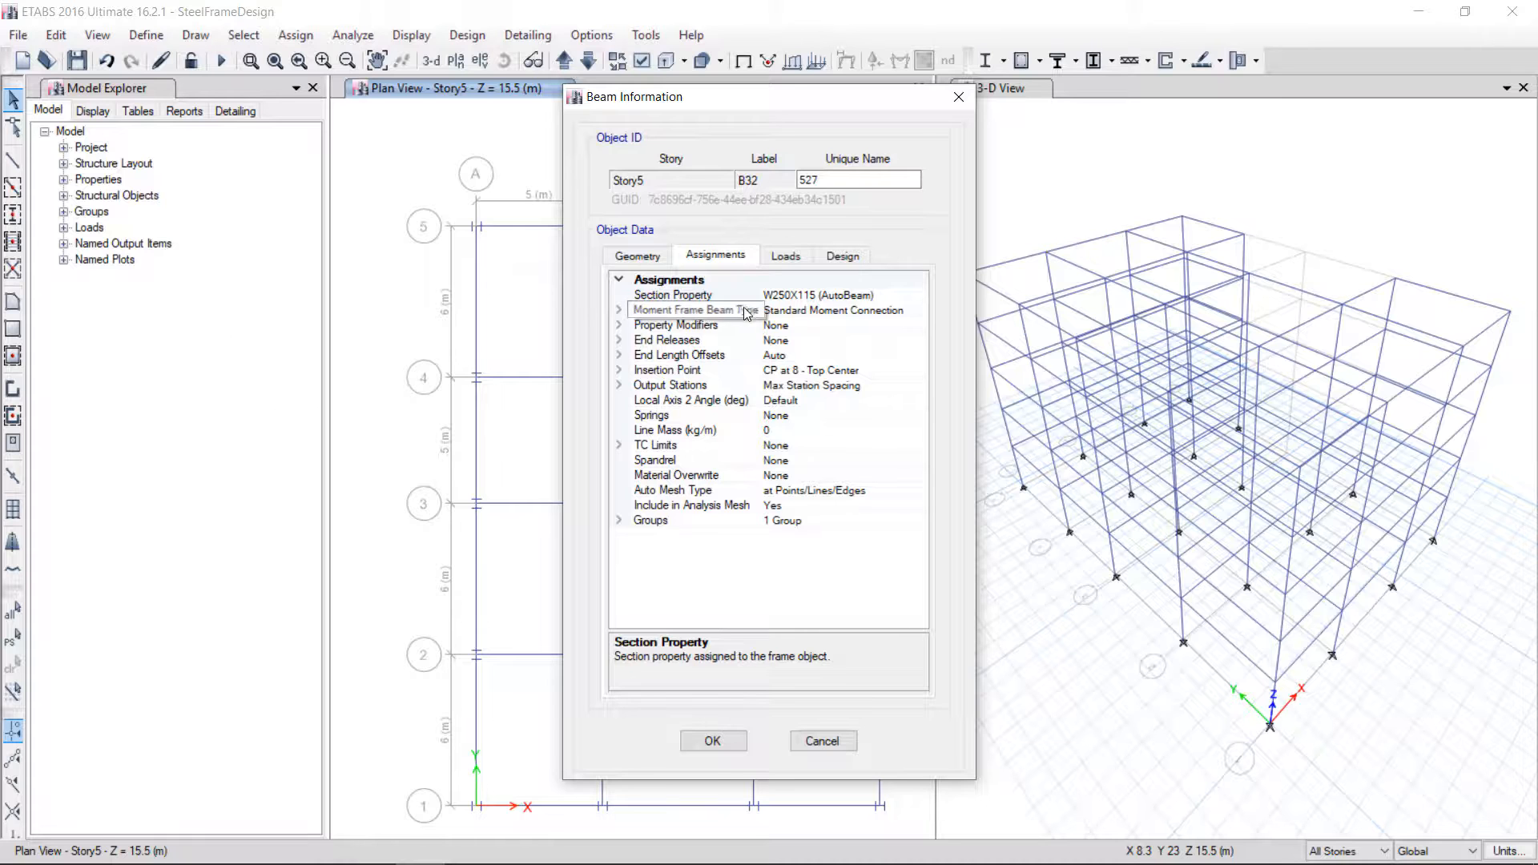
pyautogui.moveTo(818, 99); pyautogui.dragTo(478, 112)
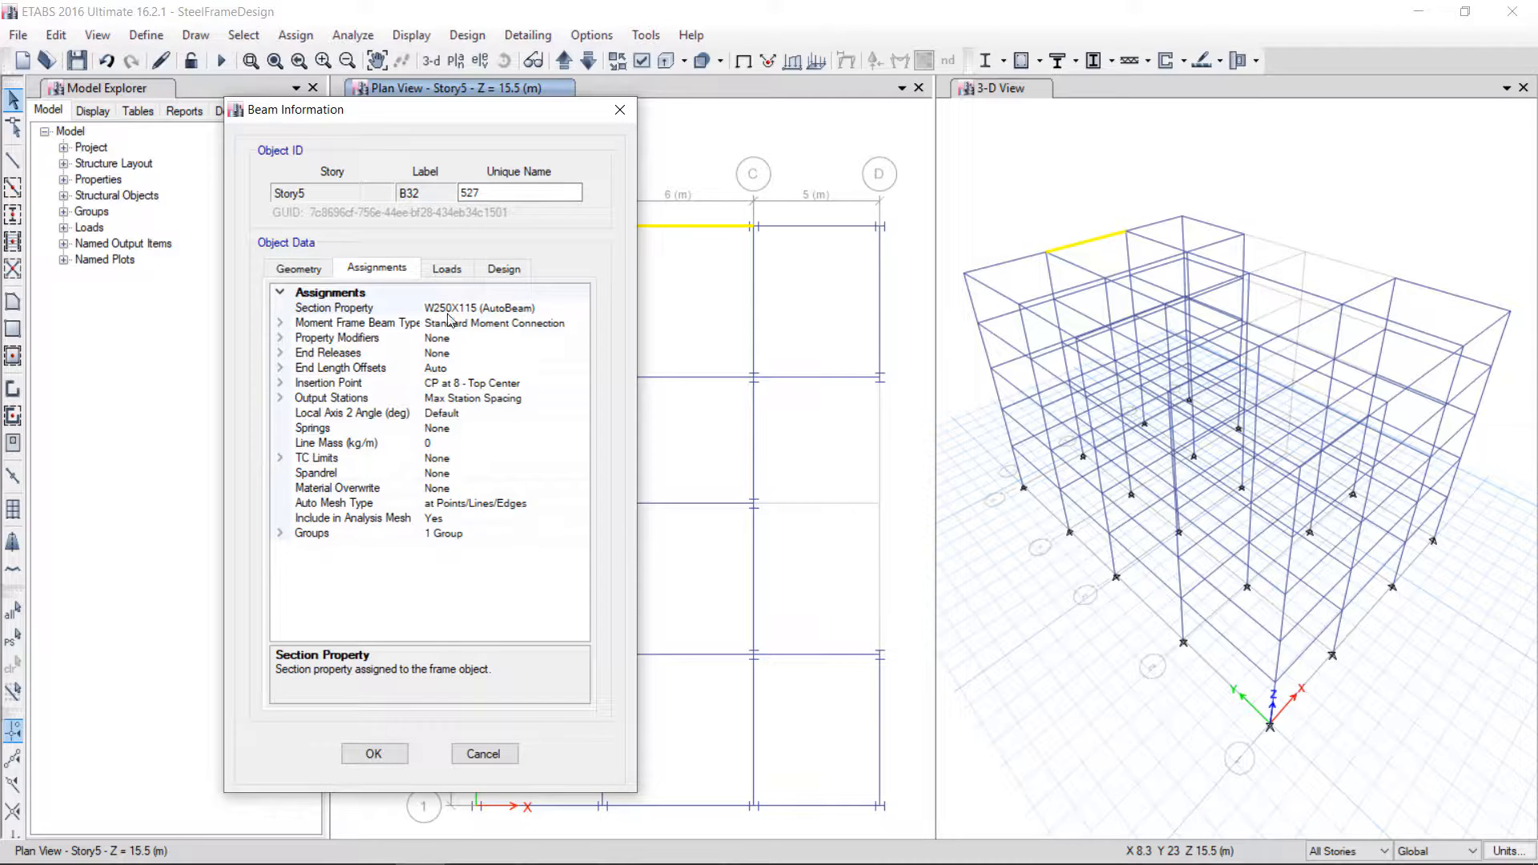
pyautogui.click(620, 110)
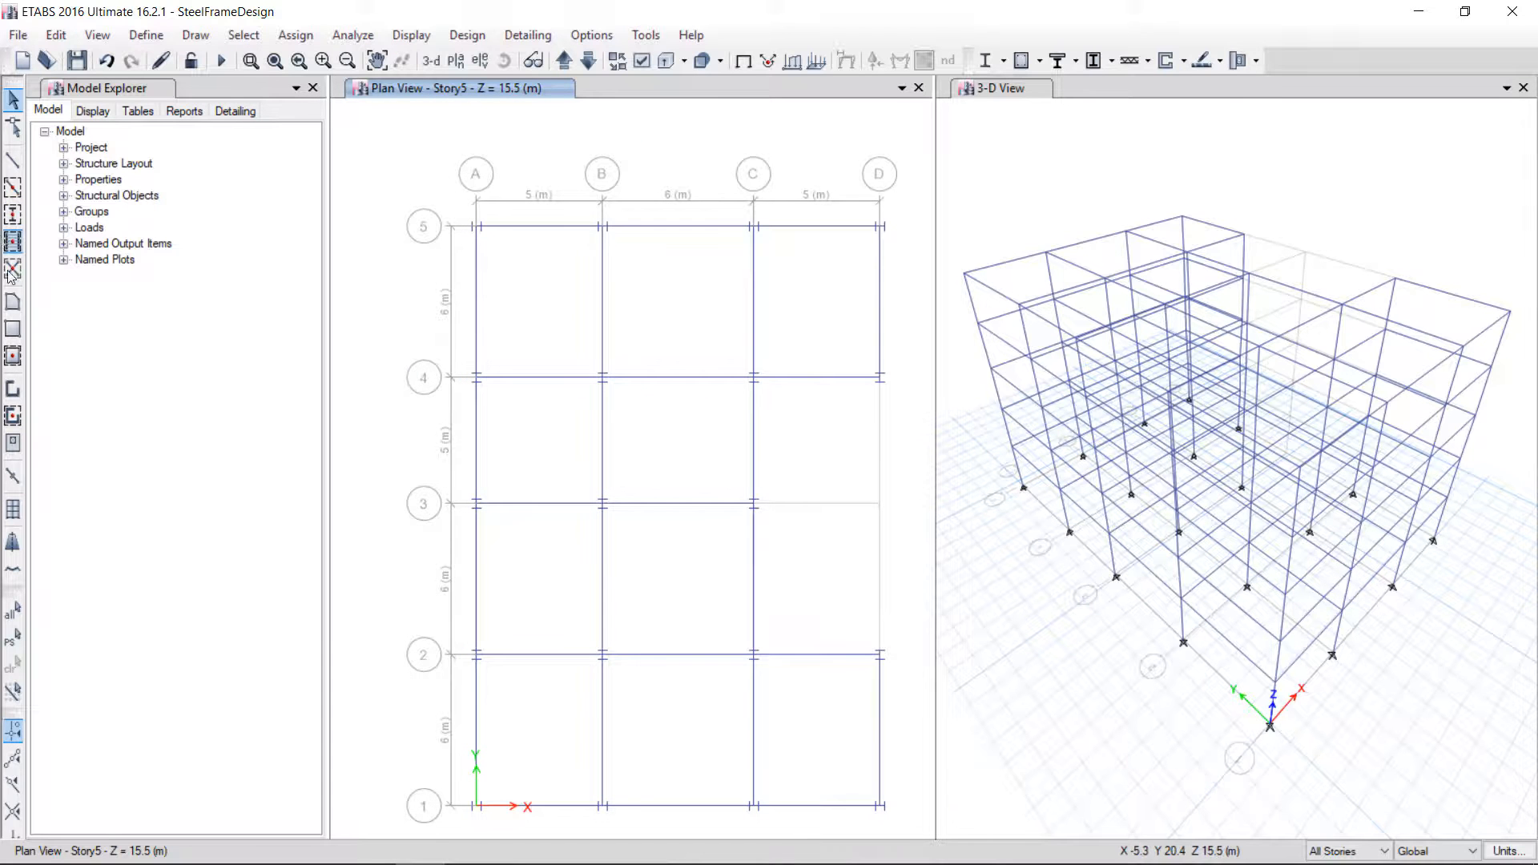
# Start drawing secondary Composit Beam members, 3 pinned beams per bay, oriented parallel to Y or R
pyautogui.click(12, 241)
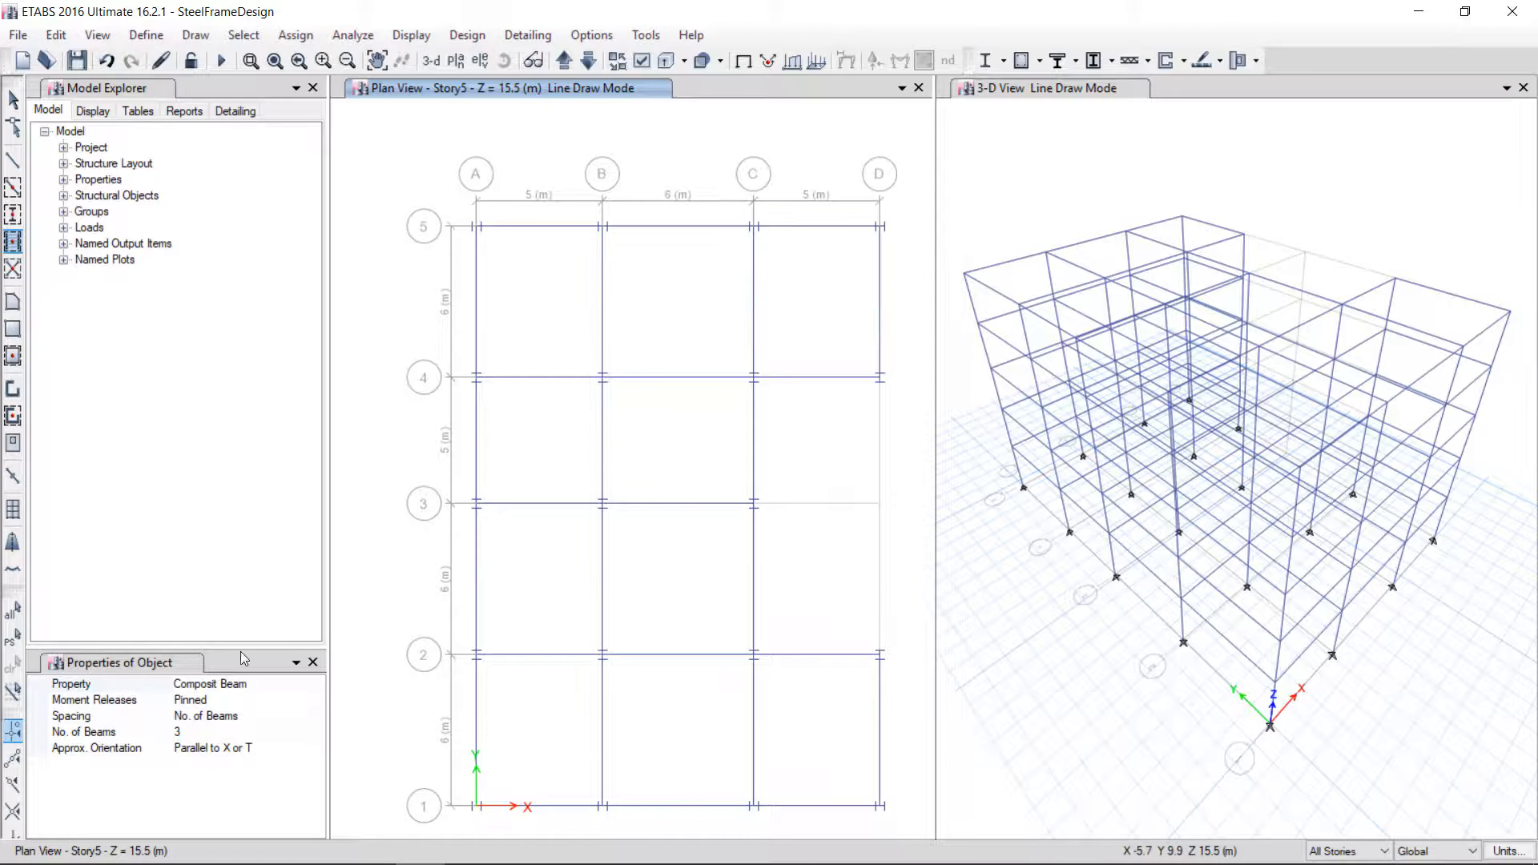
pyautogui.click(285, 759)
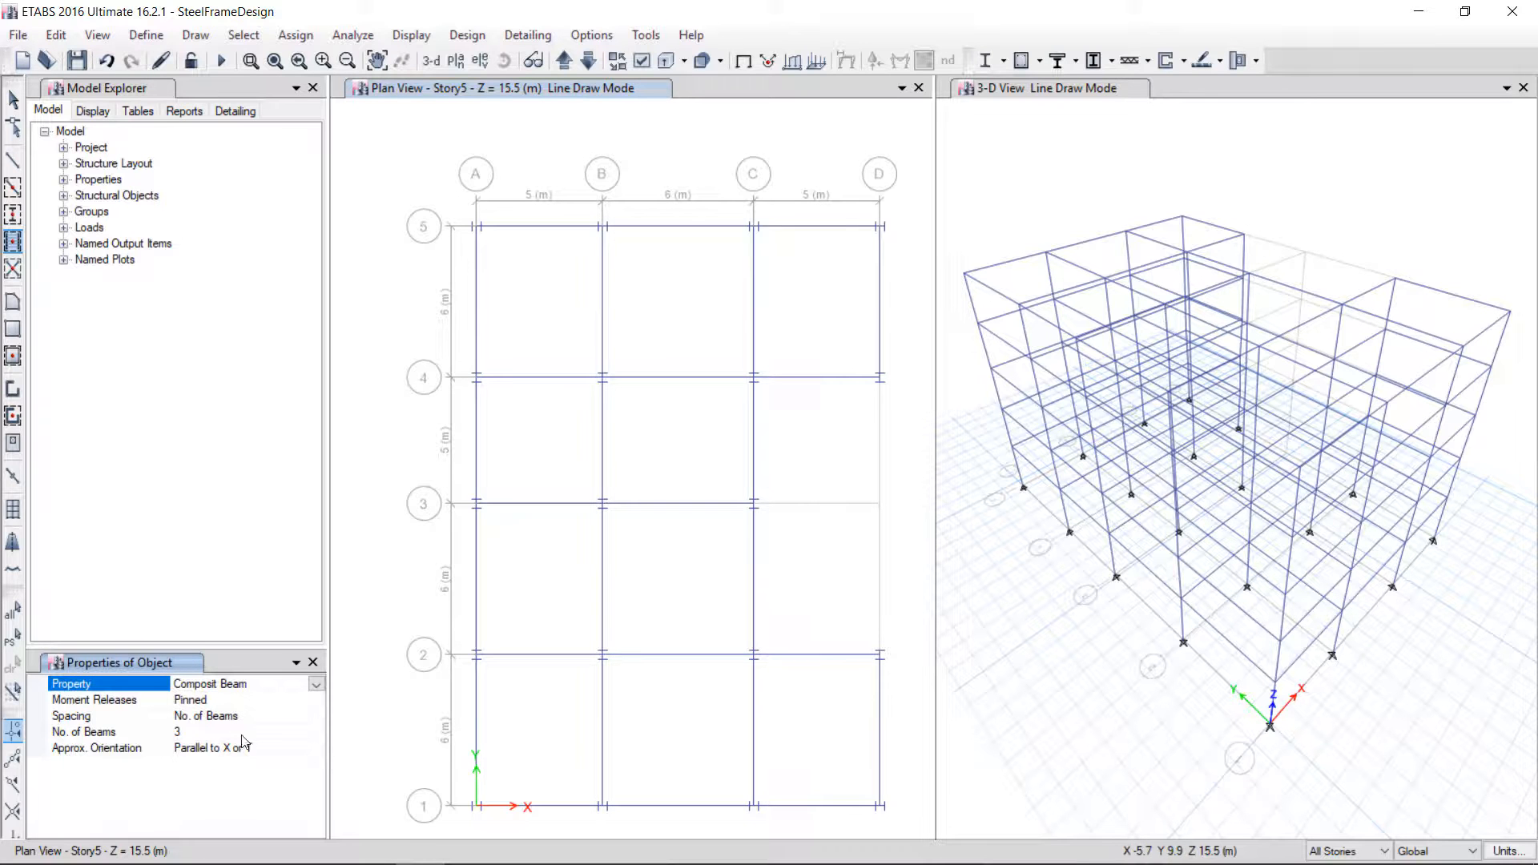
pyautogui.click(188, 732)
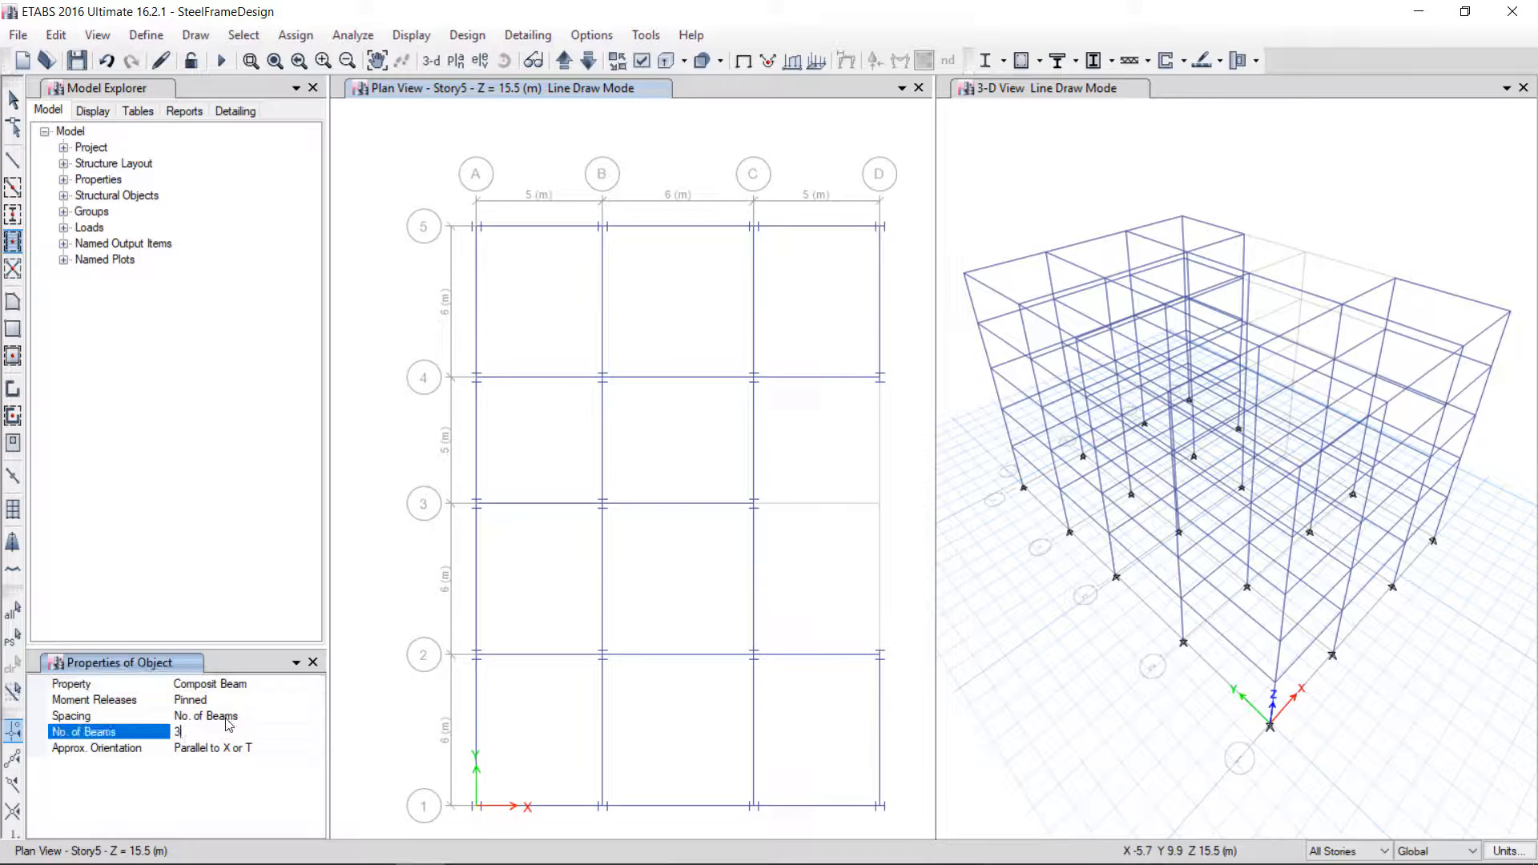
pyautogui.click(282, 746)
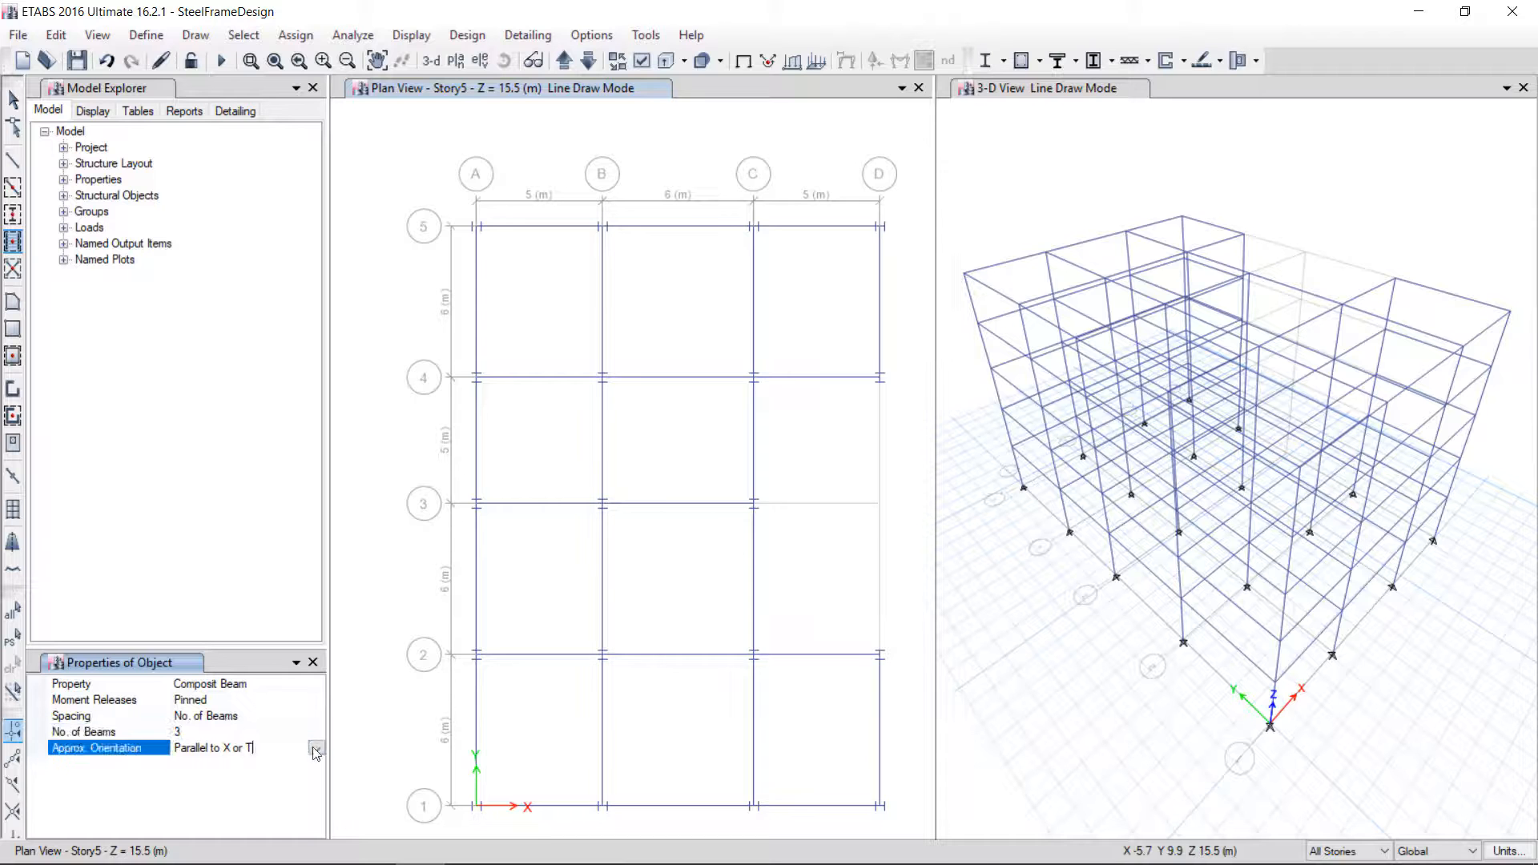
pyautogui.click(317, 749)
pyautogui.click(224, 678)
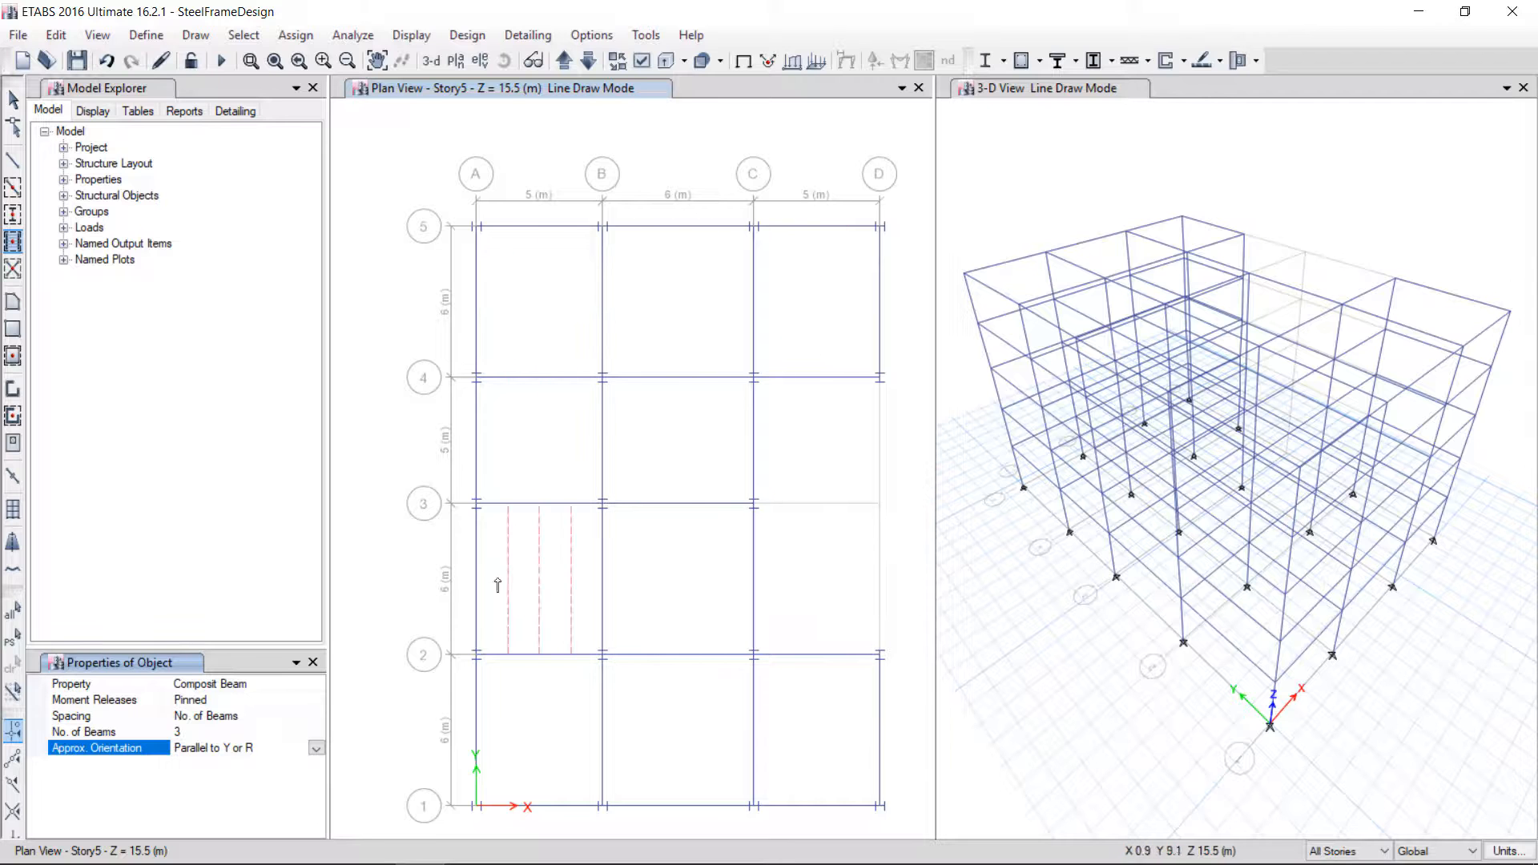
# Place secondary beams in every bay except between grids C–D and 2–4, then exit drawing
pyautogui.click(589, 733)
pyautogui.click(681, 728)
pyautogui.click(797, 726)
pyautogui.click(721, 597)
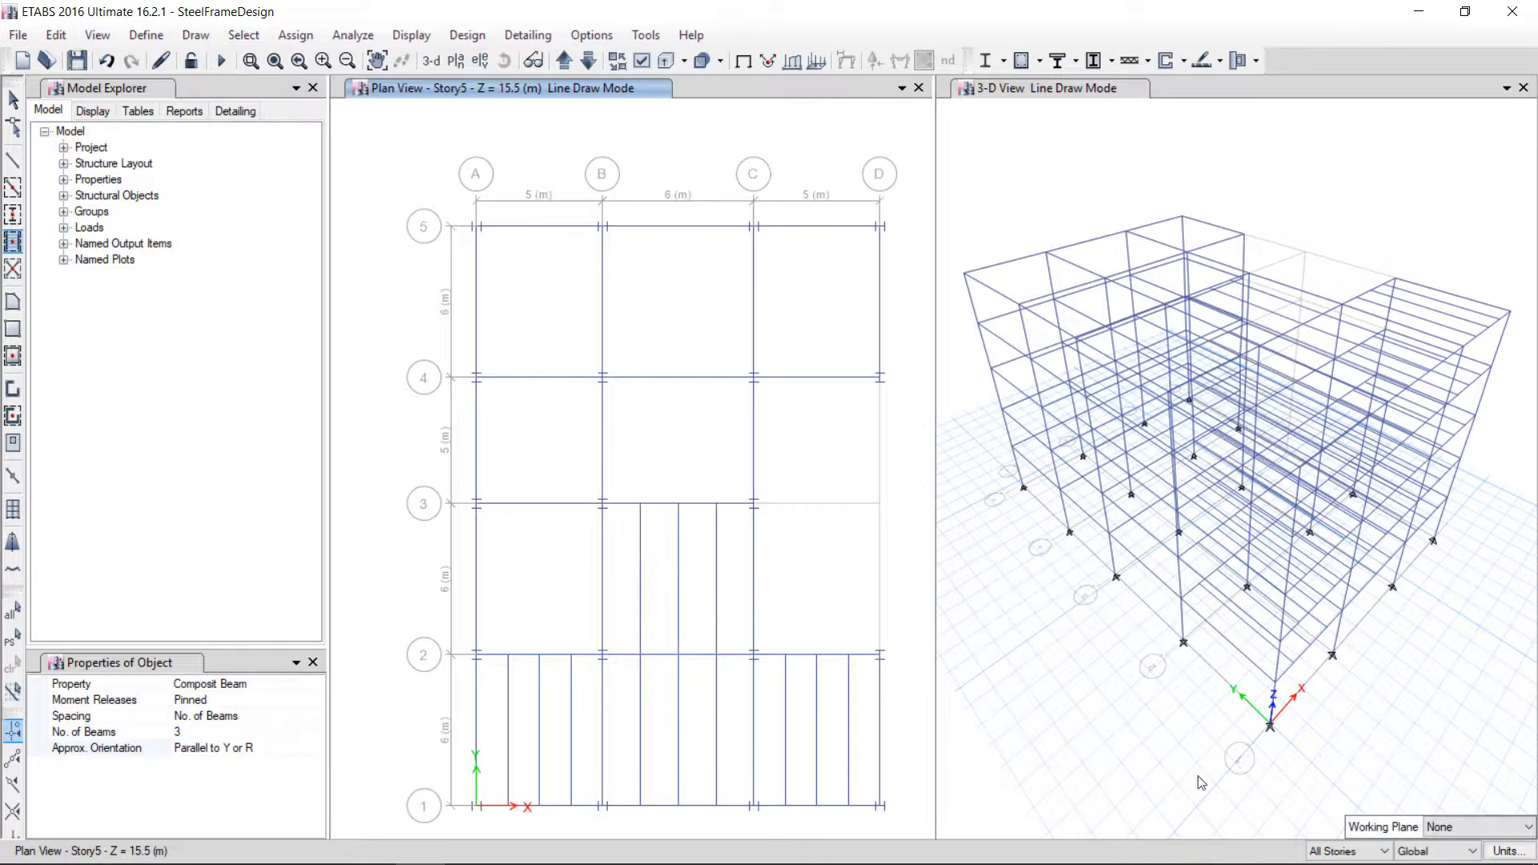
pyautogui.click(593, 601)
pyautogui.click(577, 449)
pyautogui.click(705, 424)
pyautogui.click(673, 337)
pyautogui.click(543, 320)
pyautogui.click(804, 313)
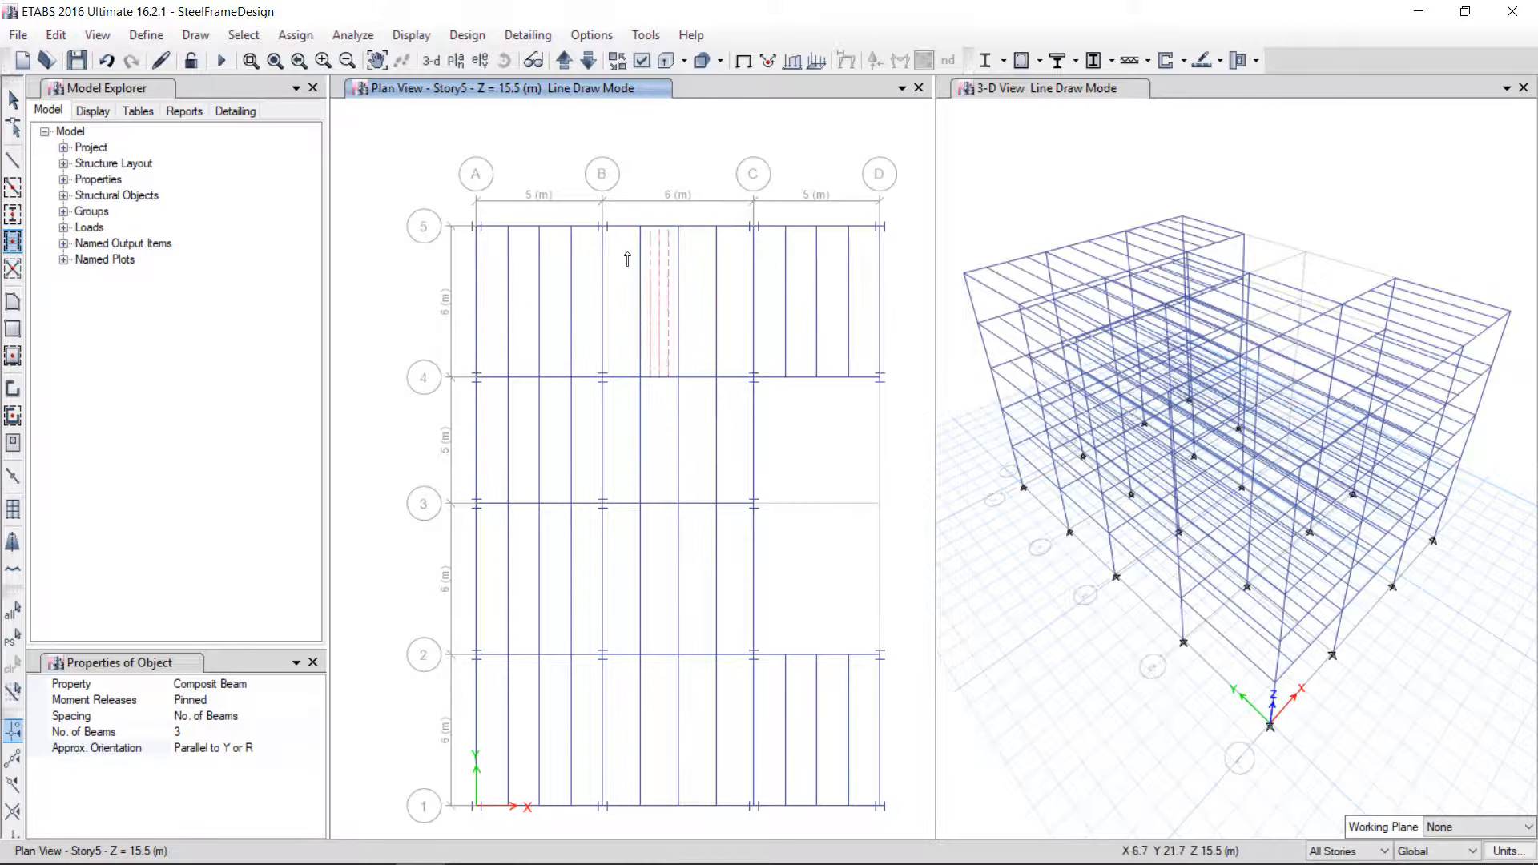
pyautogui.press('Escape')
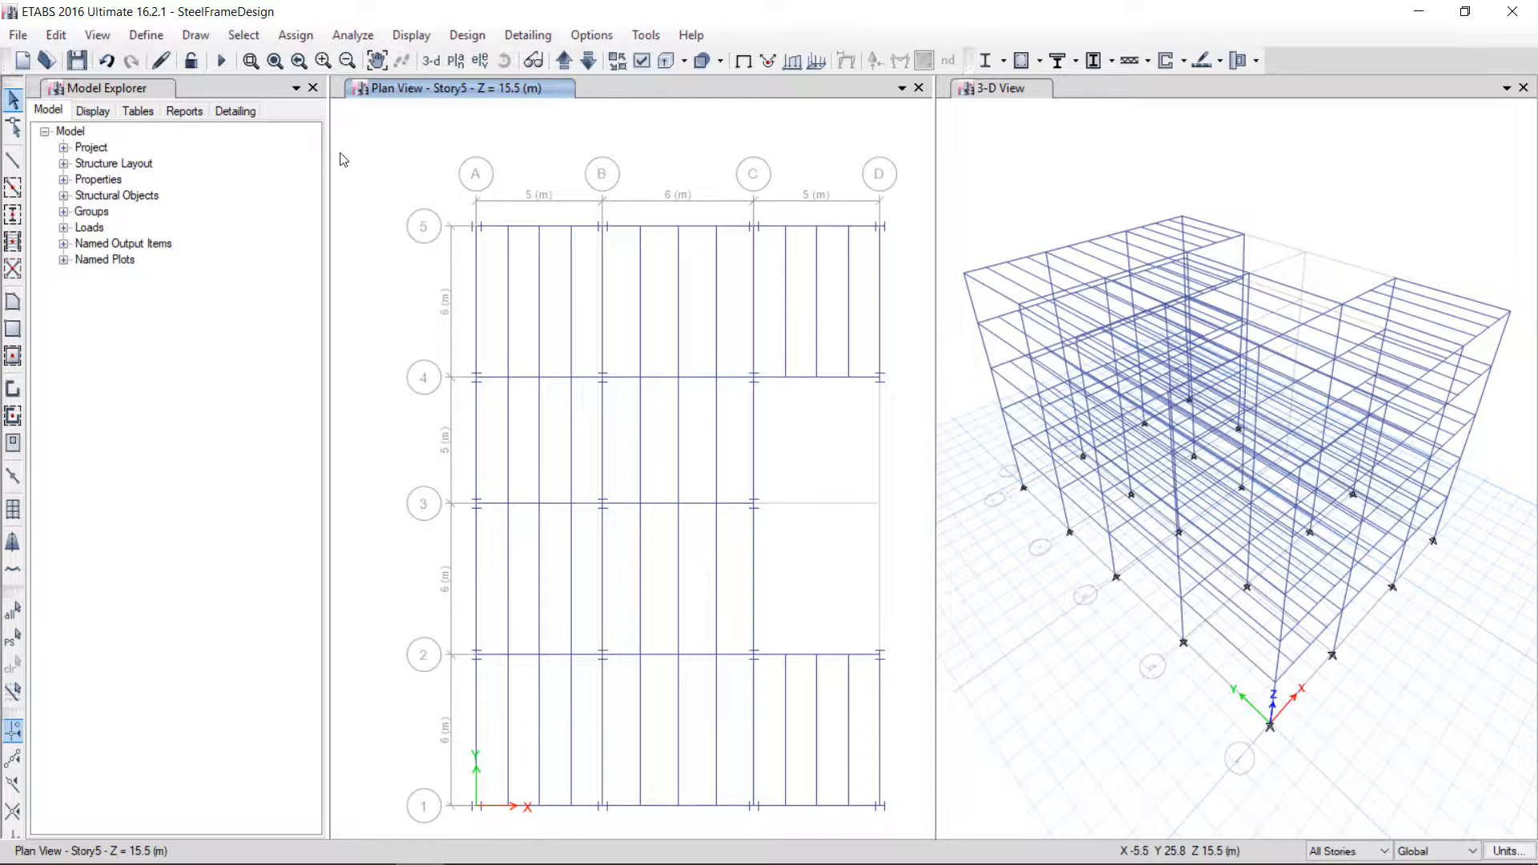
# Inspect the design procedure and assignments of a grid A beam and a secondary beam
pyautogui.rightClick(477, 316)
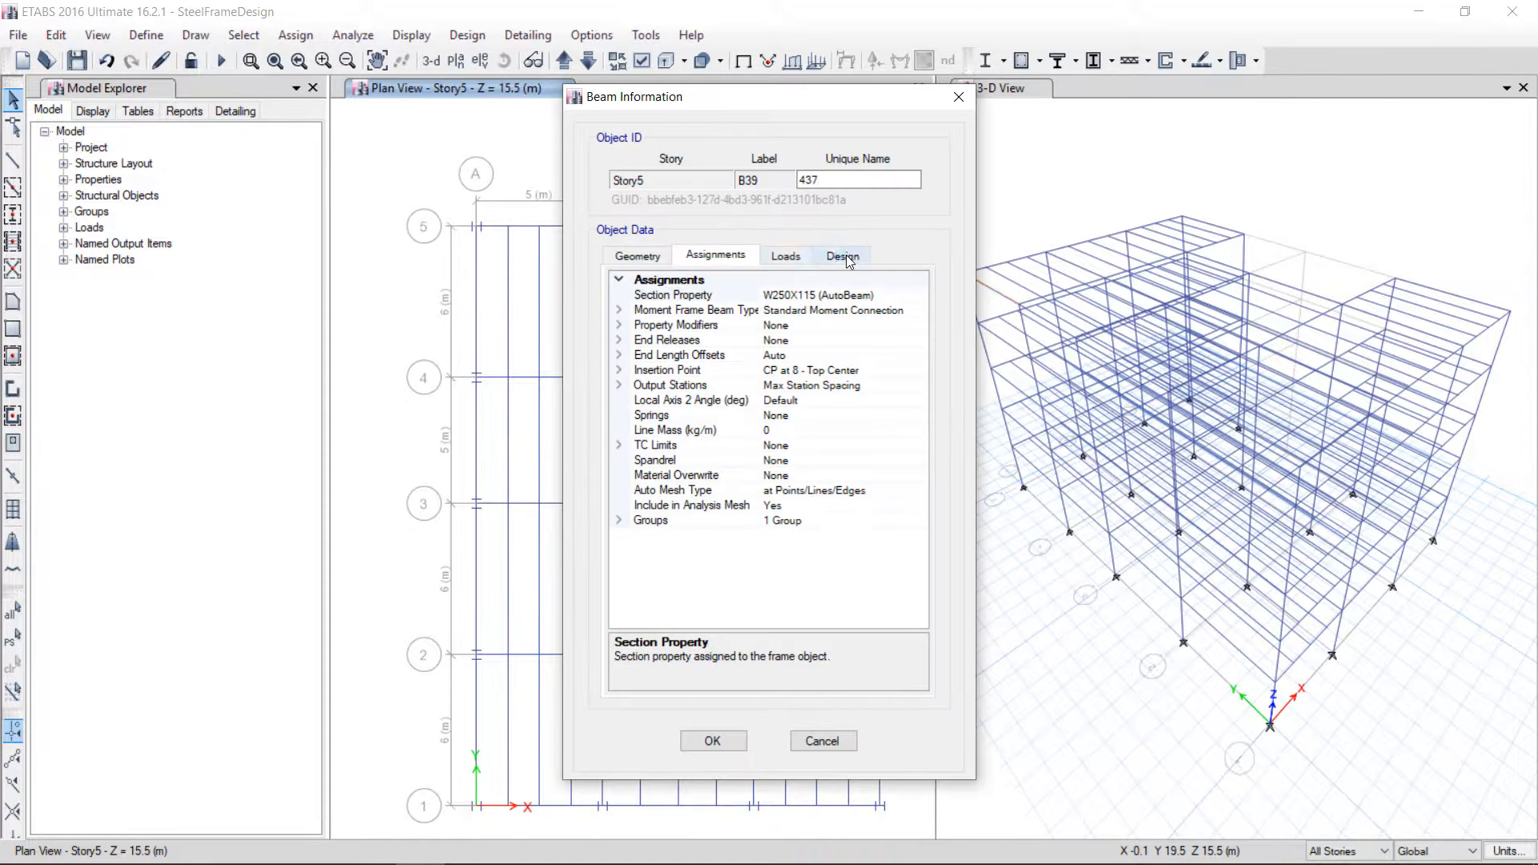
pyautogui.click(841, 255)
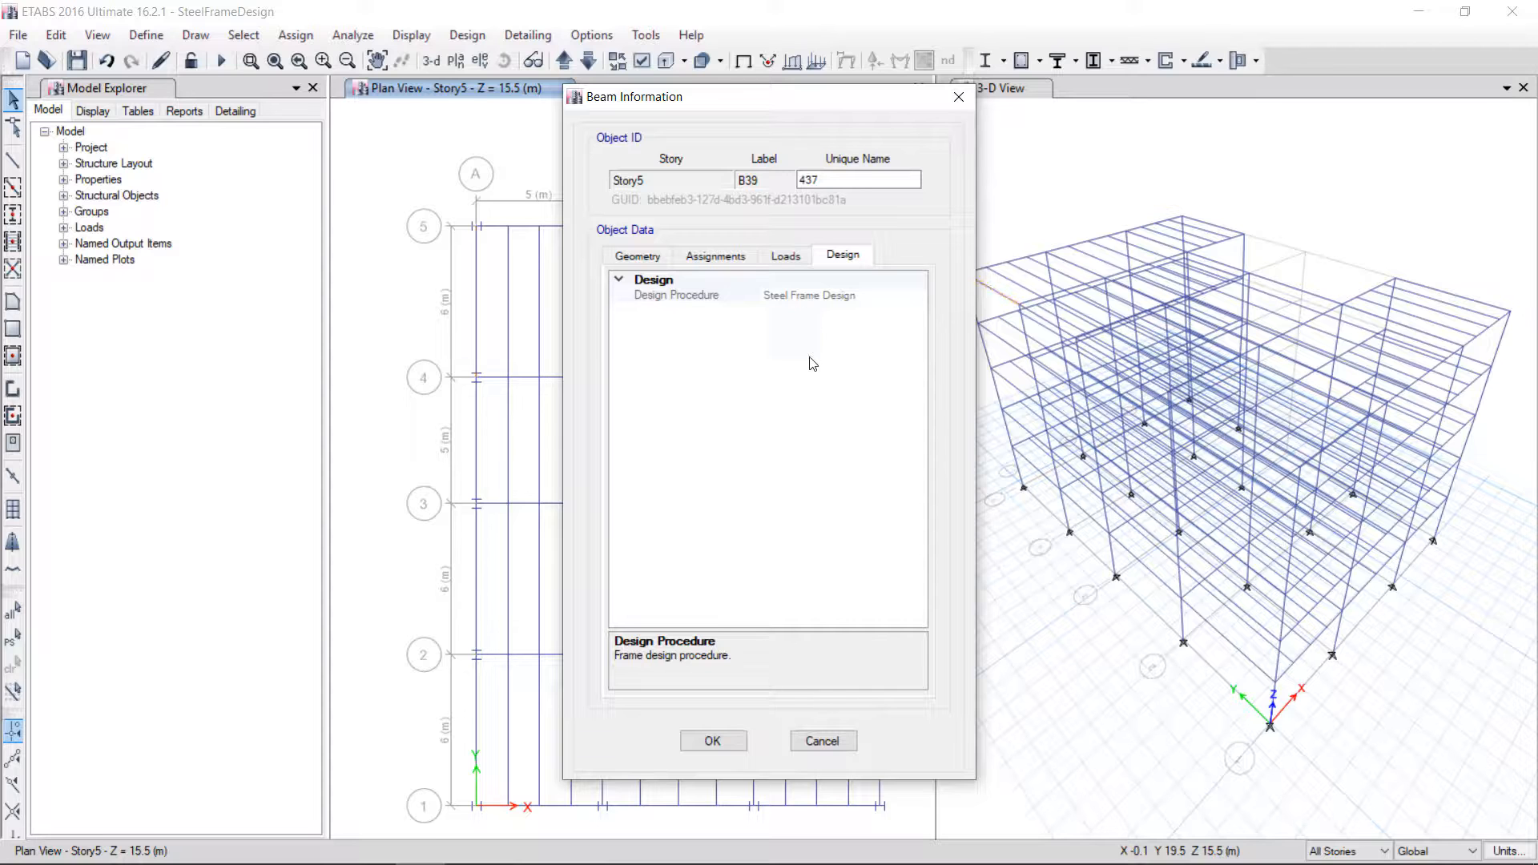
pyautogui.click(825, 740)
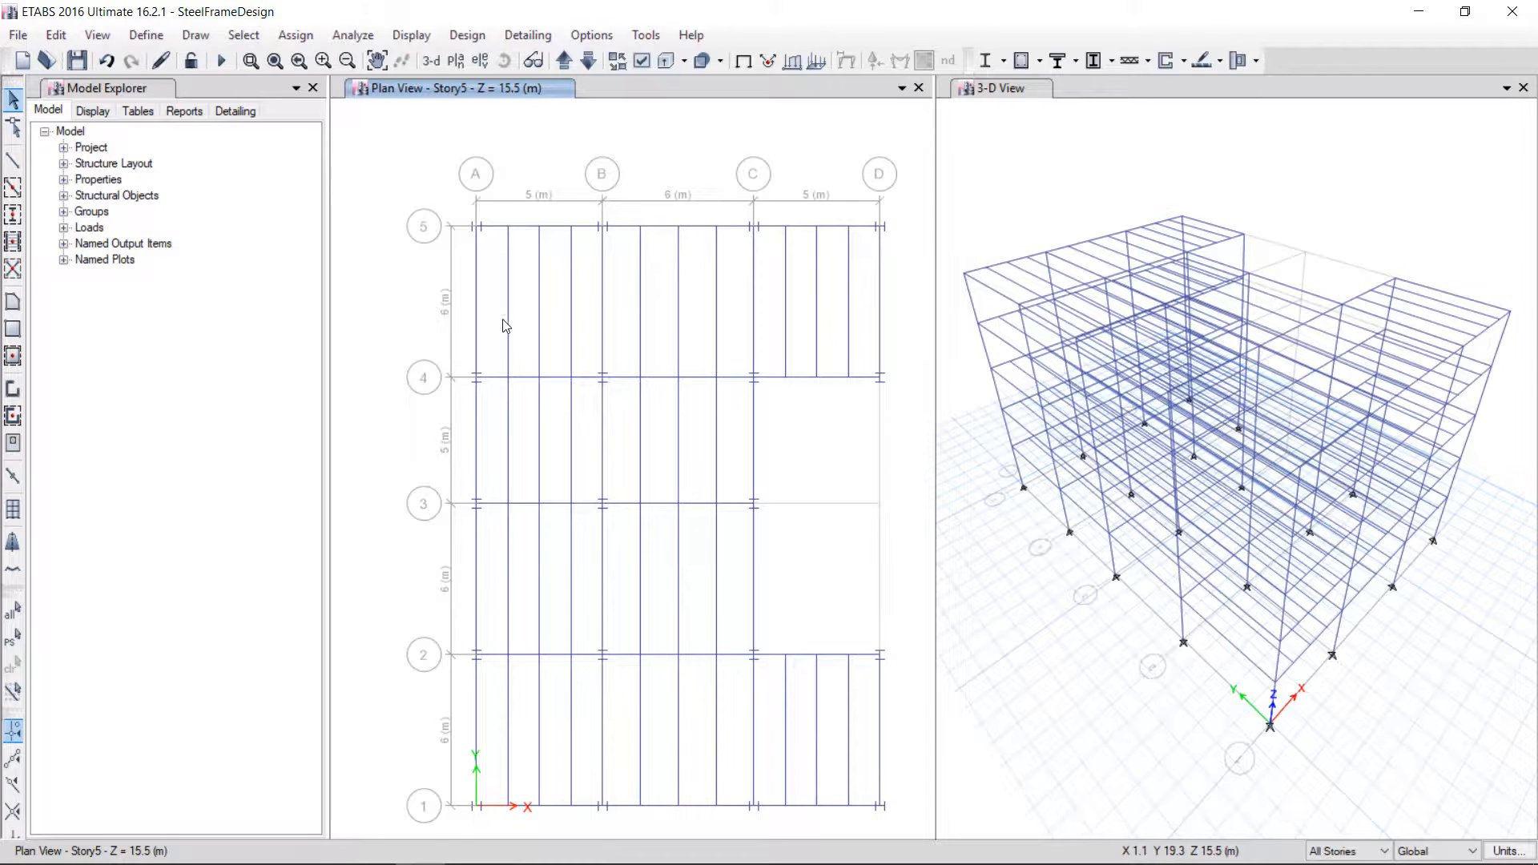
pyautogui.click(508, 324)
pyautogui.rightClick(509, 324)
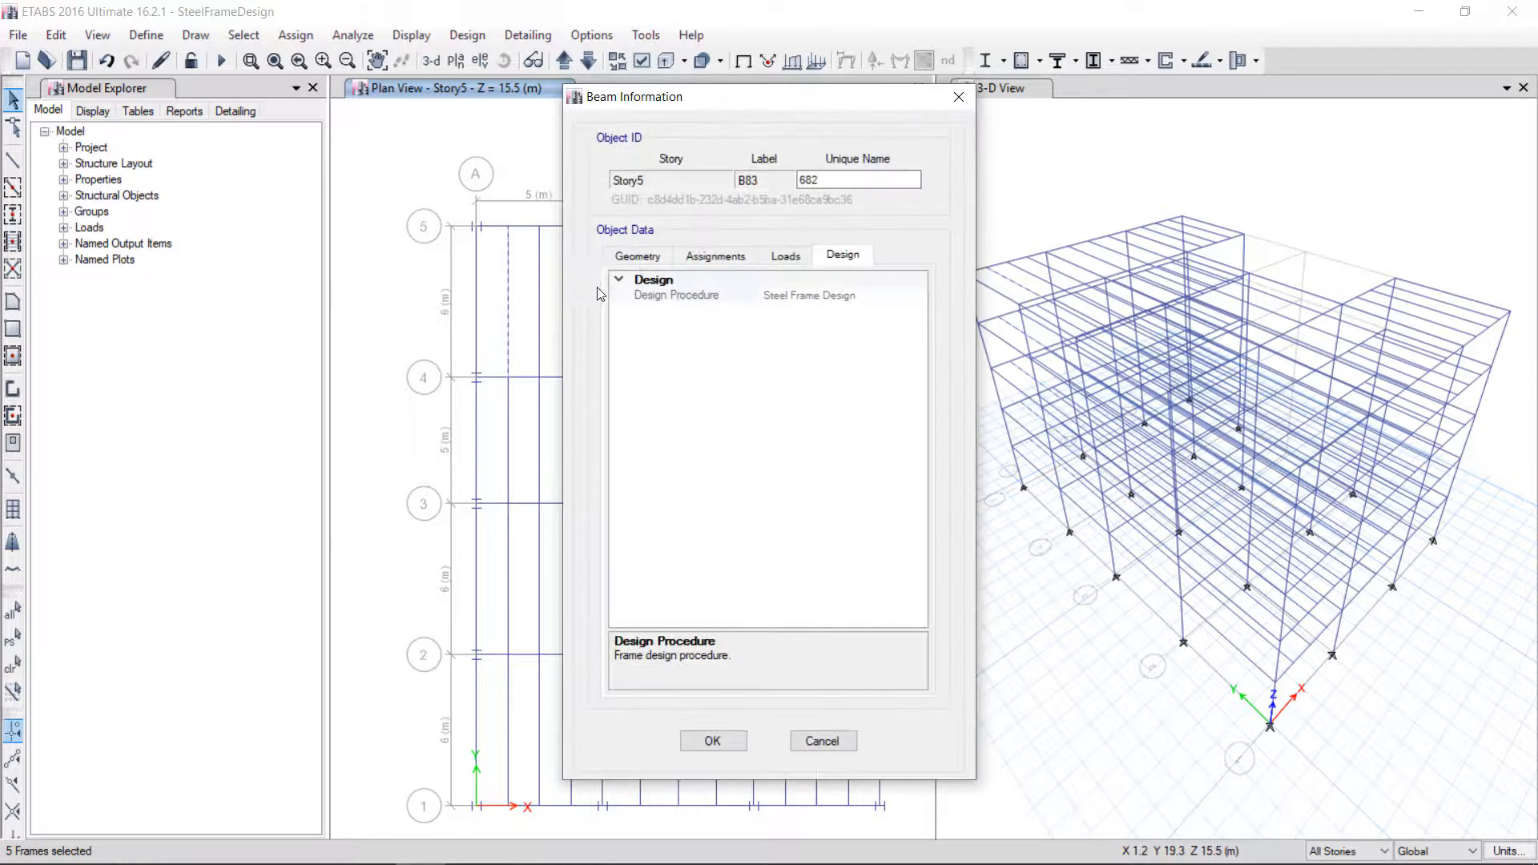
pyautogui.click(709, 258)
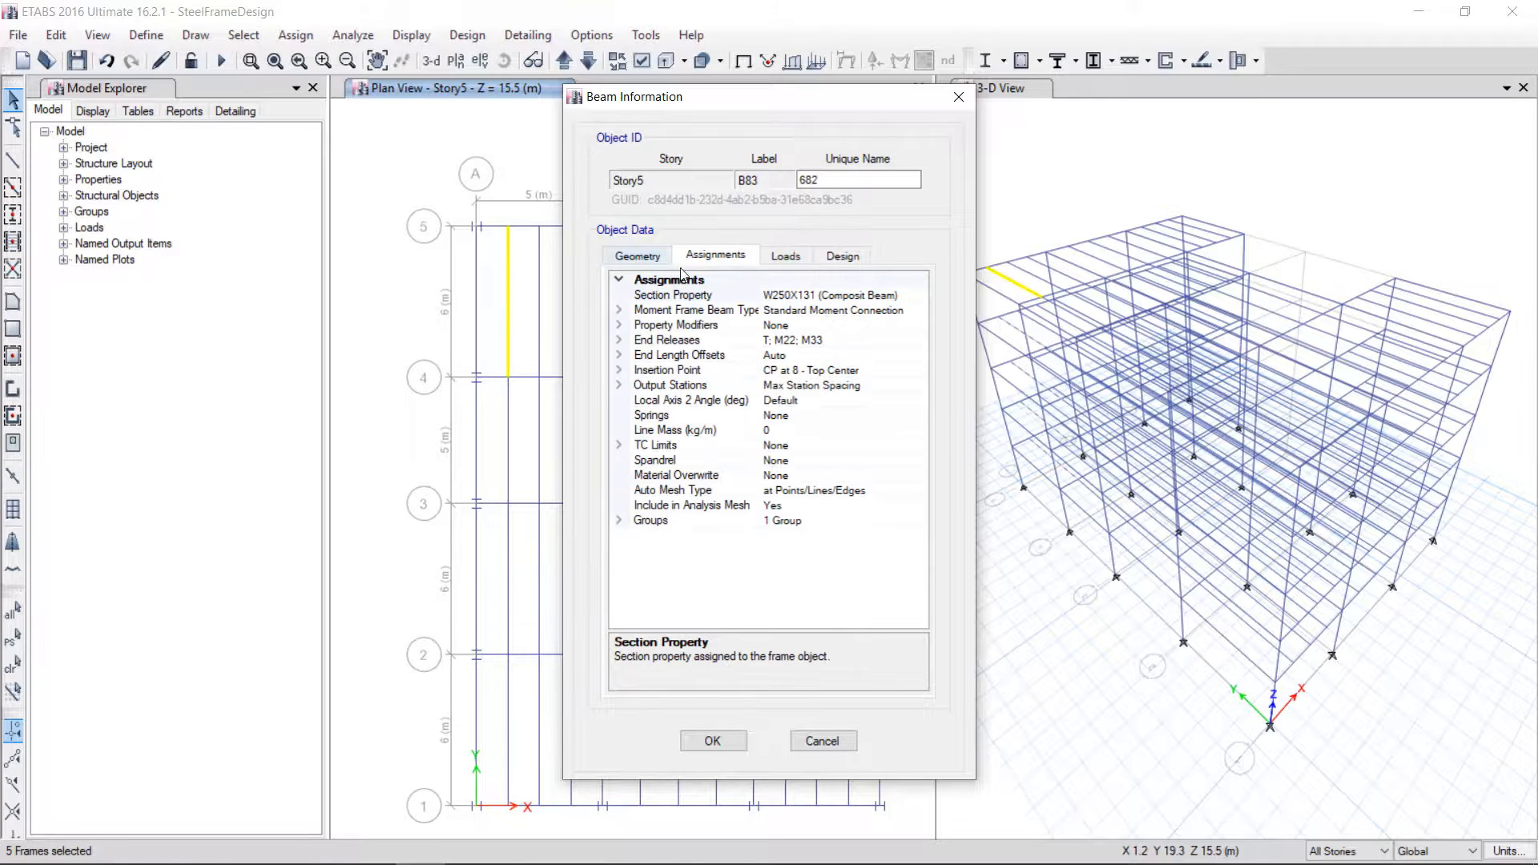
pyautogui.click(847, 262)
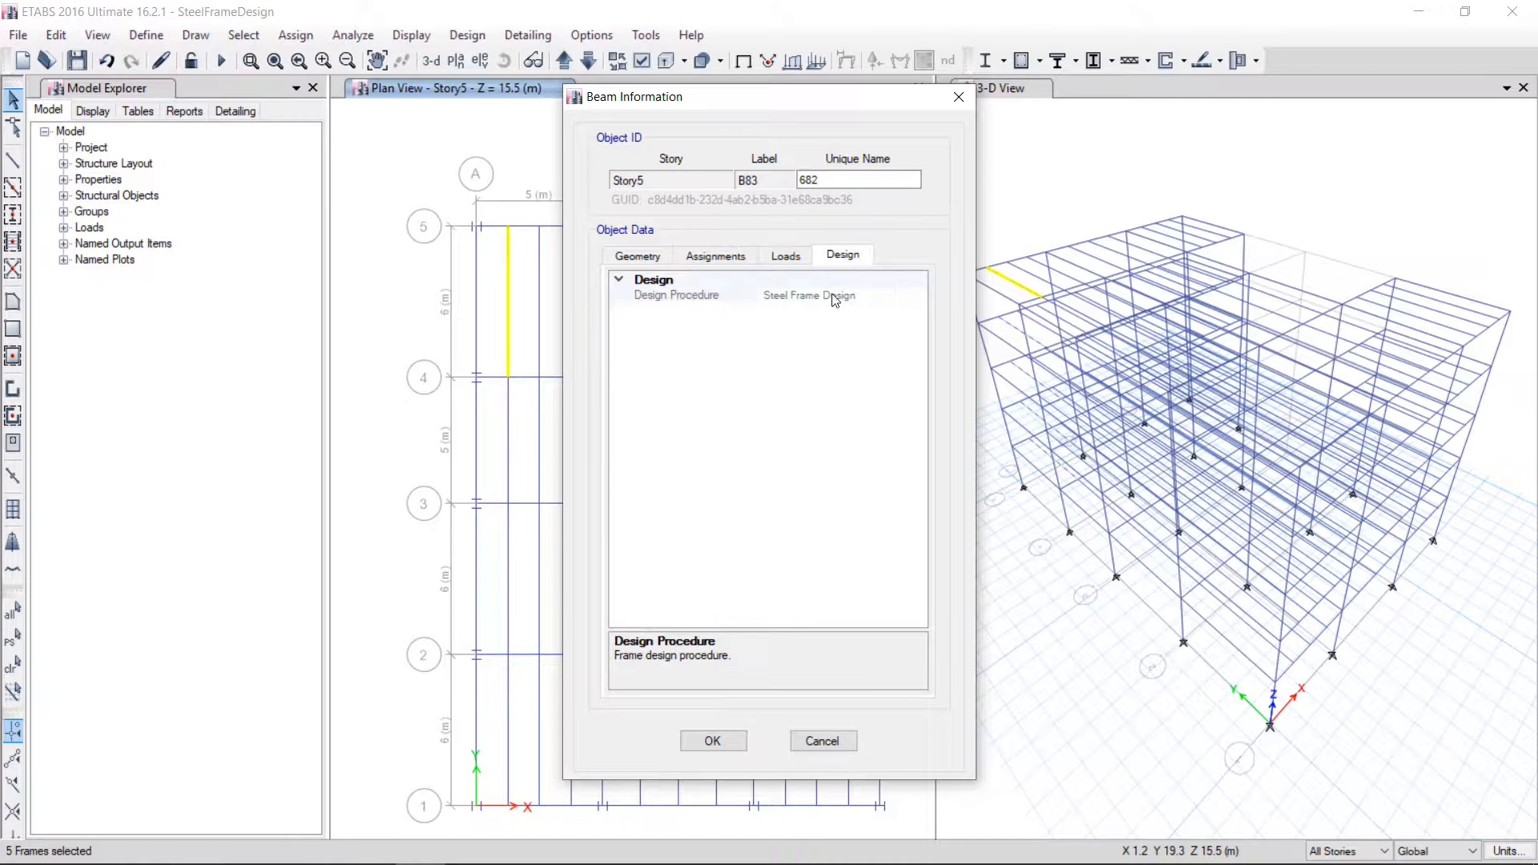
pyautogui.click(958, 96)
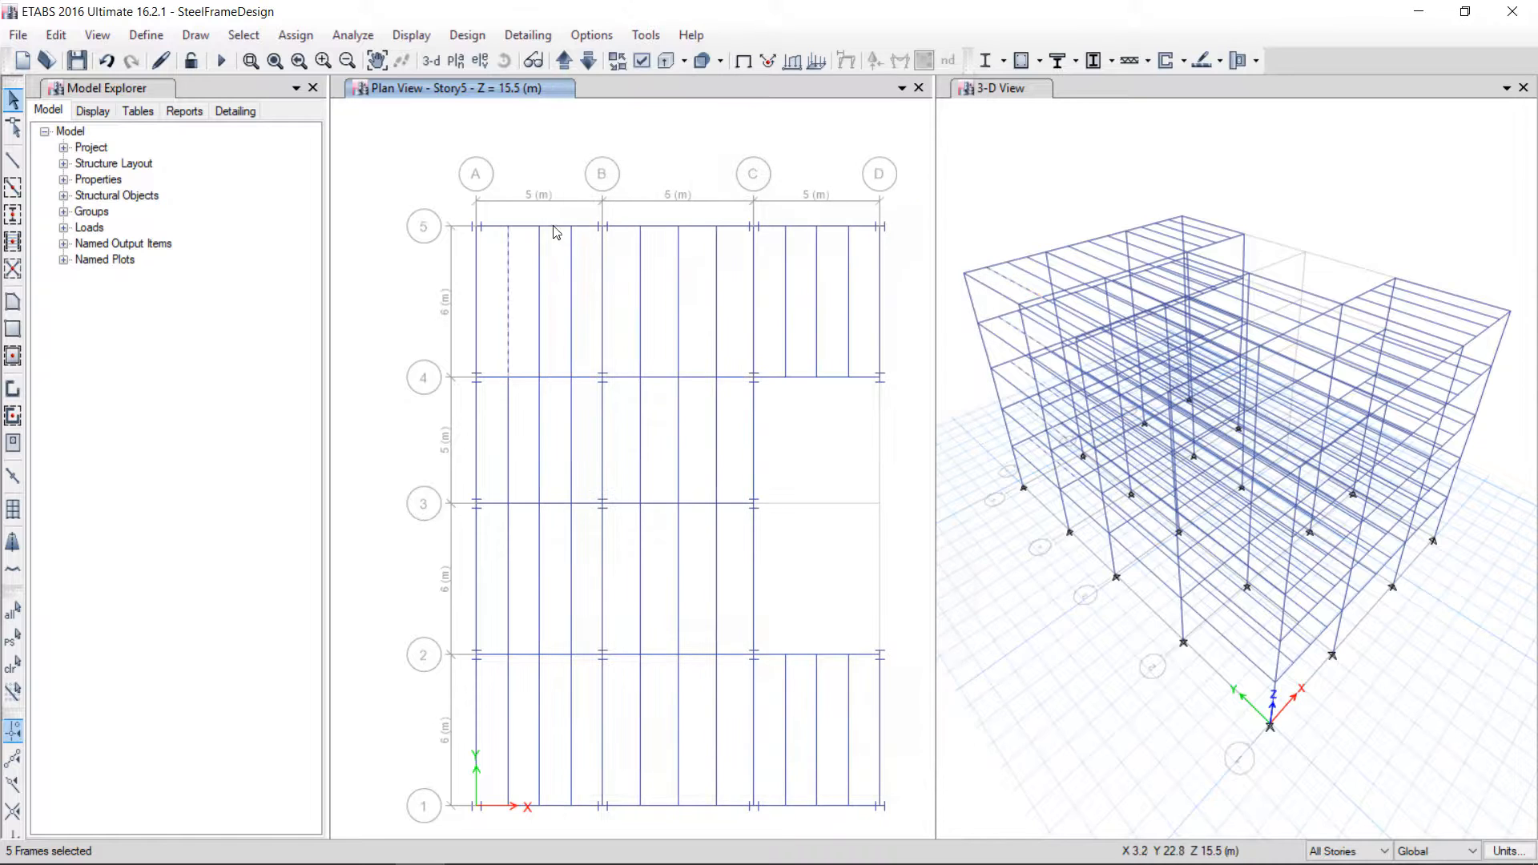
# Open the Deck1 deck property and review its Filled, Unfilled and Solid Slab types, leaving it Filled
pyautogui.click(146, 37)
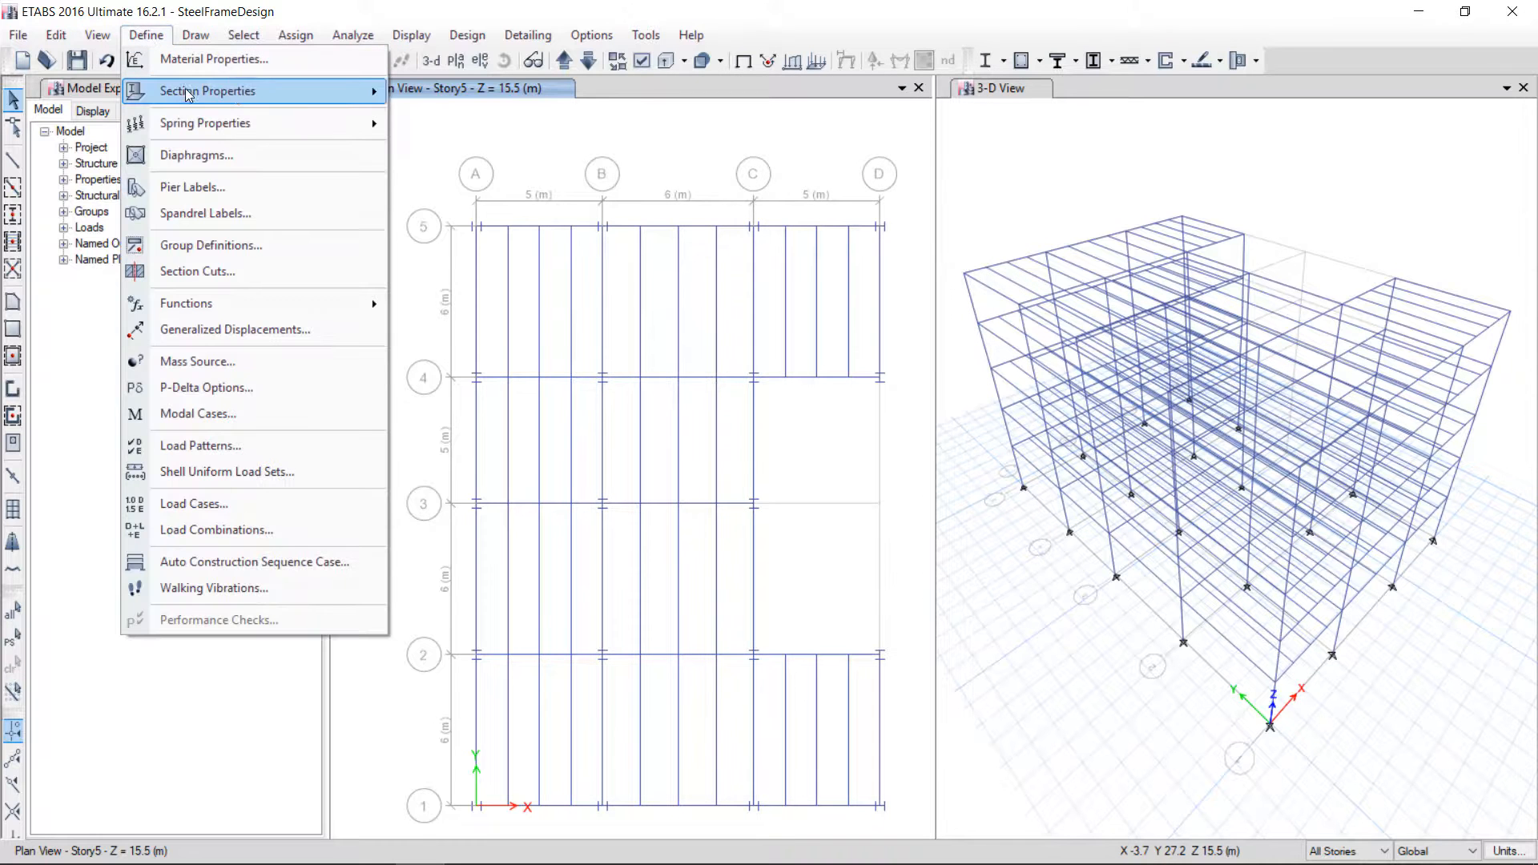
pyautogui.moveTo(240, 91)
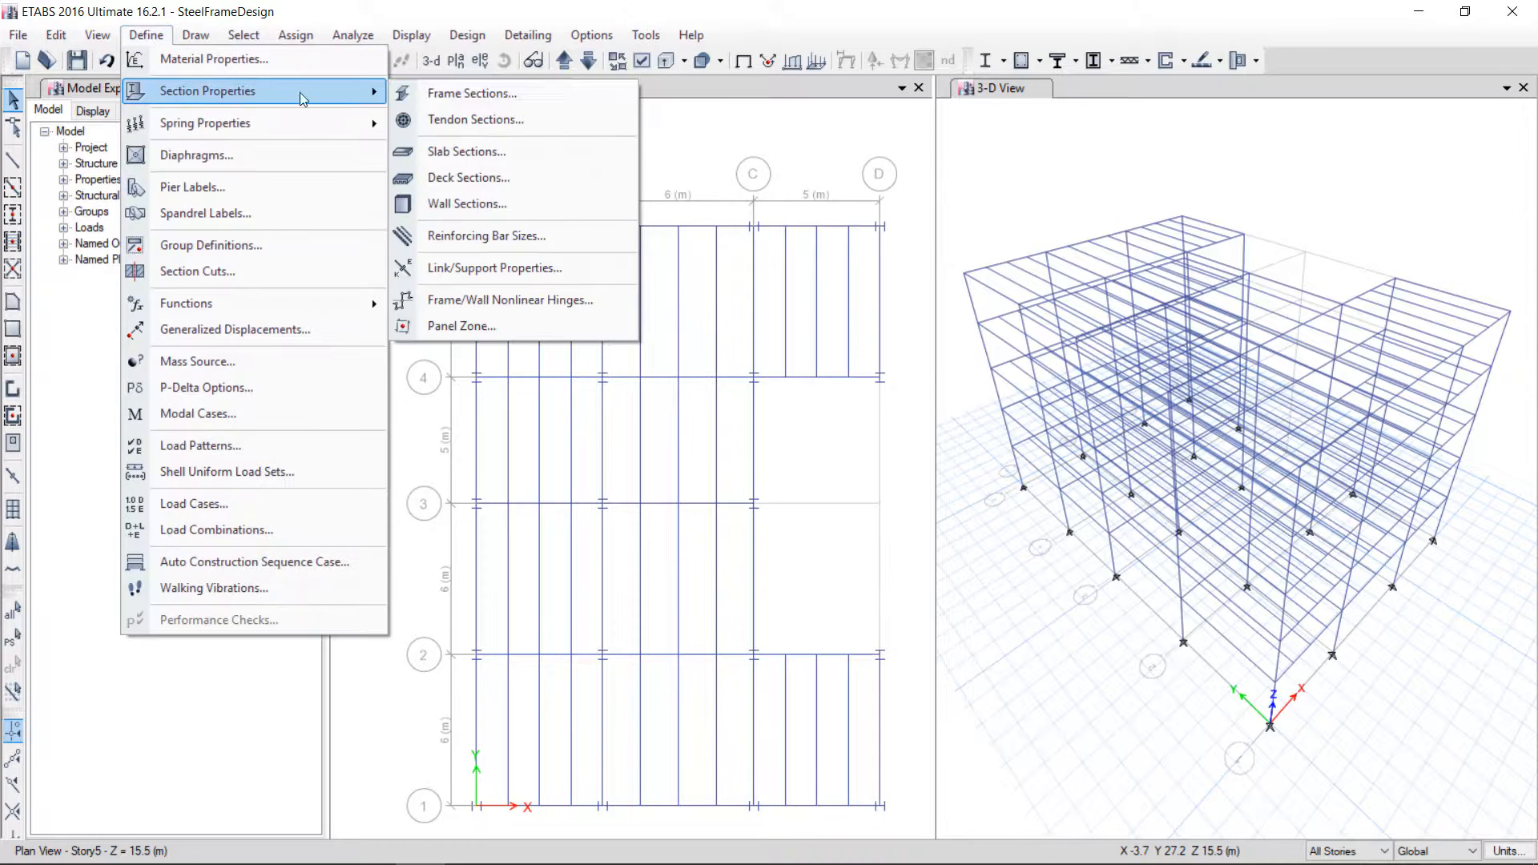
pyautogui.click(461, 178)
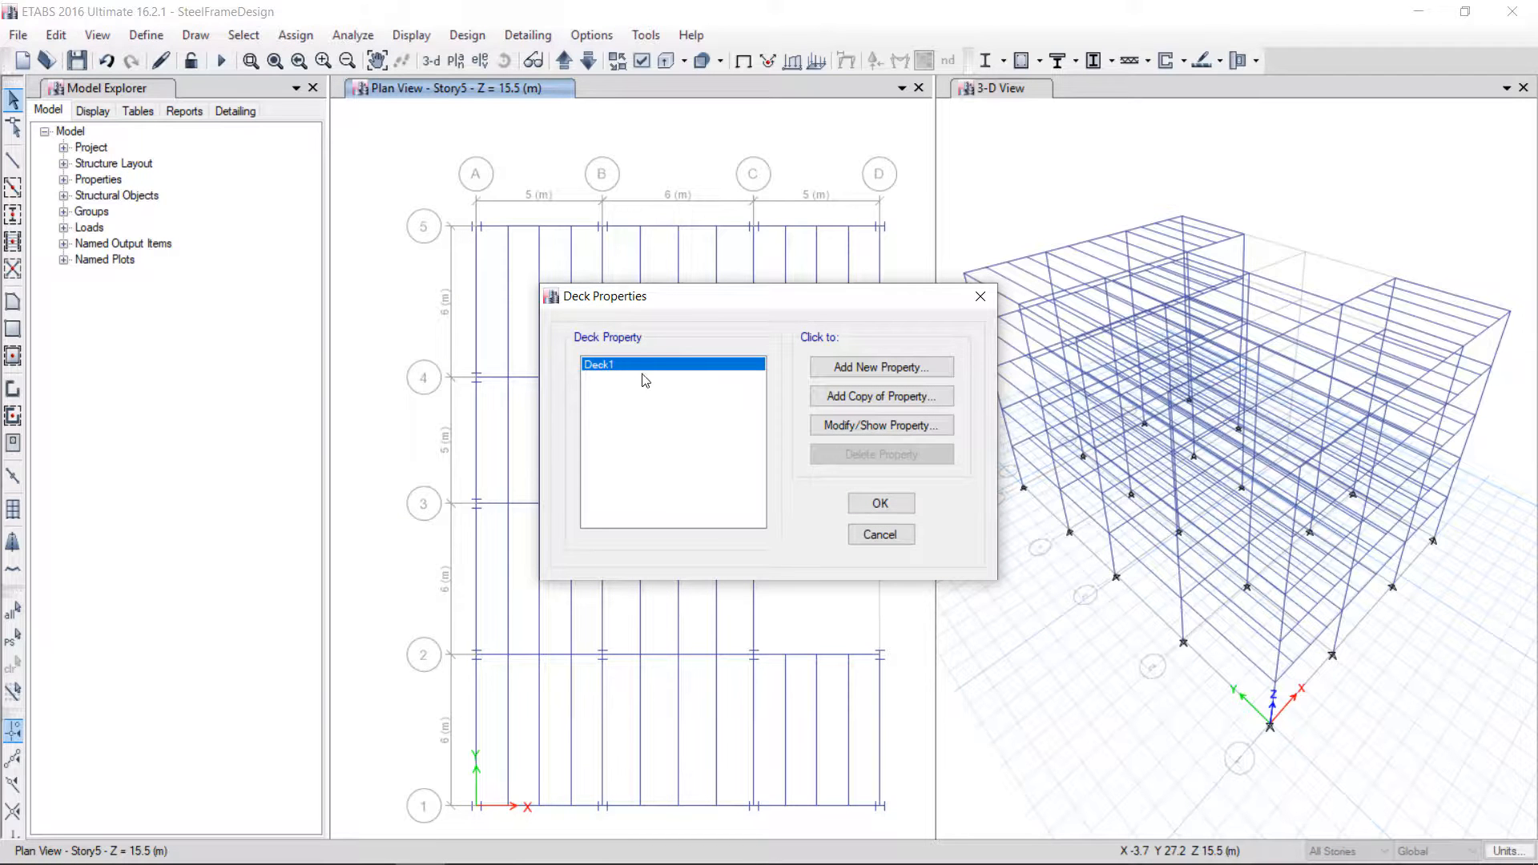
pyautogui.click(841, 426)
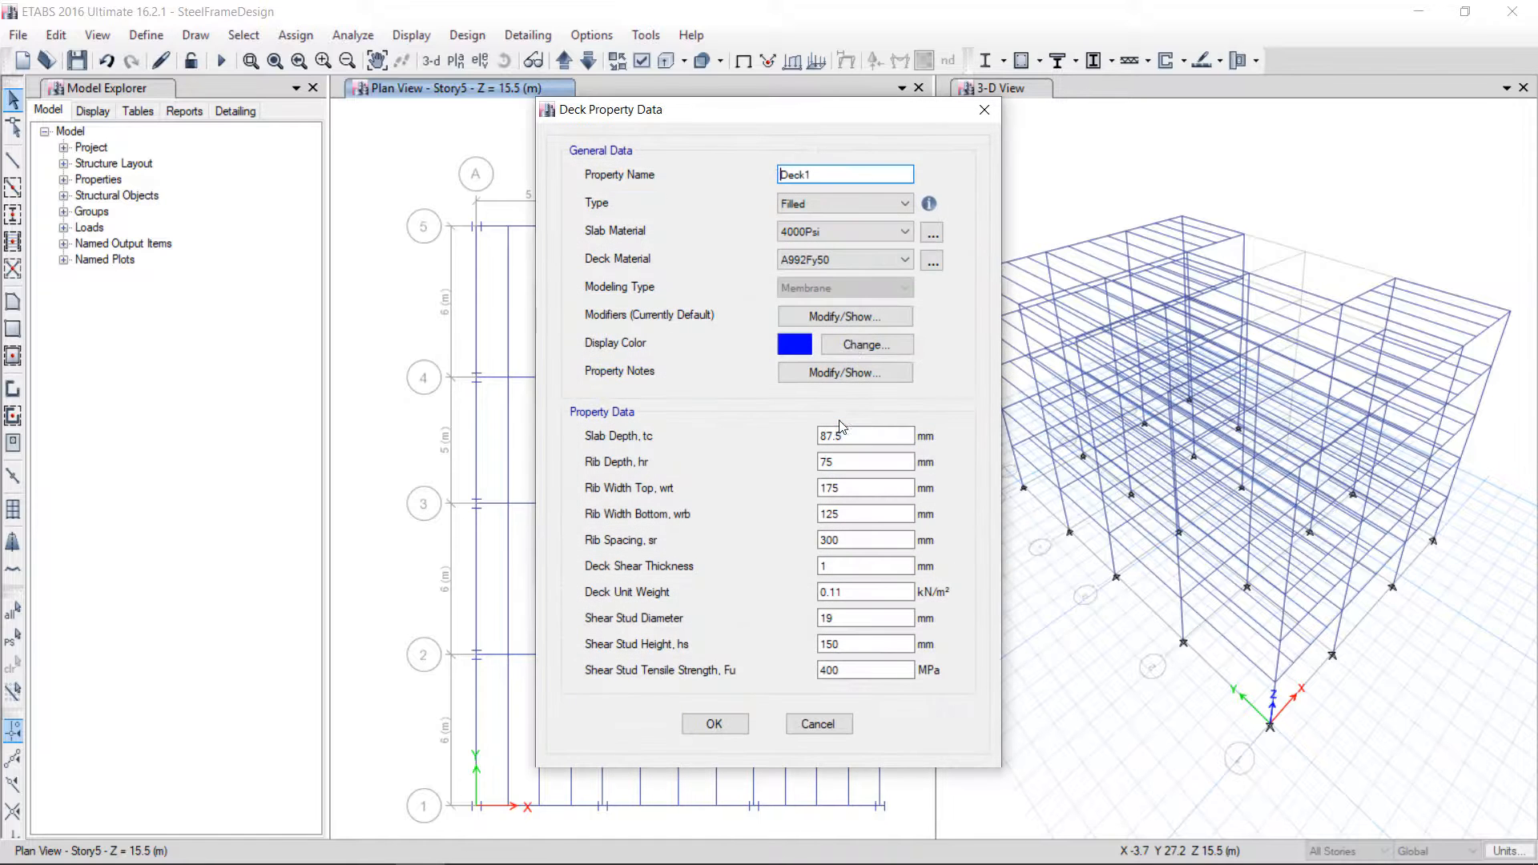
pyautogui.moveTo(717, 112); pyautogui.dragTo(462, 109)
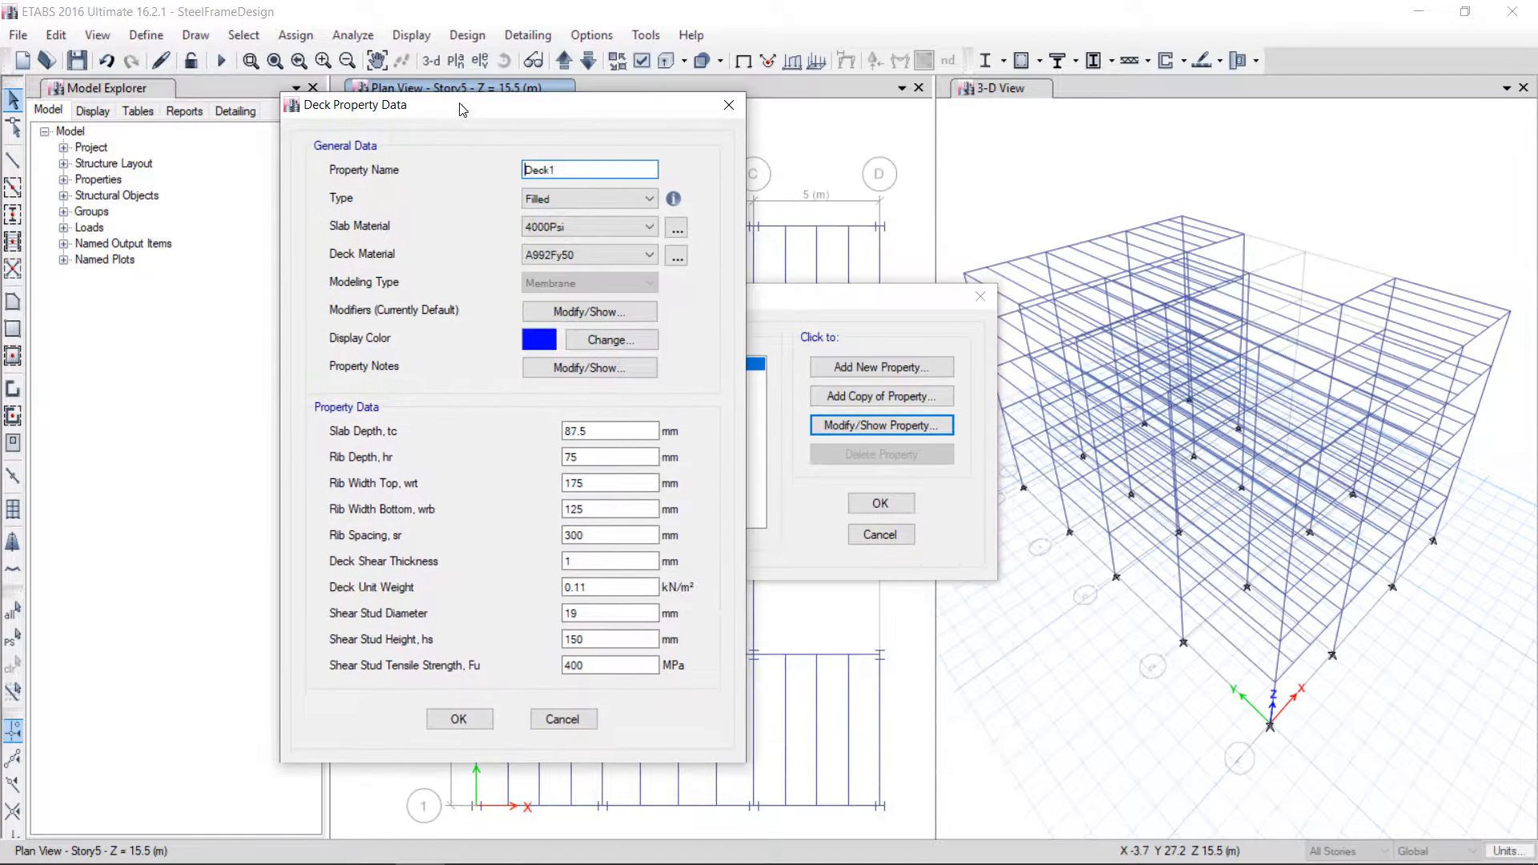
pyautogui.moveTo(675, 206)
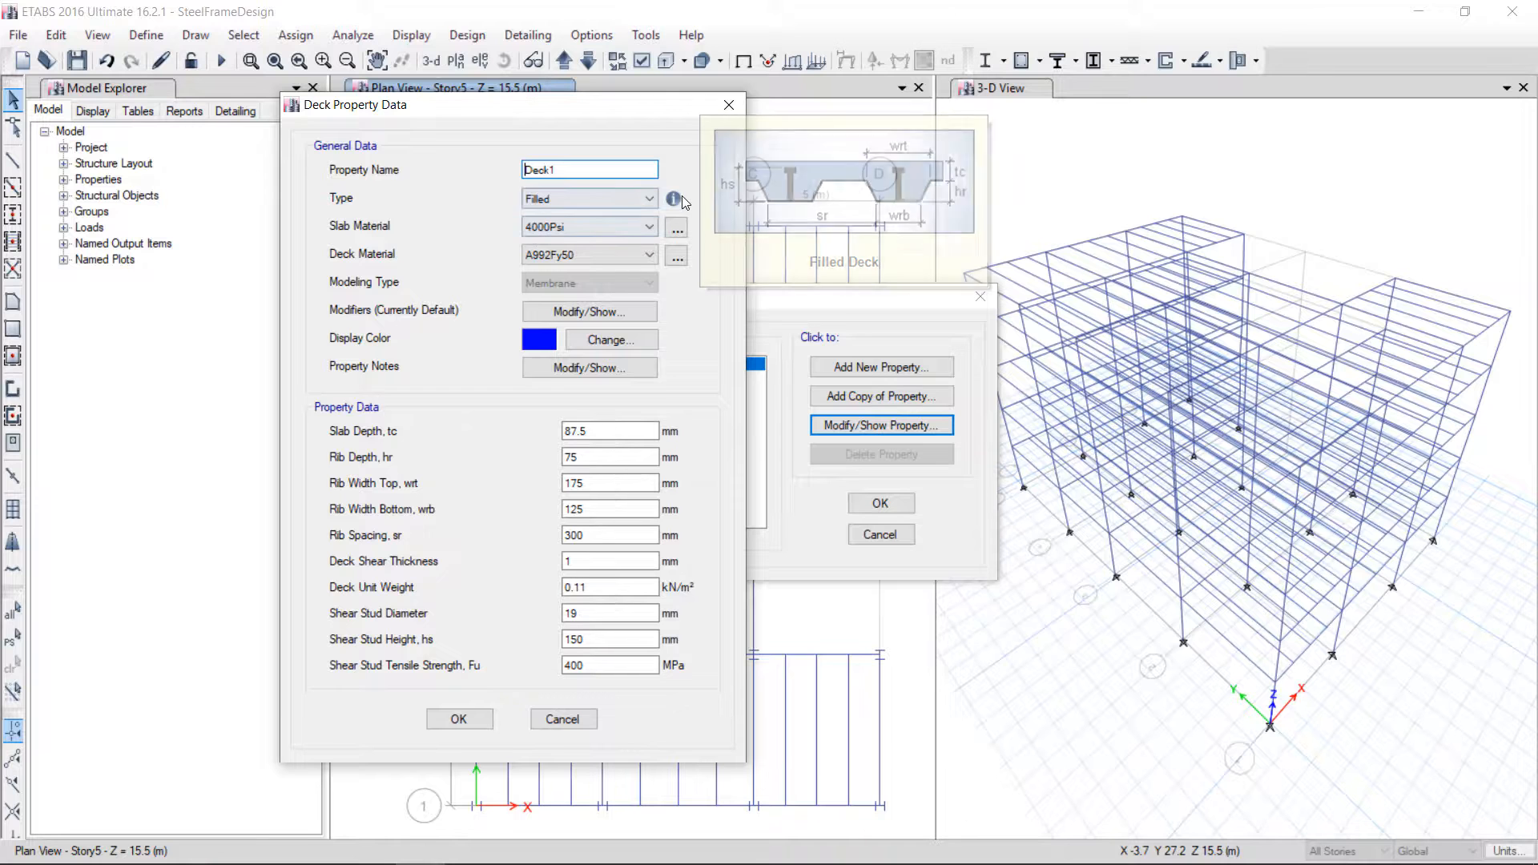
pyautogui.click(626, 204)
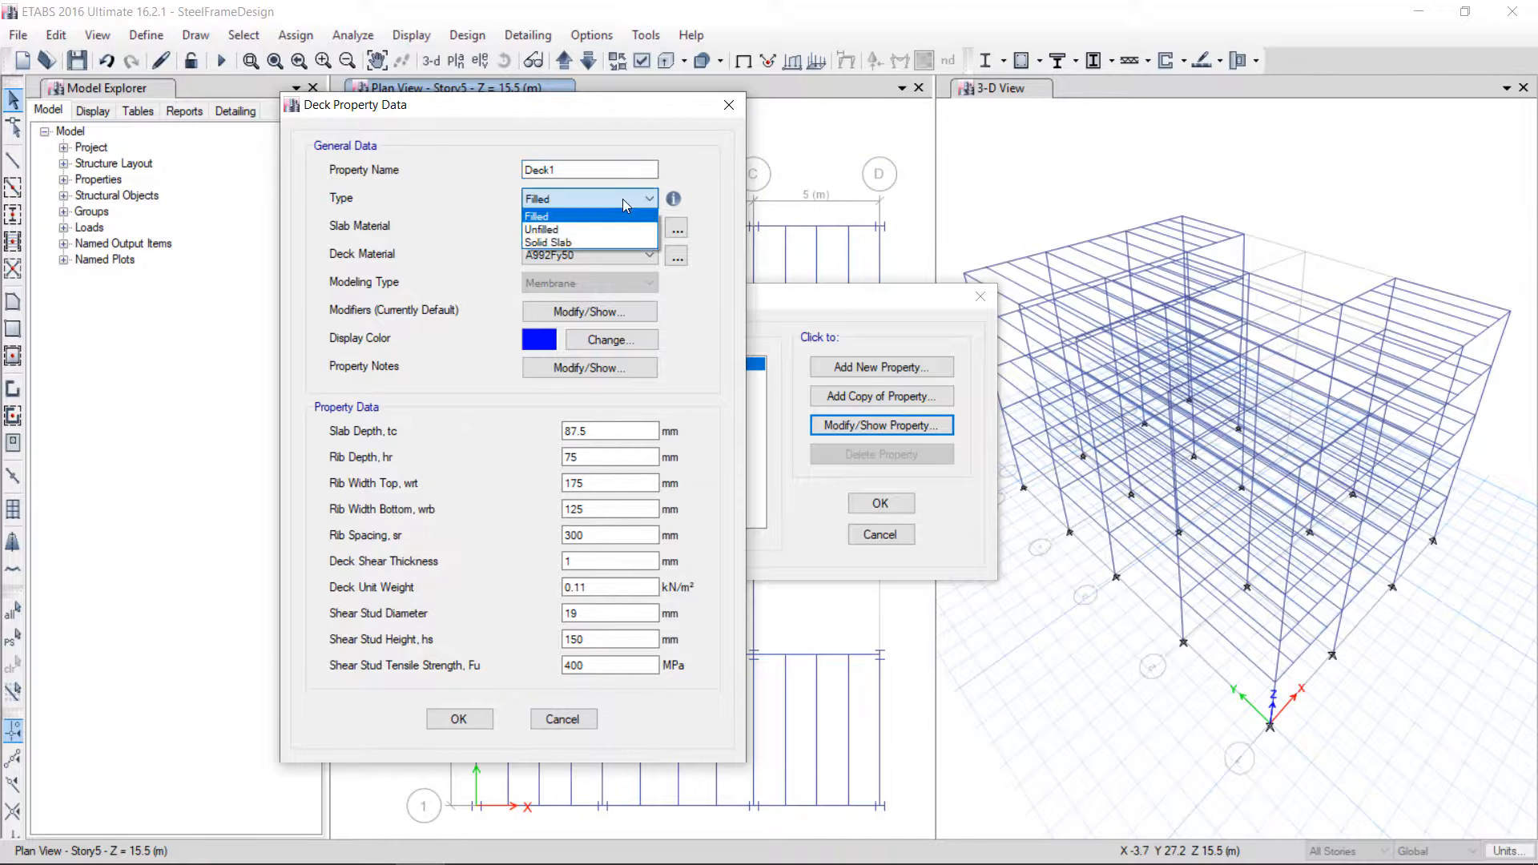
pyautogui.click(570, 241)
pyautogui.click(585, 199)
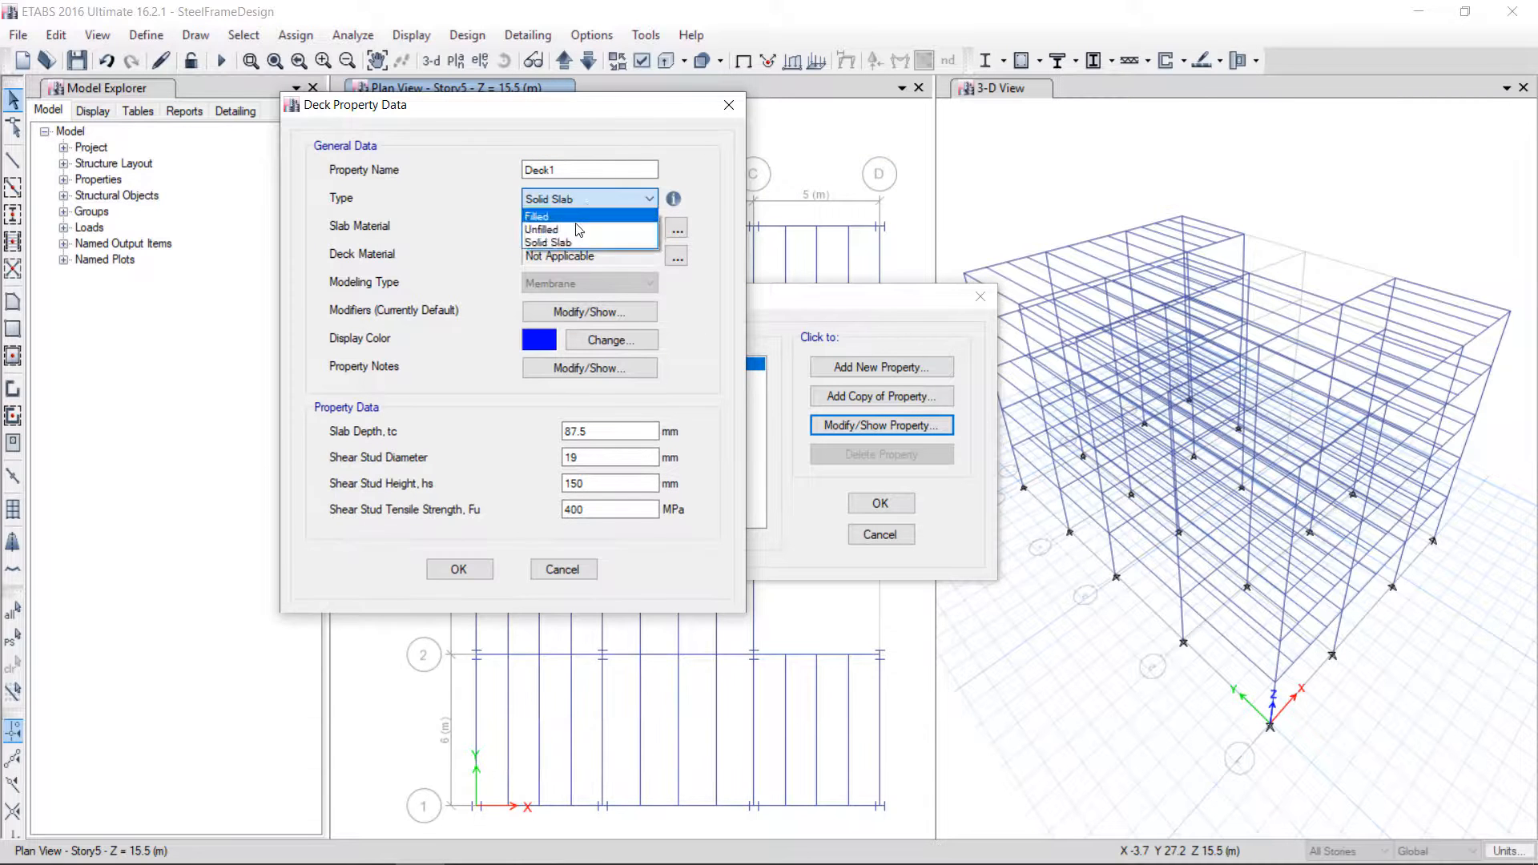
pyautogui.click(624, 230)
pyautogui.moveTo(675, 200)
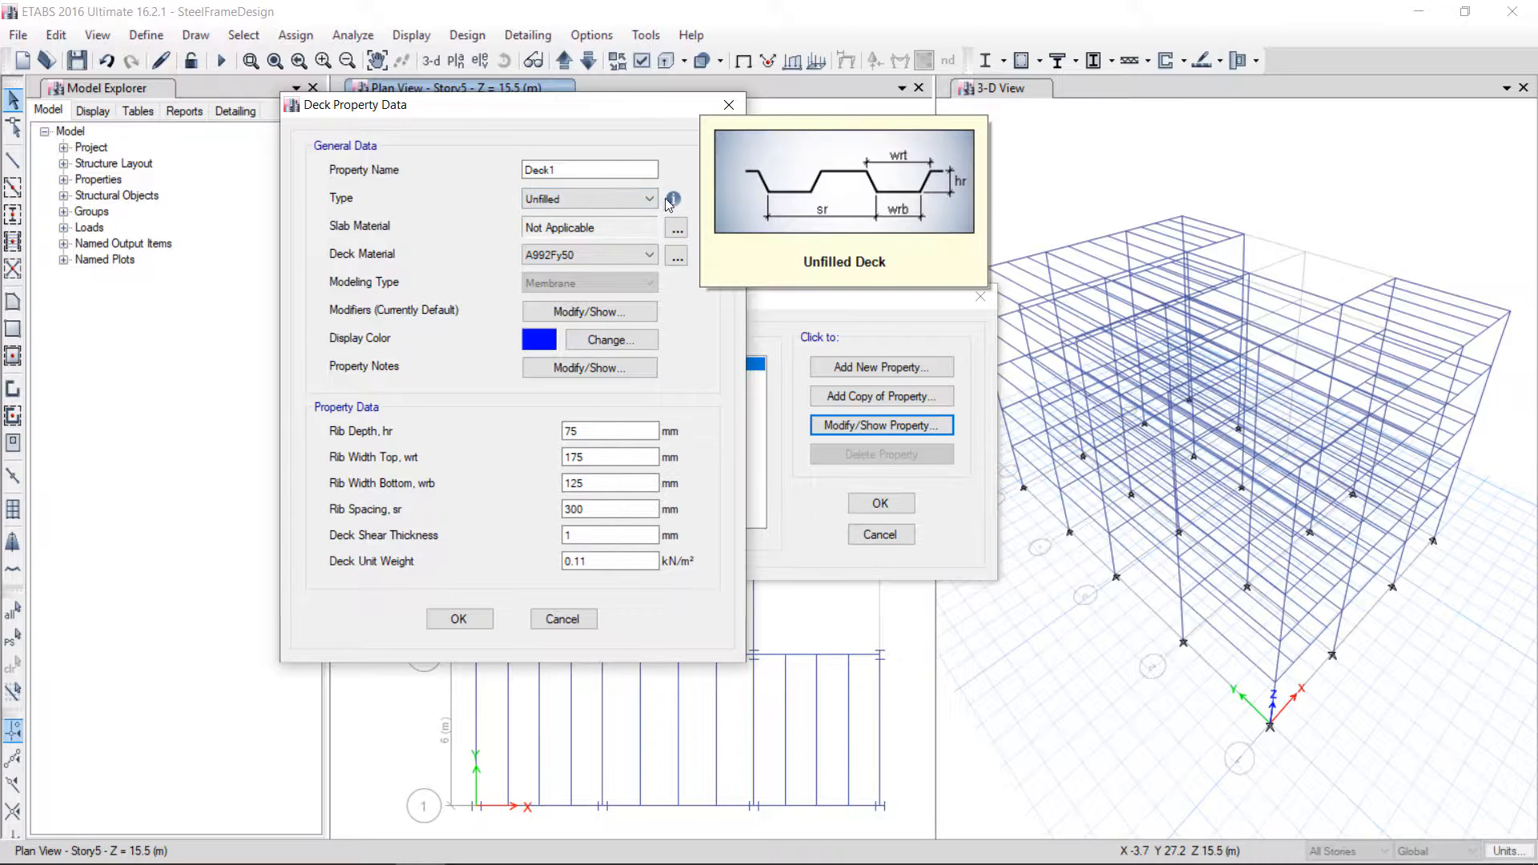
pyautogui.click(629, 200)
pyautogui.click(635, 212)
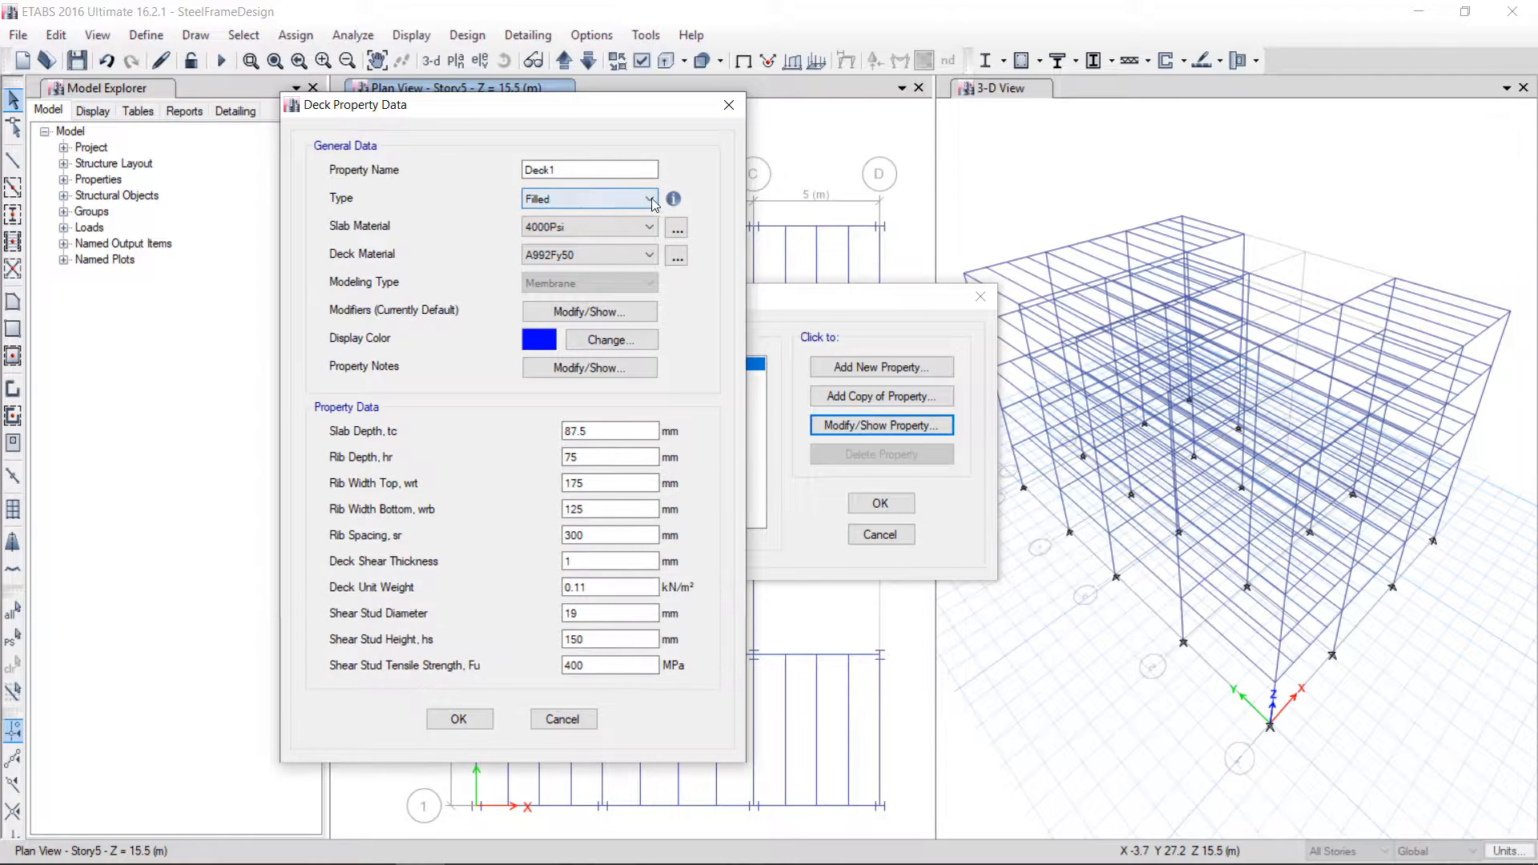
pyautogui.moveTo(674, 203)
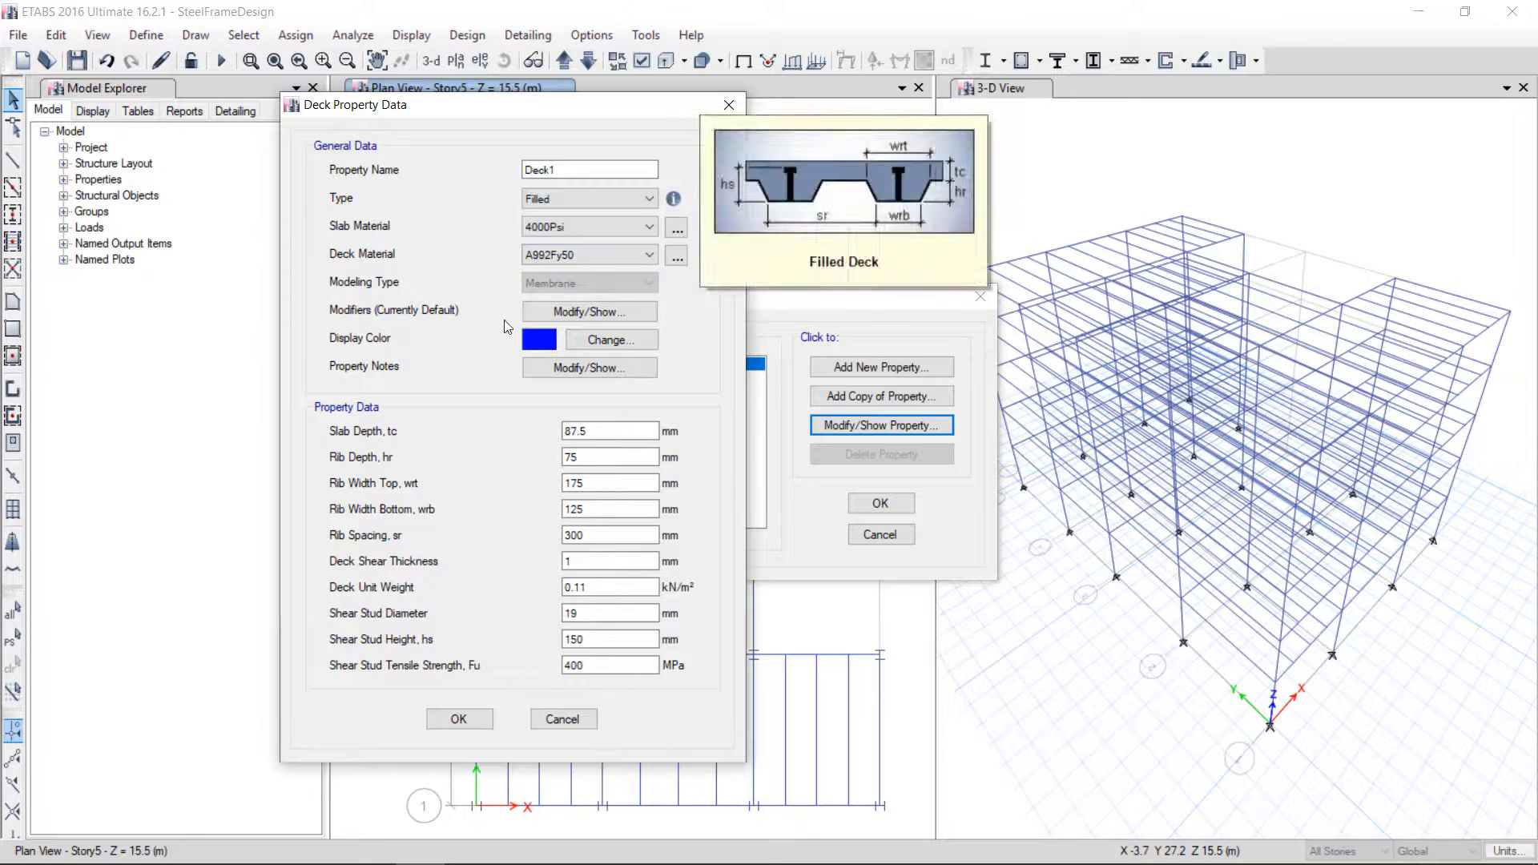
pyautogui.click(645, 200)
pyautogui.click(617, 240)
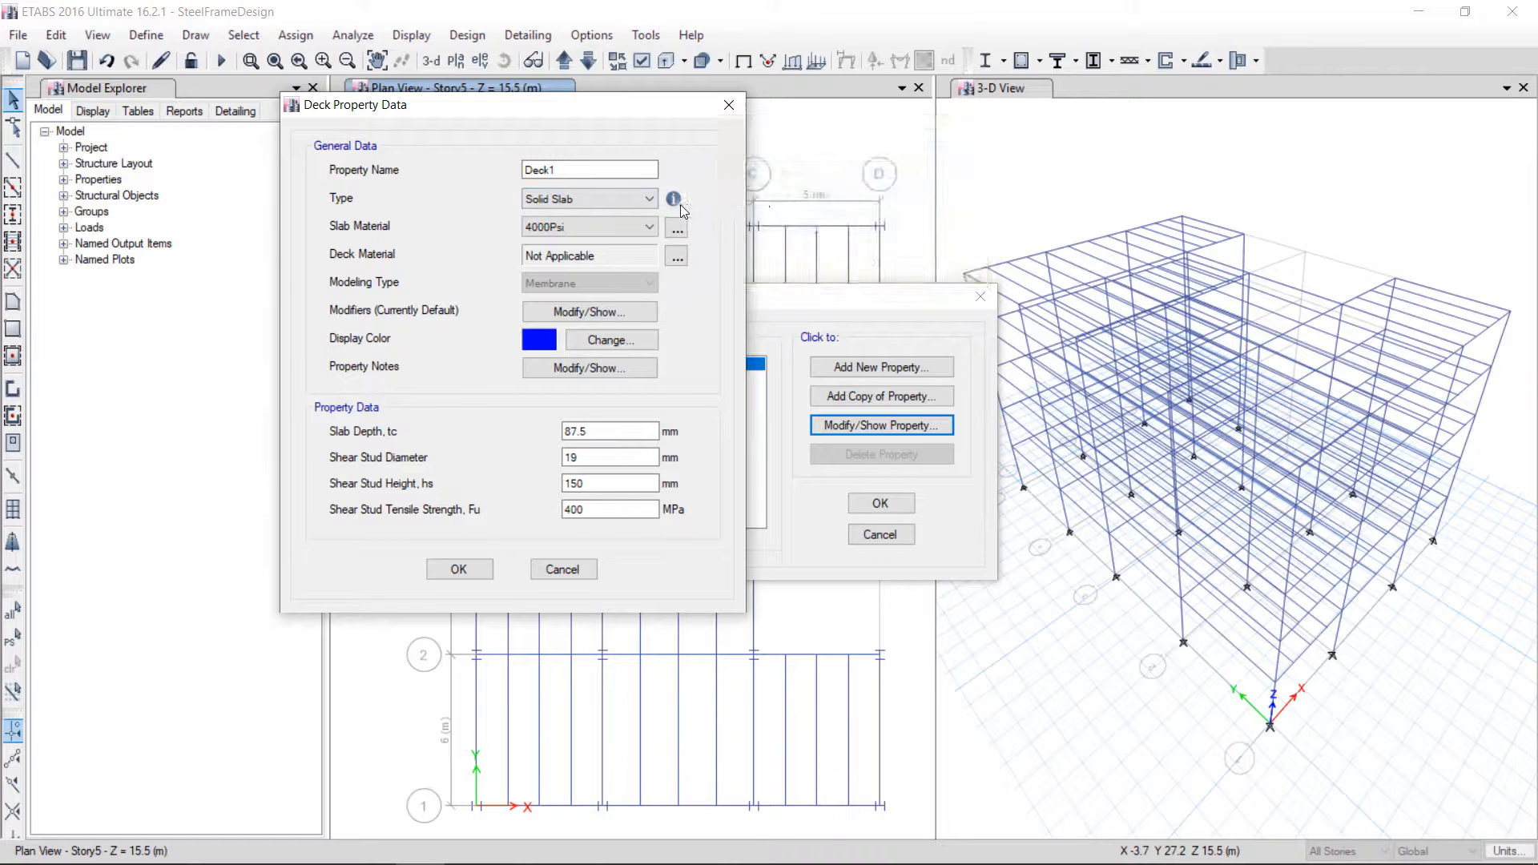
pyautogui.click(629, 201)
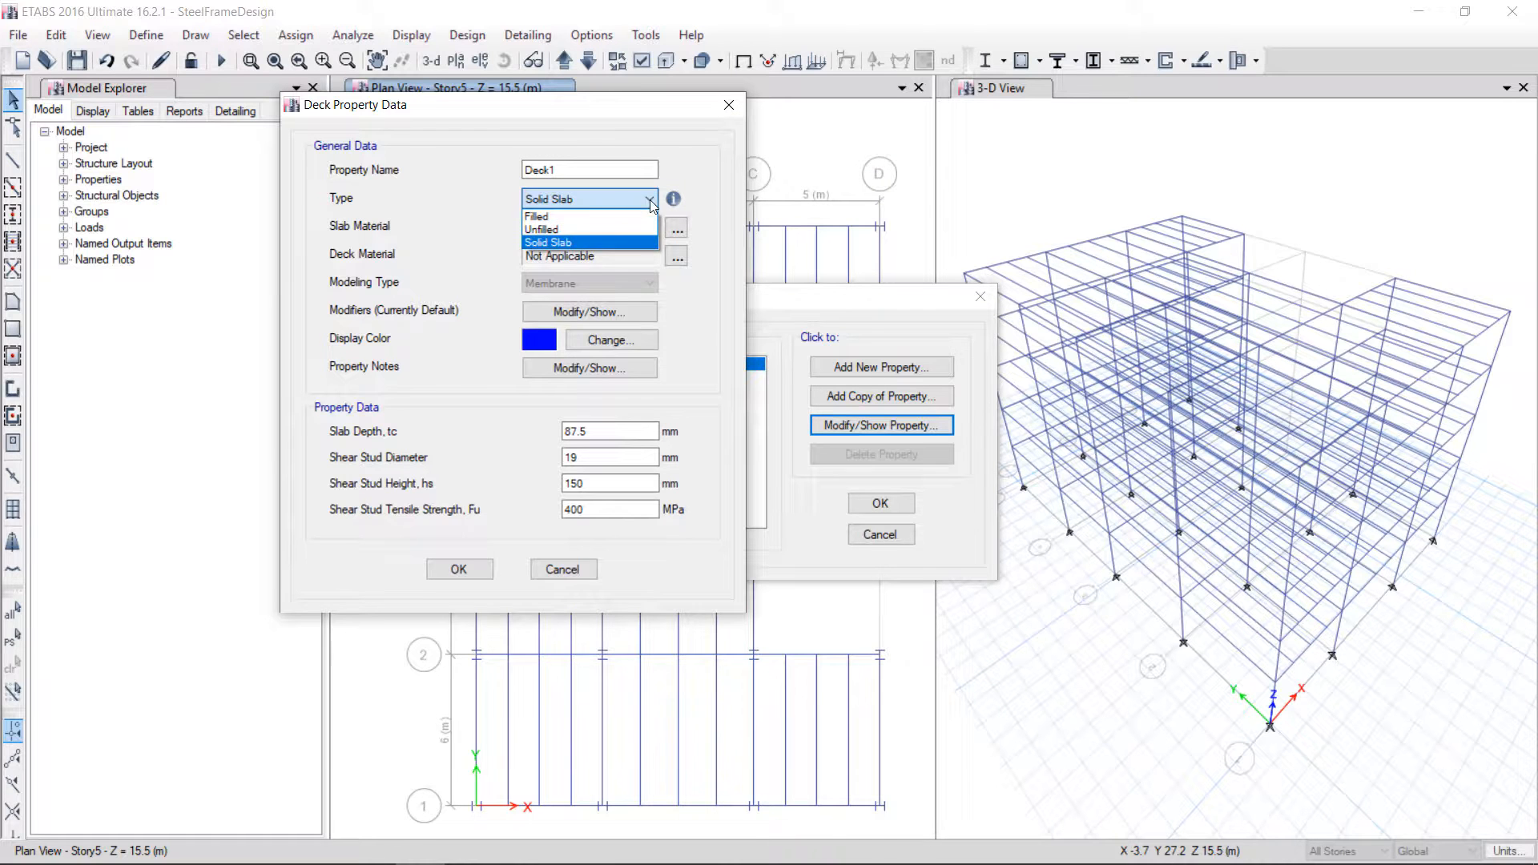
pyautogui.click(603, 217)
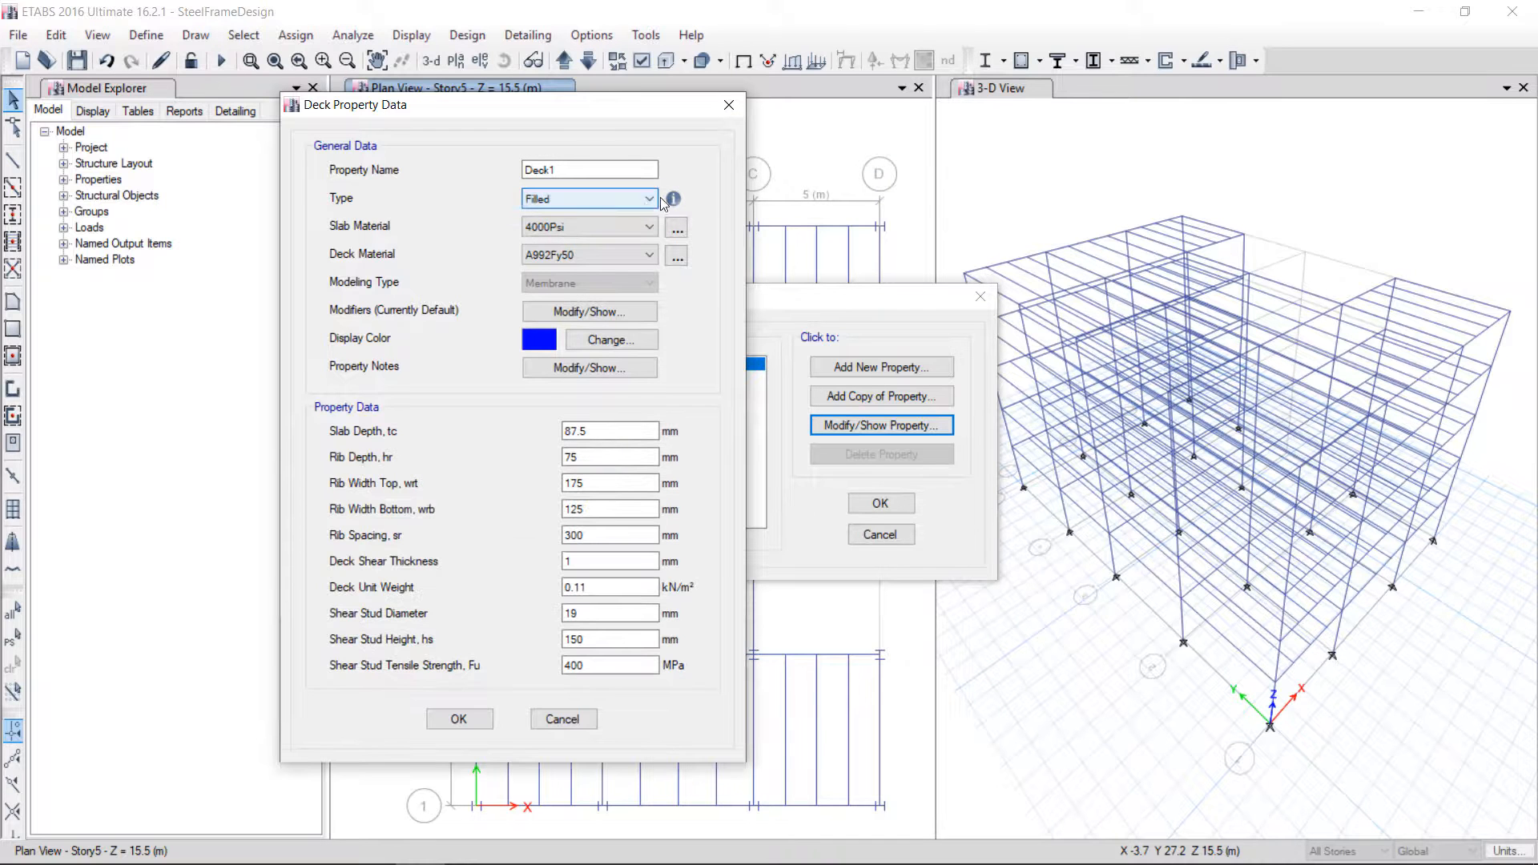
pyautogui.moveTo(674, 199)
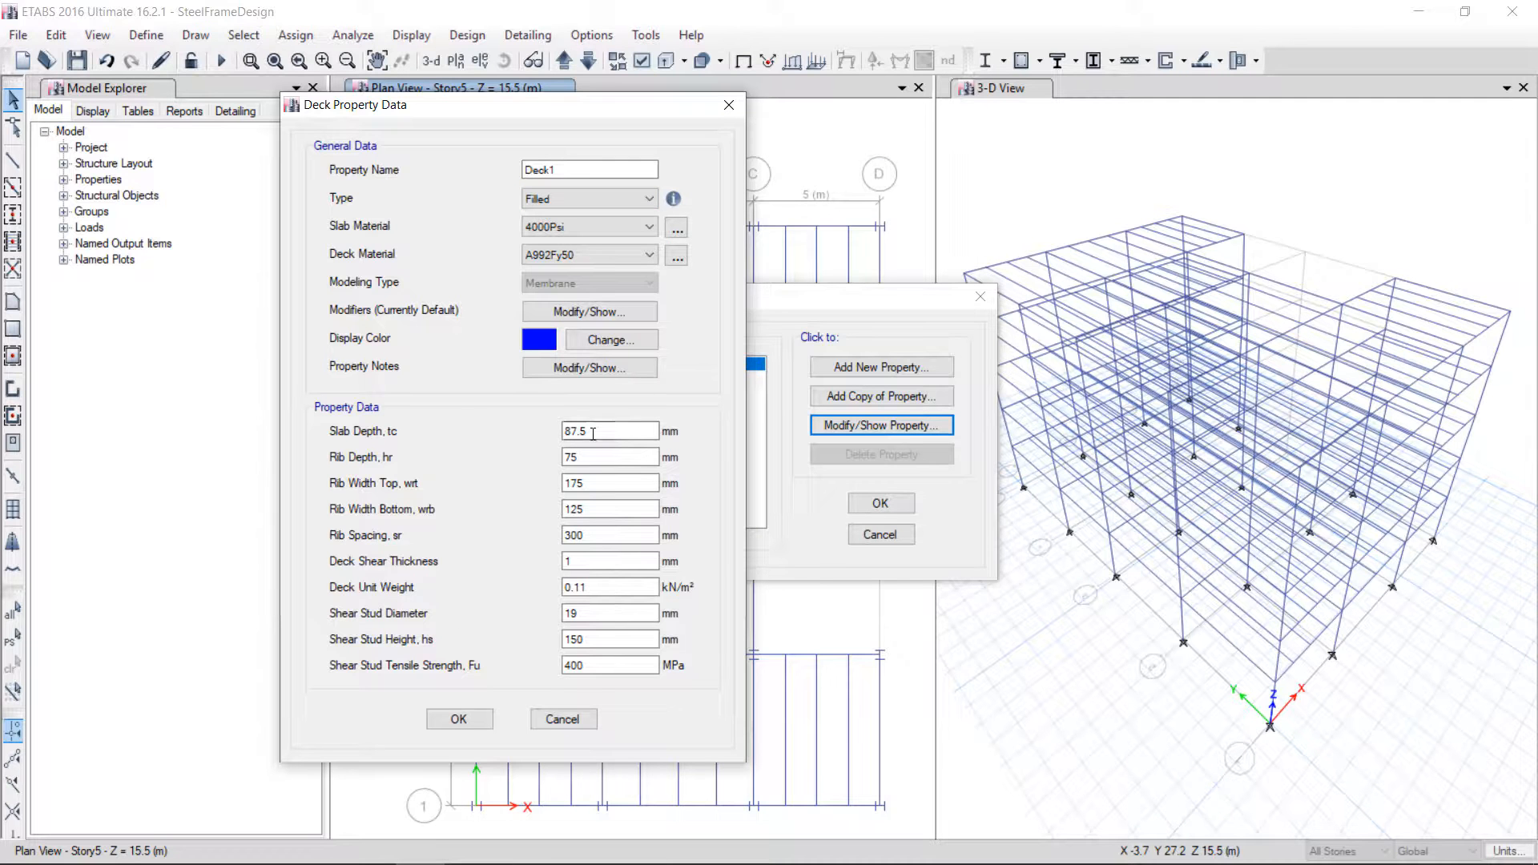
# Set Deck1's slab depth and rib depth to 75 mm and accept the deck properties
pyautogui.moveTo(593, 434); pyautogui.dragTo(523, 433)
pyautogui.write('7')
pyautogui.press('Tab')
pyautogui.write('75')
pyautogui.click(457, 719)
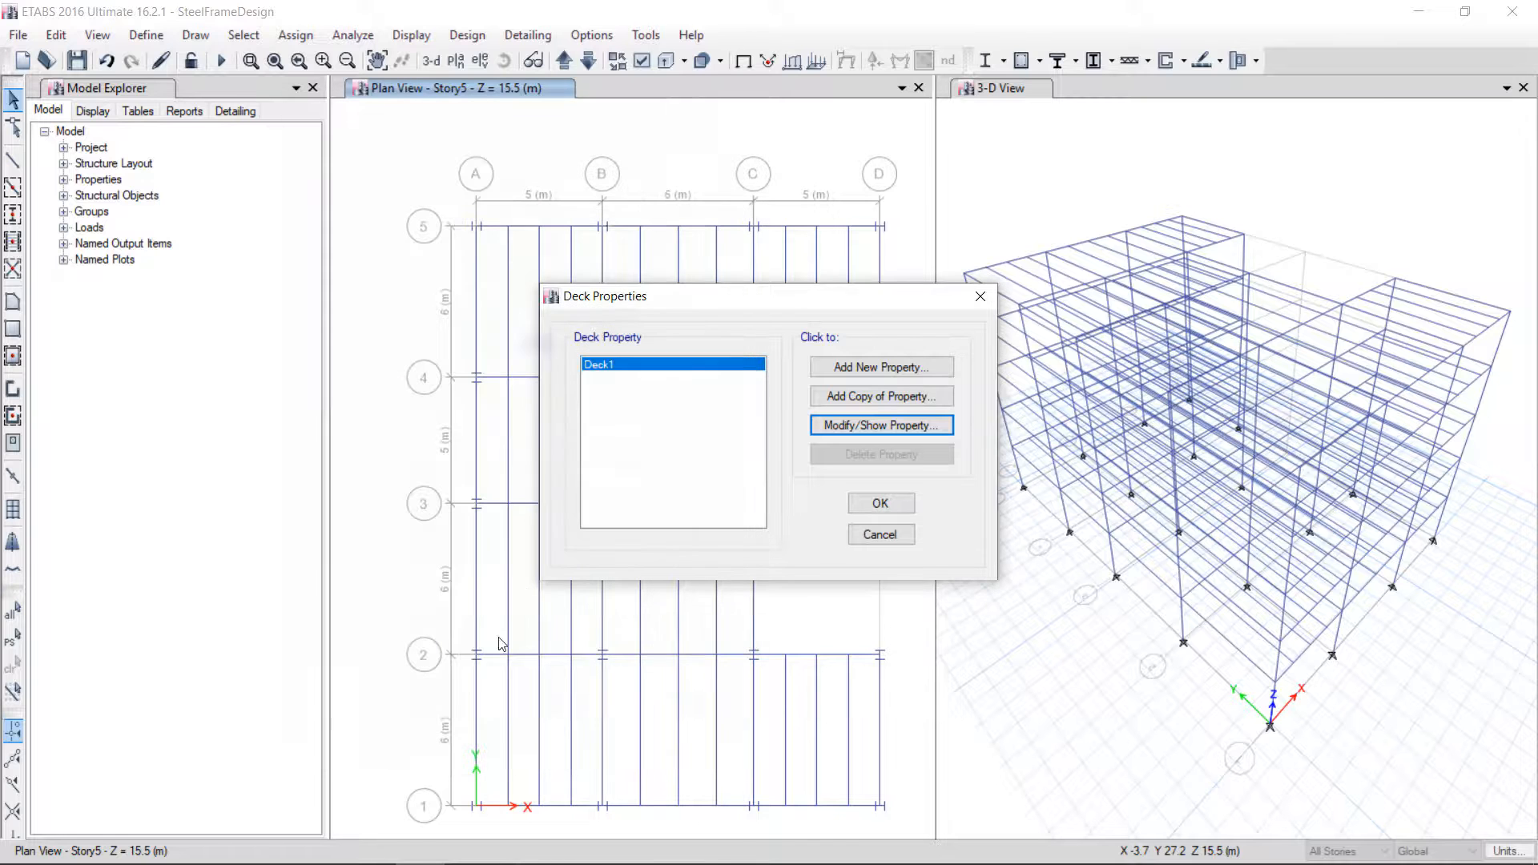
pyautogui.click(880, 503)
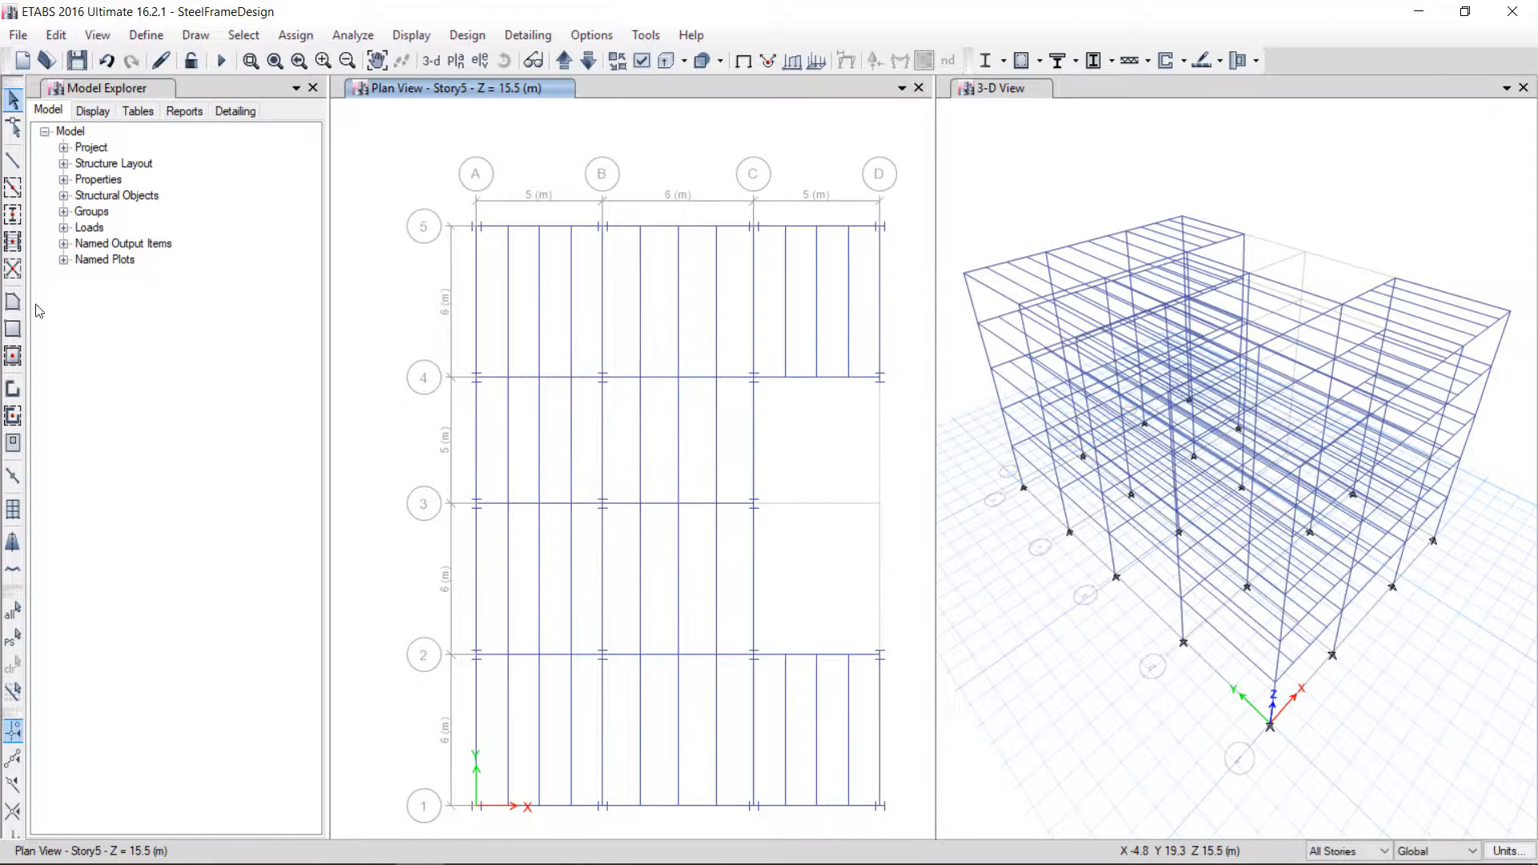
# Draw a Deck1 floor area around the plan outline from A5 to D5, D4, C4, C2, D2, D1 and A1
pyautogui.click(13, 301)
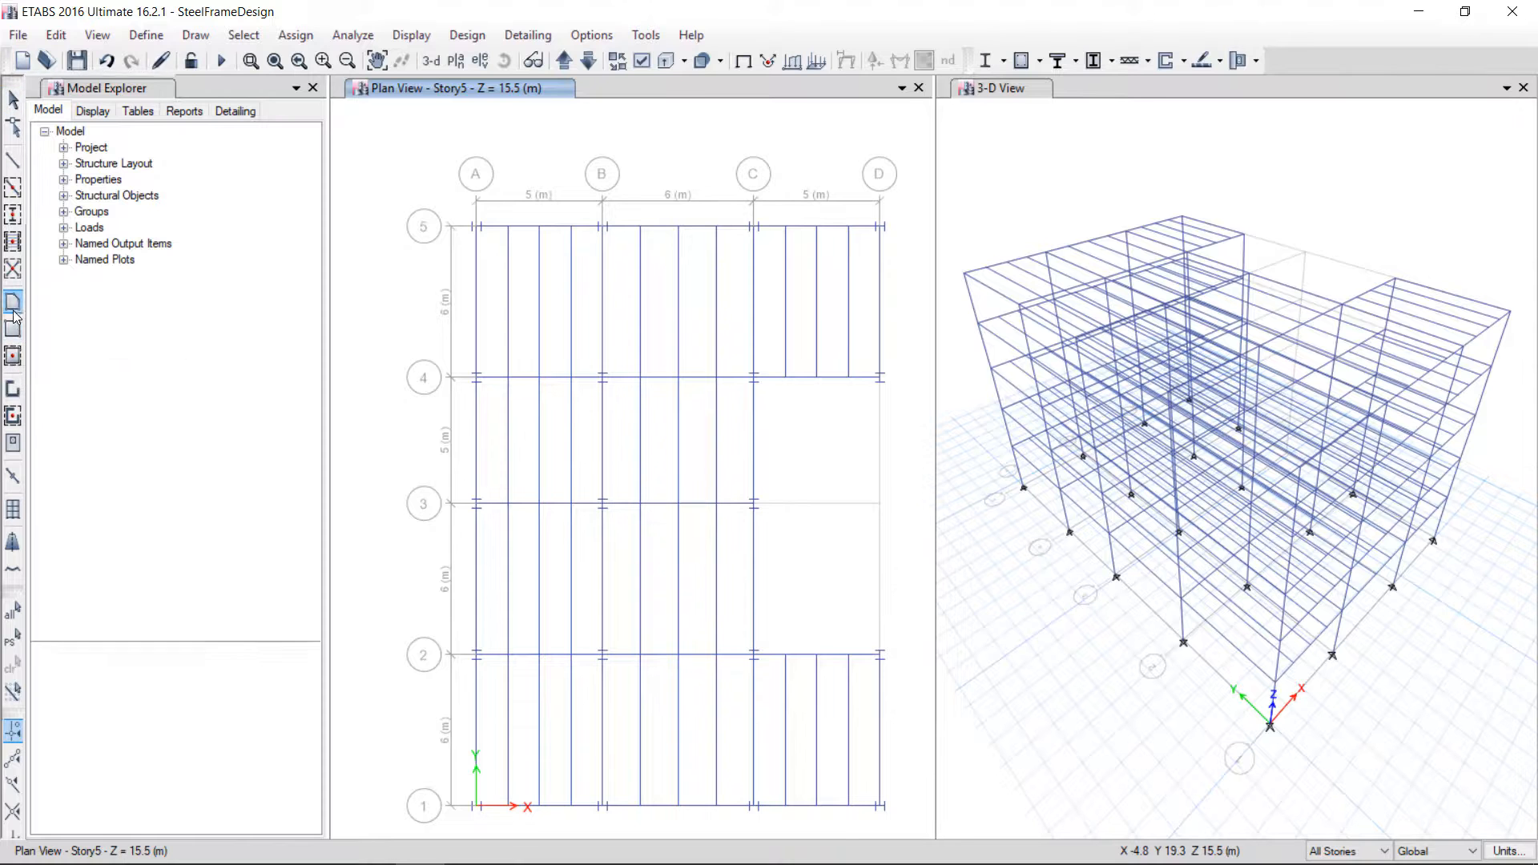
pyautogui.click(316, 685)
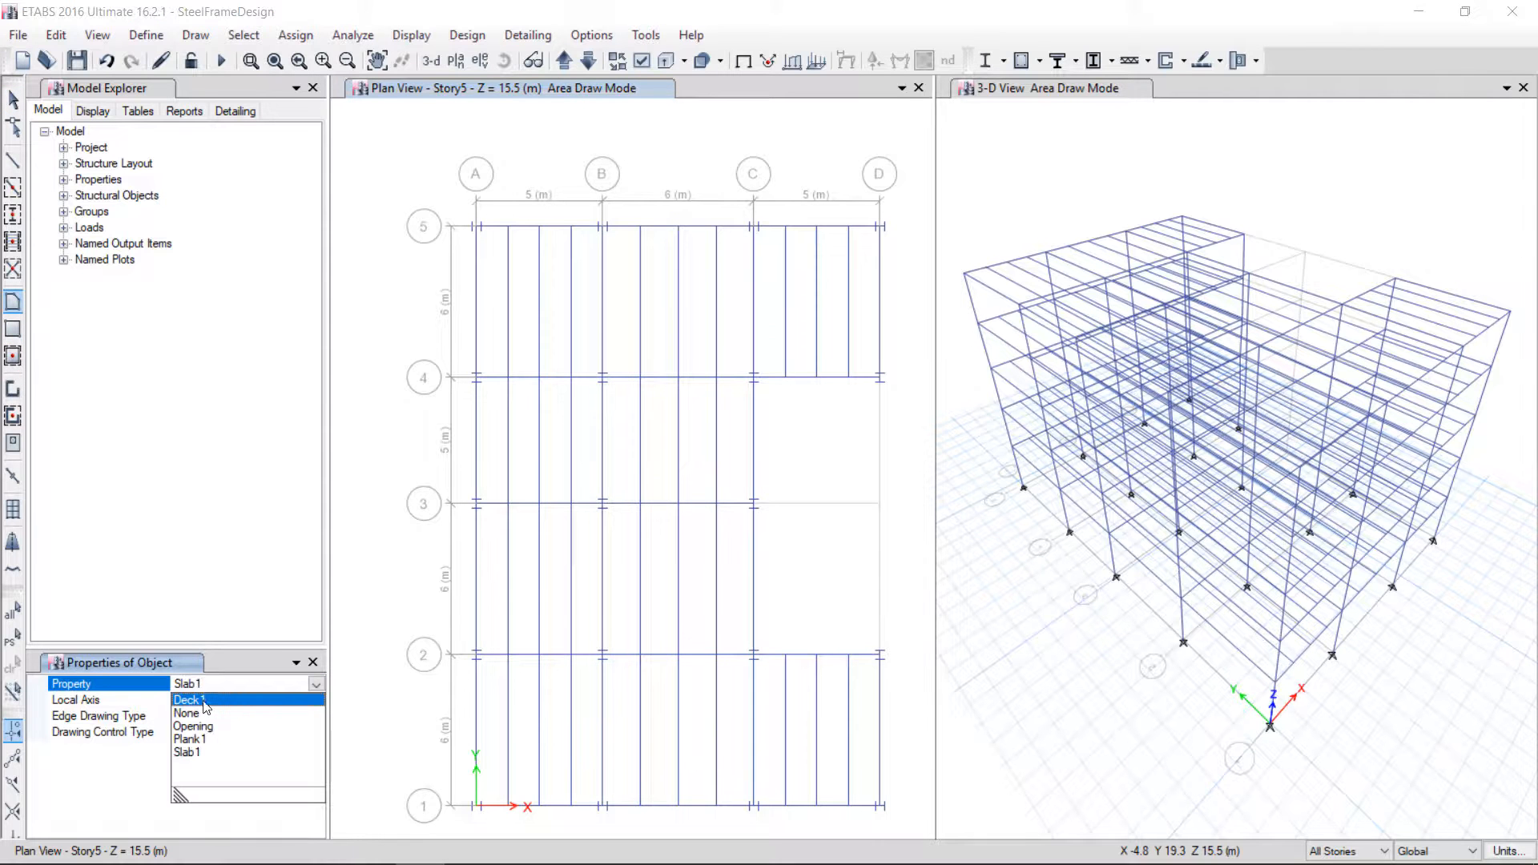
pyautogui.click(205, 705)
pyautogui.click(476, 228)
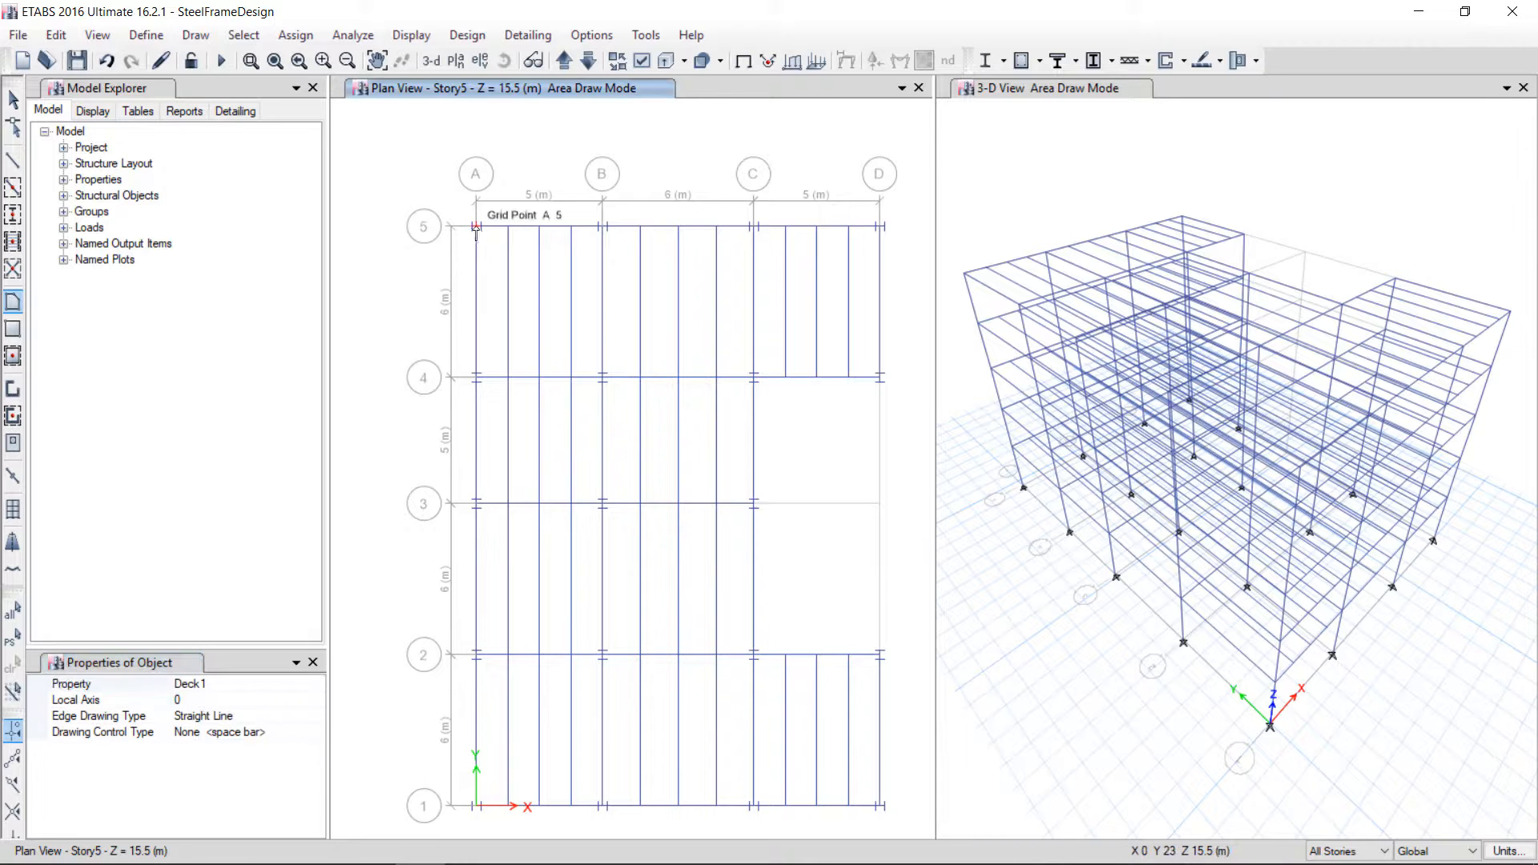
pyautogui.click(880, 231)
pyautogui.click(881, 378)
pyautogui.click(754, 378)
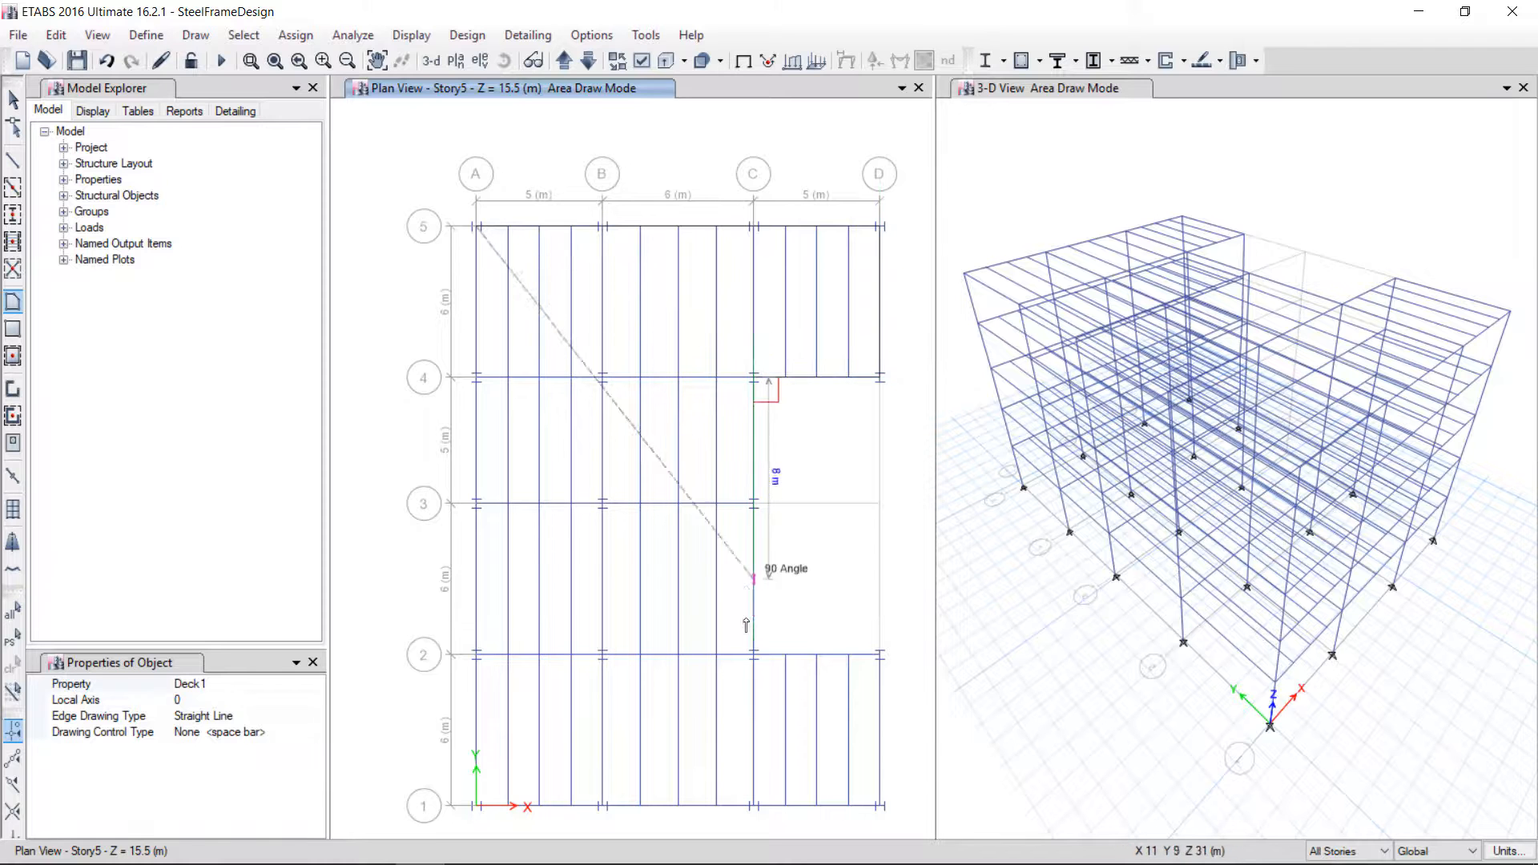
pyautogui.click(753, 655)
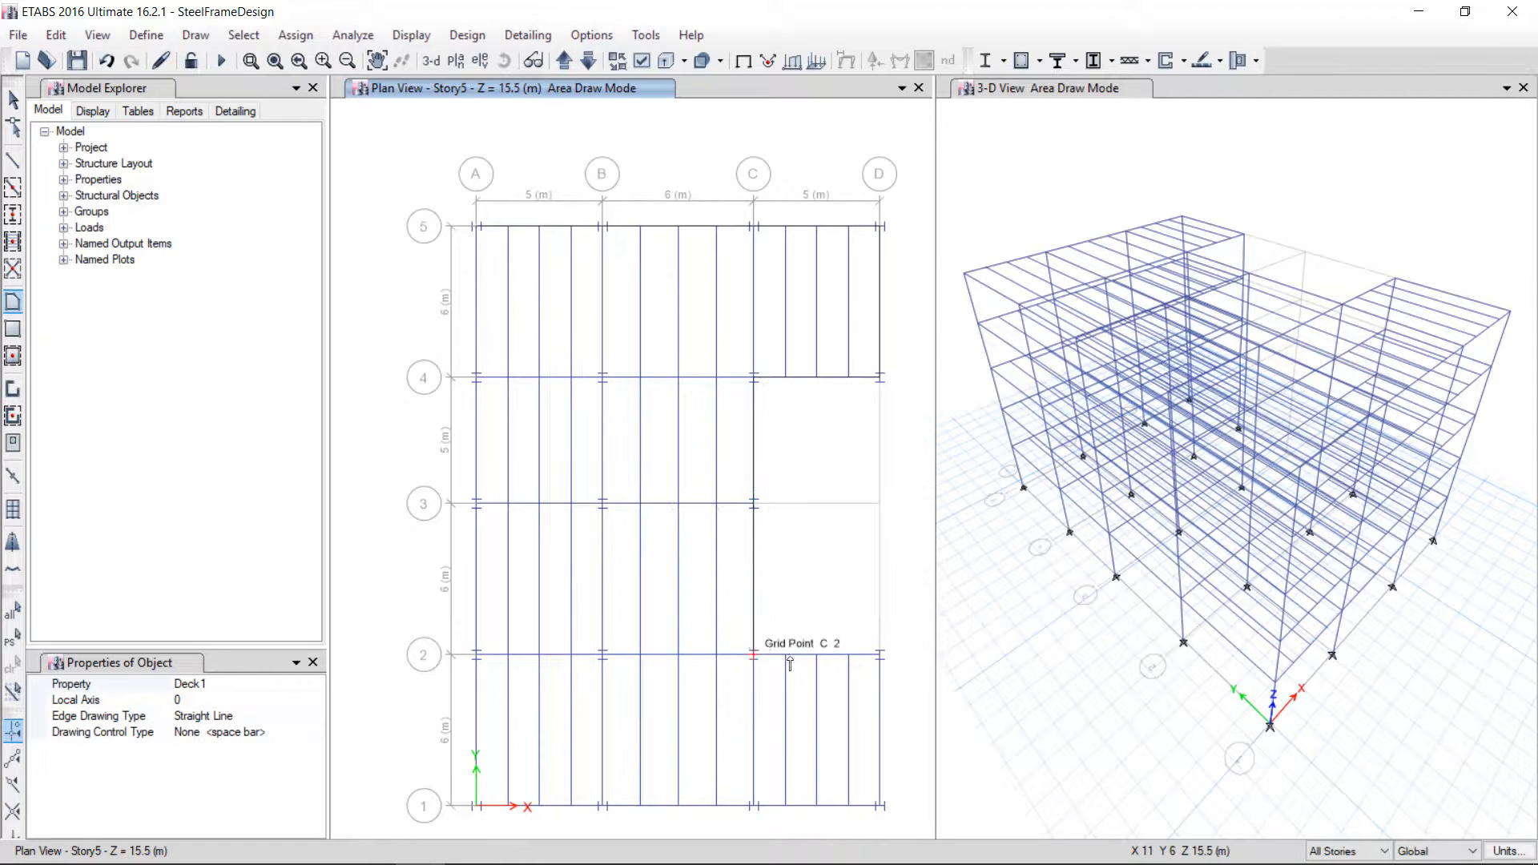
pyautogui.click(881, 655)
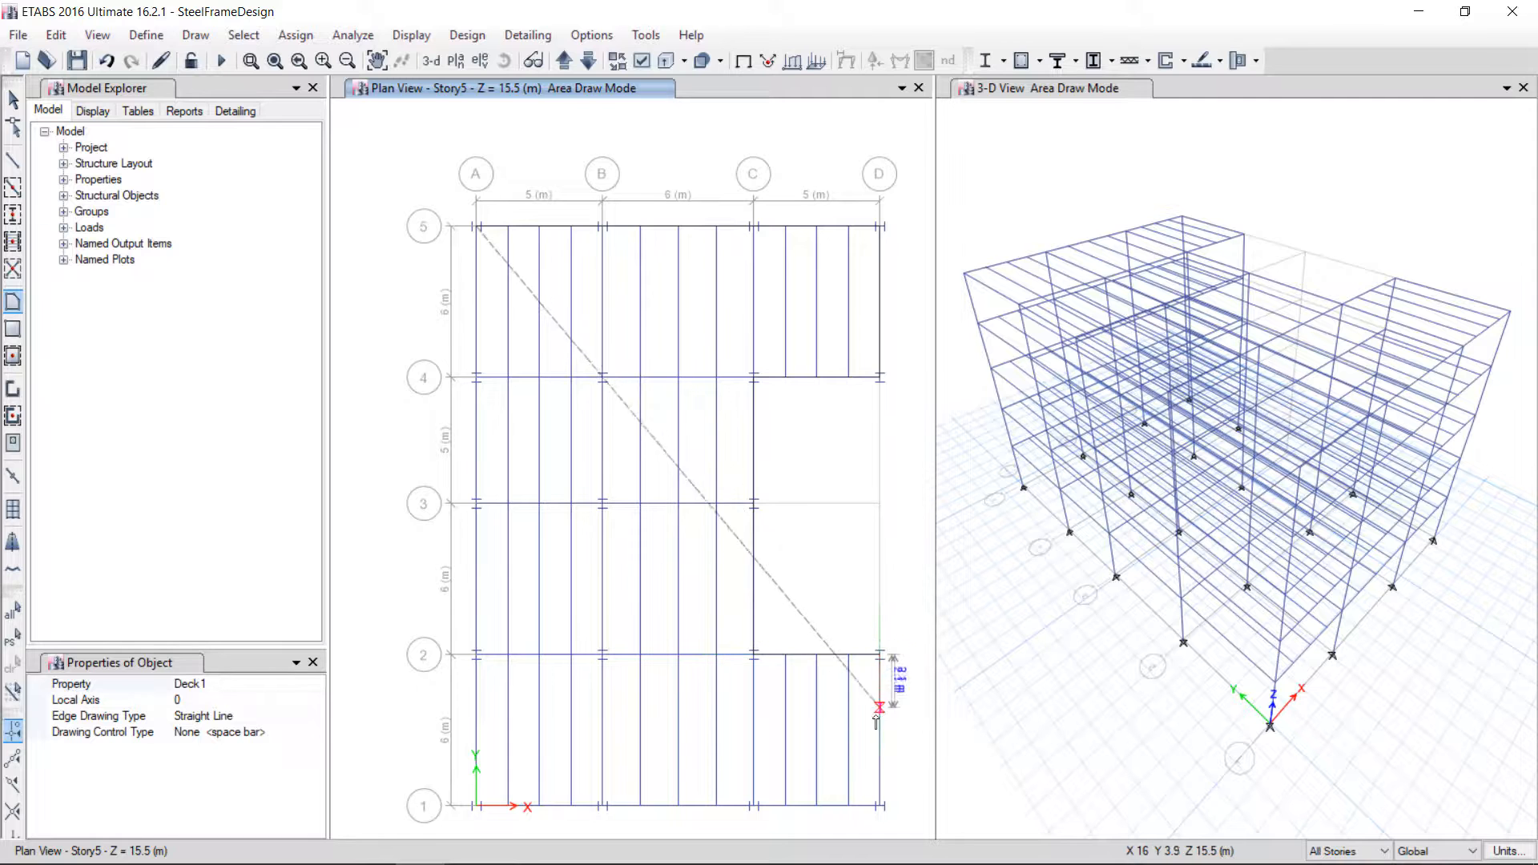
pyautogui.click(881, 805)
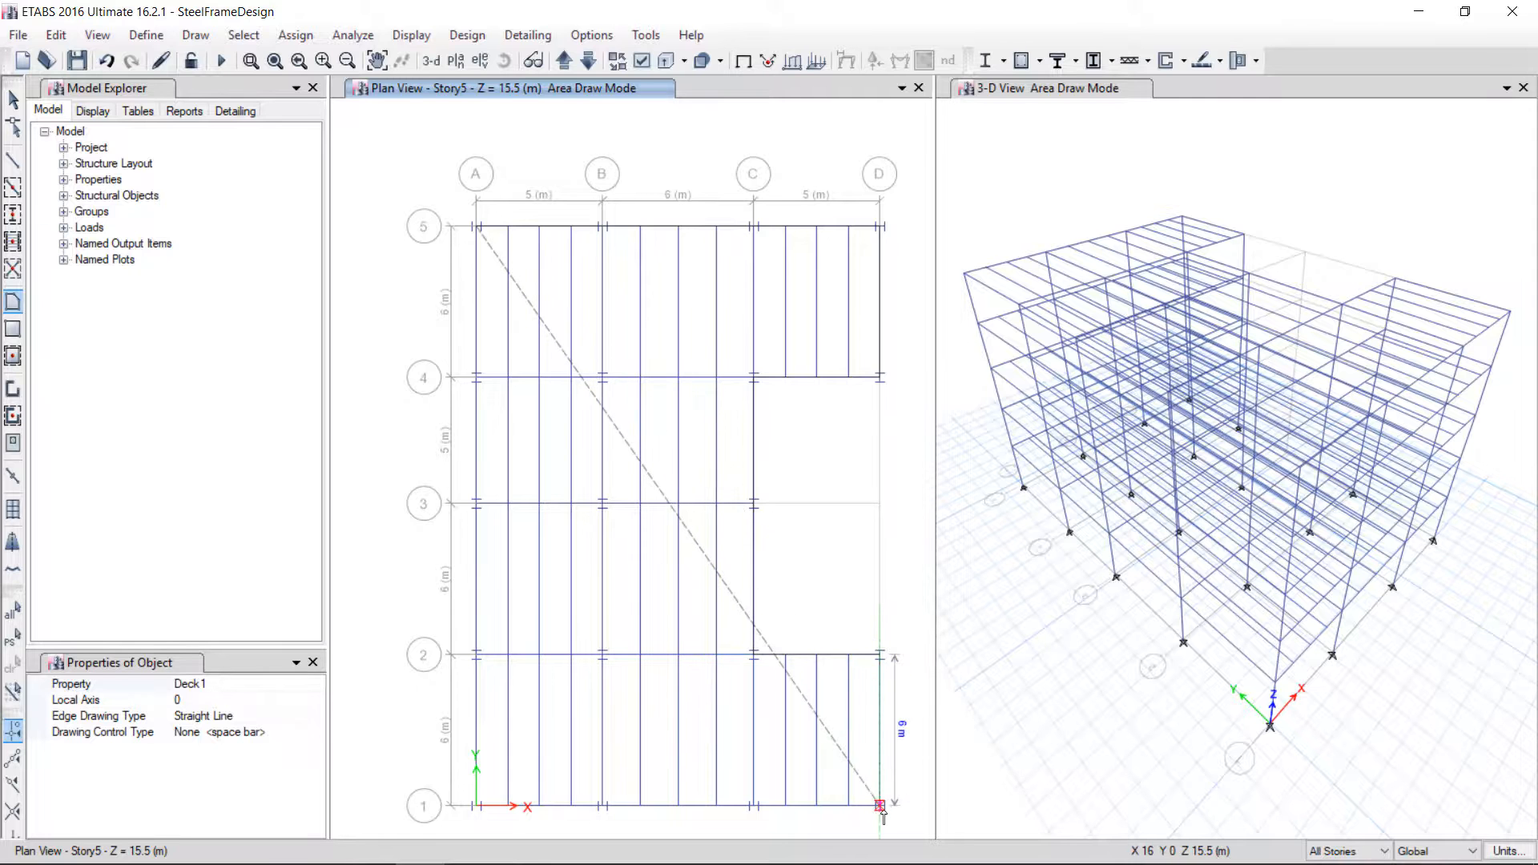
pyautogui.click(753, 806)
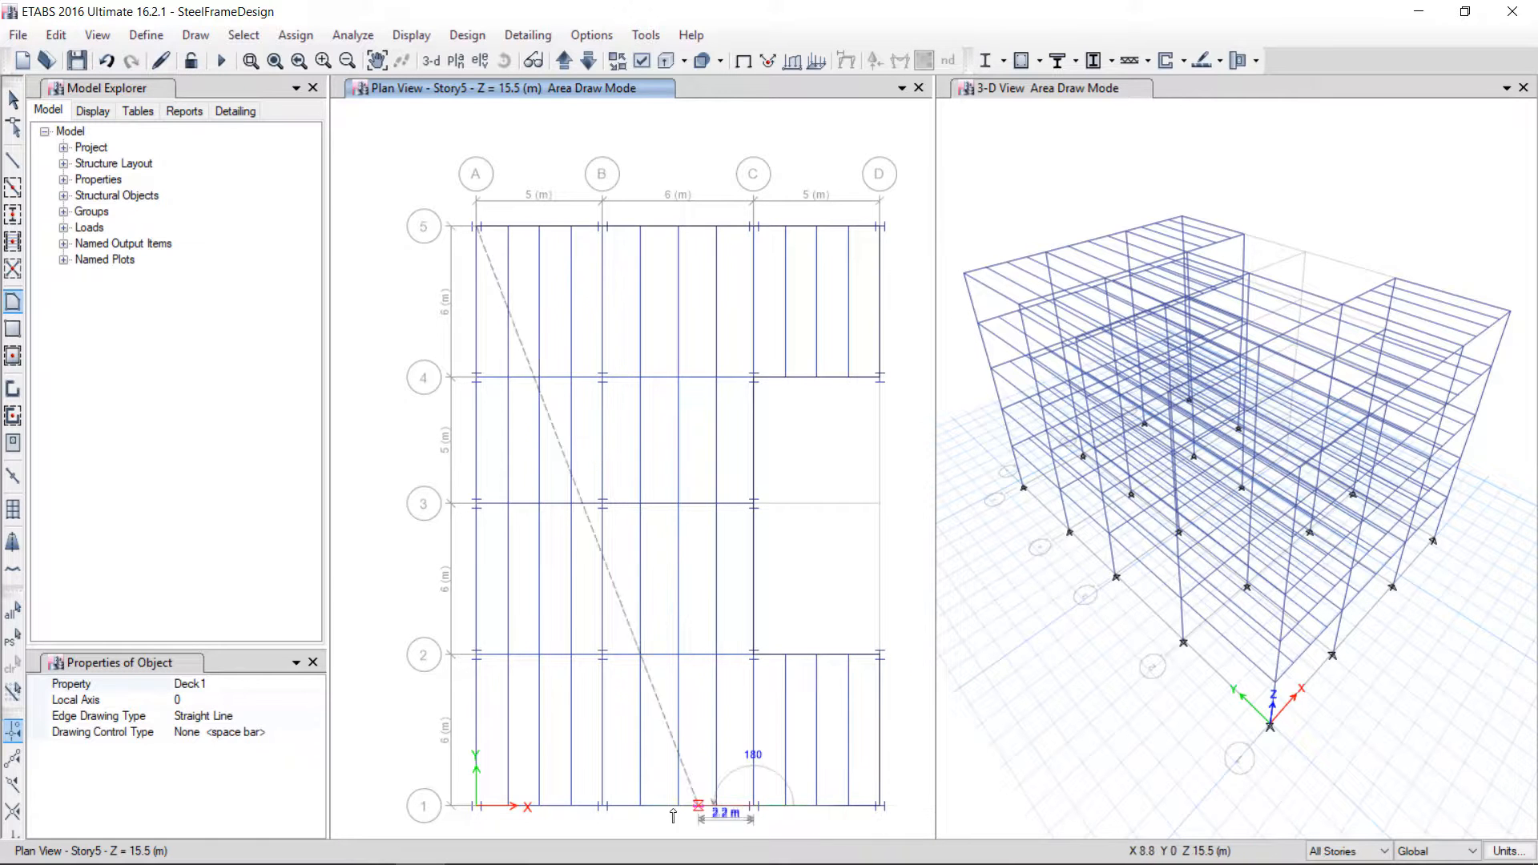
pyautogui.click(476, 805)
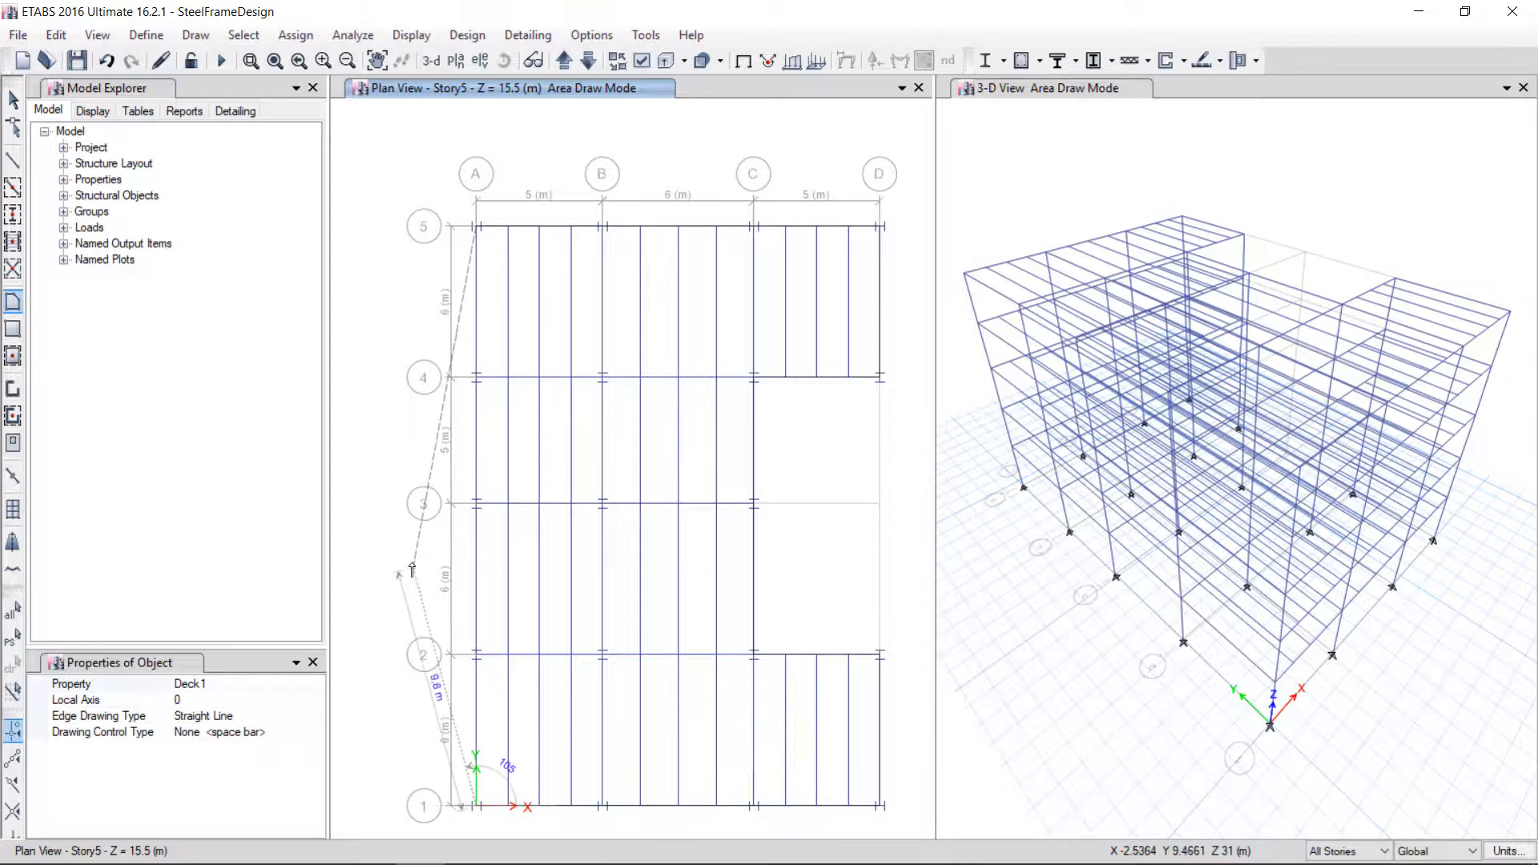
pyautogui.press('Return')
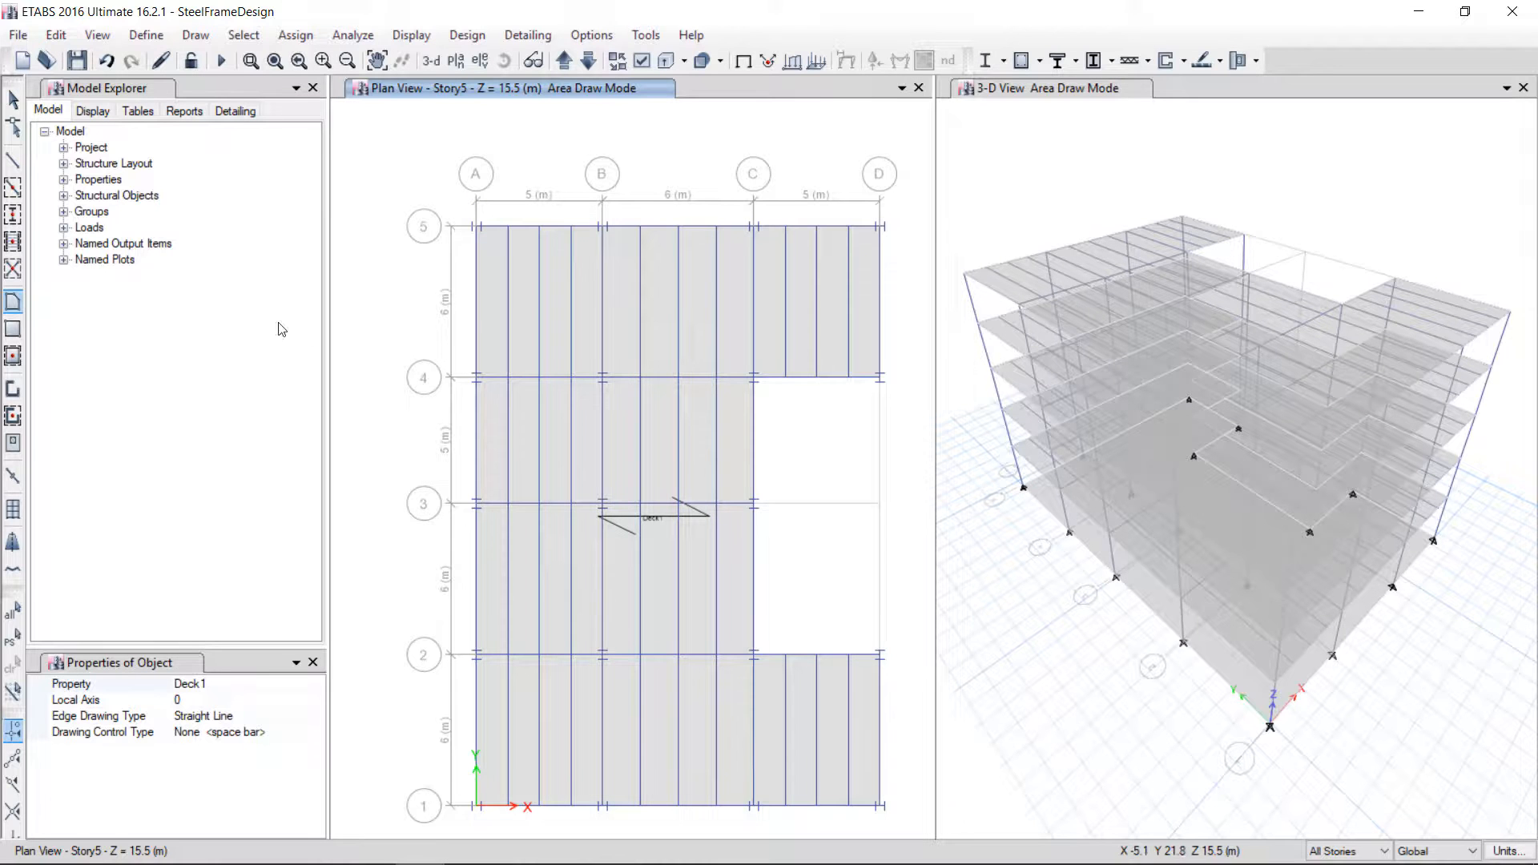
# Delete the deck area at the Base level only, limiting the selection to one story
pyautogui.click(14, 100)
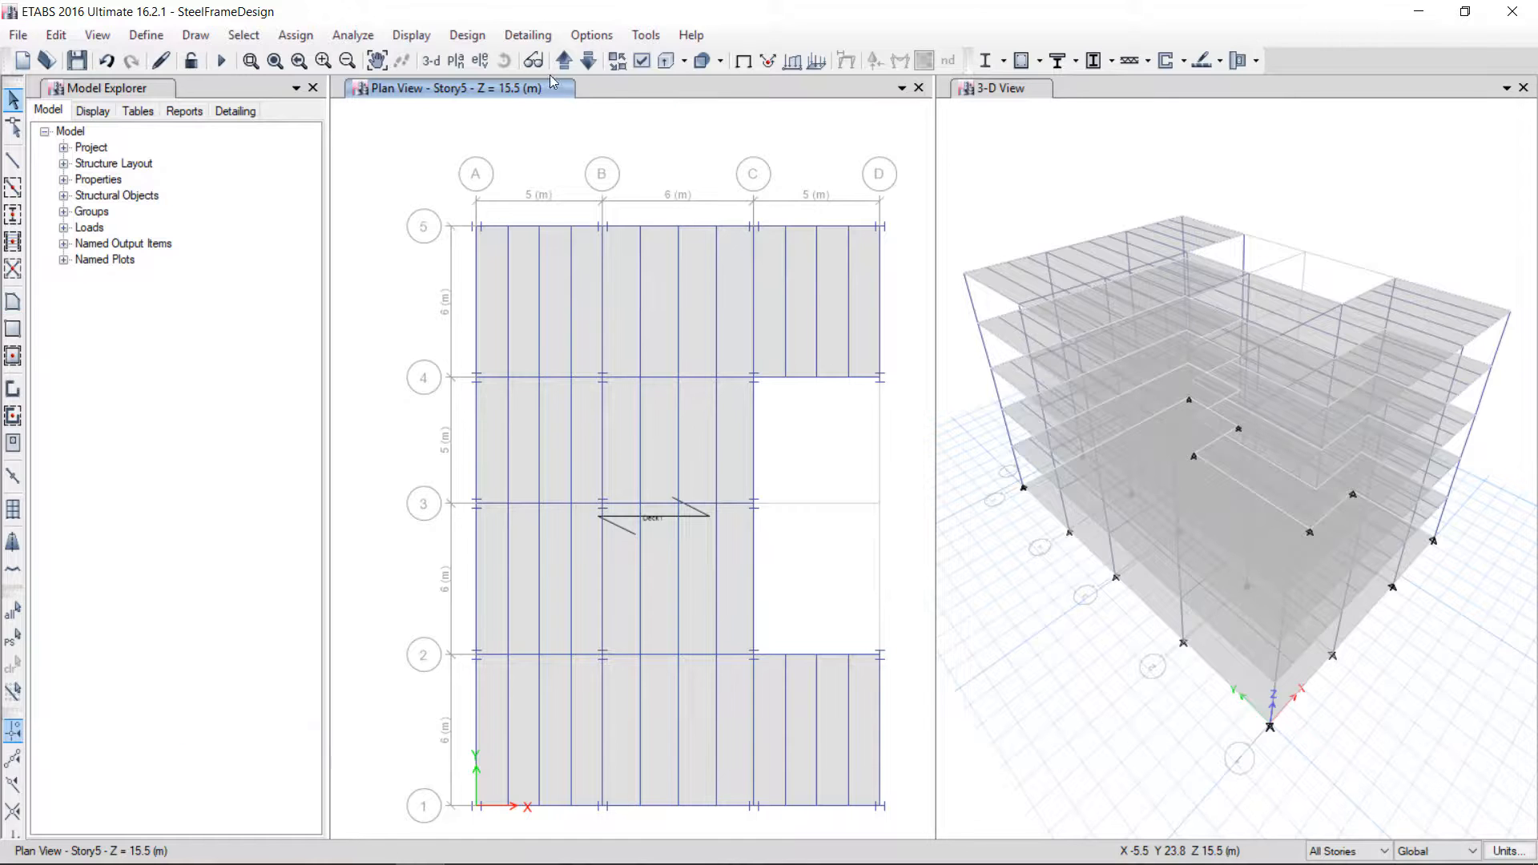
pyautogui.click(431, 61)
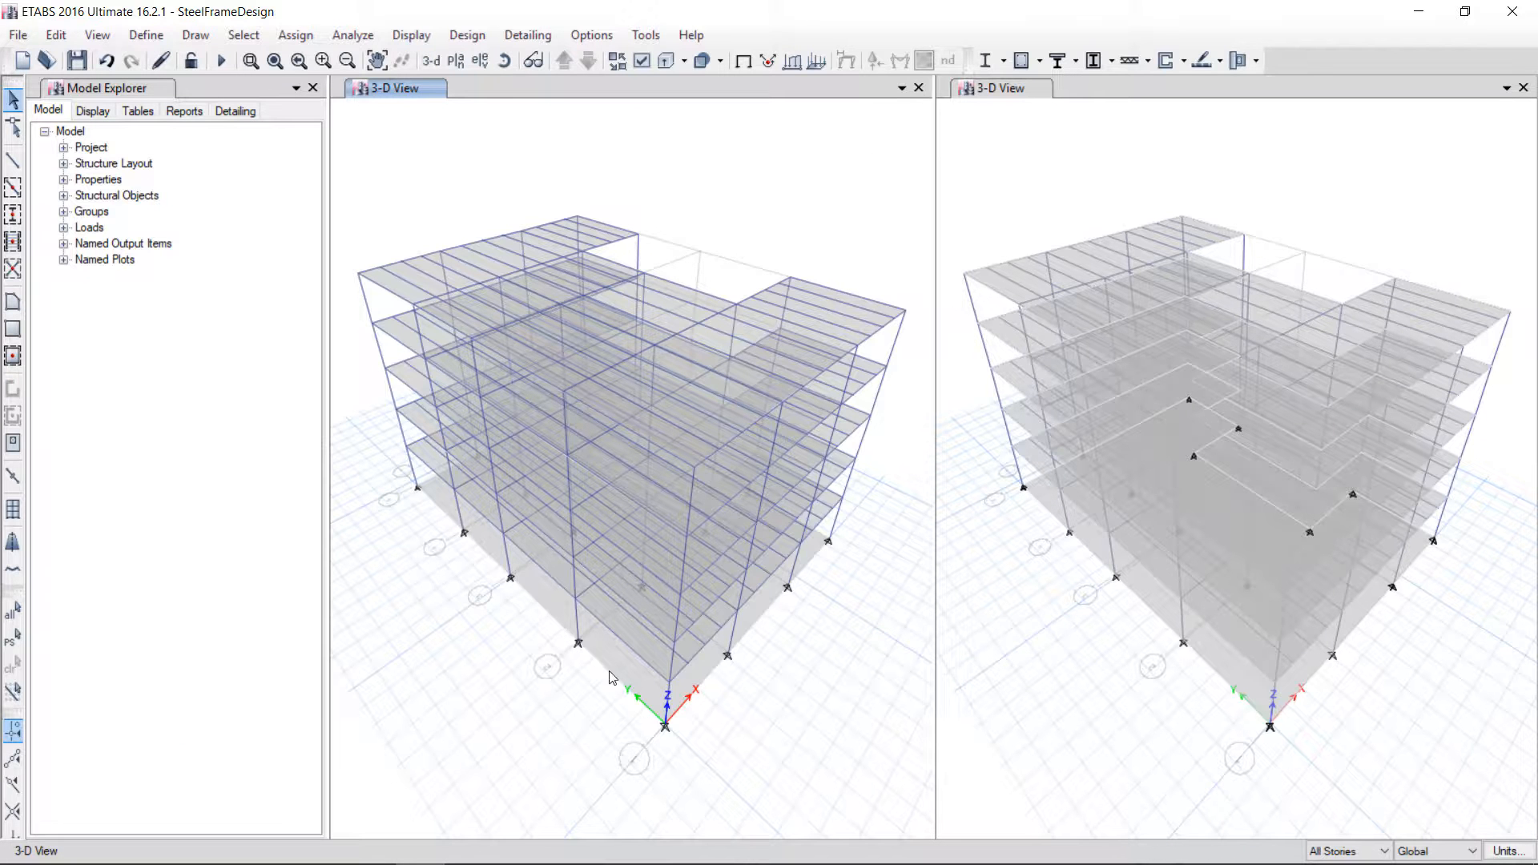
pyautogui.click(456, 61)
pyautogui.click(655, 425)
pyautogui.click(841, 662)
pyautogui.click(687, 665)
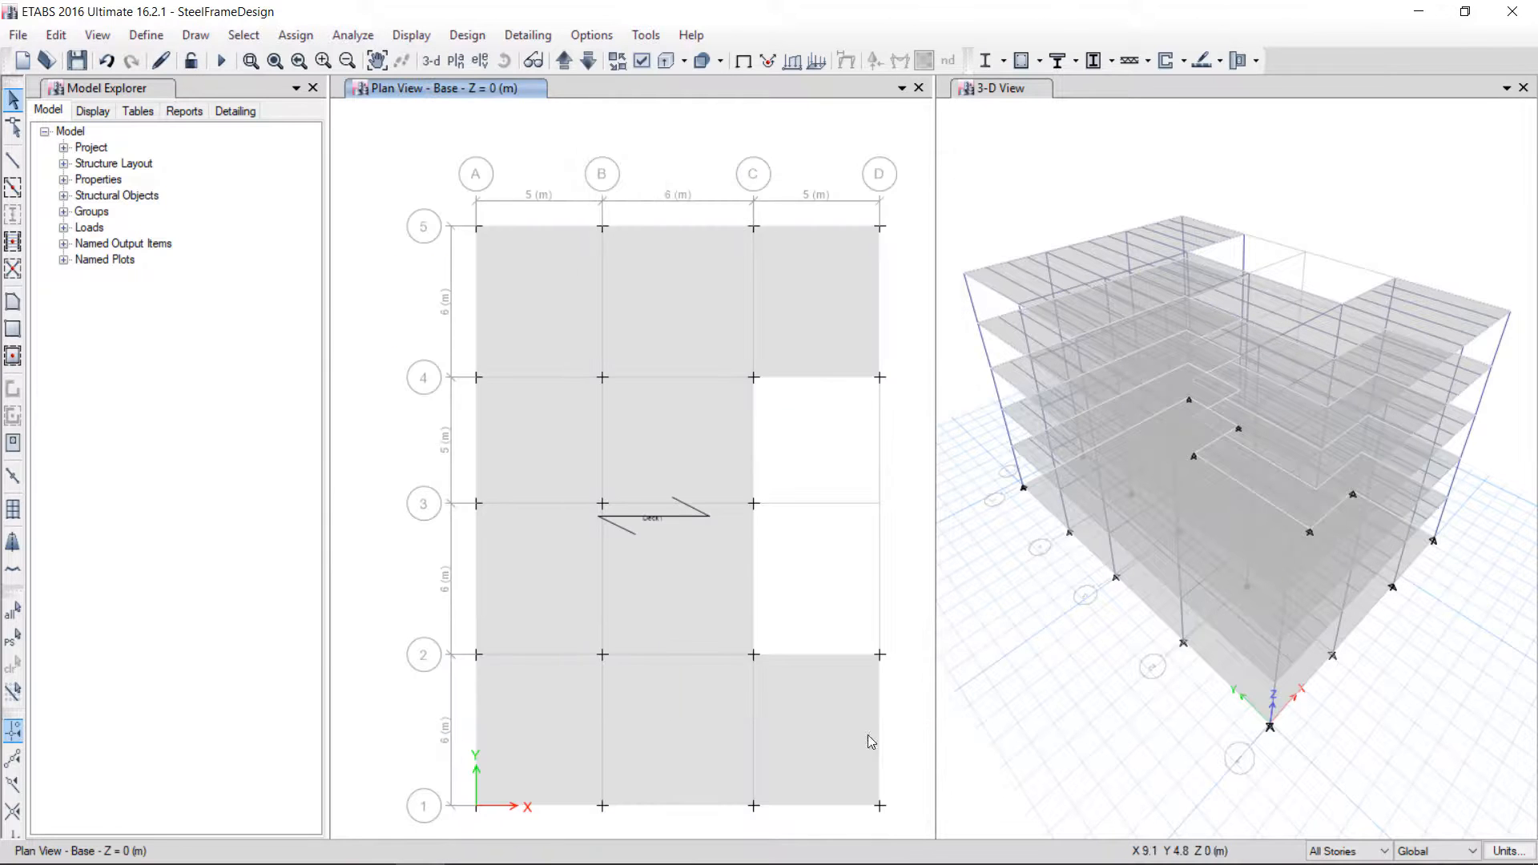
pyautogui.click(1330, 851)
pyautogui.click(1331, 809)
pyautogui.click(811, 303)
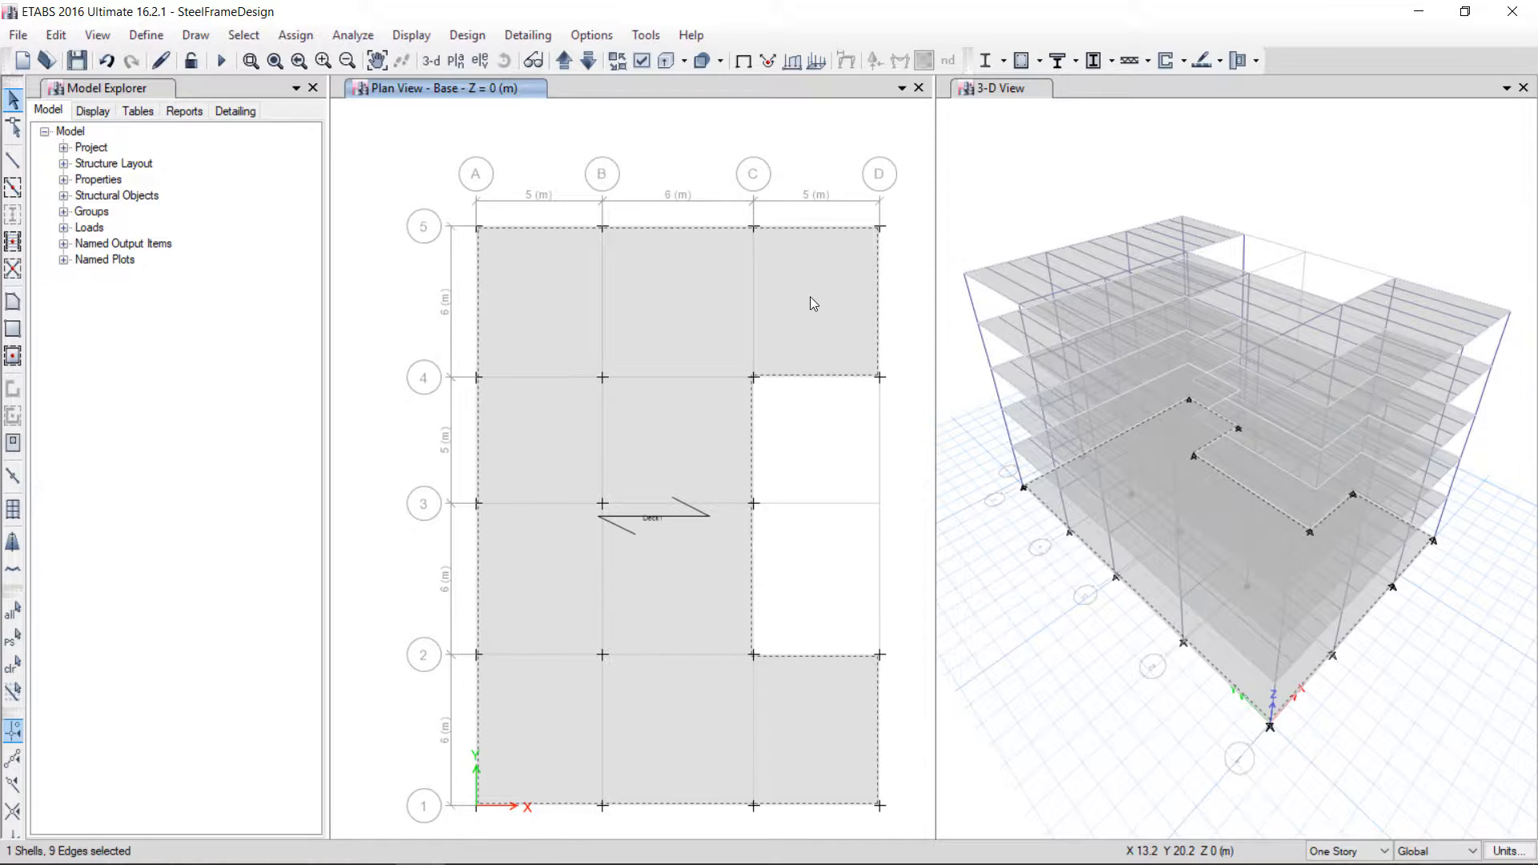
pyautogui.press('Delete')
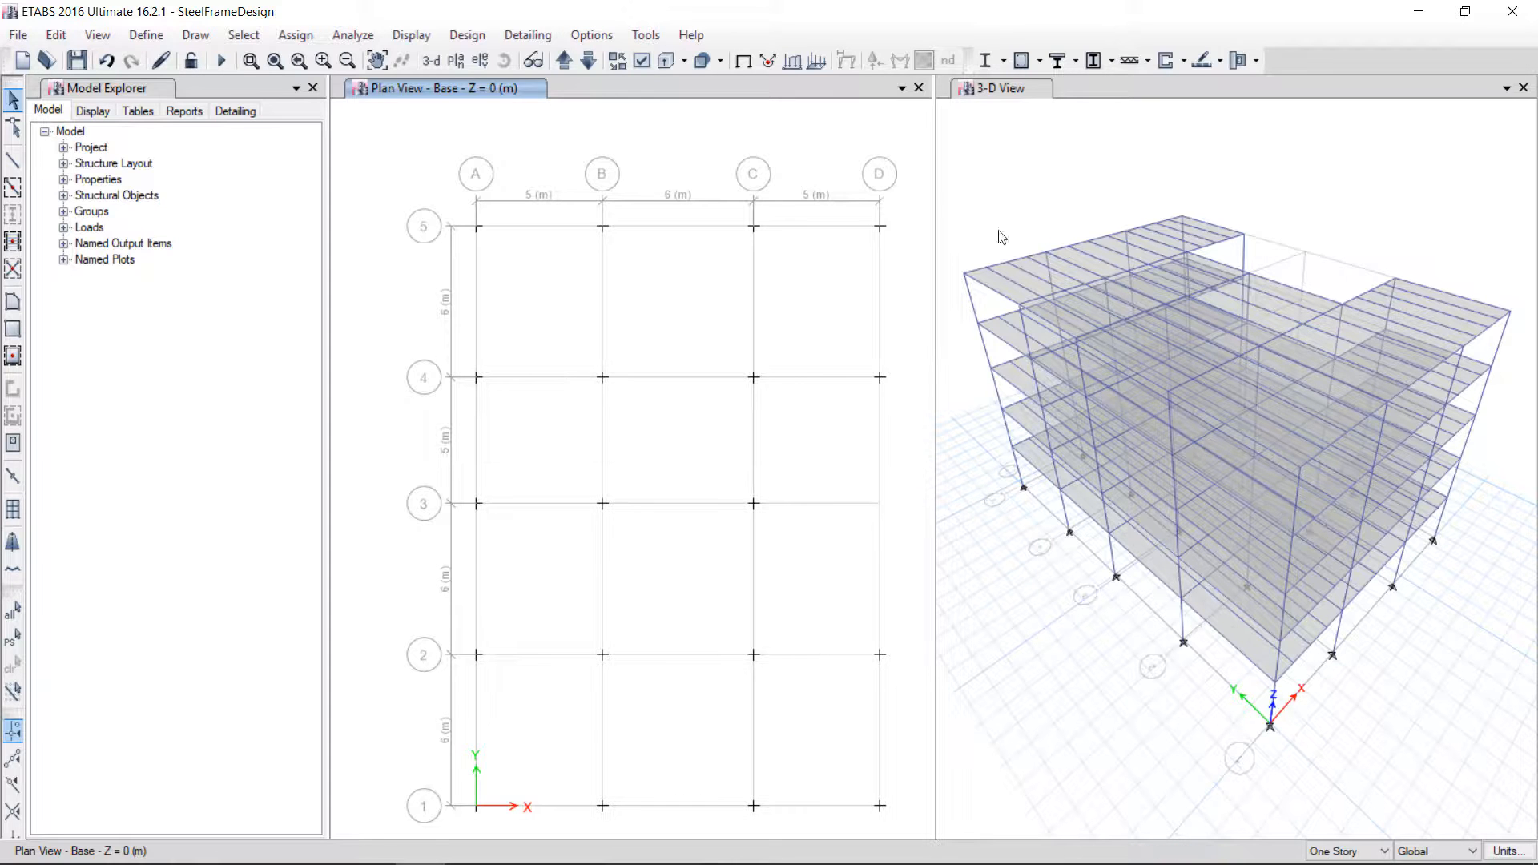
# Assign joint restraints to all the grid joints at the Base level
pyautogui.click(1081, 503)
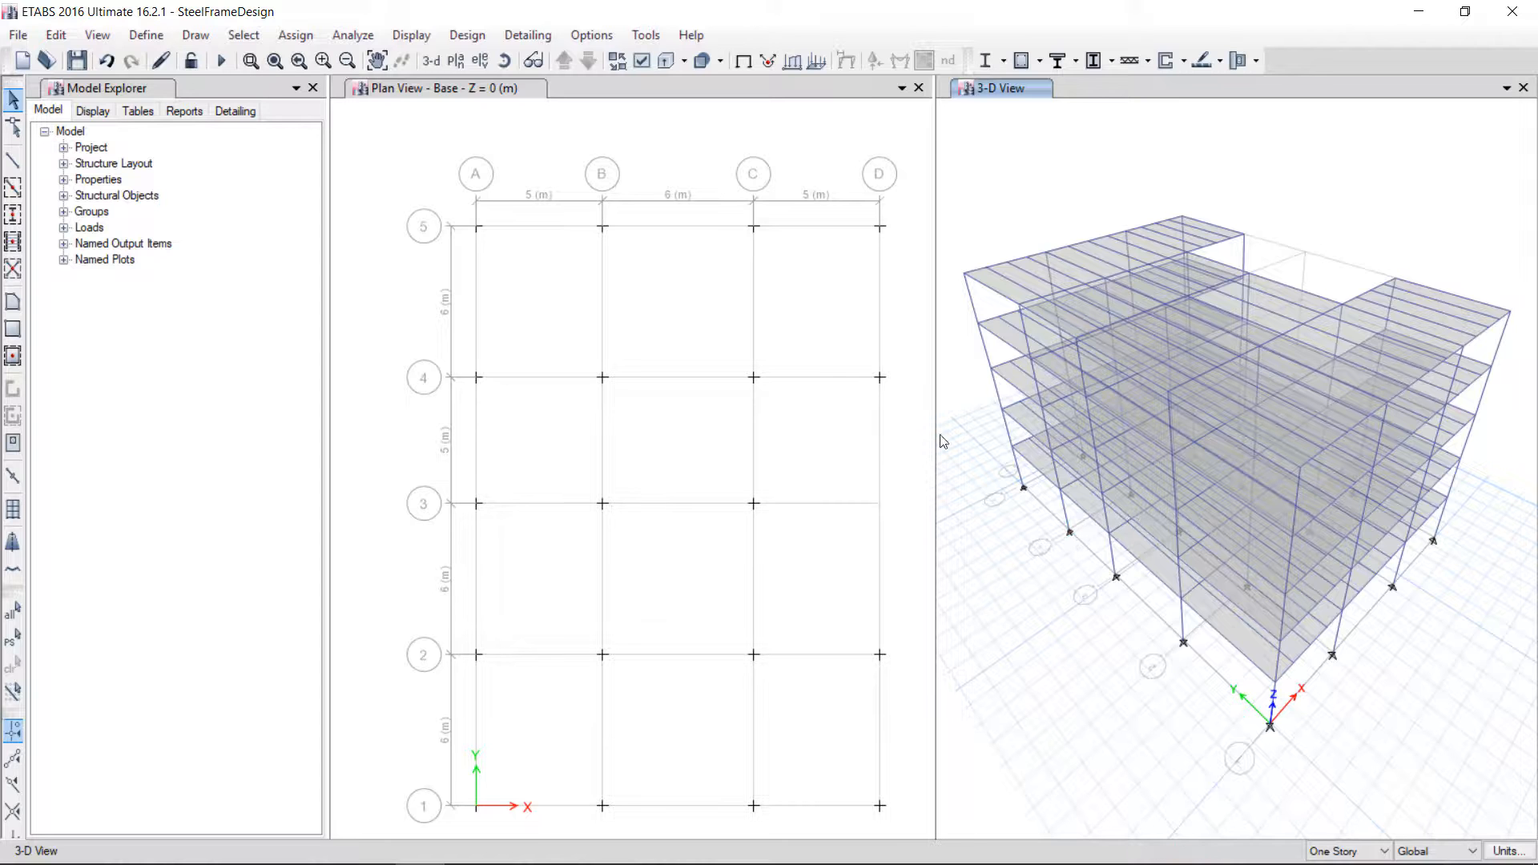
pyautogui.moveTo(458, 196); pyautogui.dragTo(882, 813)
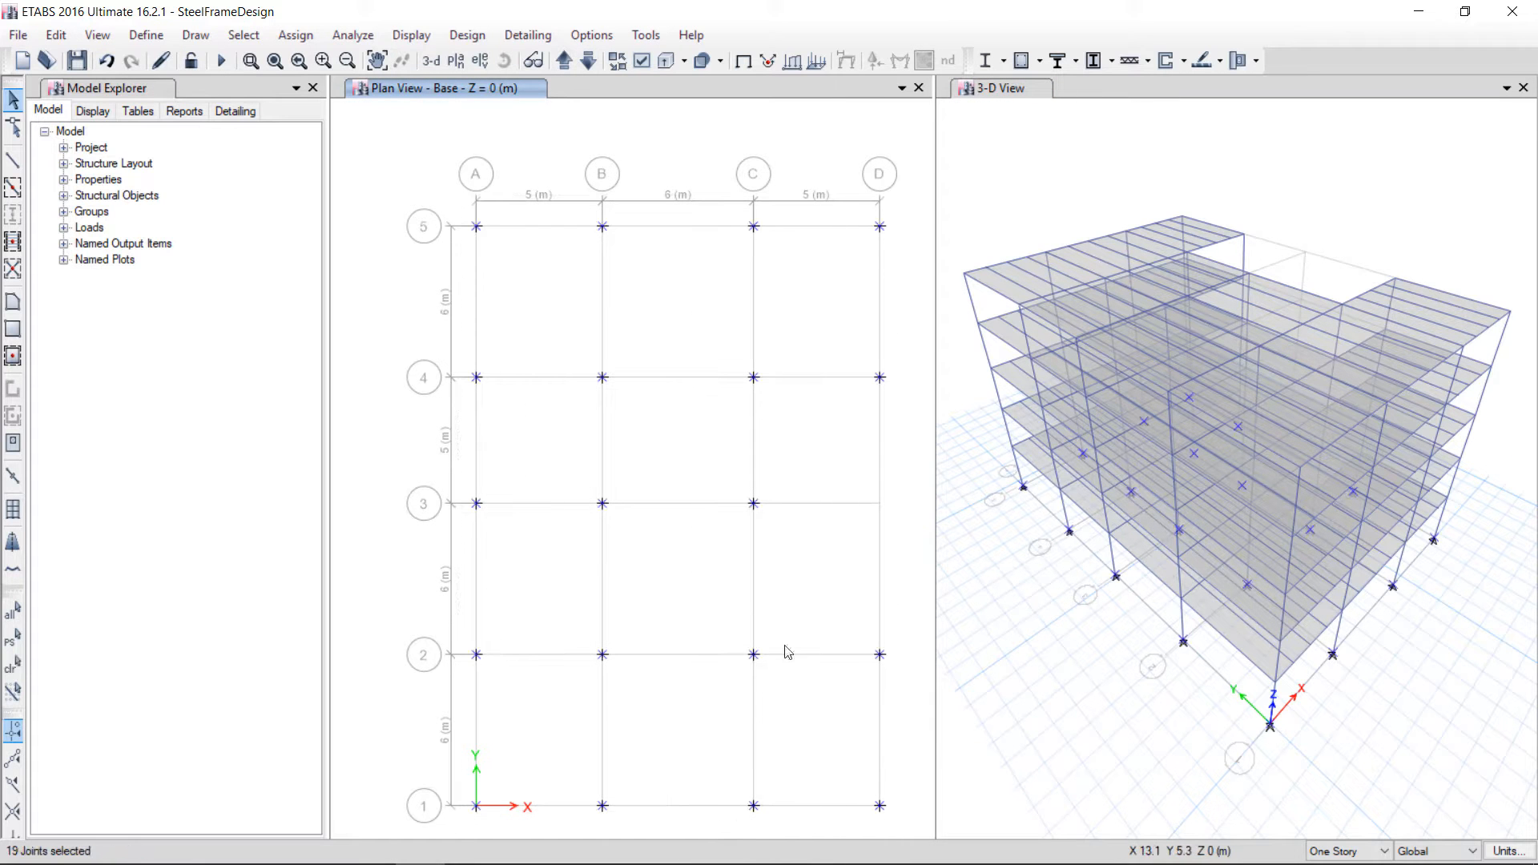
pyautogui.click(296, 35)
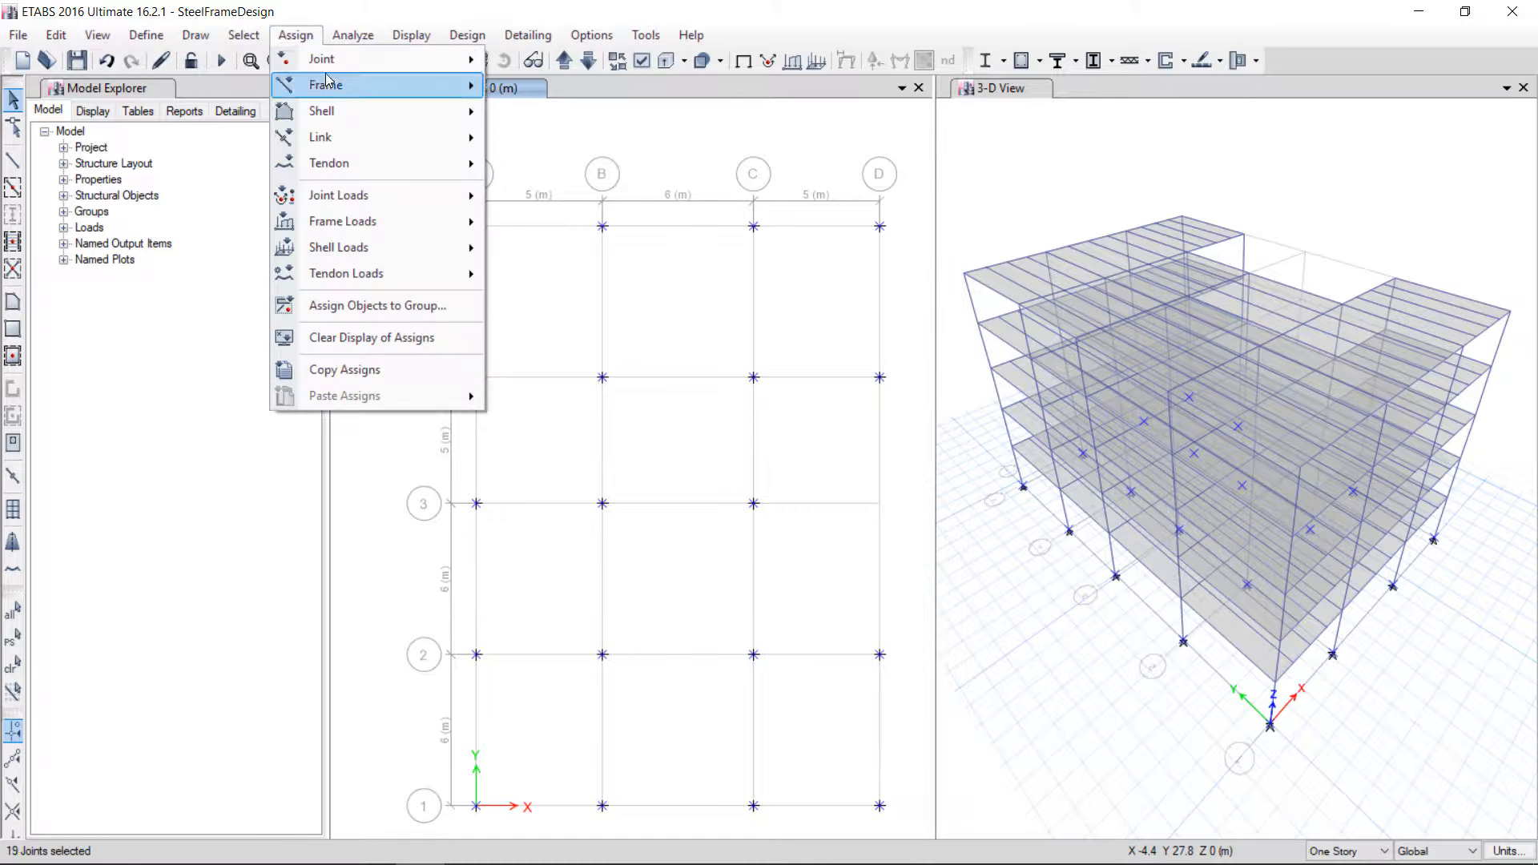
pyautogui.moveTo(369, 59)
pyautogui.click(529, 58)
pyautogui.click(700, 487)
pyautogui.click(851, 540)
pyautogui.click(698, 546)
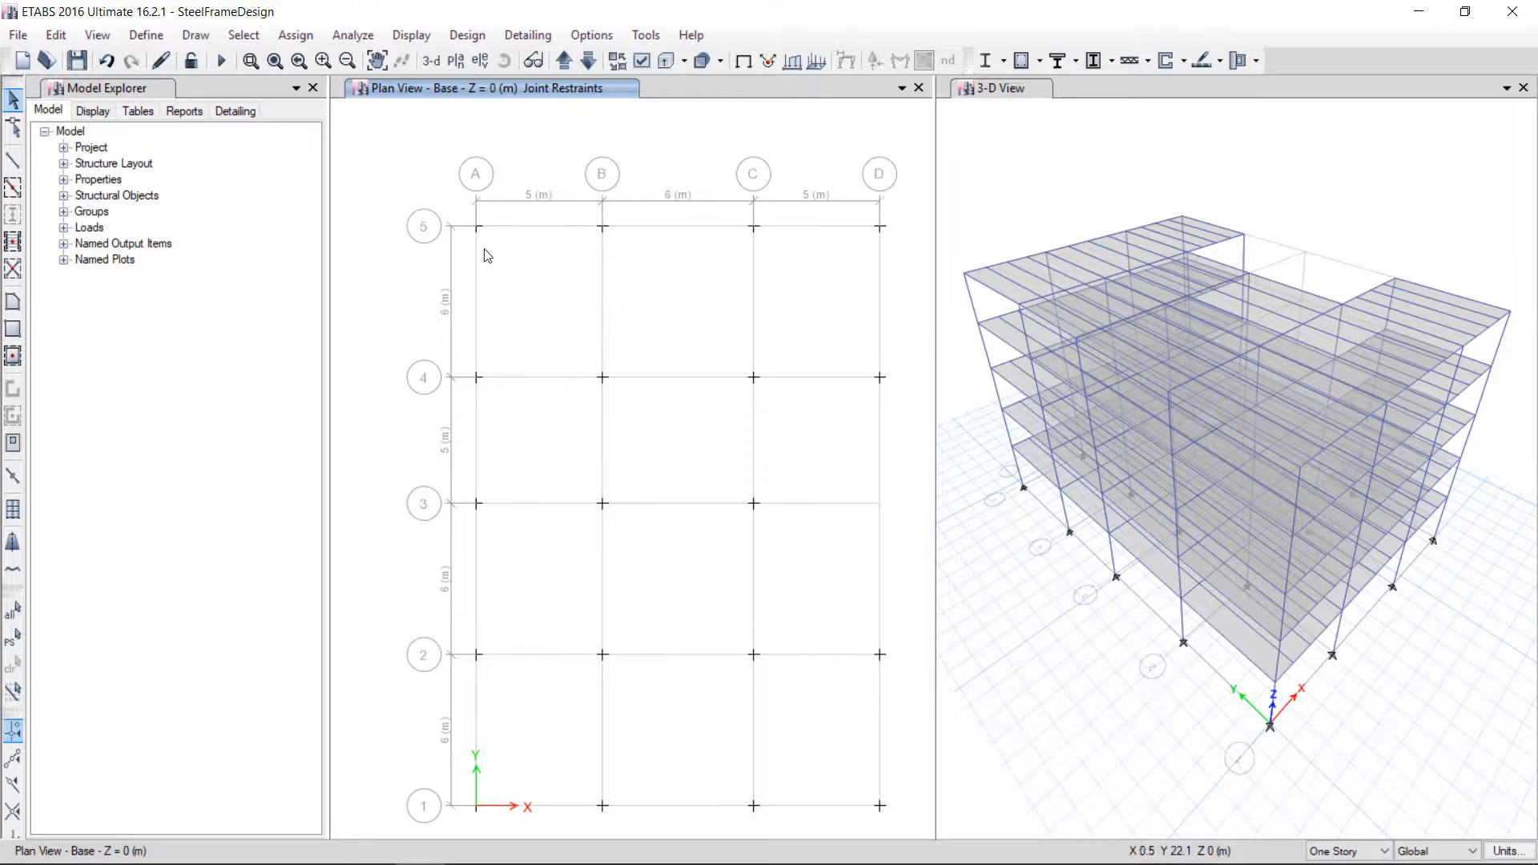
# Show the Story5 plan and inspect the design procedures of a grid-line beam and a secondary beam
pyautogui.click(456, 60)
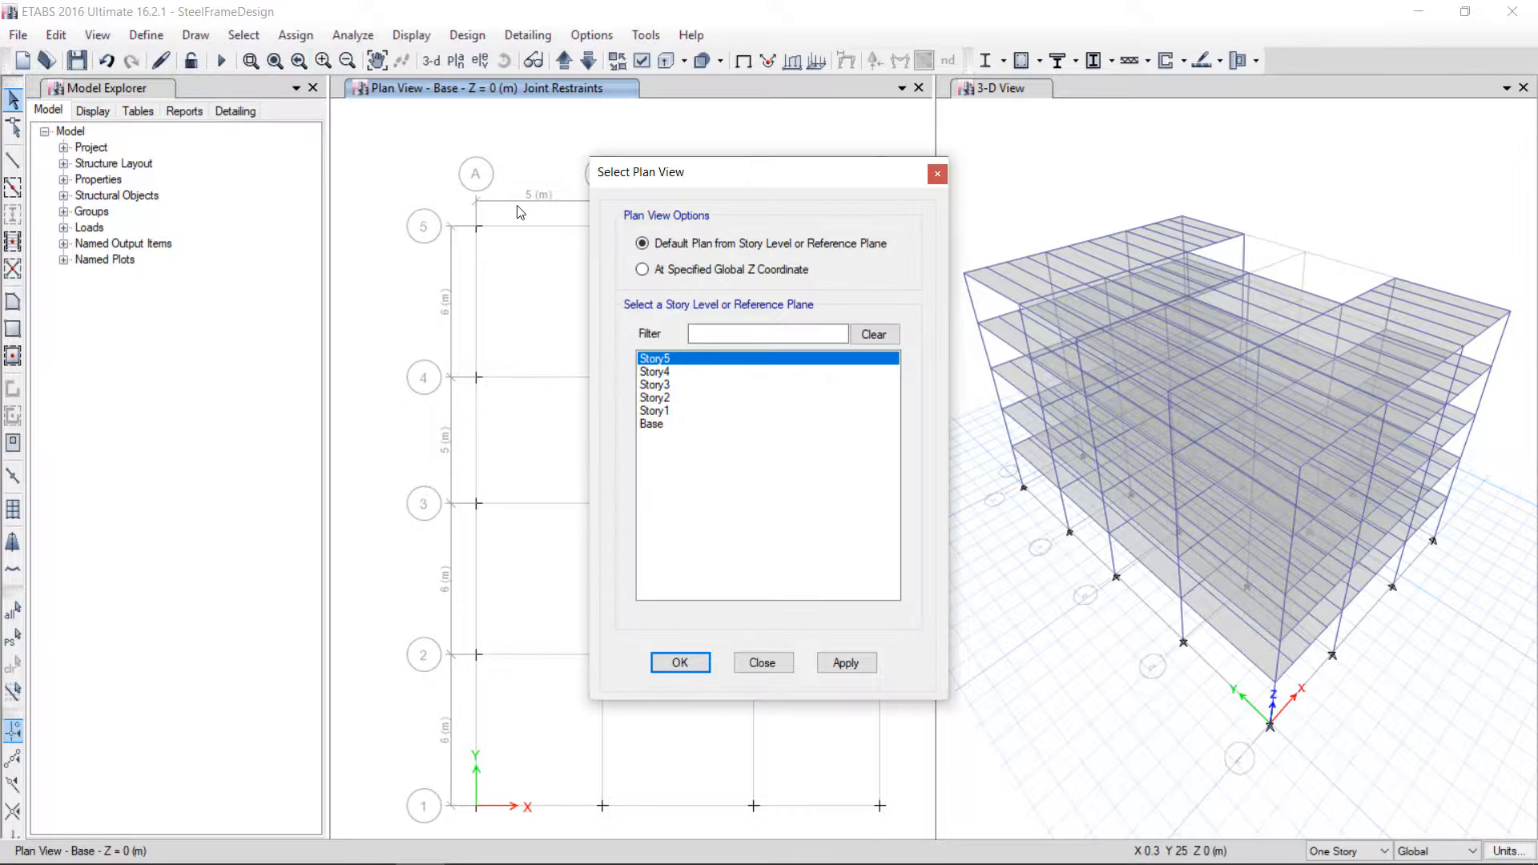
pyautogui.click(837, 662)
pyautogui.click(683, 663)
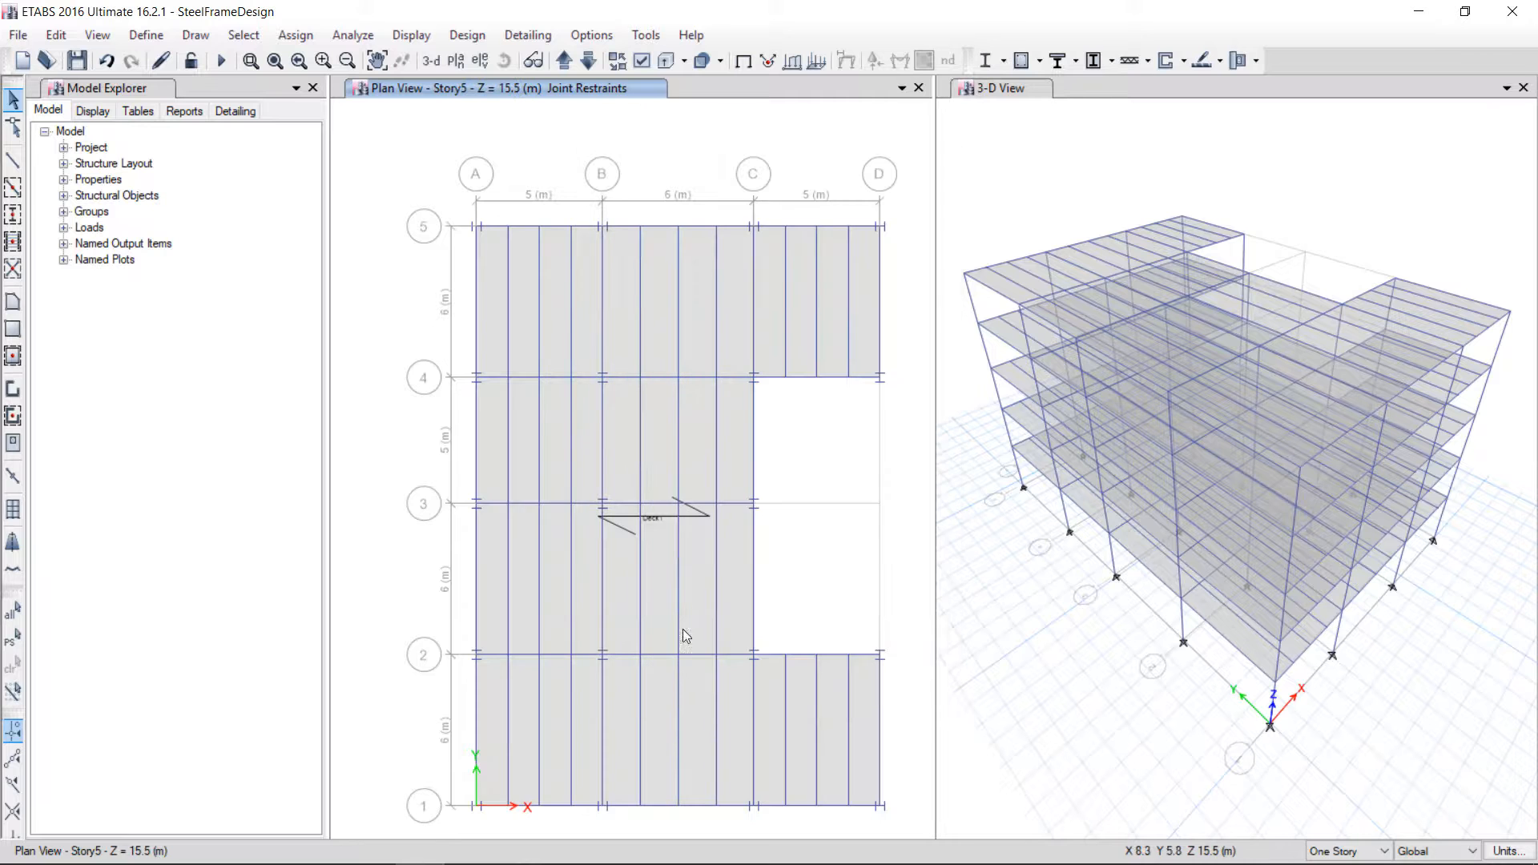
pyautogui.rightClick(699, 225)
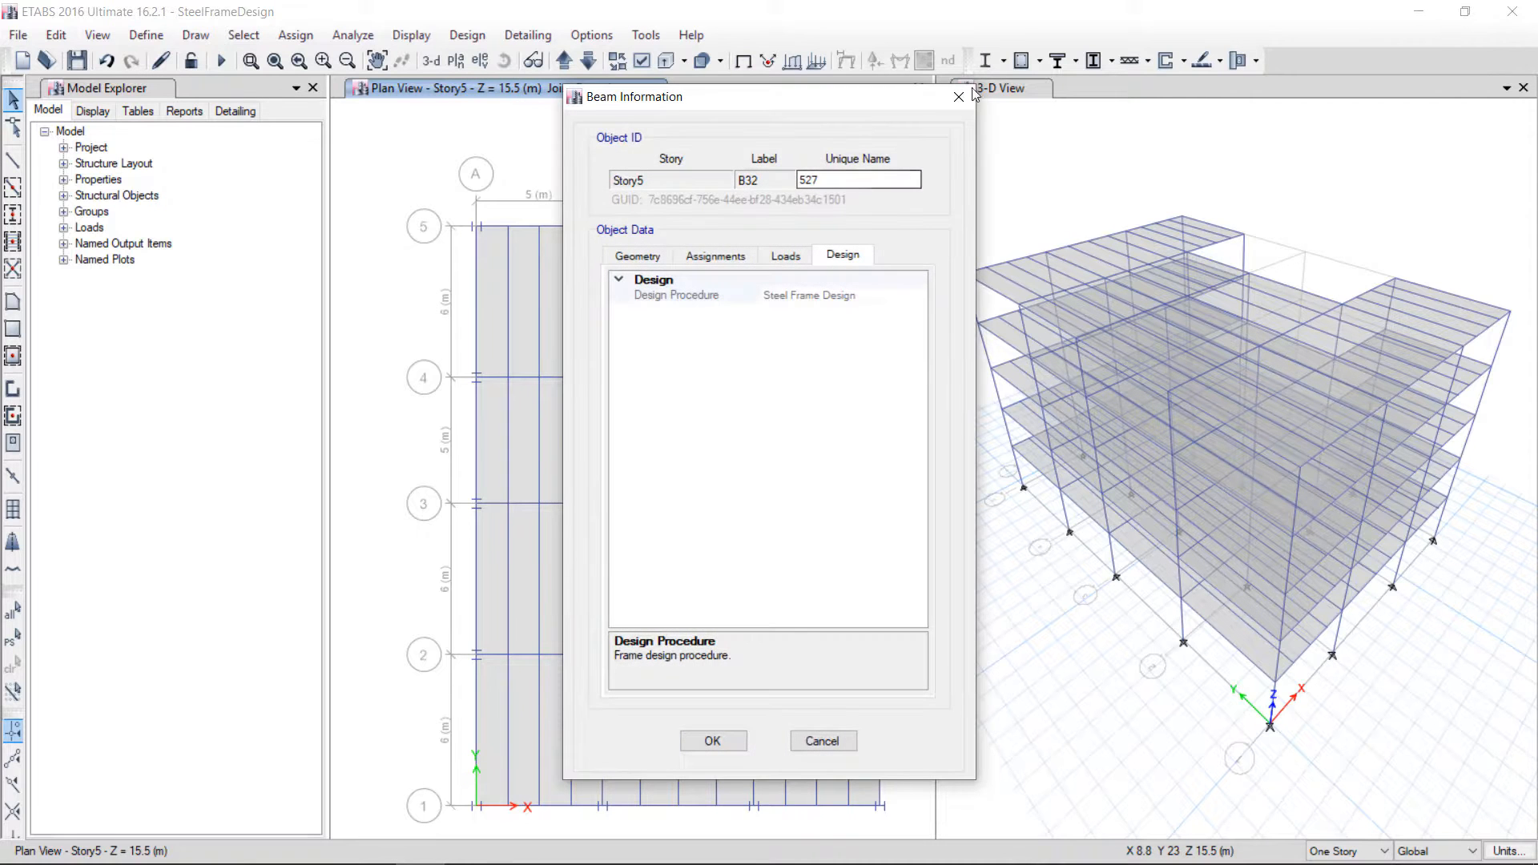
pyautogui.moveTo(641, 96); pyautogui.dragTo(936, 162)
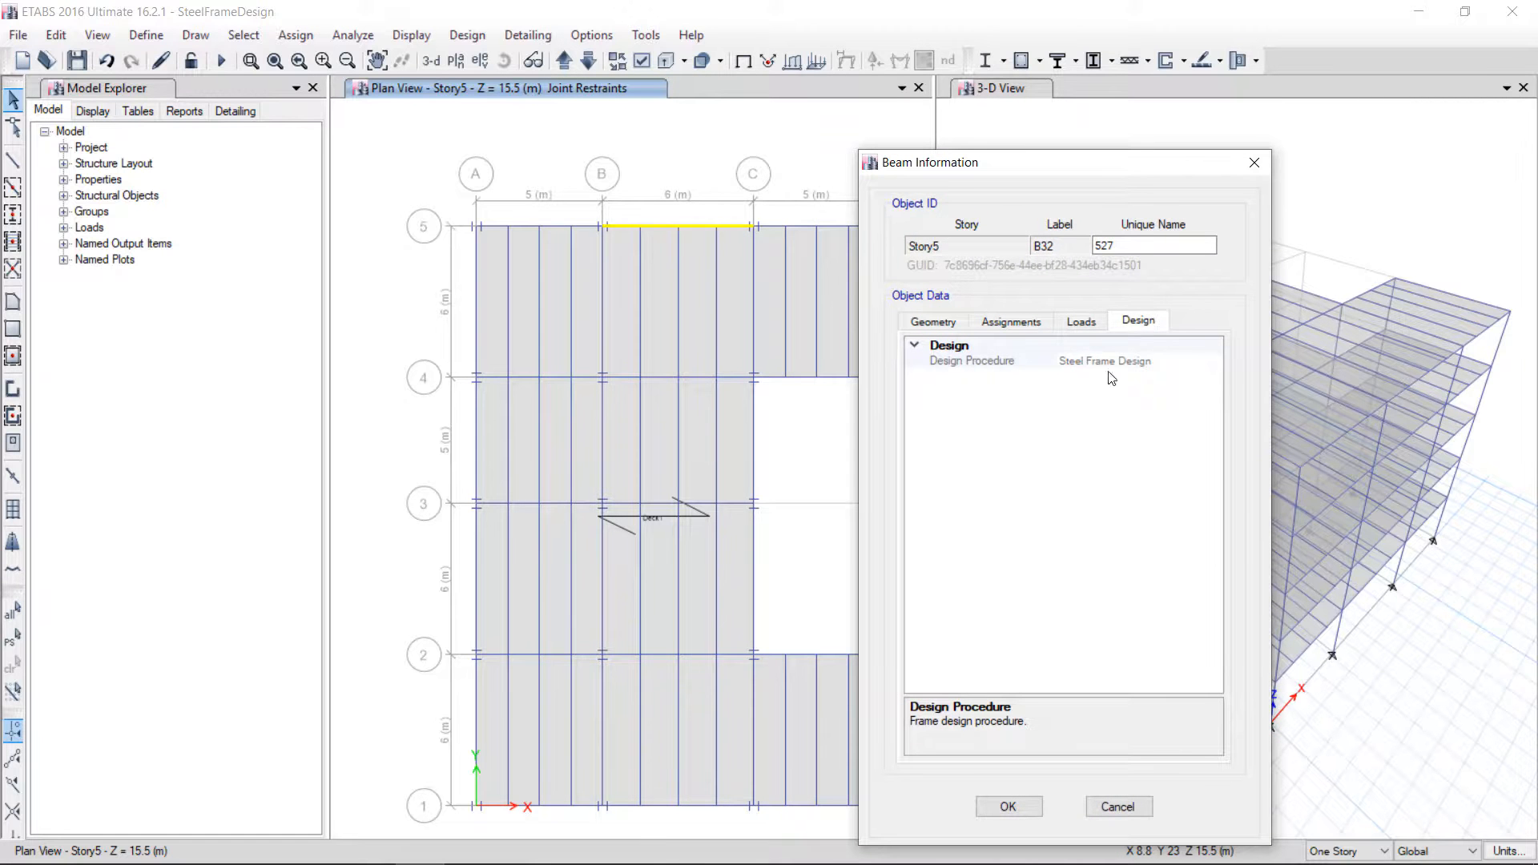
pyautogui.click(1118, 807)
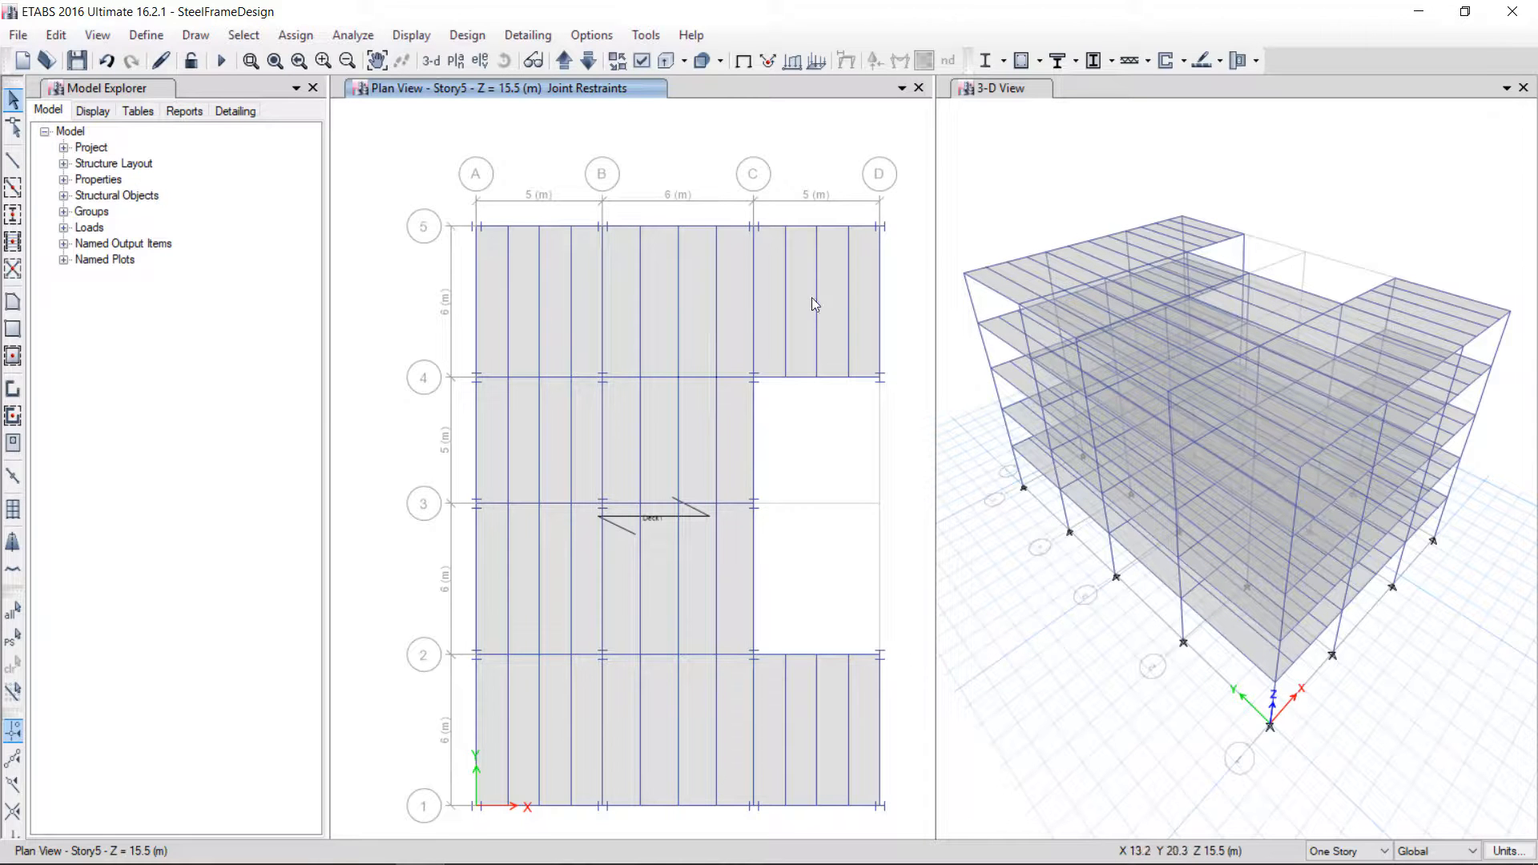
pyautogui.rightClick(540, 305)
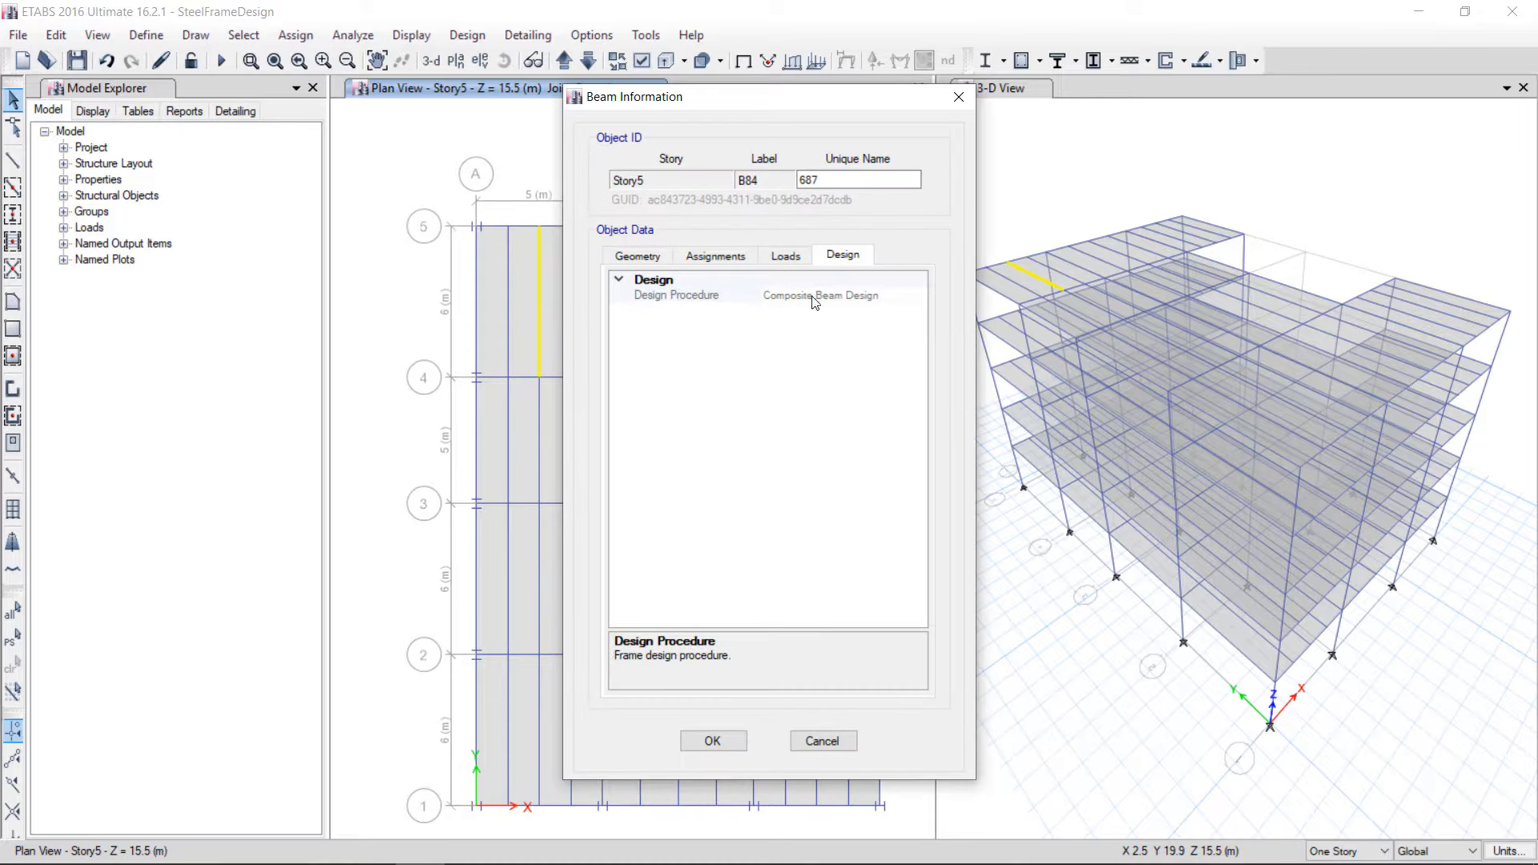
pyautogui.click(638, 255)
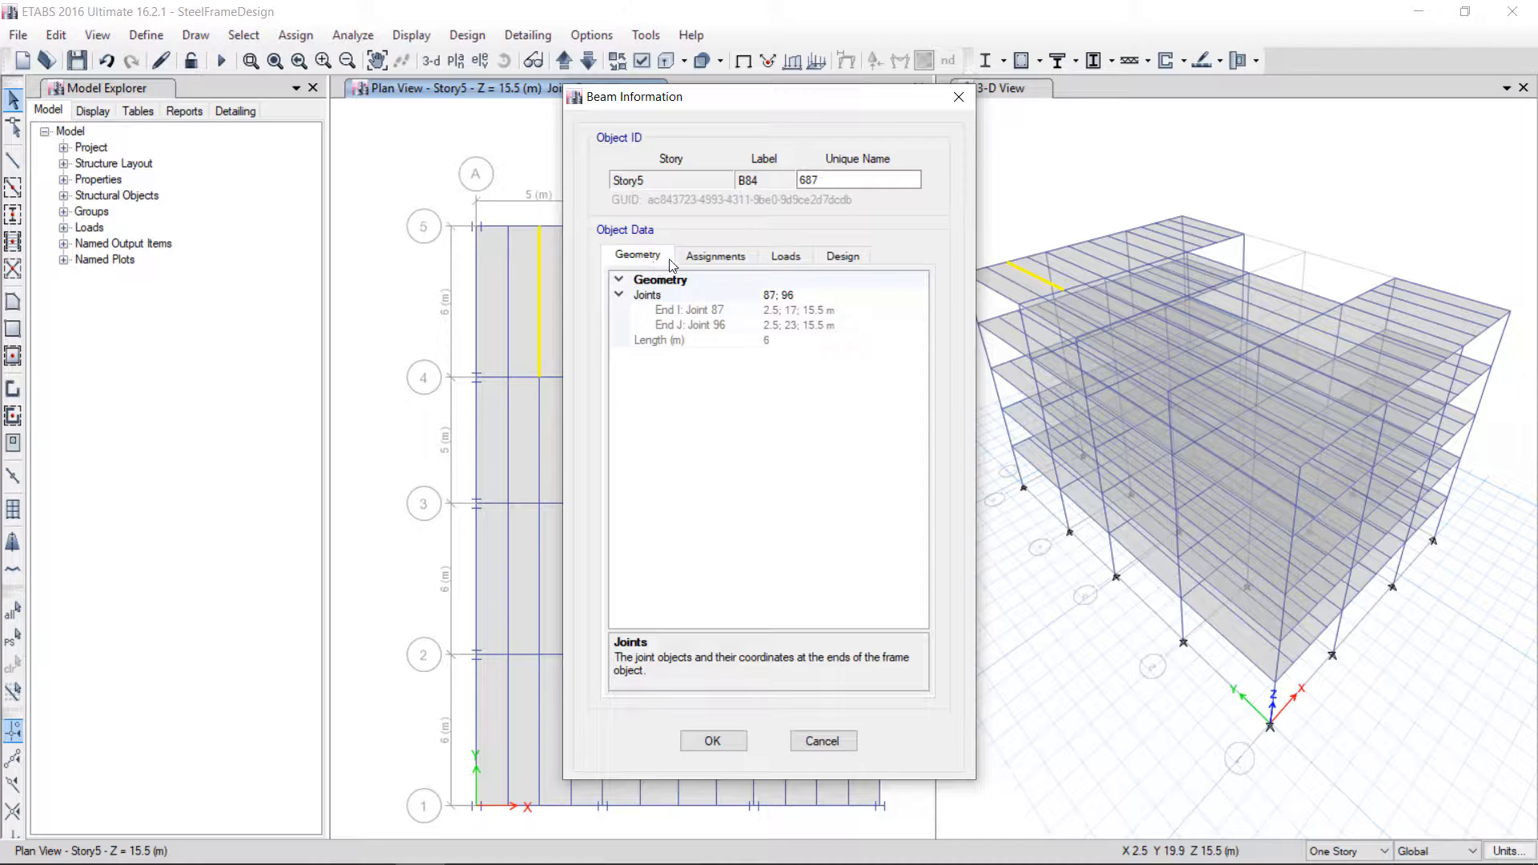
pyautogui.click(958, 97)
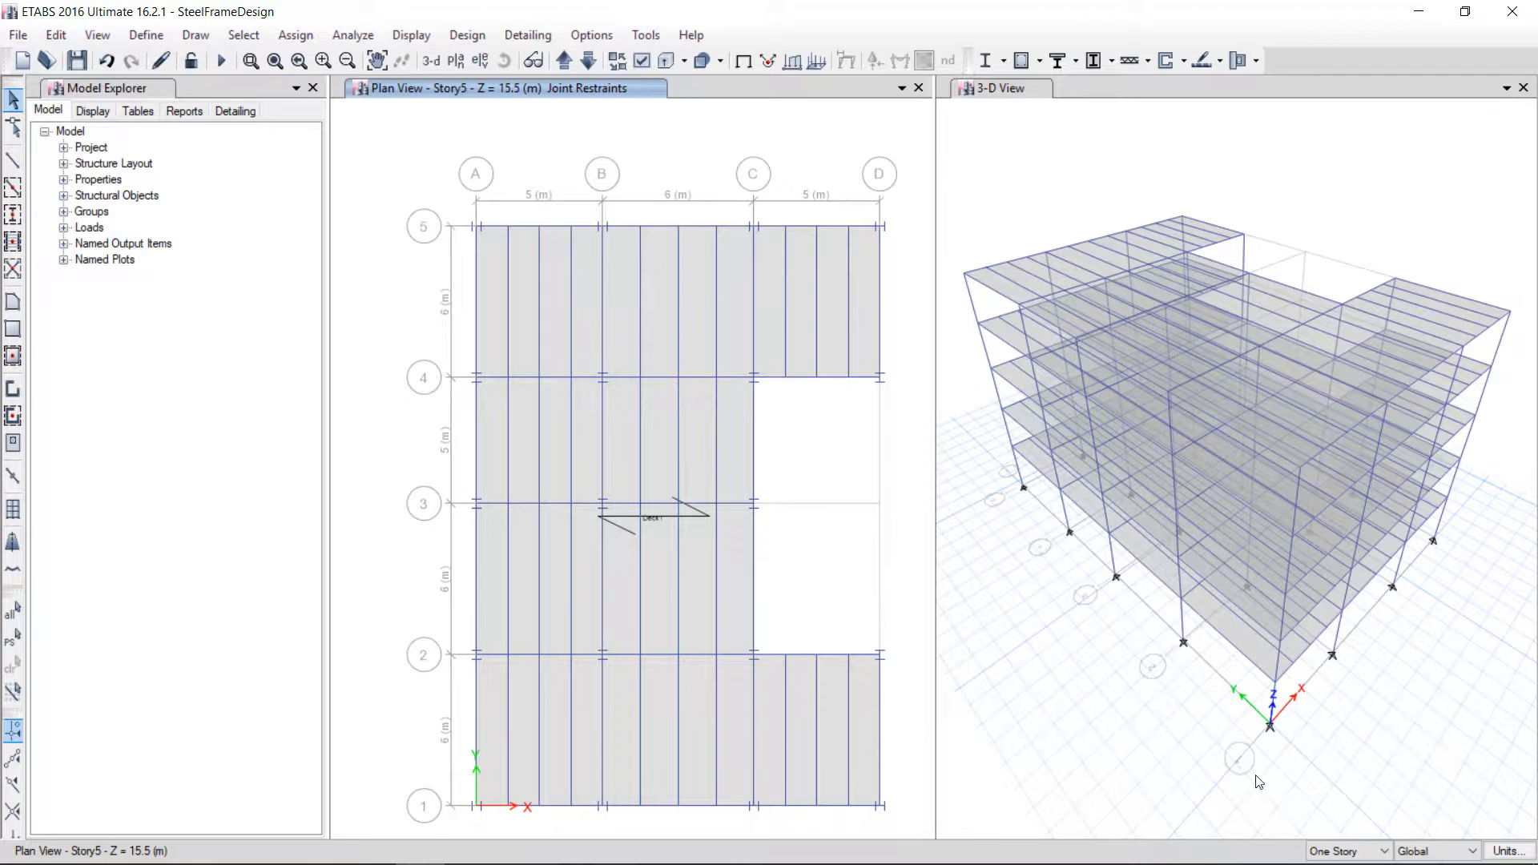
# Select the deck floors on all stories and review the uniform shell load patterns without assigning a load
pyautogui.click(1356, 854)
pyautogui.click(1339, 819)
pyautogui.click(251, 39)
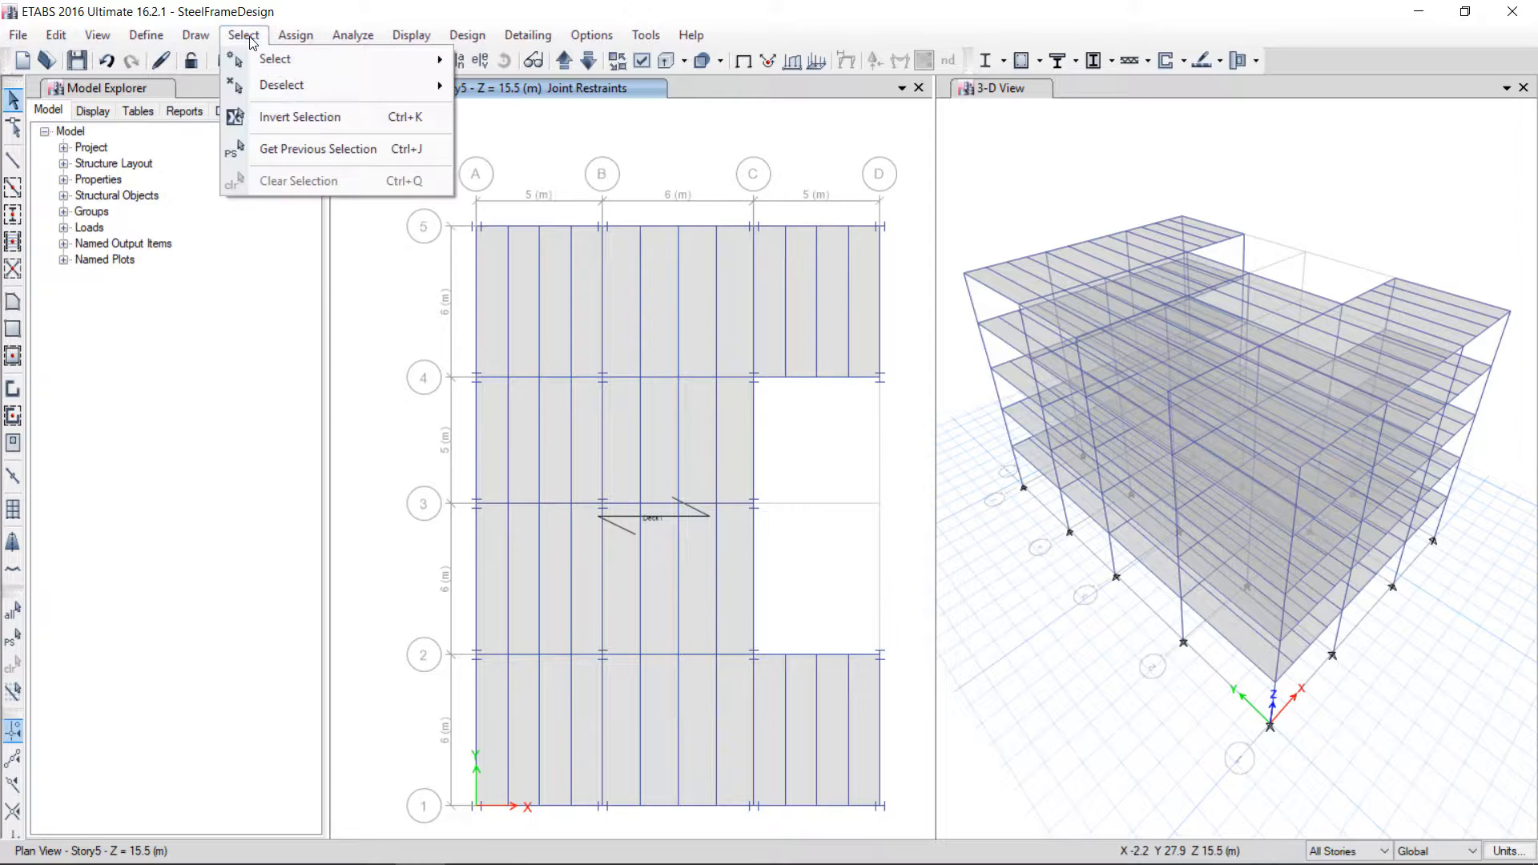
pyautogui.click(252, 38)
pyautogui.click(636, 291)
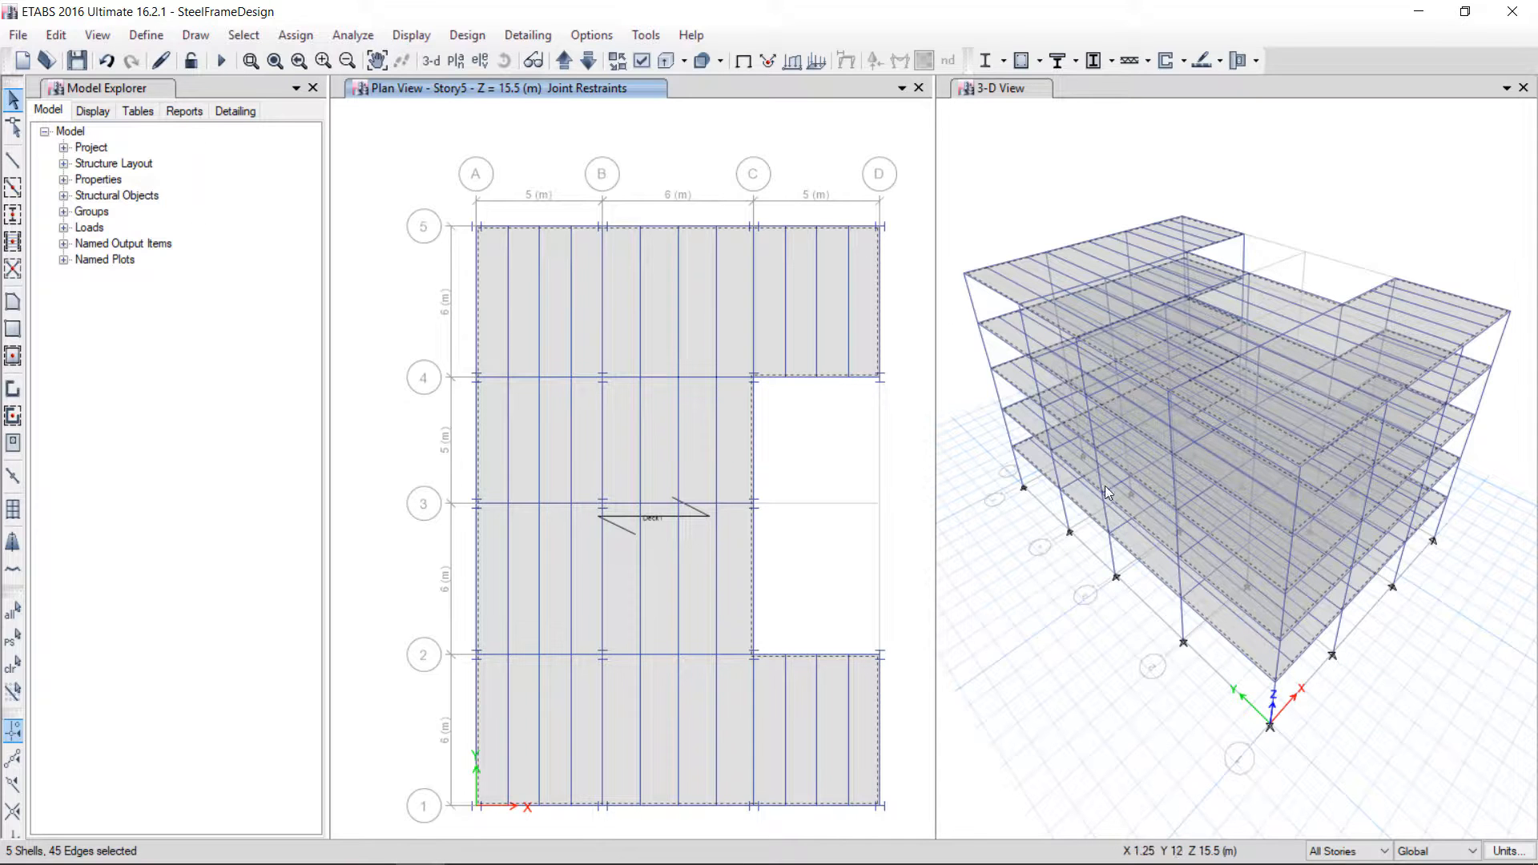
pyautogui.click(1049, 416)
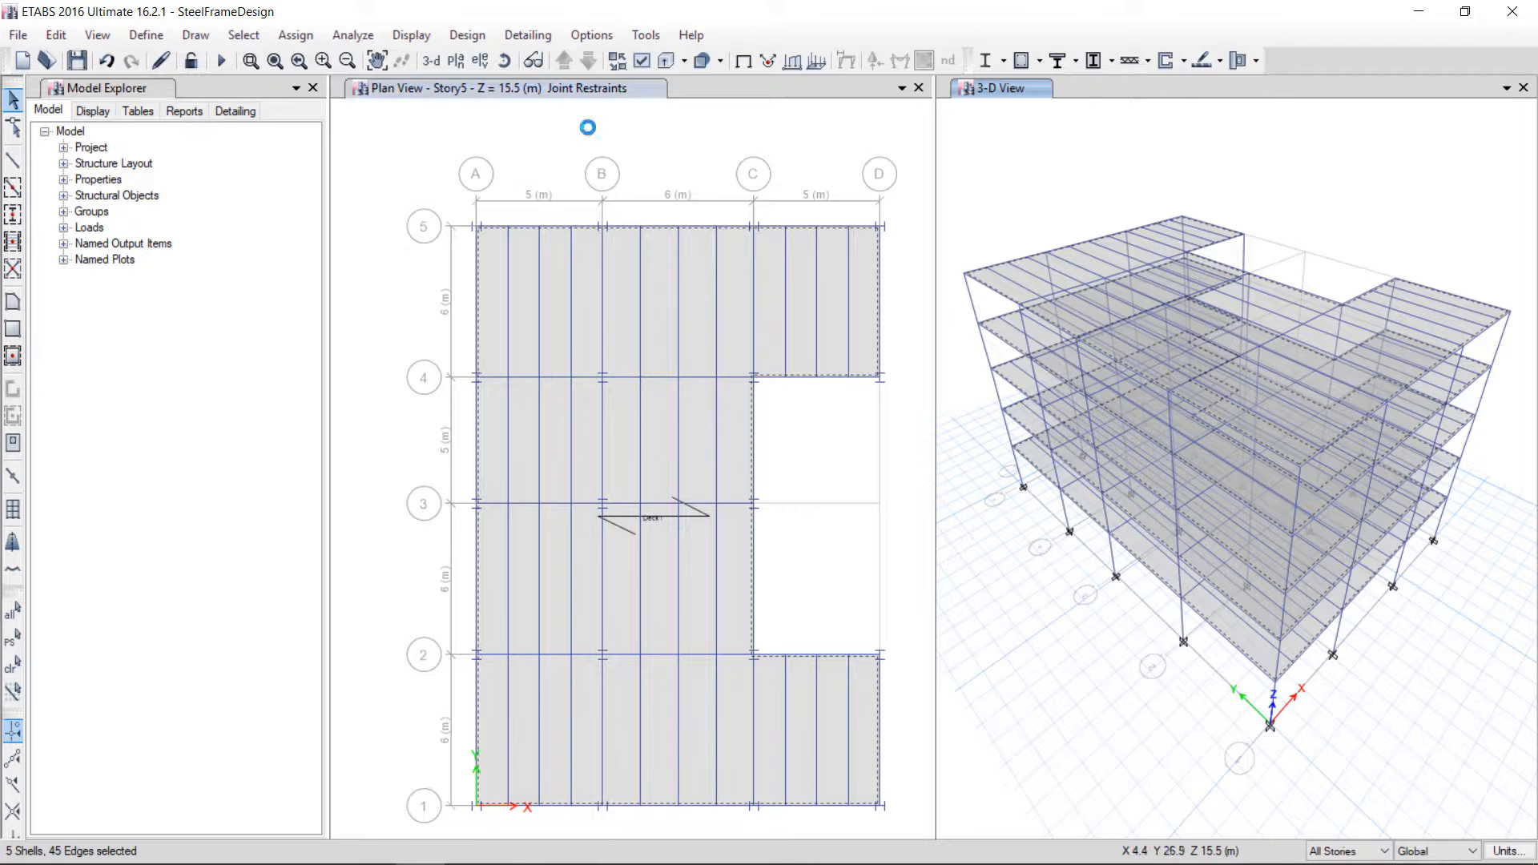
pyautogui.click(561, 125)
pyautogui.click(315, 37)
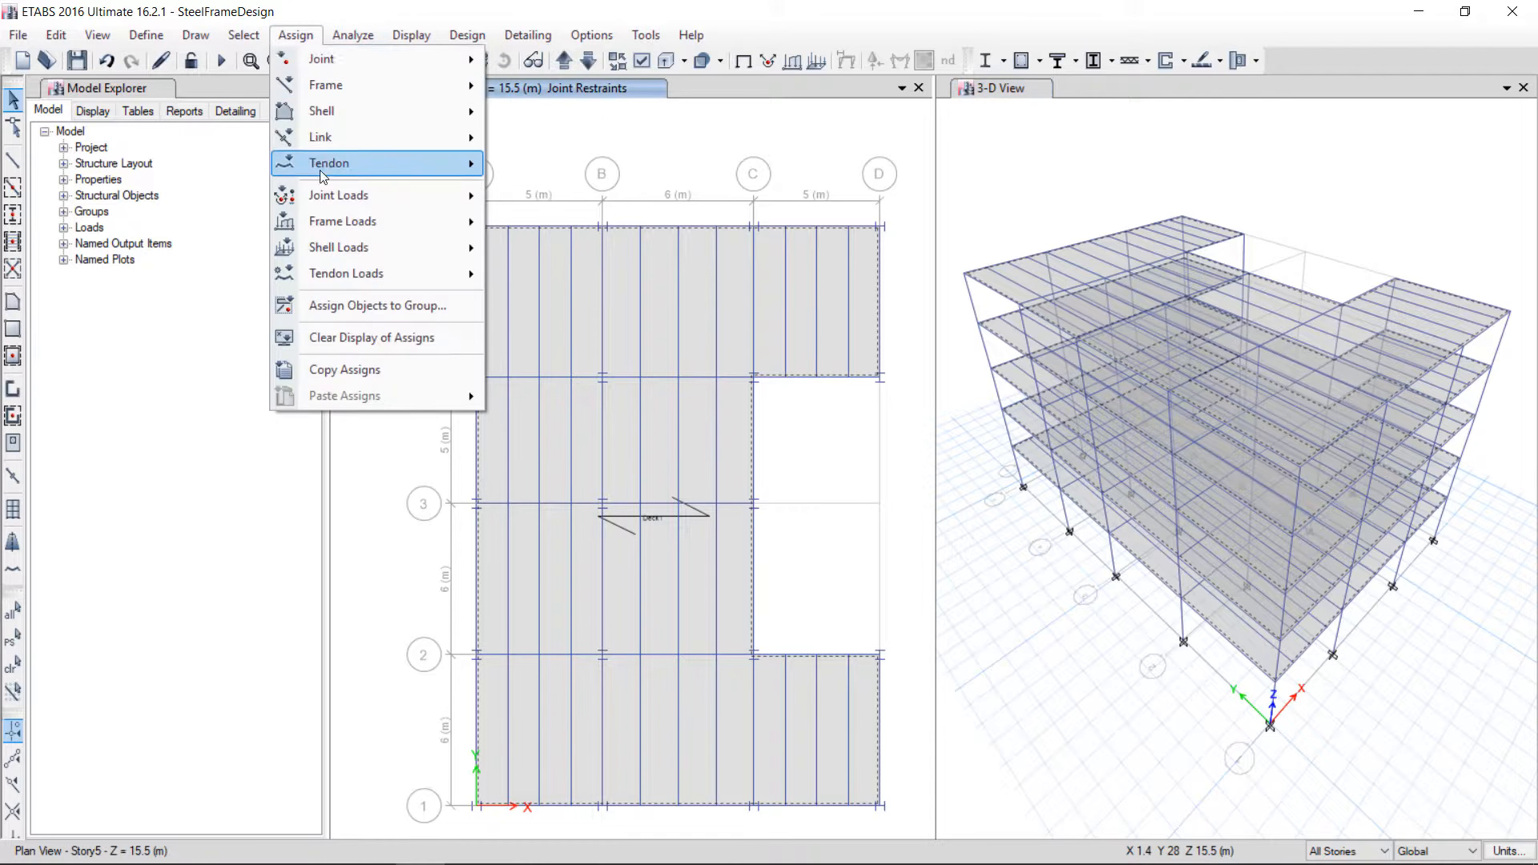
pyautogui.moveTo(365, 253)
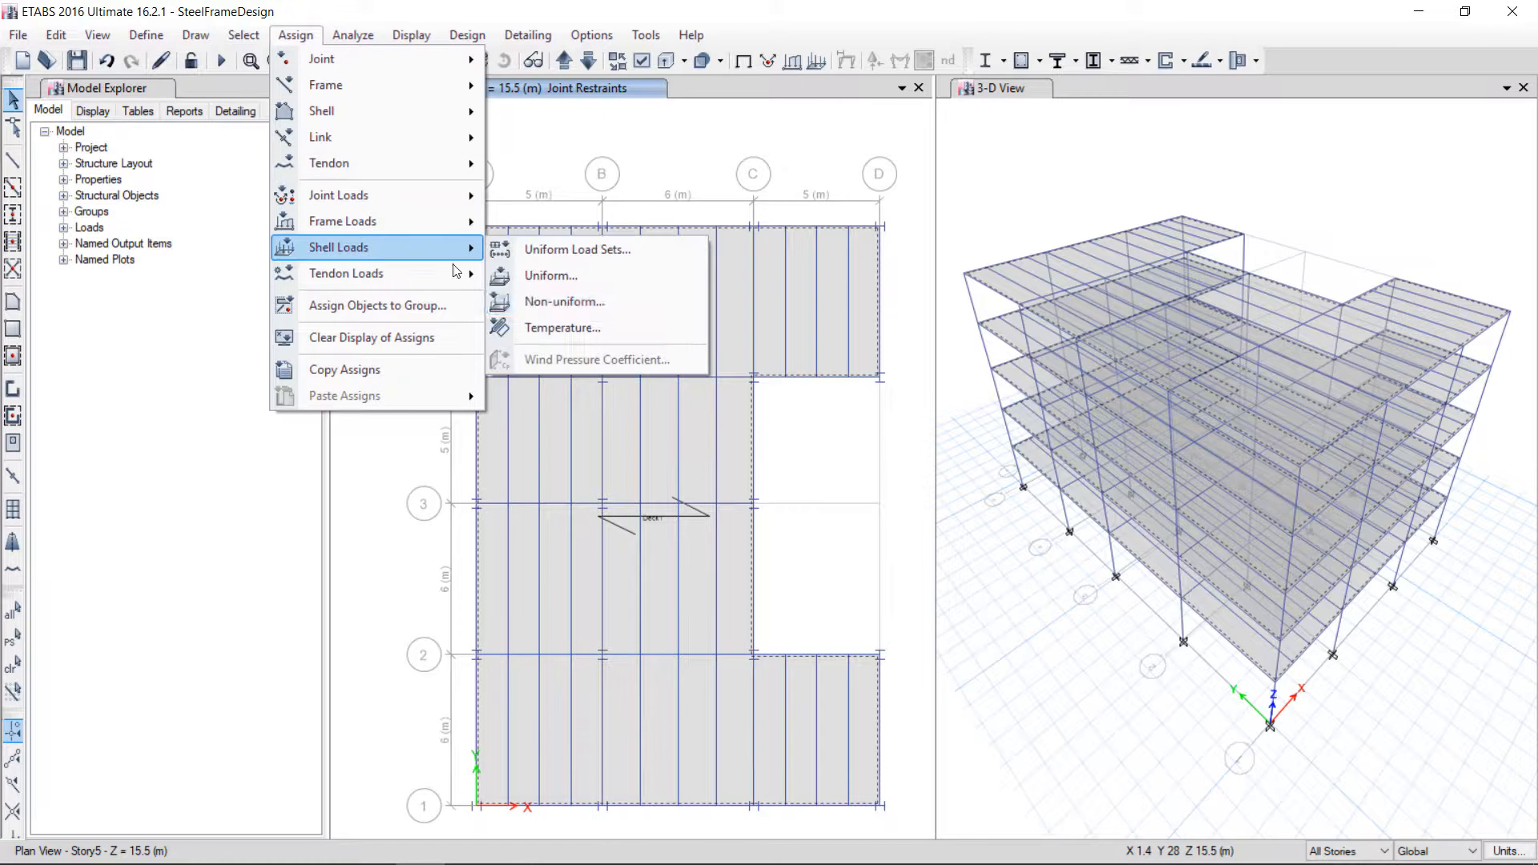
pyautogui.click(563, 280)
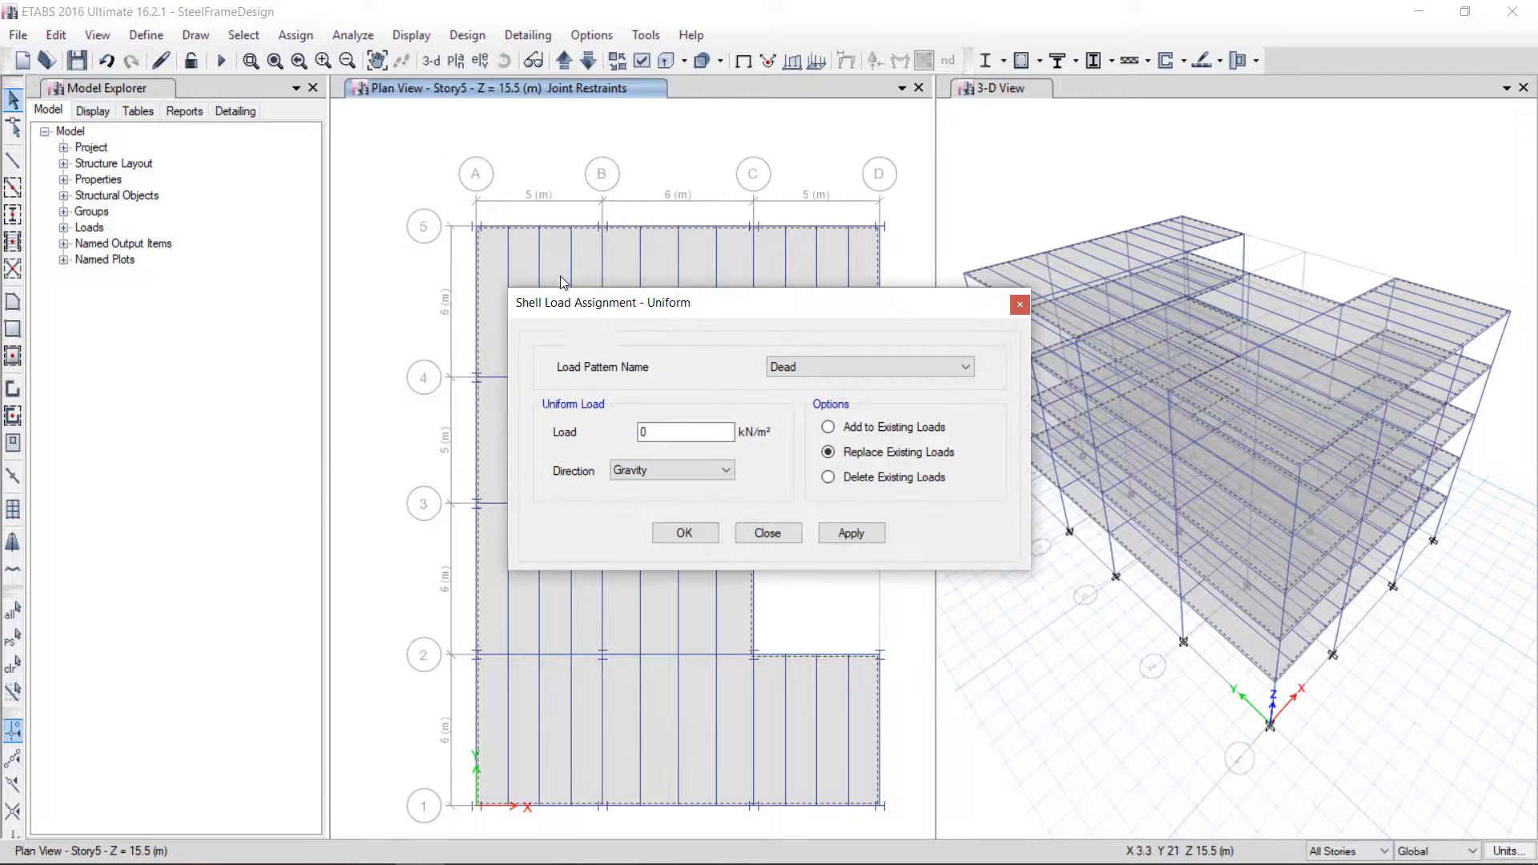
pyautogui.click(810, 364)
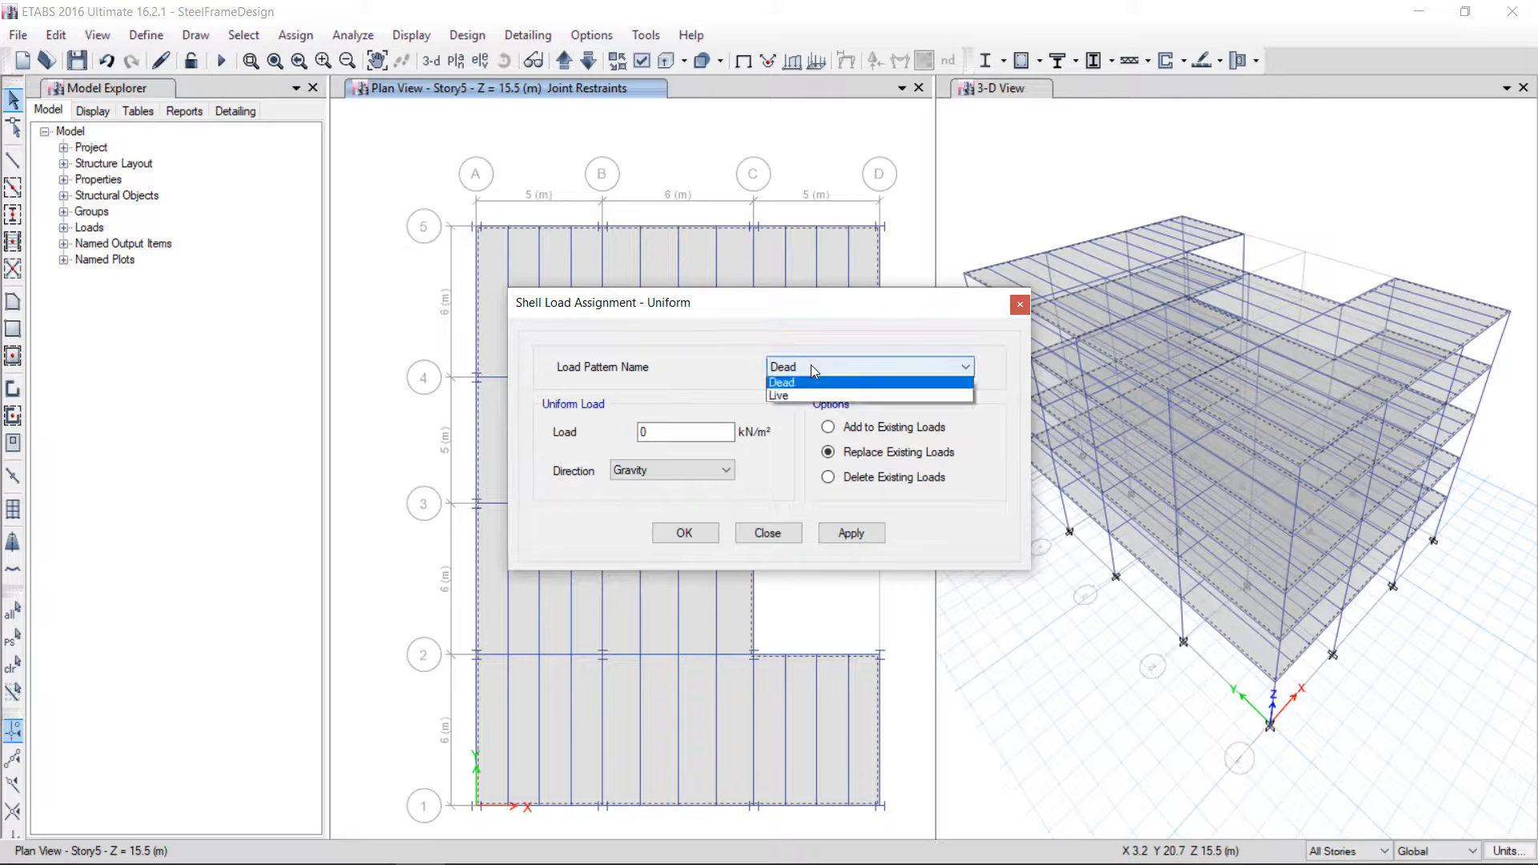
pyautogui.click(810, 370)
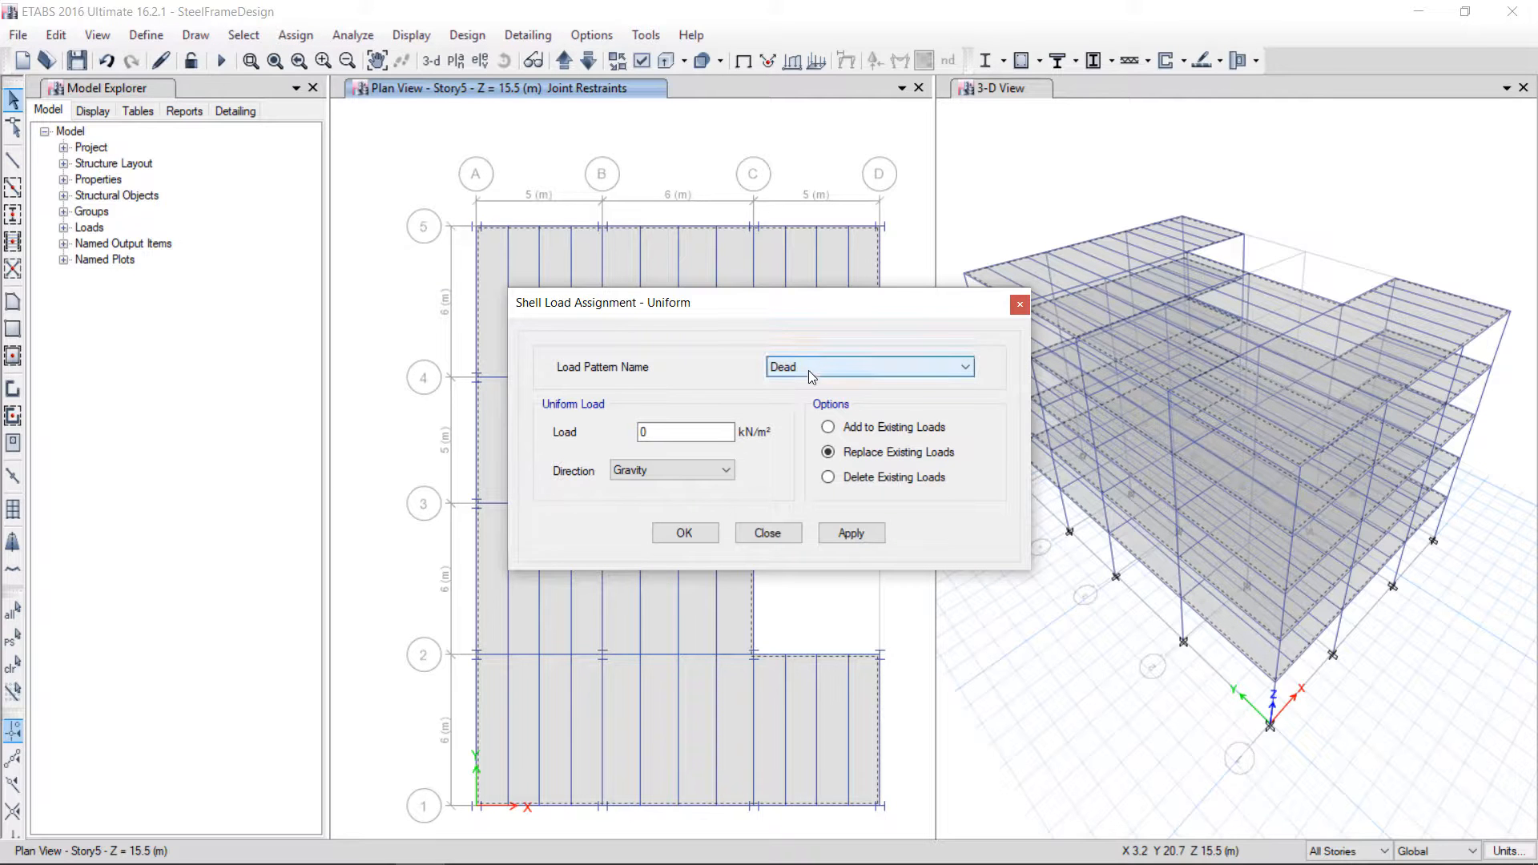
pyautogui.click(755, 529)
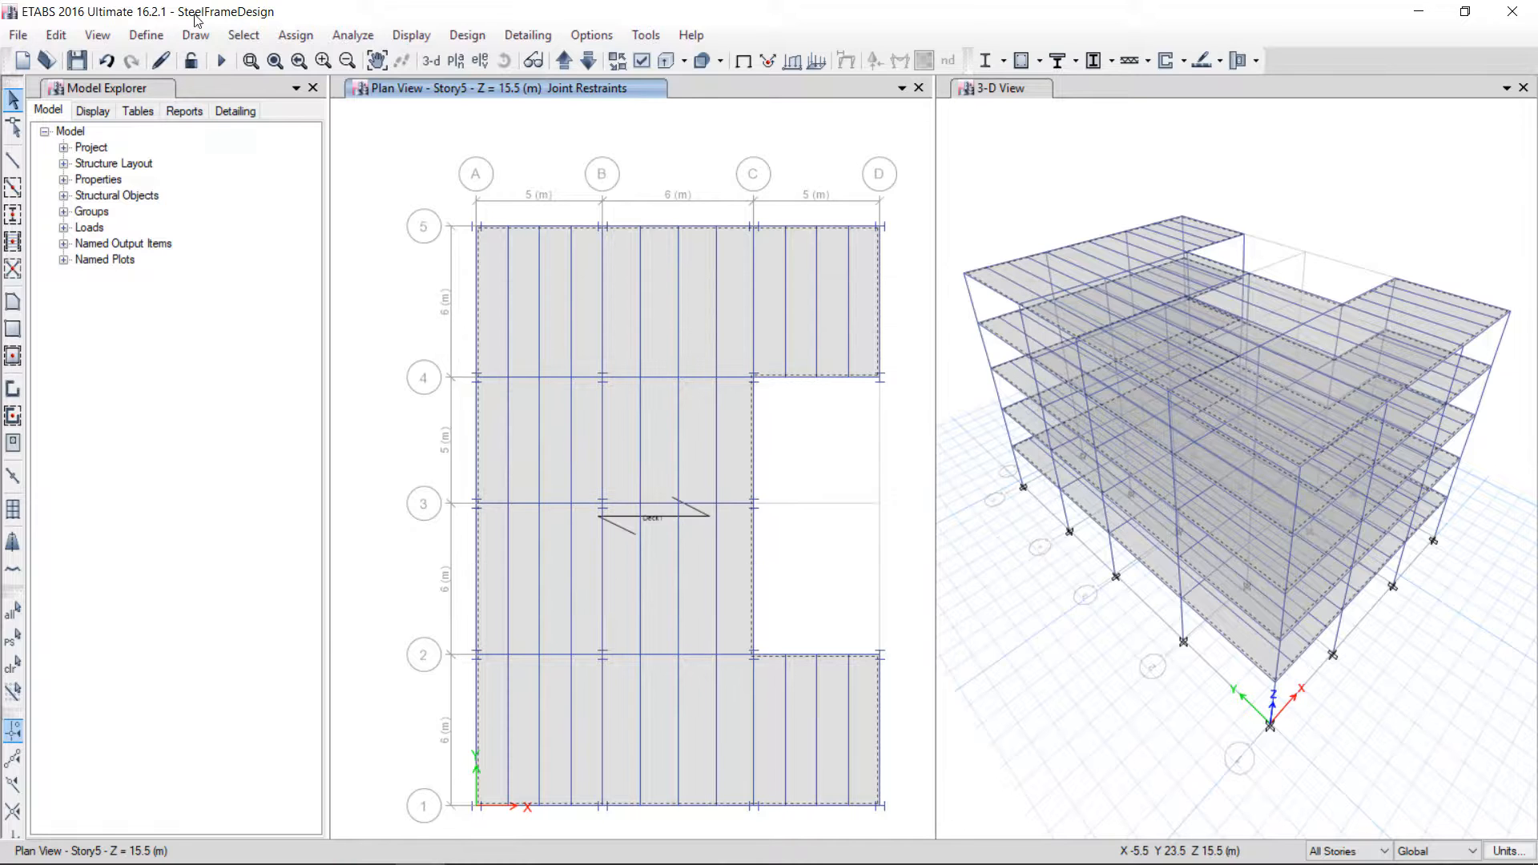
# Add a load pattern named Superdead of type Super Dead
pyautogui.click(145, 34)
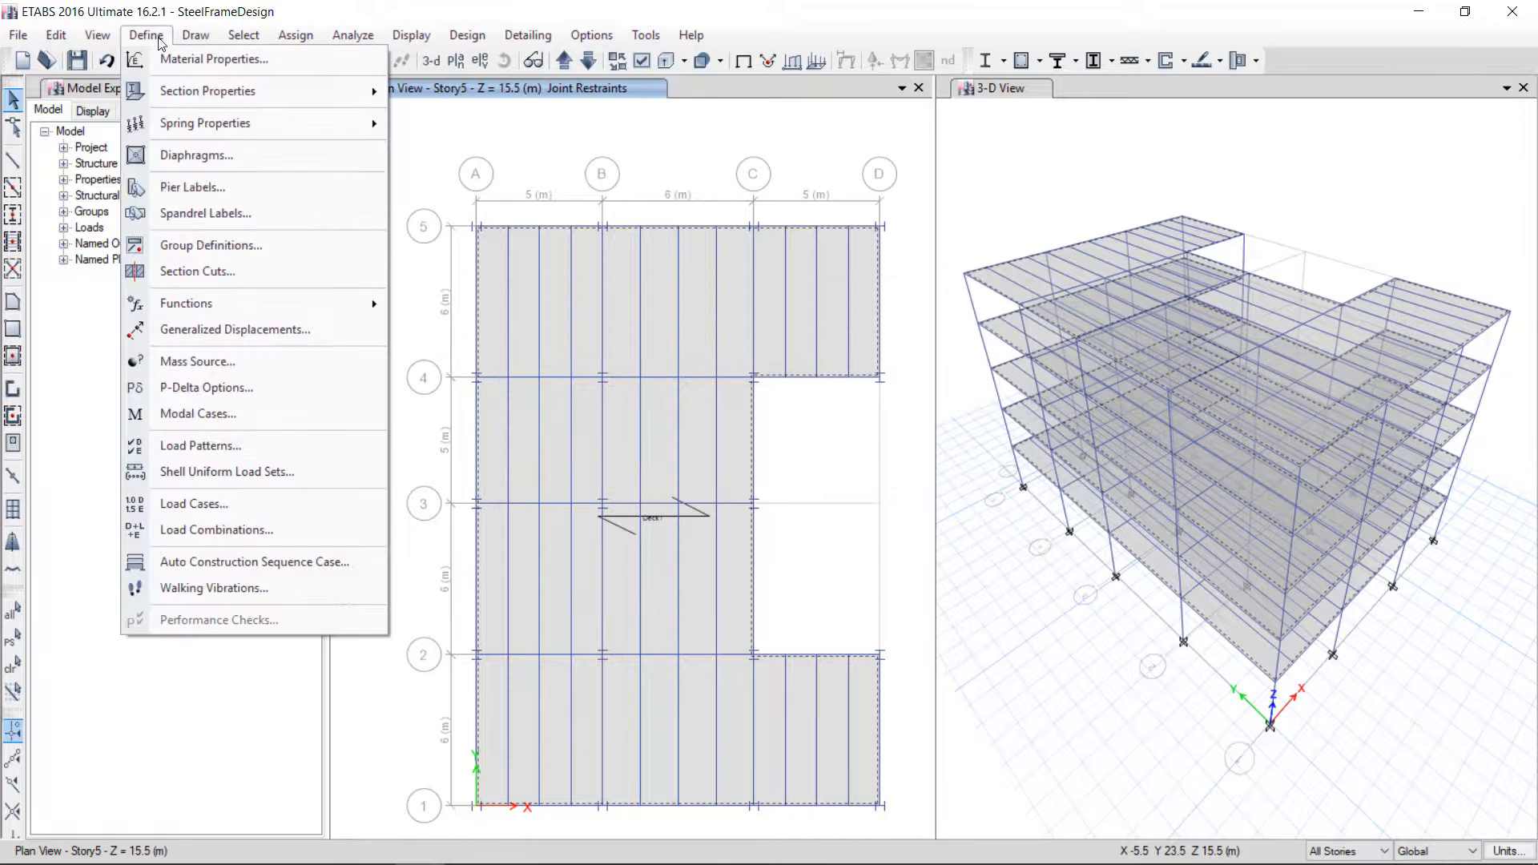
pyautogui.click(210, 446)
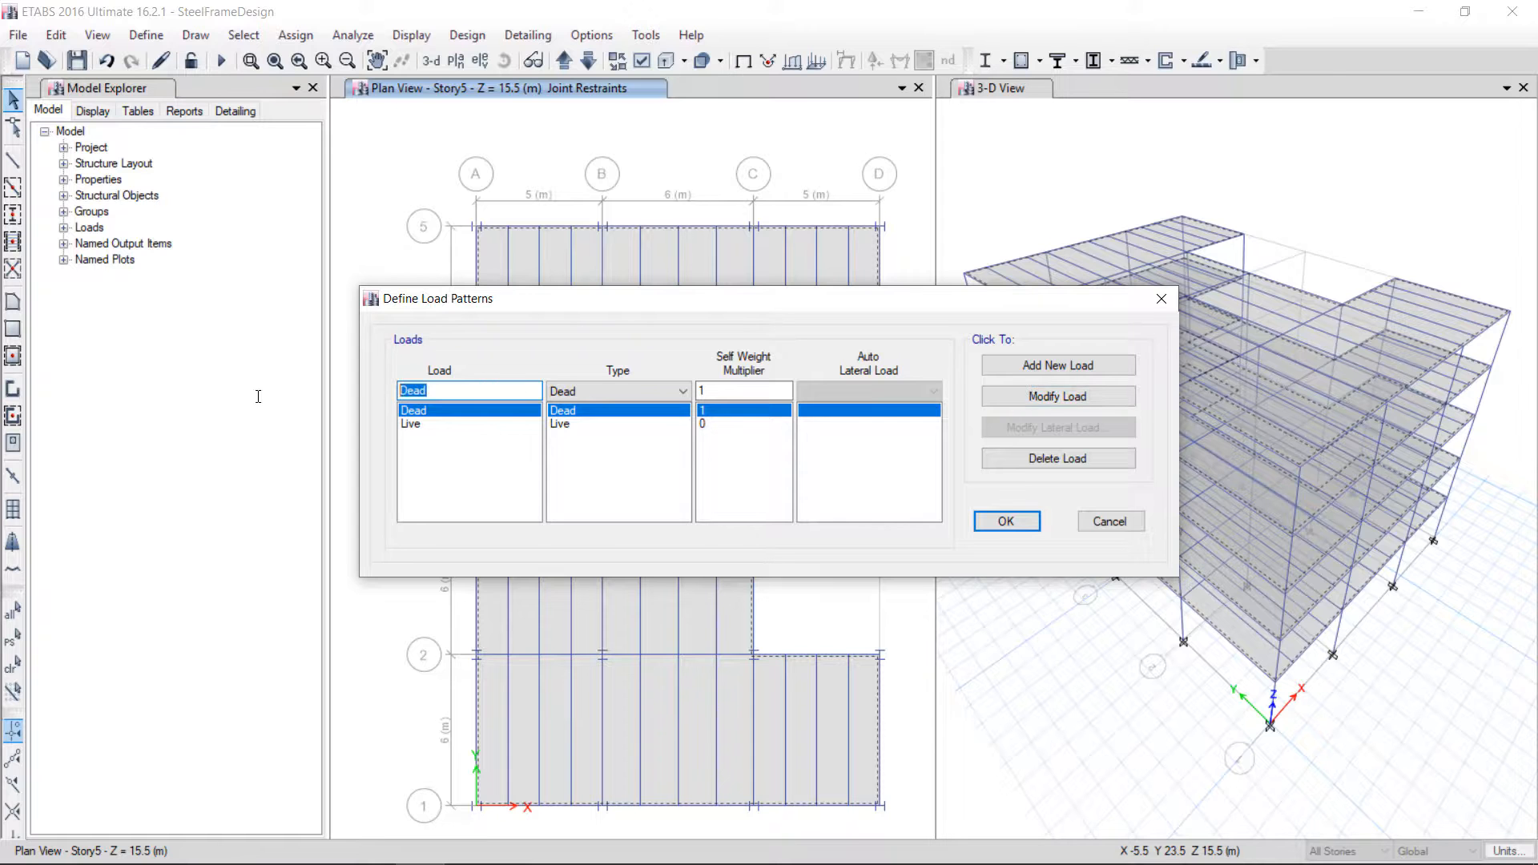
pyautogui.write('S')
pyautogui.write('uperdas')
pyautogui.write('ea')
pyautogui.click(641, 393)
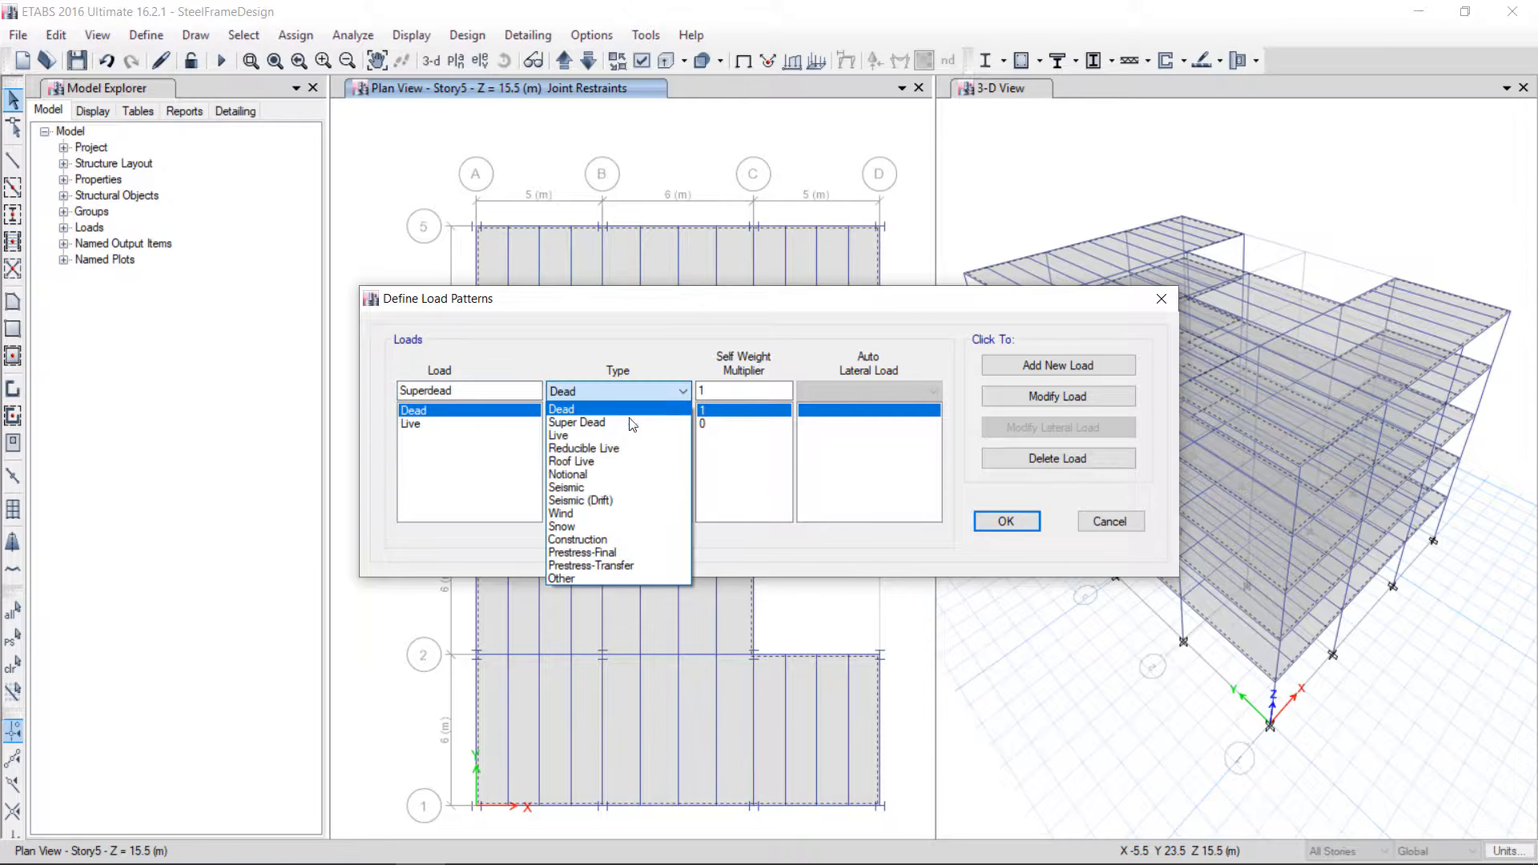
pyautogui.click(639, 422)
pyautogui.click(1102, 369)
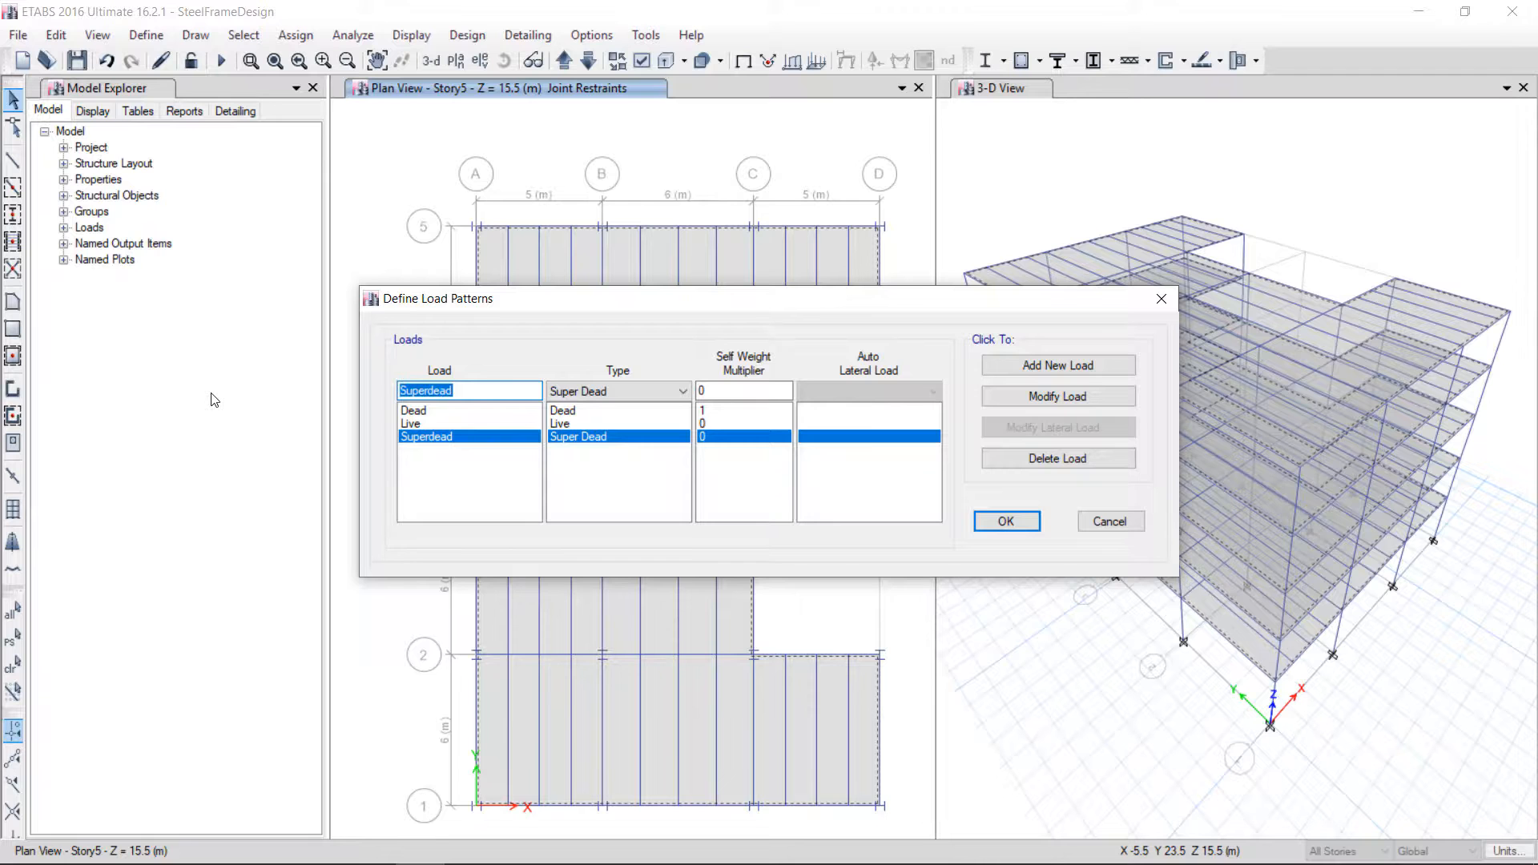
# Add an EQx seismic load pattern with ASCE 7-10 auto lateral load
pyautogui.write('EQx')
pyautogui.click(589, 392)
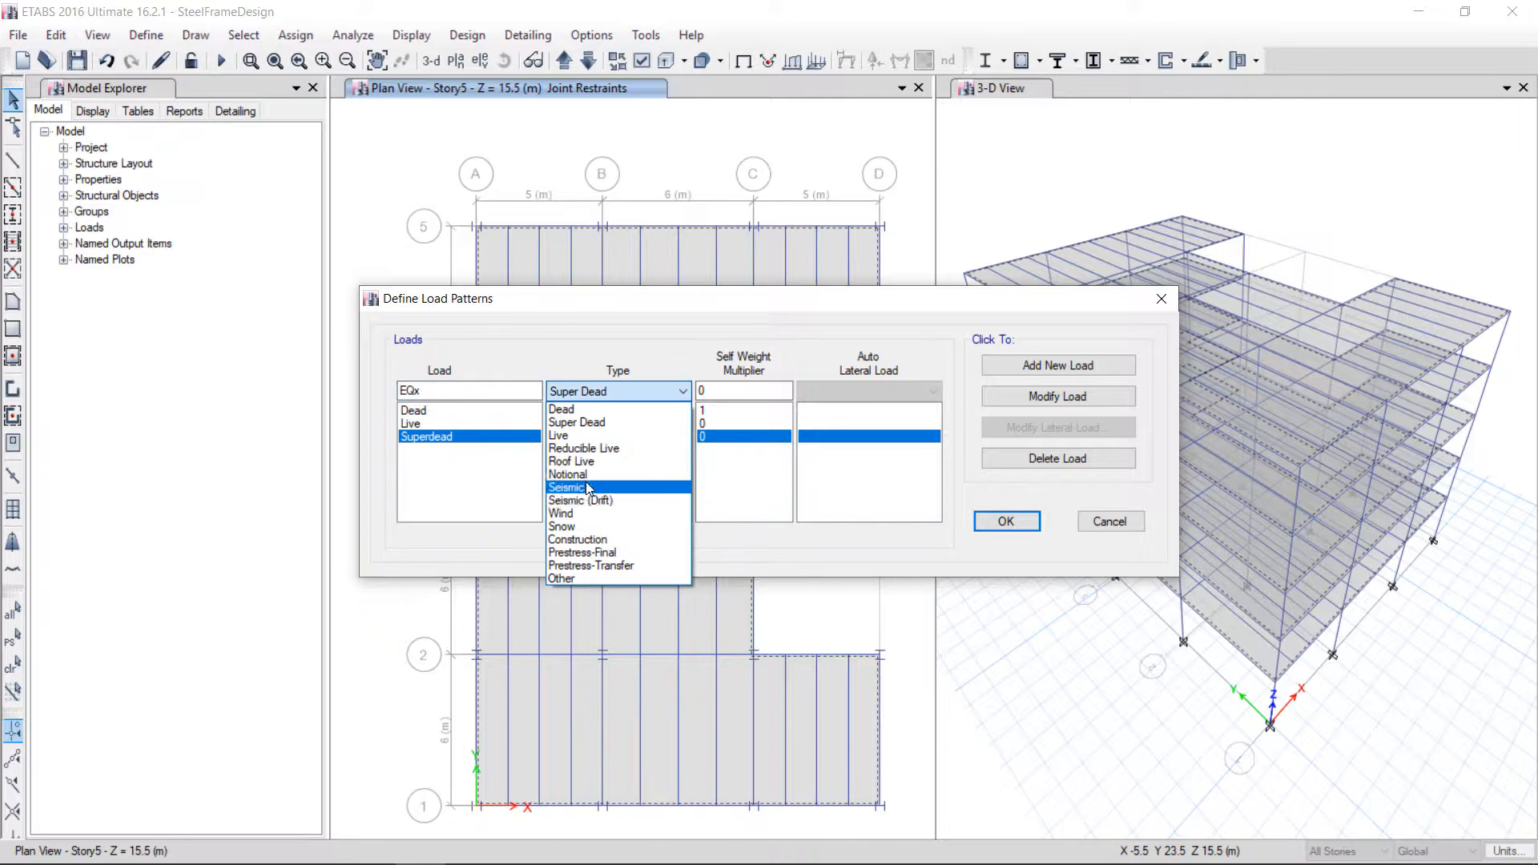
pyautogui.click(588, 488)
pyautogui.click(872, 392)
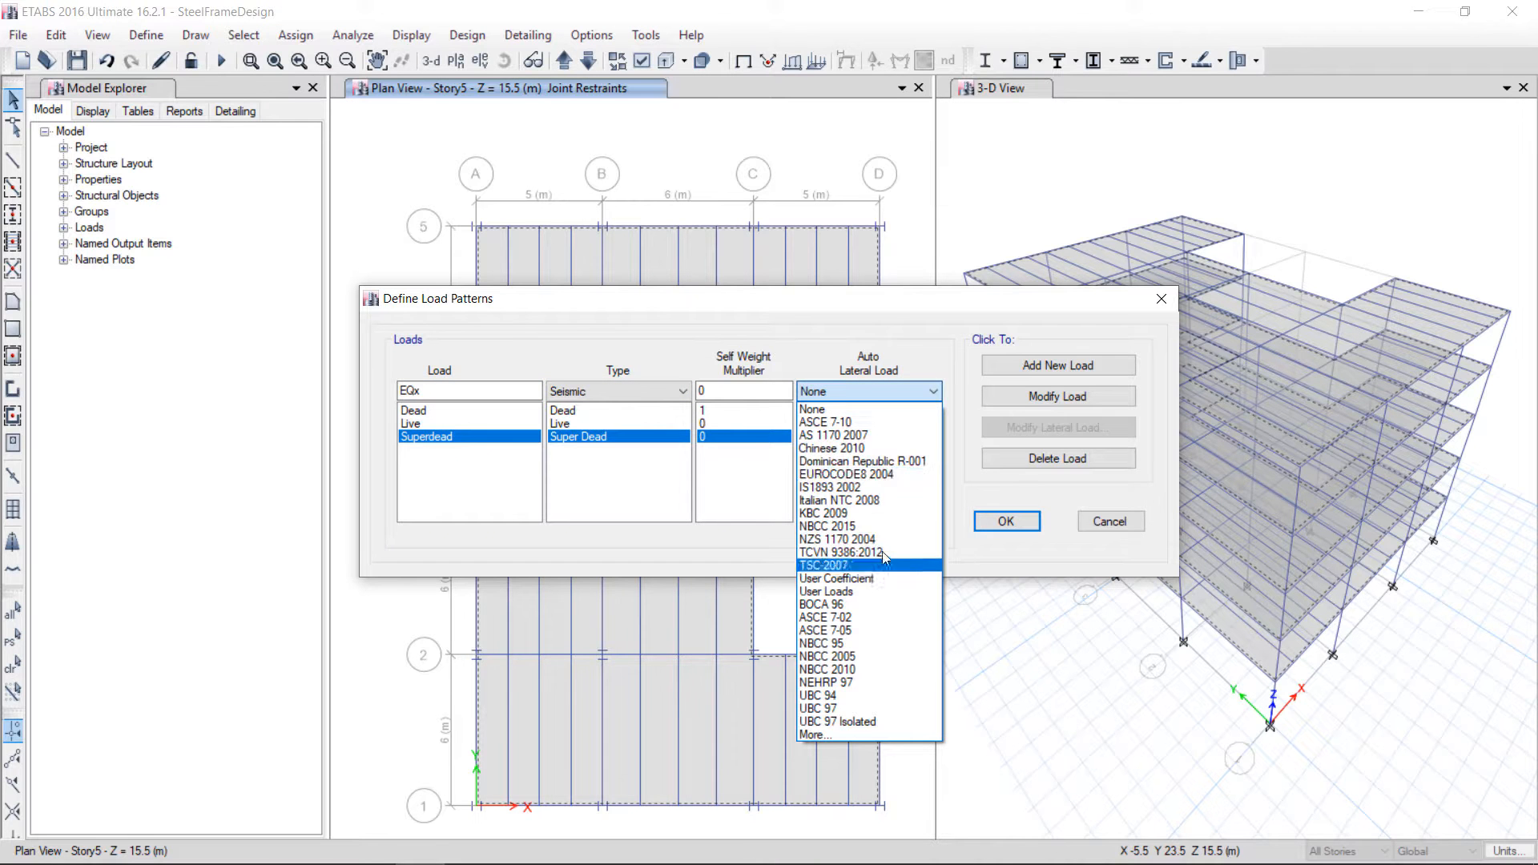
pyautogui.click(850, 425)
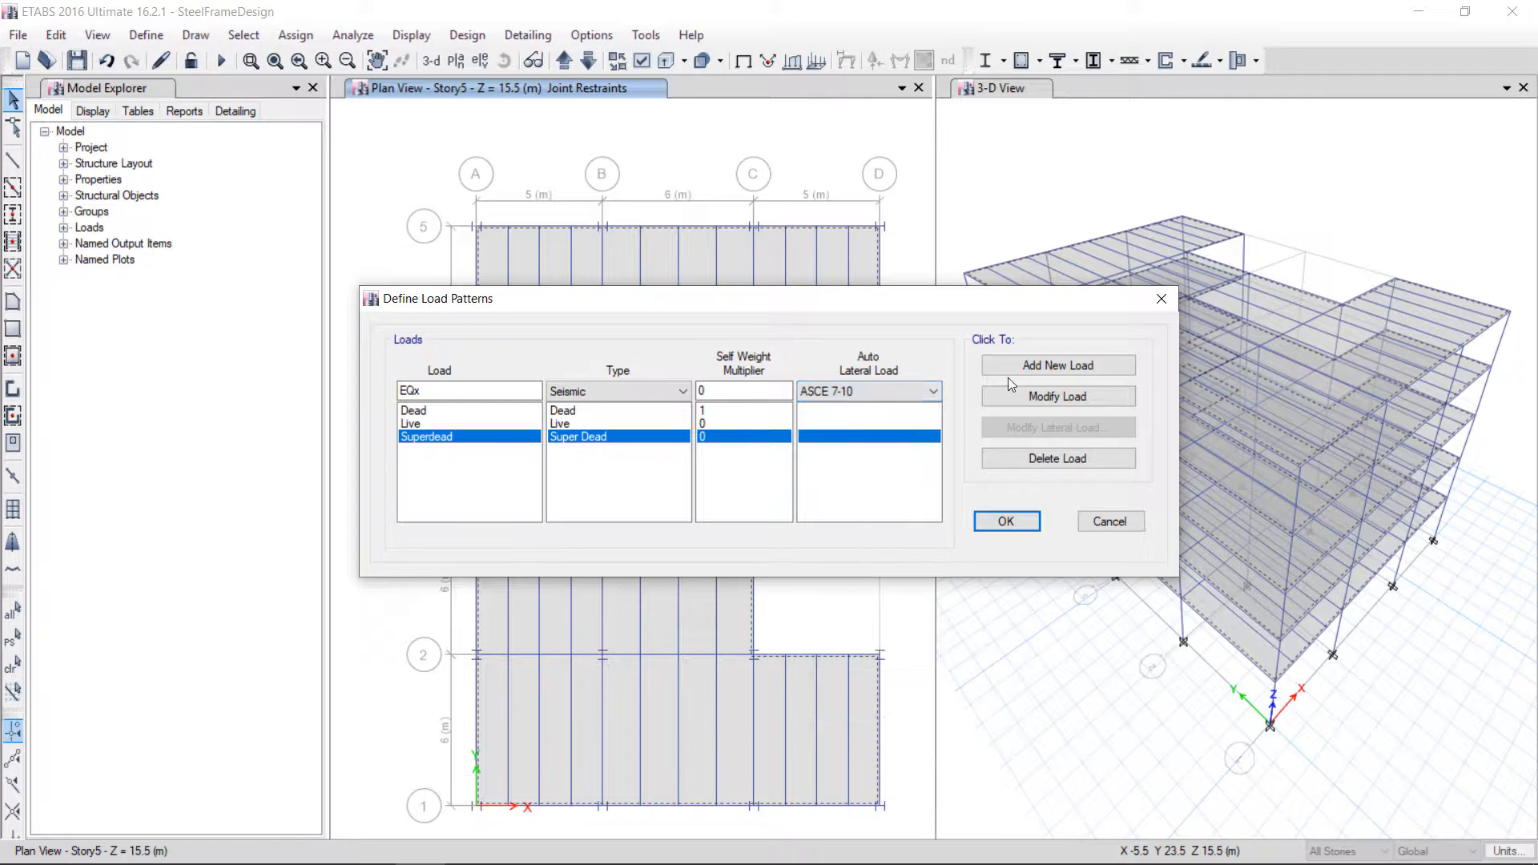
pyautogui.click(1118, 367)
# Add an EQy seismic load pattern with ASCE 7-10 auto lateral load
pyautogui.click(425, 392)
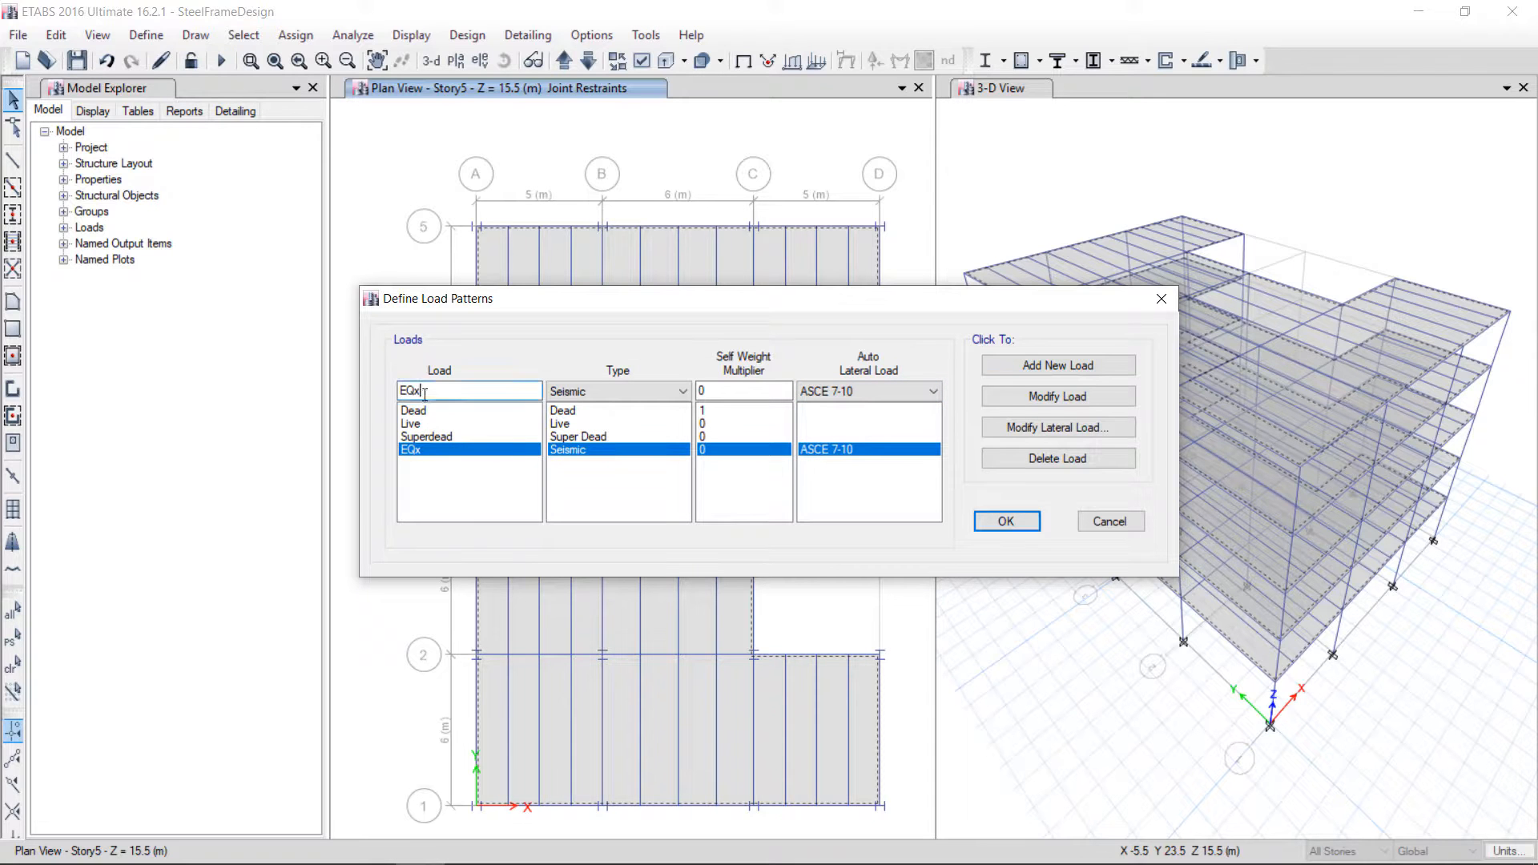
pyautogui.hotkey('shift', 'Left')
pyautogui.write('y')
pyautogui.click(1041, 367)
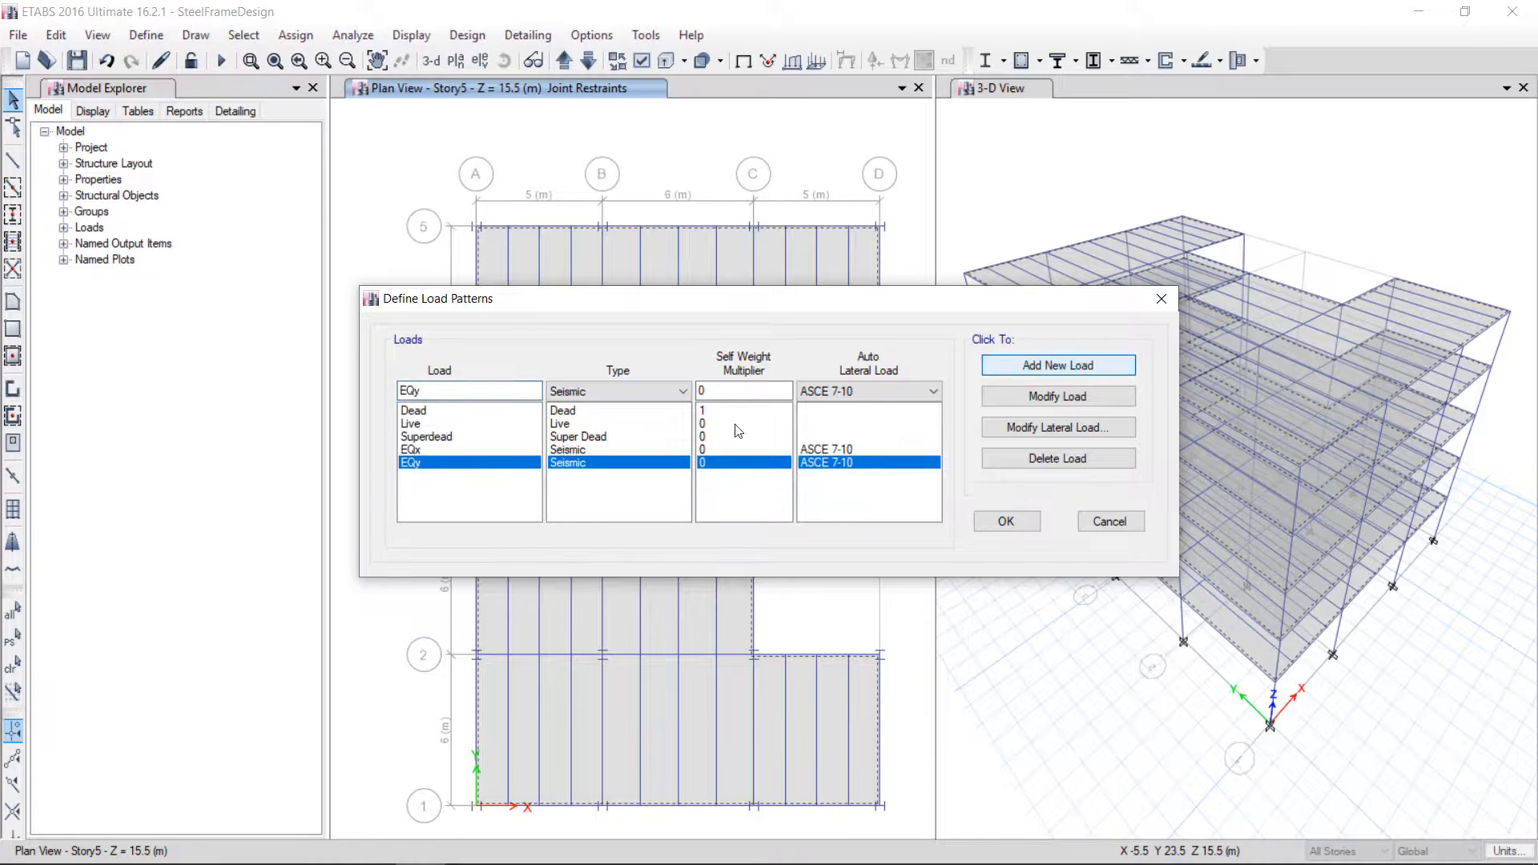
# Add a Windx wind load pattern with ASCE 7-10 auto lateral load
pyautogui.doubleClick(416, 393)
pyautogui.write('w')
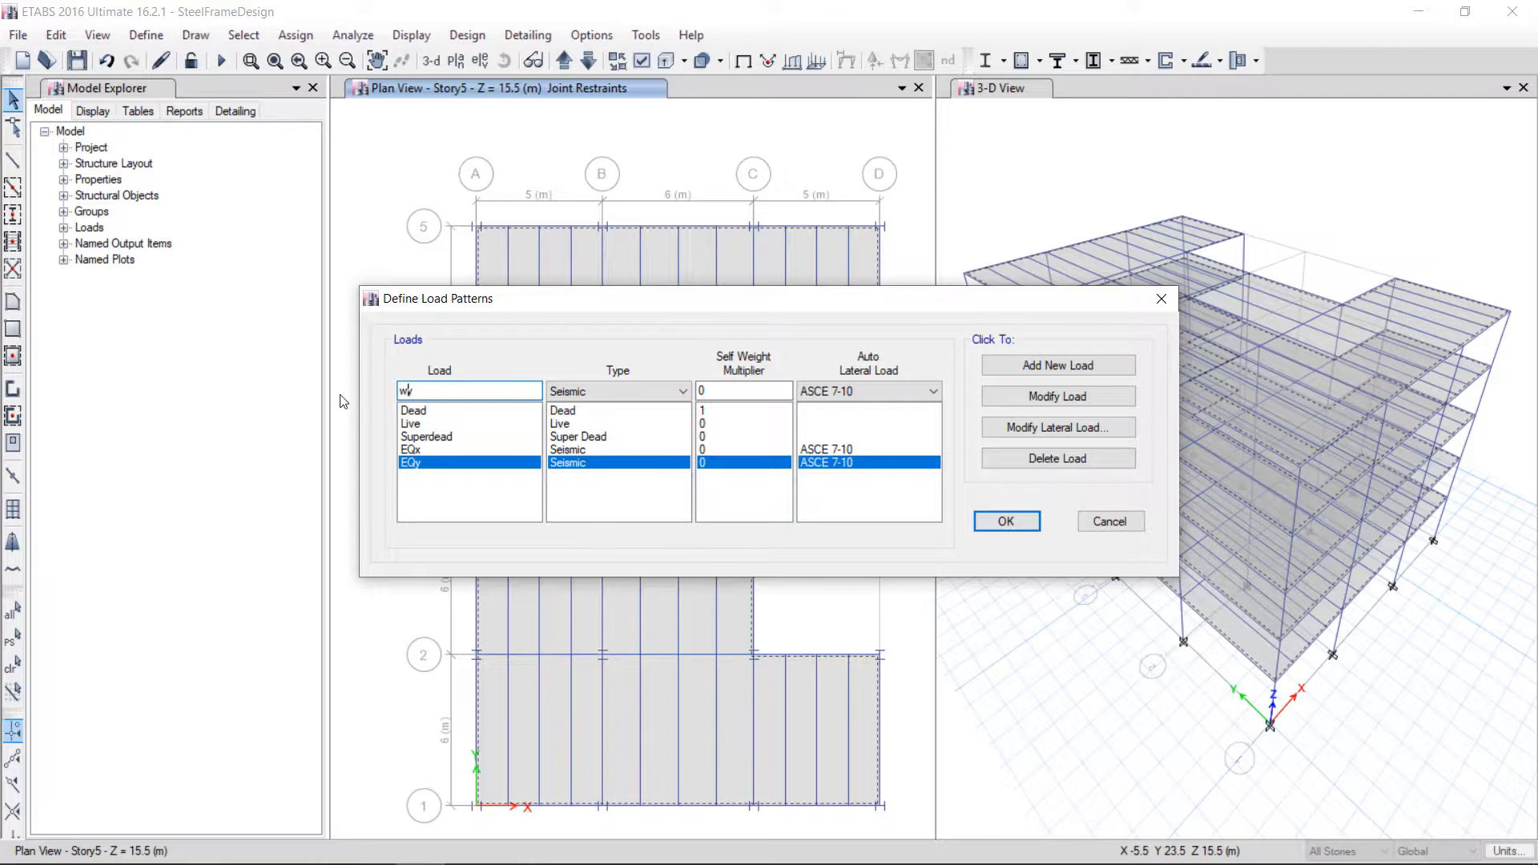
pyautogui.press('BackSpace')
pyautogui.write('Windx')
pyautogui.hotkey('shift', 'Right')
pyautogui.click(593, 393)
pyautogui.click(617, 521)
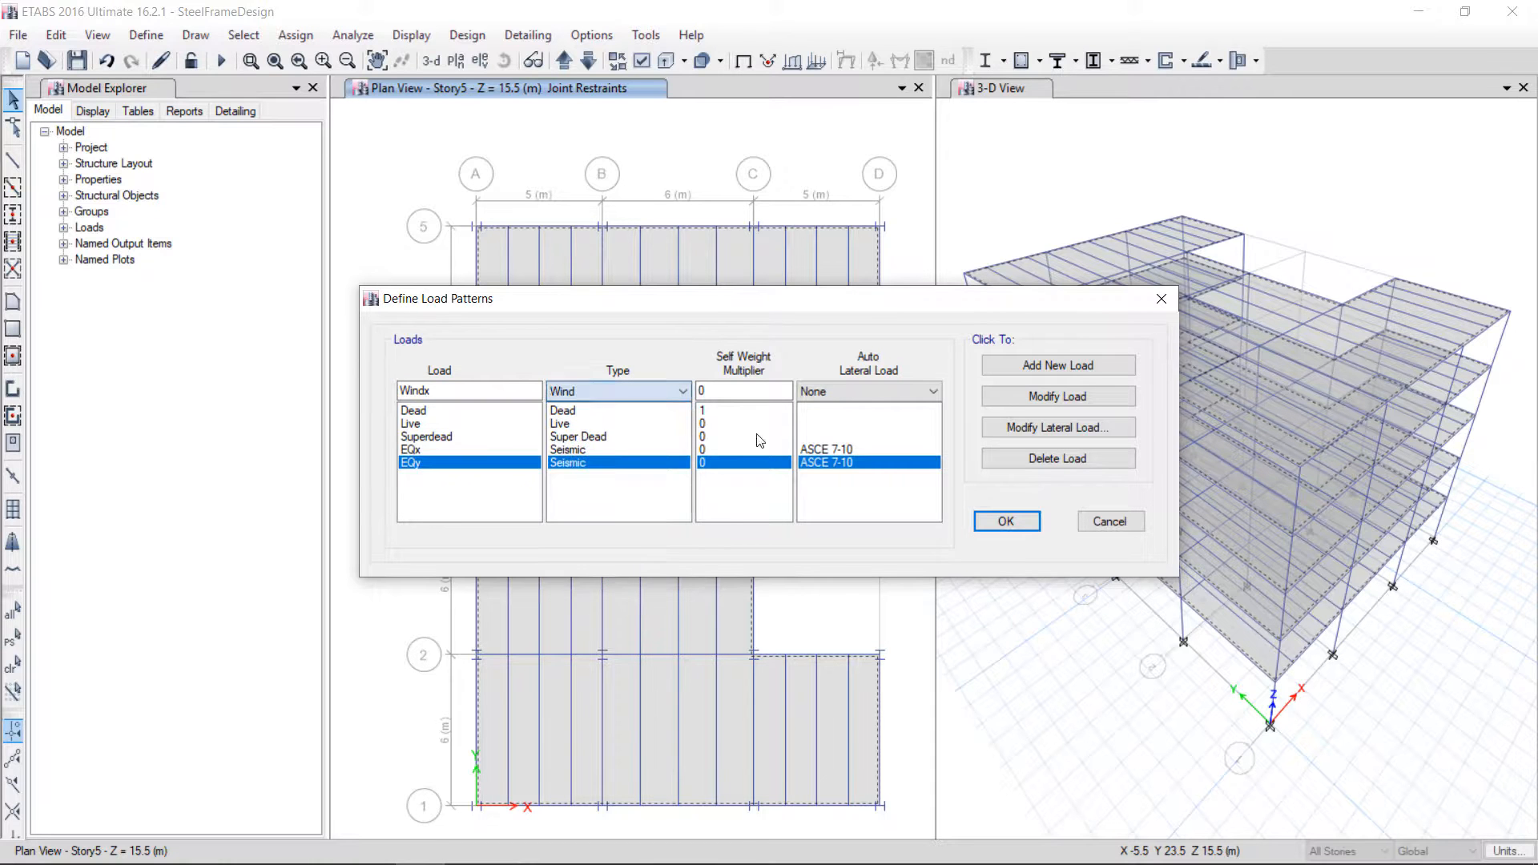
pyautogui.click(874, 392)
pyautogui.click(857, 425)
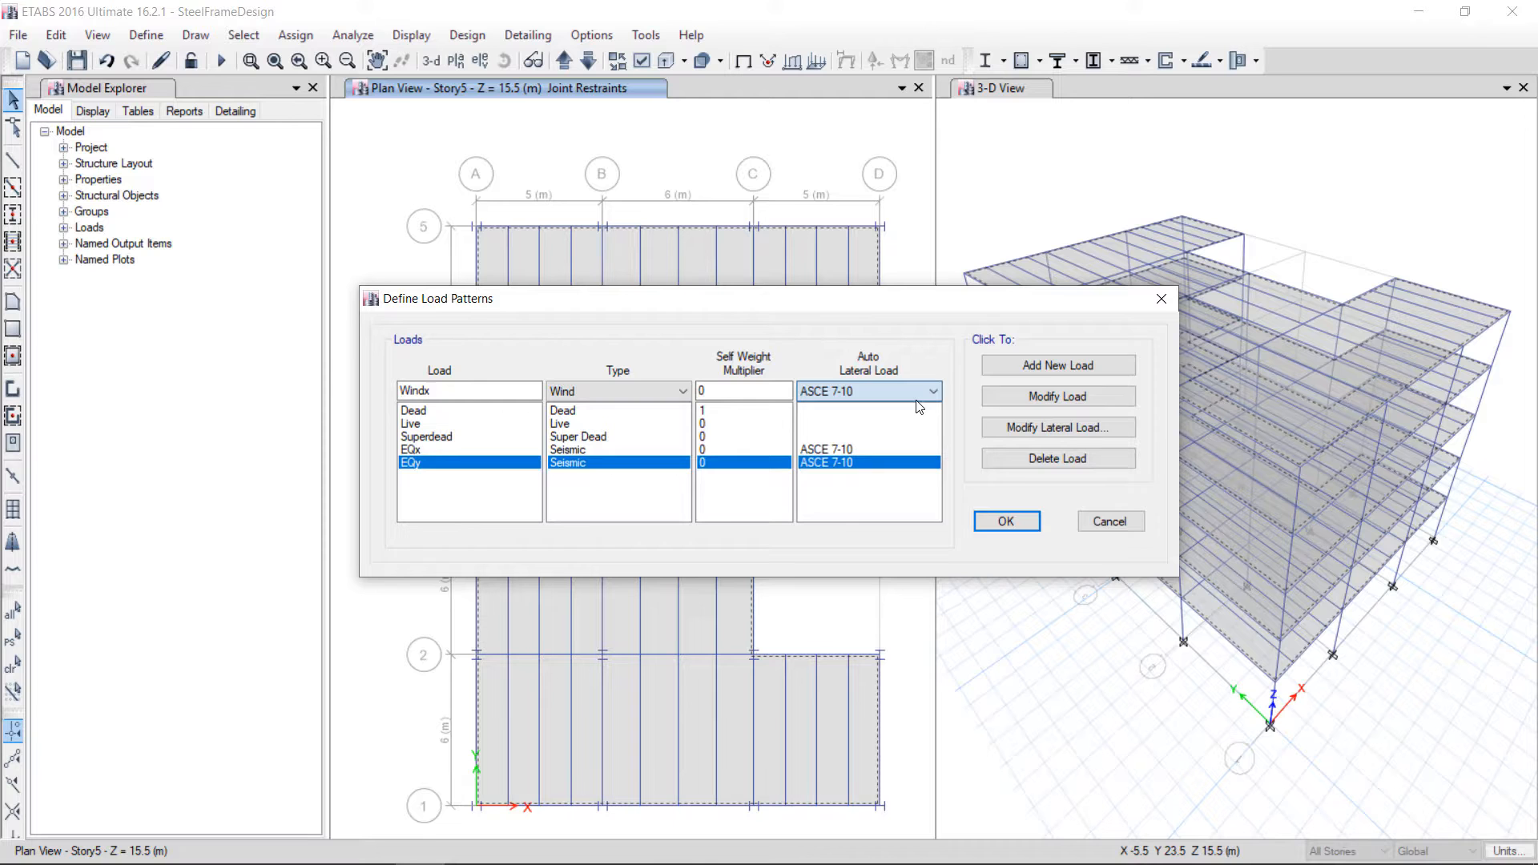
pyautogui.click(1059, 367)
# Add a Windy wind load pattern with ASCE 7-10 auto lateral load
pyautogui.click(447, 392)
pyautogui.hotkey('shift', 'Left')
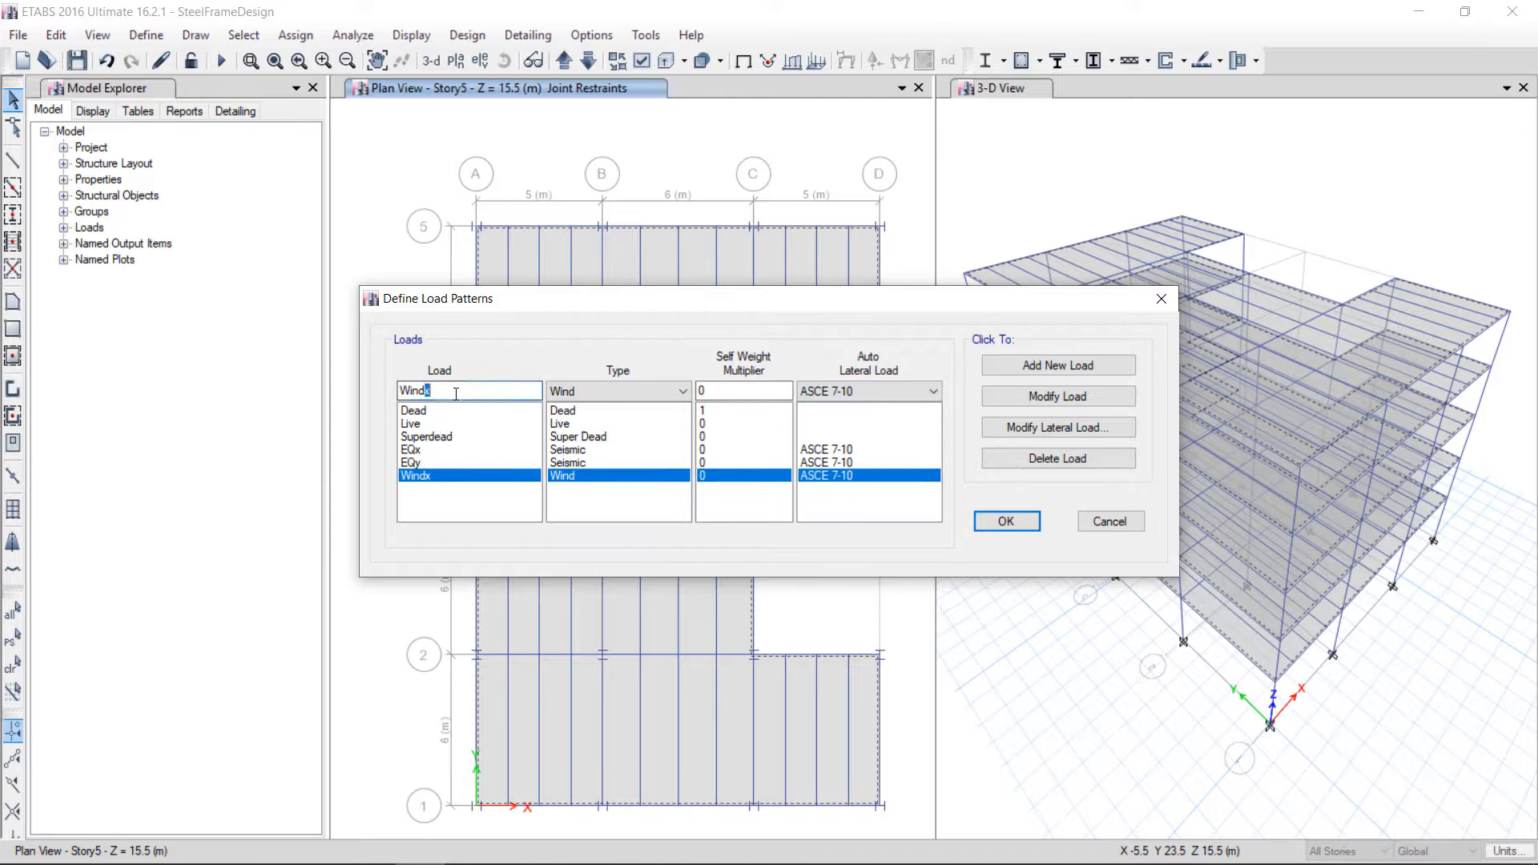
pyautogui.write('y')
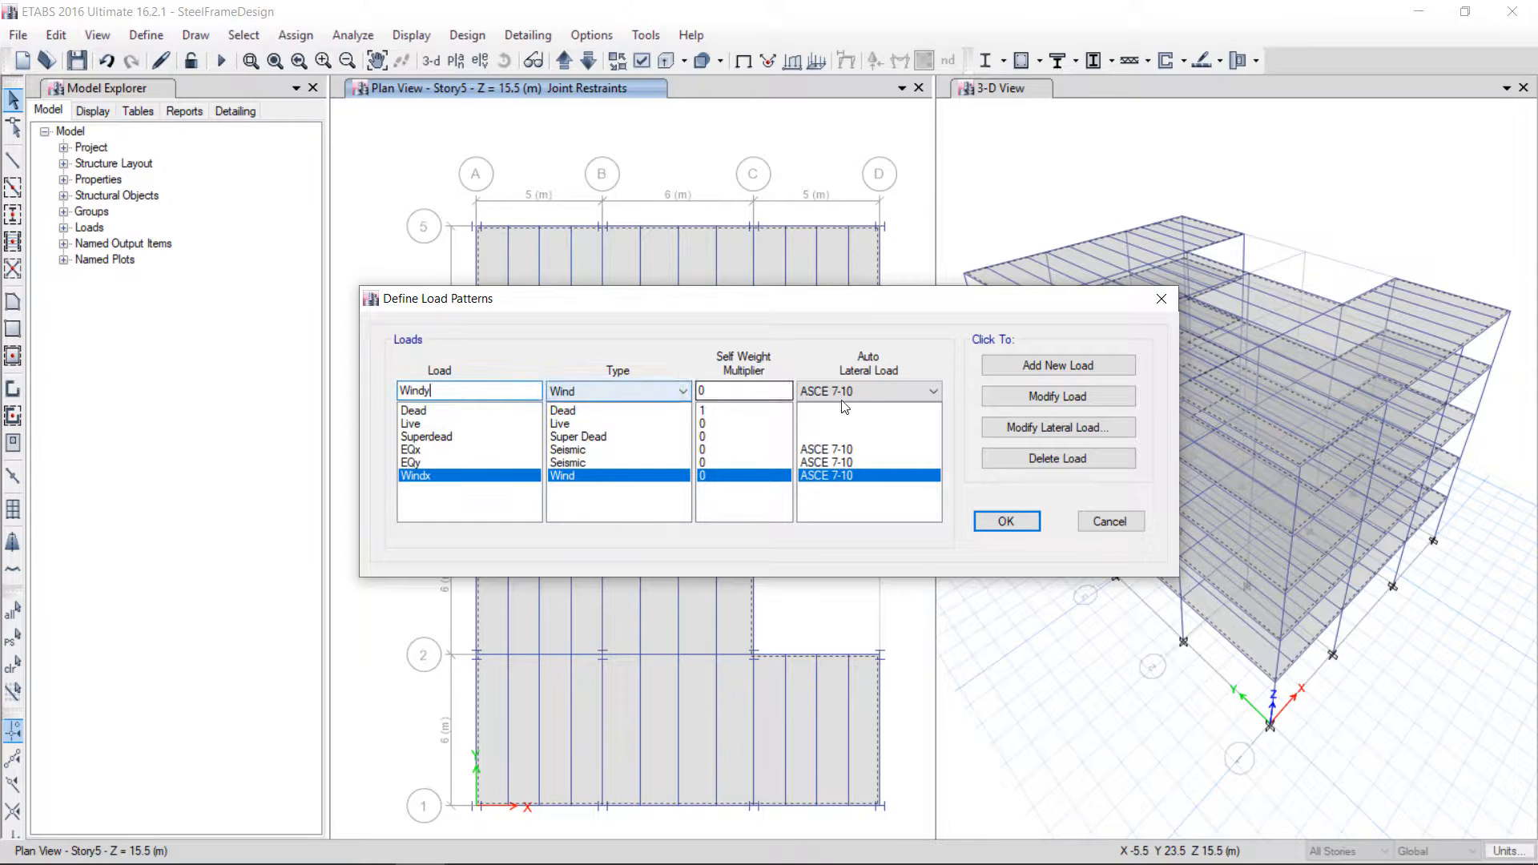
pyautogui.click(1040, 370)
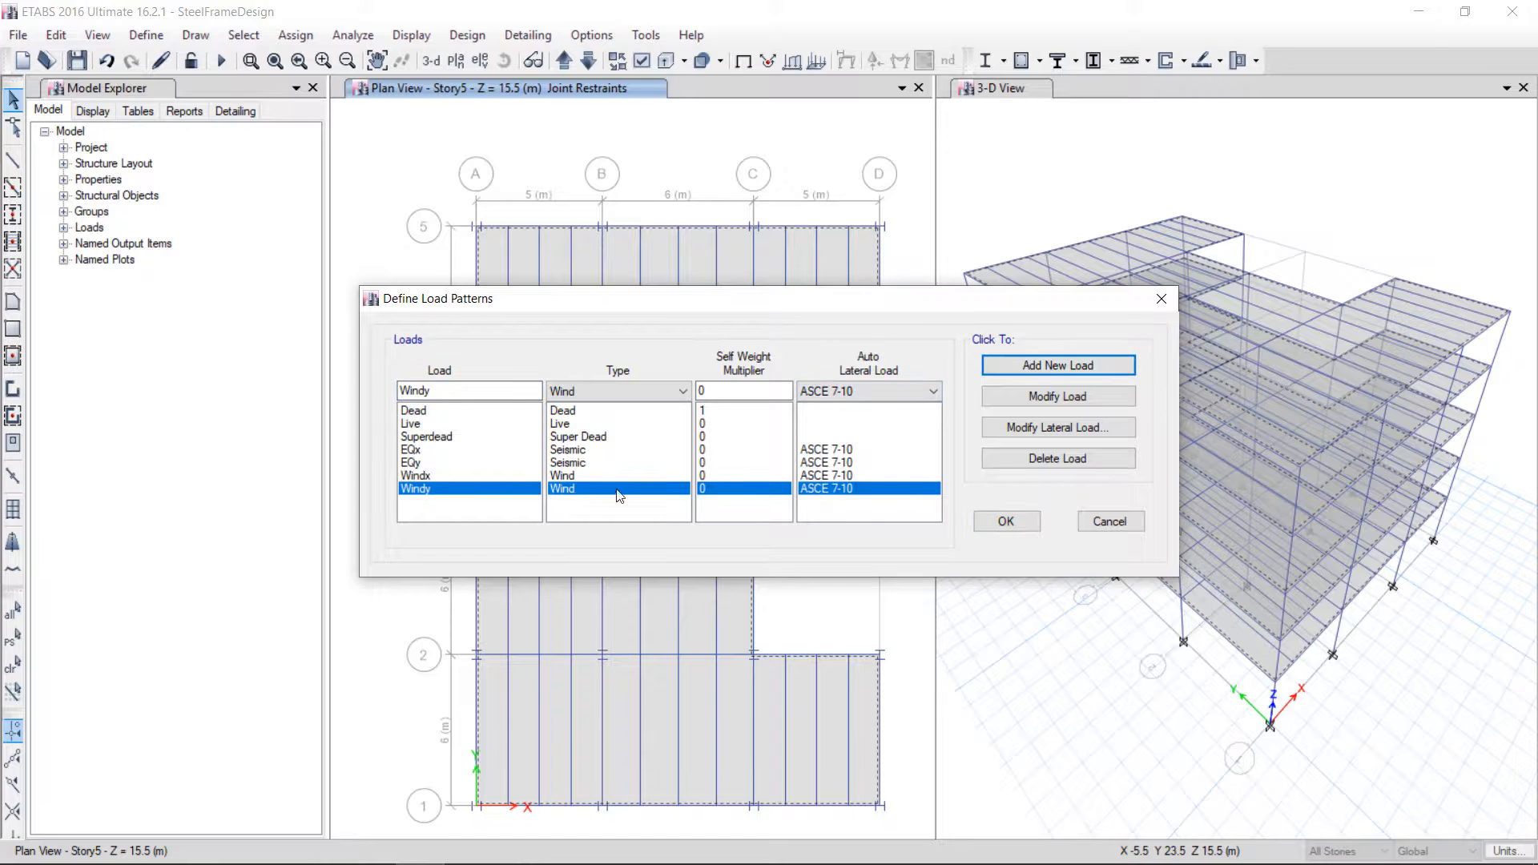
# Assign a uniform Superdead gravity load of 2 kN/m² to the selected top-story floor slabs
pyautogui.click(1016, 526)
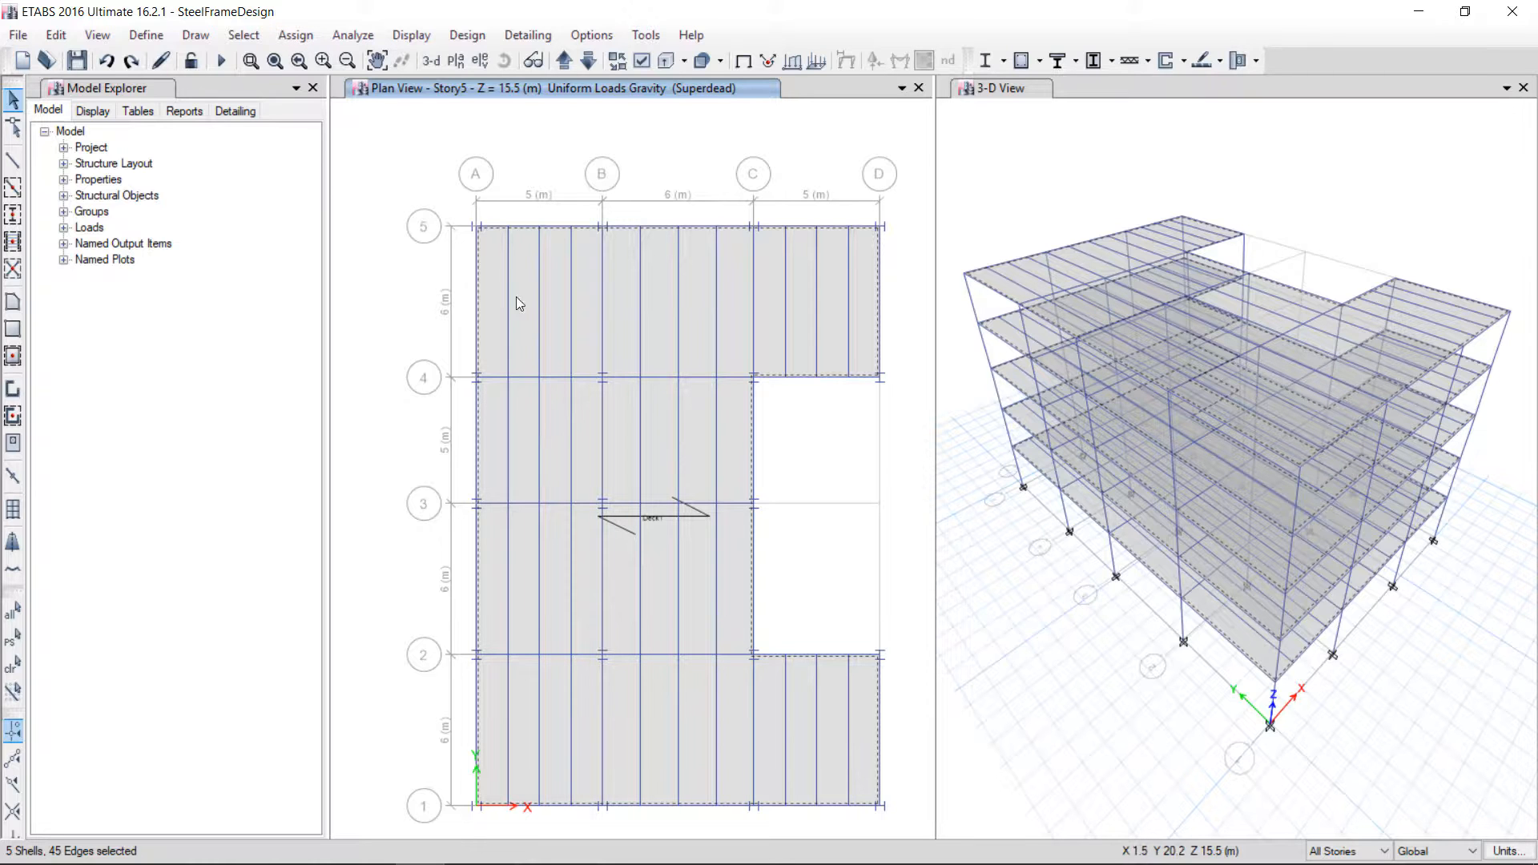
pyautogui.click(296, 35)
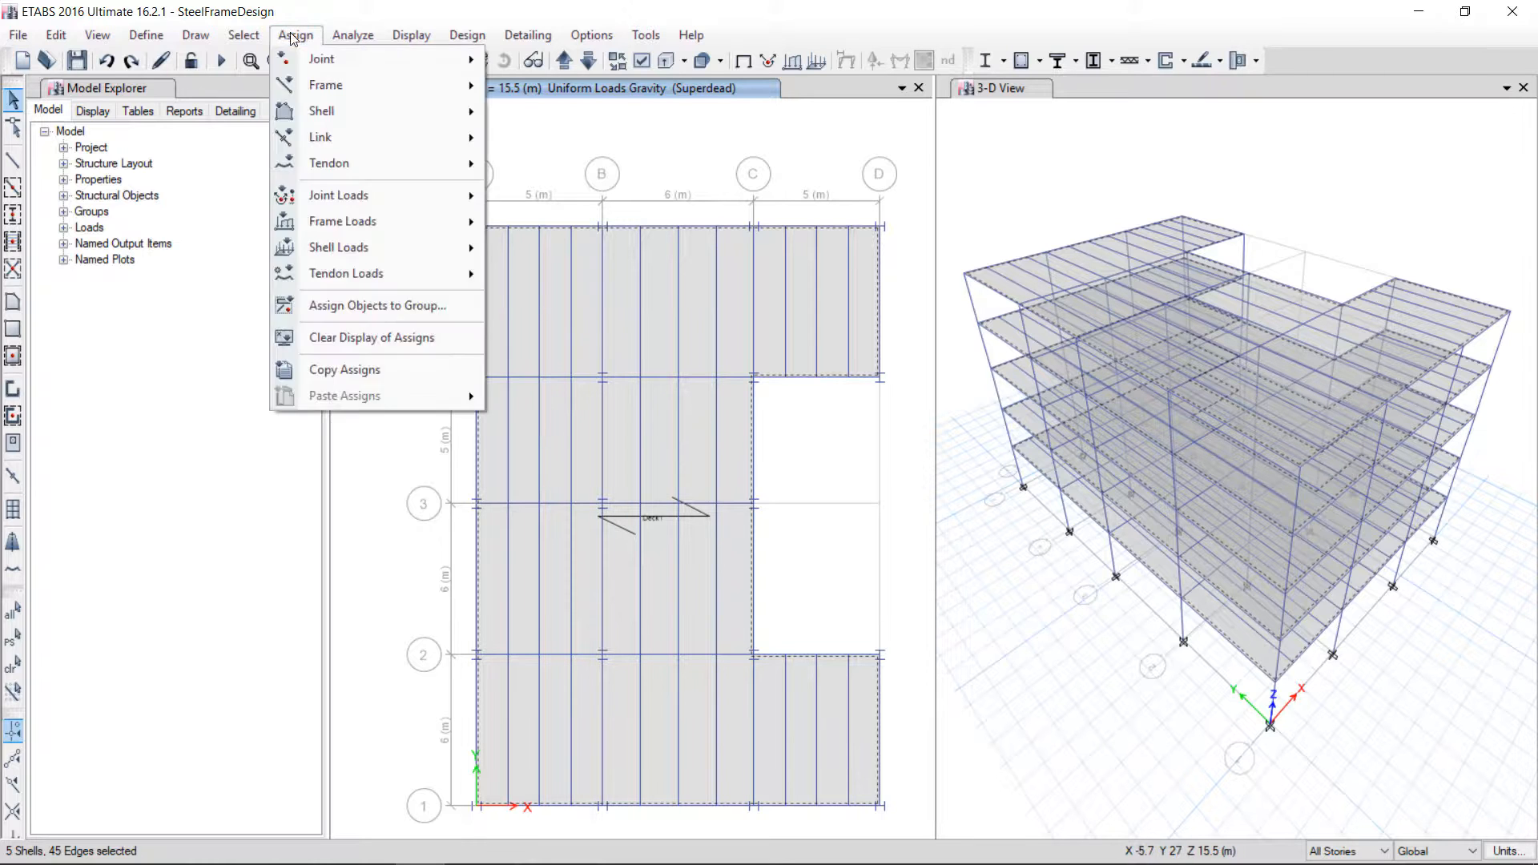
pyautogui.moveTo(388, 250)
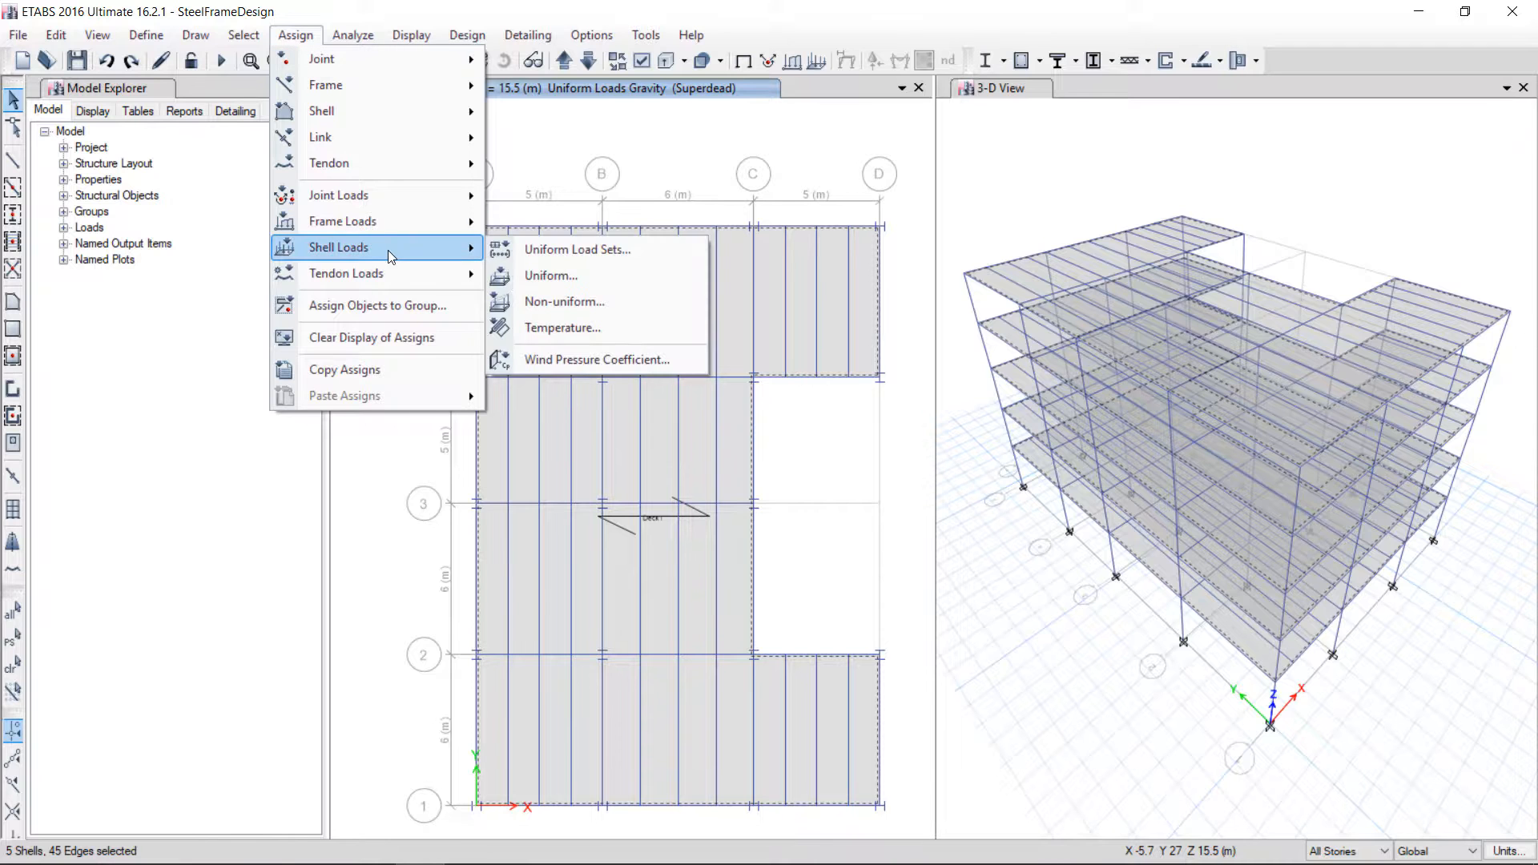
pyautogui.click(555, 275)
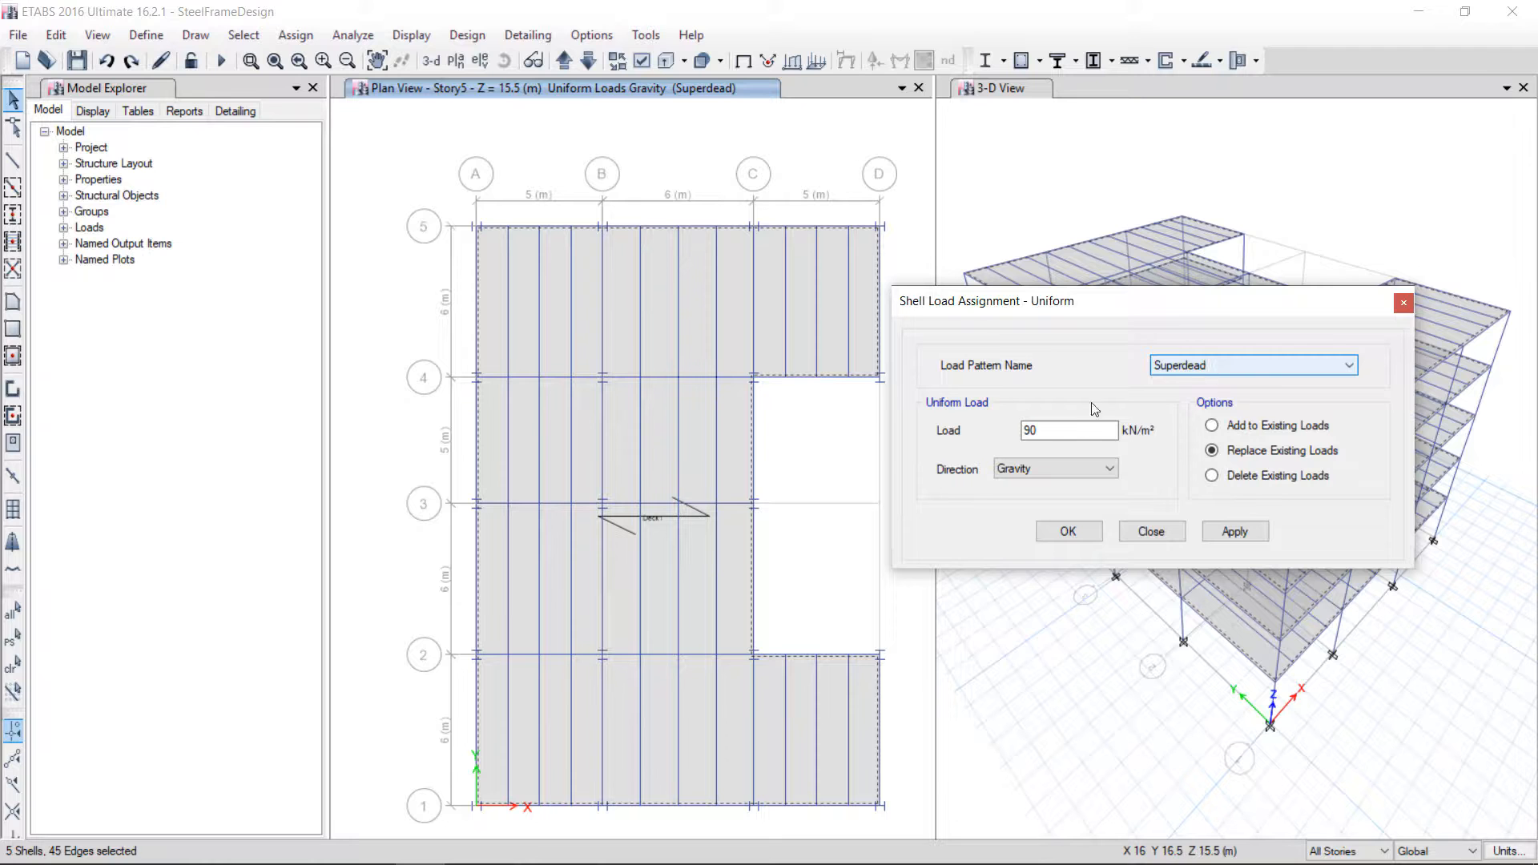
pyautogui.moveTo(1040, 430); pyautogui.dragTo(992, 436)
pyautogui.write('2')
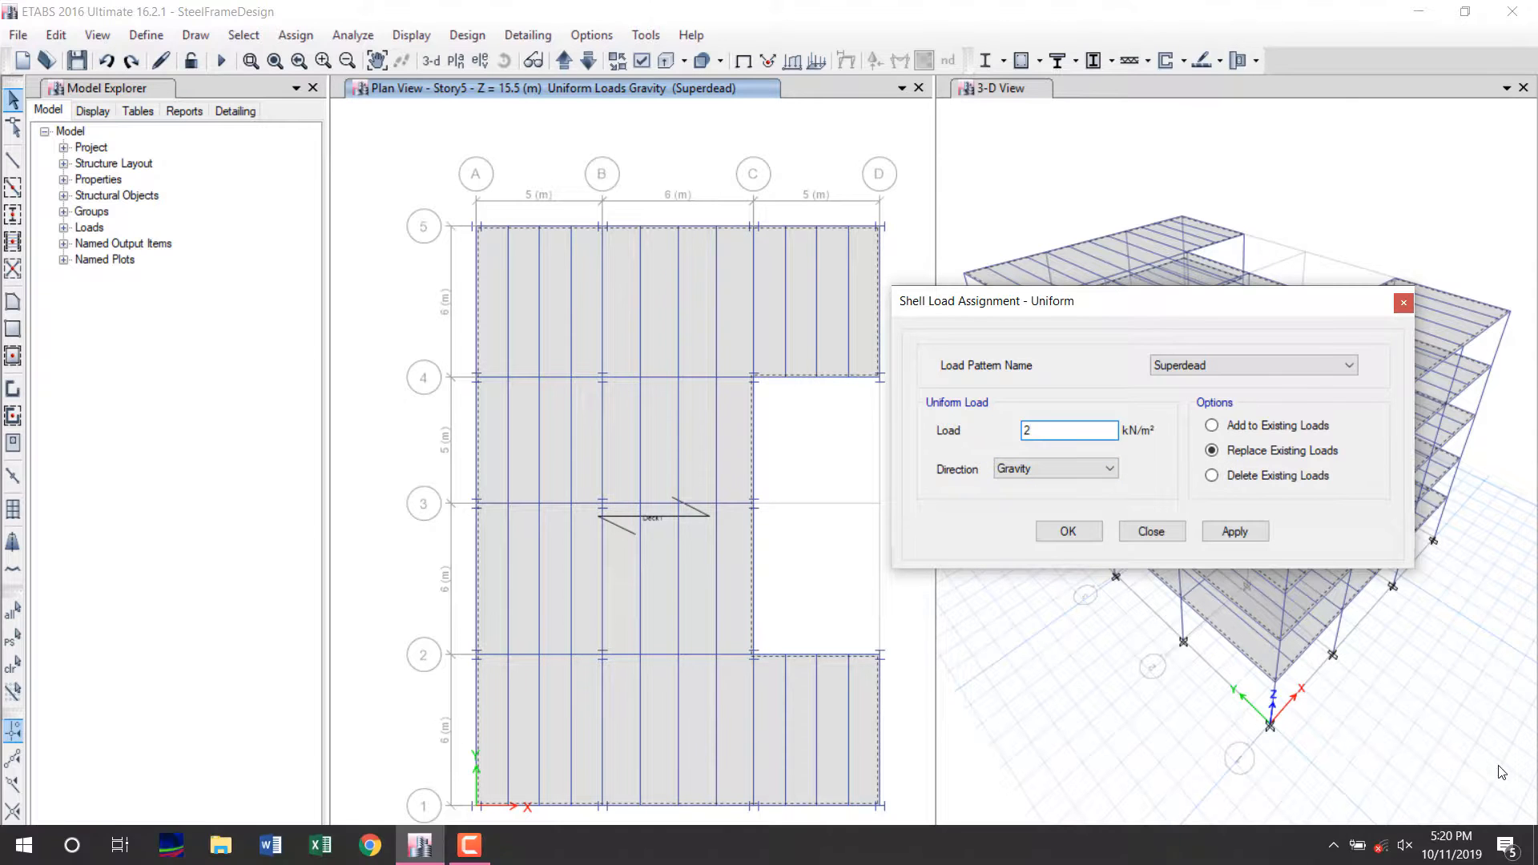
pyautogui.click(1503, 852)
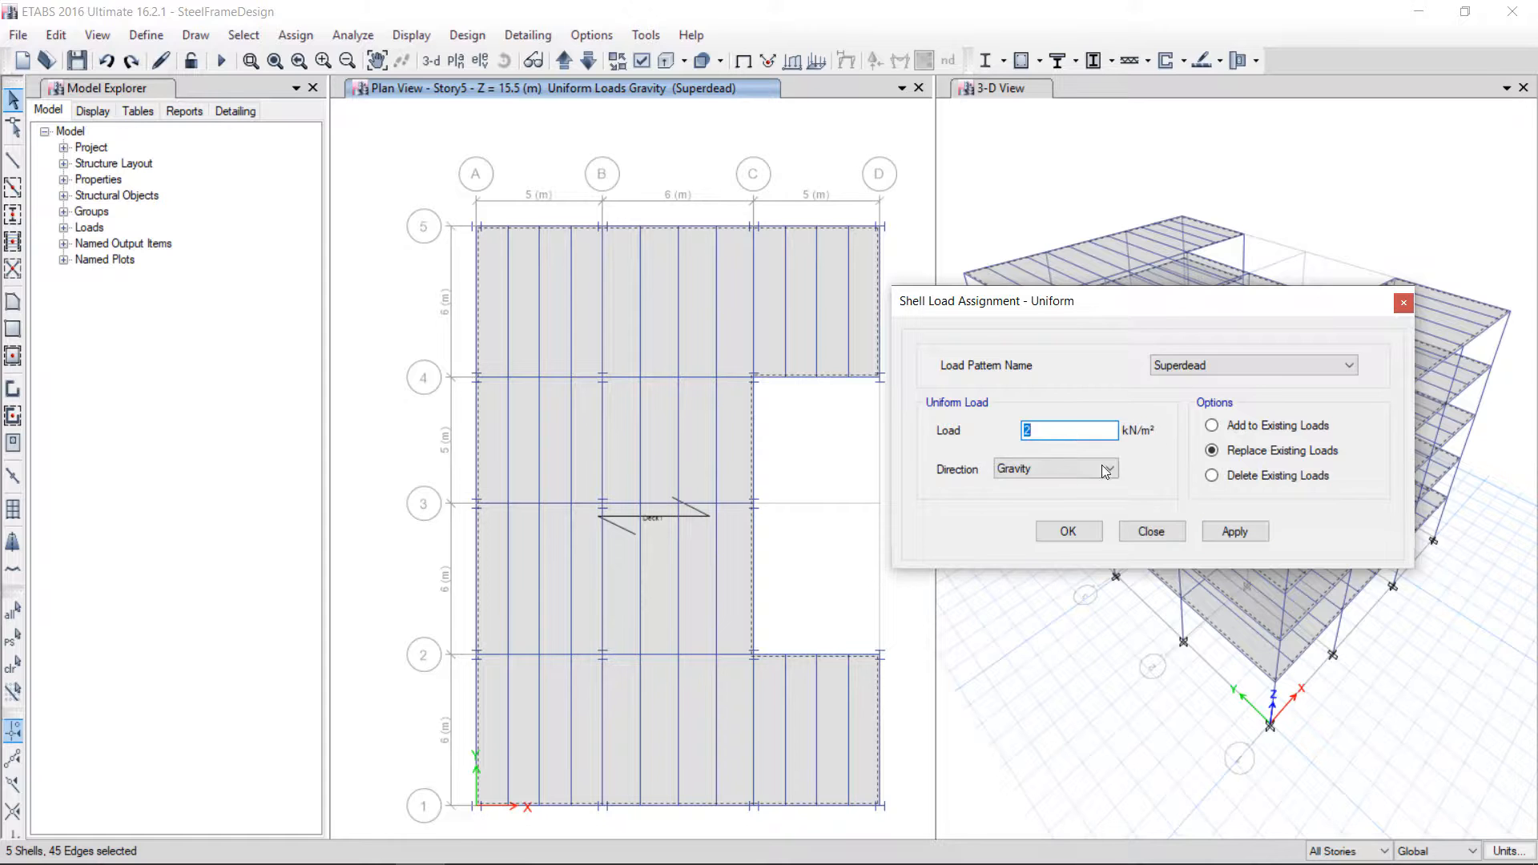
pyautogui.click(1234, 533)
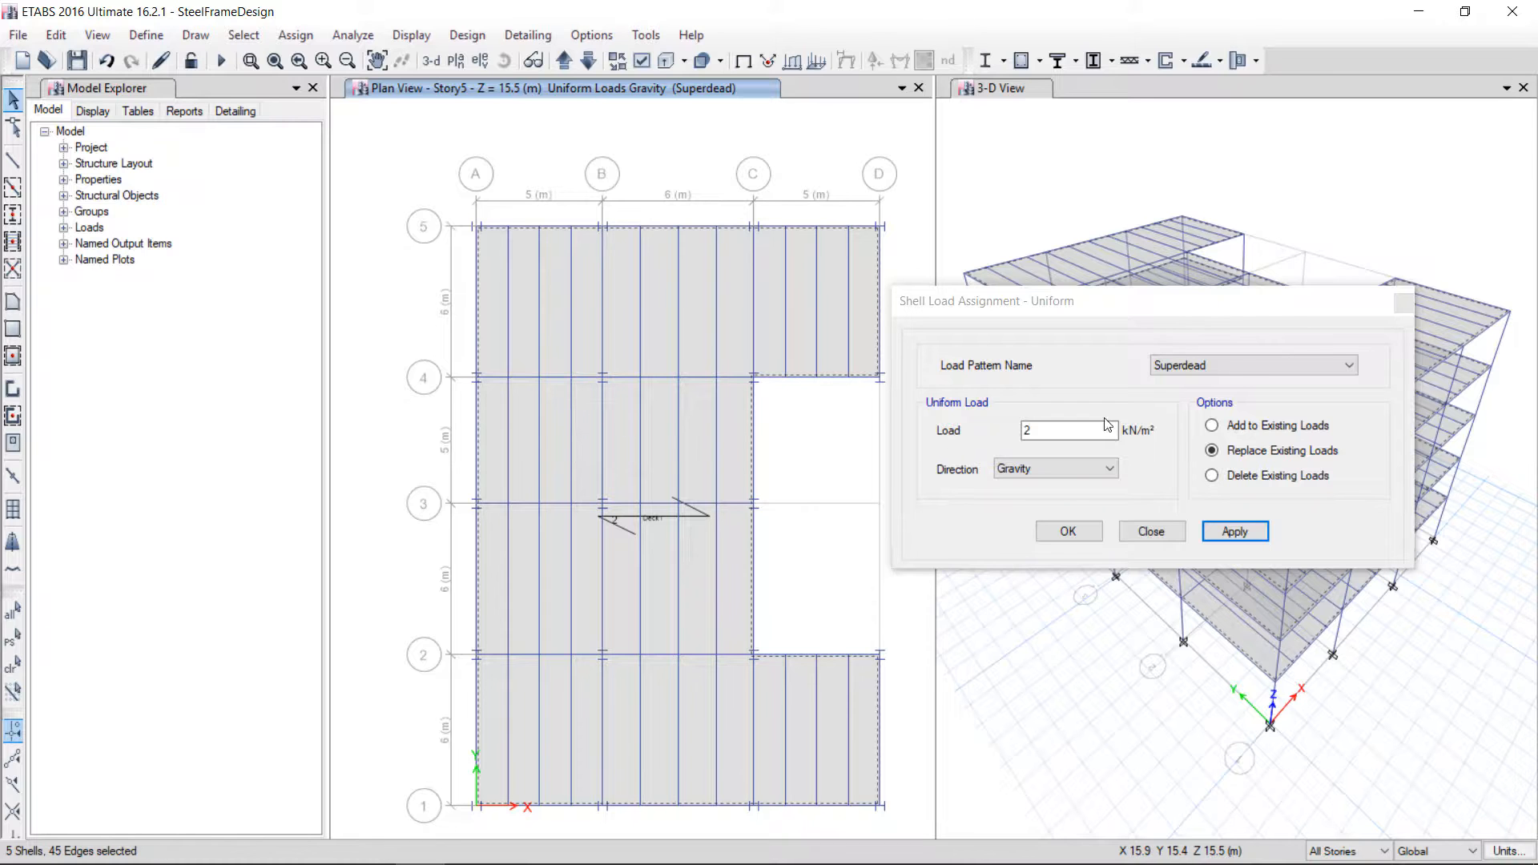
# Assign a uniform Live gravity load of 4 kN/m² to the same floor slabs
pyautogui.click(1251, 368)
pyautogui.click(1186, 397)
pyautogui.doubleClick(1069, 431)
pyautogui.write('4')
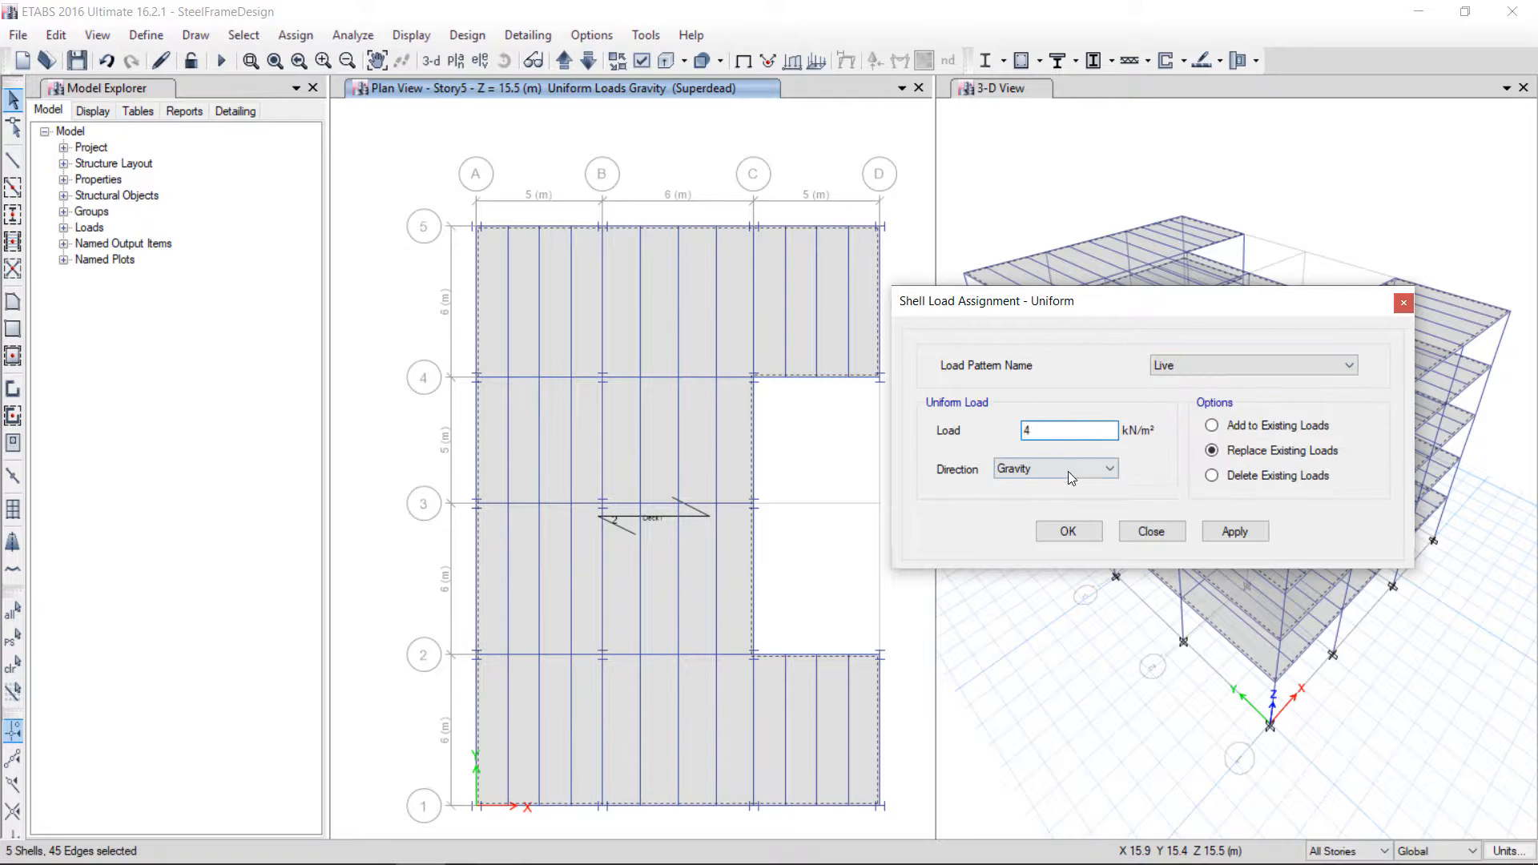
pyautogui.click(1238, 534)
pyautogui.click(1058, 531)
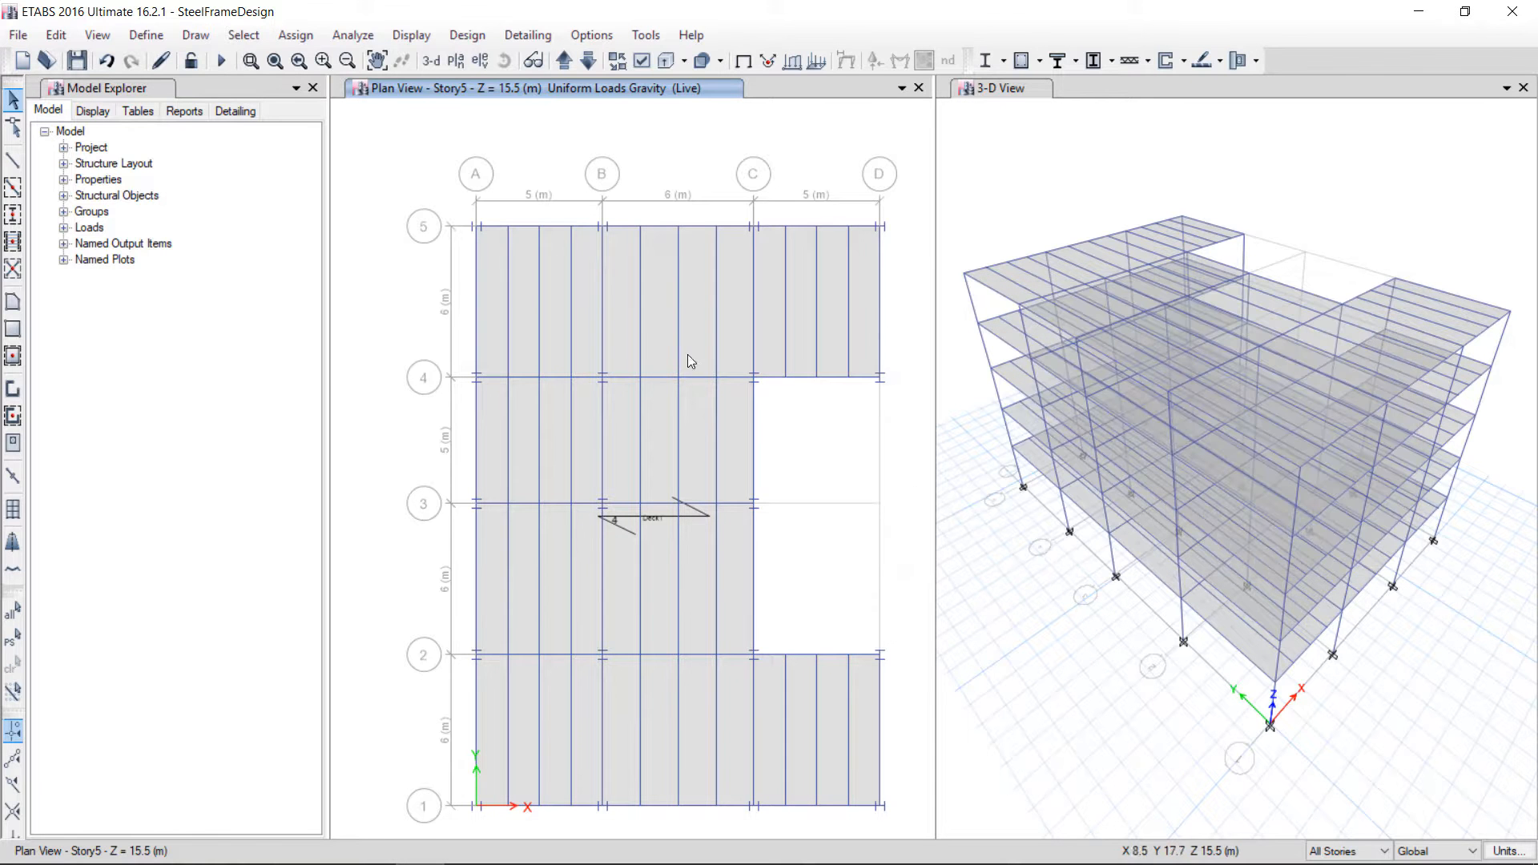
# Inspect a floor slab's information to review its assigned loads
pyautogui.rightClick(658, 316)
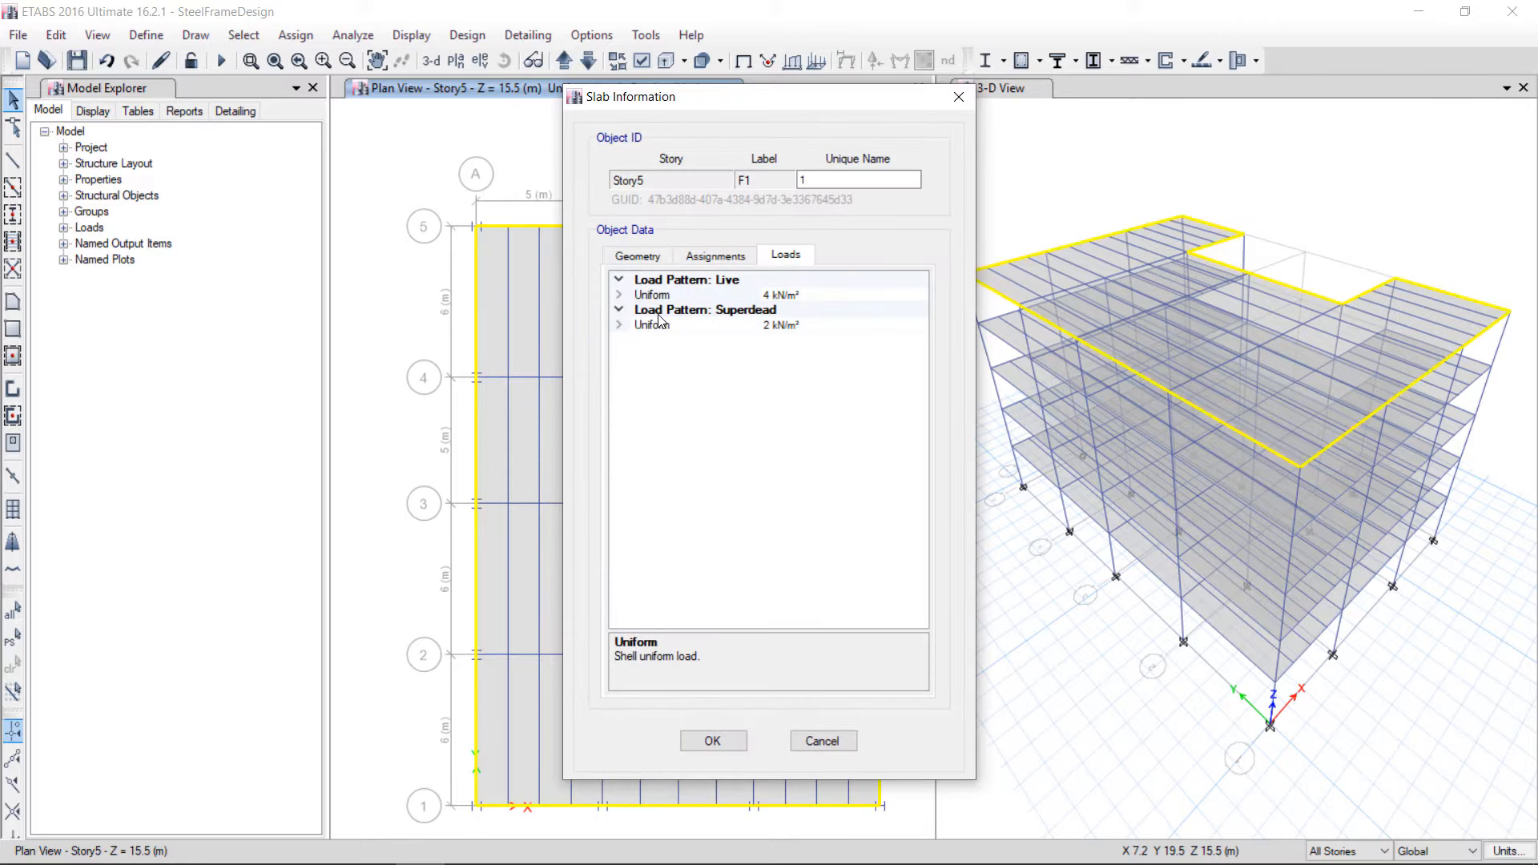
pyautogui.click(715, 256)
pyautogui.click(786, 253)
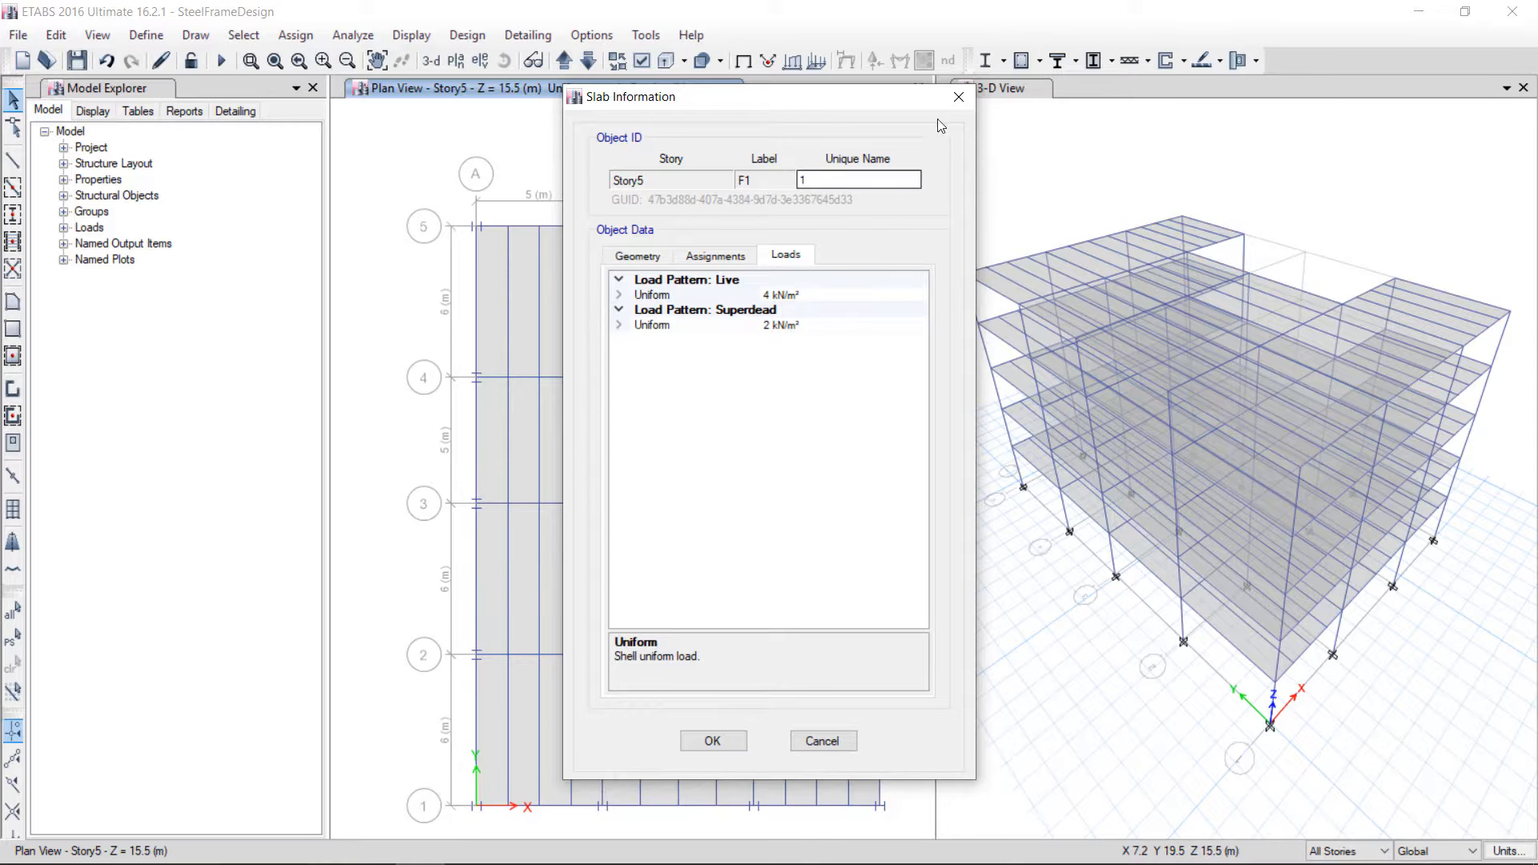
pyautogui.click(959, 96)
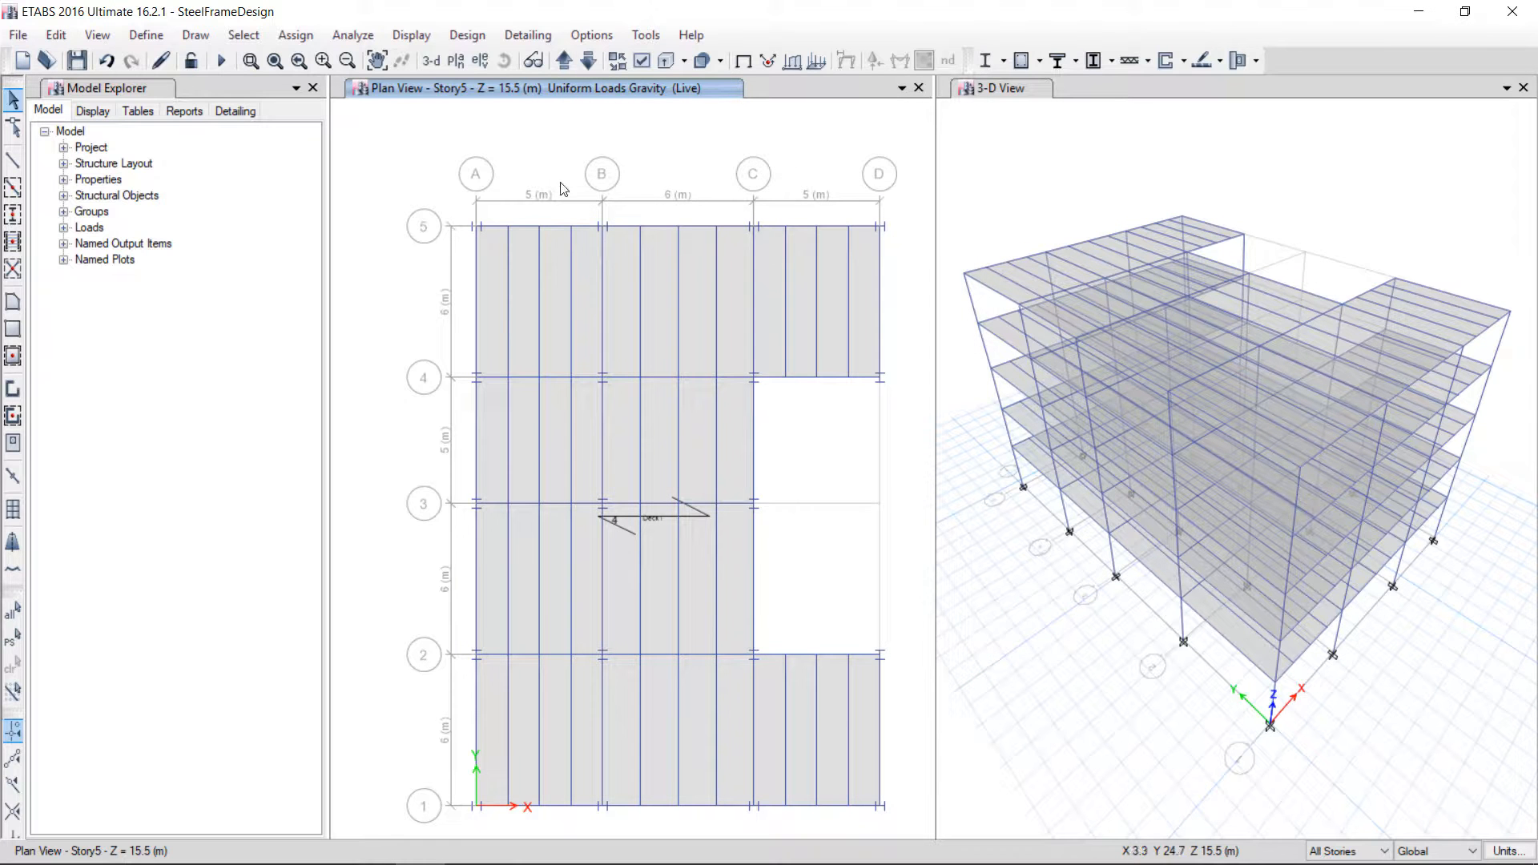
# Modify the EQx lateral load so only the X direction with positive eccentricity is applied
pyautogui.click(142, 39)
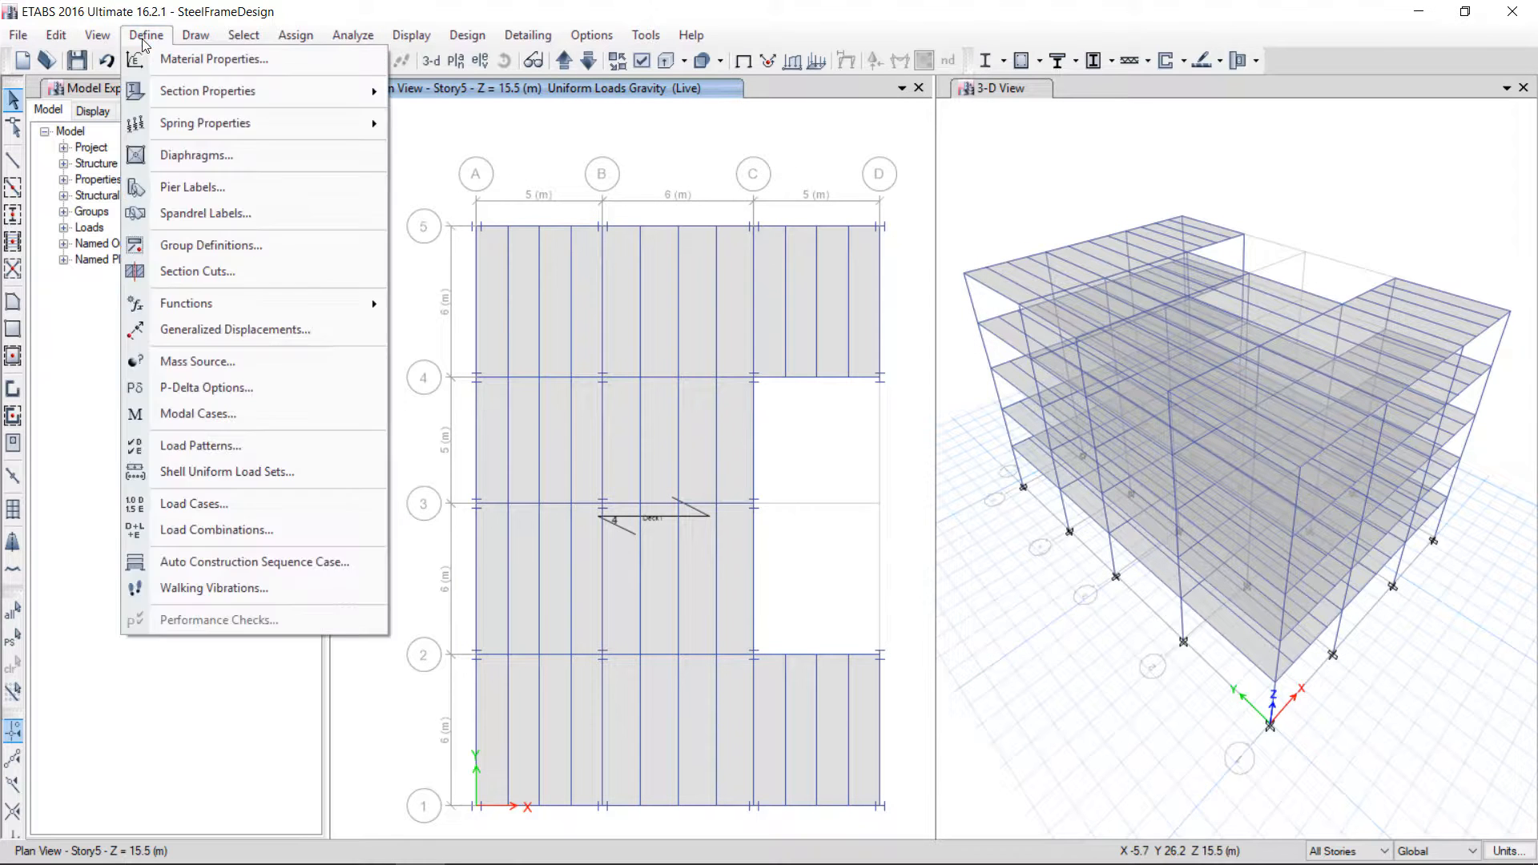
pyautogui.click(209, 450)
pyautogui.click(563, 454)
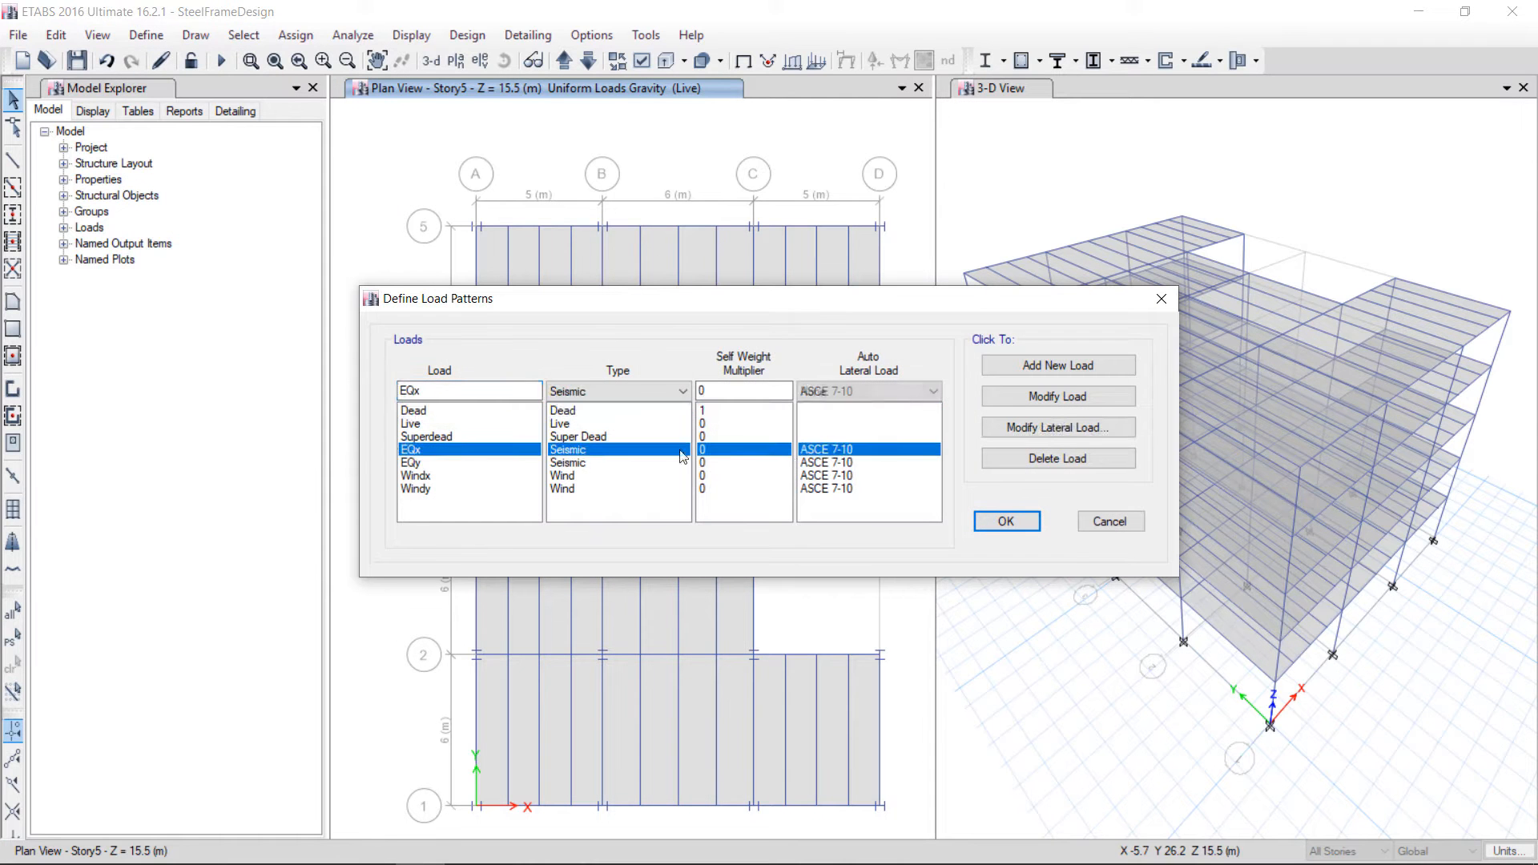
pyautogui.click(1048, 399)
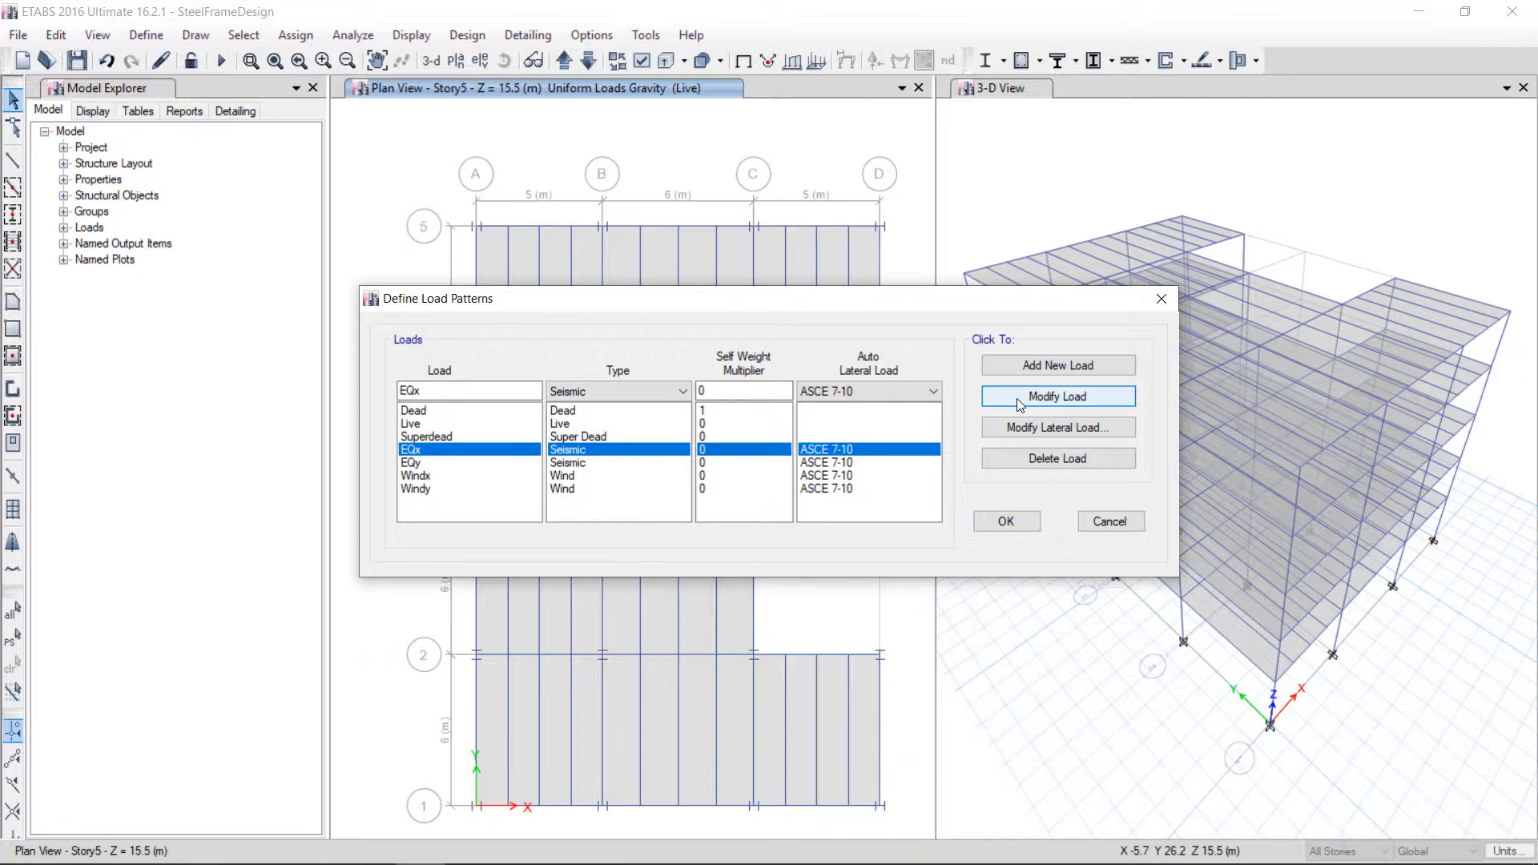
pyautogui.click(1016, 433)
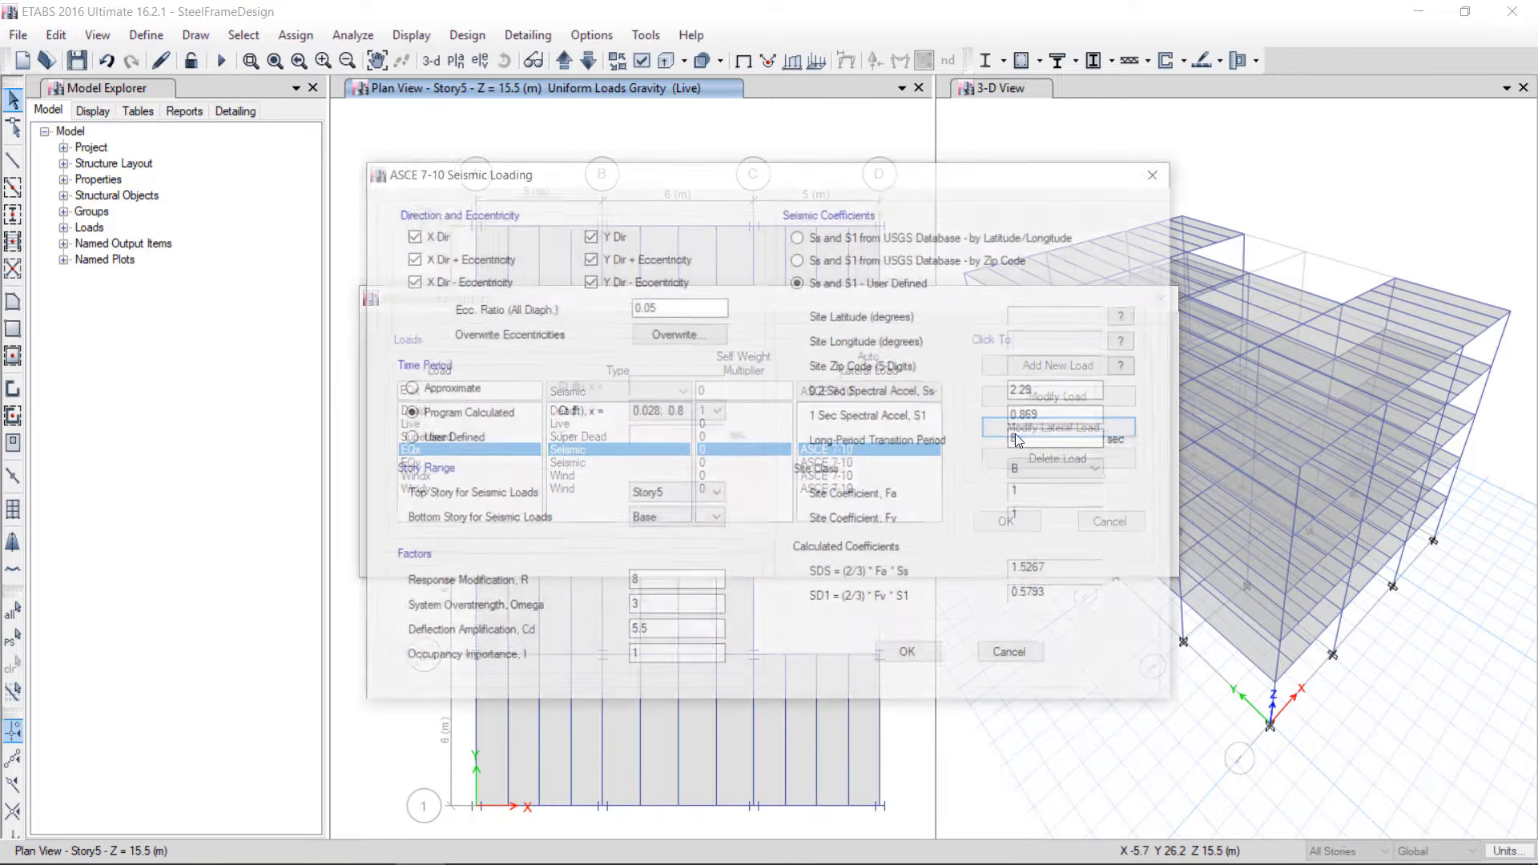
pyautogui.click(453, 281)
pyautogui.click(437, 235)
pyautogui.click(603, 235)
pyautogui.click(613, 261)
pyautogui.click(612, 284)
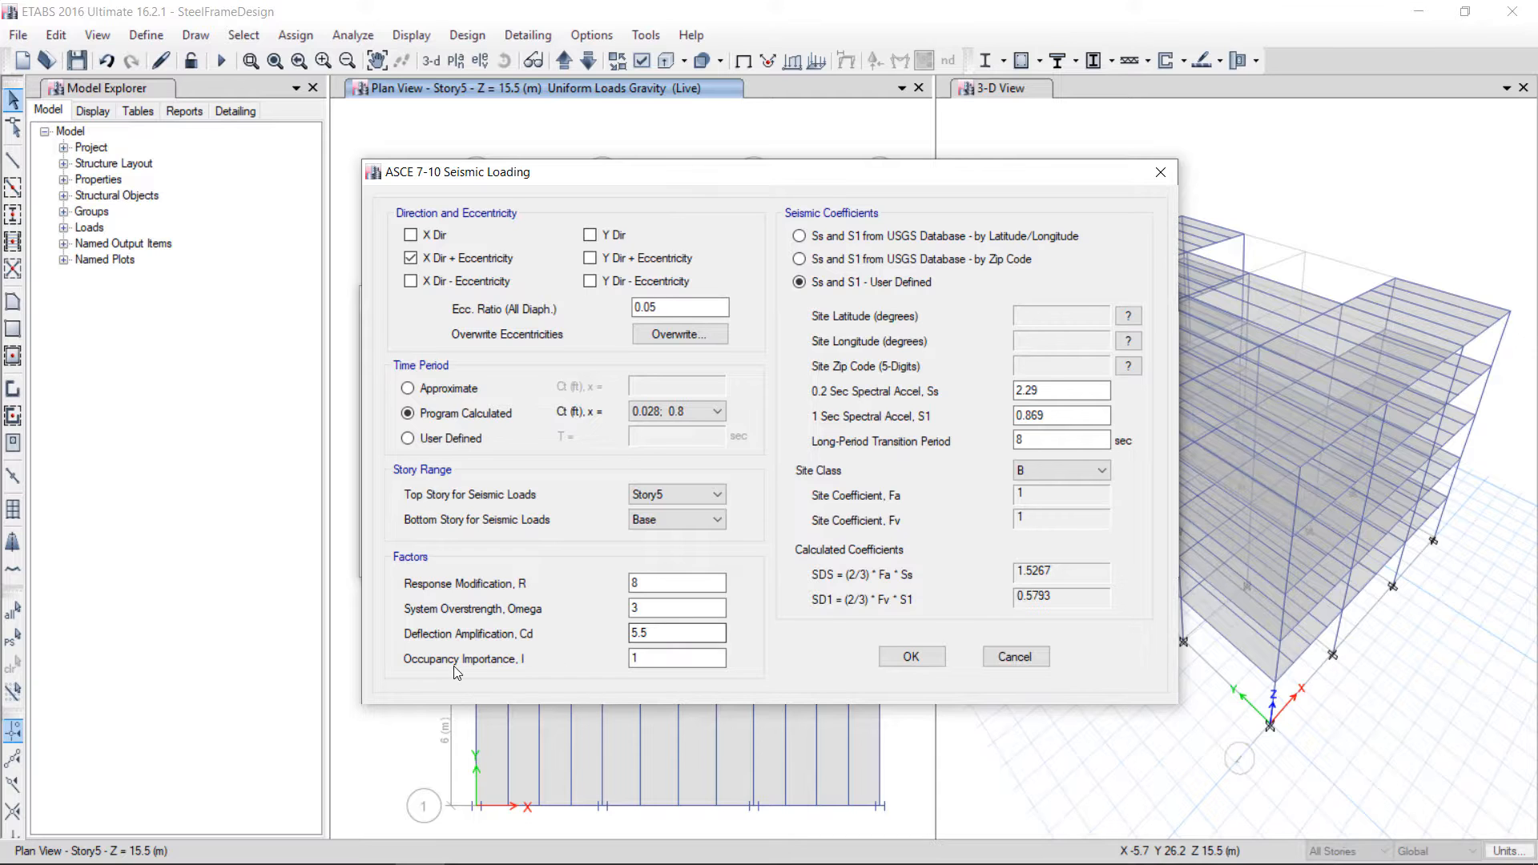
# Fill the EQx spectral accelerations Ss and S1 from the USGS database by latitude and longitude, then return to user-defined coefficients
pyautogui.click(671, 663)
pyautogui.click(821, 235)
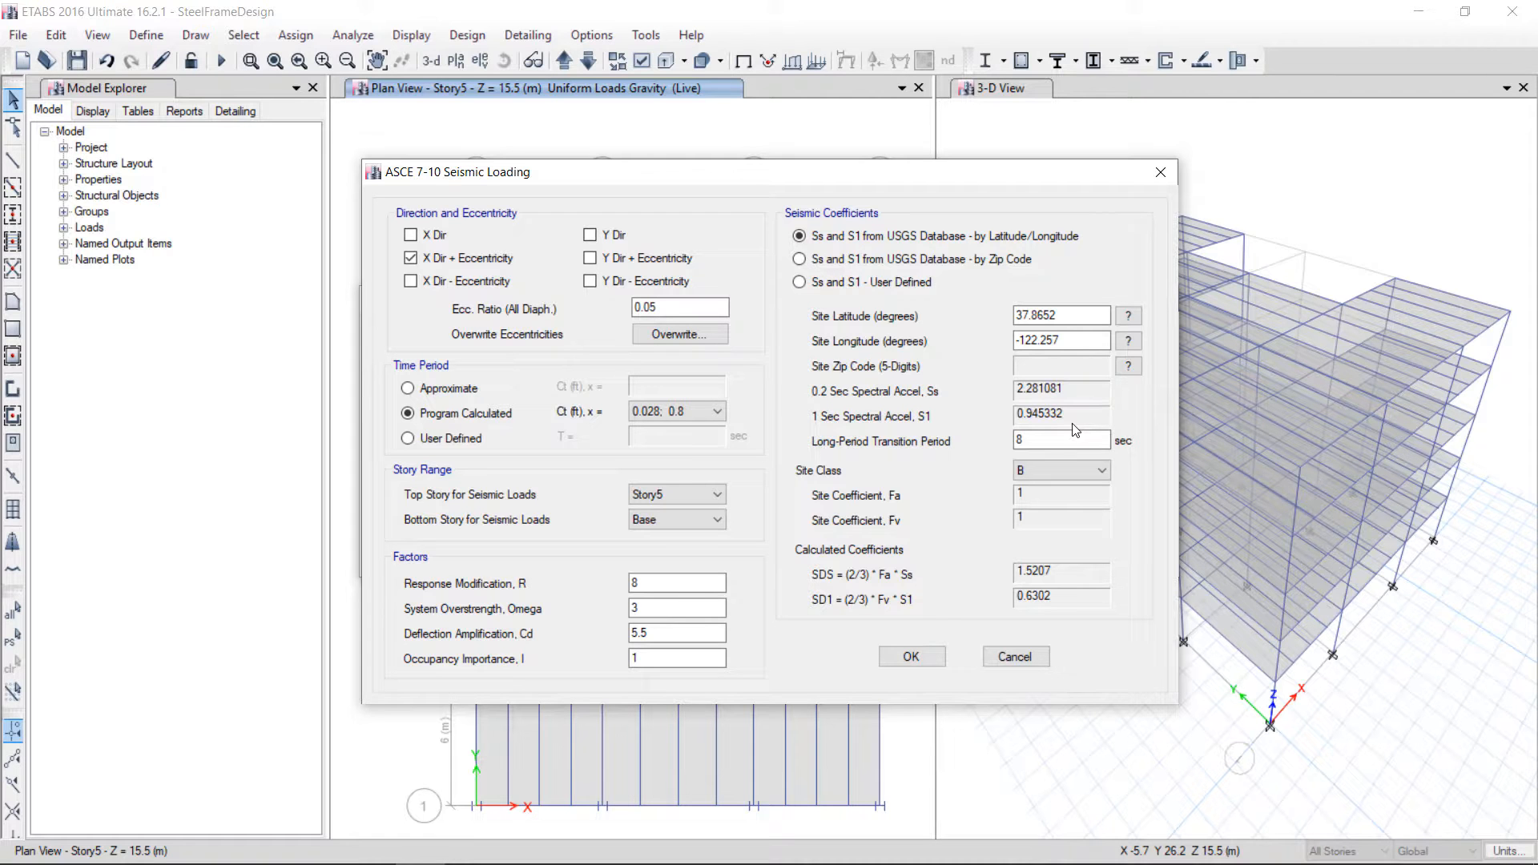
pyautogui.click(798, 282)
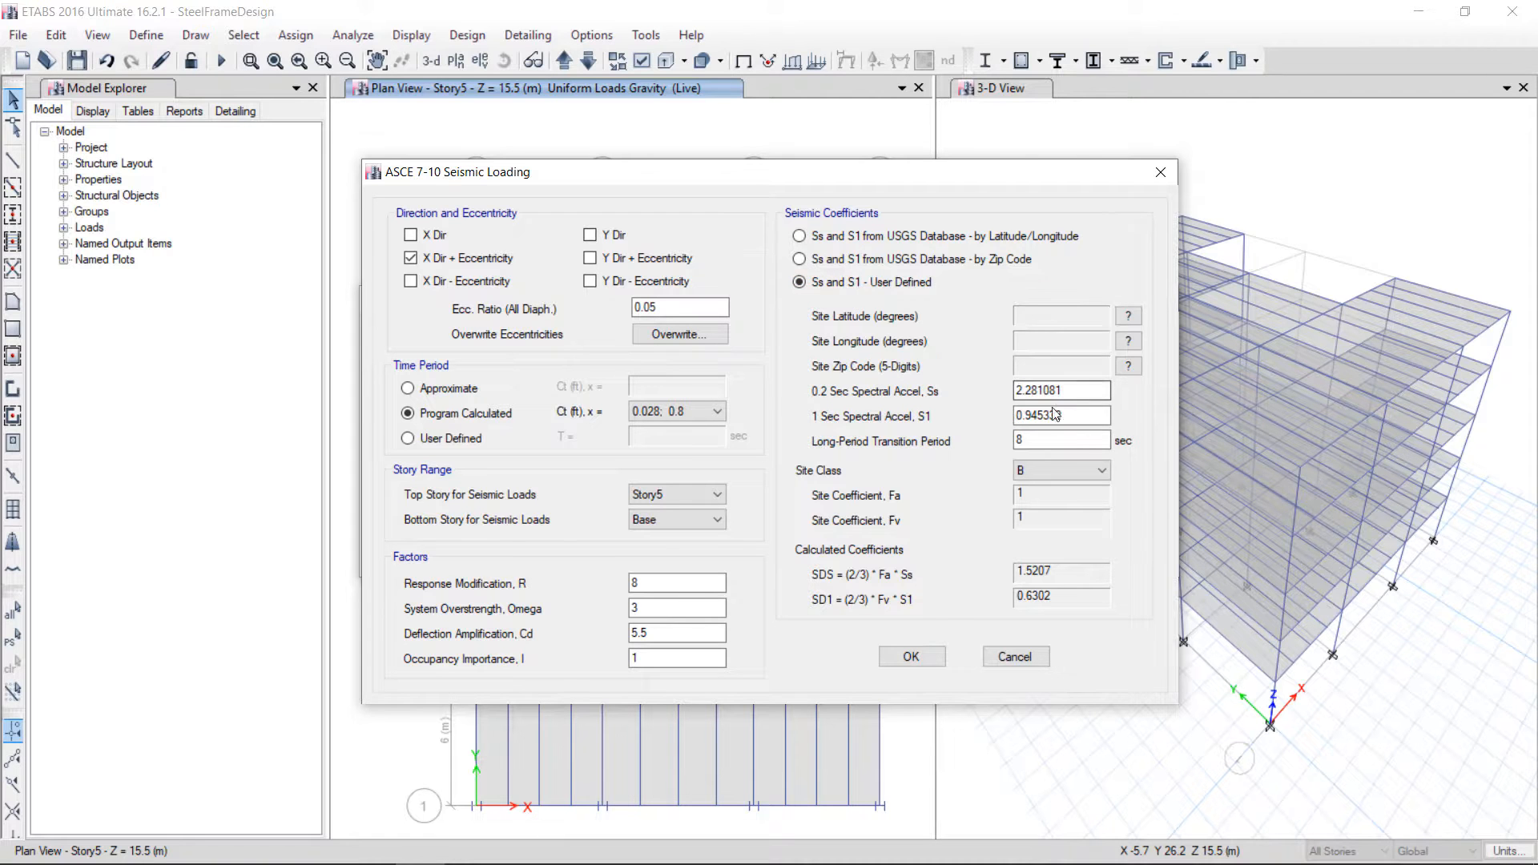
pyautogui.click(1026, 416)
pyautogui.click(1024, 438)
# Set the EQx site class to E and confirm the seismic loading
pyautogui.click(1050, 474)
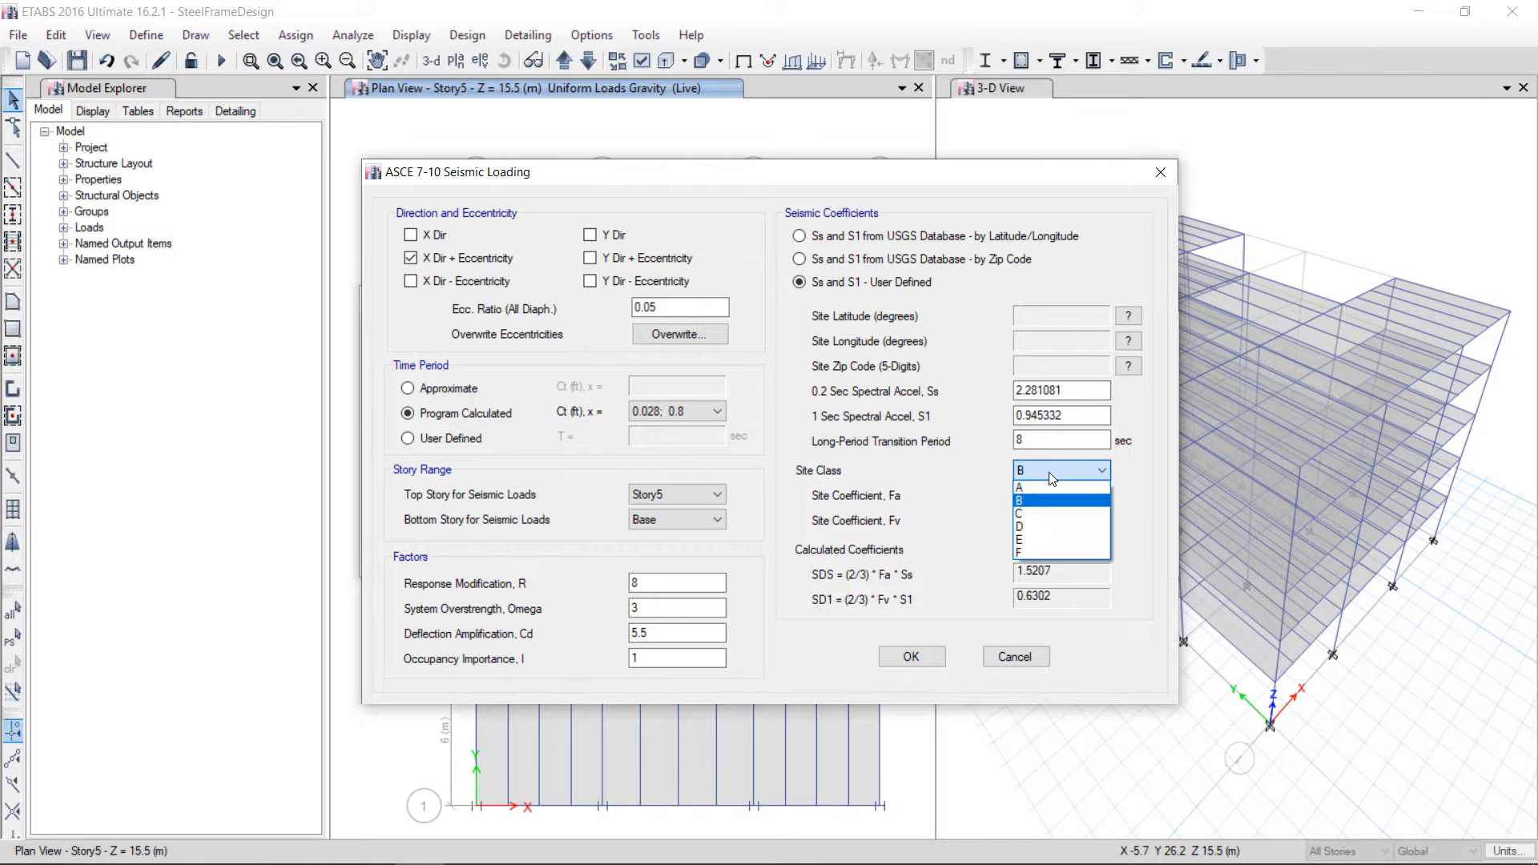
pyautogui.click(1029, 513)
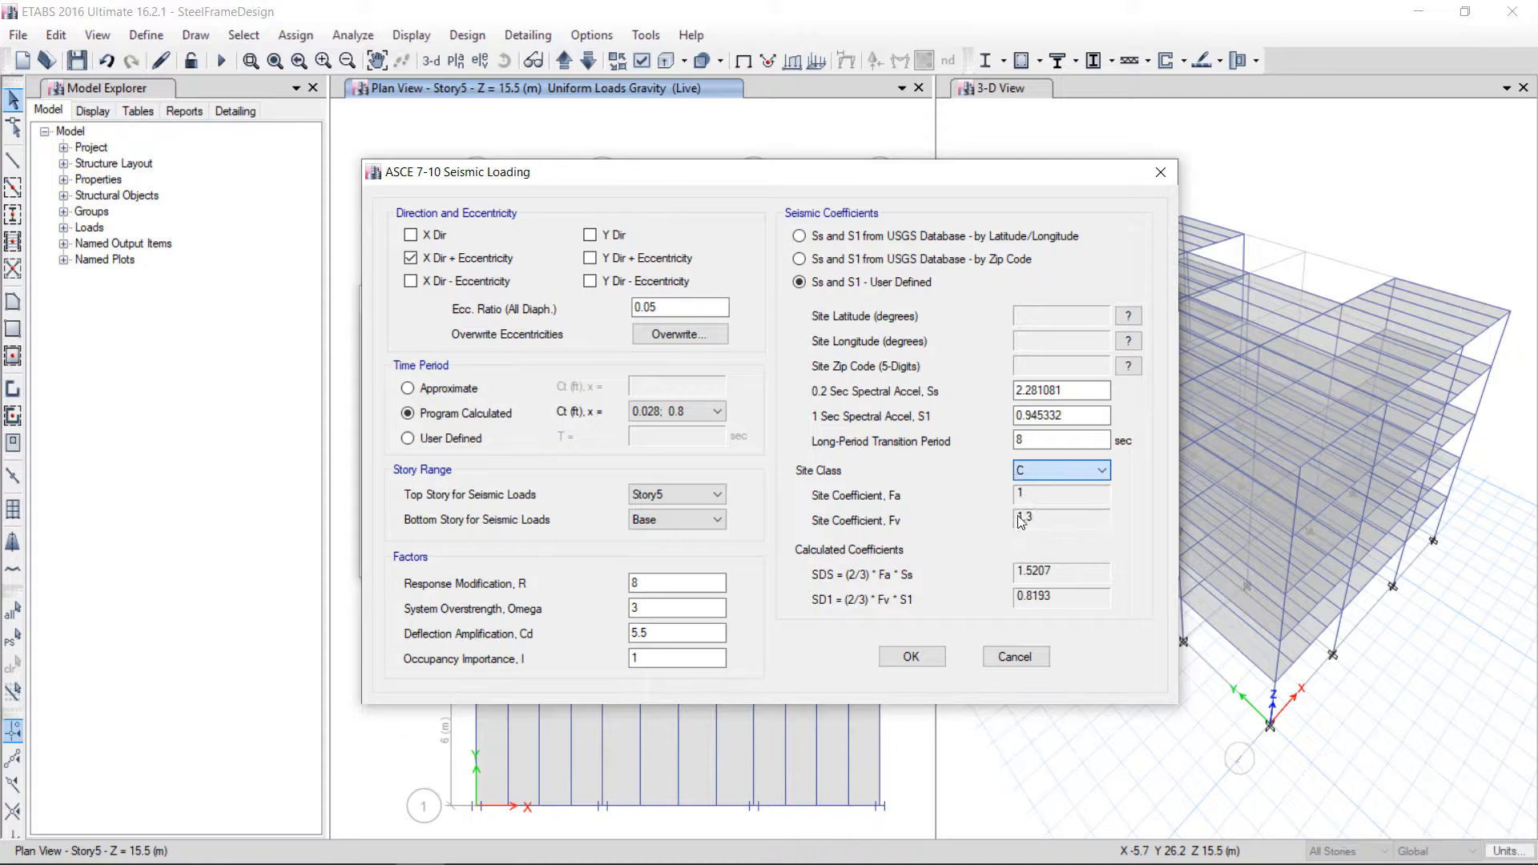
pyautogui.click(1045, 474)
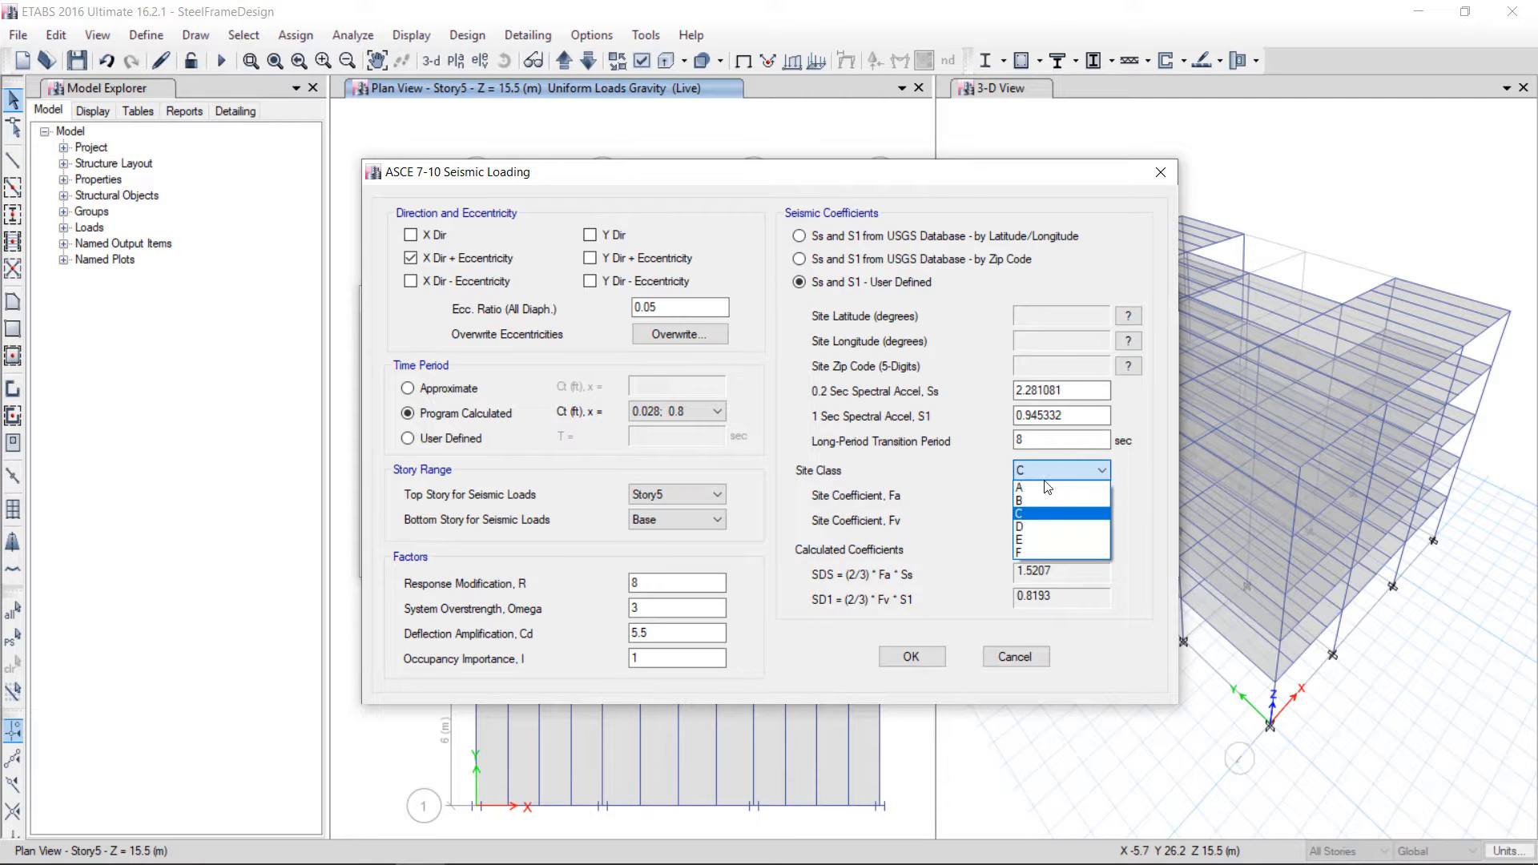
pyautogui.click(1026, 551)
pyautogui.click(1046, 473)
pyautogui.click(1031, 542)
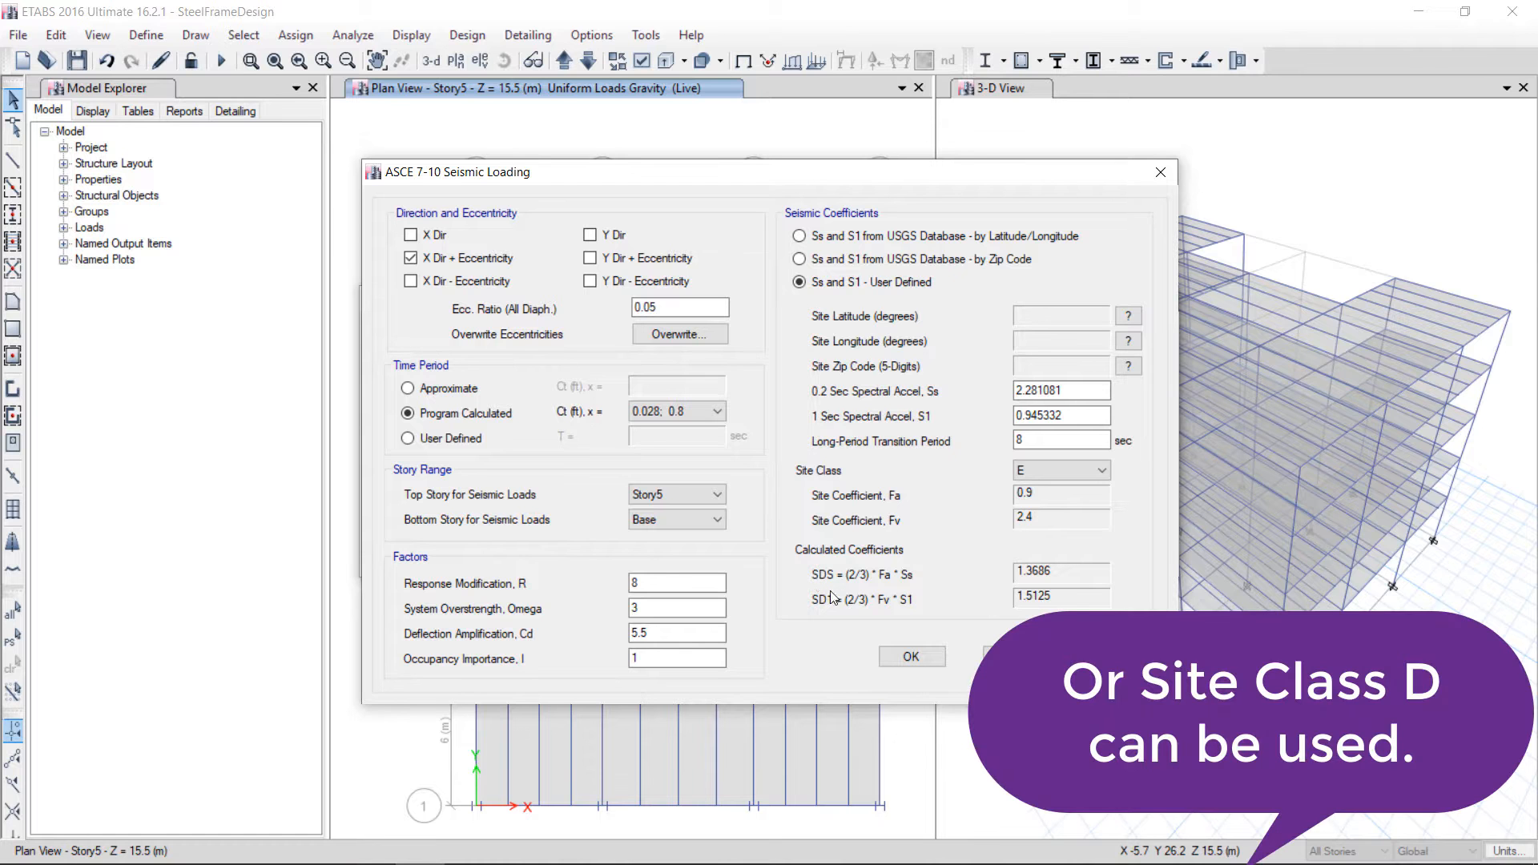
pyautogui.click(911, 656)
# Modify the EQy lateral load to apply only Y direction with positive eccentricity, using site class E
pyautogui.click(413, 462)
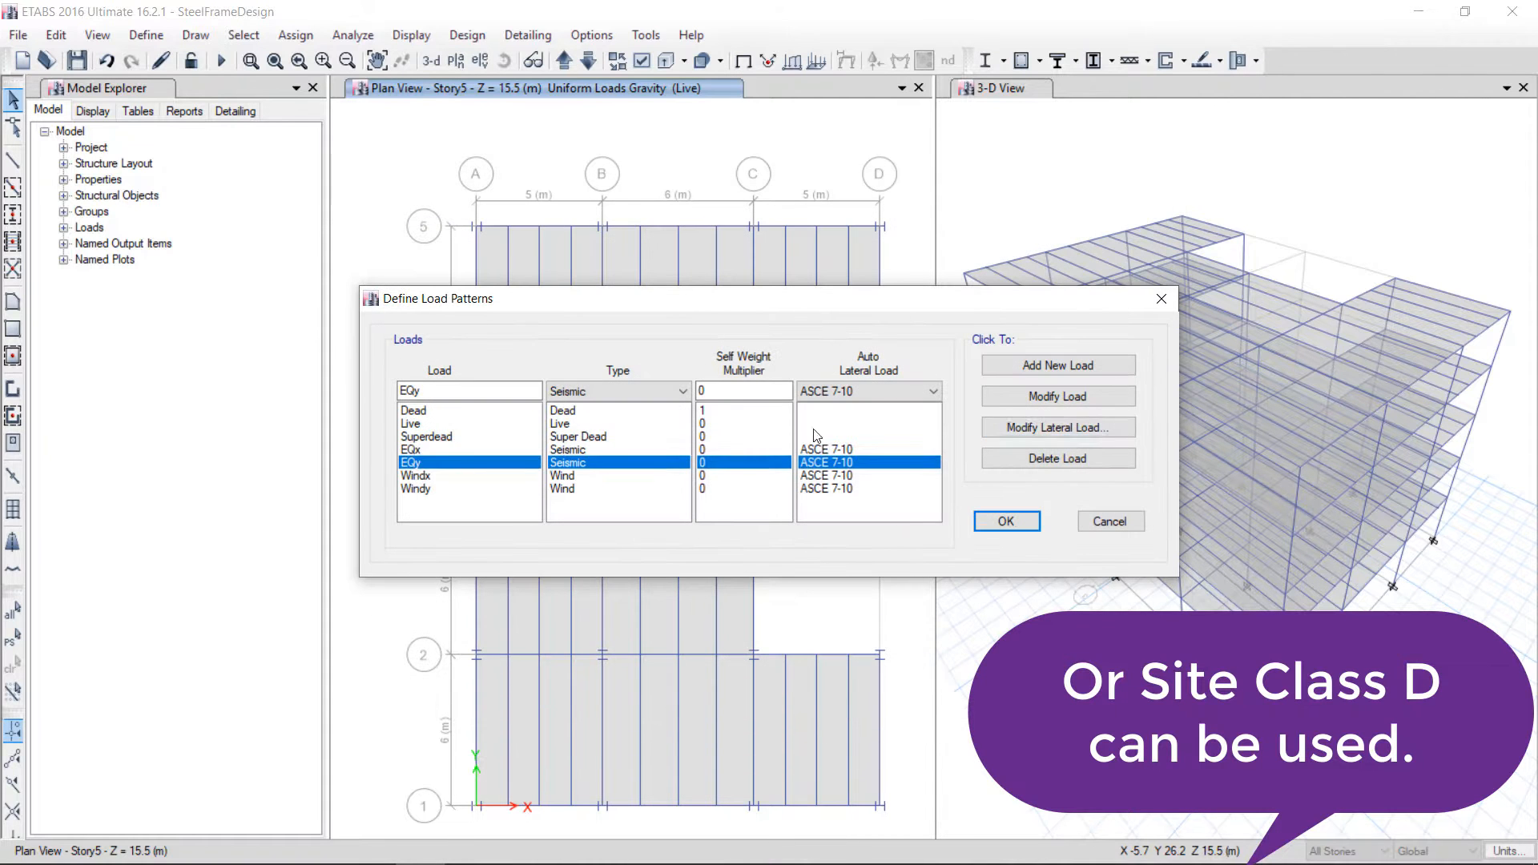
pyautogui.click(1092, 426)
pyautogui.click(412, 280)
pyautogui.click(430, 235)
pyautogui.click(434, 259)
pyautogui.click(602, 281)
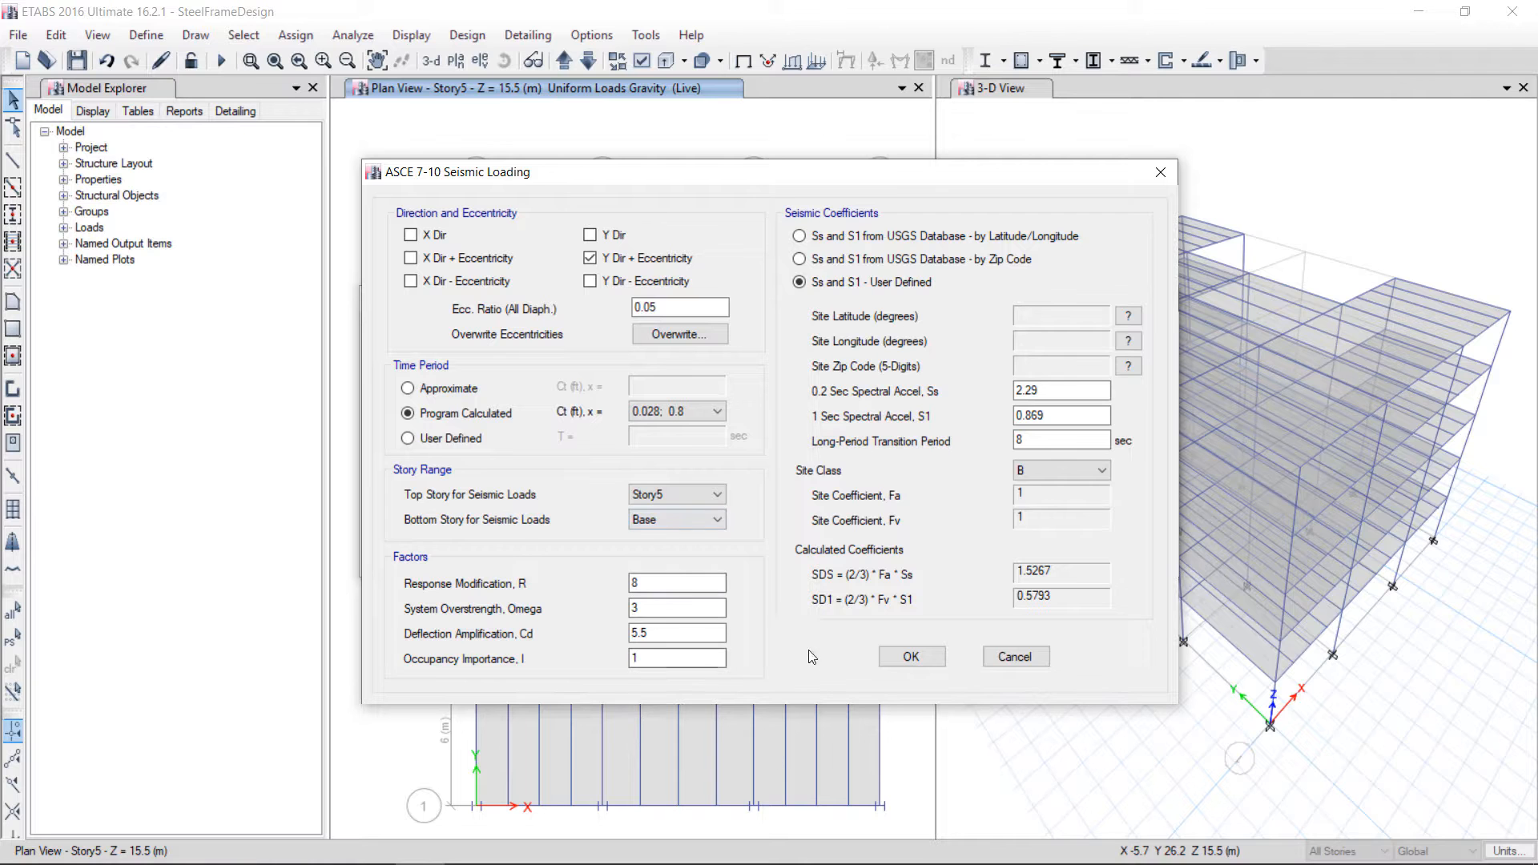
pyautogui.click(1070, 470)
pyautogui.click(1042, 540)
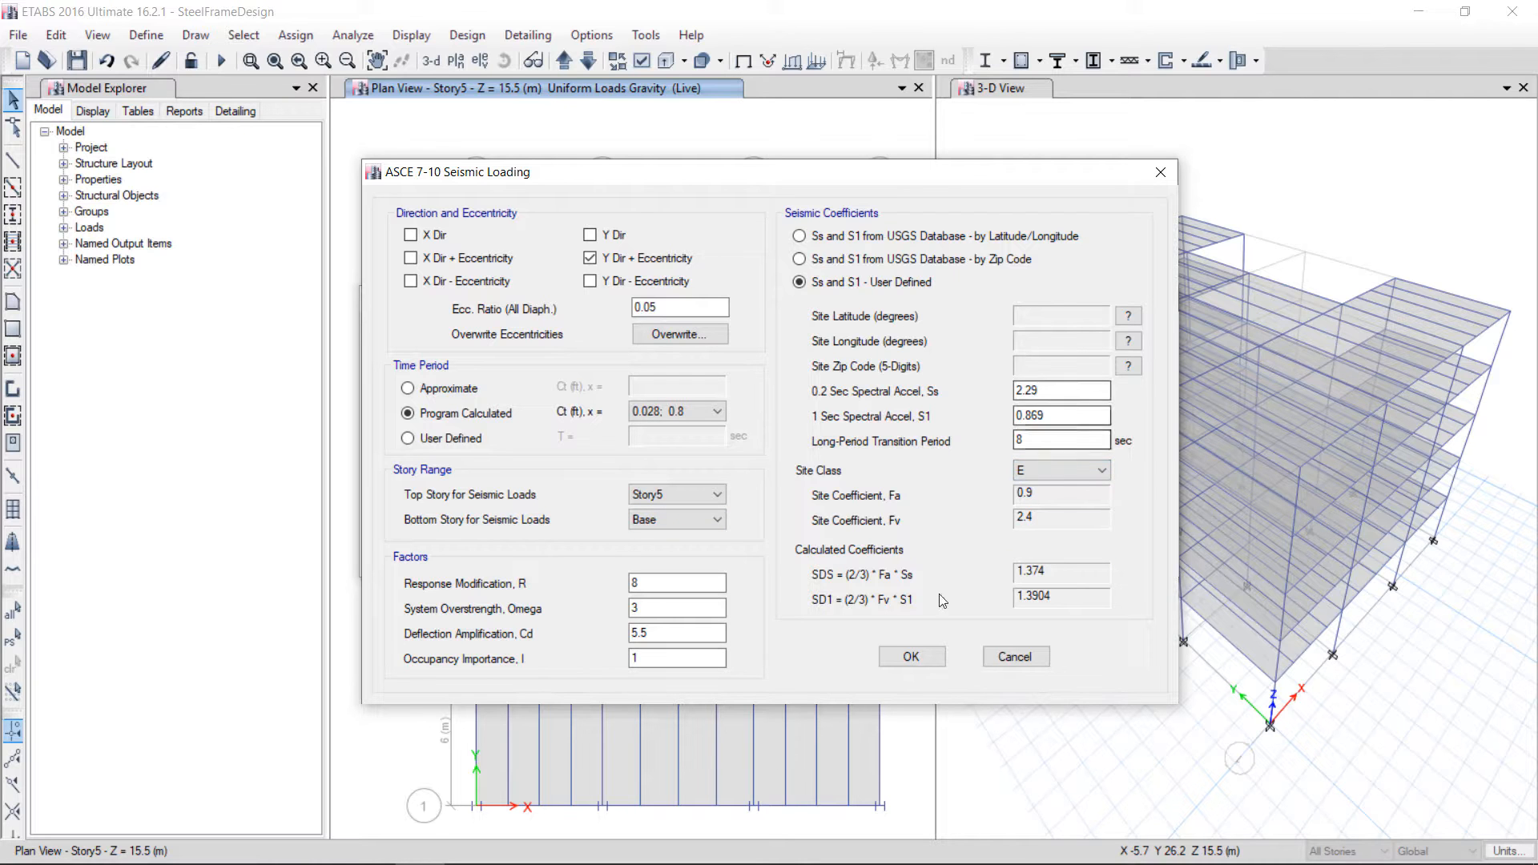
pyautogui.click(911, 656)
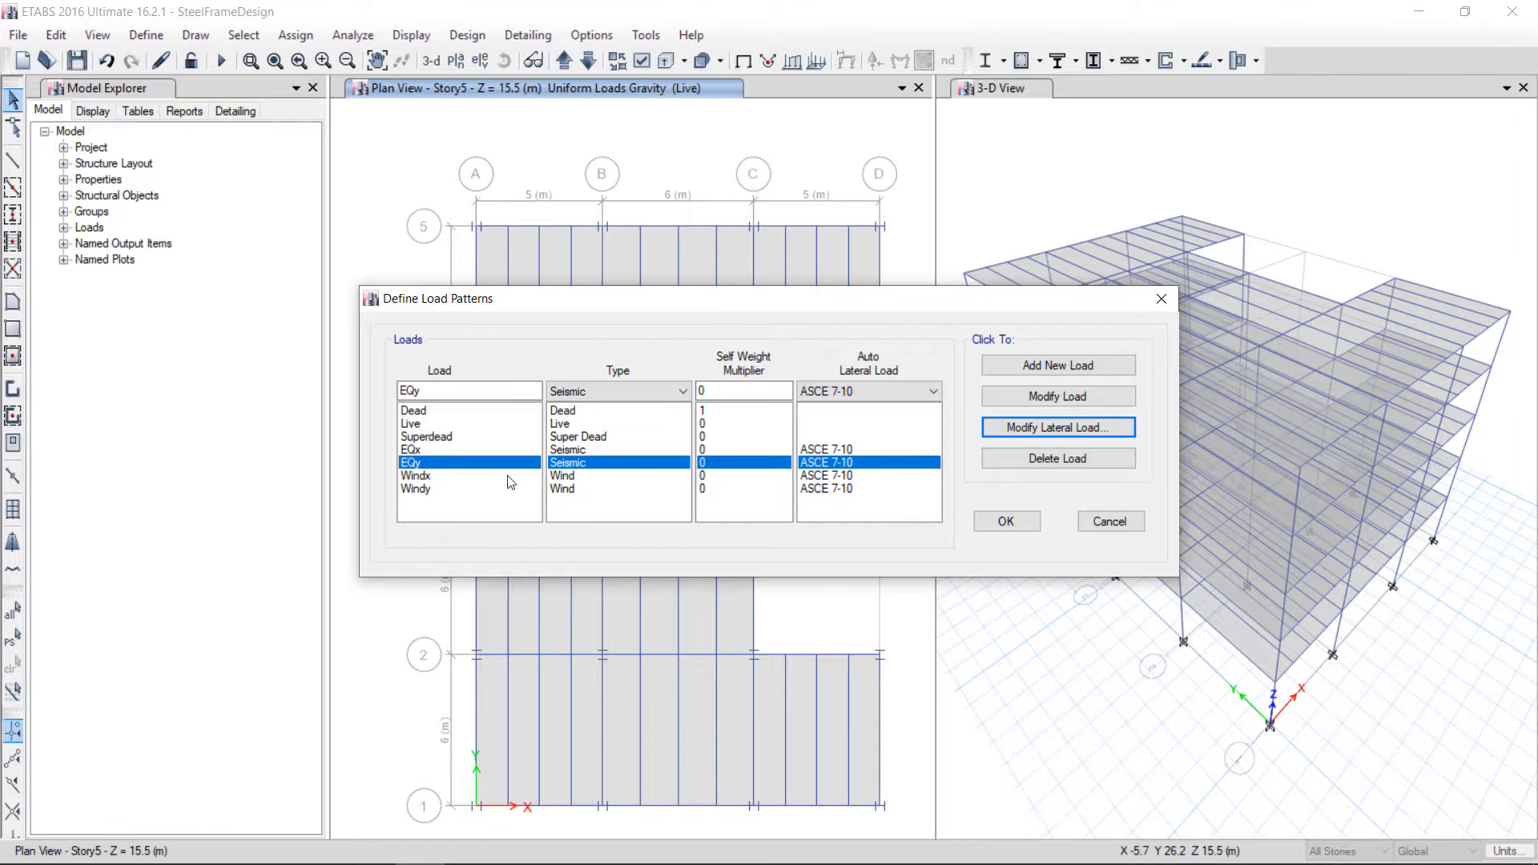
# Modify the Windx wind load to use exposure from frame and shell objects with a wind speed of 80 mph
pyautogui.click(425, 478)
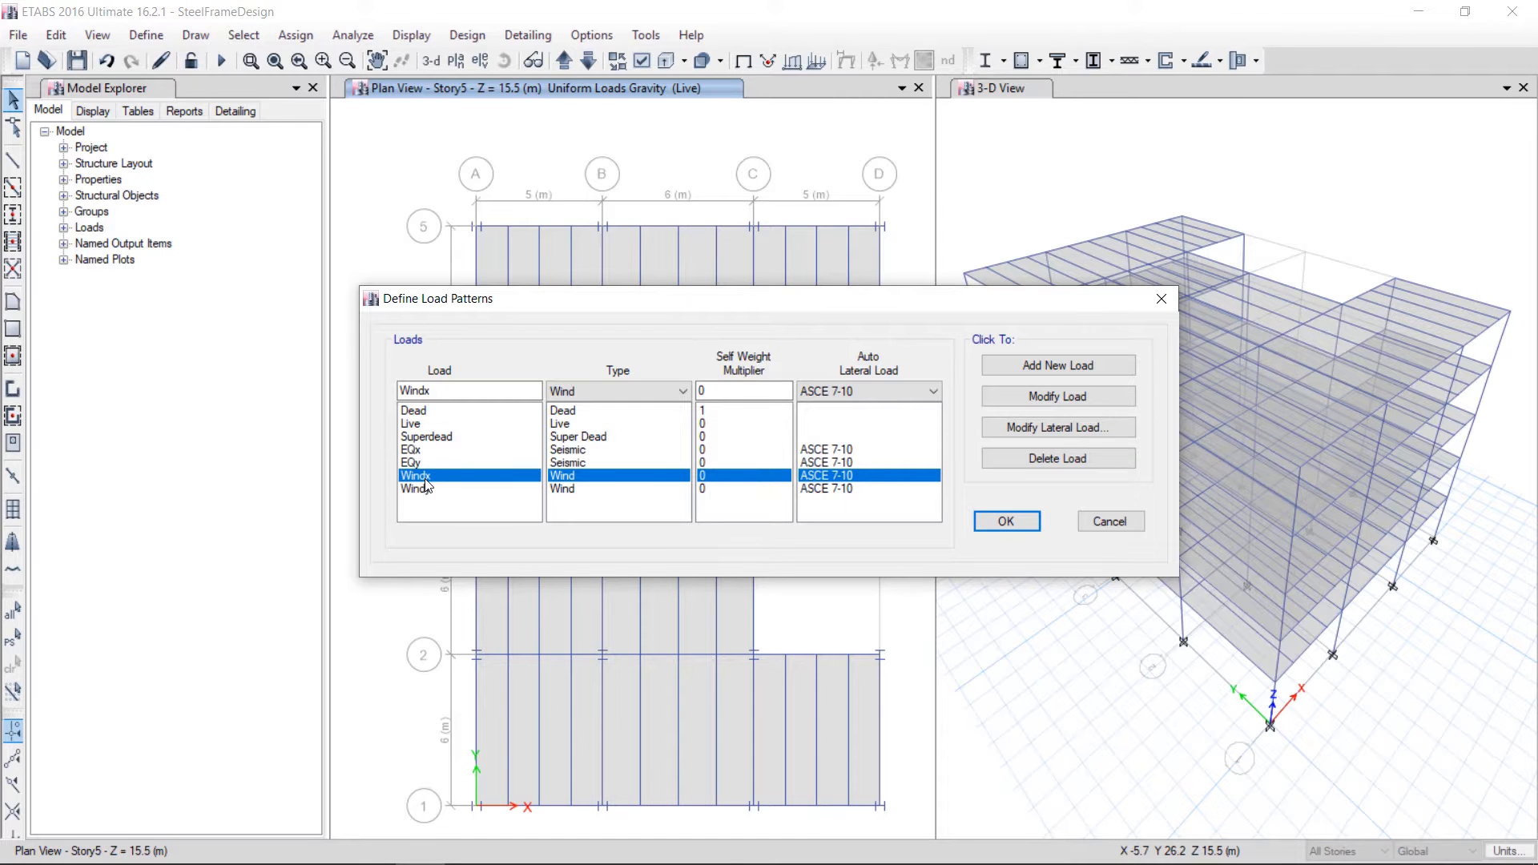
pyautogui.click(1062, 427)
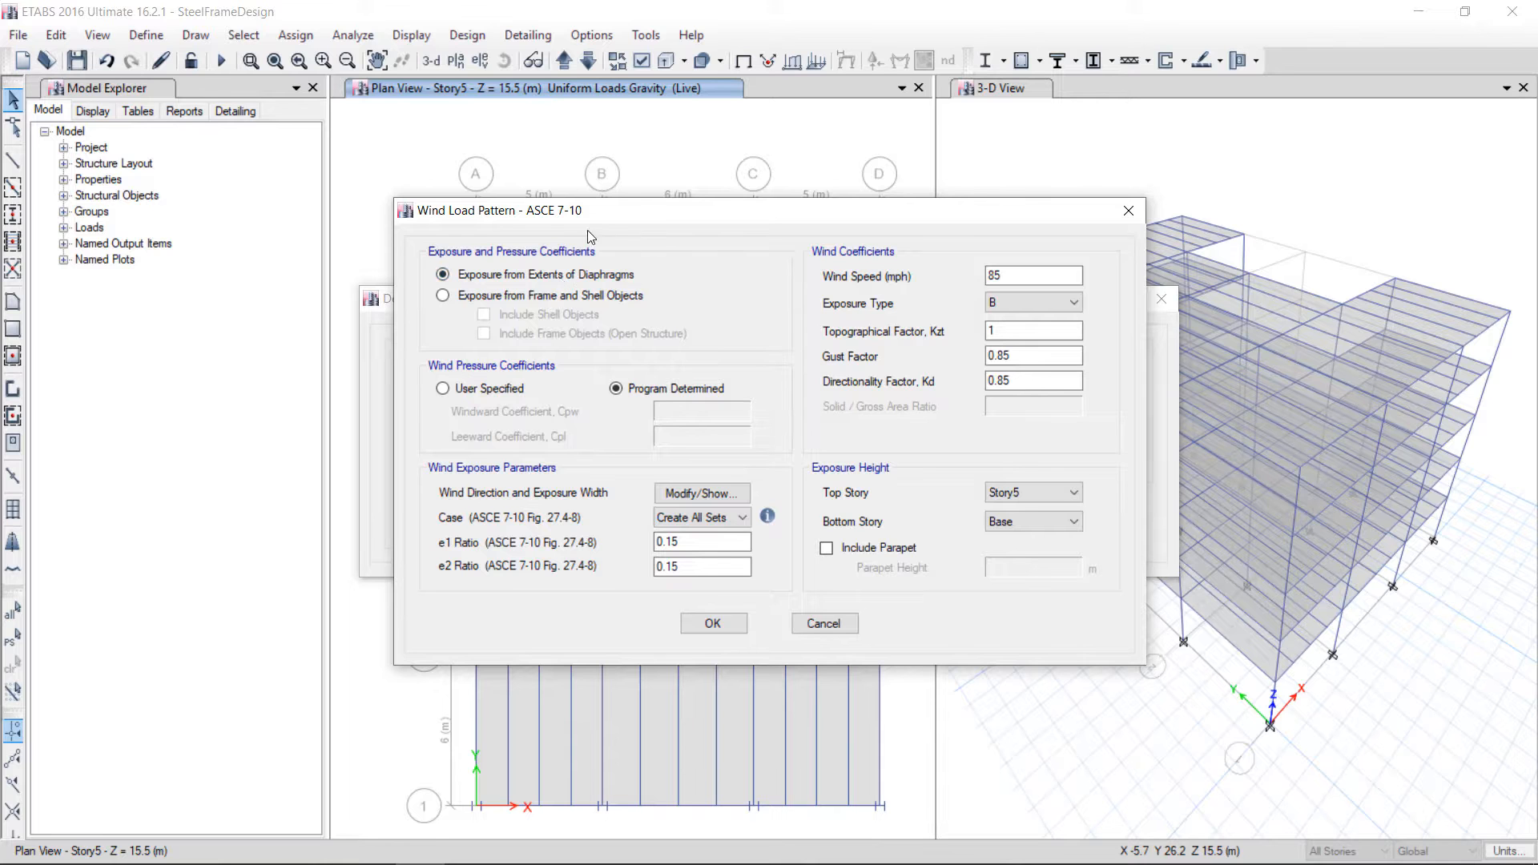
pyautogui.click(457, 298)
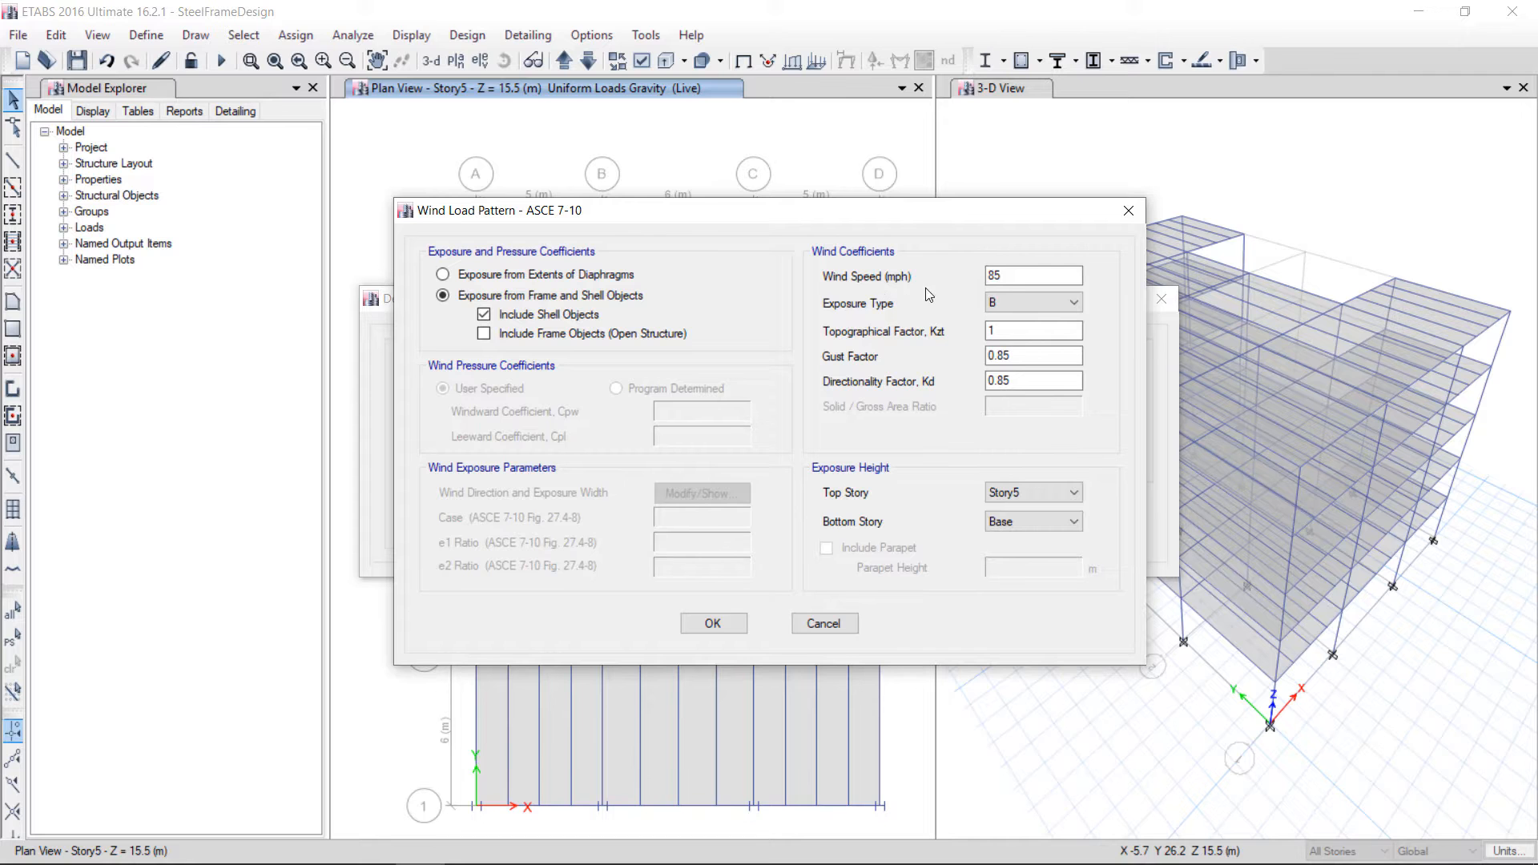
pyautogui.click(1009, 280)
pyautogui.doubleClick(1010, 279)
pyautogui.write('80')
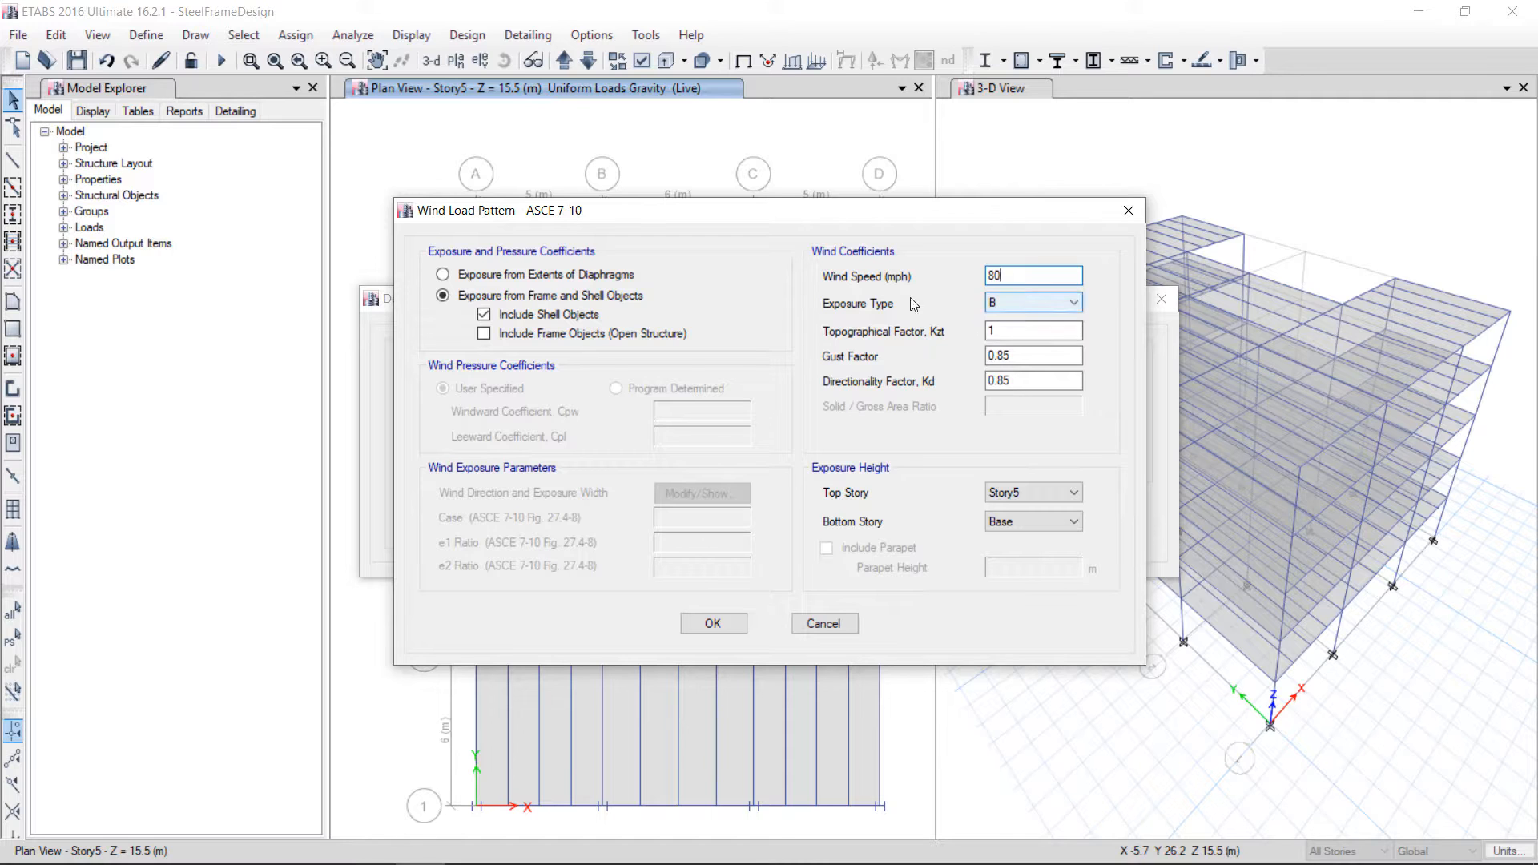
pyautogui.click(1008, 304)
pyautogui.click(1007, 301)
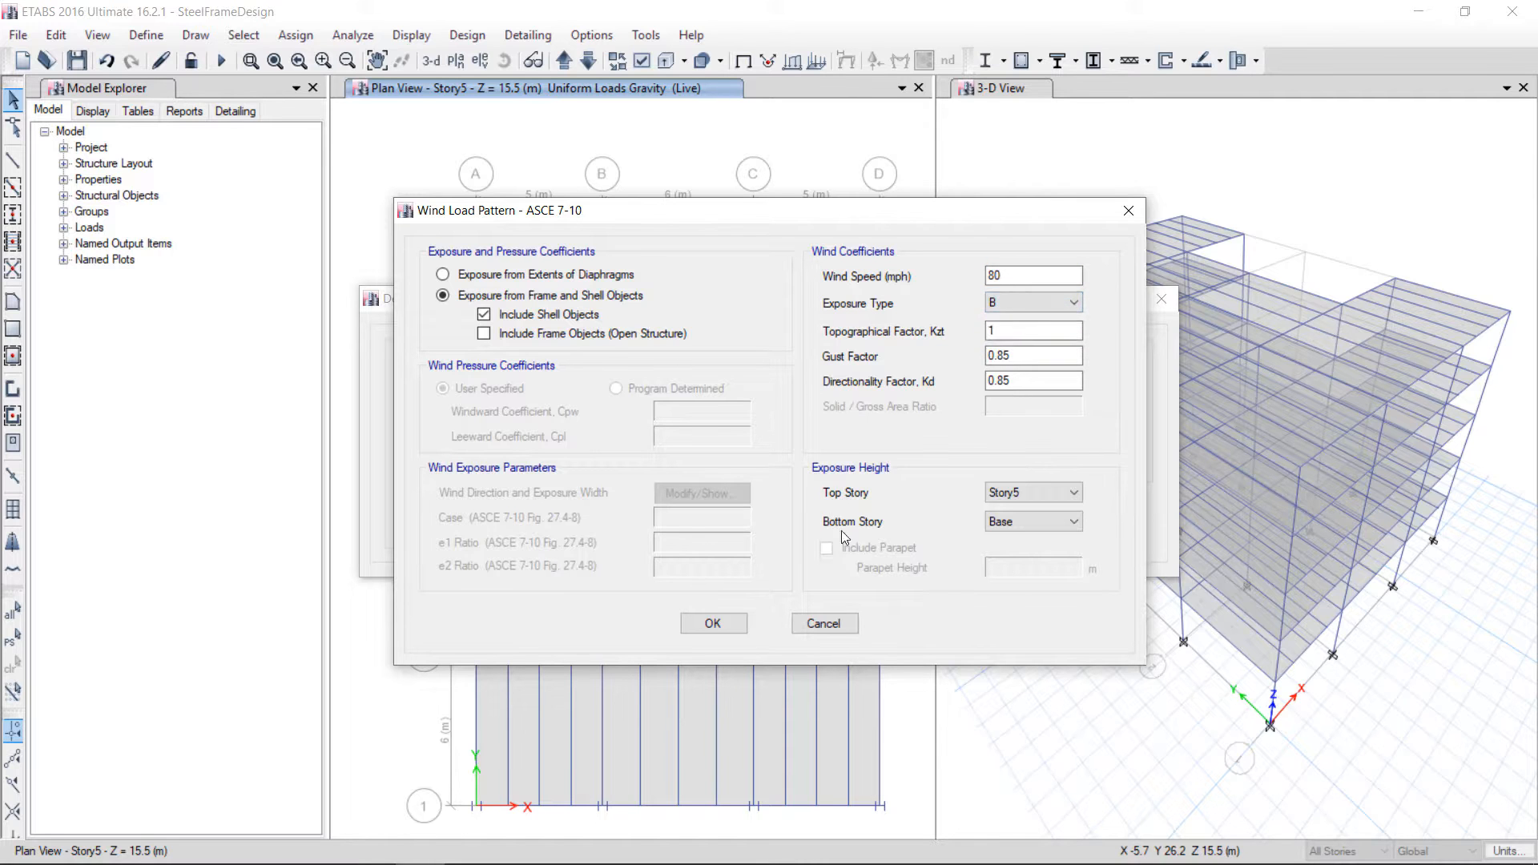
pyautogui.click(683, 620)
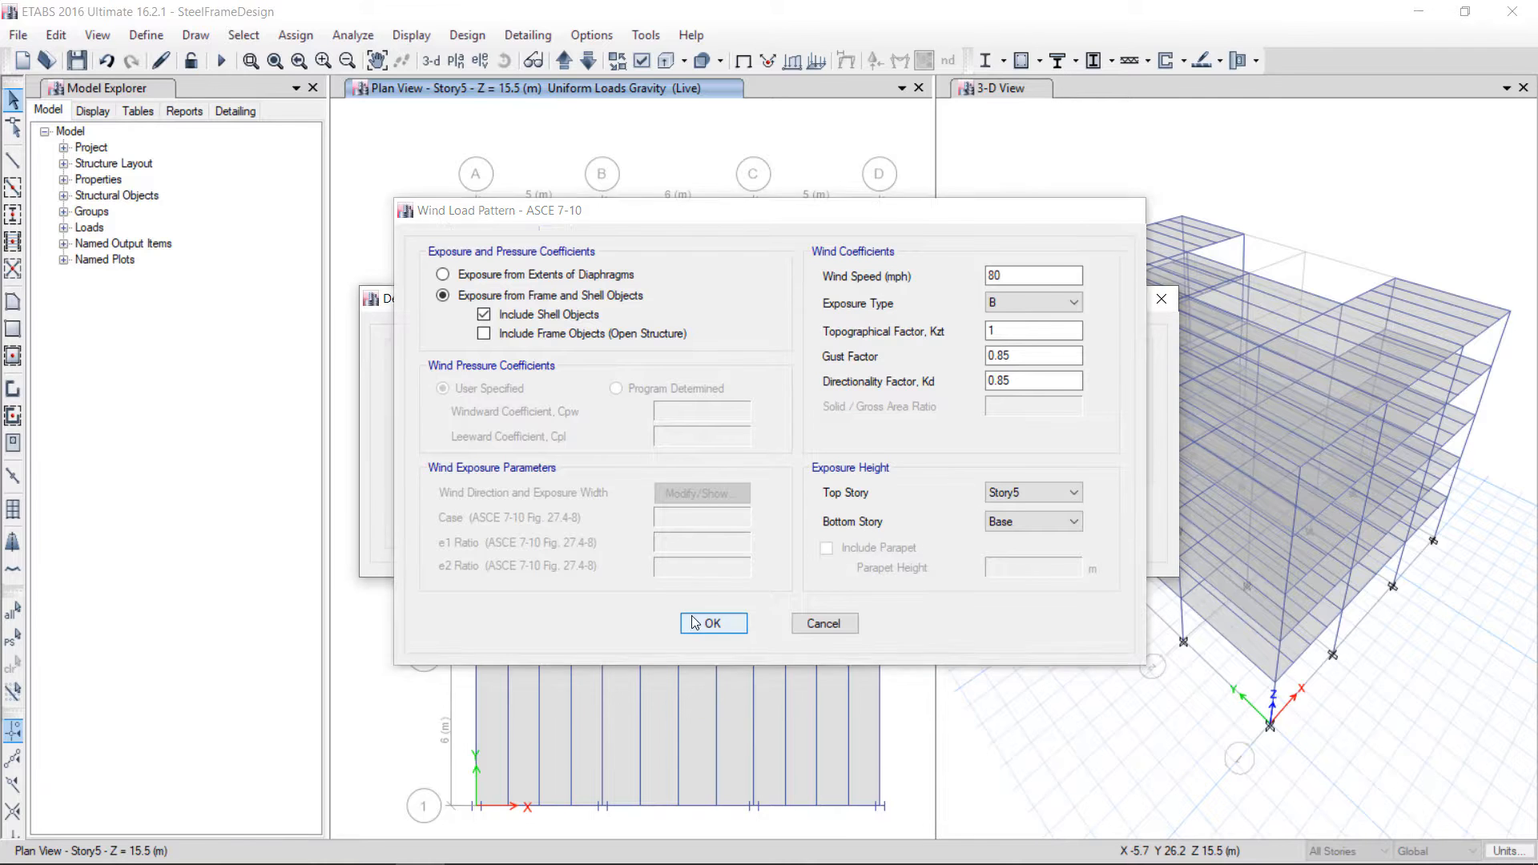
# Modify the Windy wind load to use exposure from frame and shell objects, edit its wind speed, and close the load patterns
pyautogui.click(1029, 426)
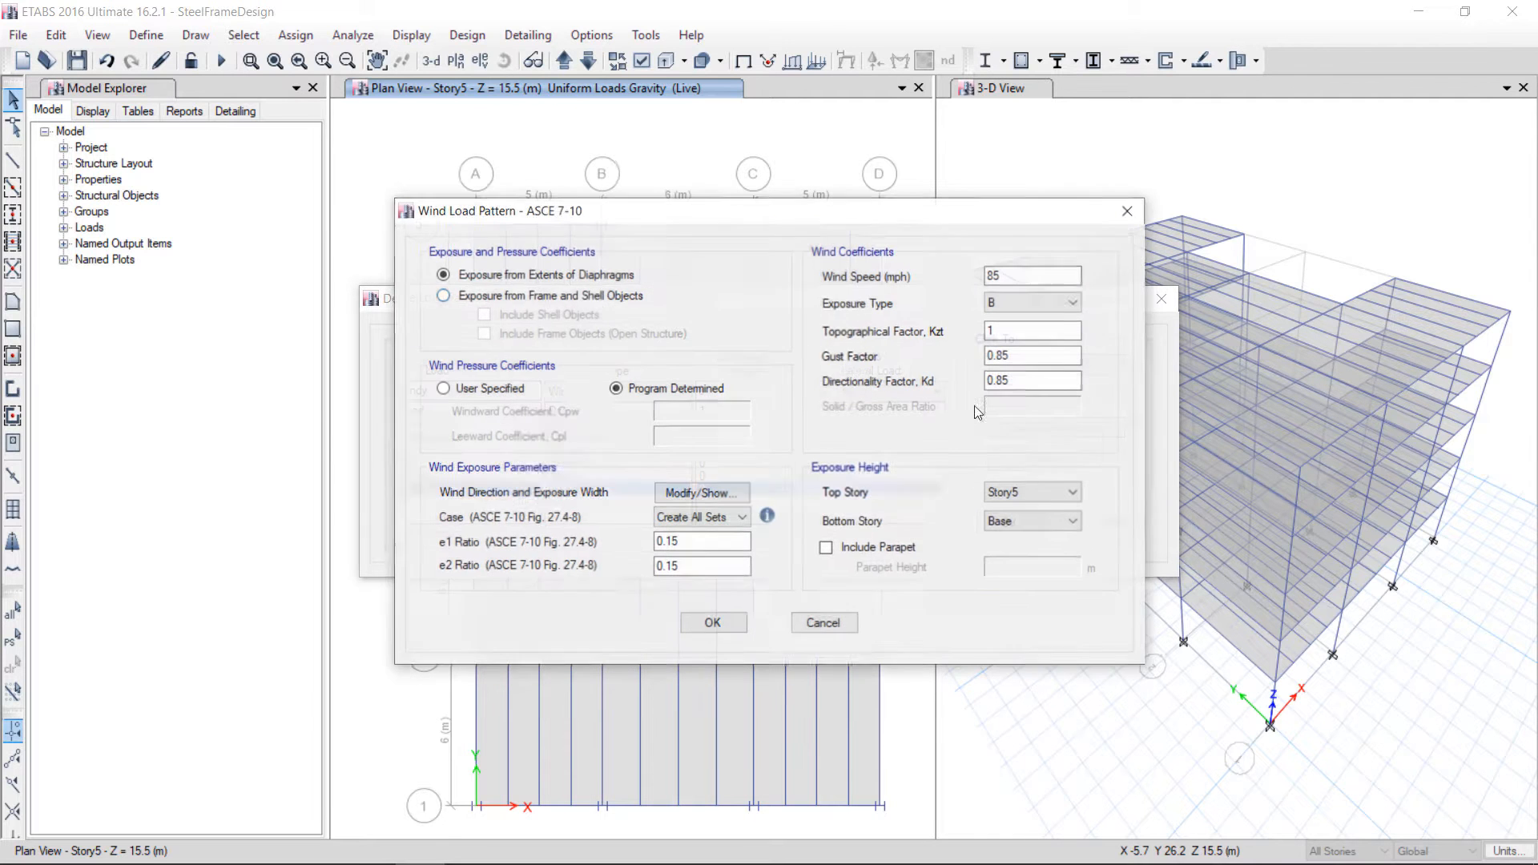
pyautogui.click(552, 299)
pyautogui.click(522, 316)
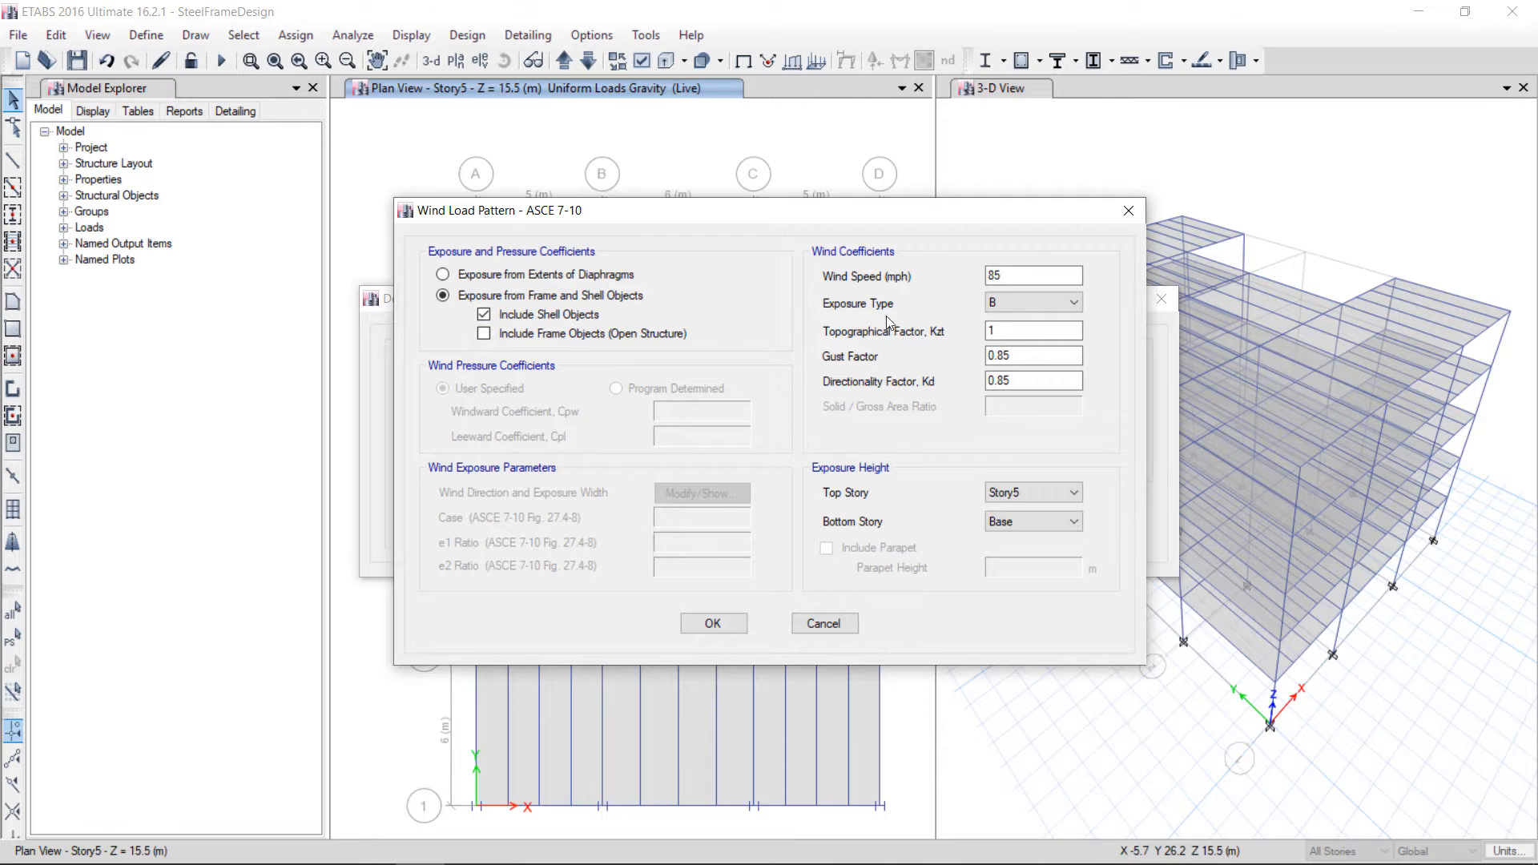
pyautogui.doubleClick(993, 278)
pyautogui.write('89')
pyautogui.press('BackSpace')
pyautogui.click(713, 624)
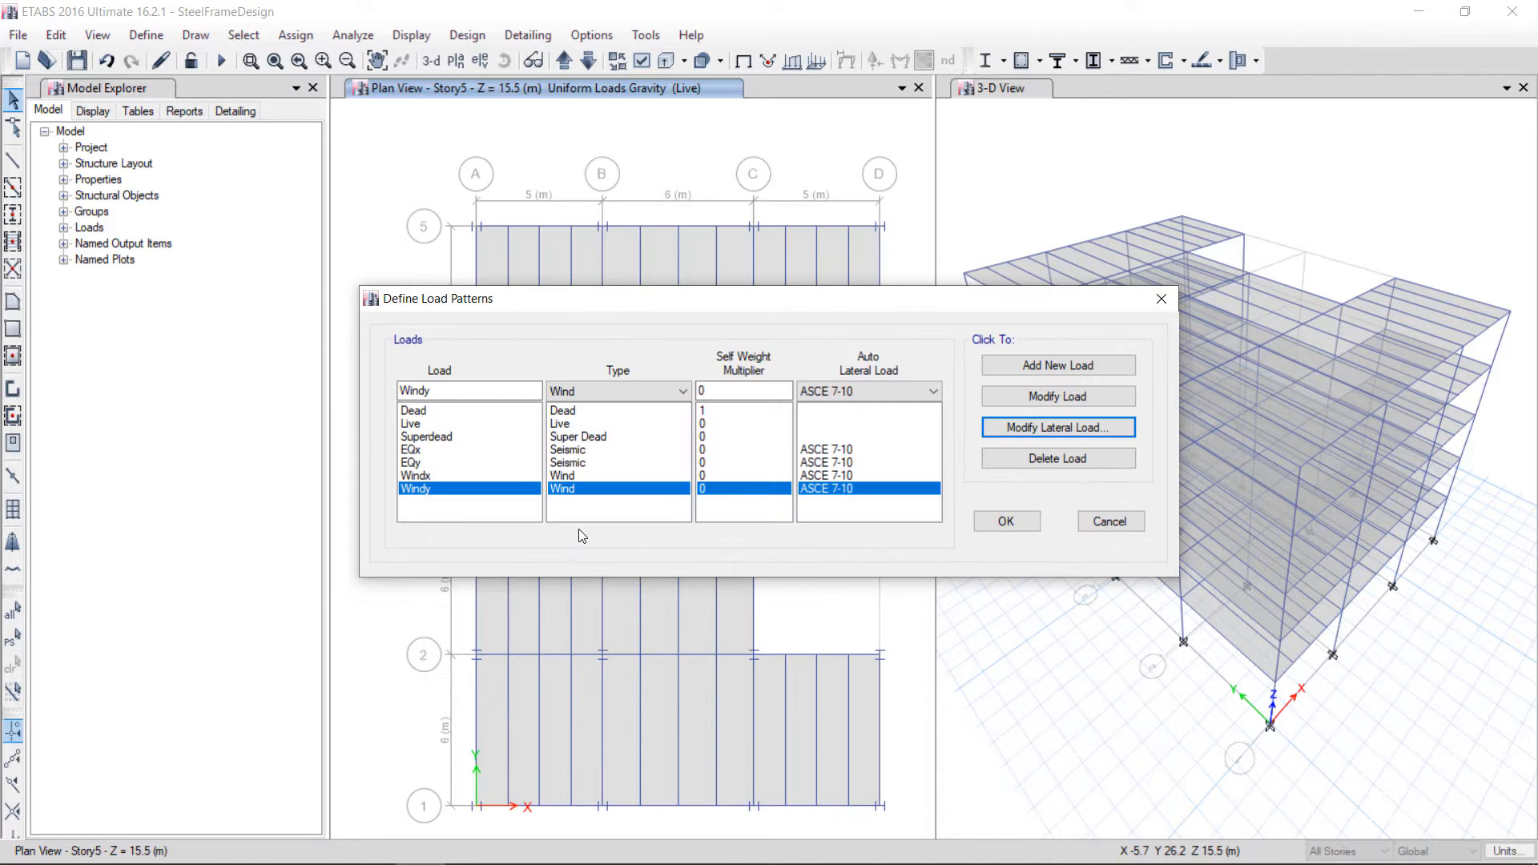
pyautogui.click(1000, 521)
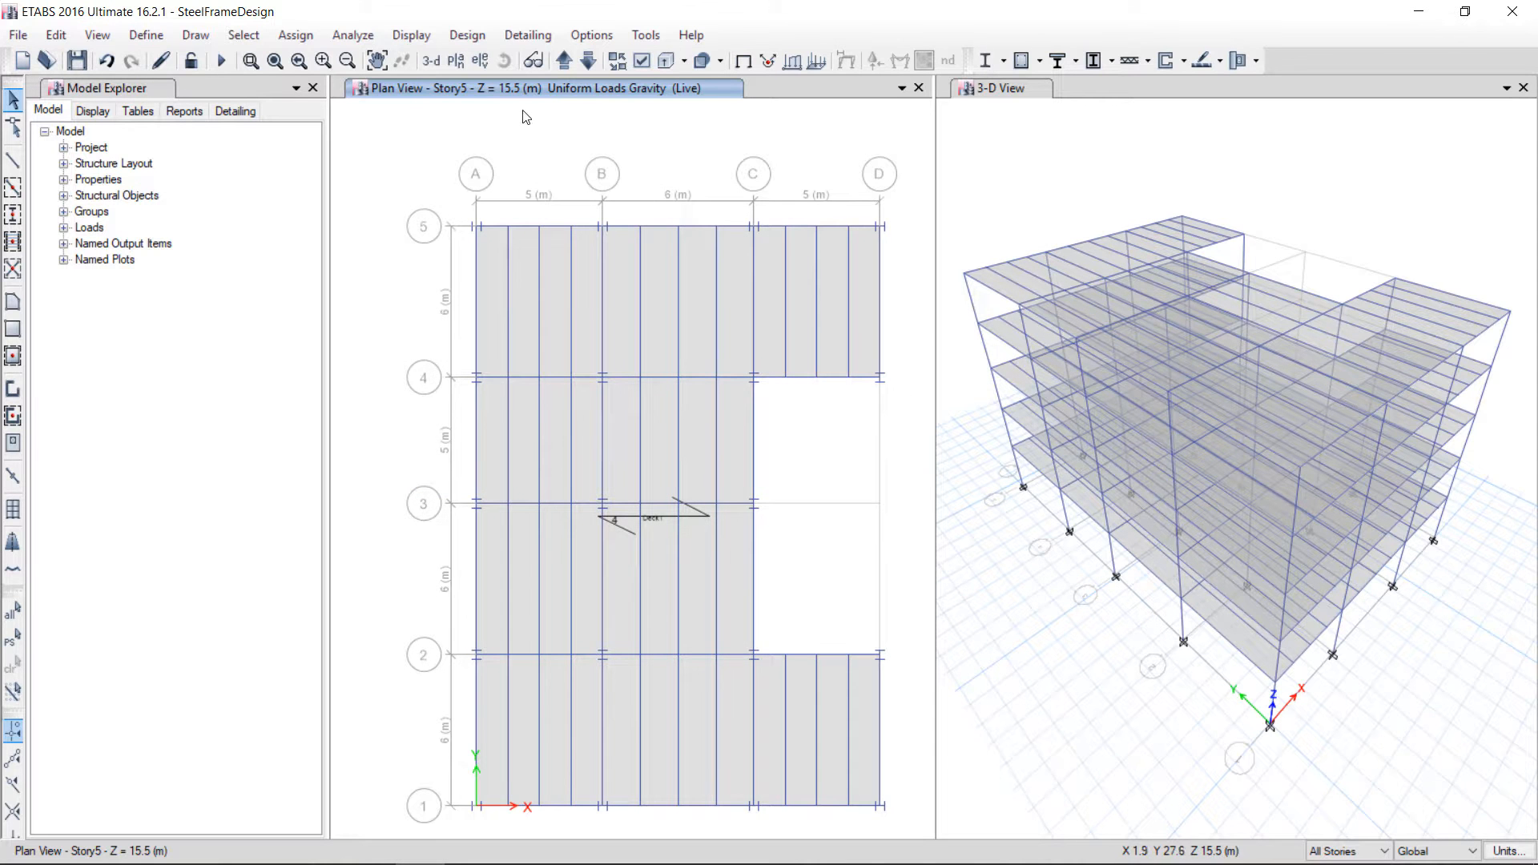
# Switch the plan window to a 3-D view and auto-draw cladding around the building using the floors
pyautogui.click(432, 63)
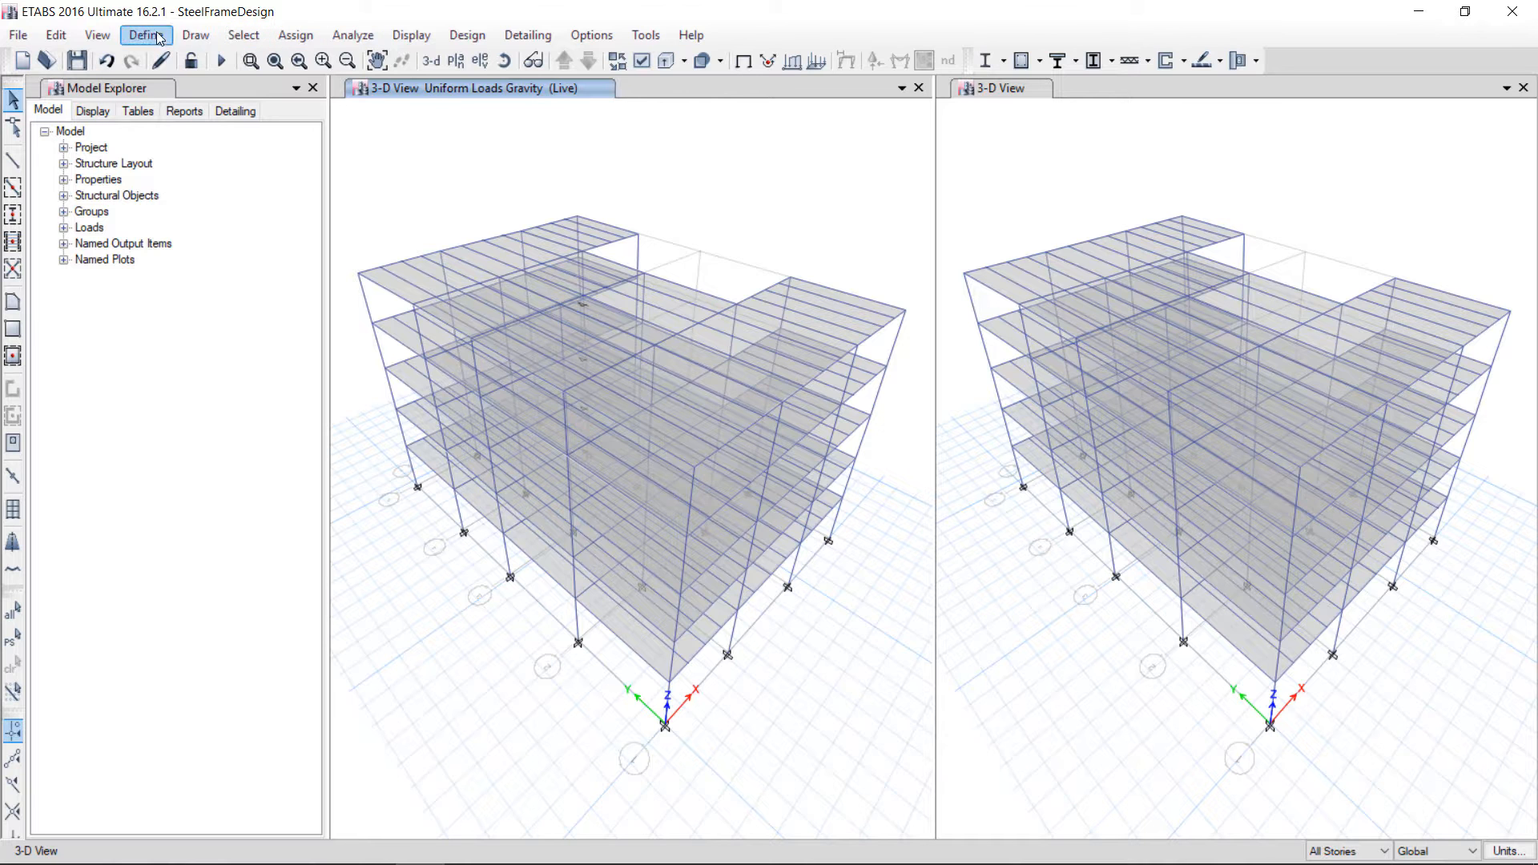
pyautogui.click(195, 35)
pyautogui.click(255, 490)
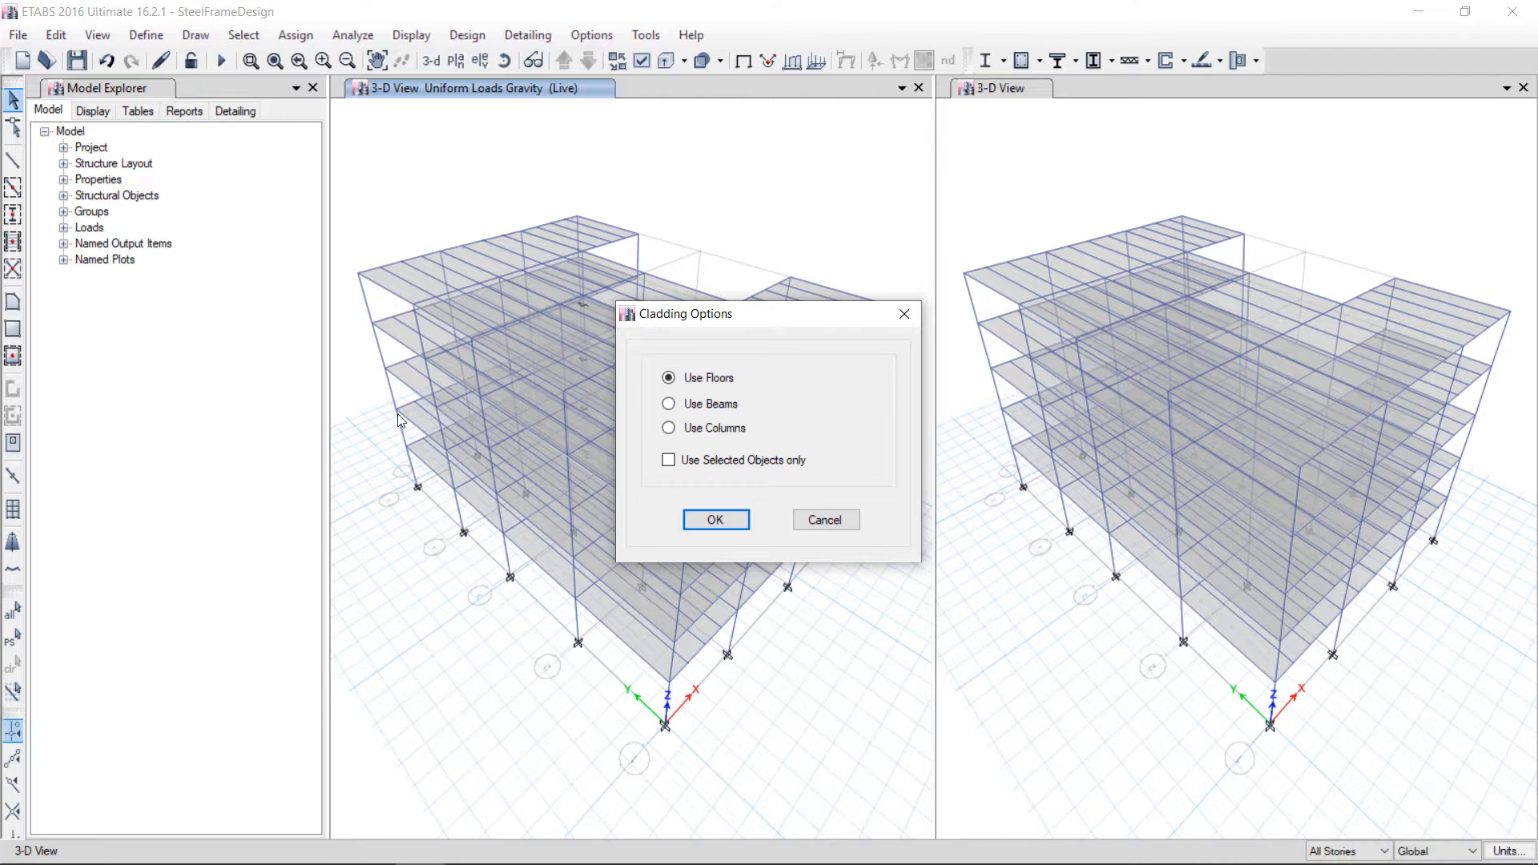
pyautogui.click(734, 519)
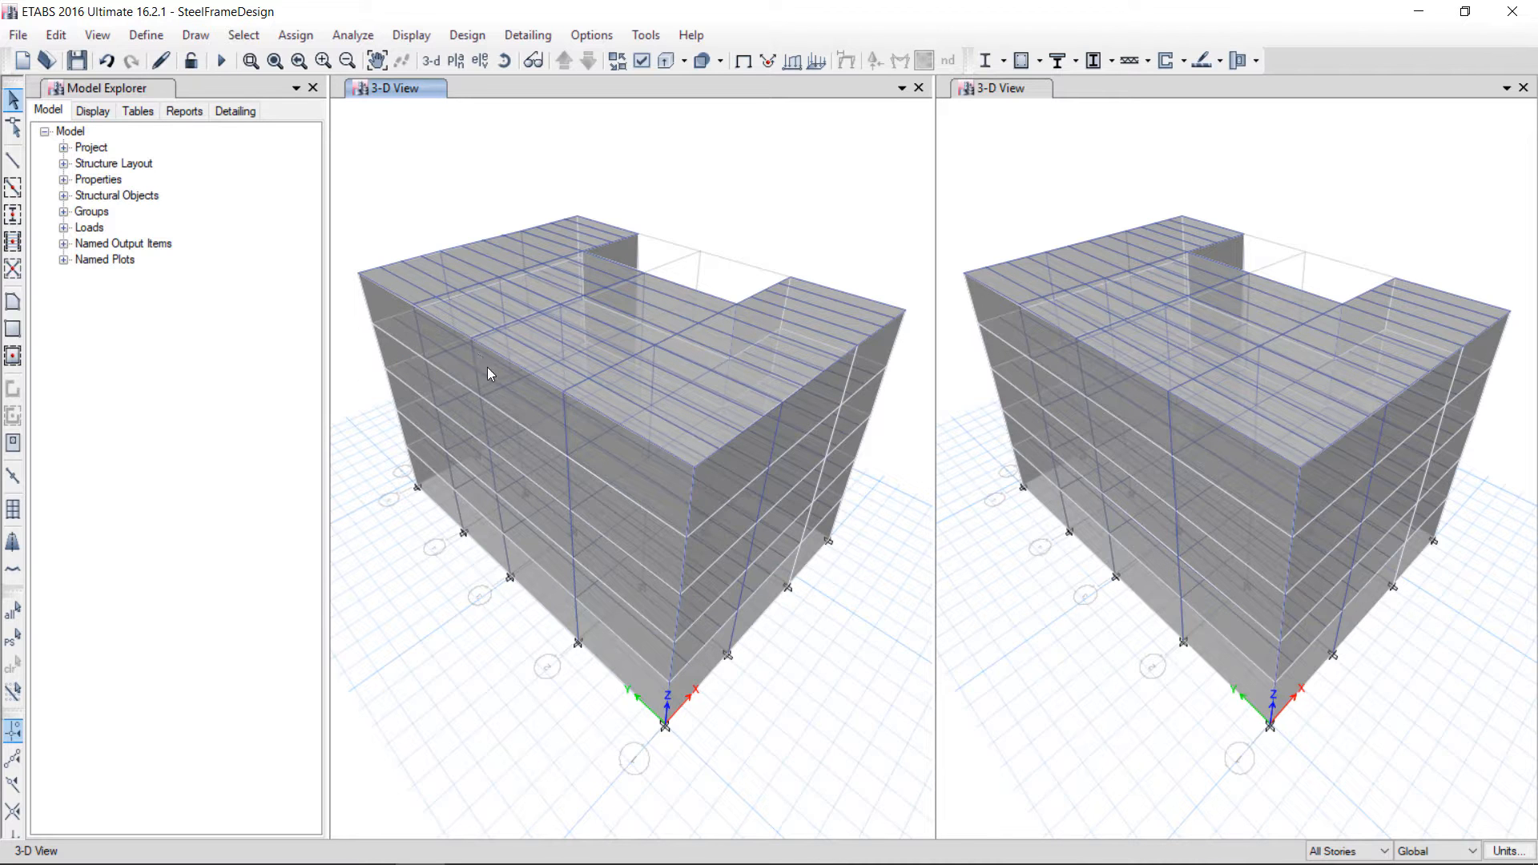
# Inspect the object information of a beam and a cladding panel, including the panel's assignments
pyautogui.rightClick(627, 451)
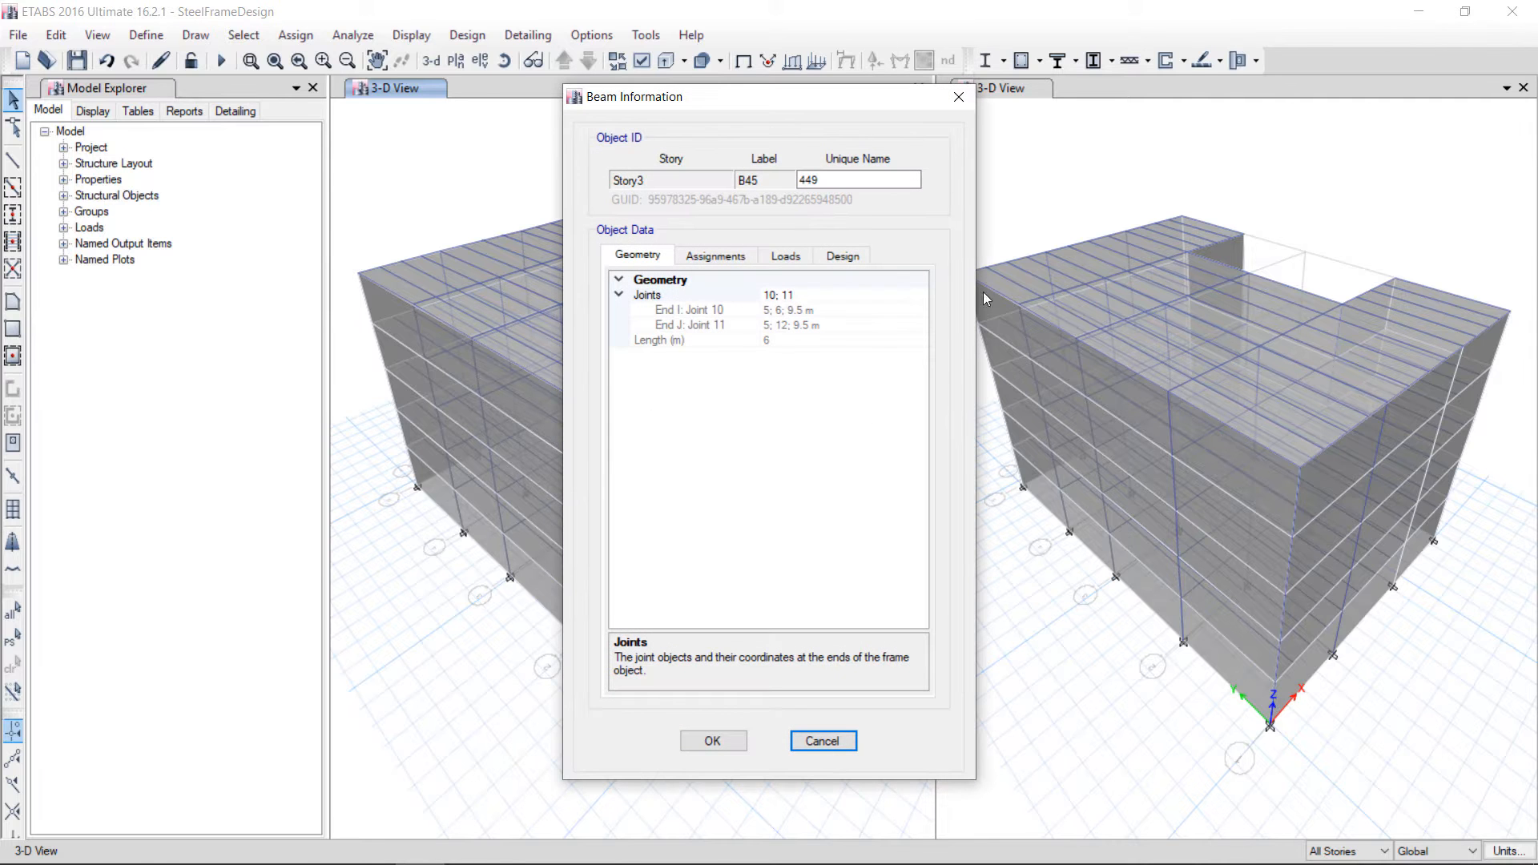
pyautogui.click(958, 93)
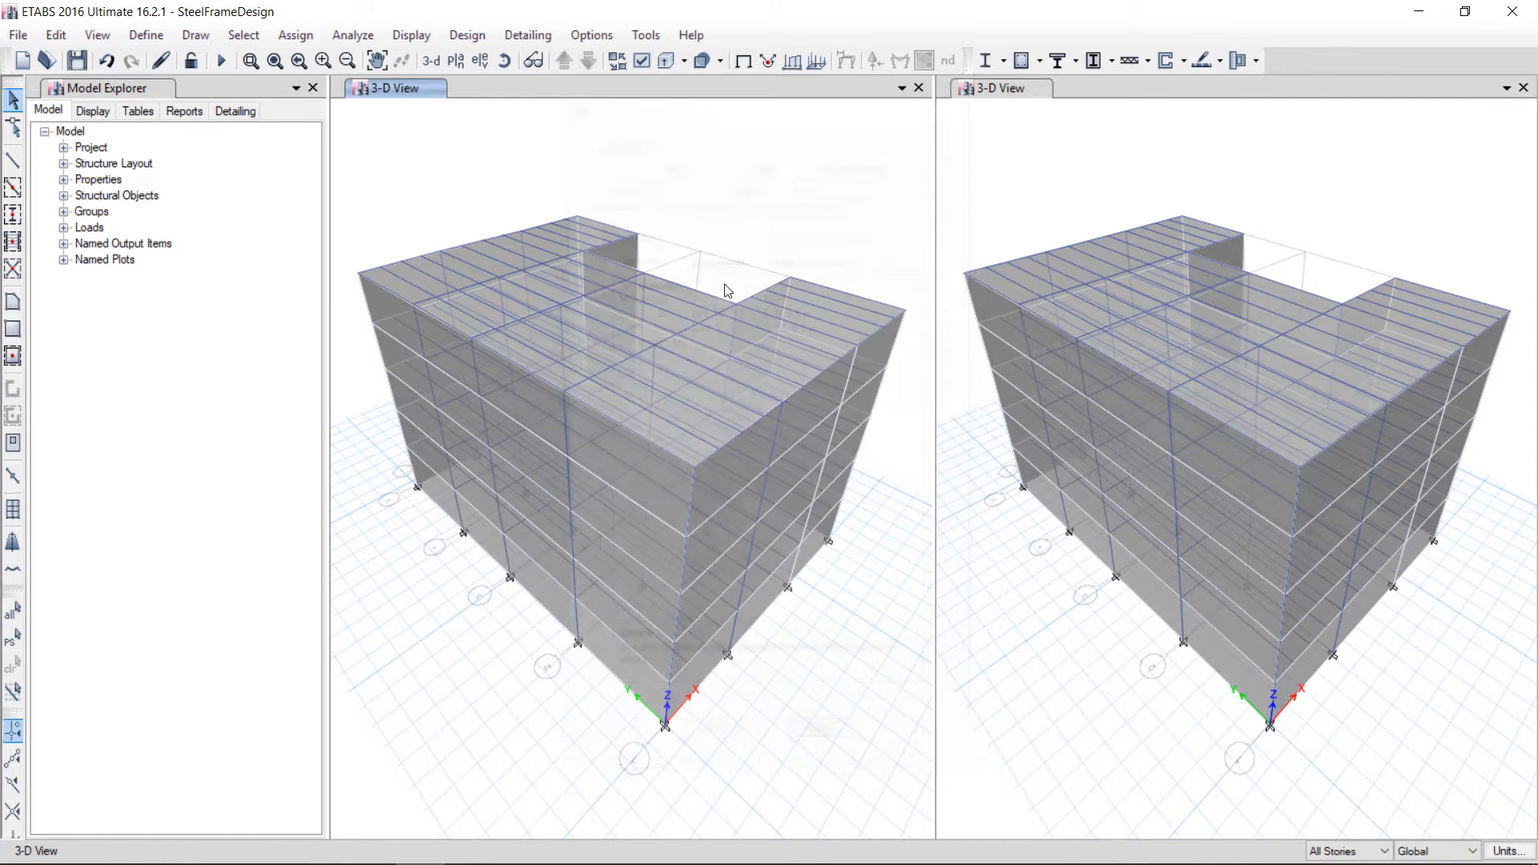
pyautogui.rightClick(541, 588)
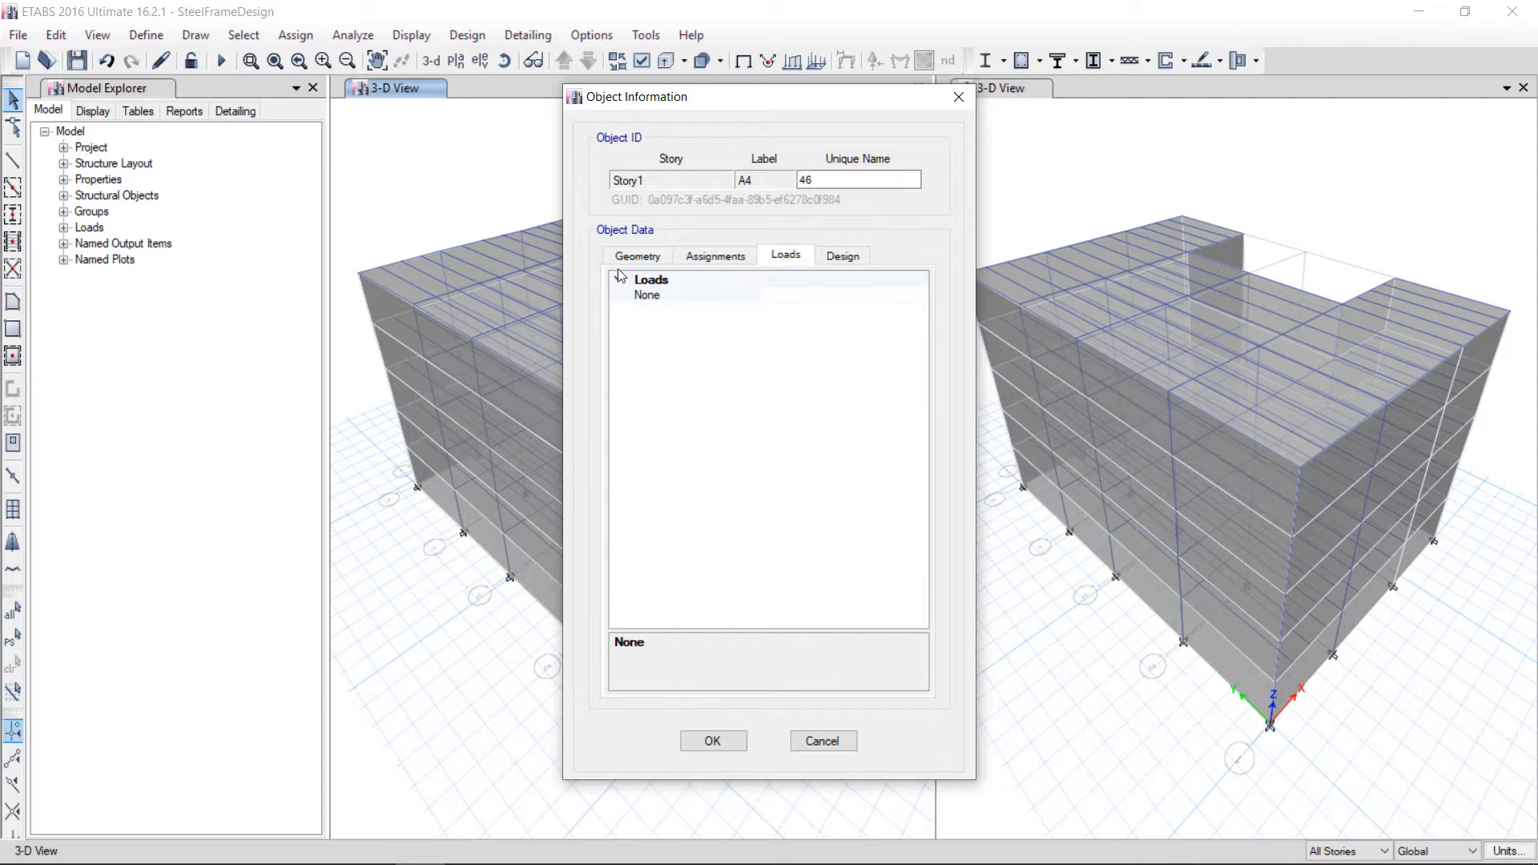
pyautogui.click(638, 256)
pyautogui.click(700, 258)
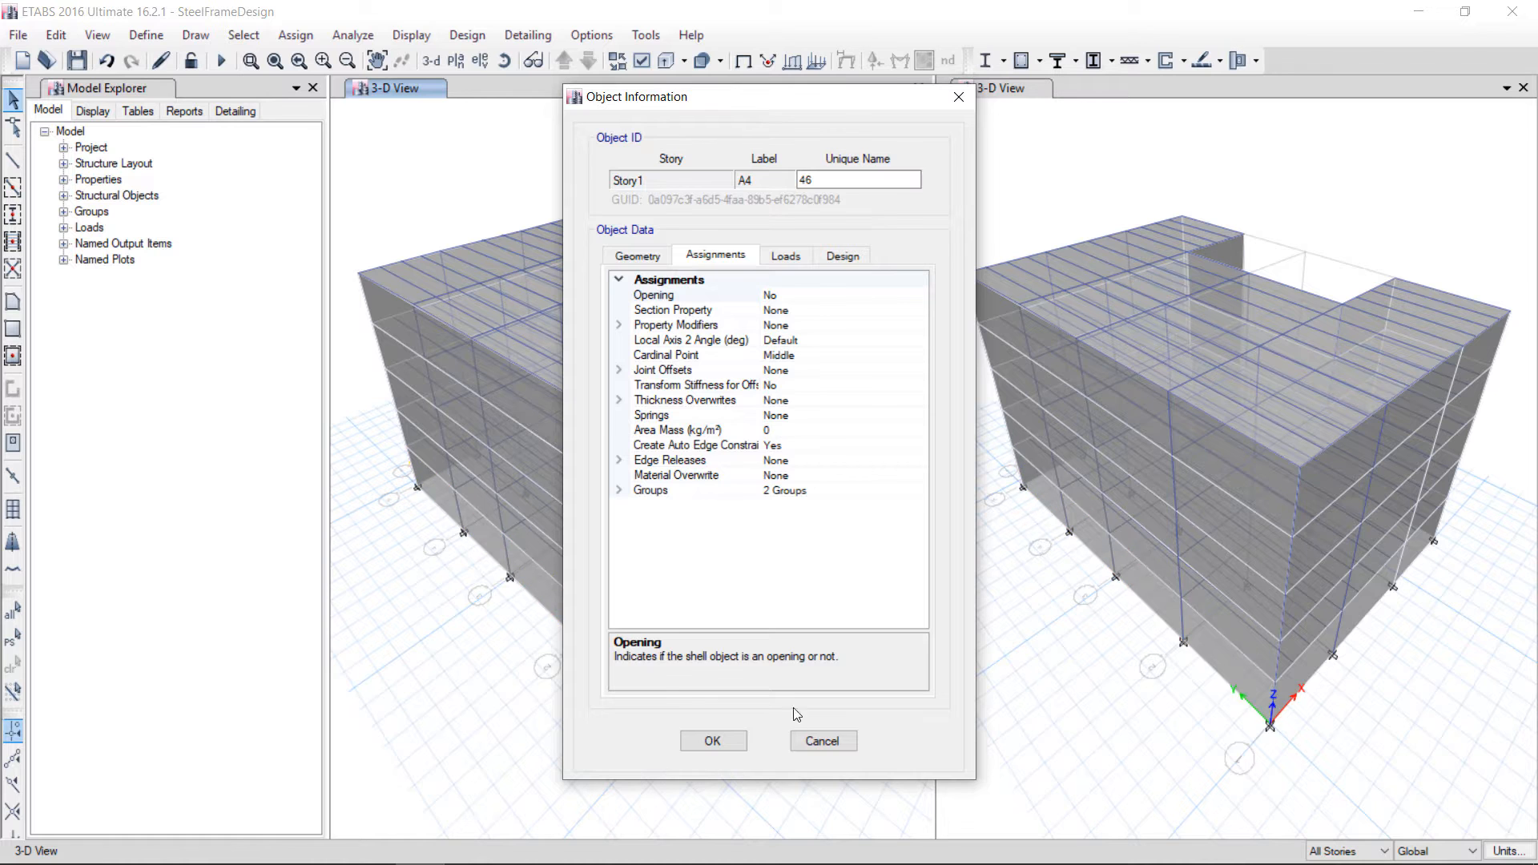
pyautogui.click(823, 739)
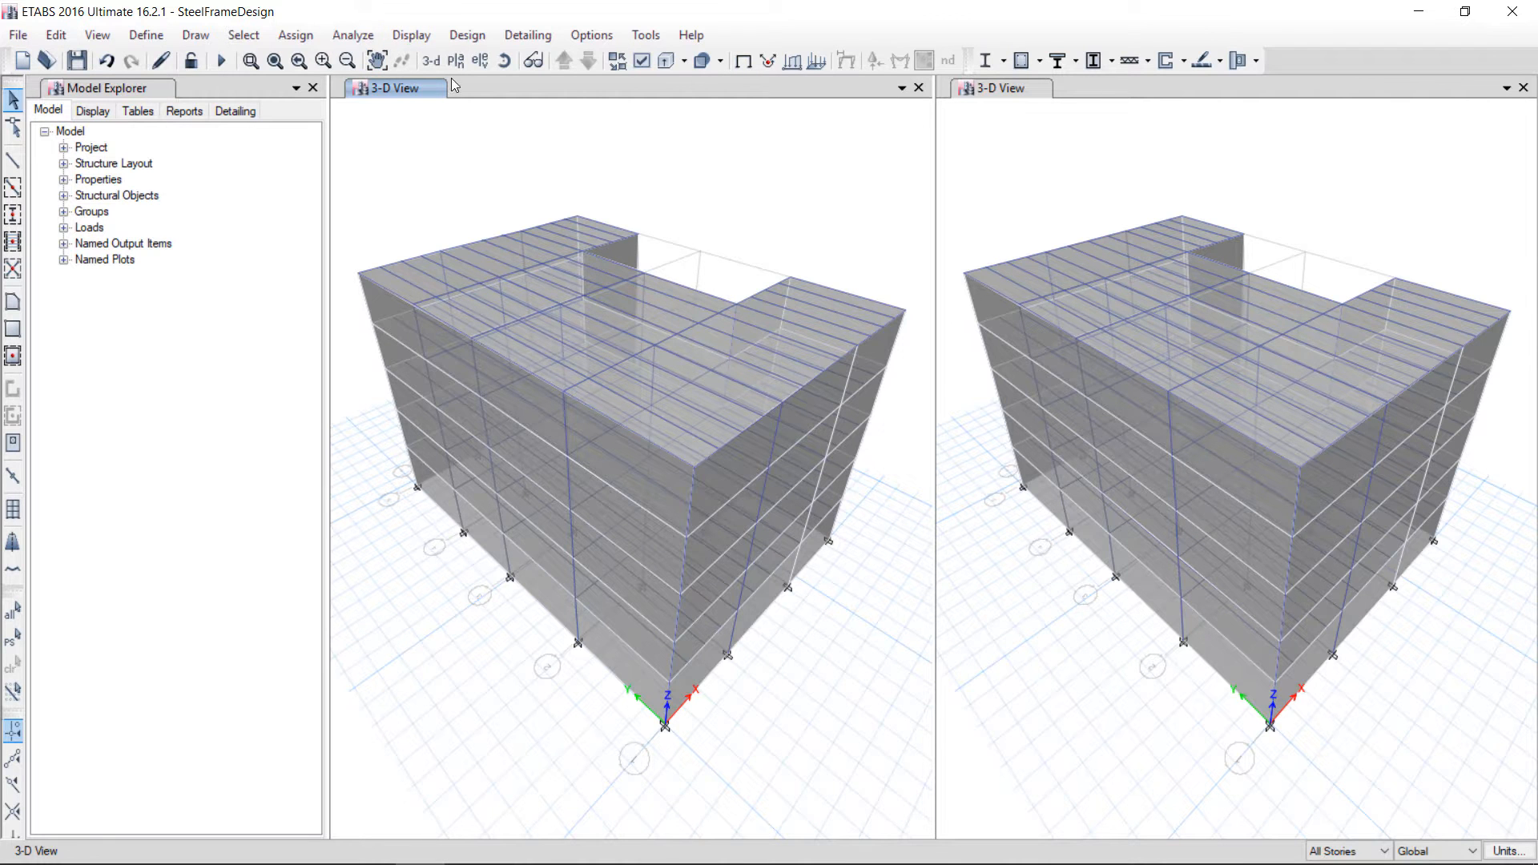
# Show the Story5 plan in one window and the grid A elevation in the other
pyautogui.click(841, 662)
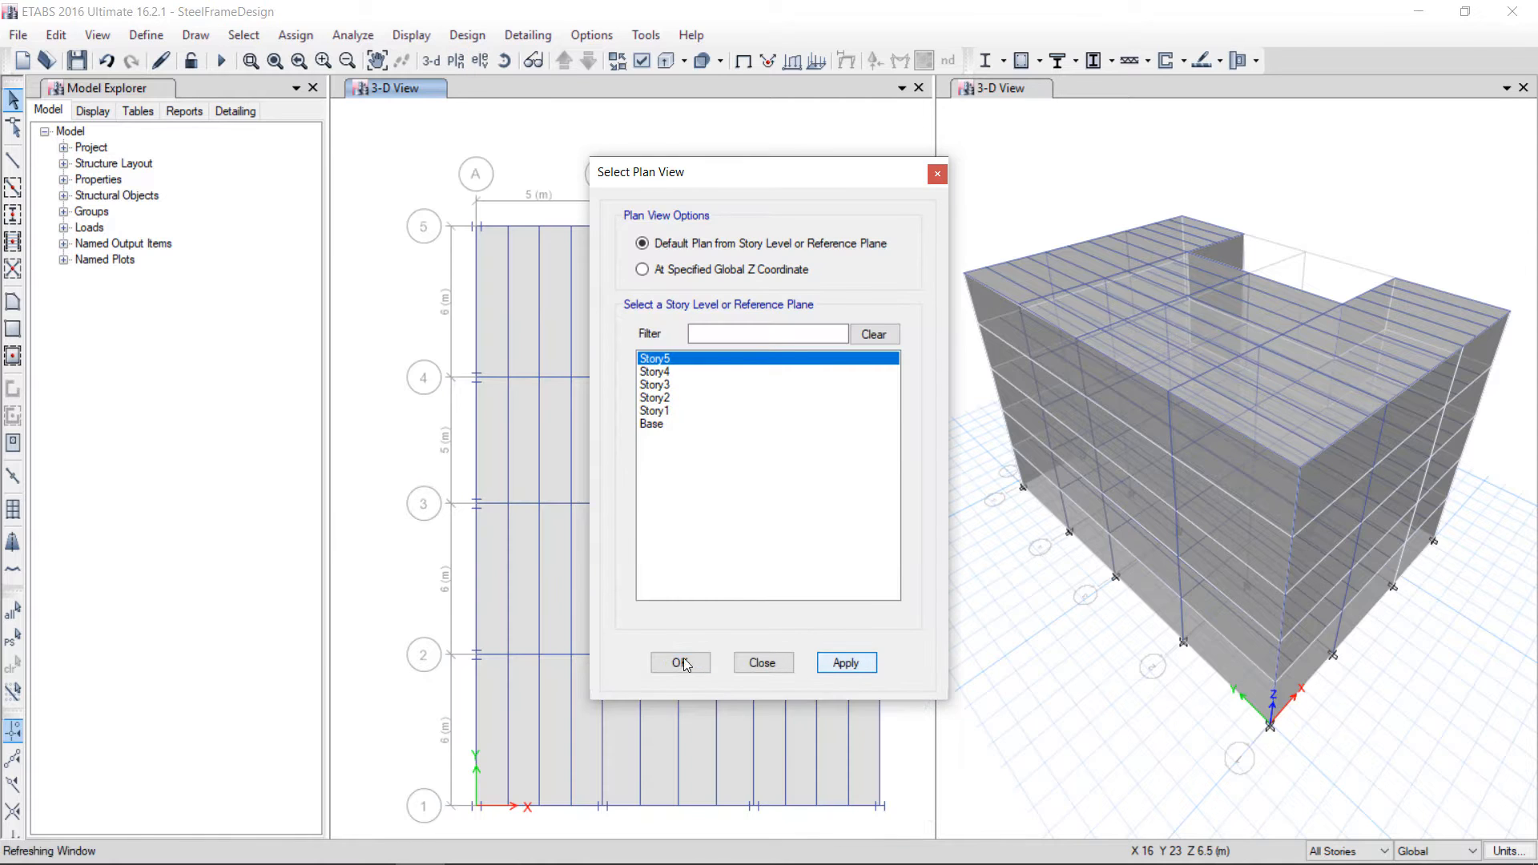
pyautogui.click(937, 174)
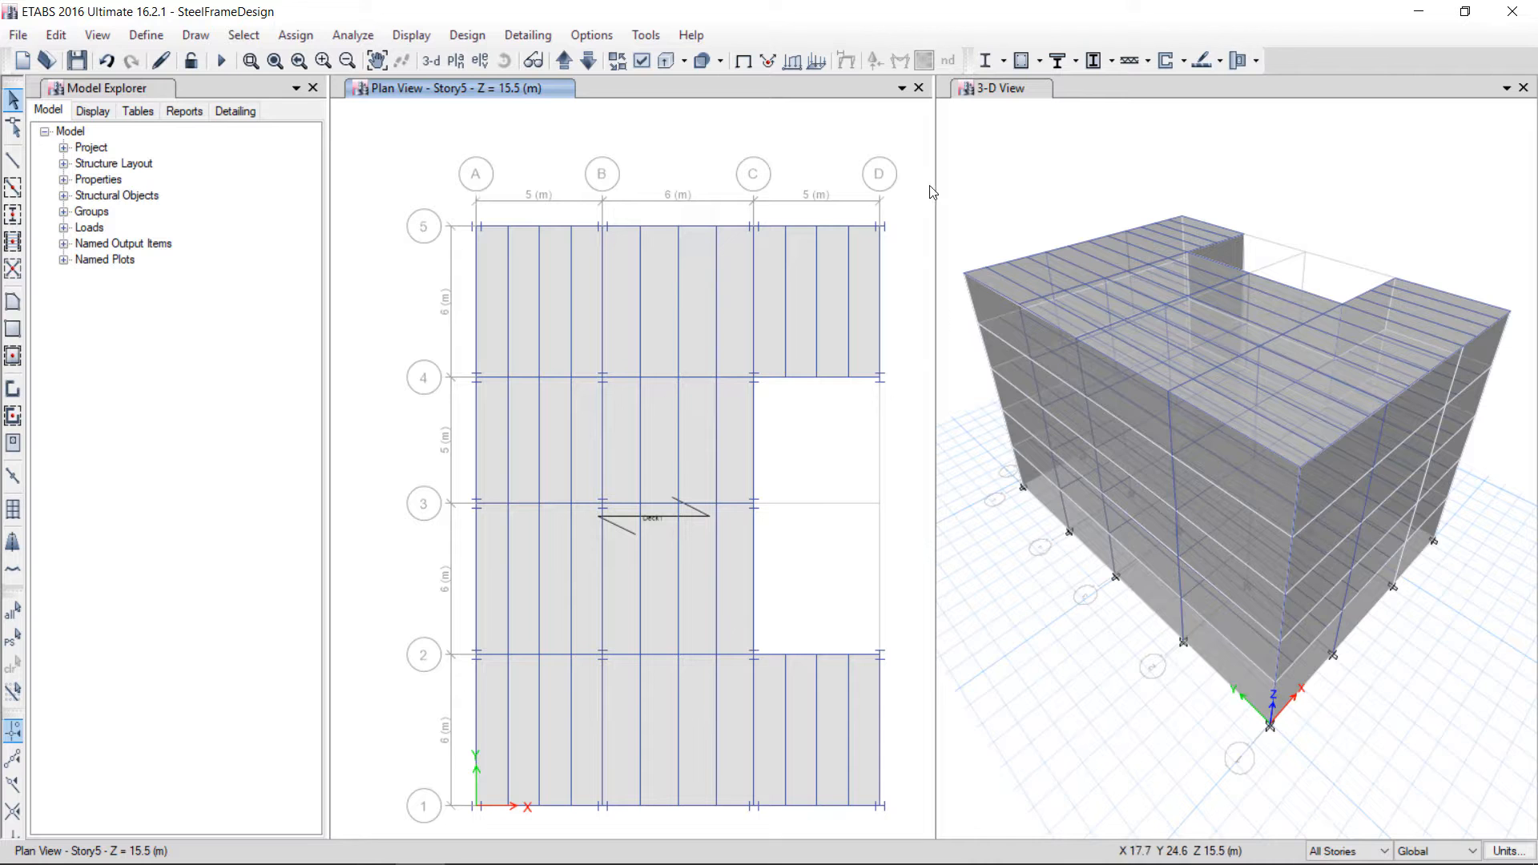
pyautogui.click(996, 177)
pyautogui.click(480, 60)
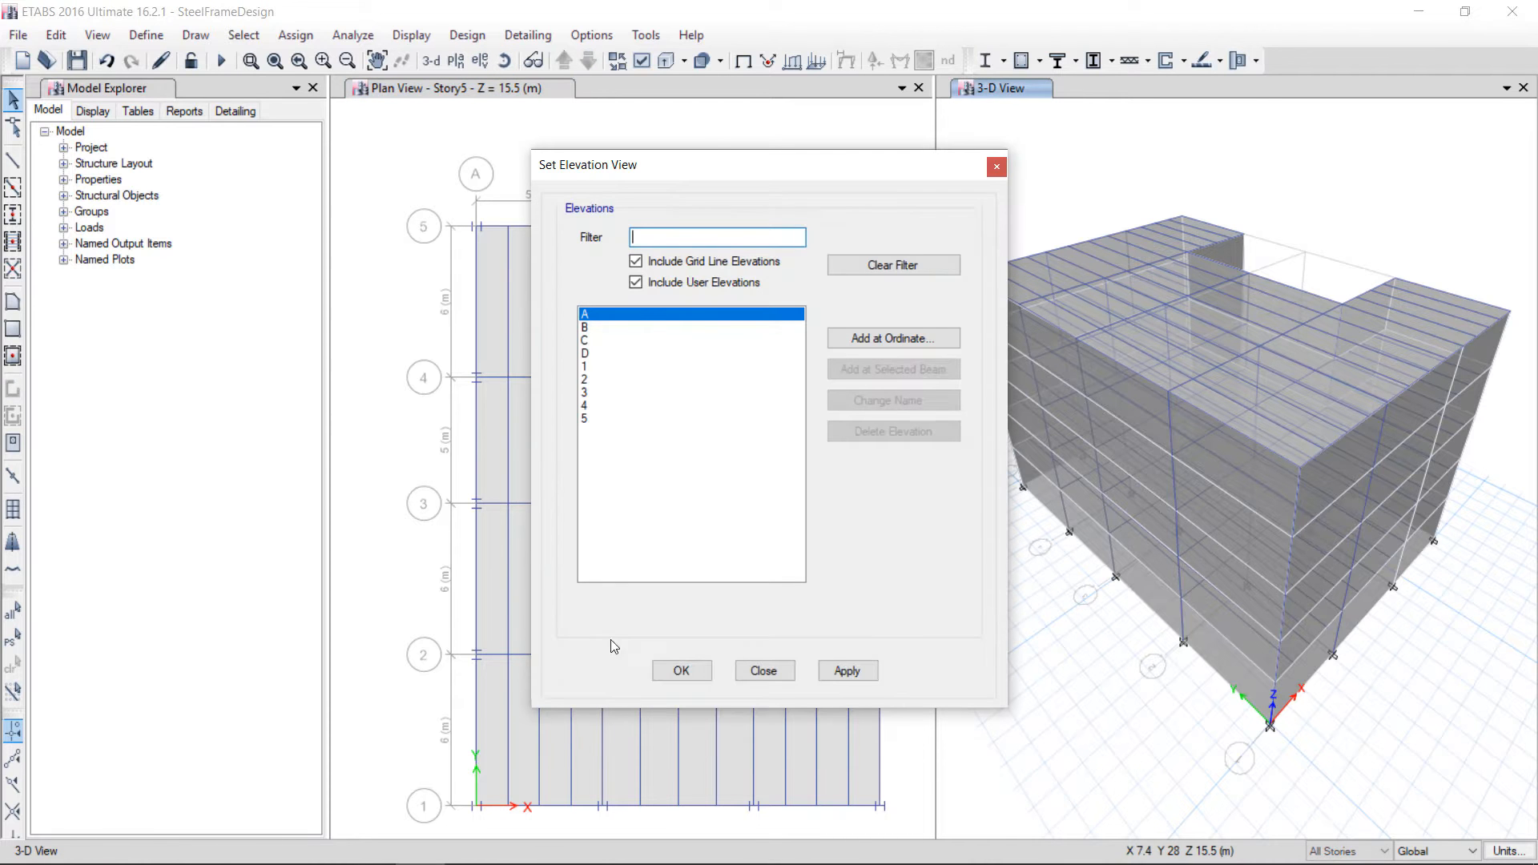
pyautogui.click(846, 671)
pyautogui.click(680, 669)
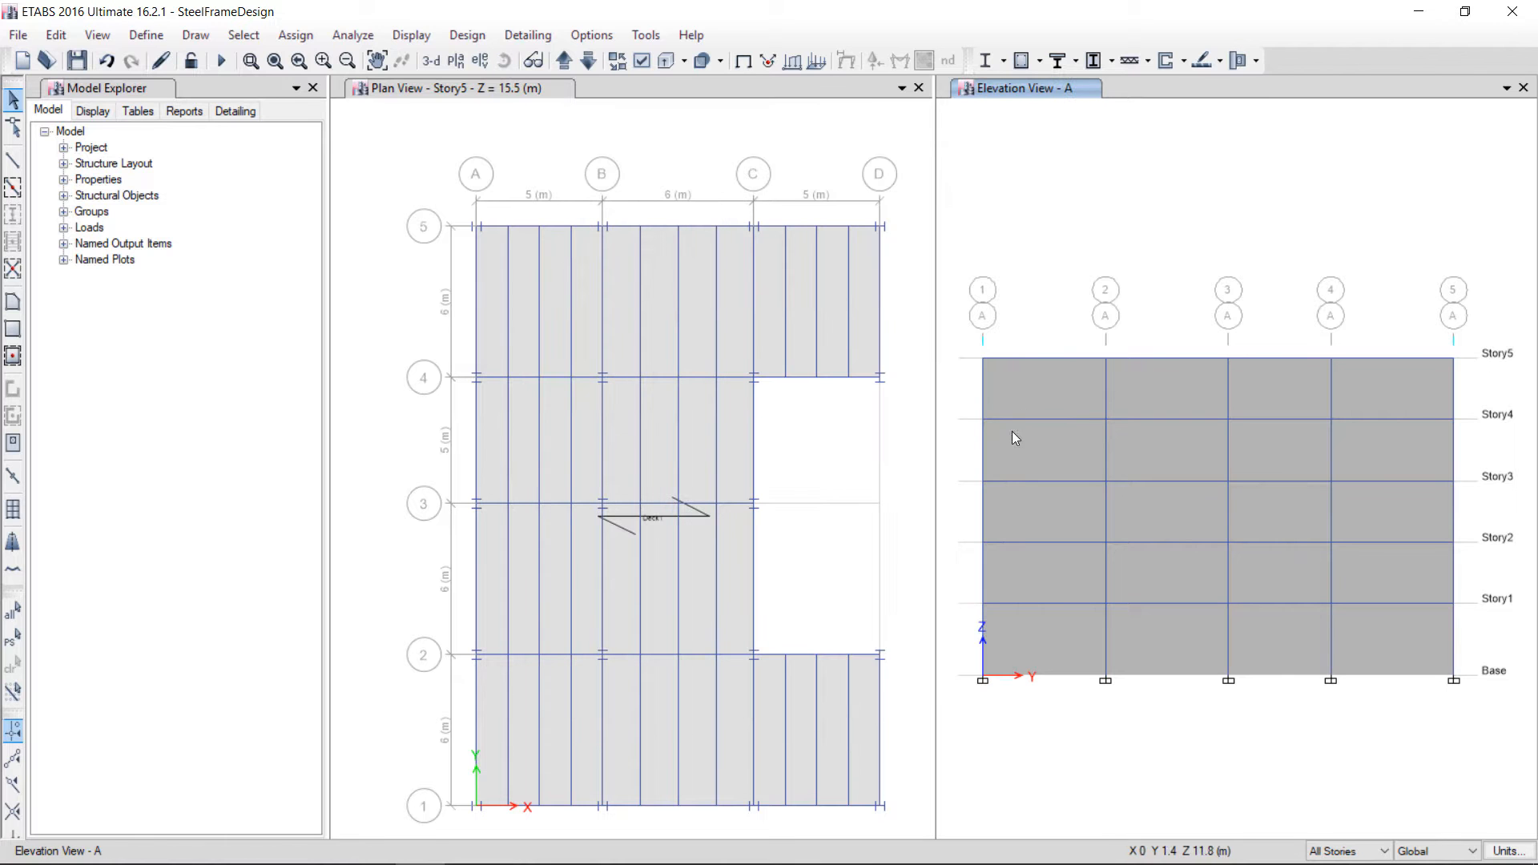
# Select the grid A cladding panels between grids 1 and 2 and open the wind pressure coefficient assignment without applying it
pyautogui.click(1026, 398)
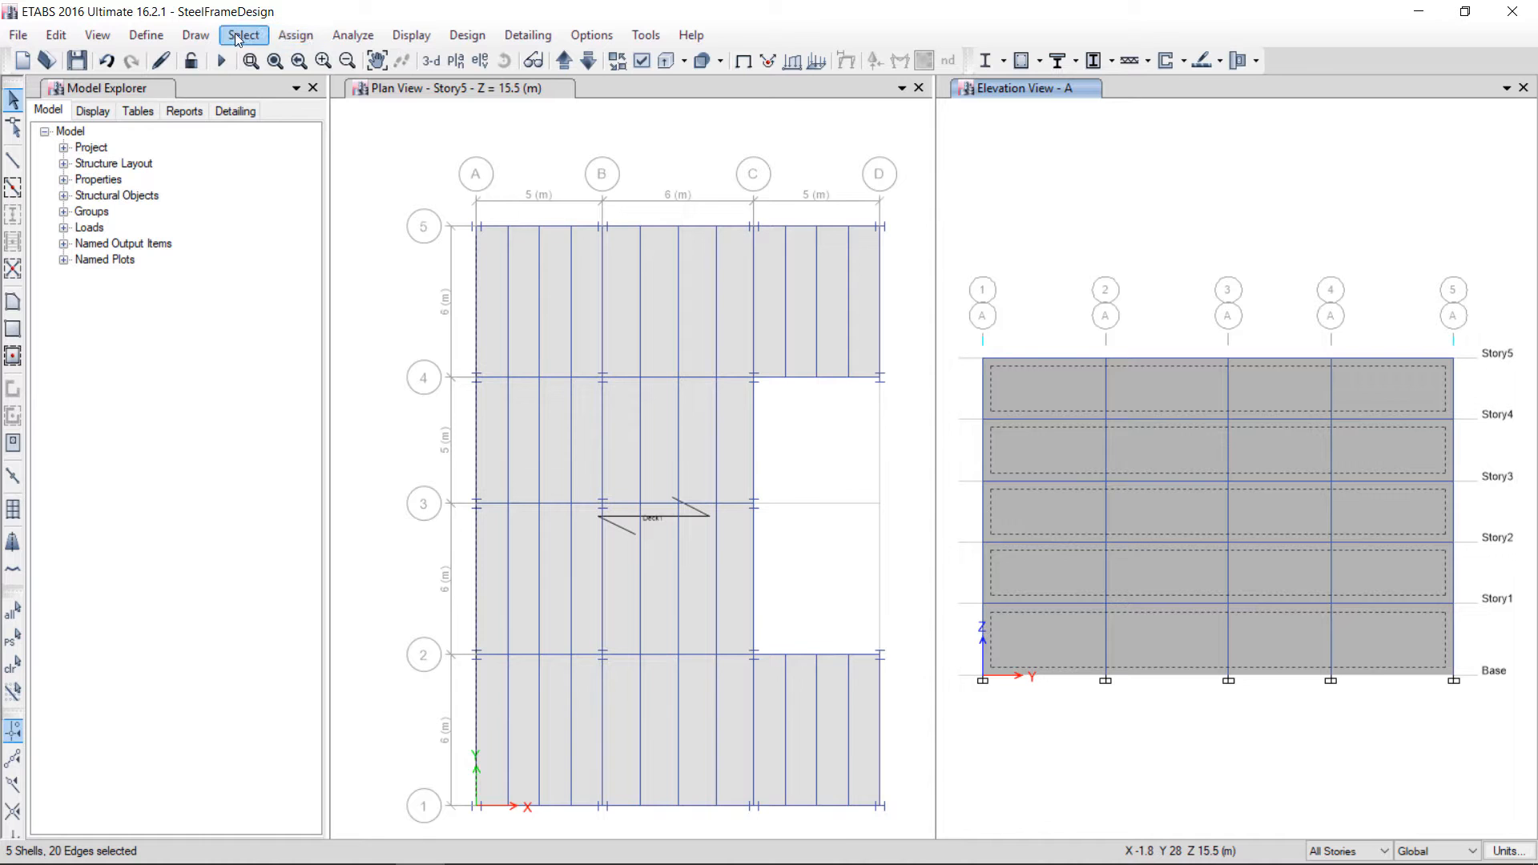
pyautogui.click(296, 35)
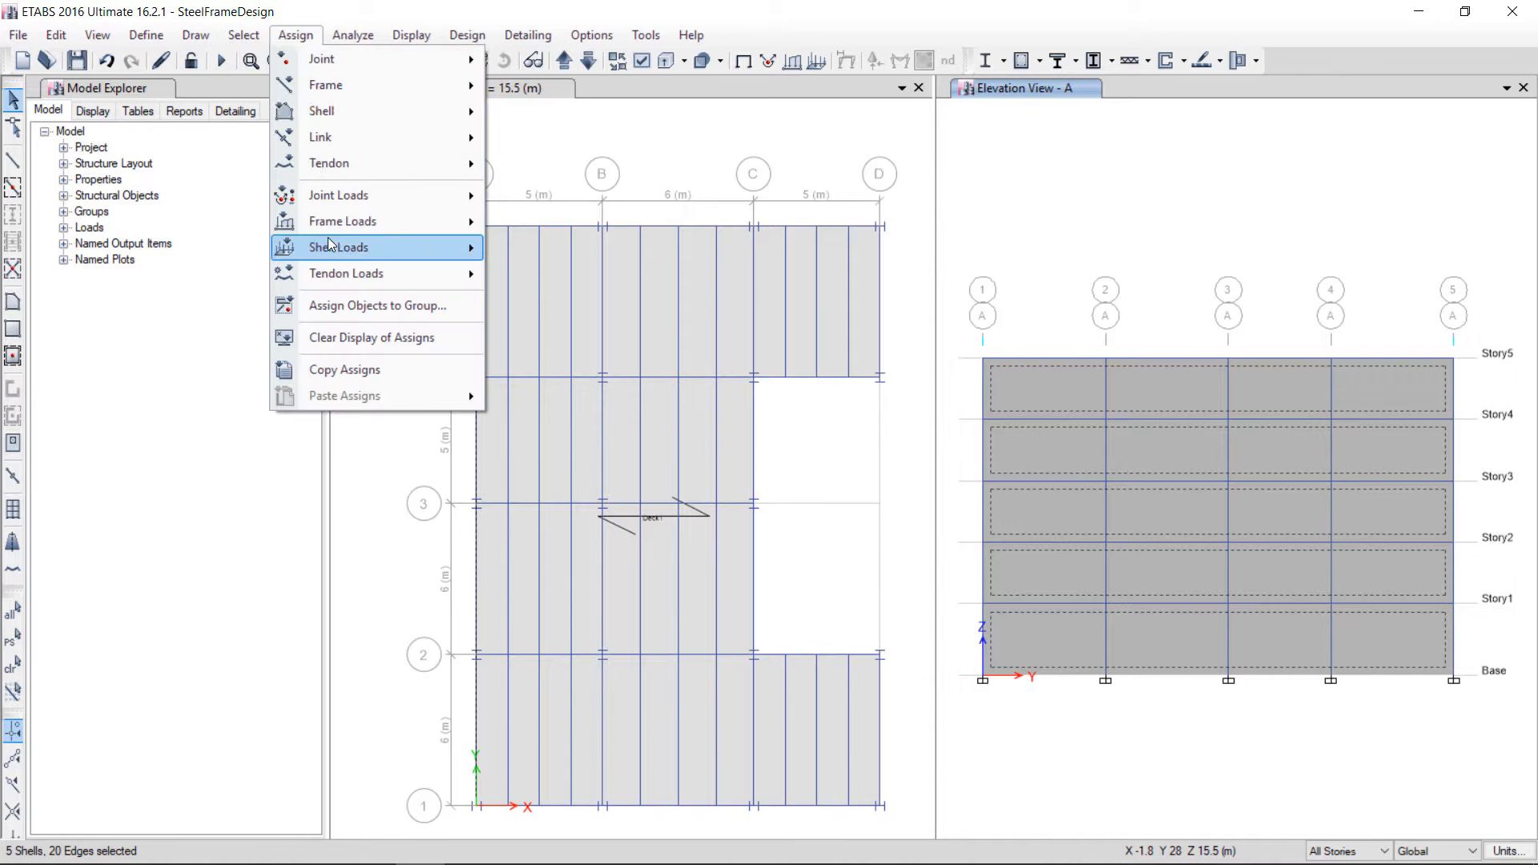
pyautogui.moveTo(391, 246)
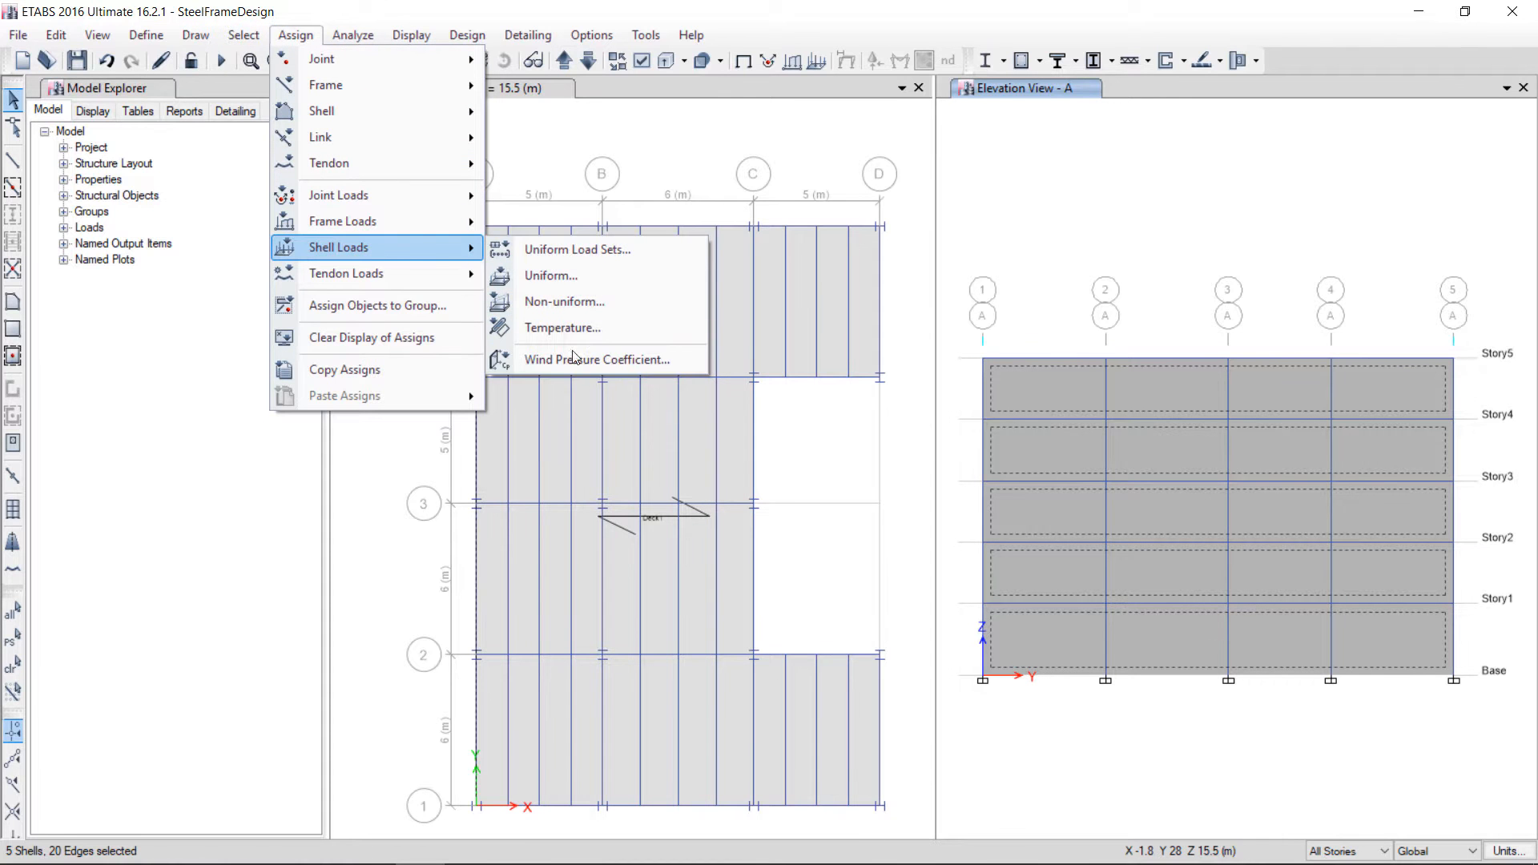
pyautogui.click(573, 358)
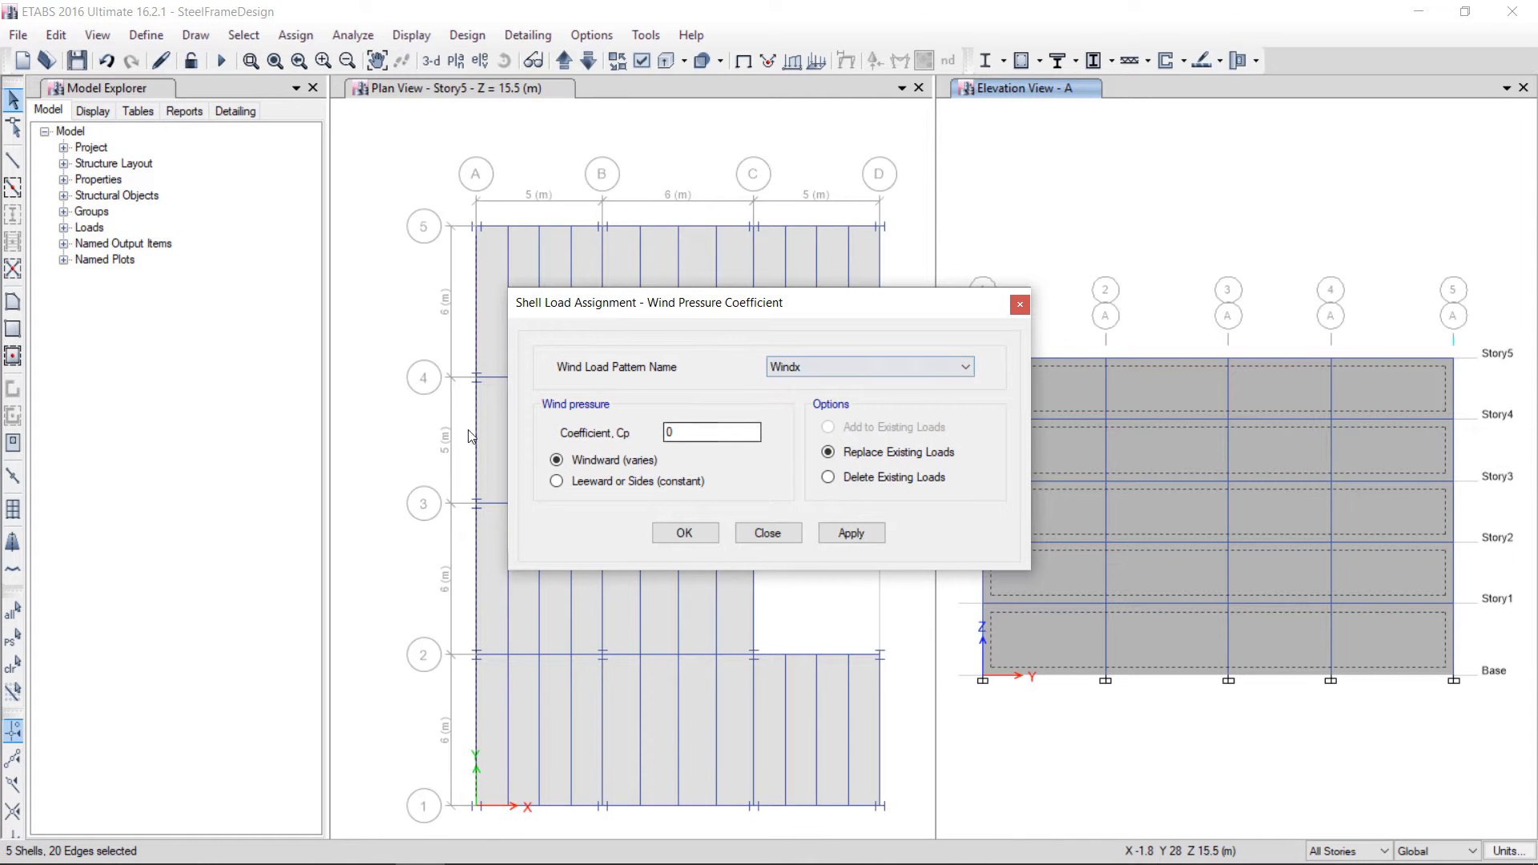
pyautogui.doubleClick(668, 433)
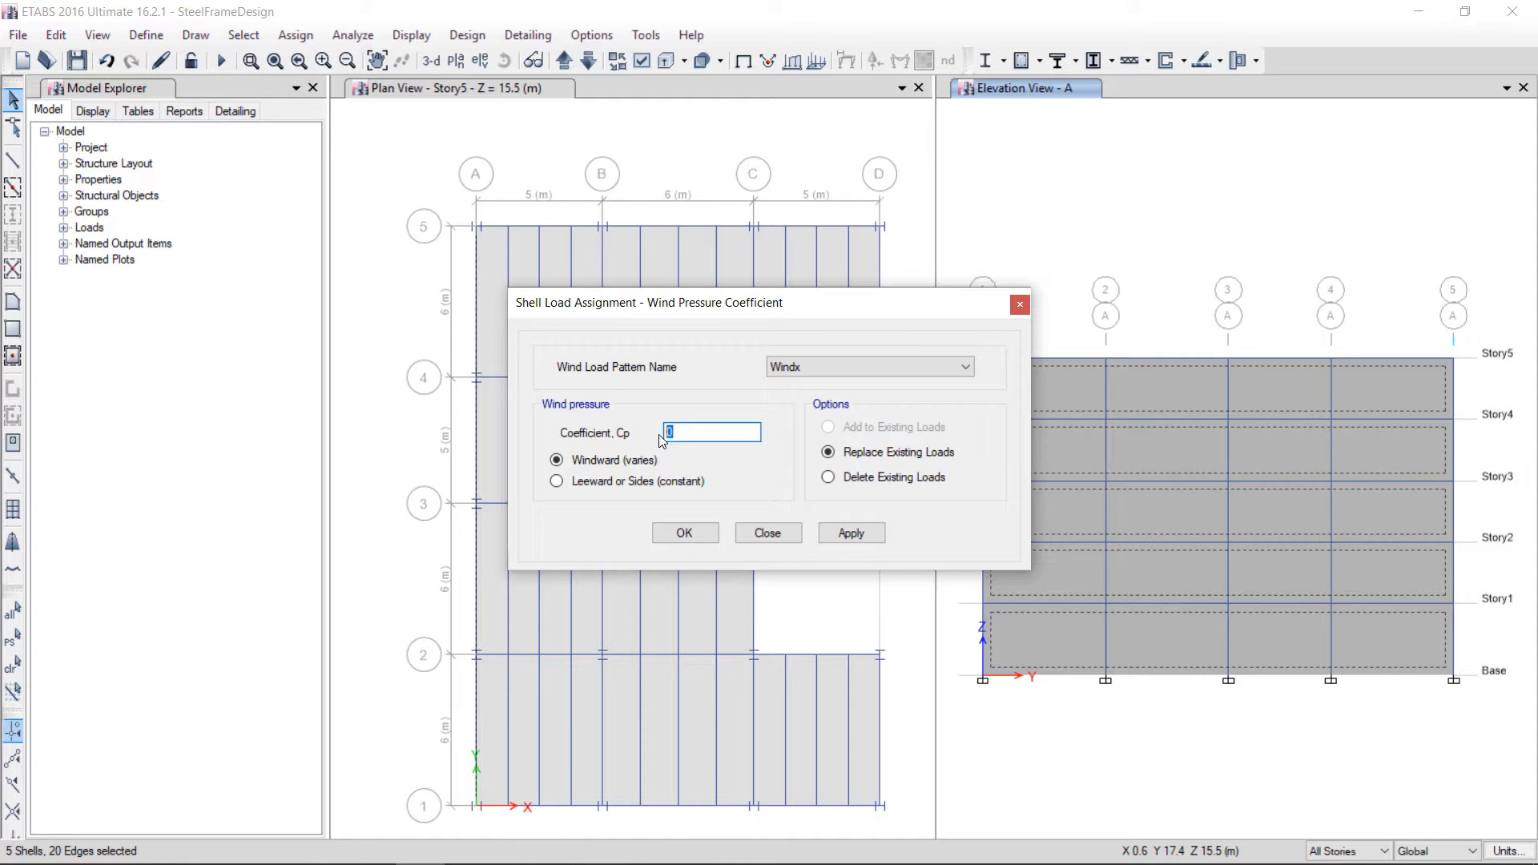
pyautogui.click(768, 534)
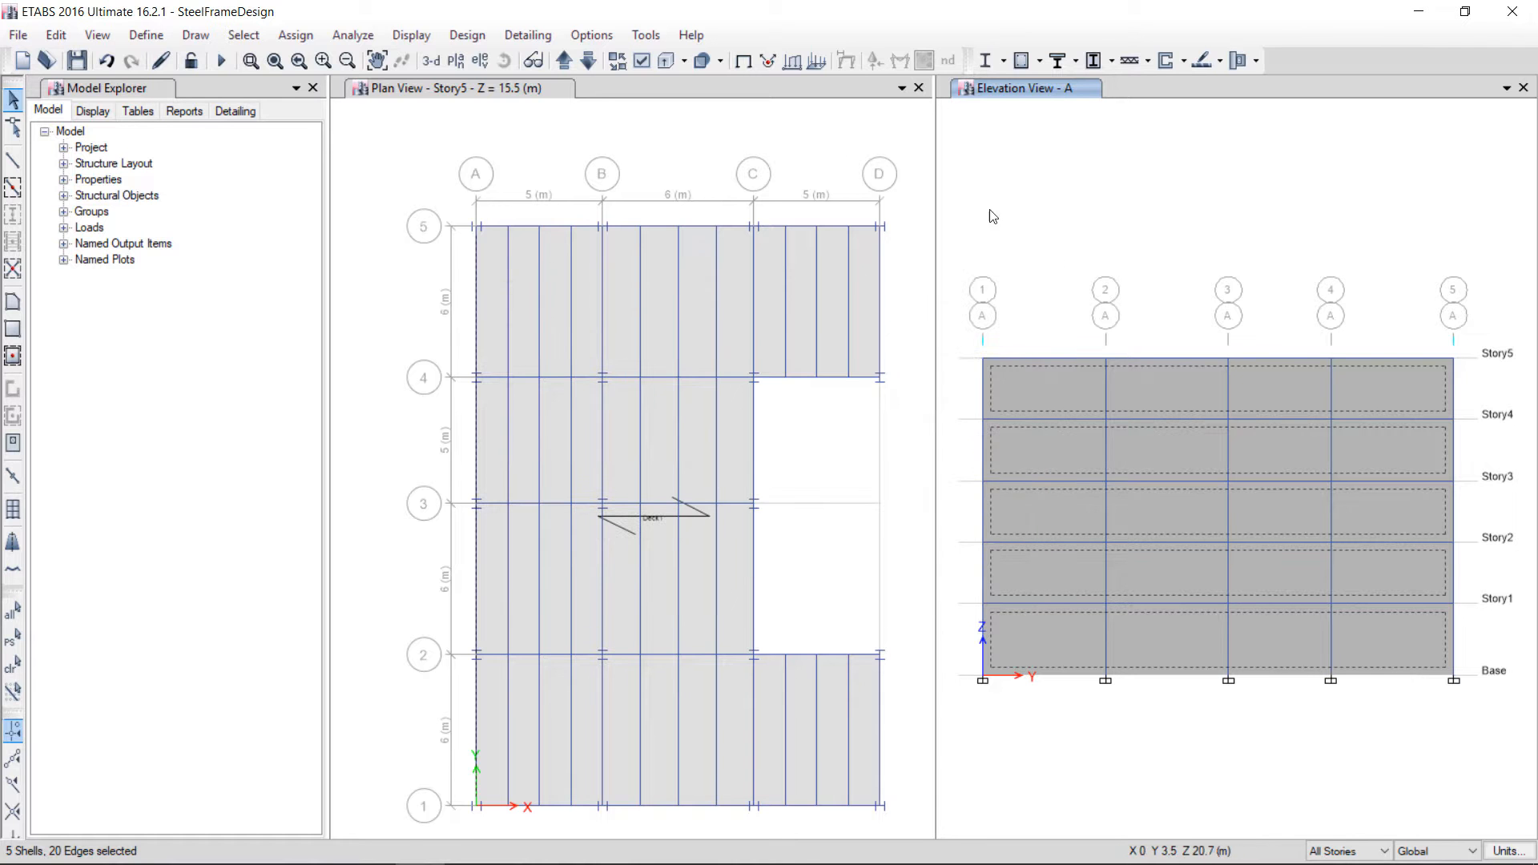
# Switch the elevation window to a 3-D view and display shell local axes in the view options
pyautogui.click(430, 62)
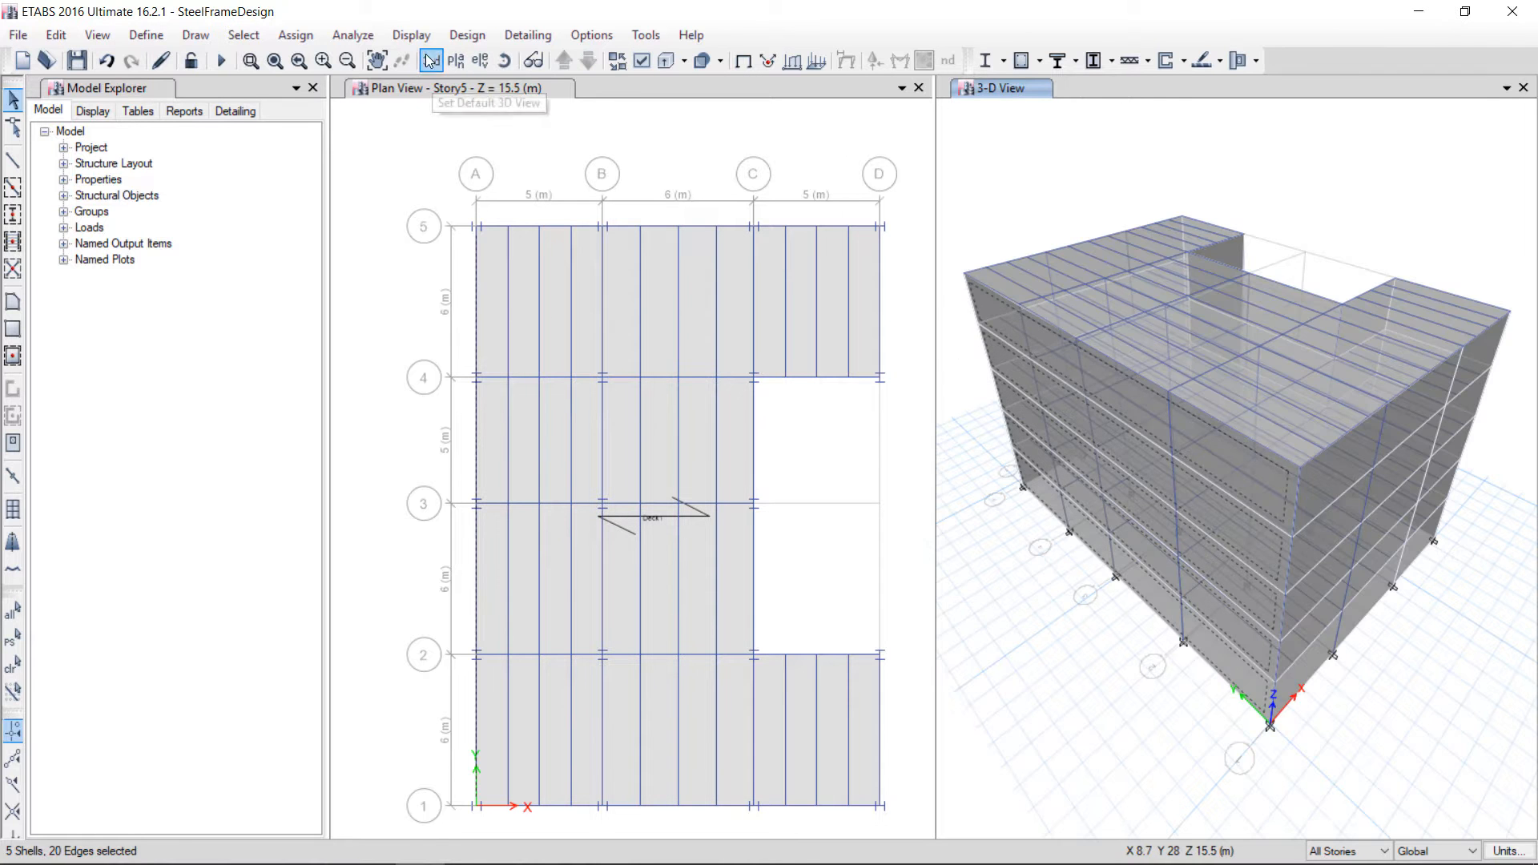
pyautogui.click(531, 60)
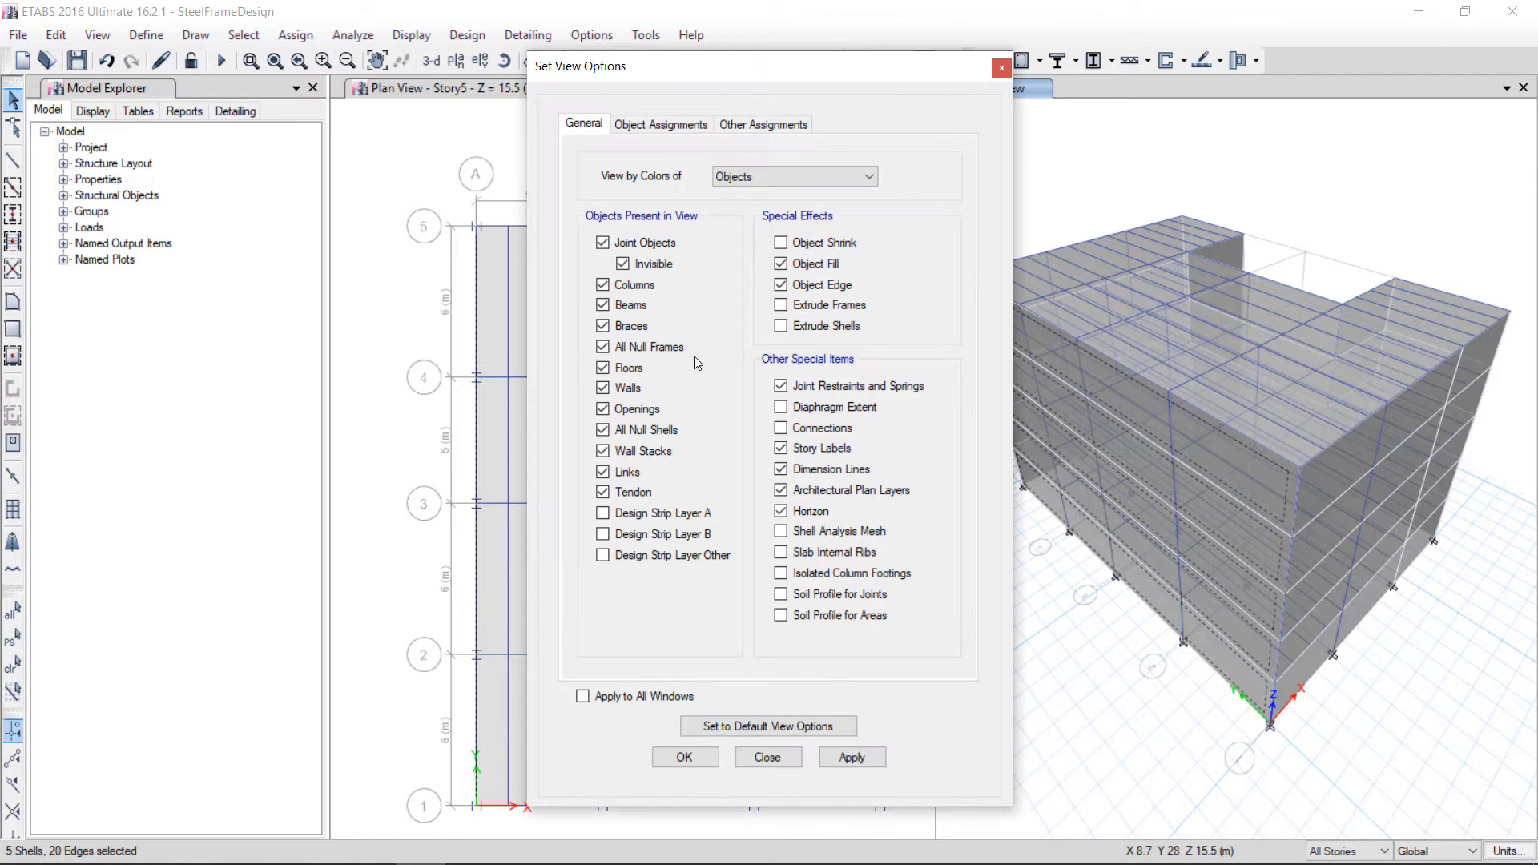
pyautogui.click(661, 128)
pyautogui.click(604, 414)
pyautogui.click(853, 760)
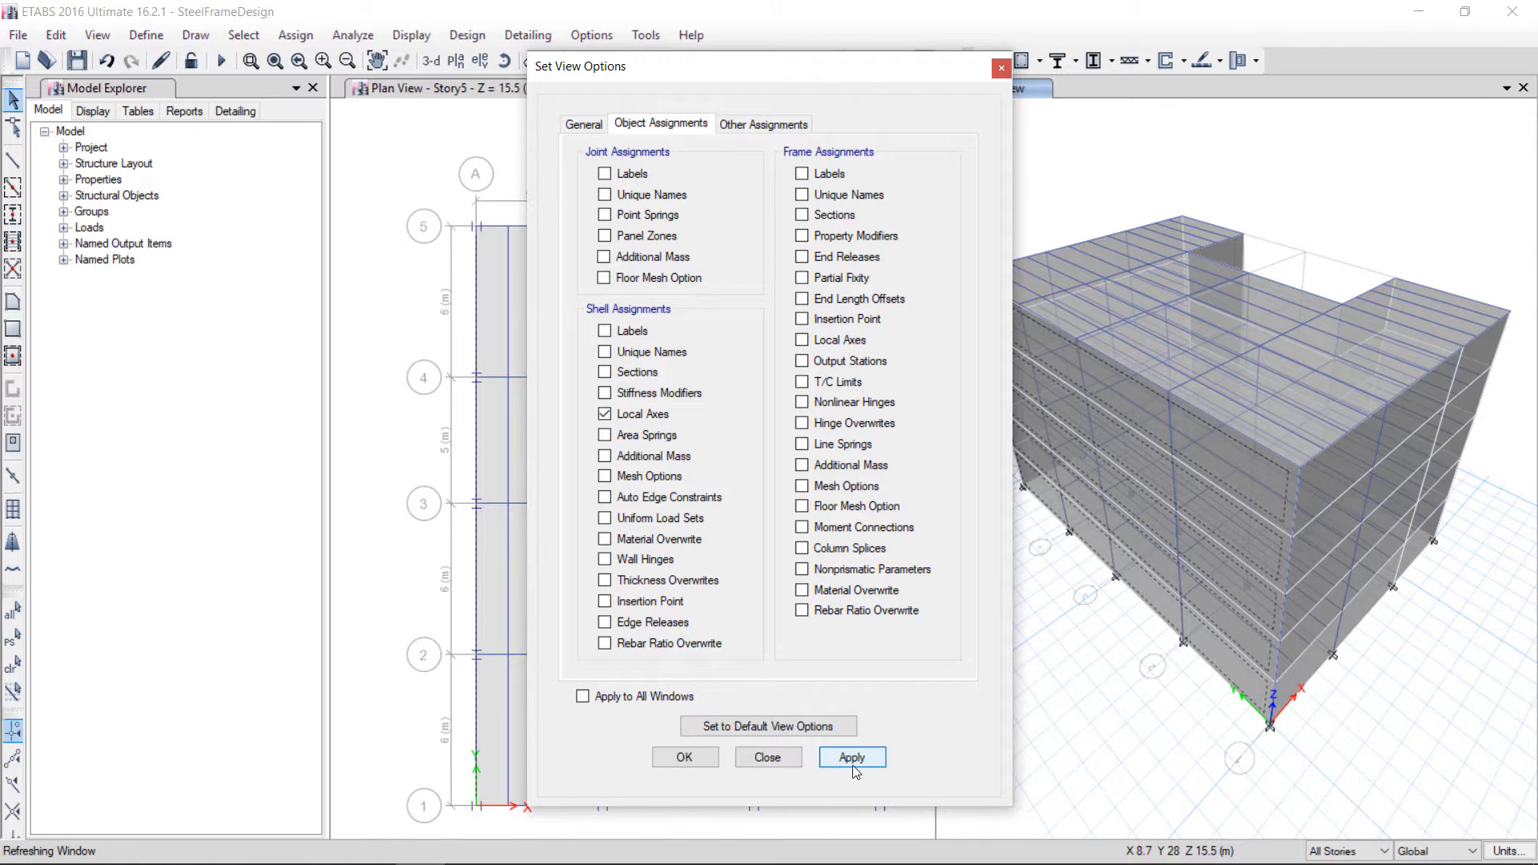
pyautogui.click(705, 757)
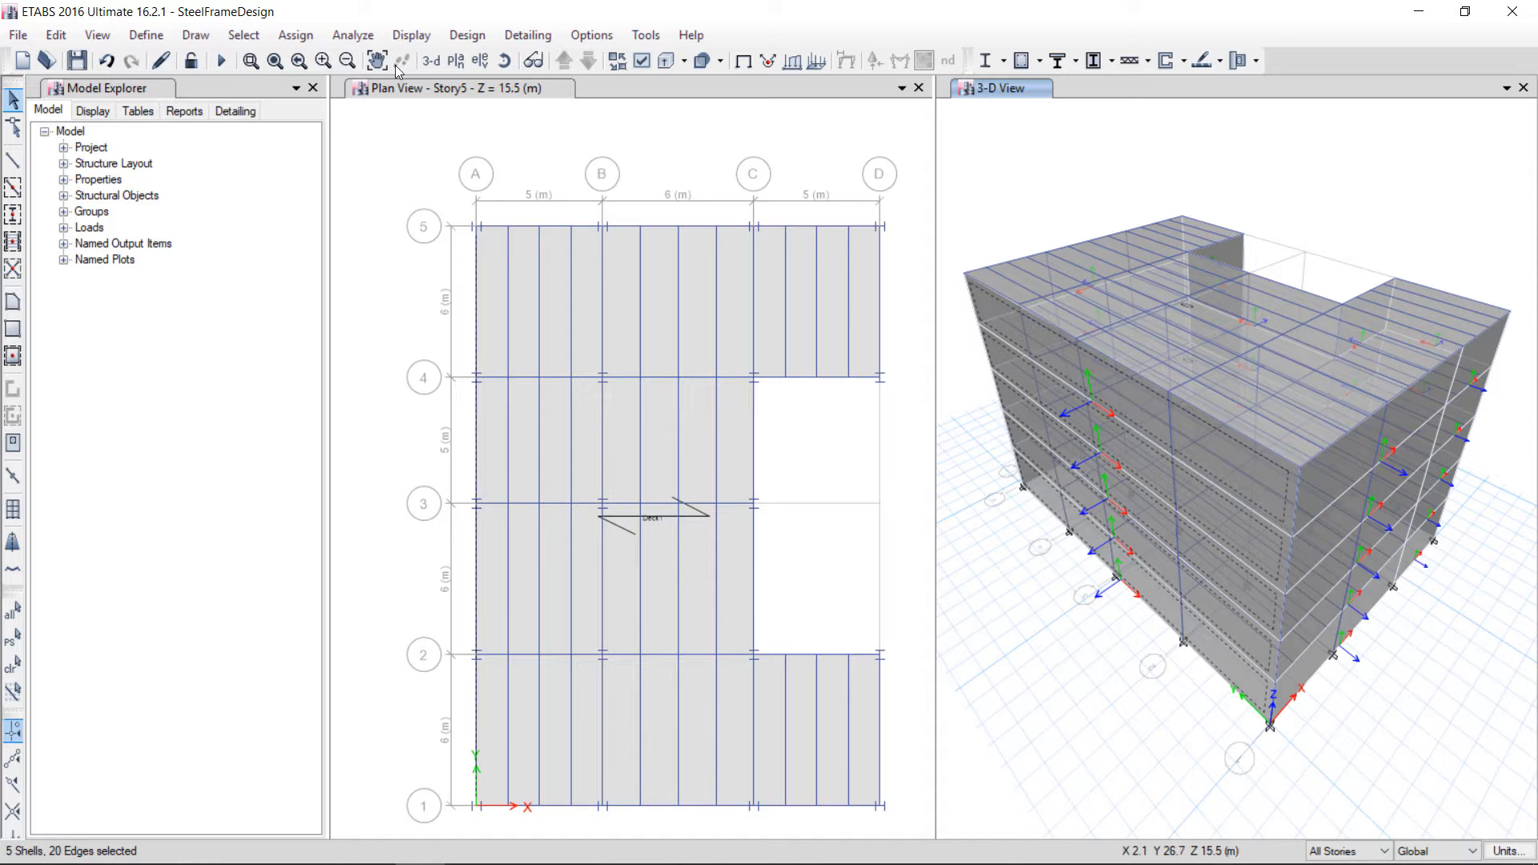
pyautogui.click(296, 34)
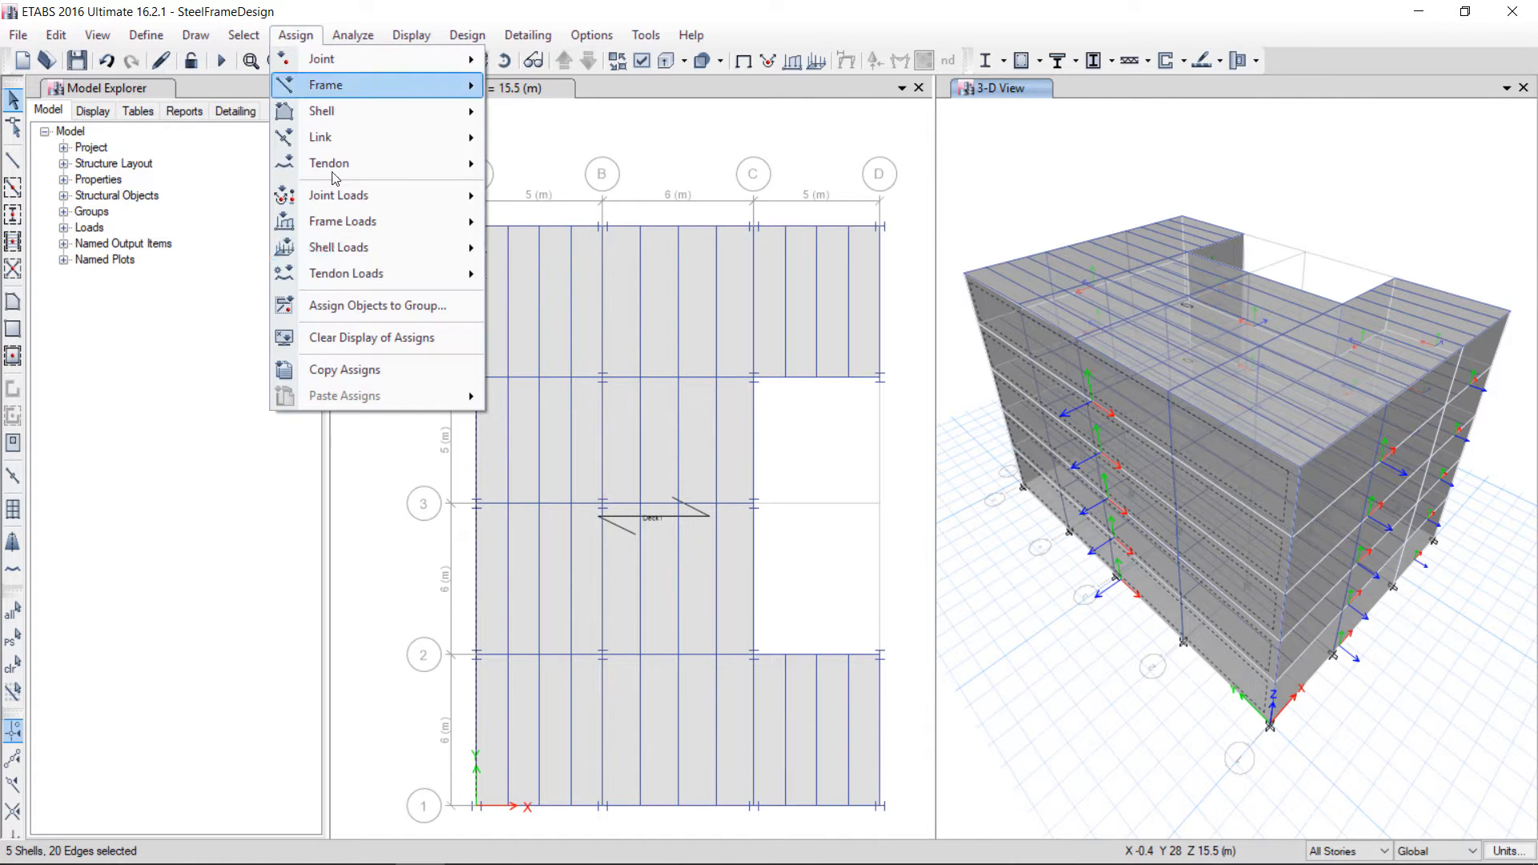
pyautogui.moveTo(351, 247)
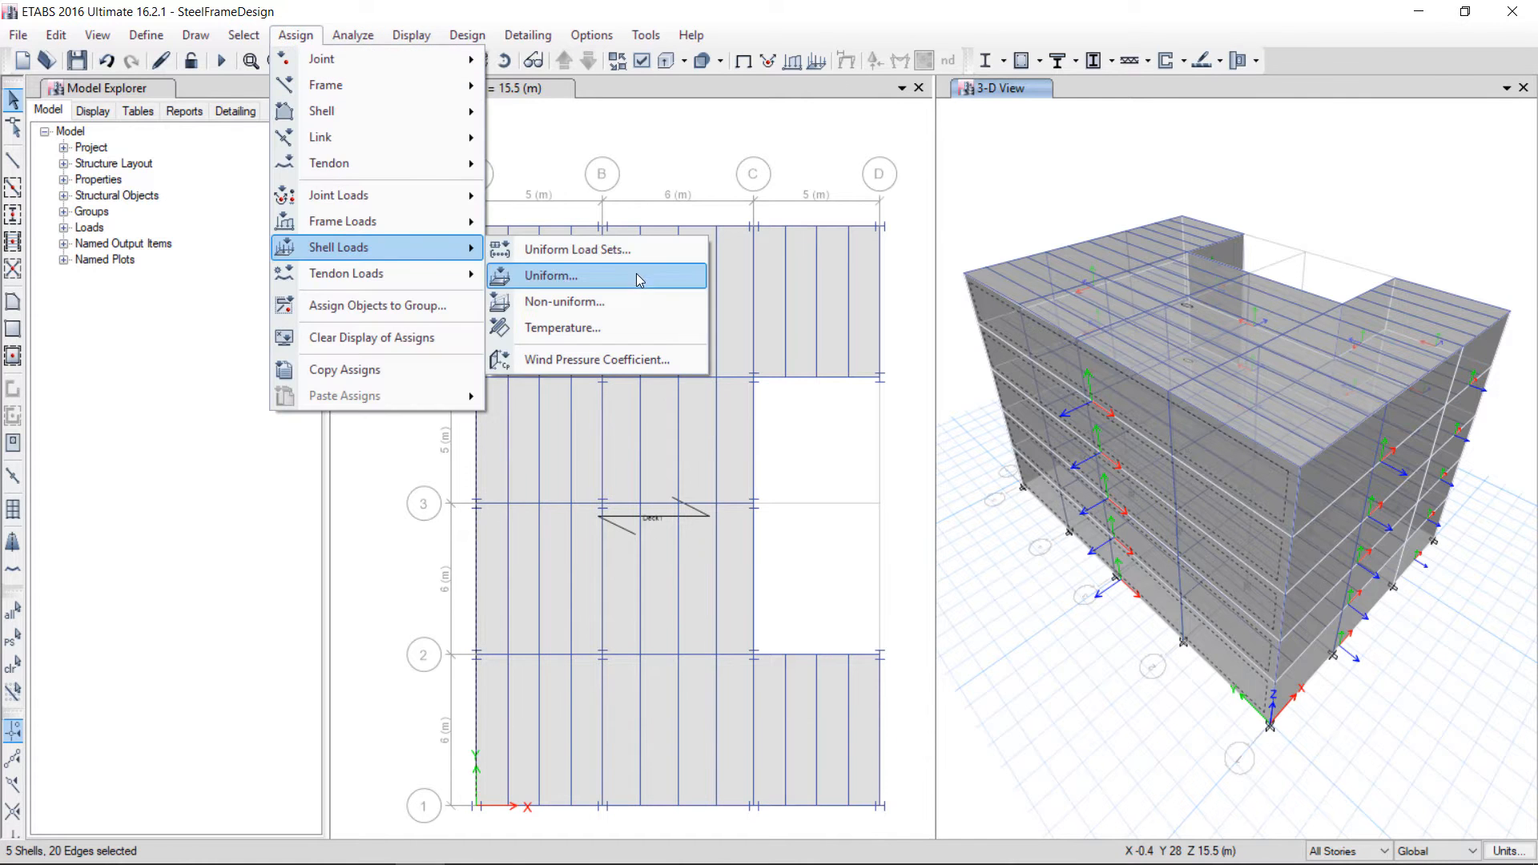
pyautogui.click(580, 285)
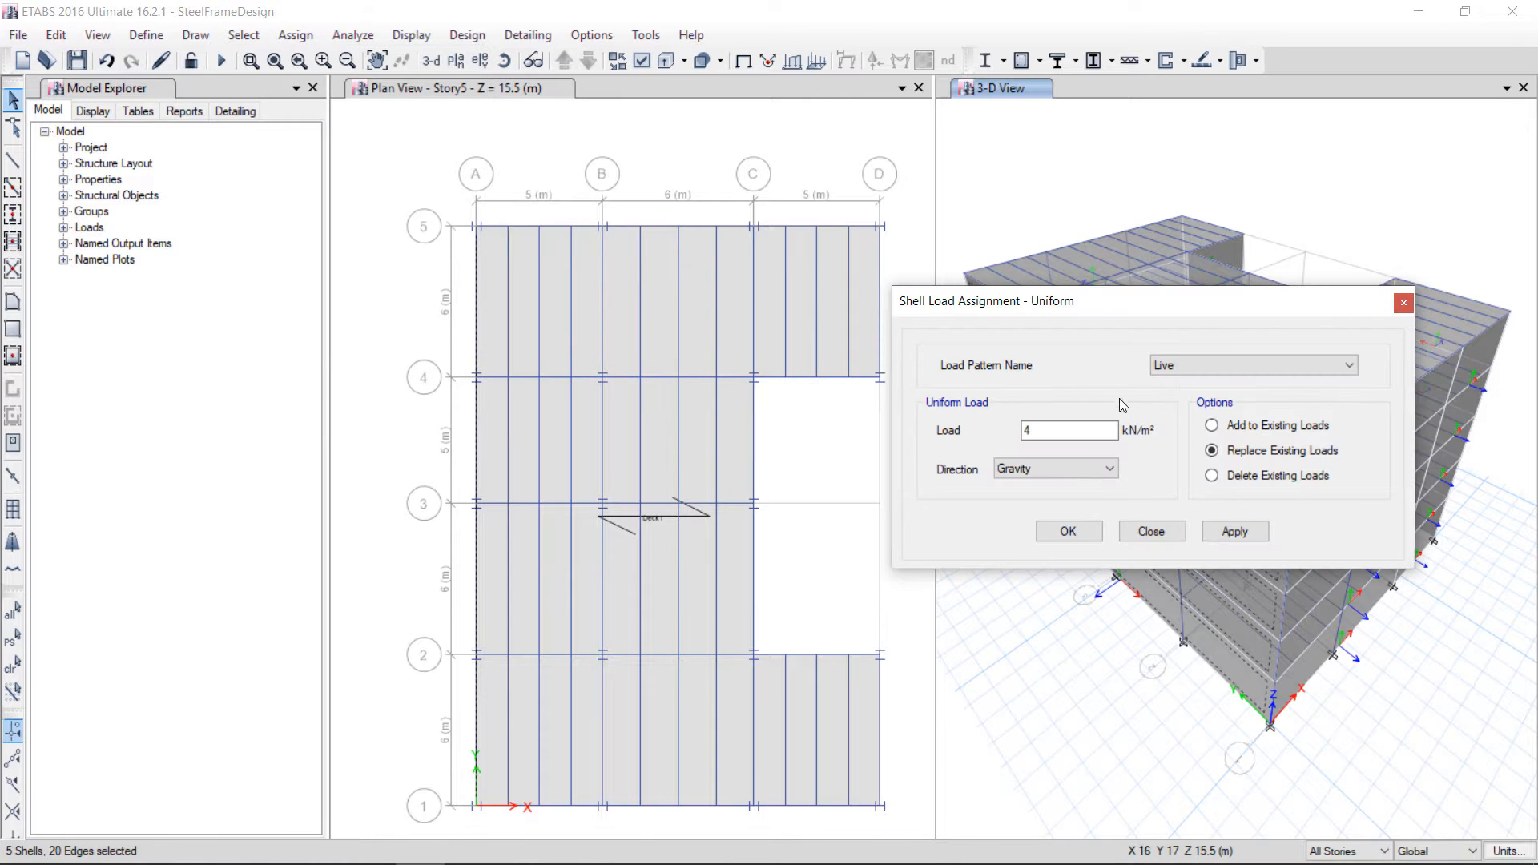
pyautogui.click(1184, 531)
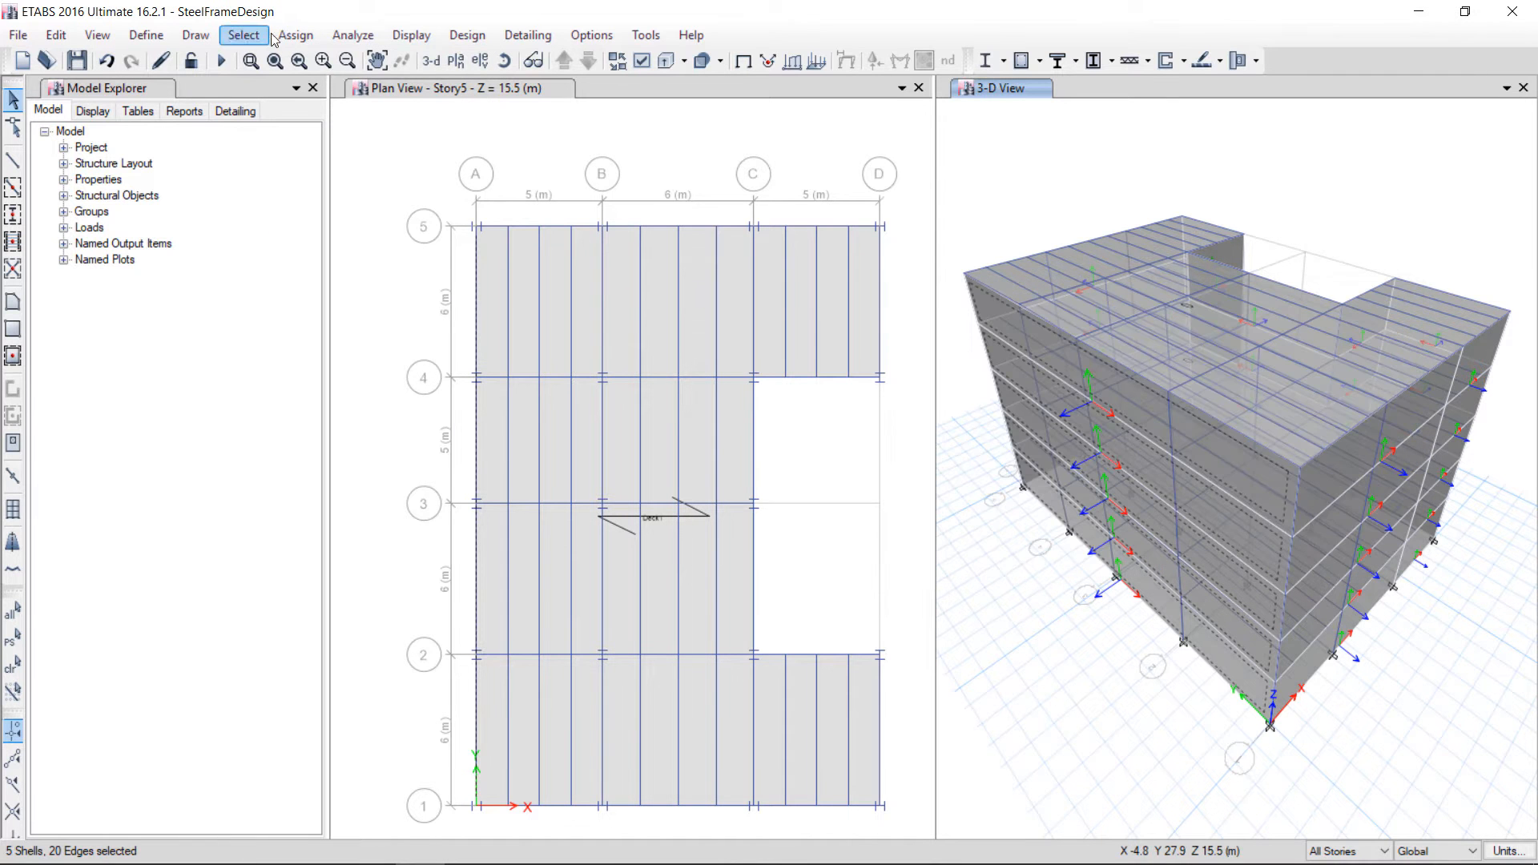
# Assign a windward wind pressure coefficient Cp of -0.8 for the Windx pattern to the selected cladding panels
pyautogui.click(296, 35)
pyautogui.moveTo(380, 248)
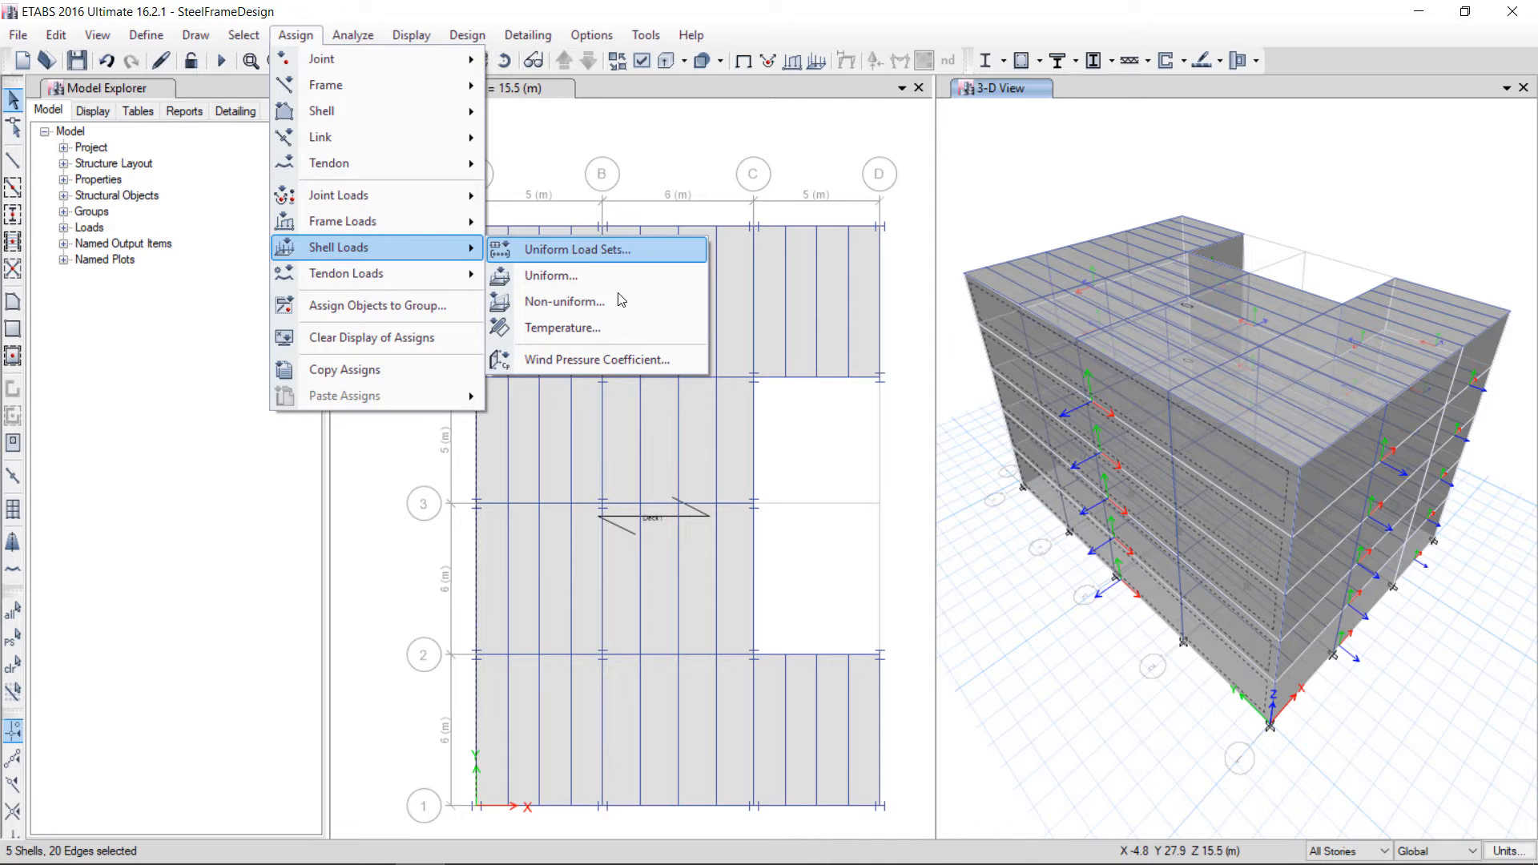
pyautogui.click(602, 358)
pyautogui.press('Tab')
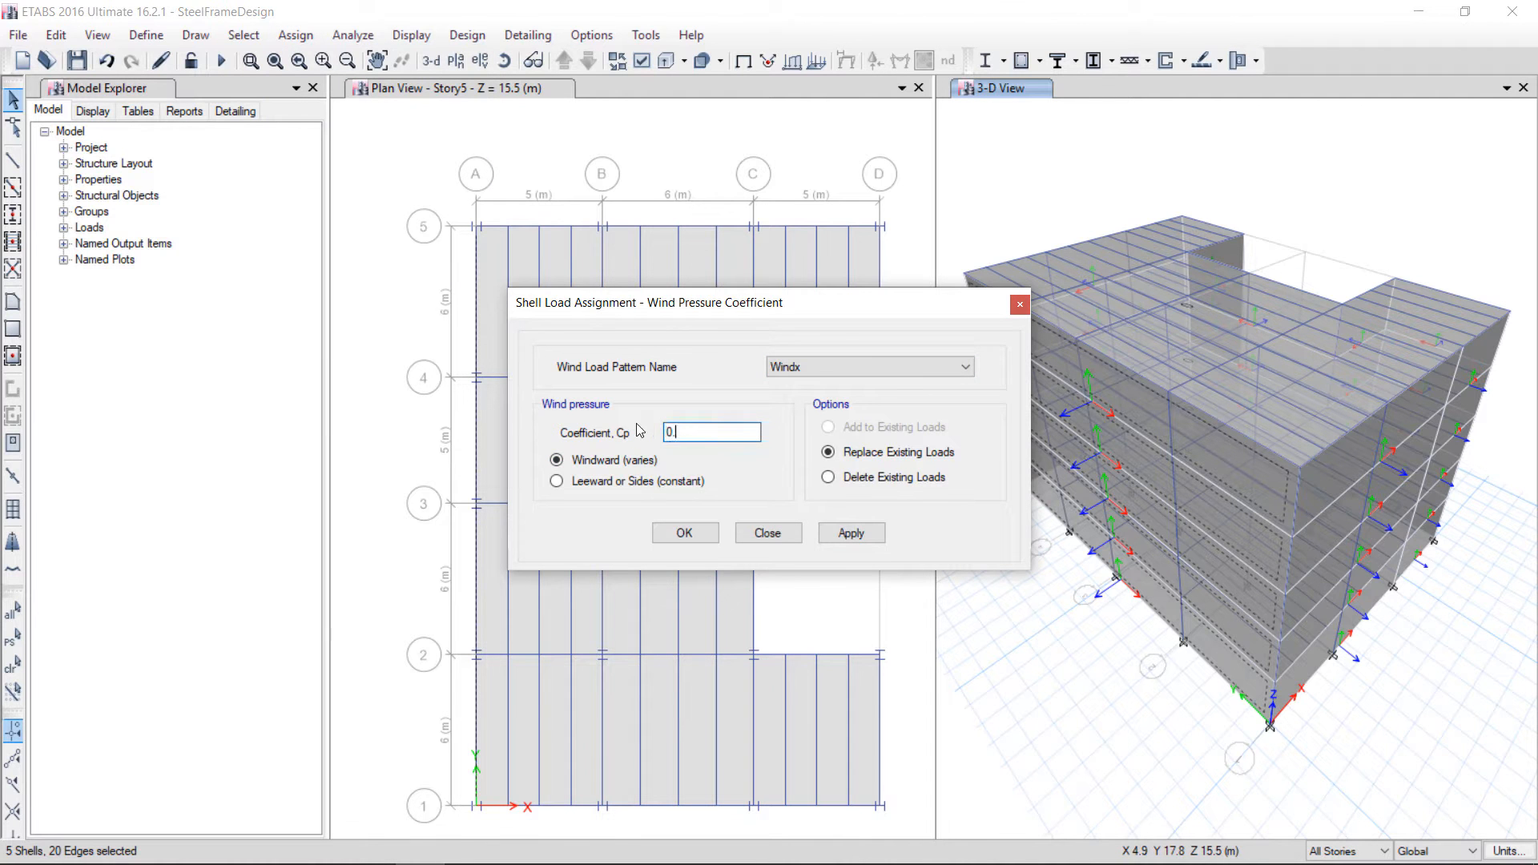
pyautogui.moveTo(844, 320); pyautogui.dragTo(693, 338)
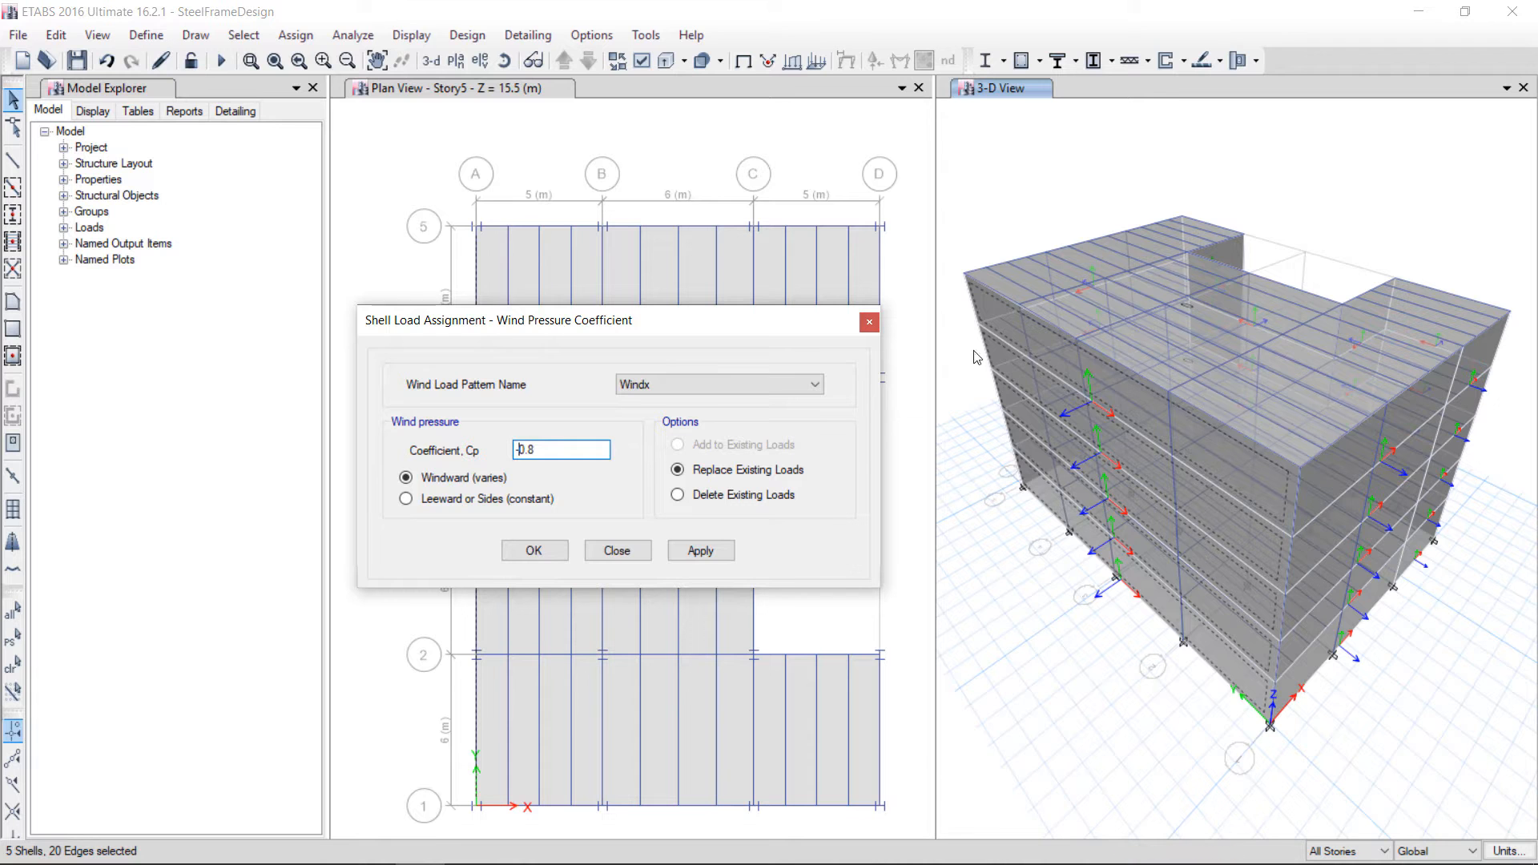
pyautogui.click(689, 559)
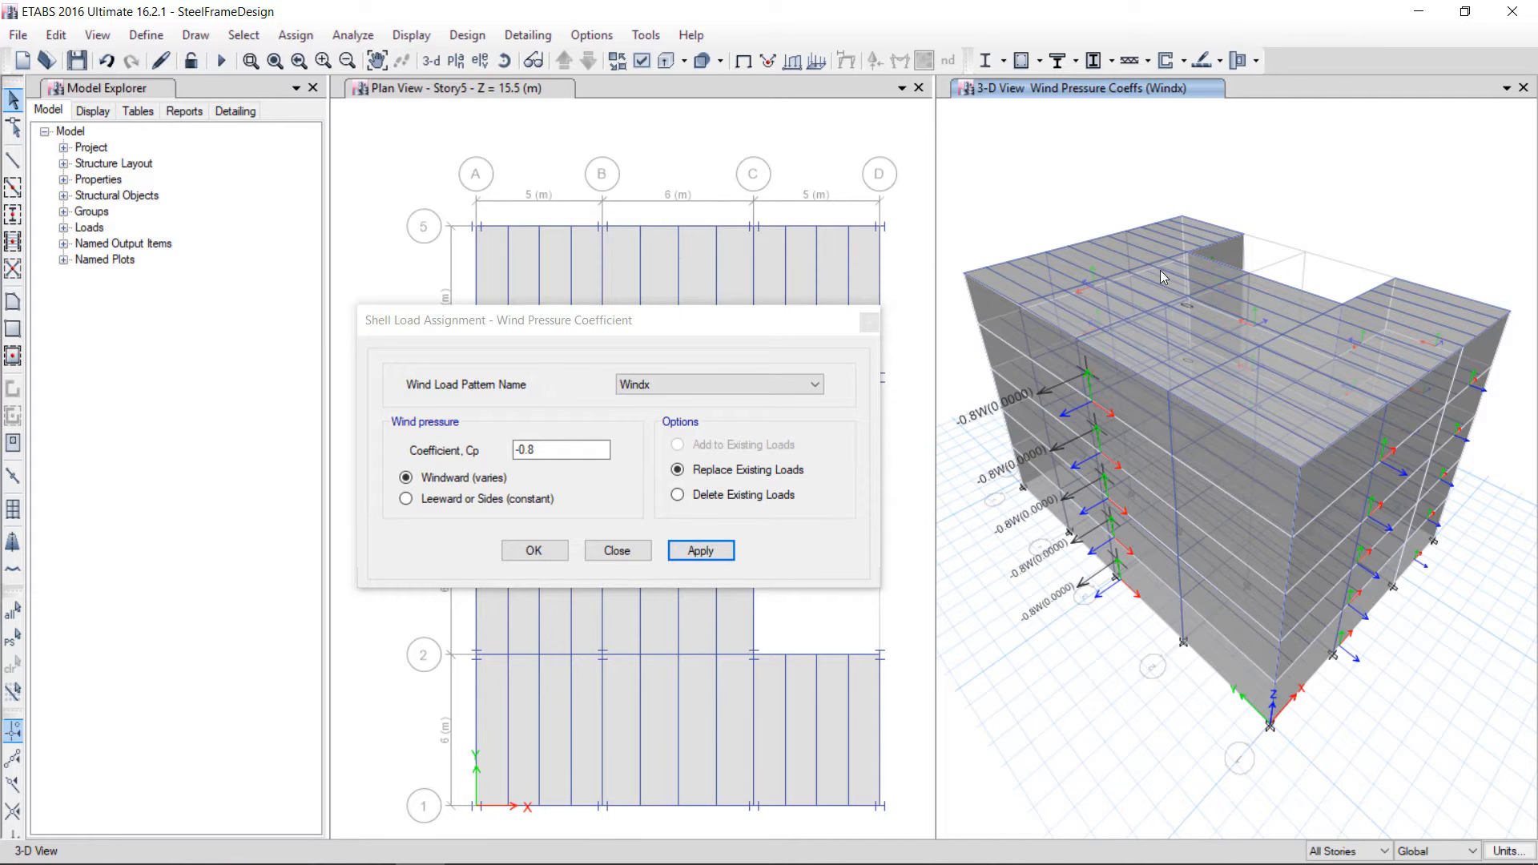
pyautogui.moveTo(753, 324); pyautogui.dragTo(1401, 248)
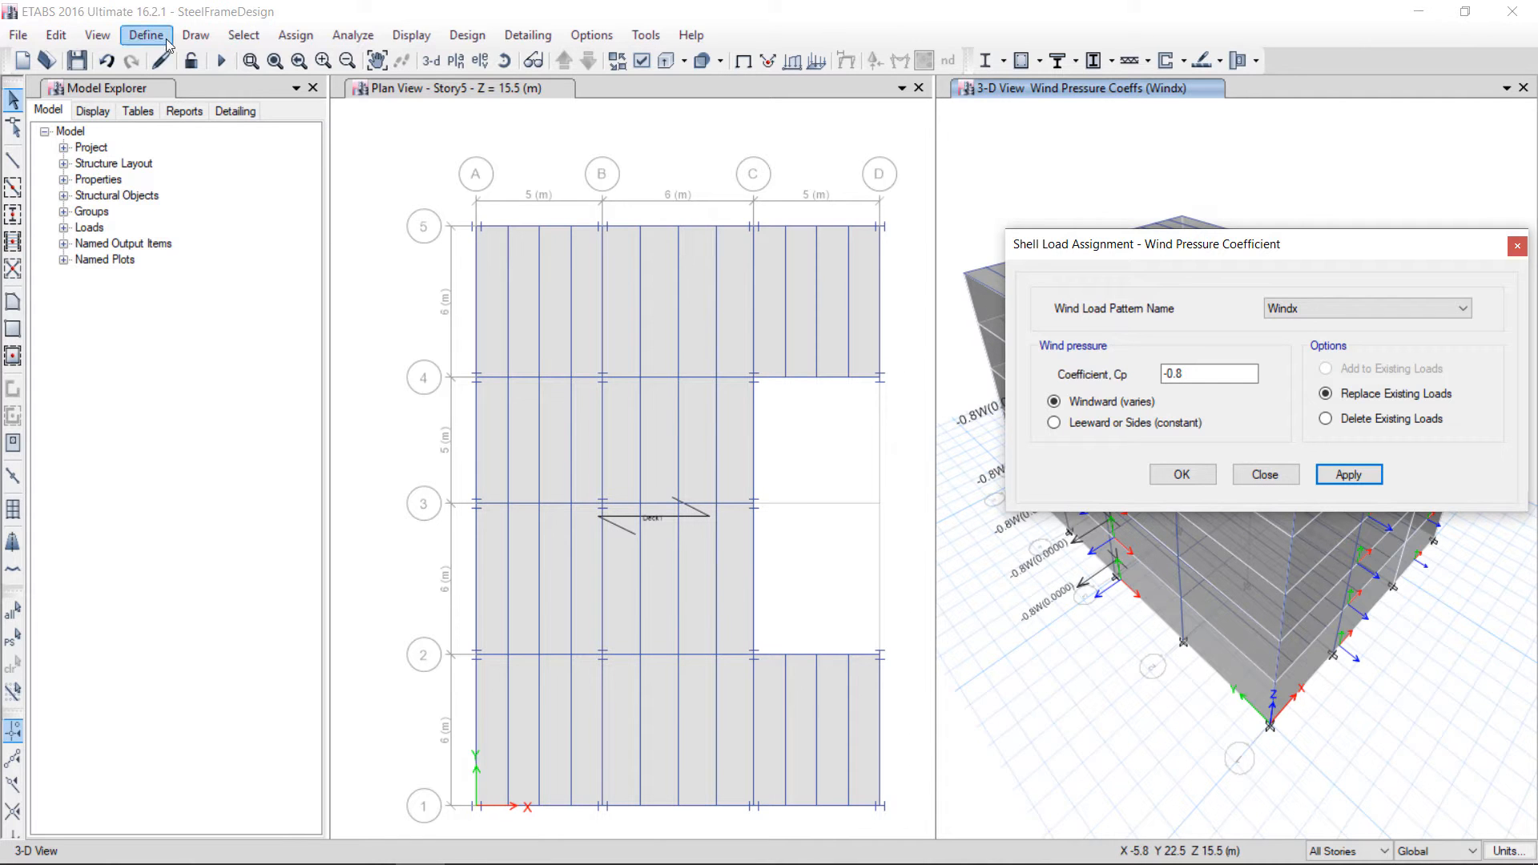
pyautogui.click(250, 61)
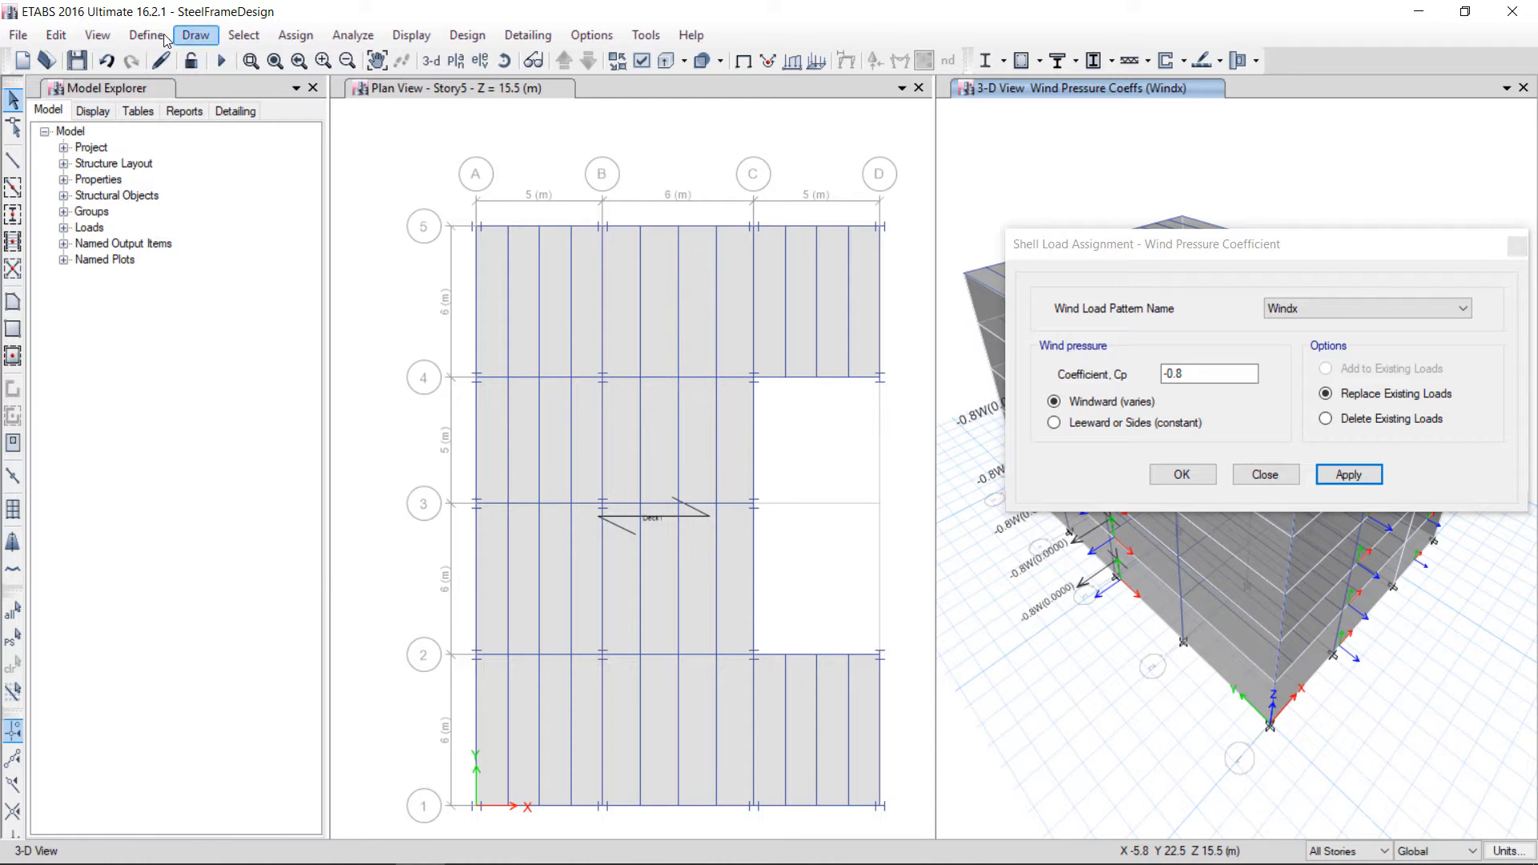
pyautogui.click(196, 36)
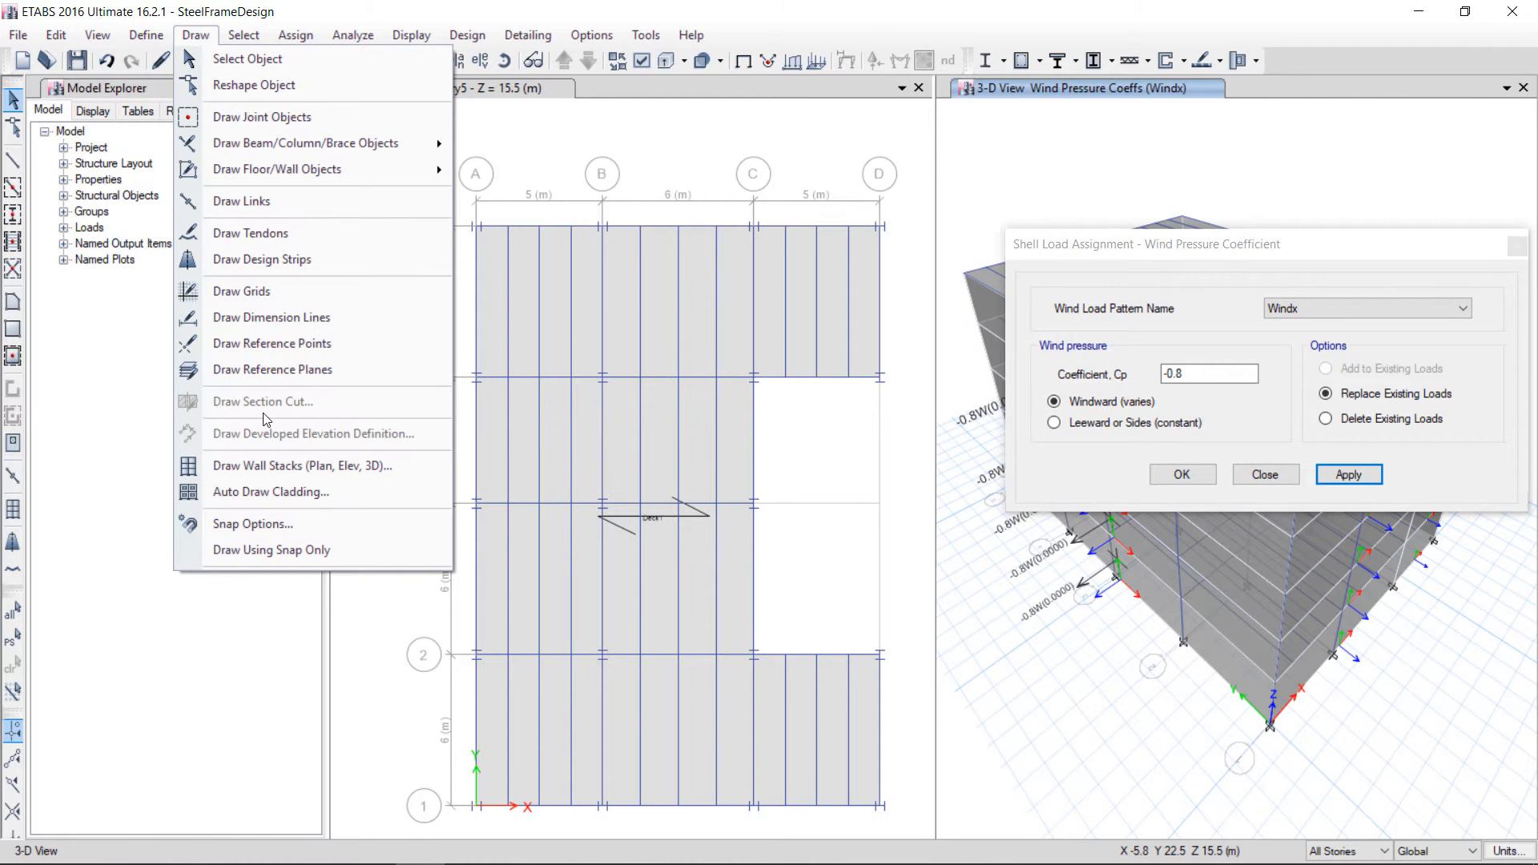
pyautogui.click(708, 5)
pyautogui.click(661, 86)
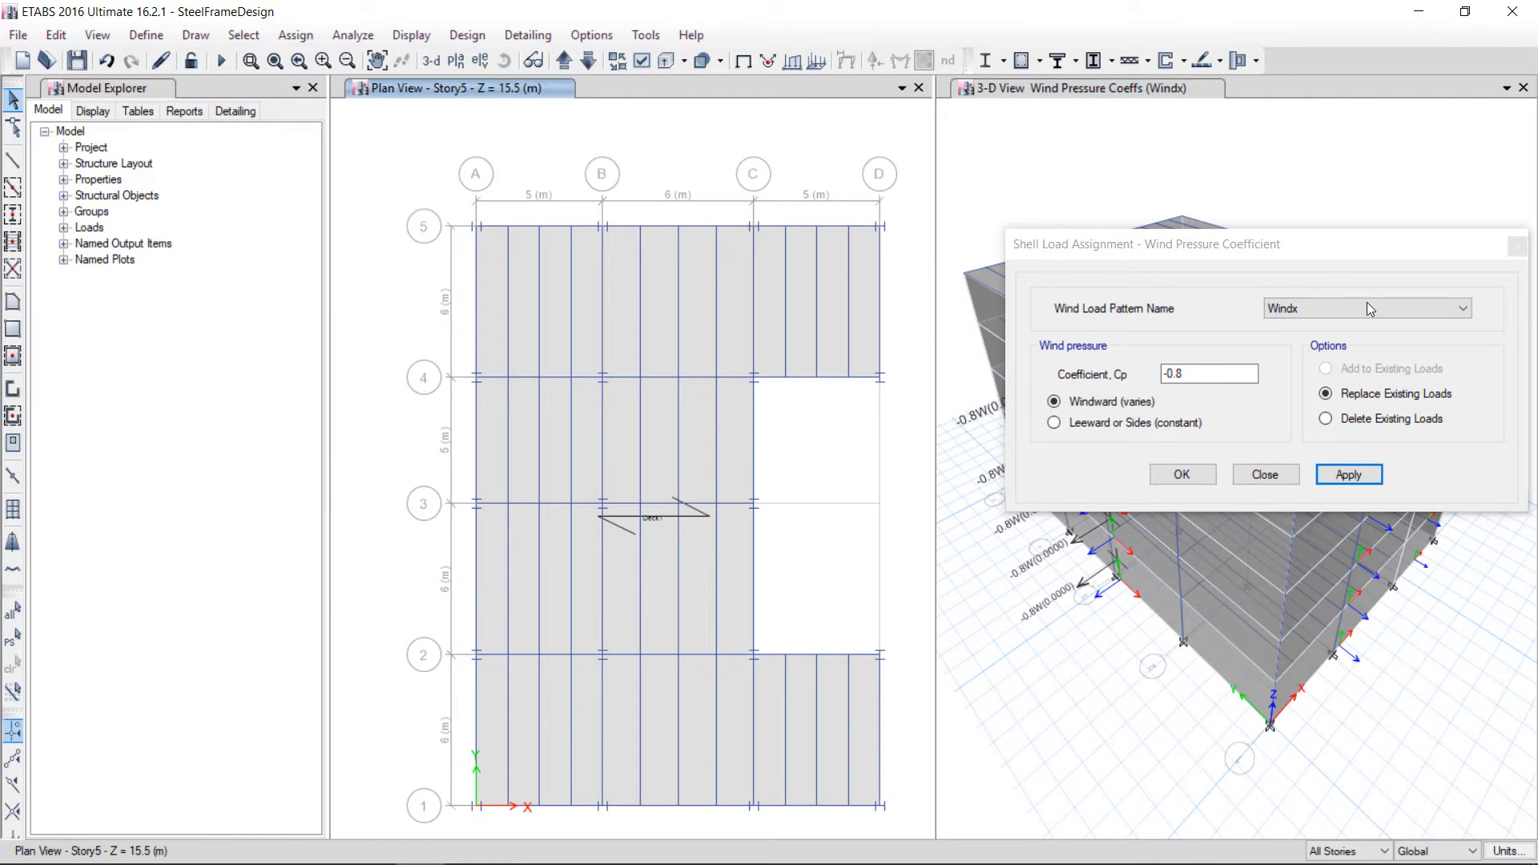
pyautogui.click(1516, 246)
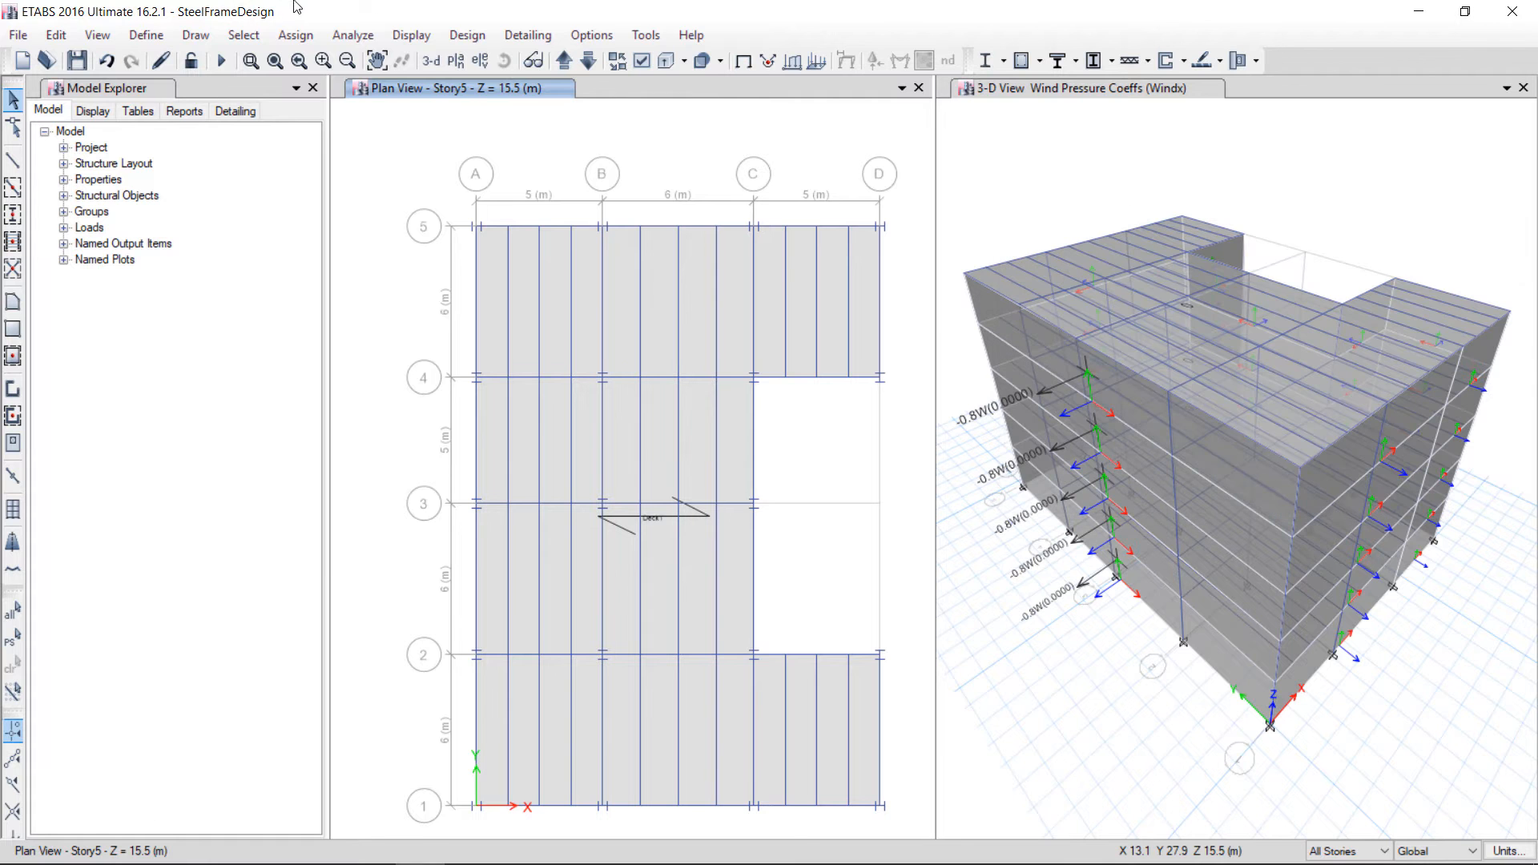
# Start a new developed elevation definition named Elev Right
pyautogui.click(195, 35)
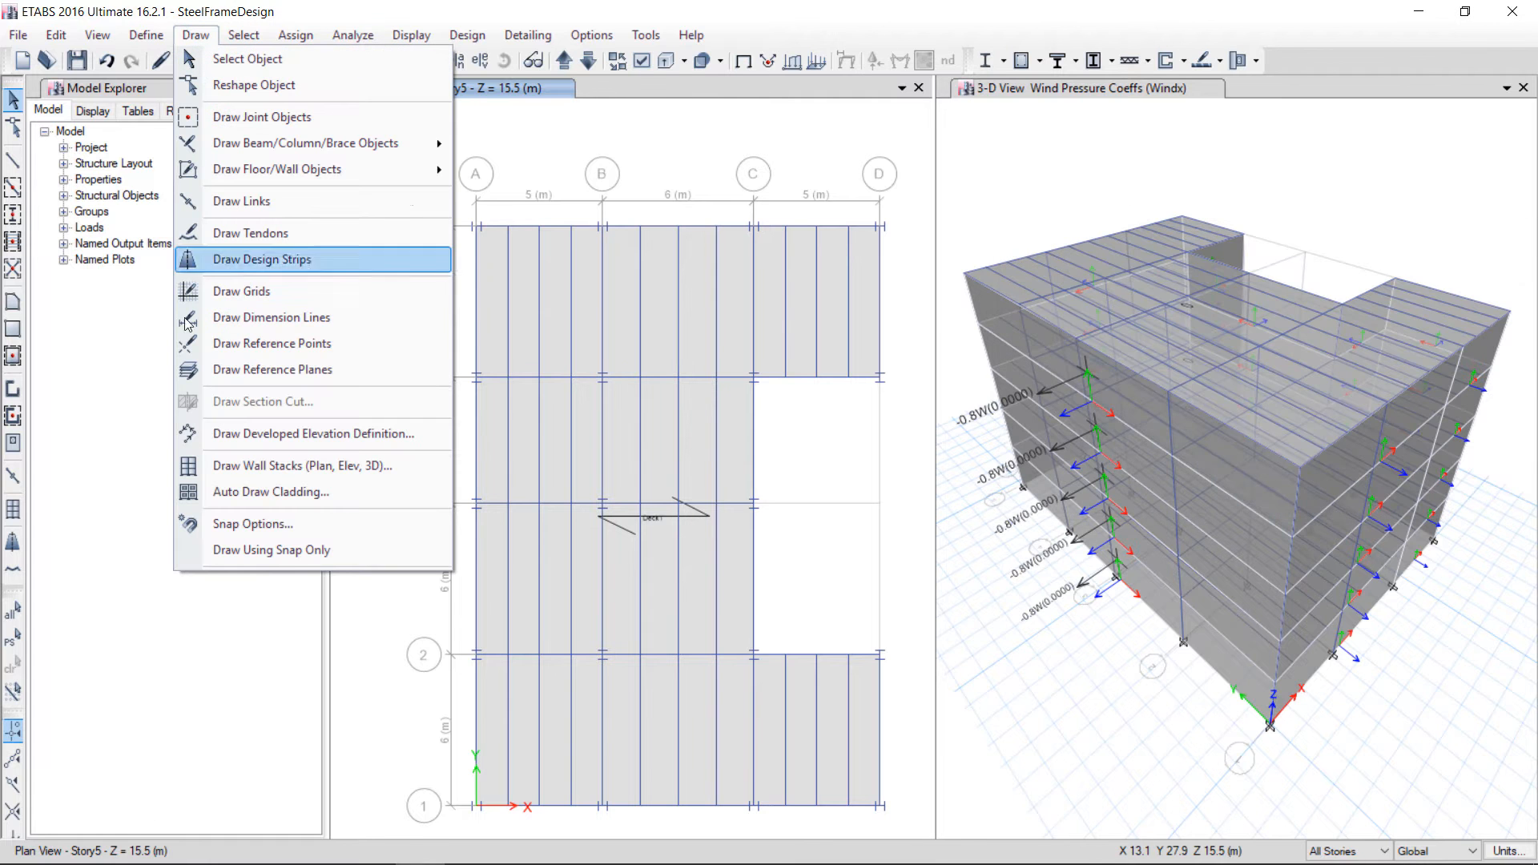
pyautogui.click(273, 434)
pyautogui.click(695, 318)
pyautogui.click(694, 316)
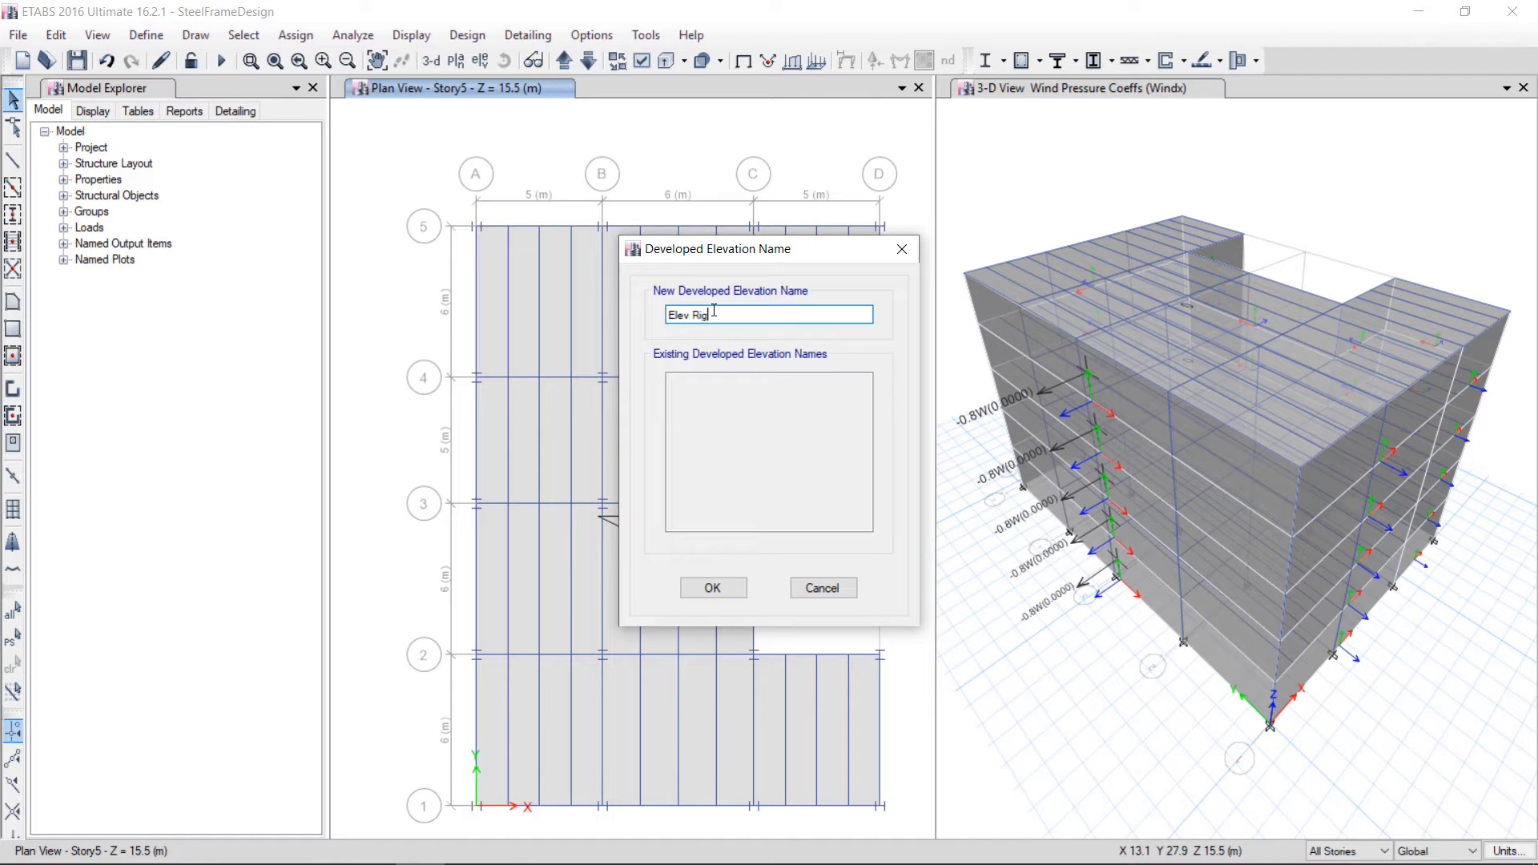
pyautogui.click(710, 588)
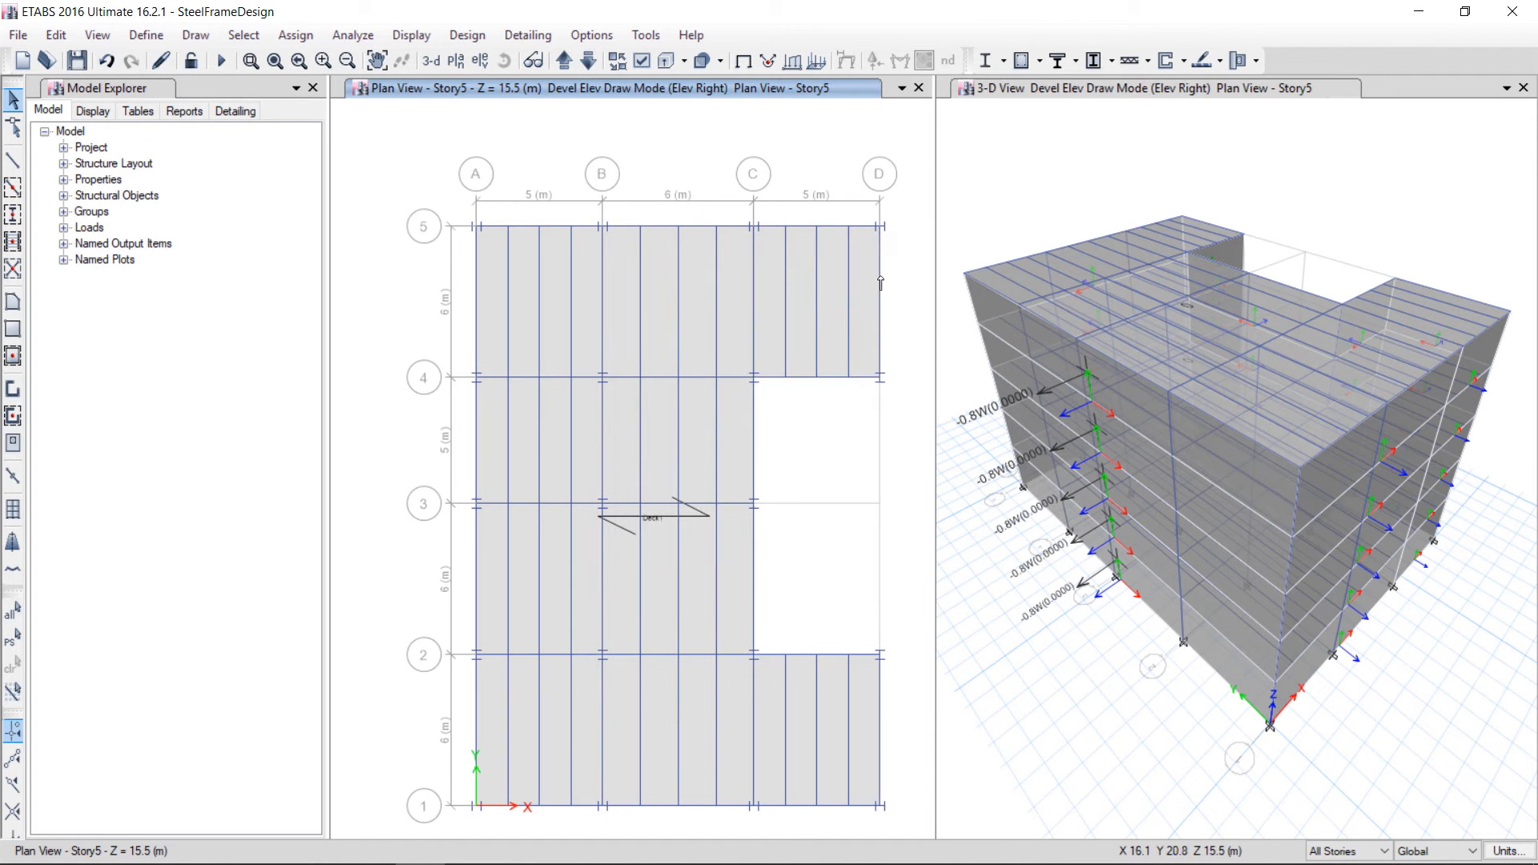
# Trace the Elev Right developed elevation along the building's right face from D5 through D4, C4, C3, C2, D2 to D1
pyautogui.click(882, 230)
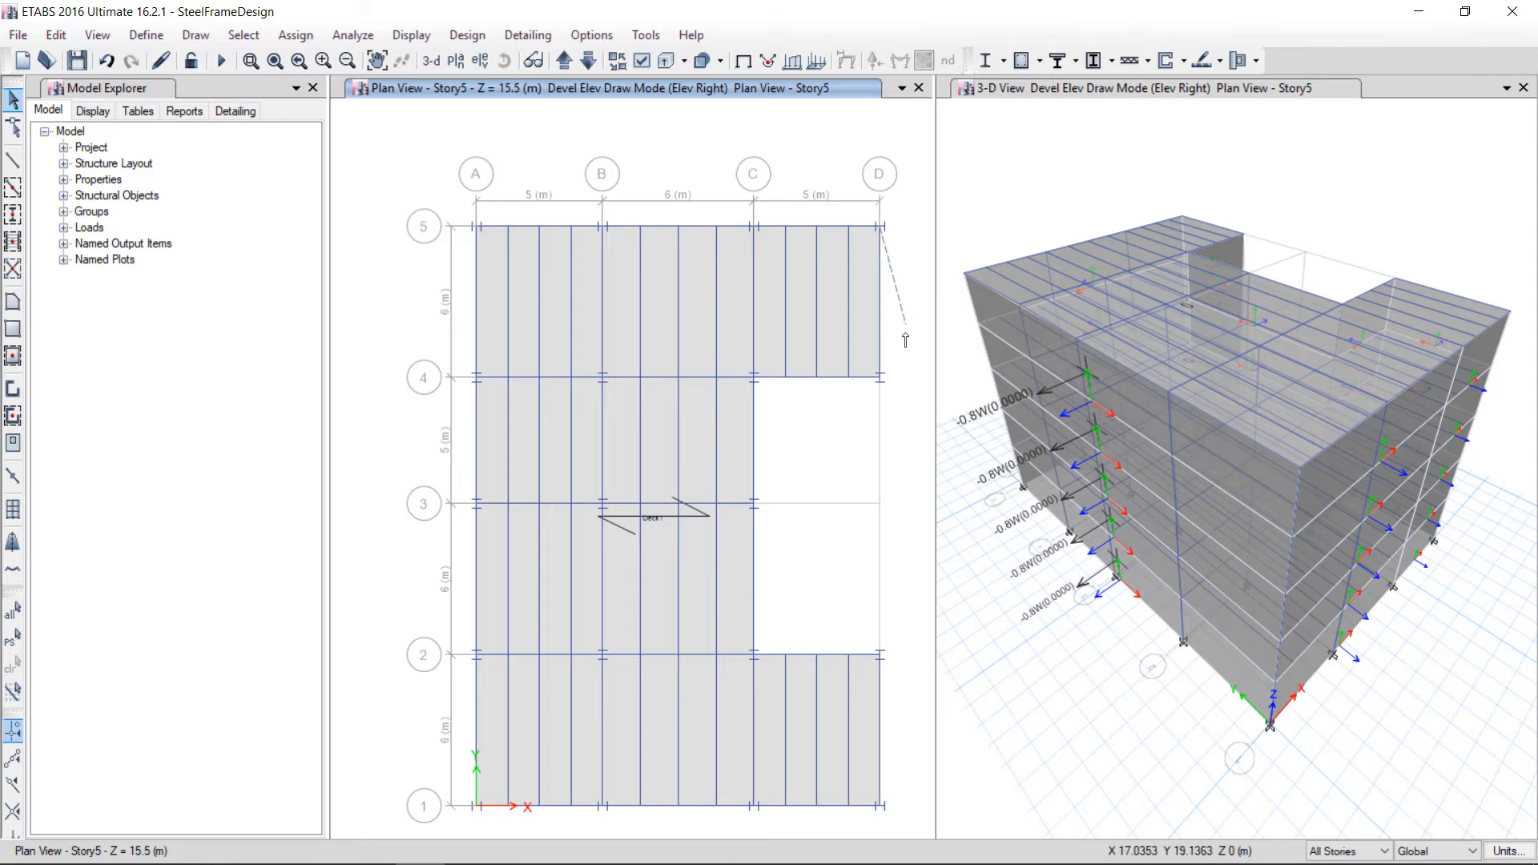
pyautogui.click(883, 380)
pyautogui.click(755, 377)
pyautogui.click(754, 505)
pyautogui.click(754, 655)
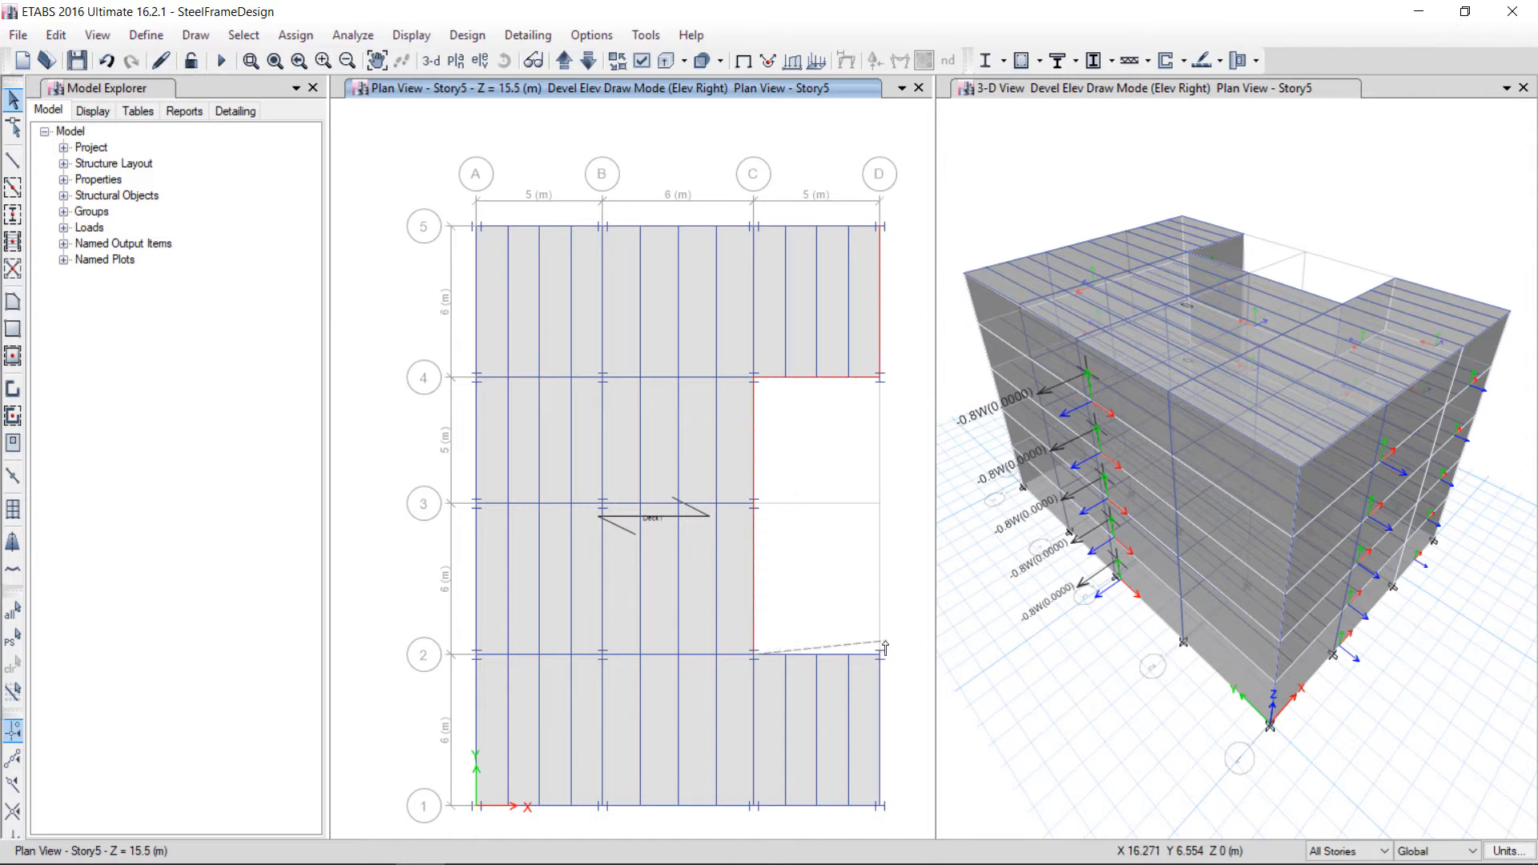
pyautogui.click(881, 655)
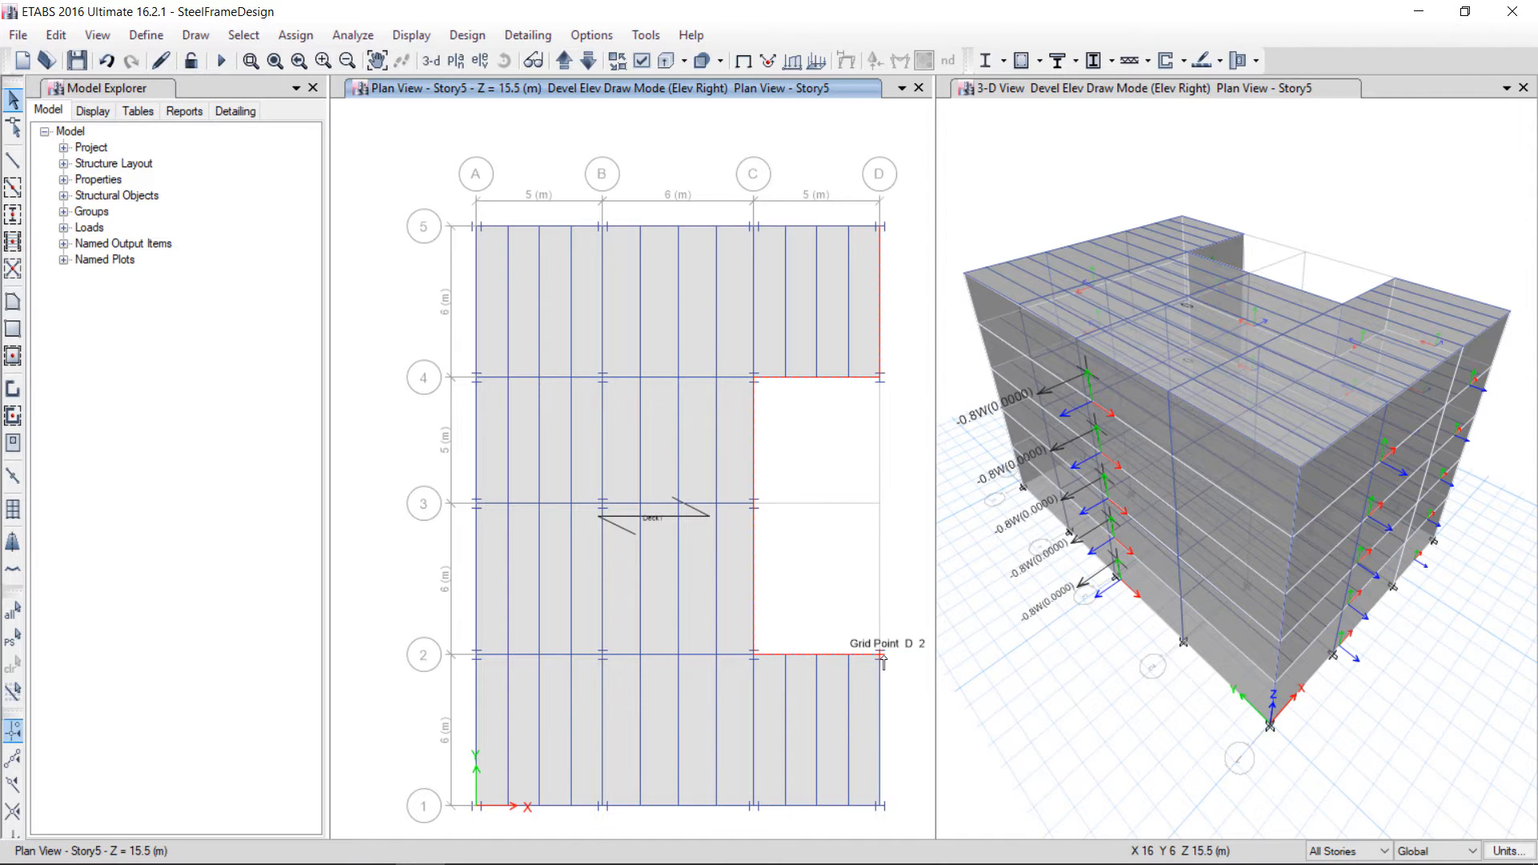
pyautogui.click(880, 808)
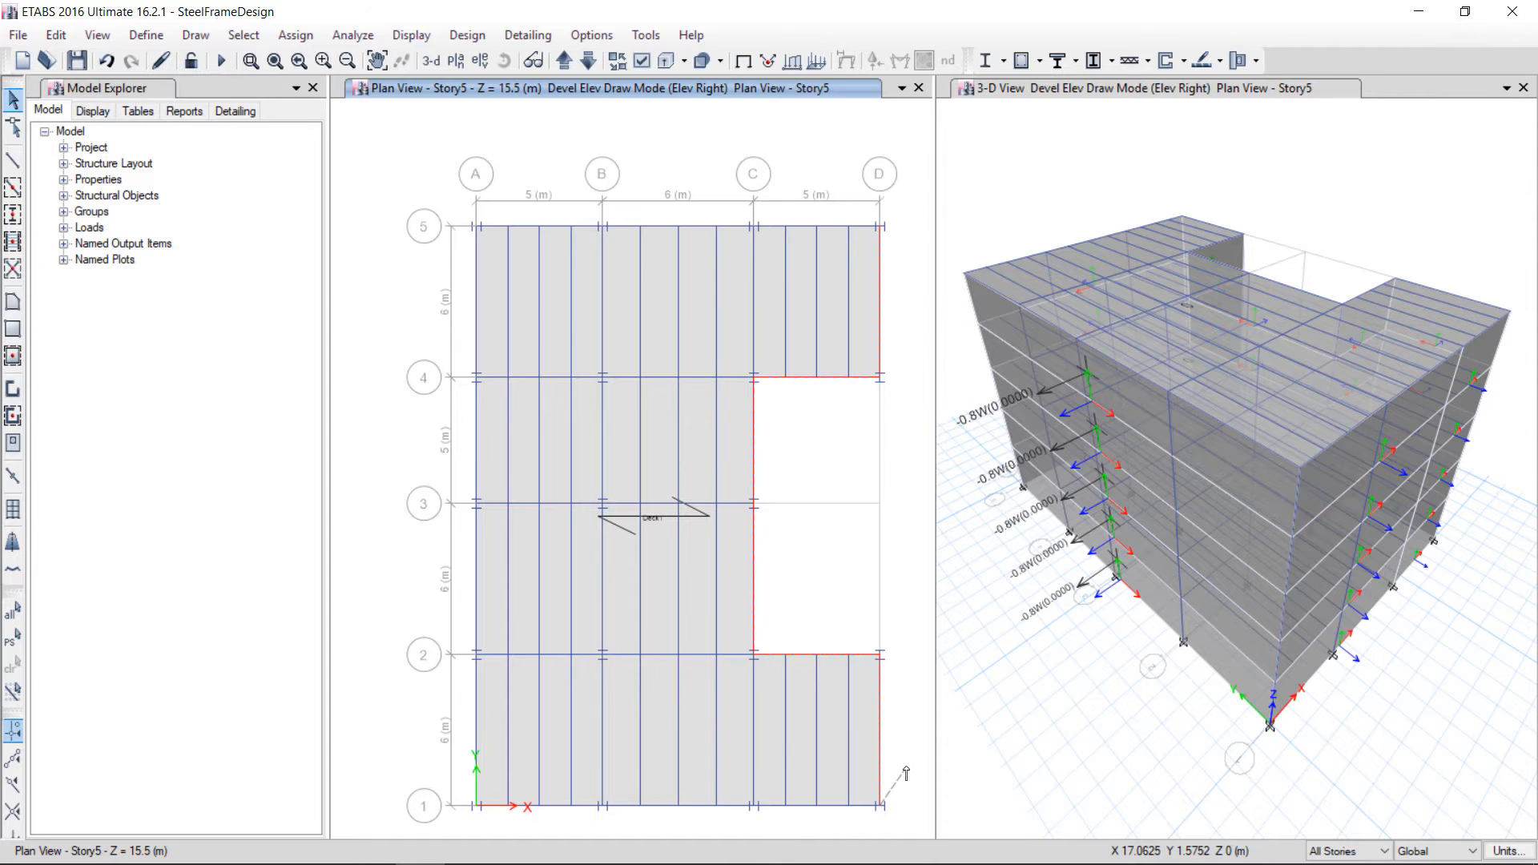
pyautogui.press('Return')
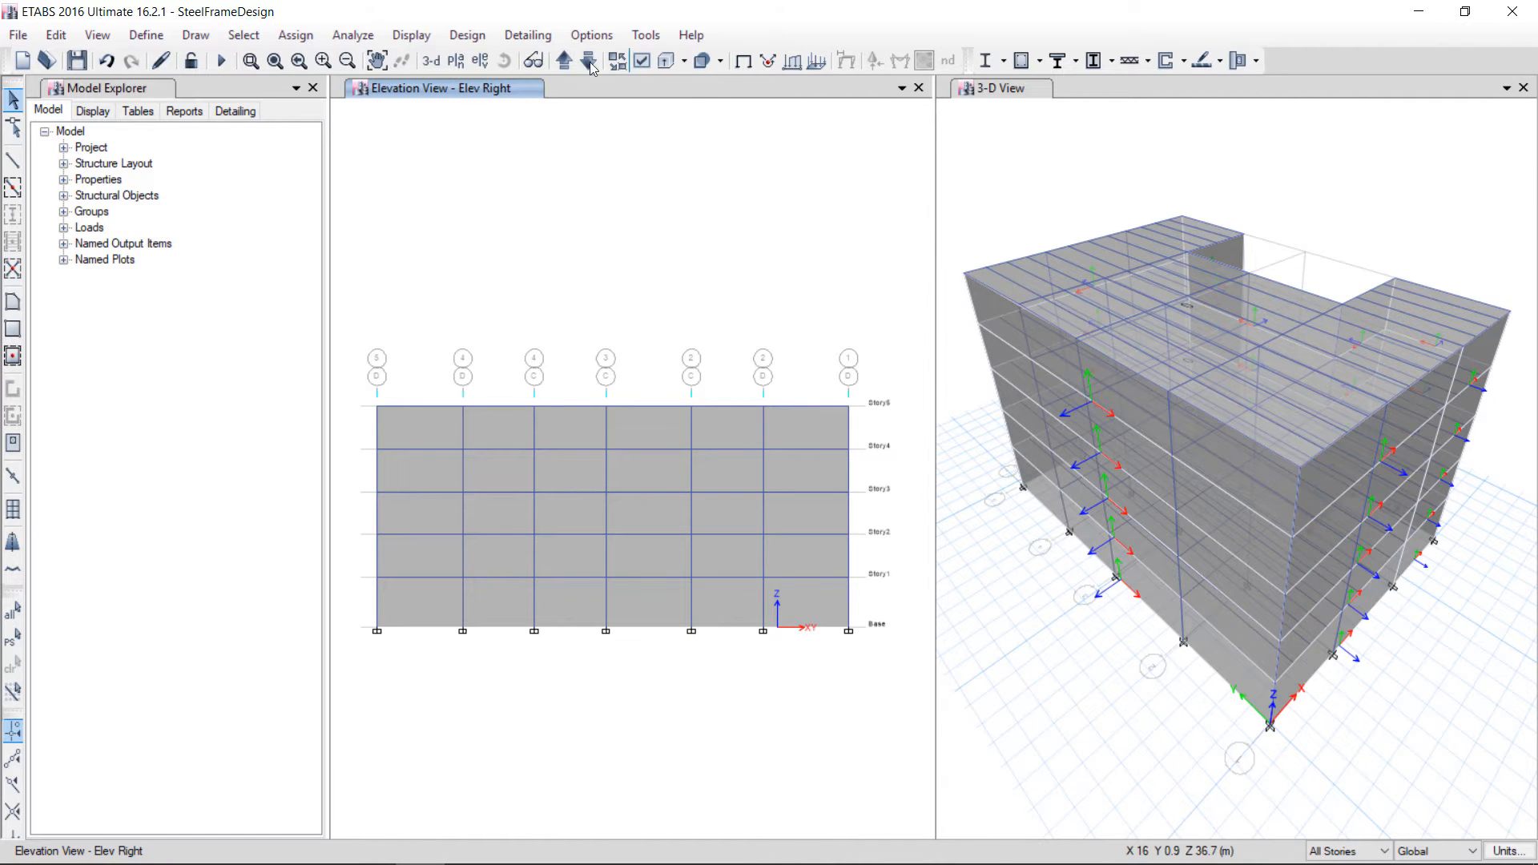
# Select the Elev Right cladding panels in the bays D5–D4, C4–C2 and D2–D1
pyautogui.click(1118, 100)
pyautogui.click(504, 60)
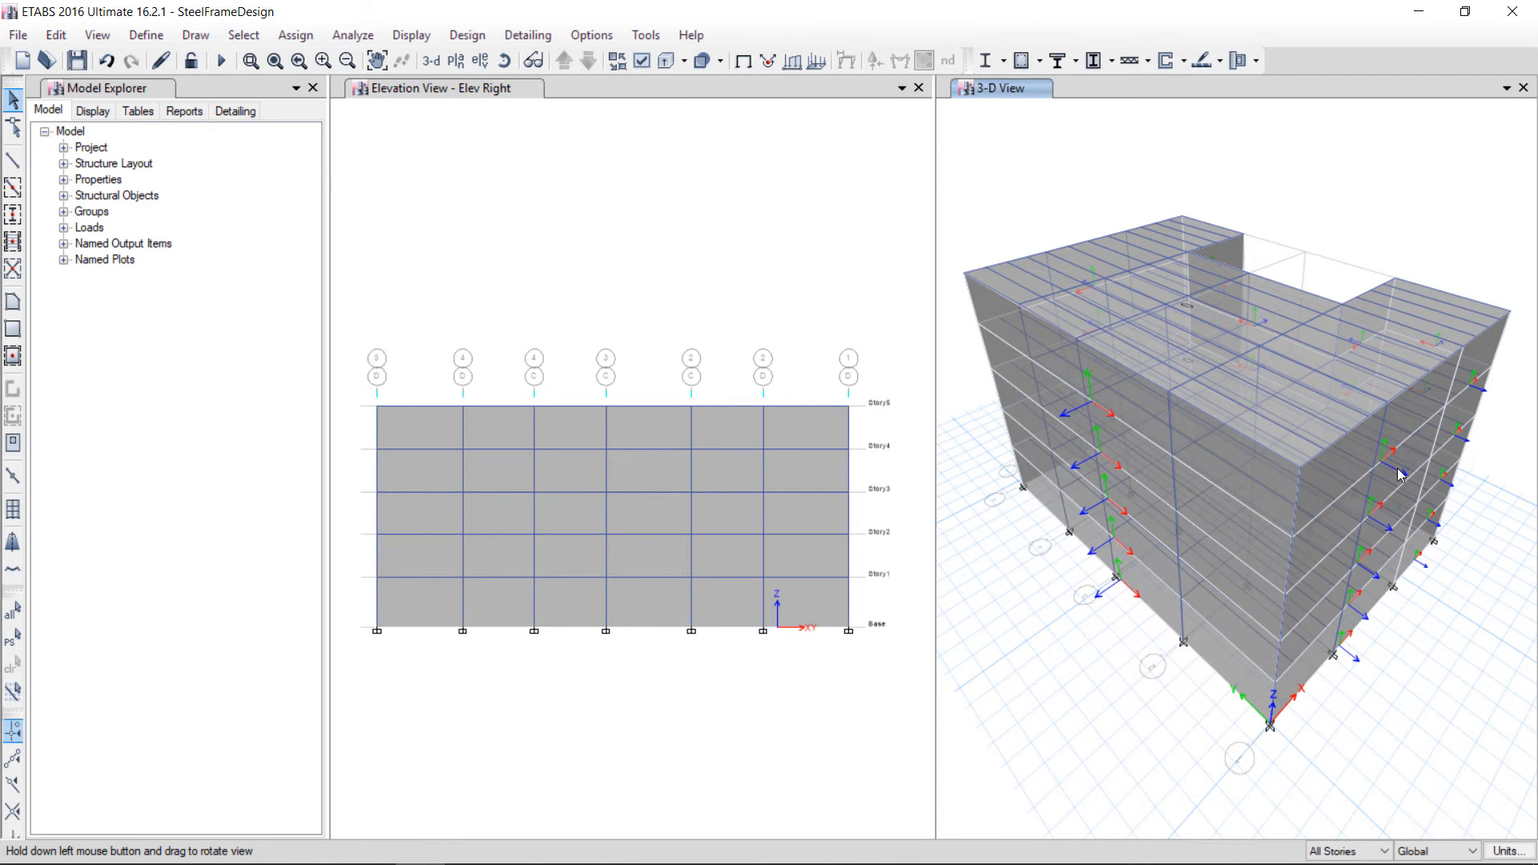
pyautogui.moveTo(1468, 521)
pyautogui.mouseDown()
pyautogui.moveTo(1349, 485)
pyautogui.moveTo(1319, 423)
pyautogui.moveTo(1306, 529)
pyautogui.mouseUp()
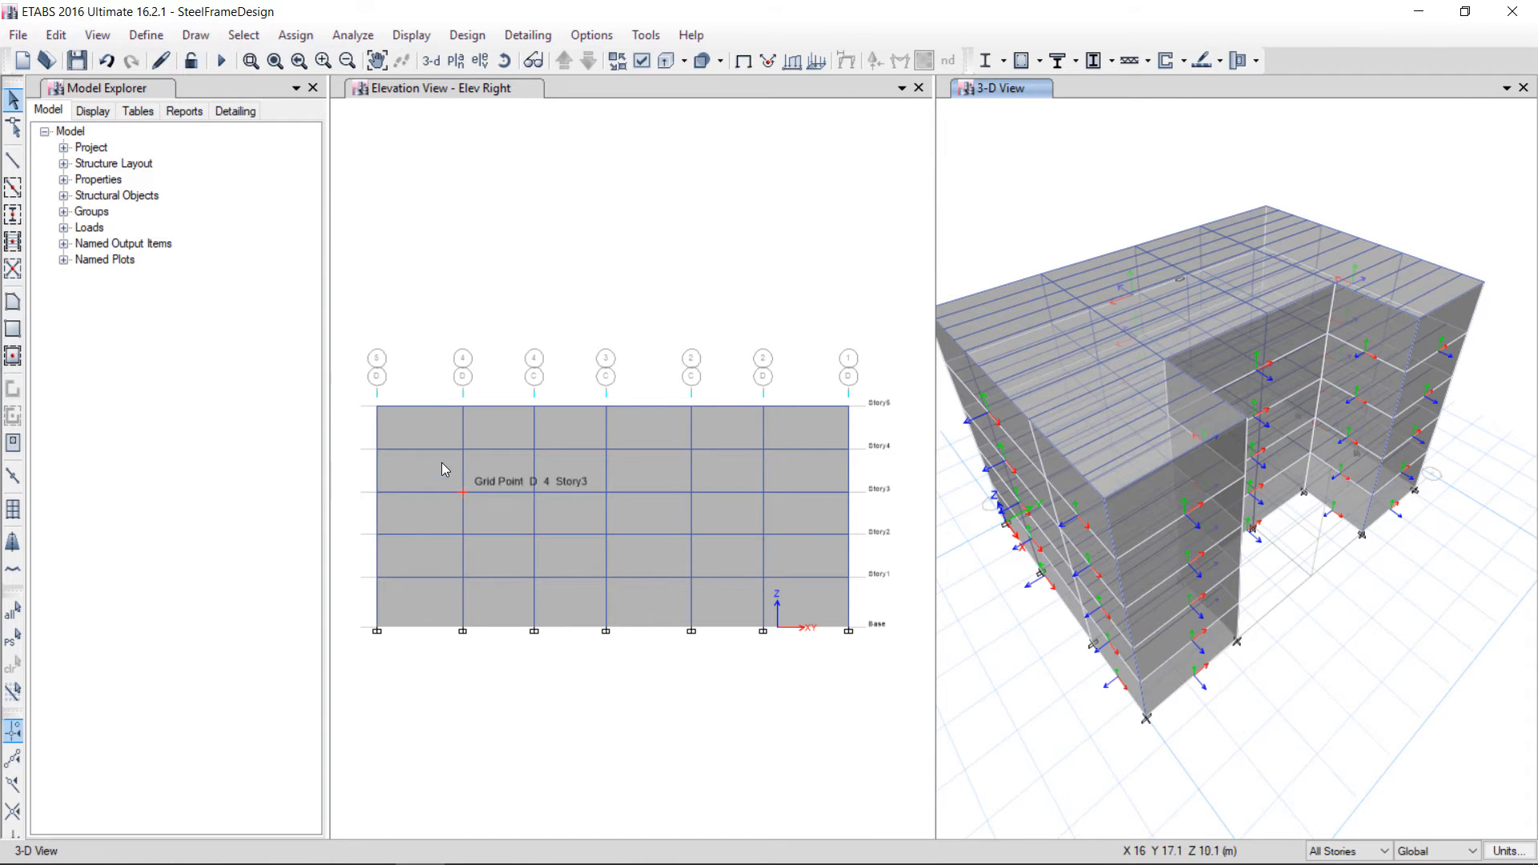
pyautogui.click(425, 433)
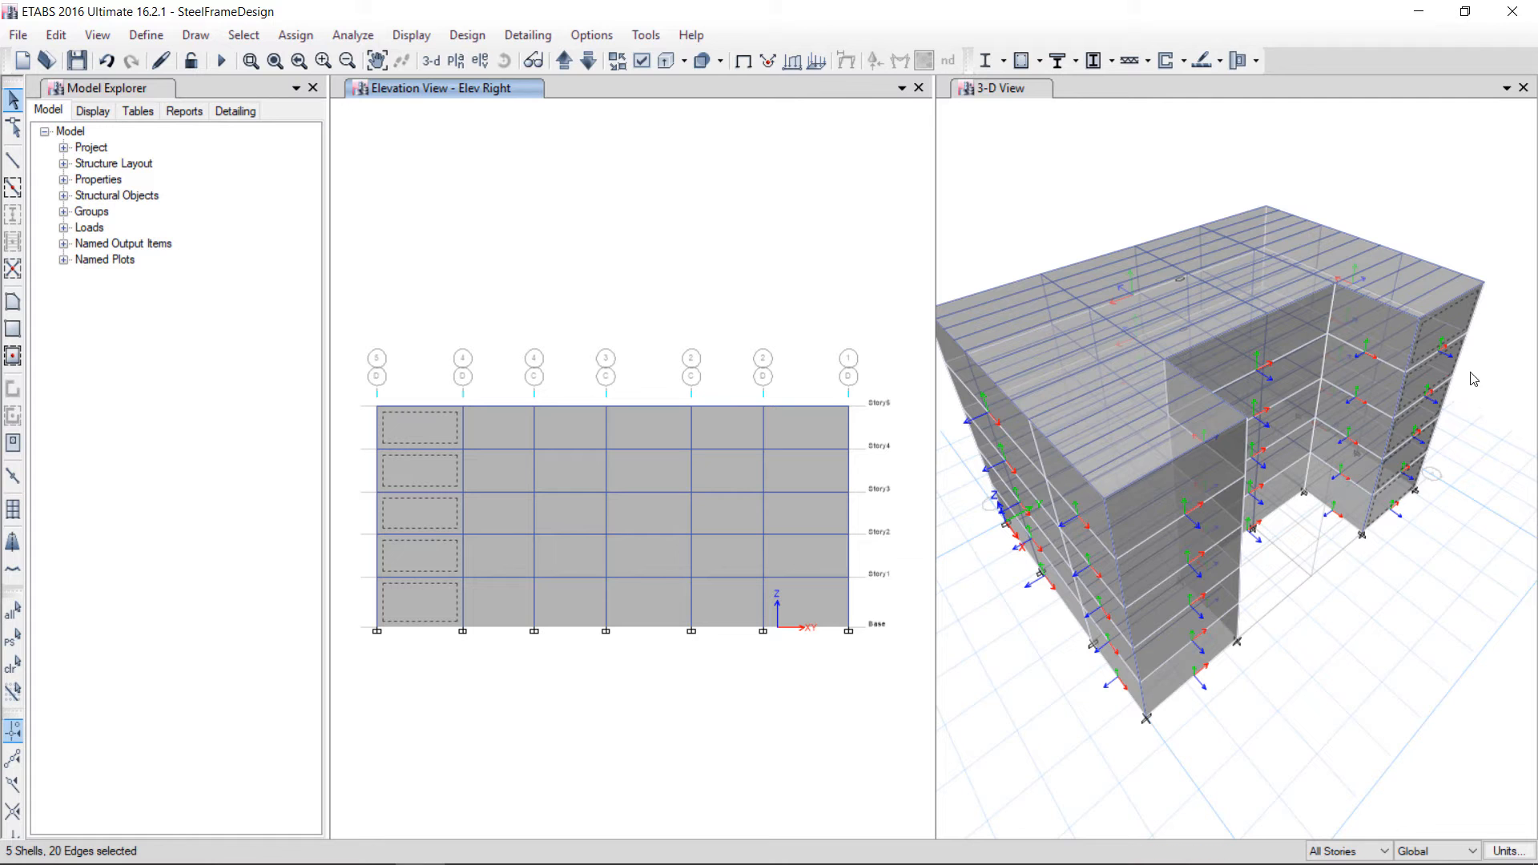
pyautogui.click(573, 436)
pyautogui.click(795, 426)
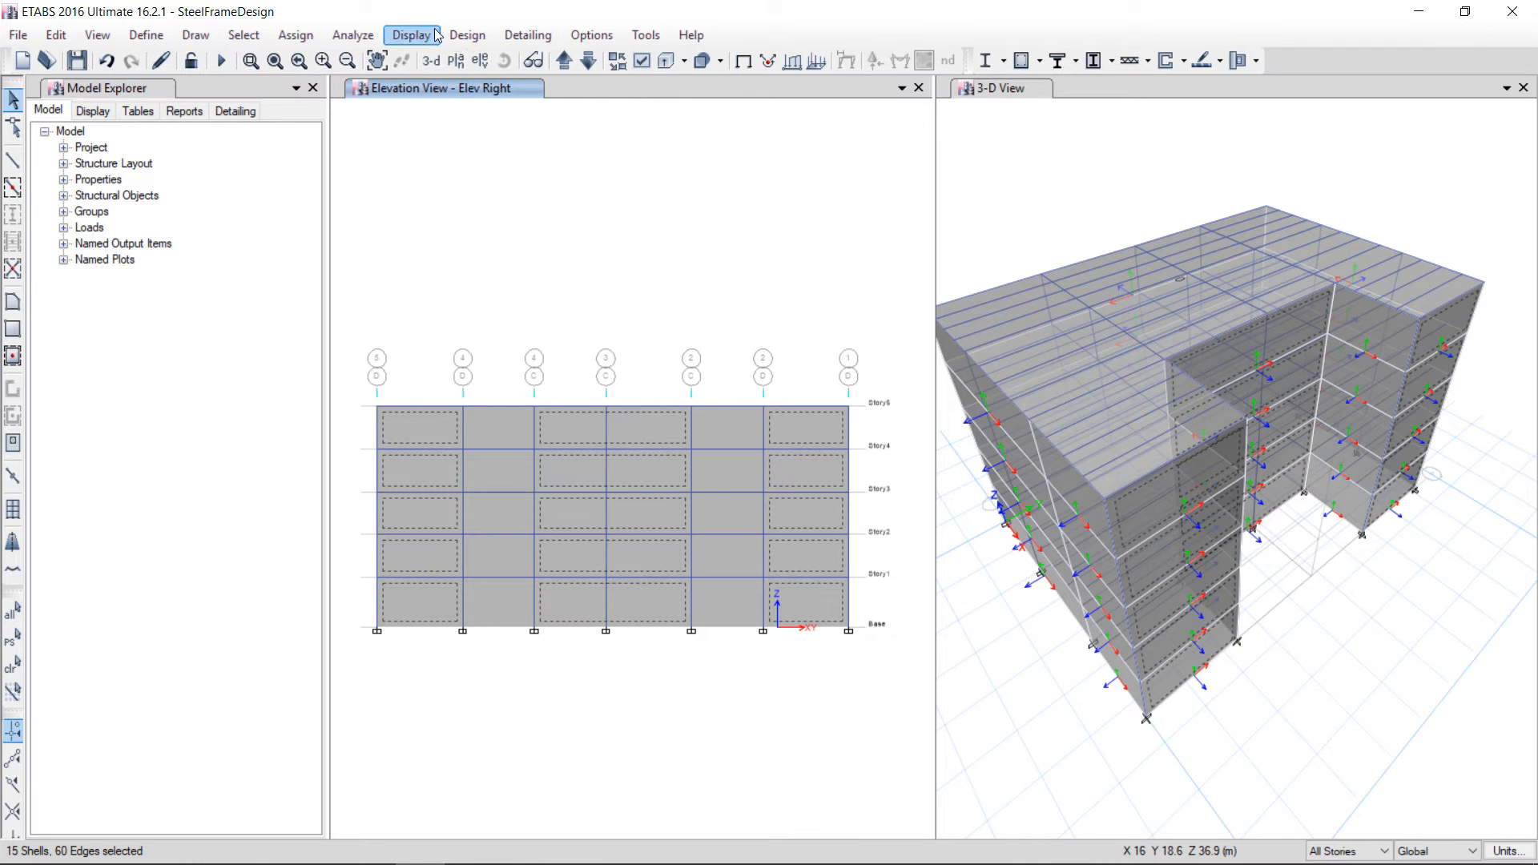
# Assign a leeward wind pressure coefficient Cp of 0.5 for the Windx pattern to the selected Elev Right cladding panels
pyautogui.click(318, 35)
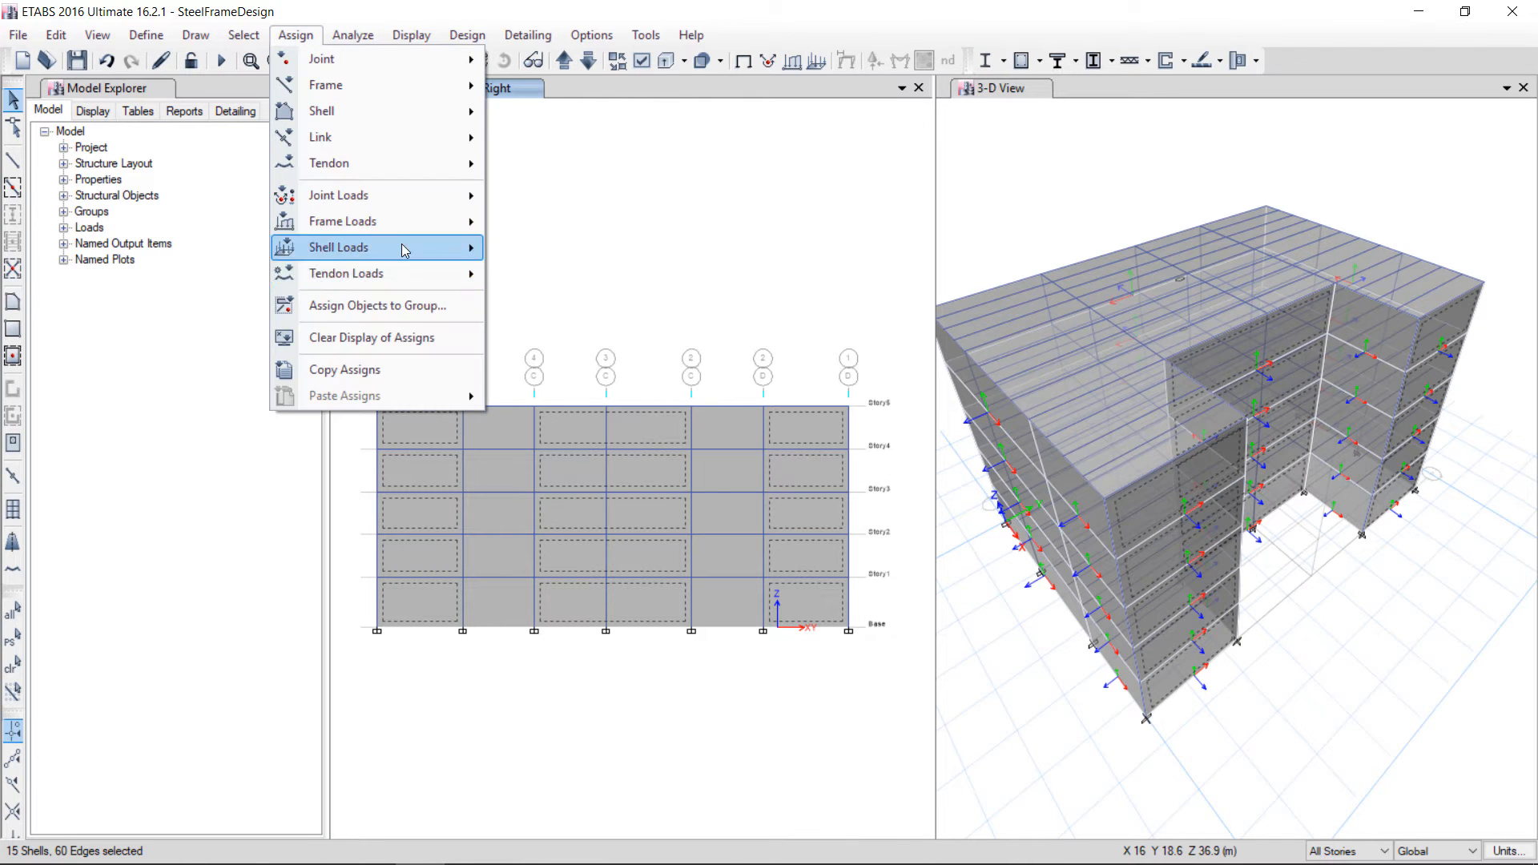
pyautogui.moveTo(391, 247)
pyautogui.click(584, 358)
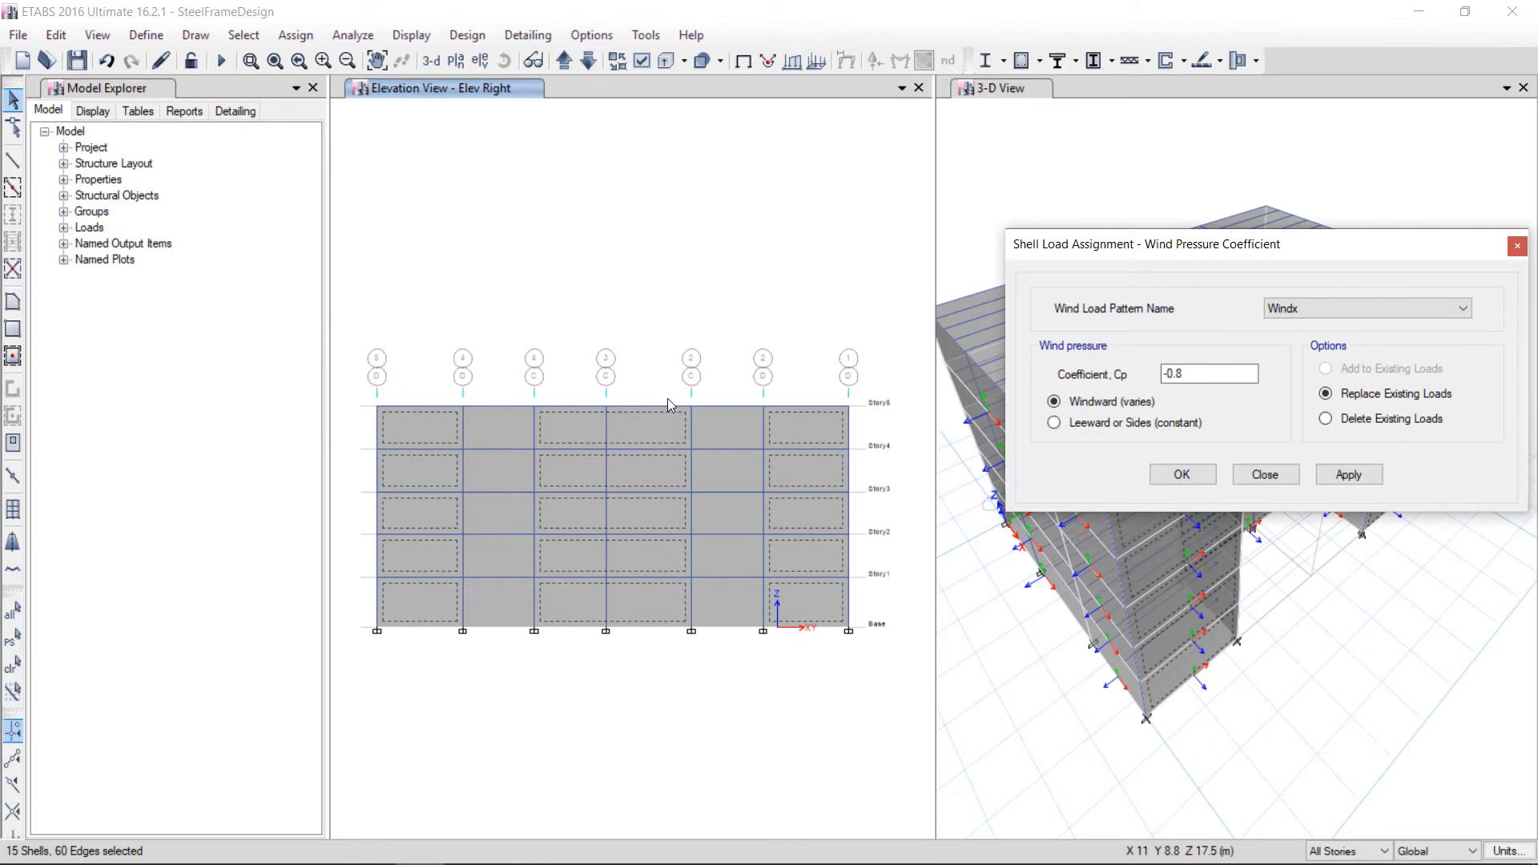
pyautogui.click(1114, 423)
pyautogui.moveTo(1185, 375); pyautogui.dragTo(1103, 377)
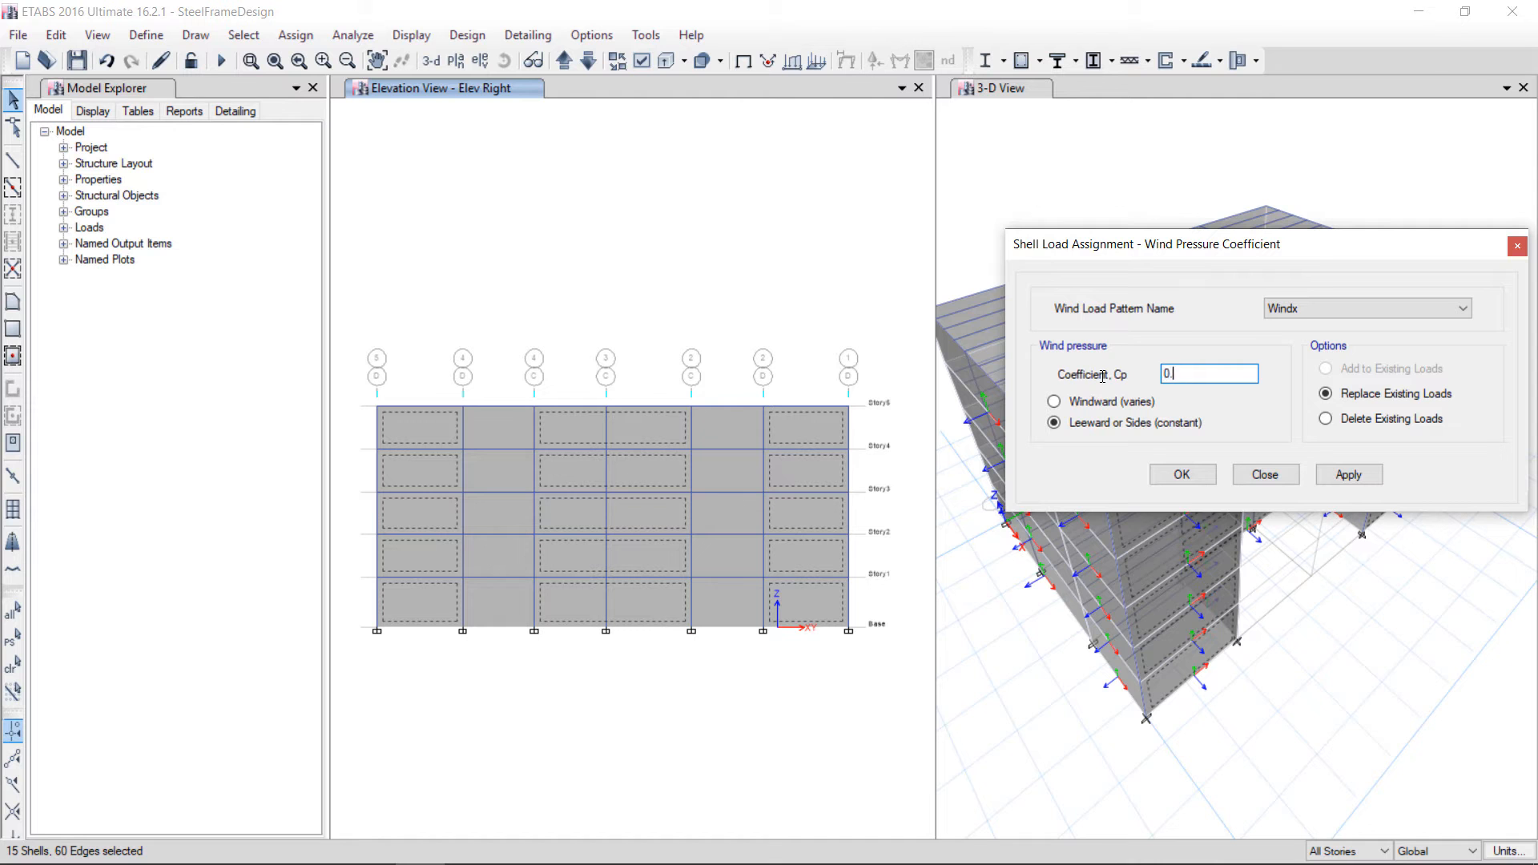
pyautogui.moveTo(1333, 250); pyautogui.dragTo(875, 232)
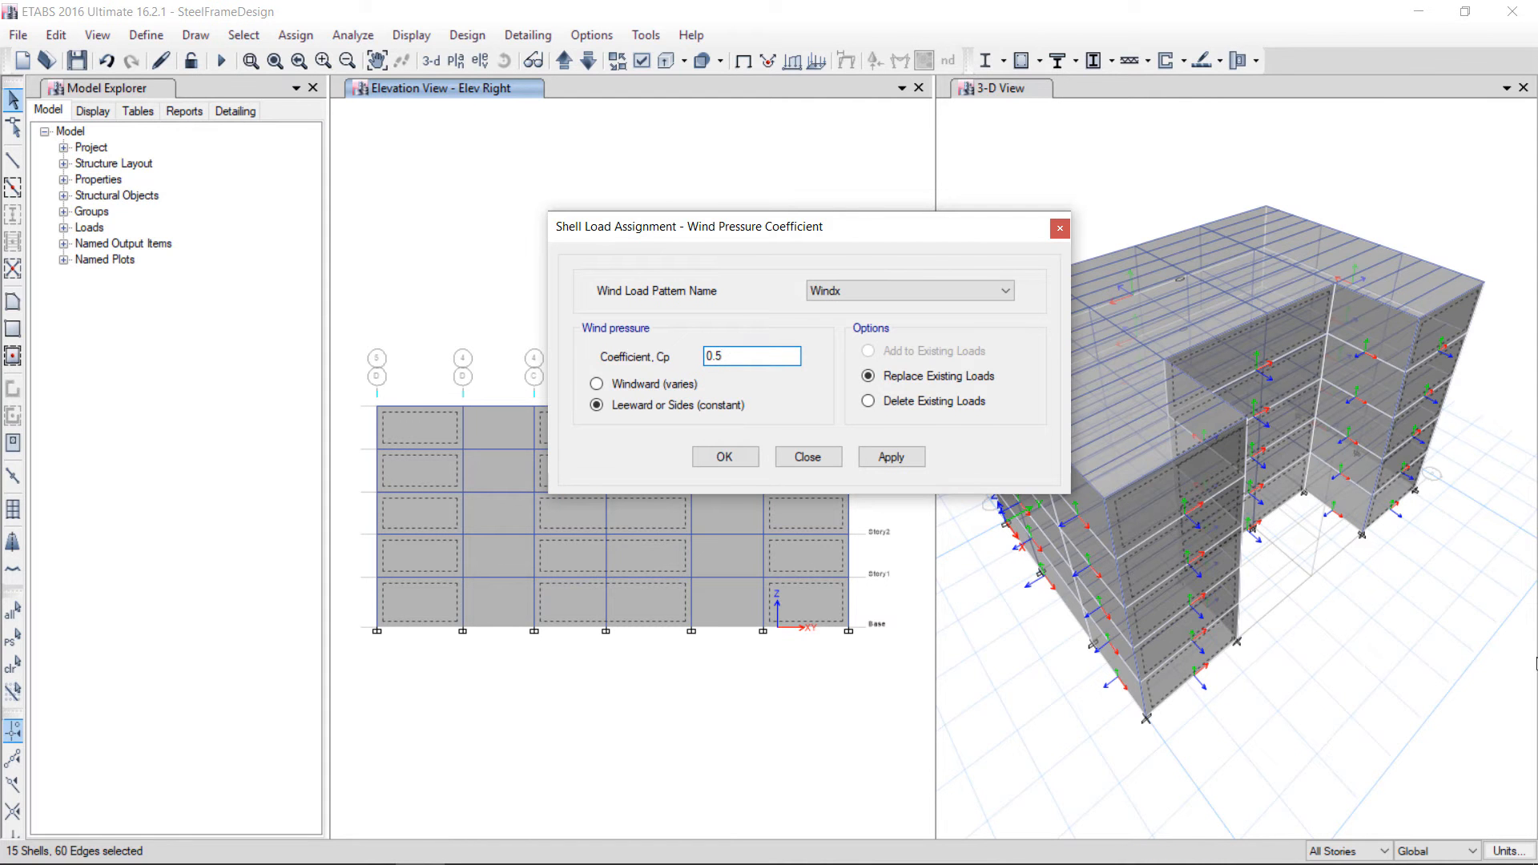
pyautogui.click(891, 459)
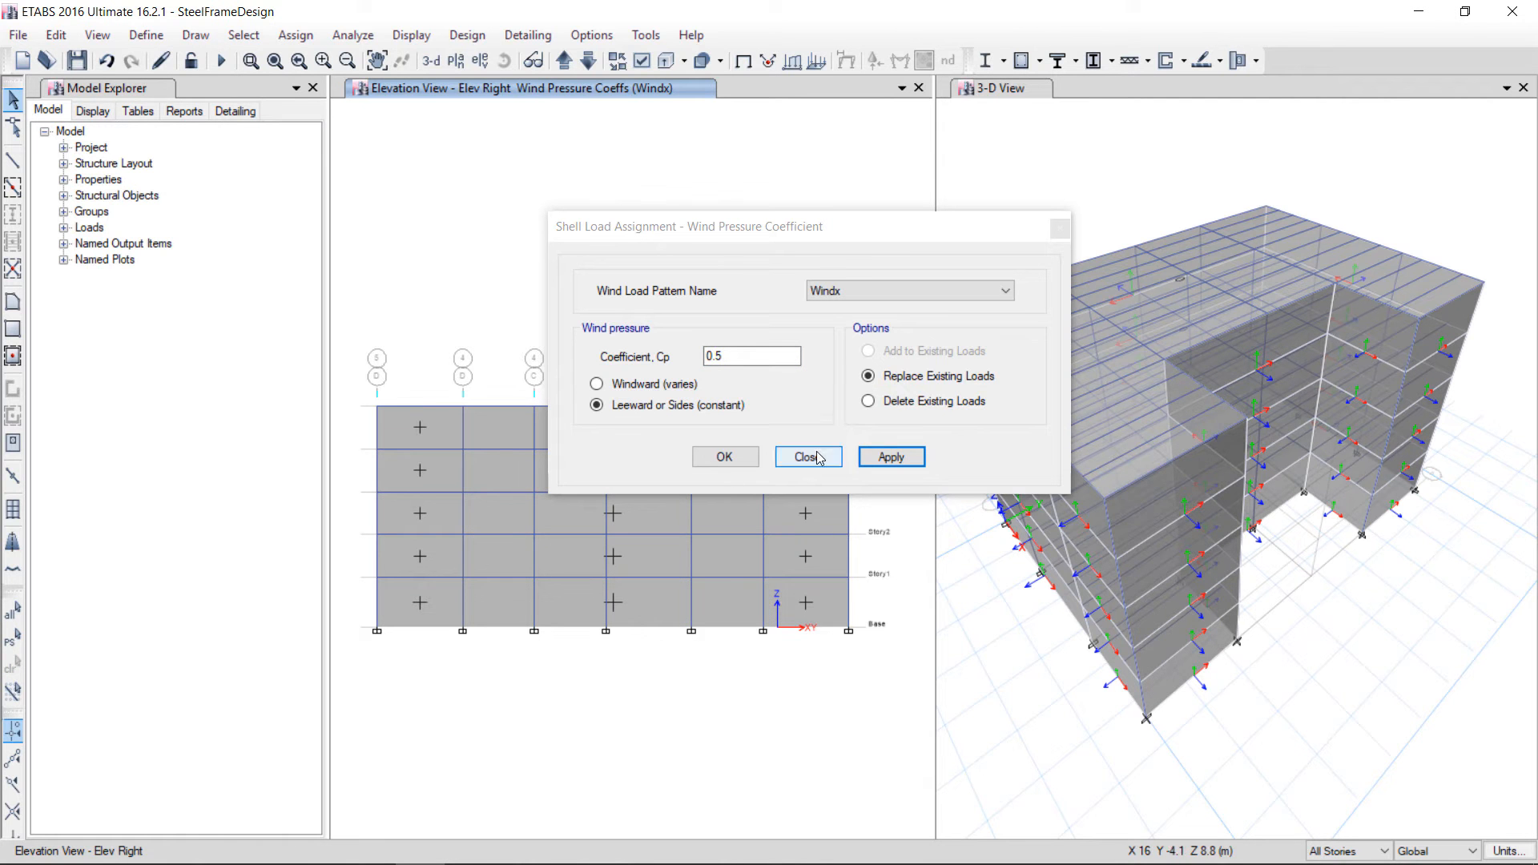
# Select the cladding panels in the two end bays of the grid line 1 elevation, with Story5 plan shown alongside
pyautogui.moveTo(854, 233); pyautogui.dragTo(648, 227)
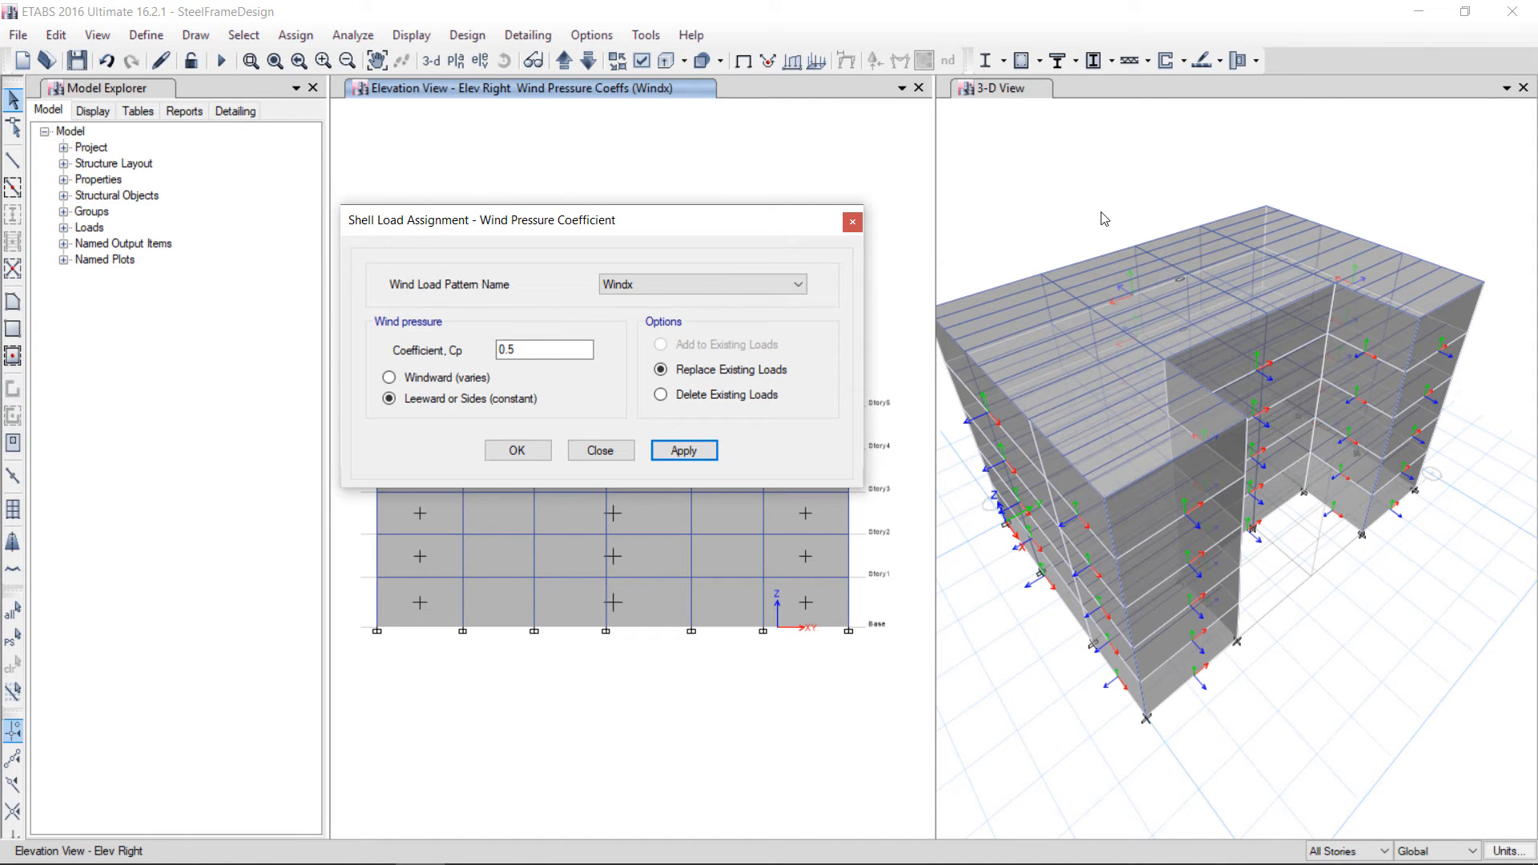
pyautogui.moveTo(732, 234); pyautogui.dragTo(1188, 246)
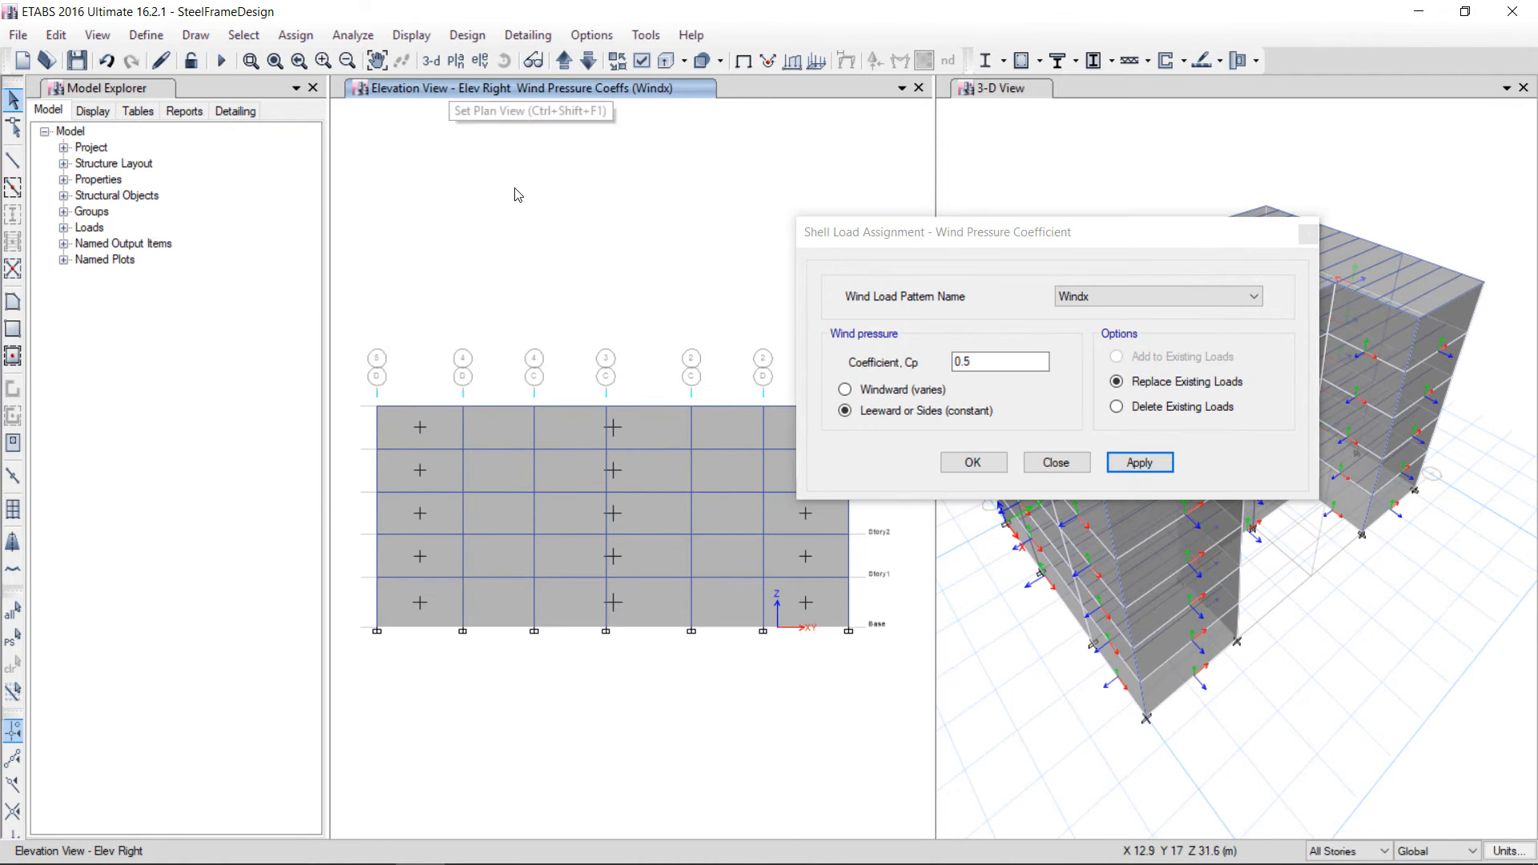
pyautogui.click(456, 60)
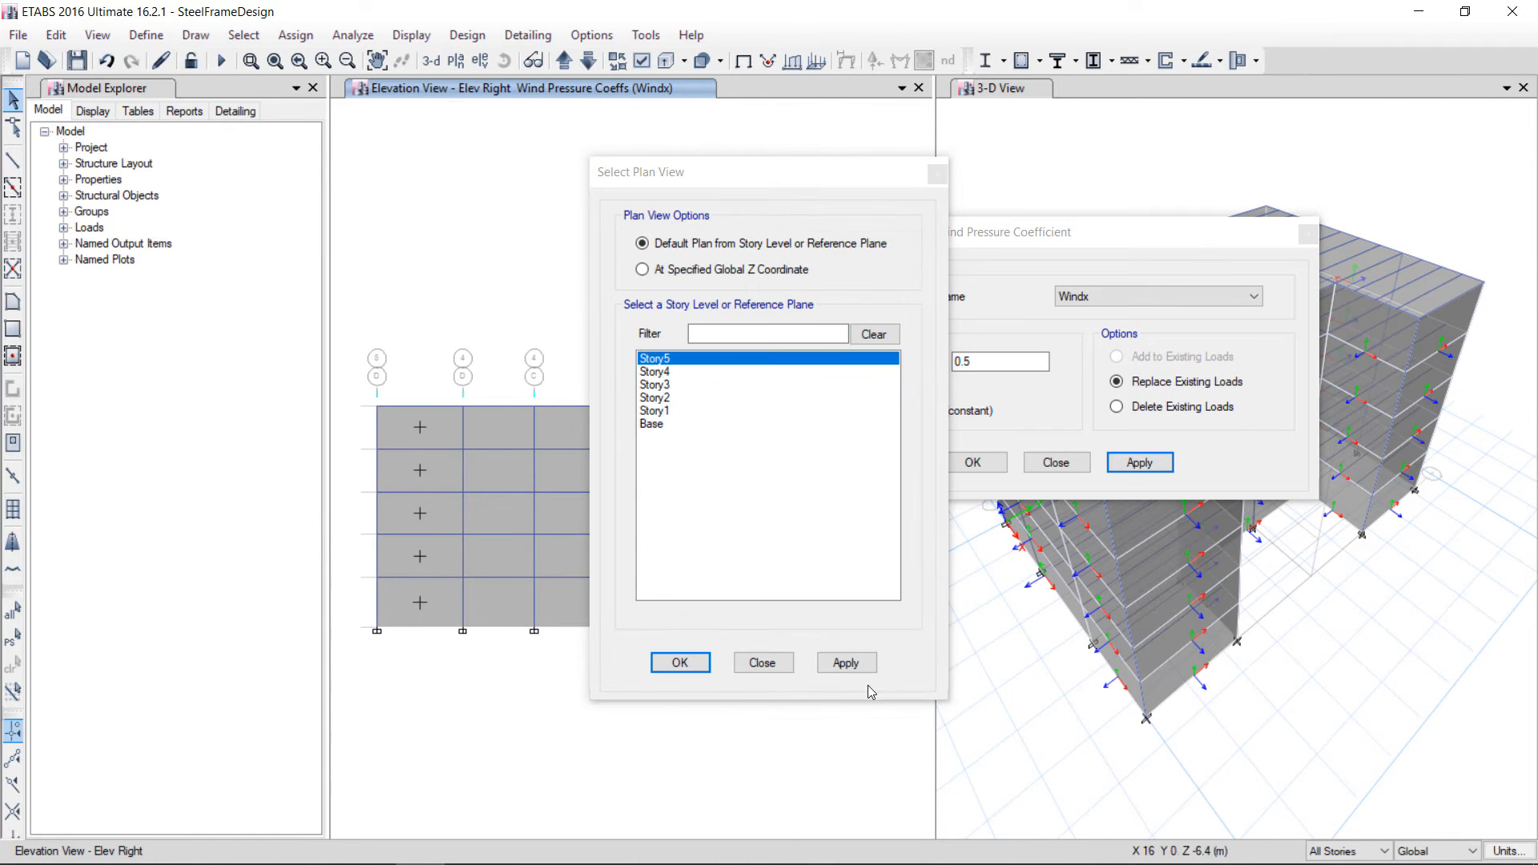
pyautogui.click(845, 663)
pyautogui.click(678, 662)
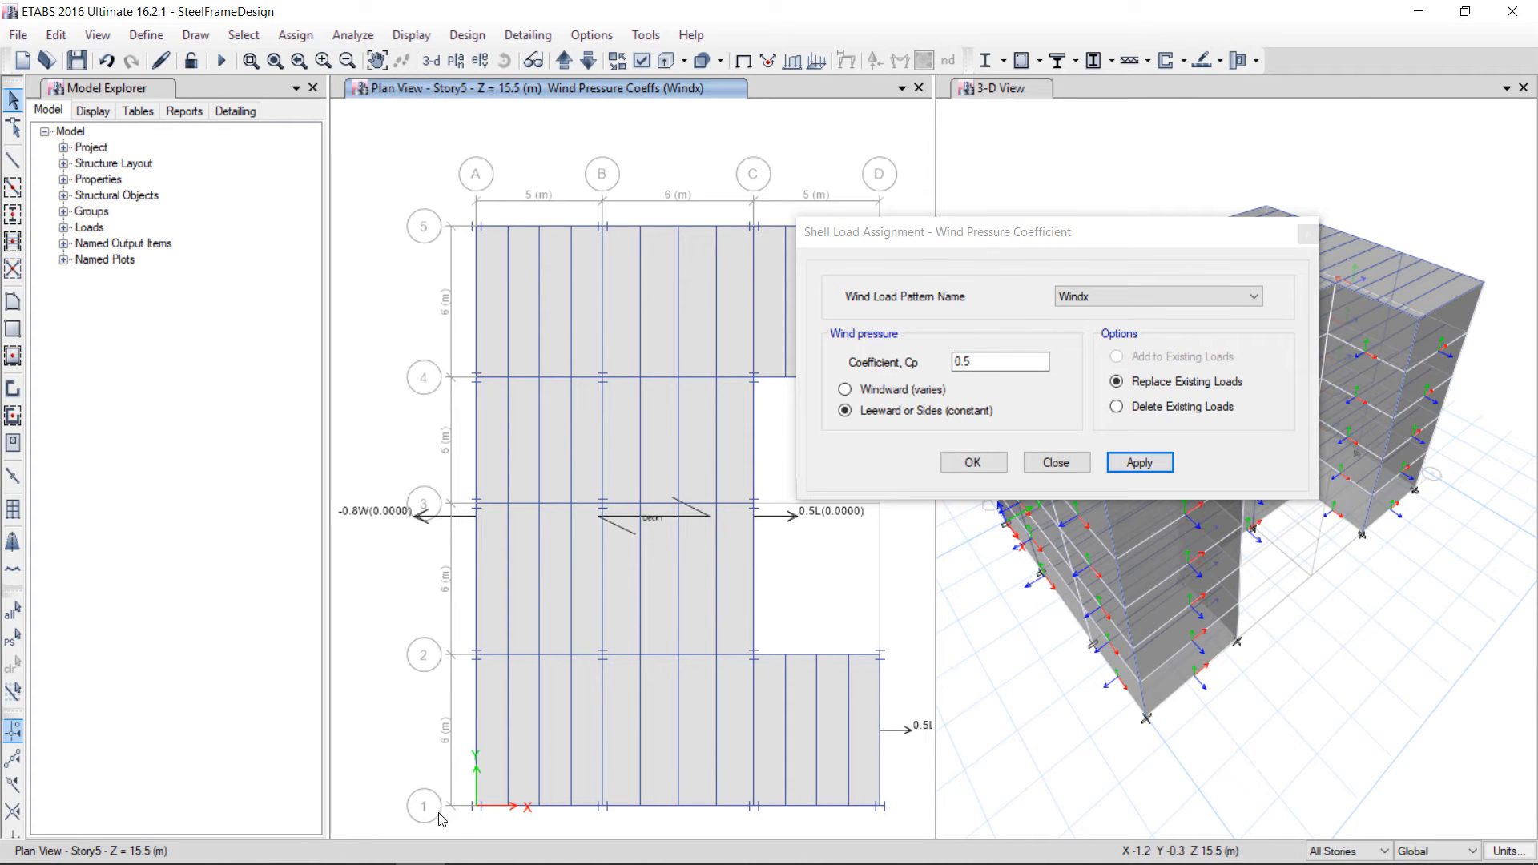
pyautogui.click(1102, 136)
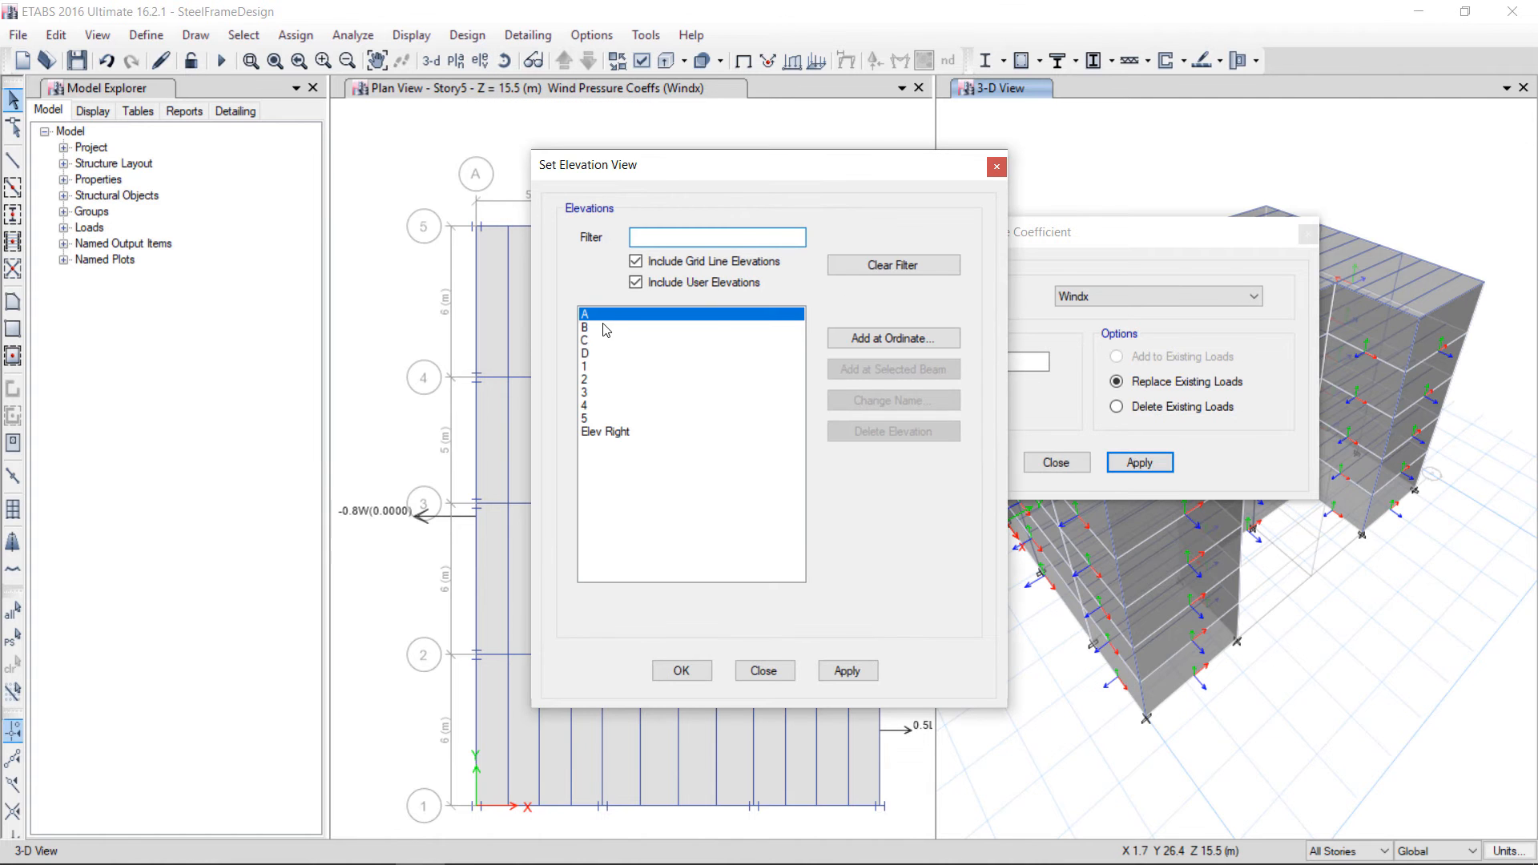
pyautogui.click(600, 368)
pyautogui.click(854, 680)
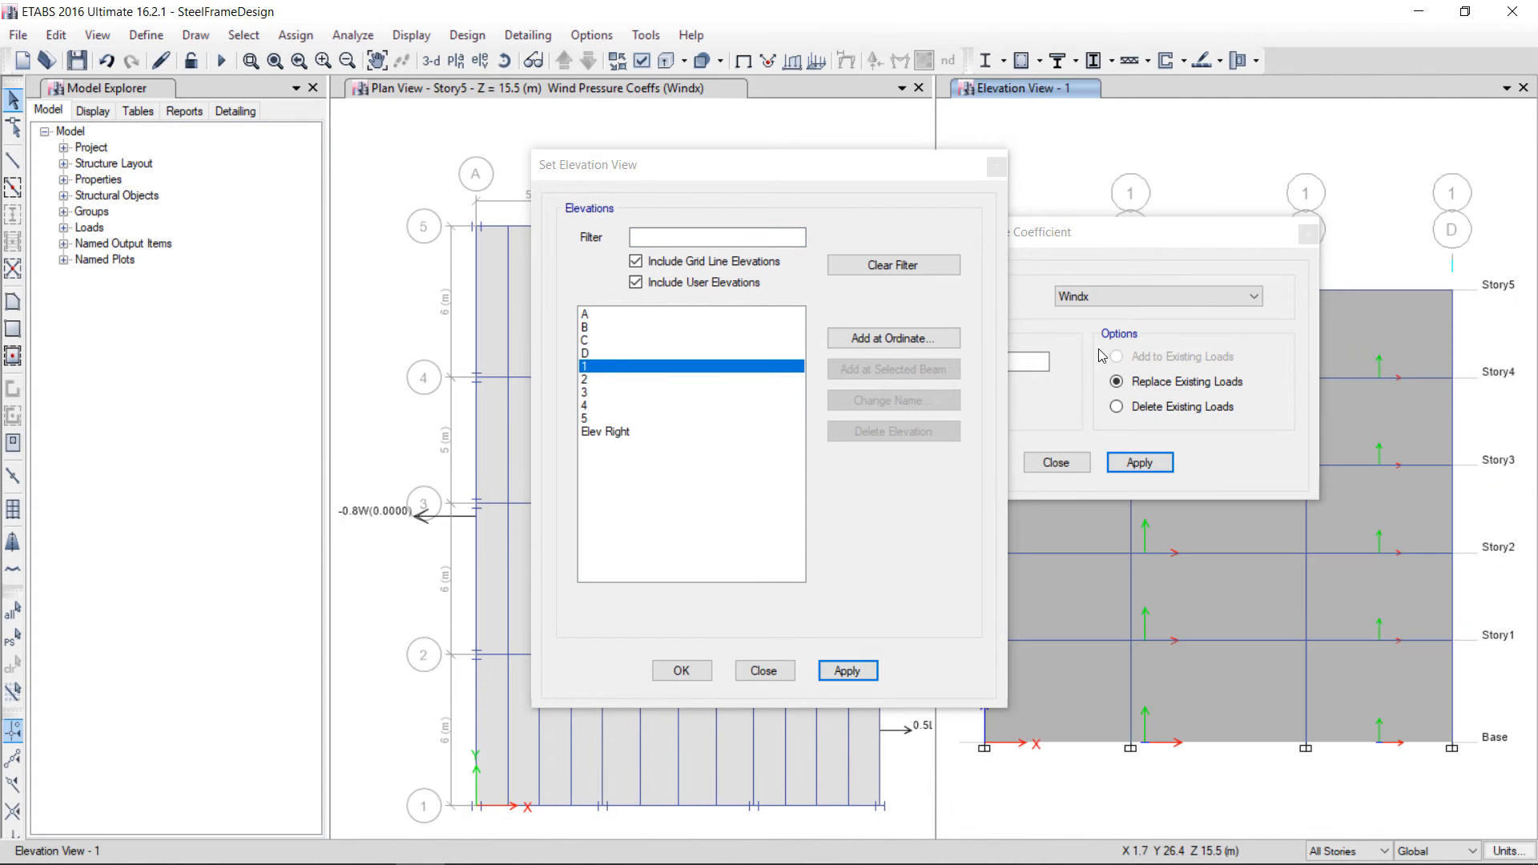
pyautogui.moveTo(1107, 239); pyautogui.dragTo(811, 133)
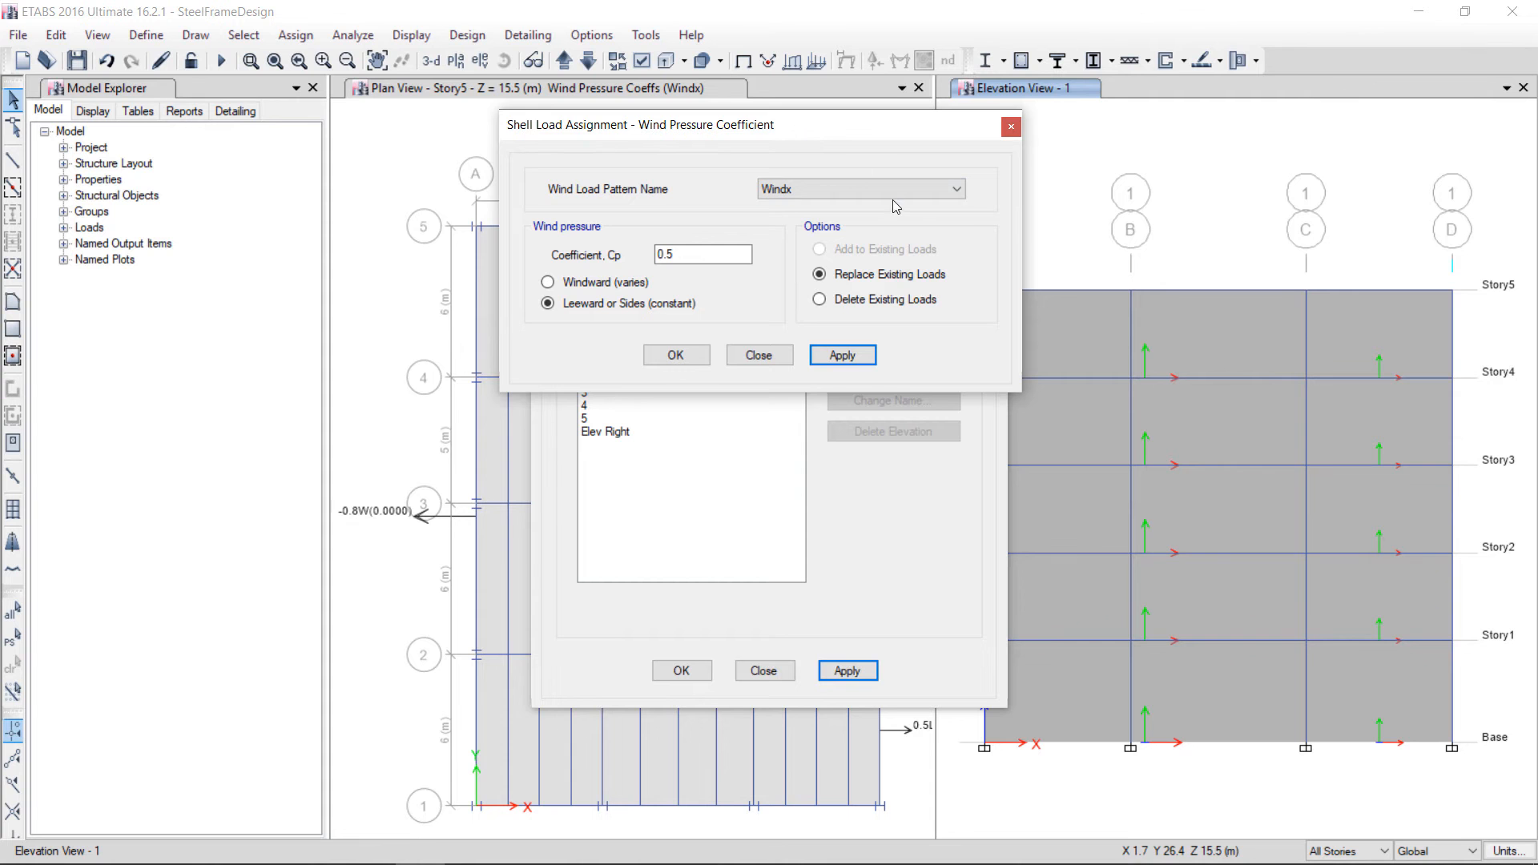
pyautogui.moveTo(847, 133); pyautogui.dragTo(376, 107)
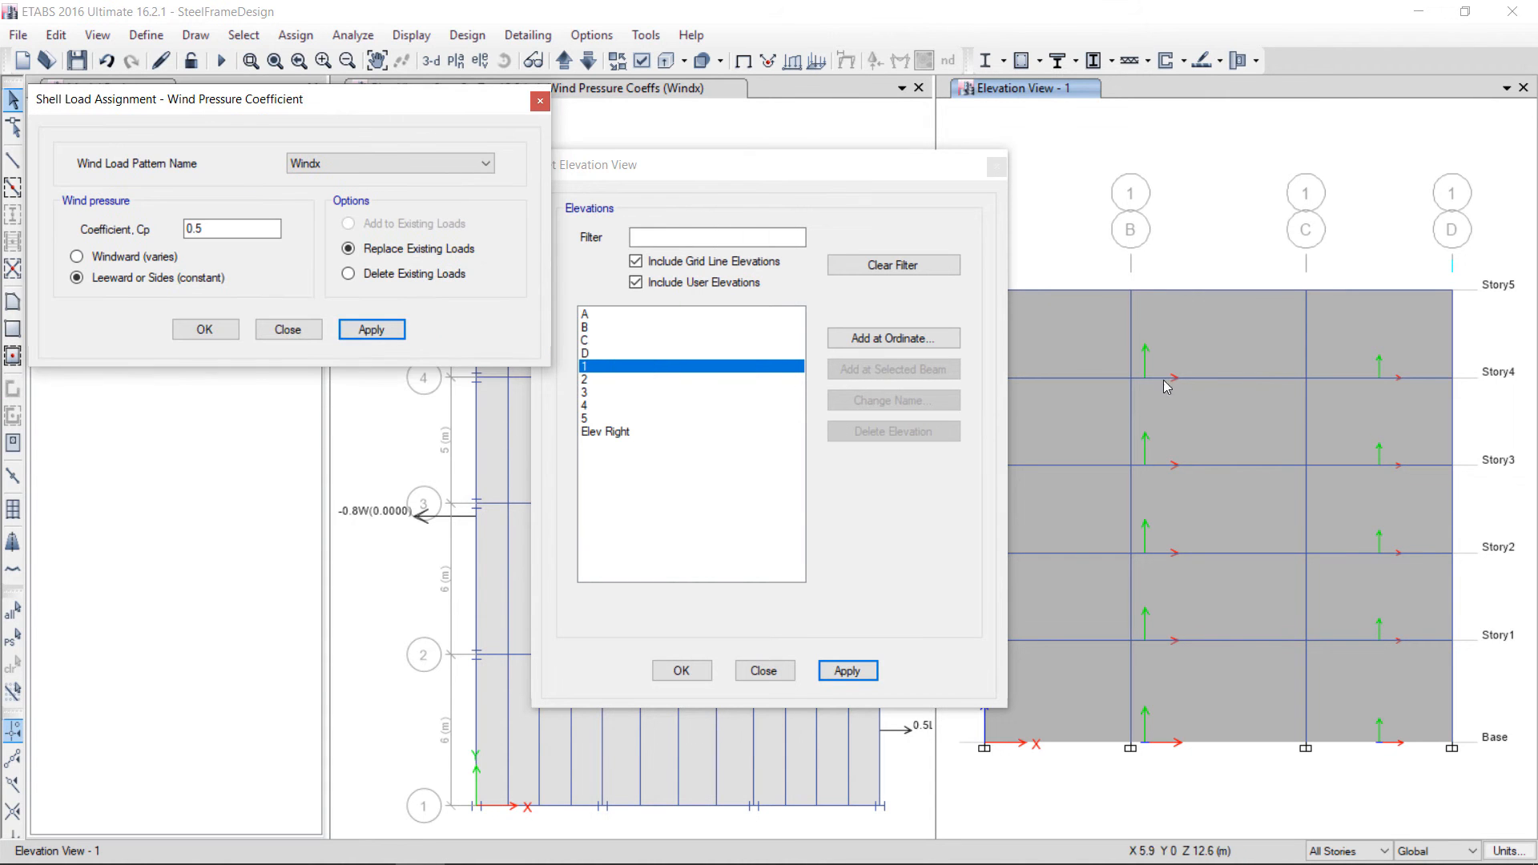
pyautogui.click(1200, 340)
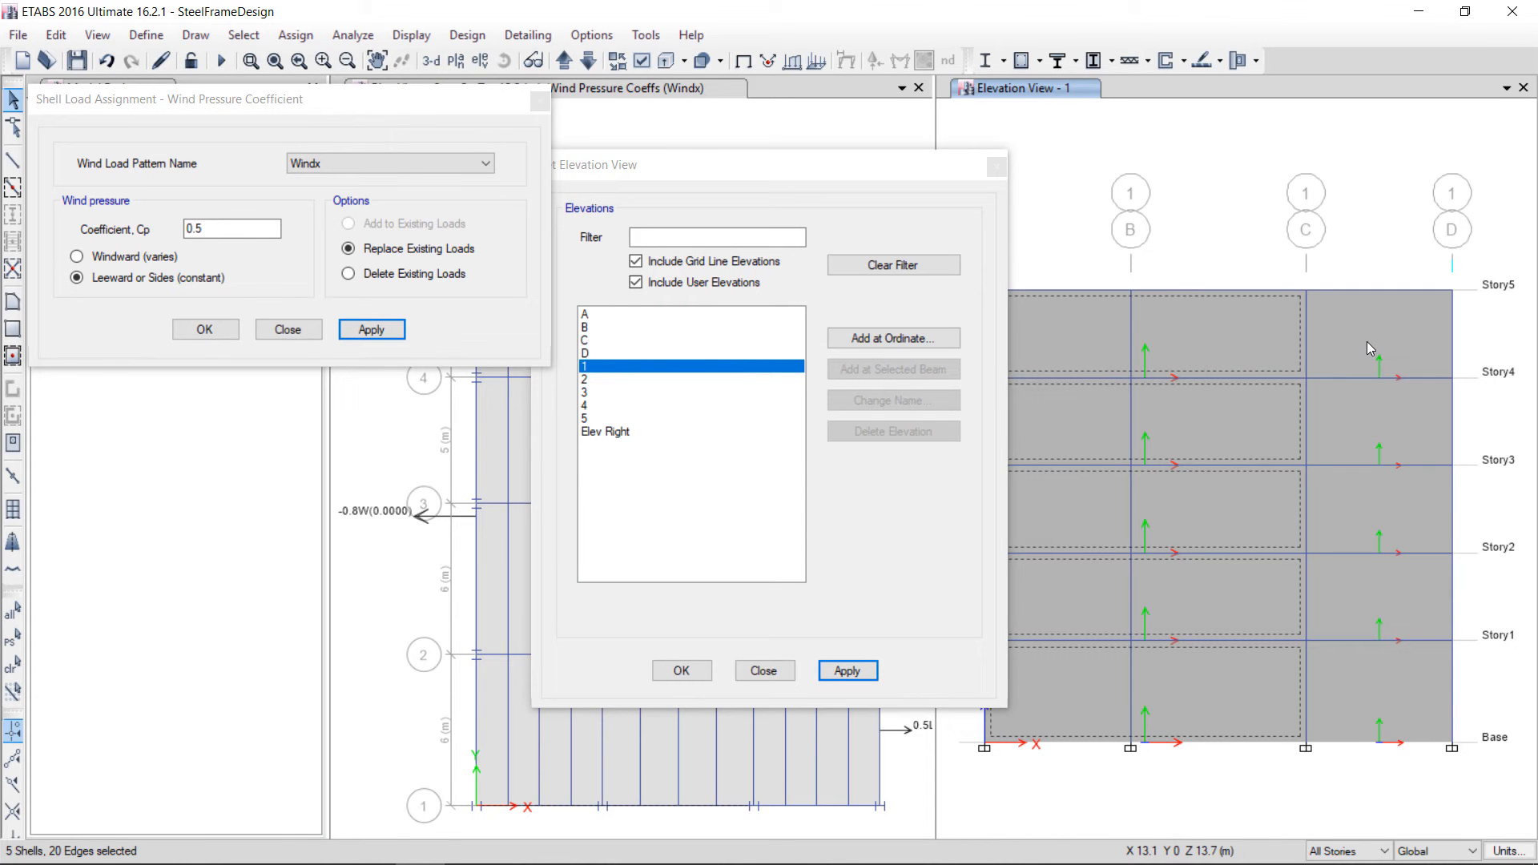
pyautogui.click(1367, 341)
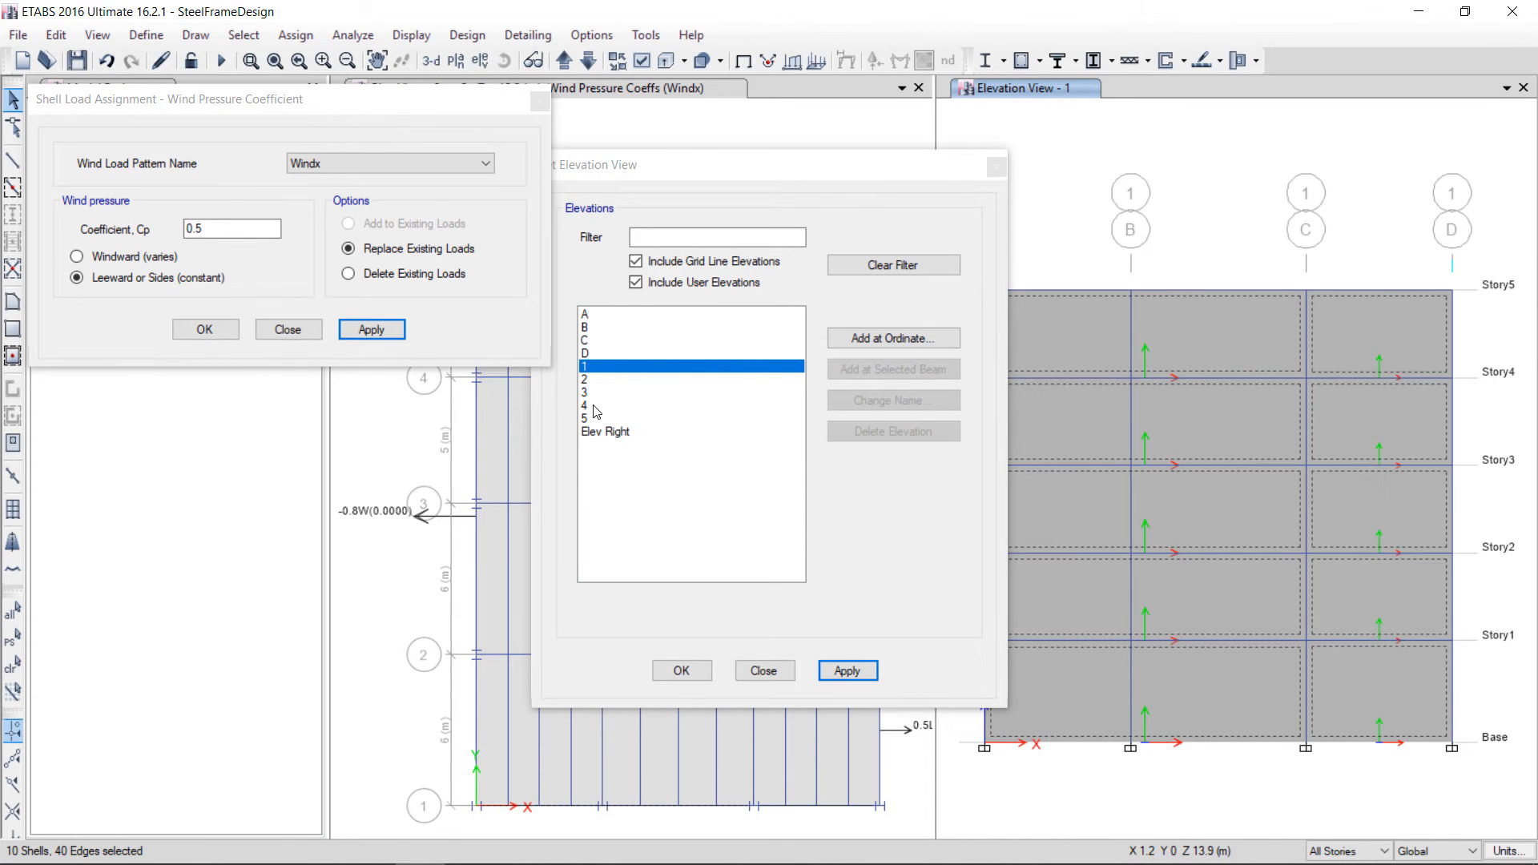
# Assign a windward wind pressure coefficient Cp of -0.8 for the Windy pattern to the selected grid line 1 panels
pyautogui.doubleClick(201, 229)
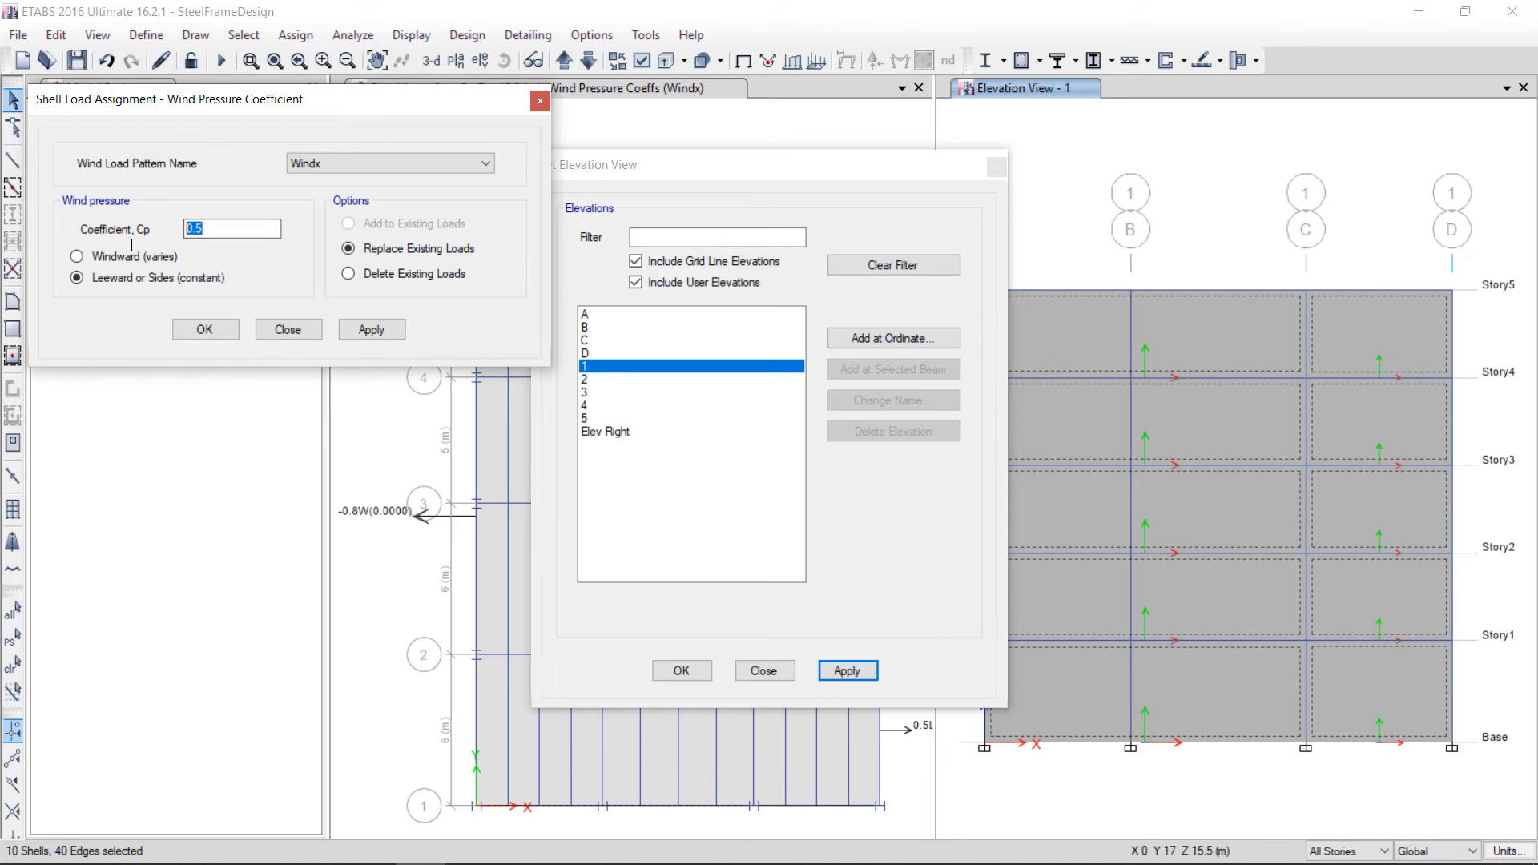
pyautogui.write('0.8')
pyautogui.press('Home')
pyautogui.write('-')
pyautogui.click(146, 257)
pyautogui.click(350, 165)
pyautogui.click(337, 197)
pyautogui.click(371, 330)
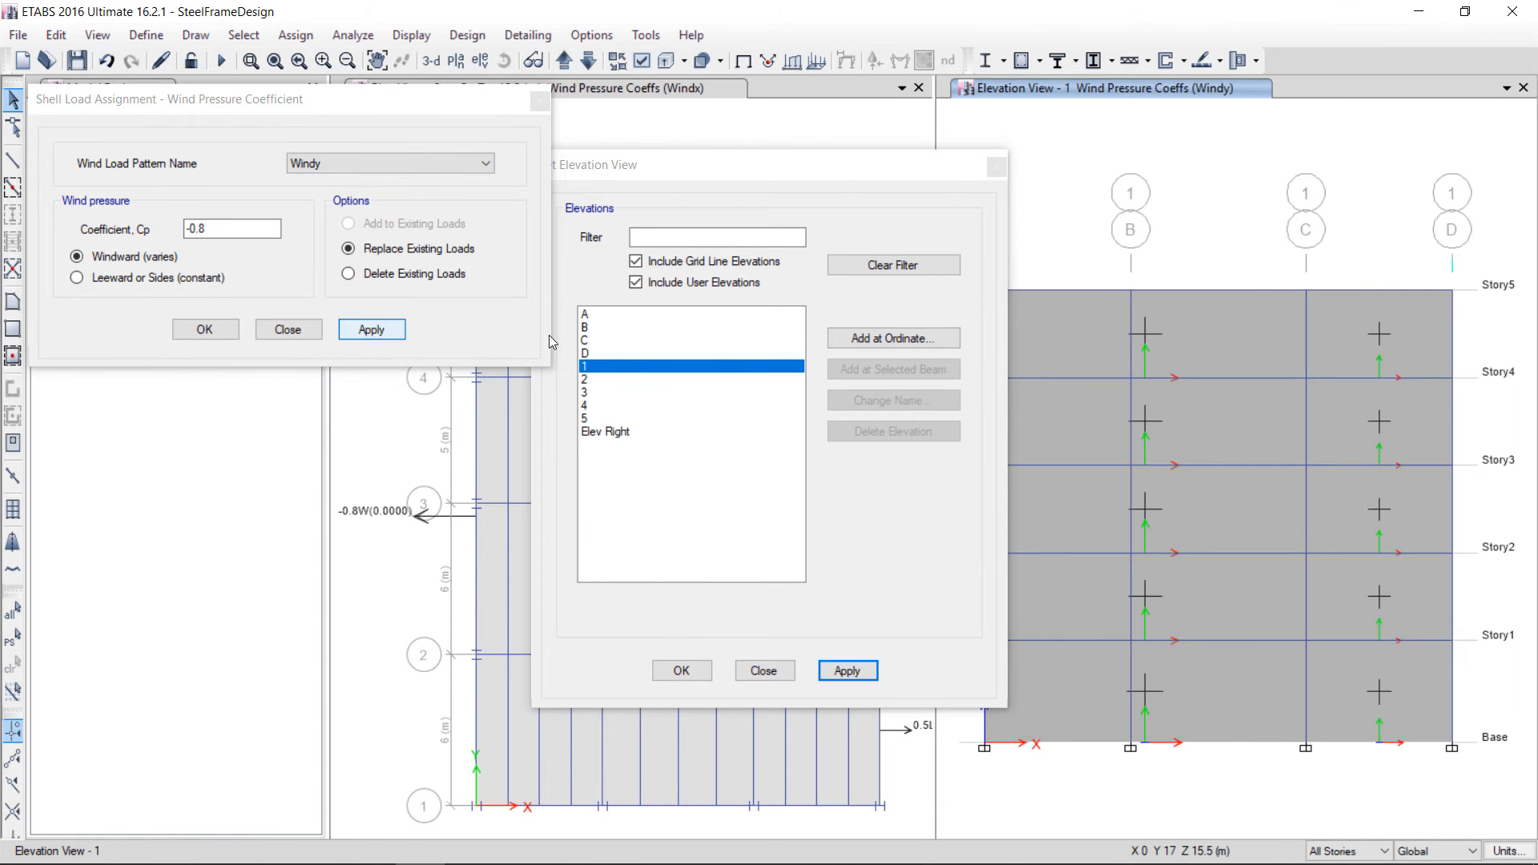
# Select all cladding panels on the grid line 5 elevation
pyautogui.moveTo(841, 183); pyautogui.dragTo(726, 211)
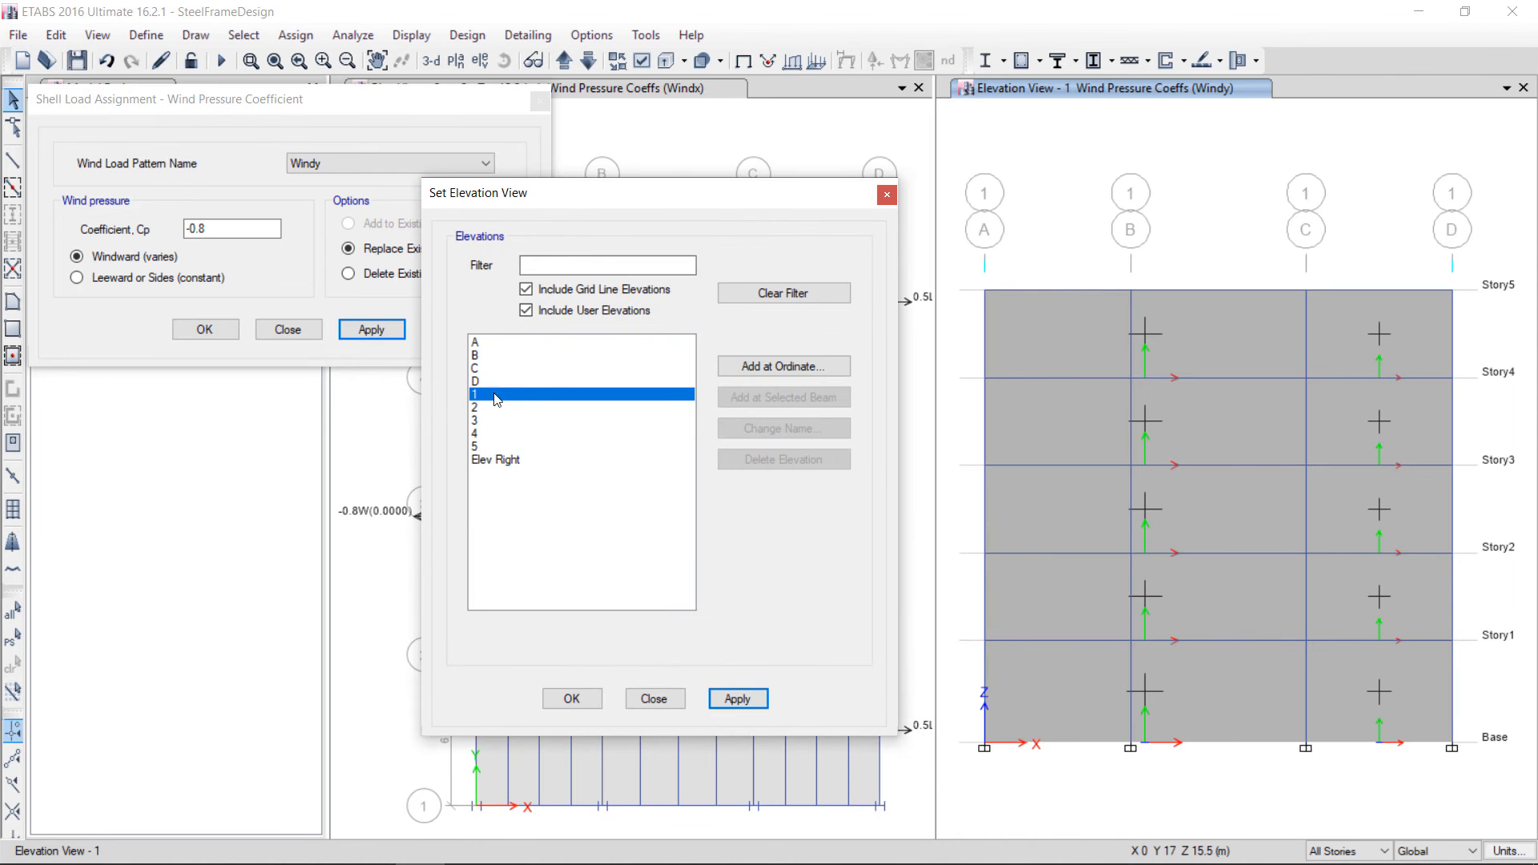
pyautogui.moveTo(611, 201); pyautogui.dragTo(1059, 217)
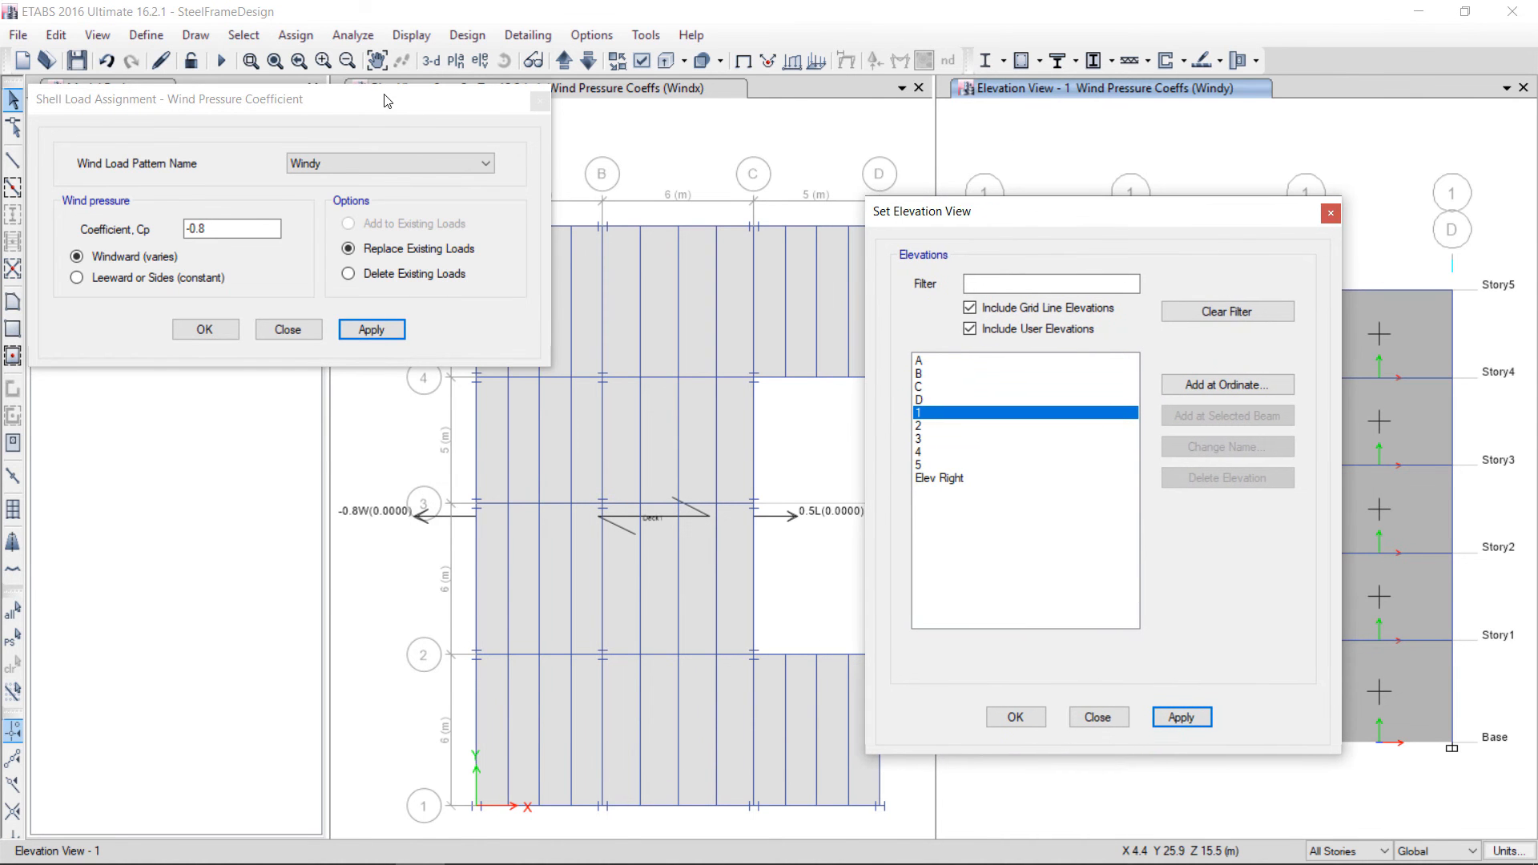
pyautogui.moveTo(320, 99); pyautogui.dragTo(256, 315)
pyautogui.click(921, 465)
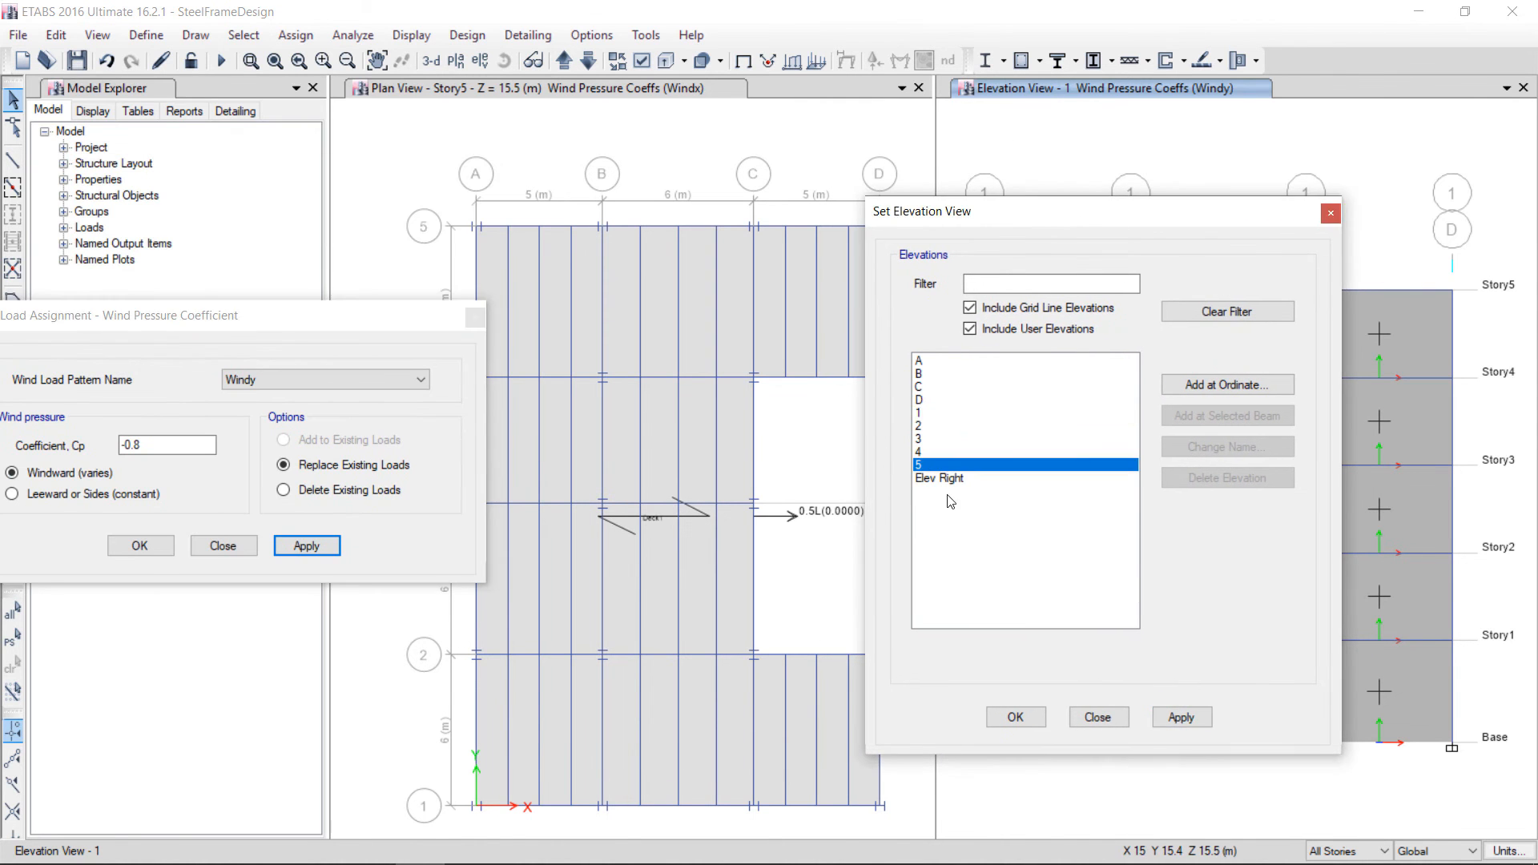
pyautogui.click(1179, 717)
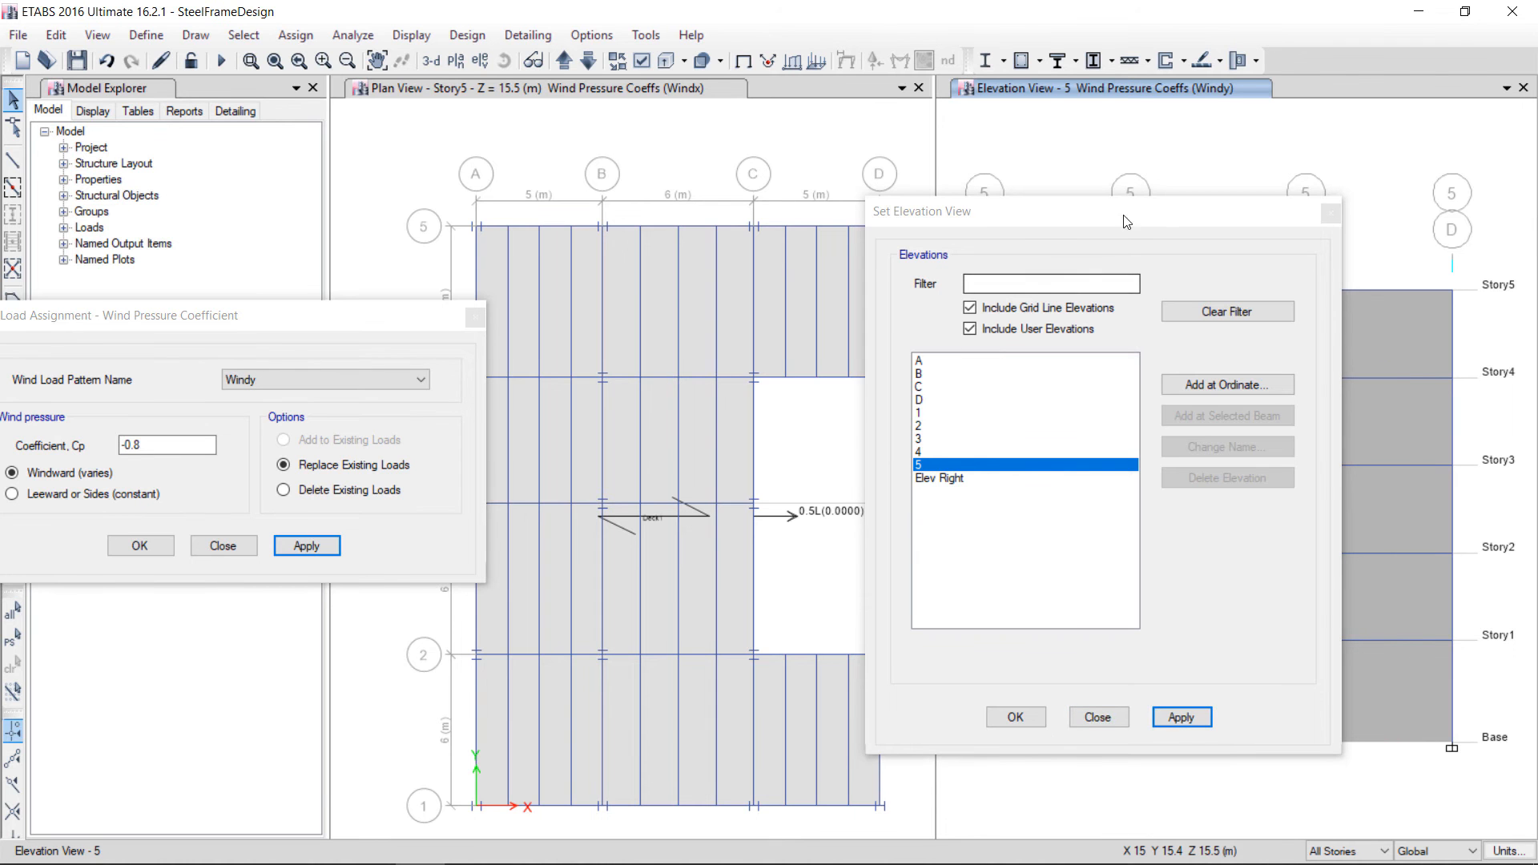
pyautogui.moveTo(1123, 215); pyautogui.dragTo(580, 247)
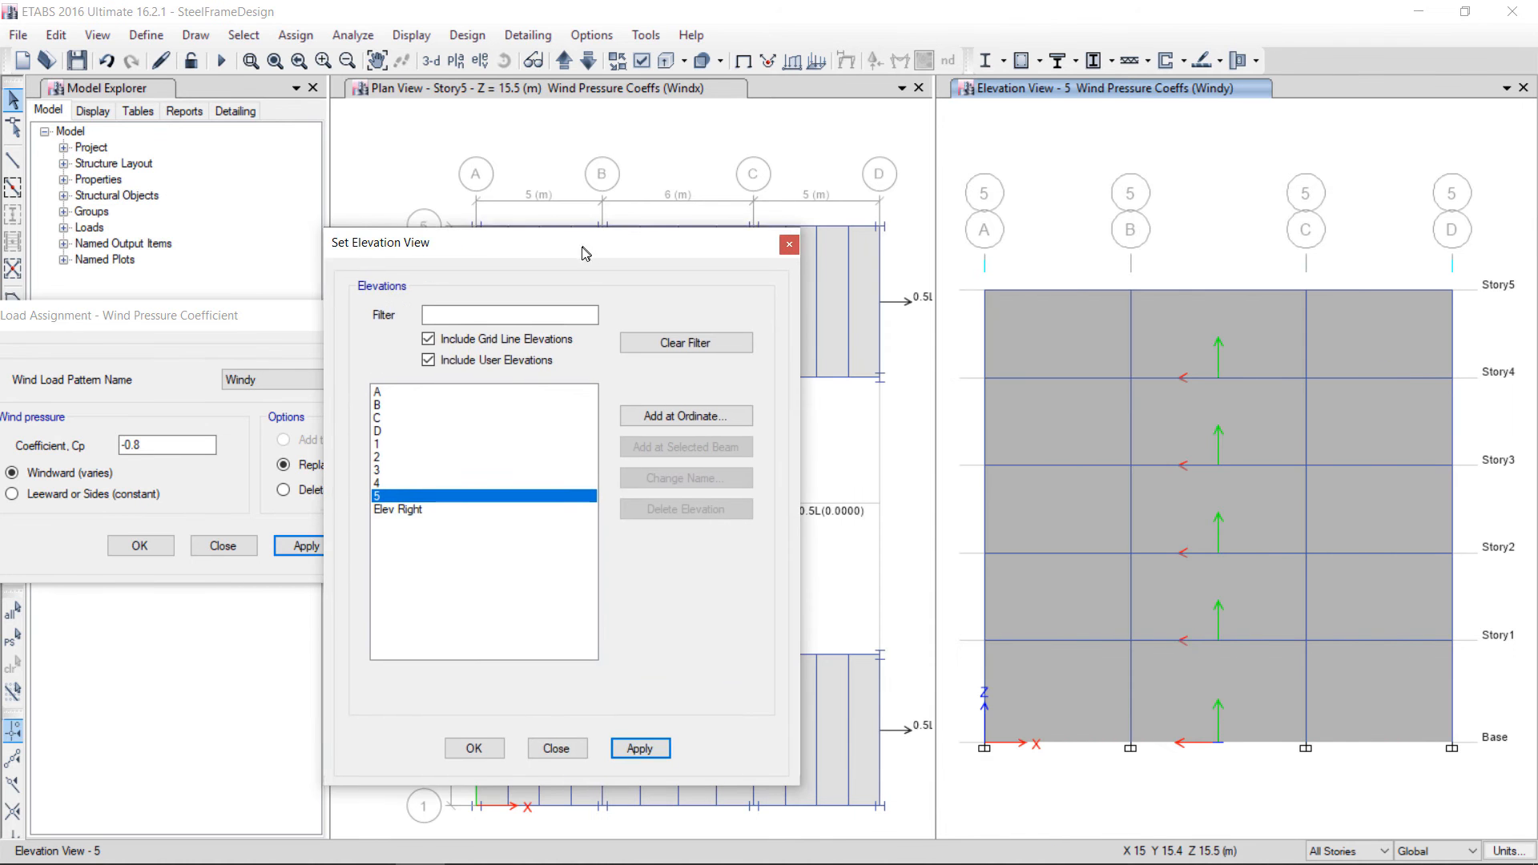
pyautogui.click(1050, 337)
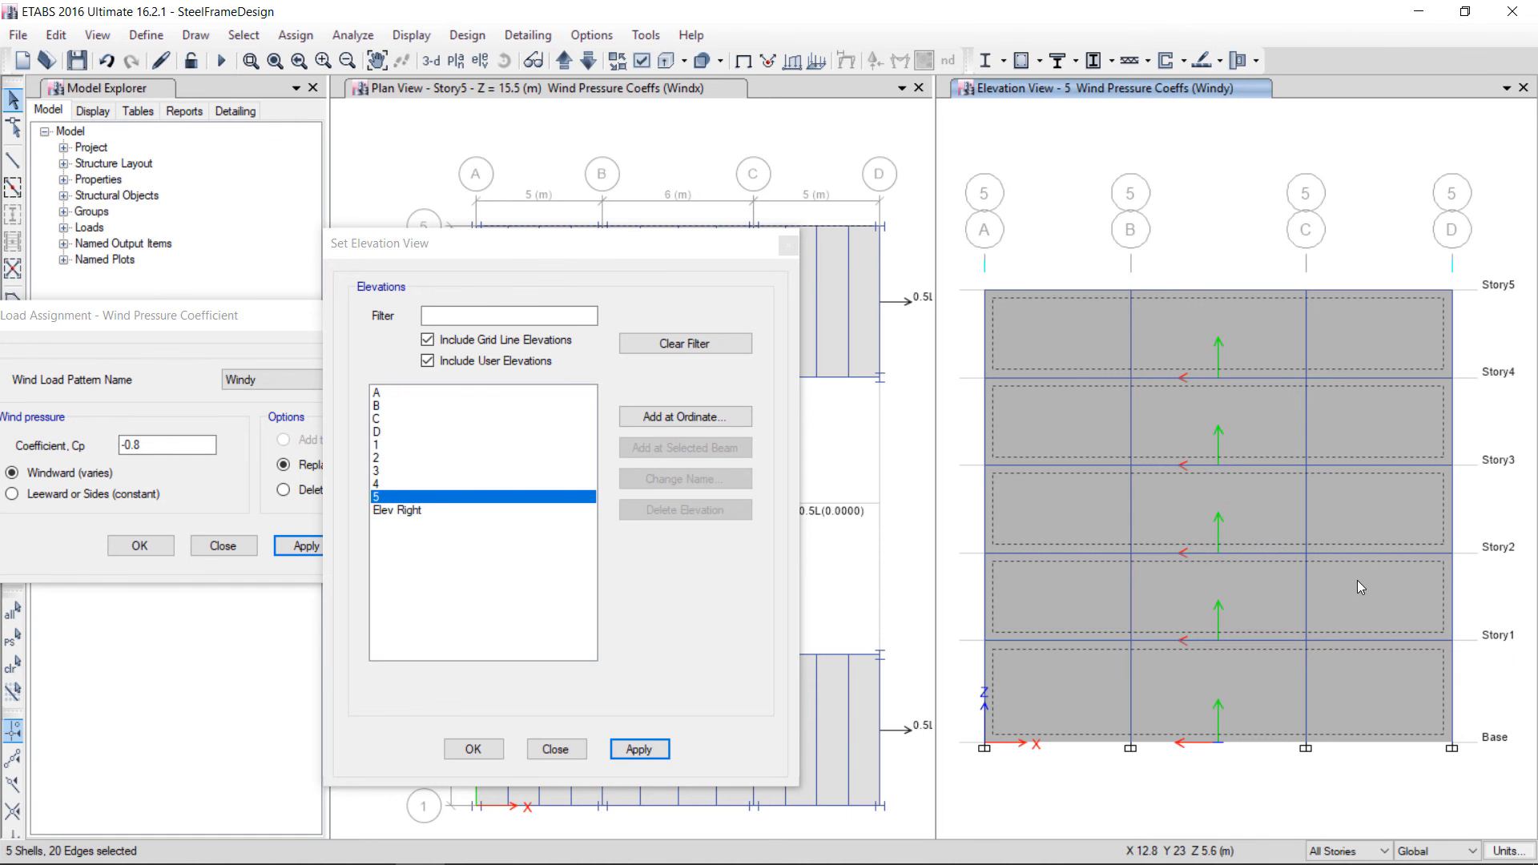
# Assign a leeward wind pressure coefficient Cp of 0.5 for the Windy pattern to the grid line 5 panels and close the dialogs
pyautogui.moveTo(255, 331); pyautogui.dragTo(704, 296)
pyautogui.click(462, 458)
pyautogui.moveTo(594, 410); pyautogui.dragTo(550, 416)
pyautogui.write('0')
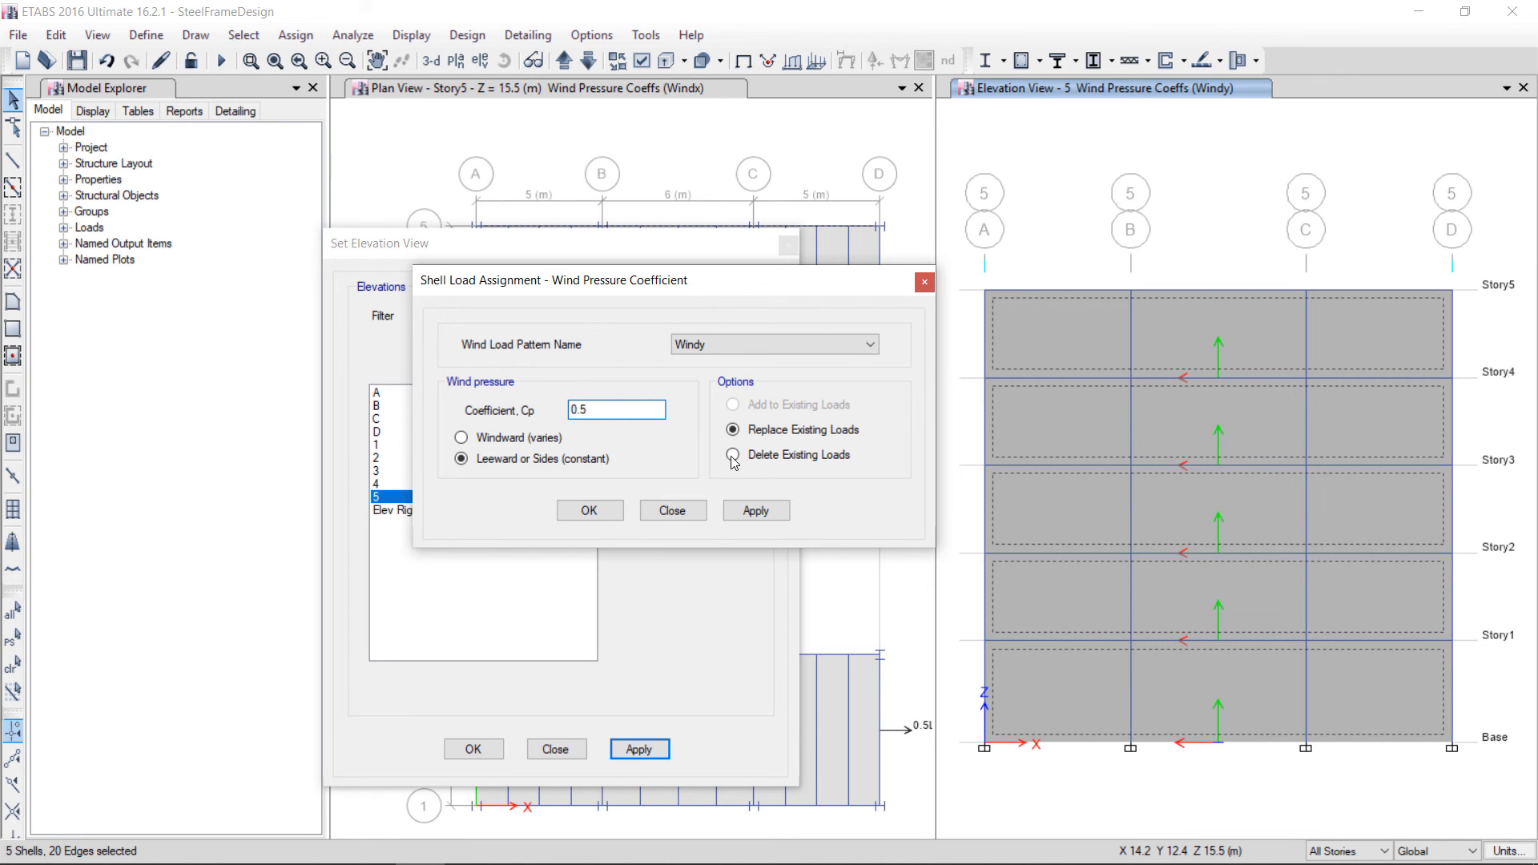
pyautogui.click(758, 511)
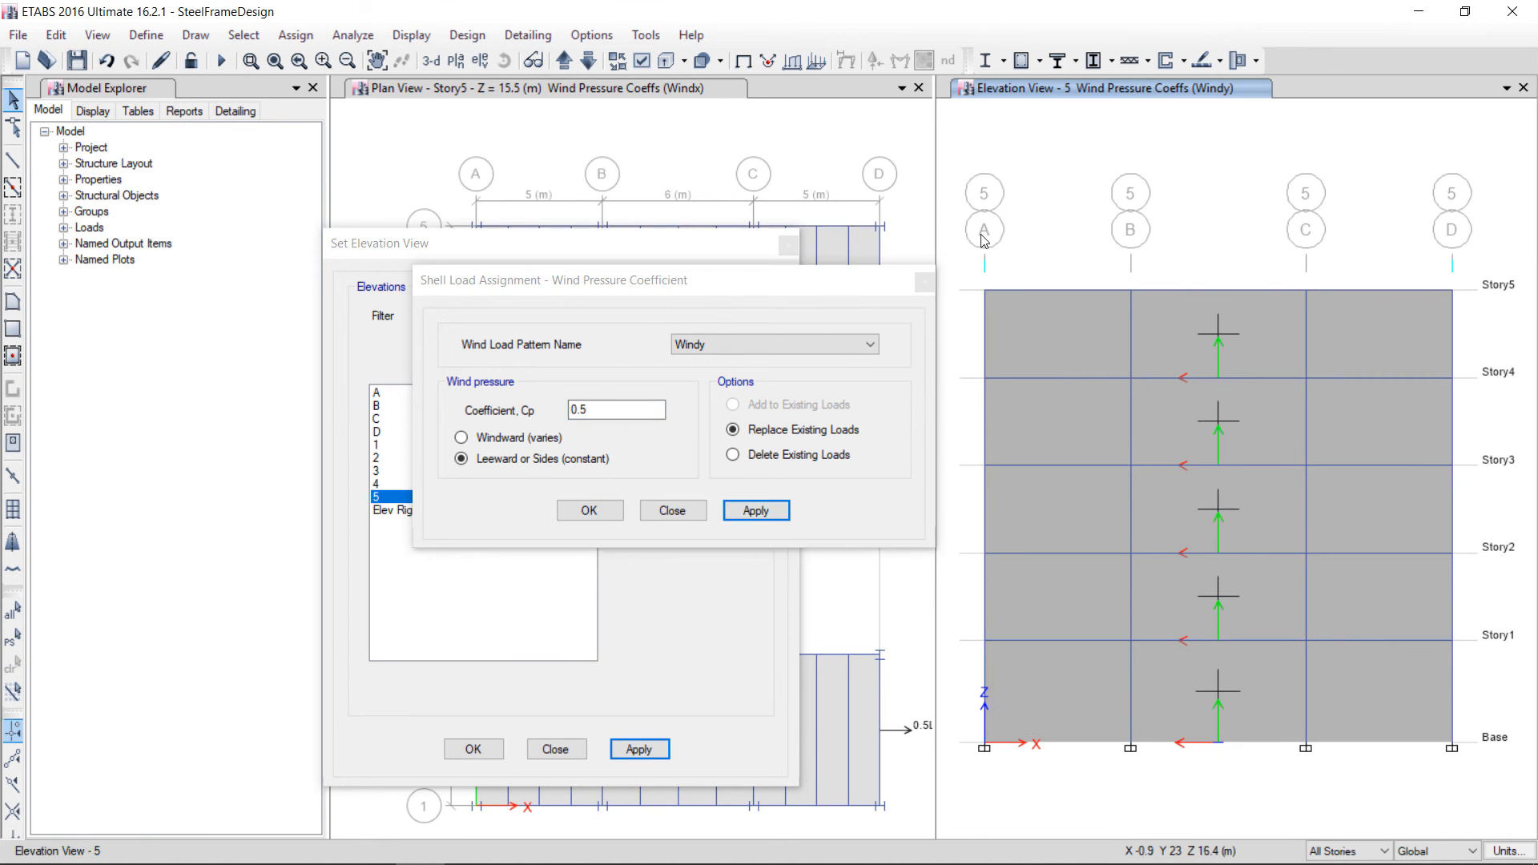
pyautogui.click(689, 510)
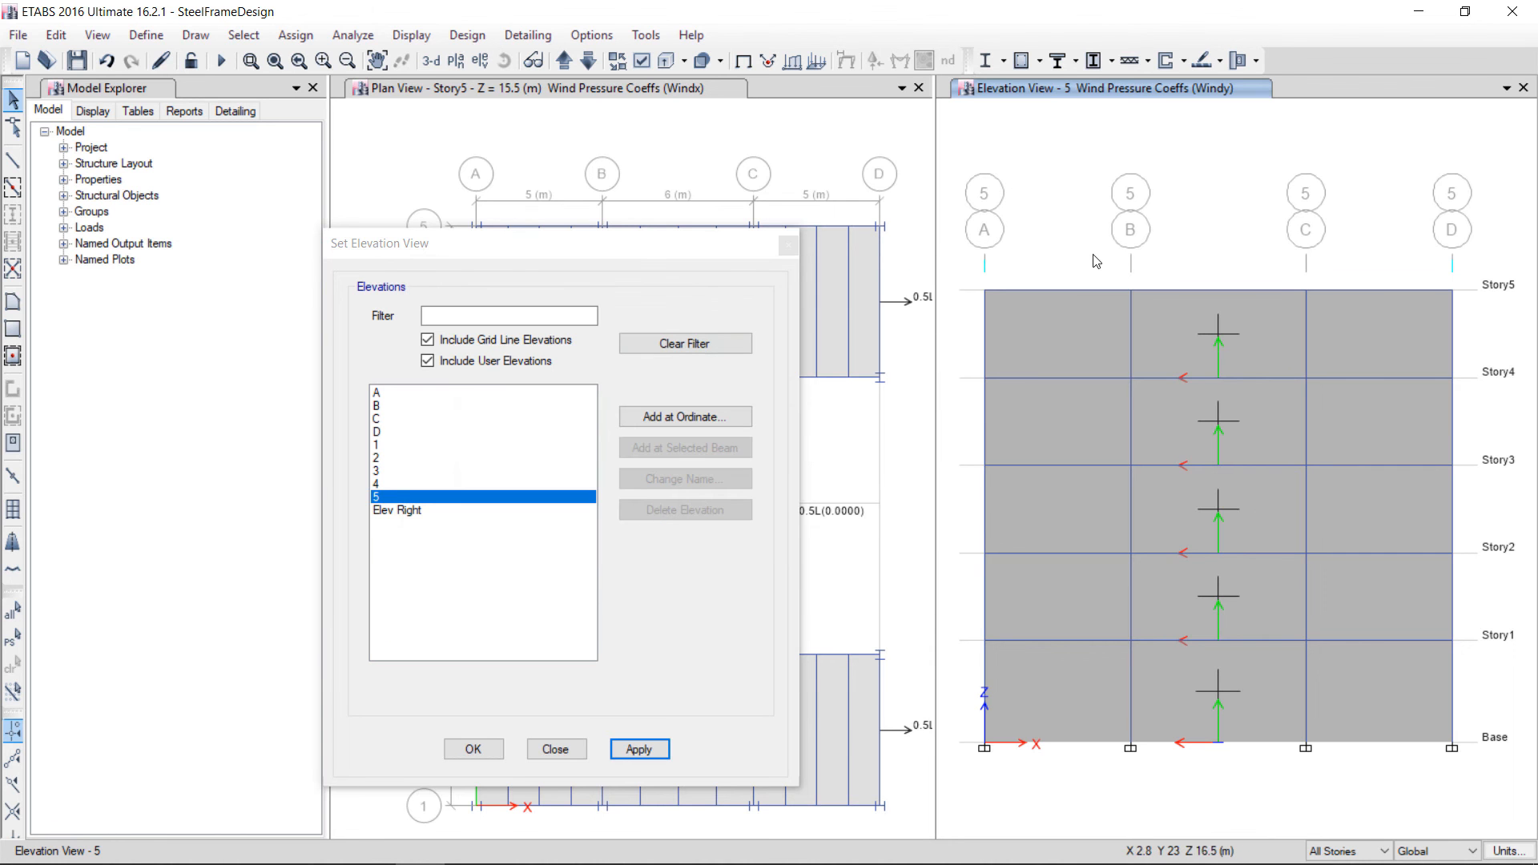
pyautogui.click(789, 246)
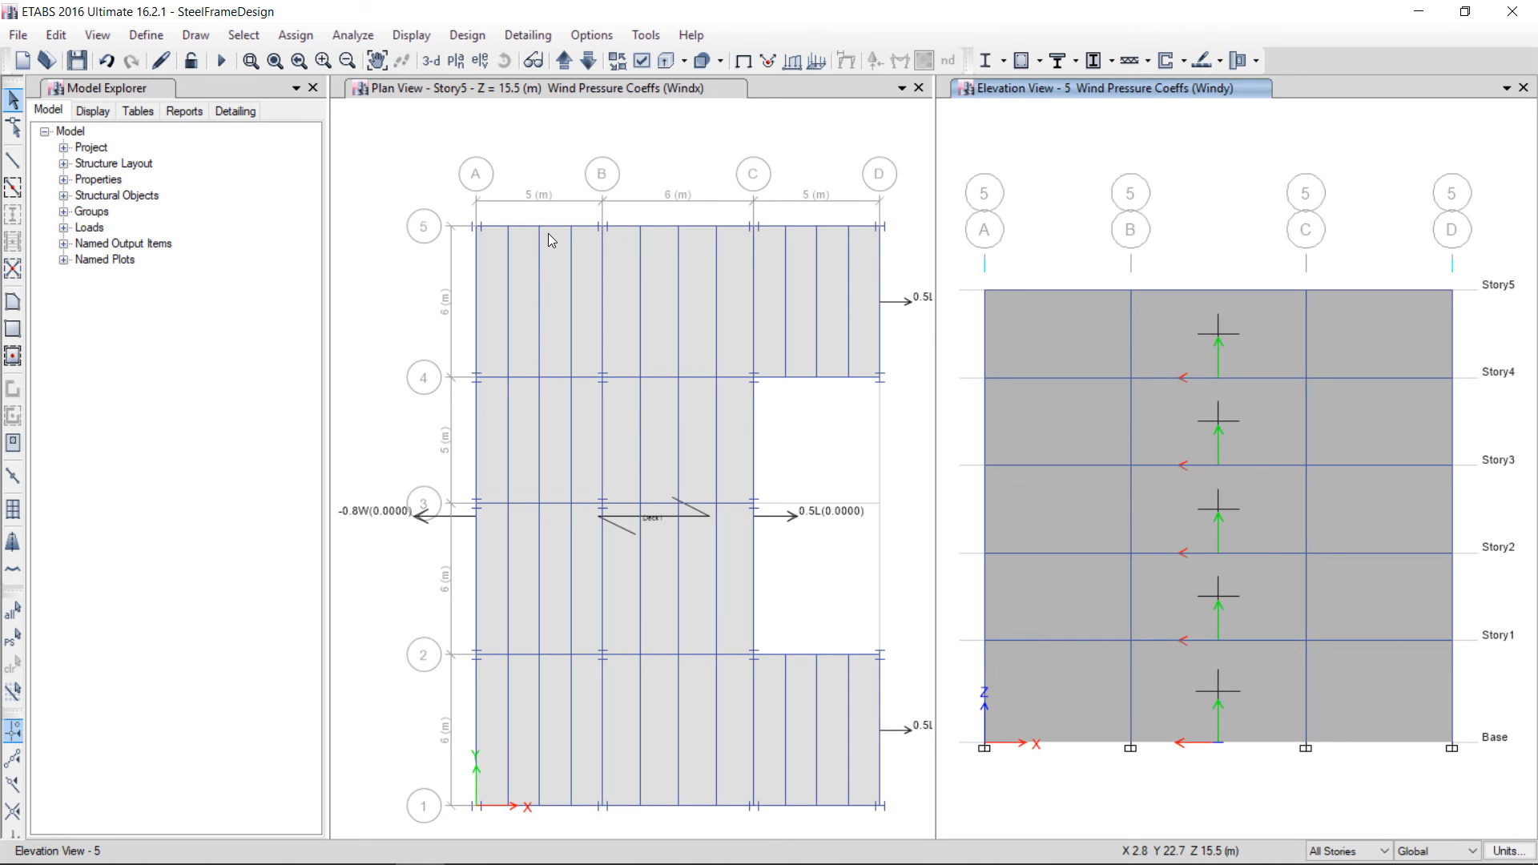
# Run Check Model on the structure with the chosen checking options
pyautogui.click(341, 41)
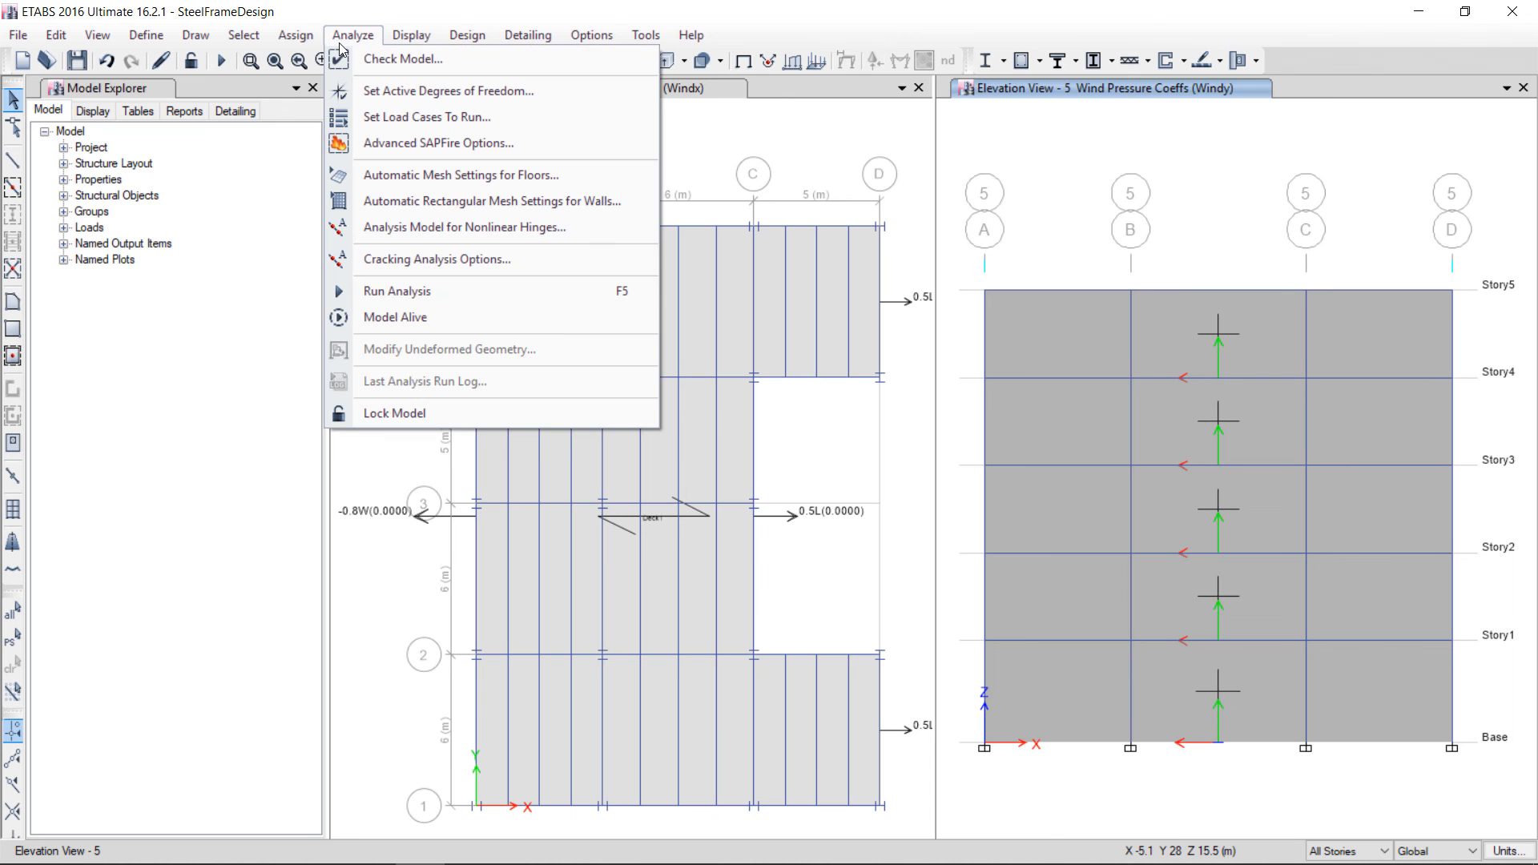
pyautogui.click(405, 63)
pyautogui.click(713, 694)
pyautogui.click(707, 739)
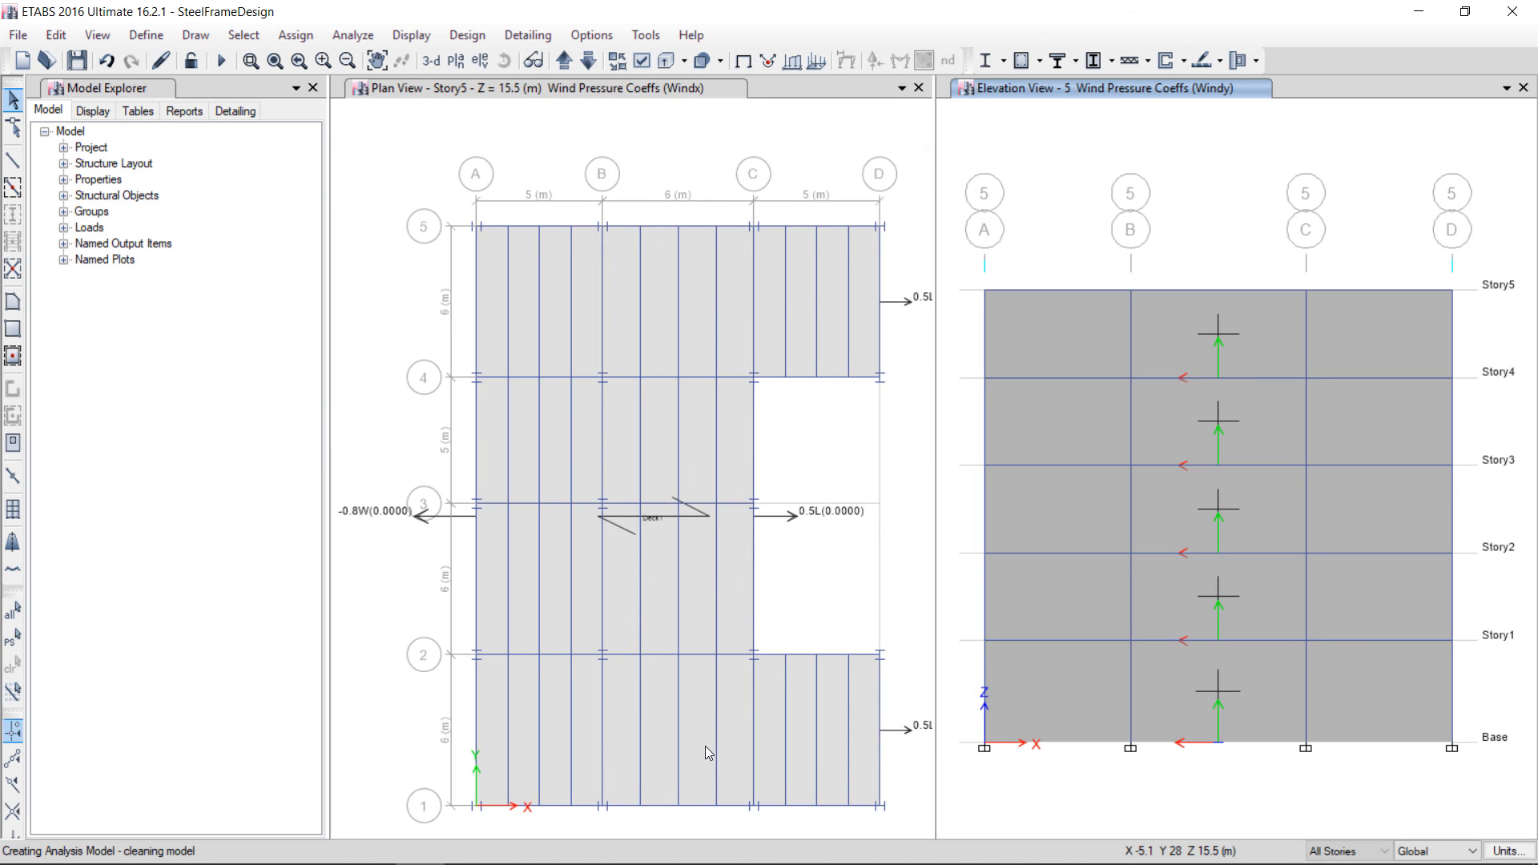